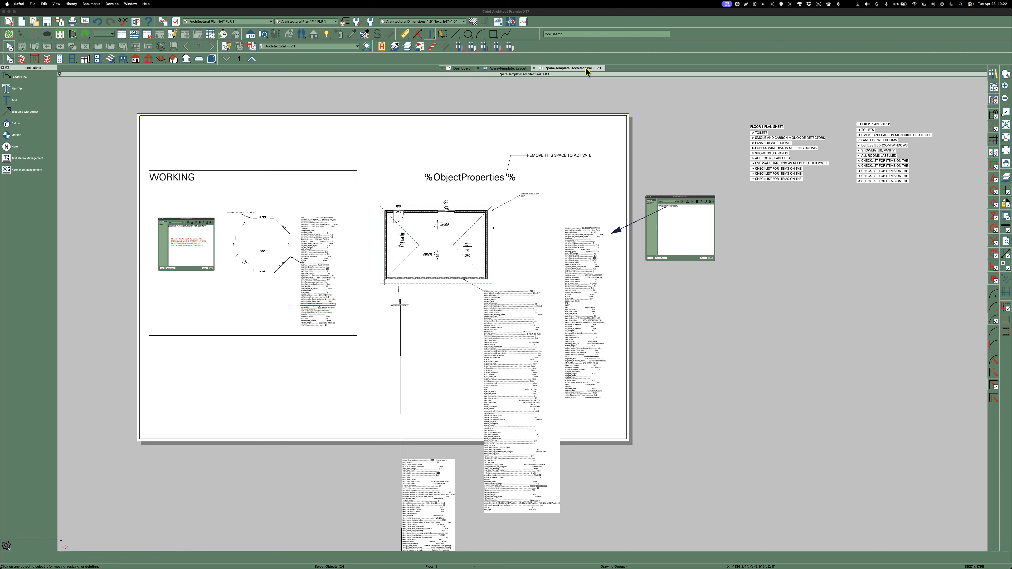
Step: Examine the octagon polyline in the WORKING area, its segment-length label and dimensions, and the surrounding plan and notes
scroll(373, 232, down, 6)
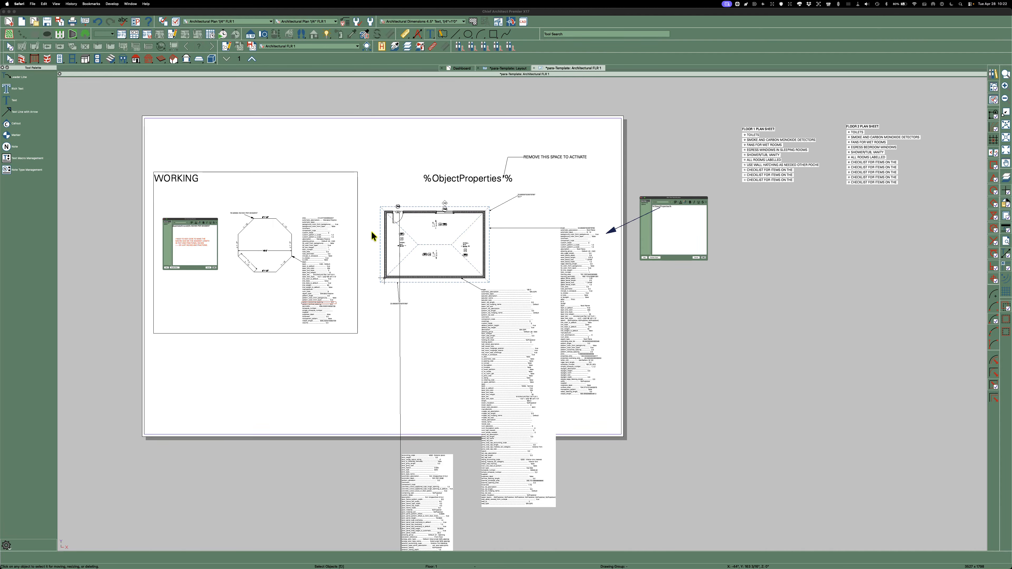
click(434, 365)
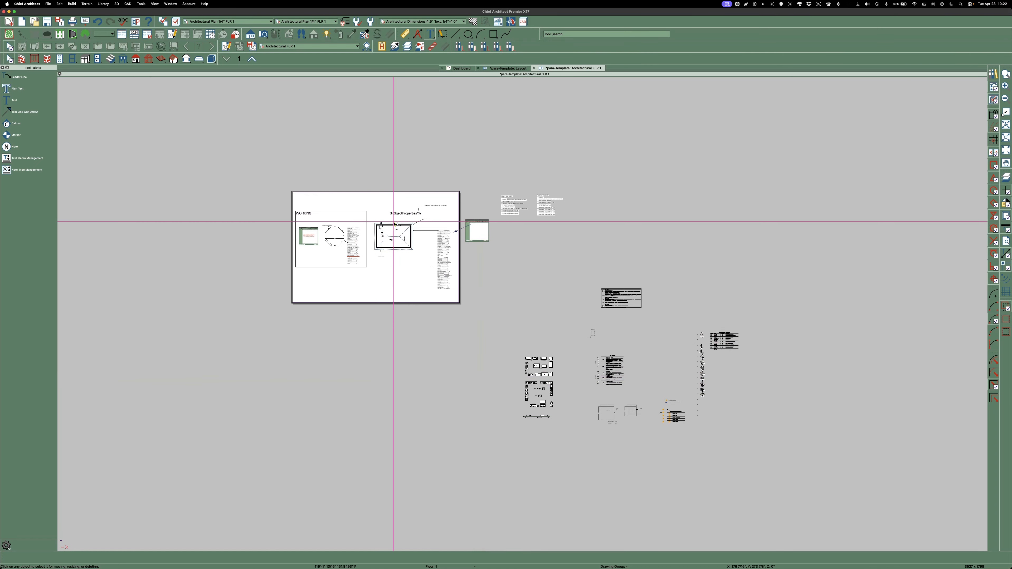
click(438, 252)
key(Escape)
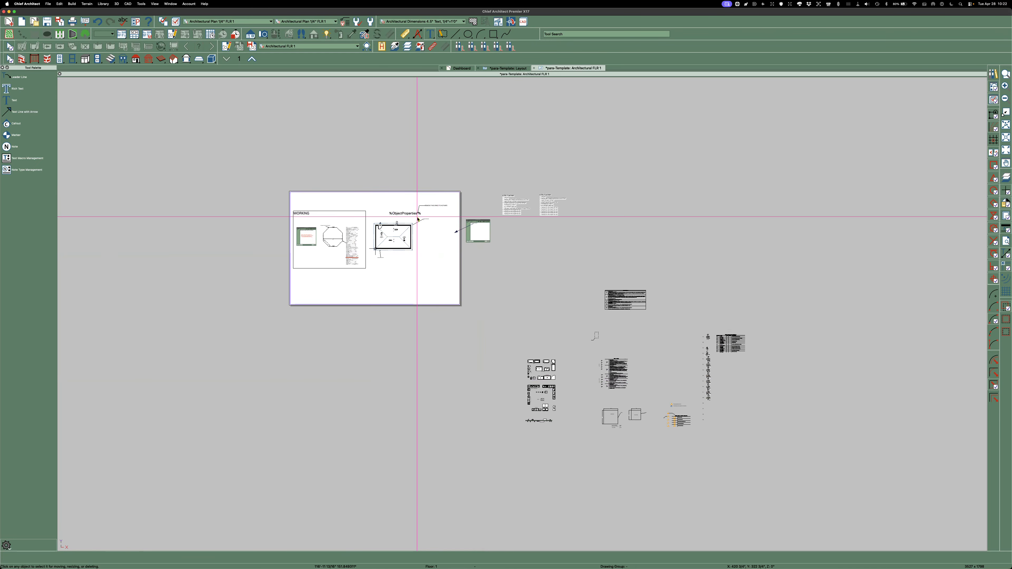
scroll(418, 217, up, 2)
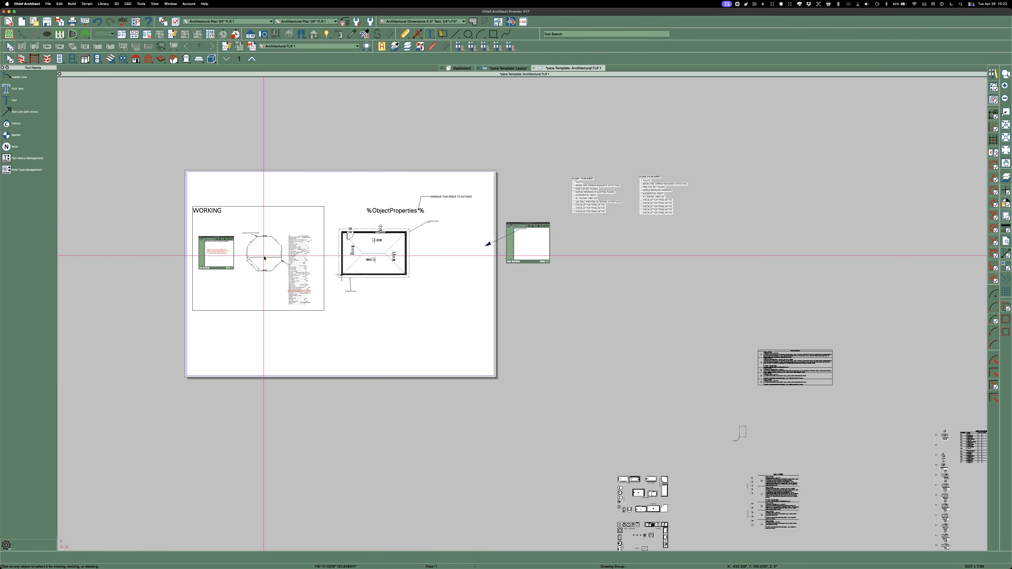
scroll(229, 251, up, 5)
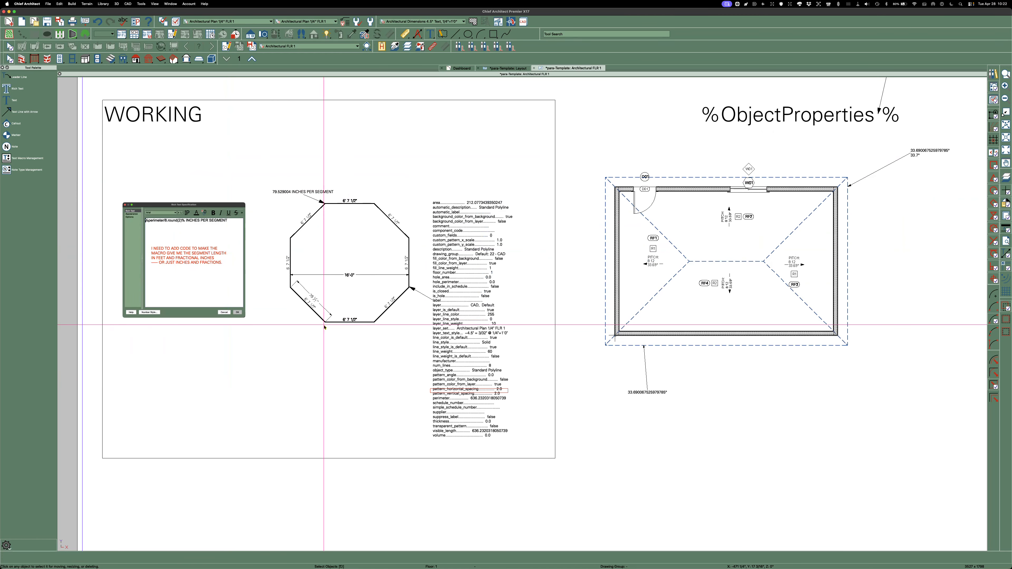
scroll(321, 202, up, 6)
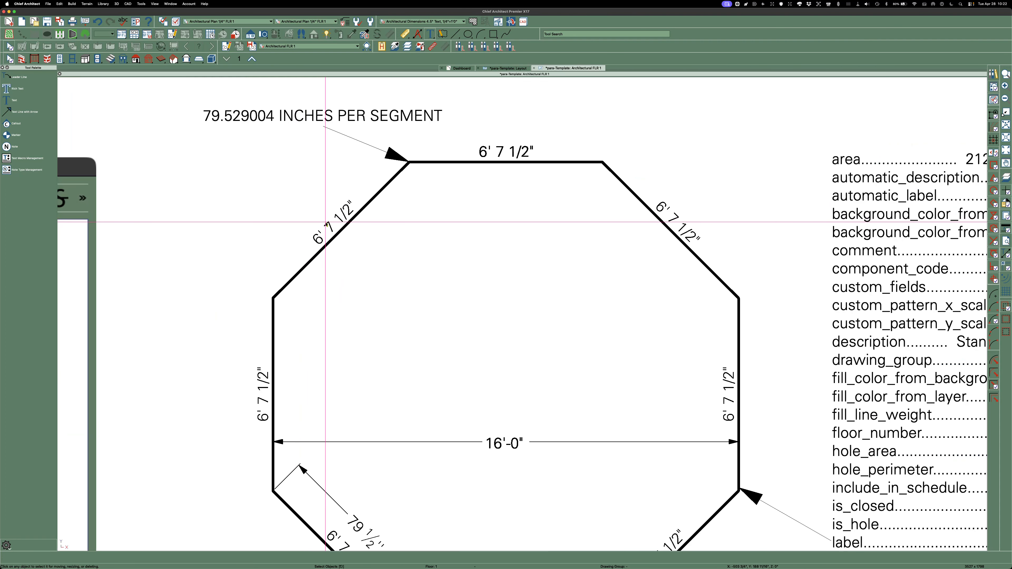
scroll(326, 226, down, 3)
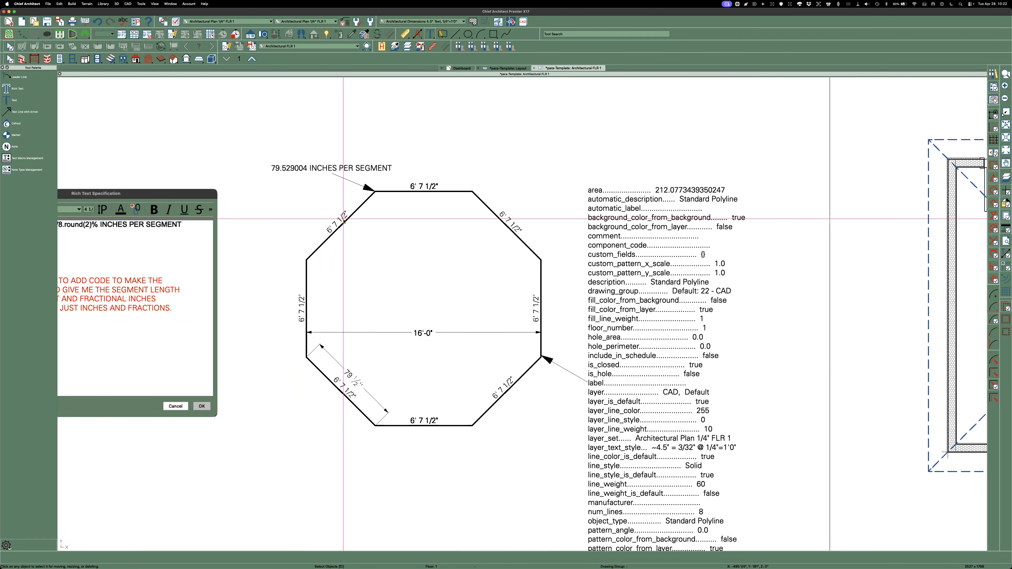
scroll(186, 243, down, 5)
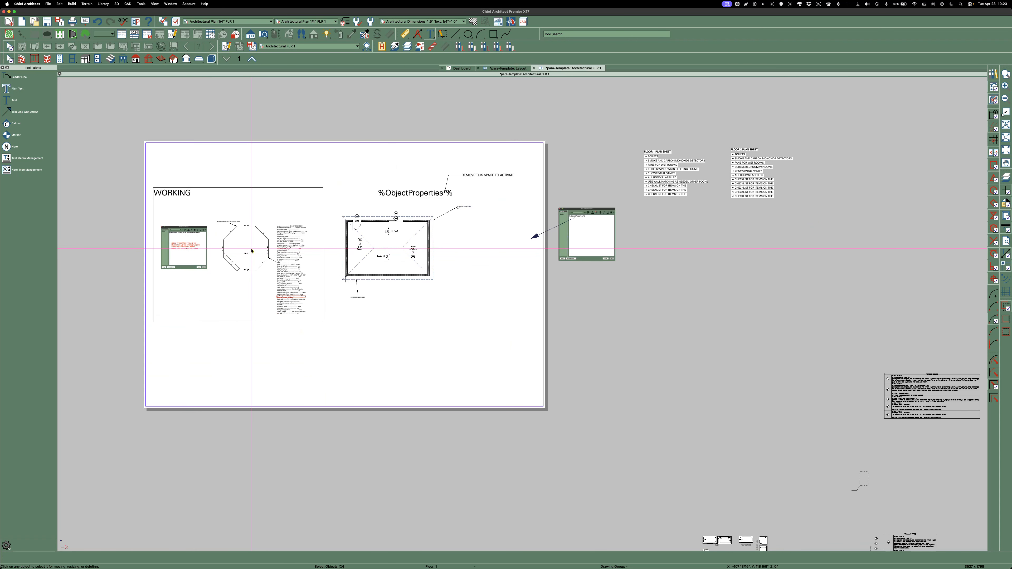
scroll(253, 247, down, 1)
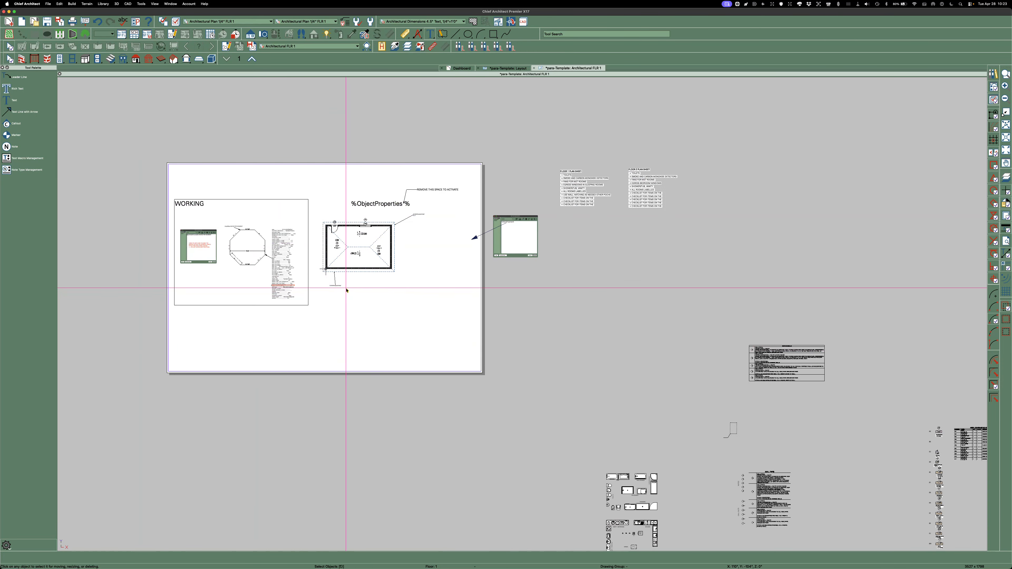
scroll(346, 291, down, 2)
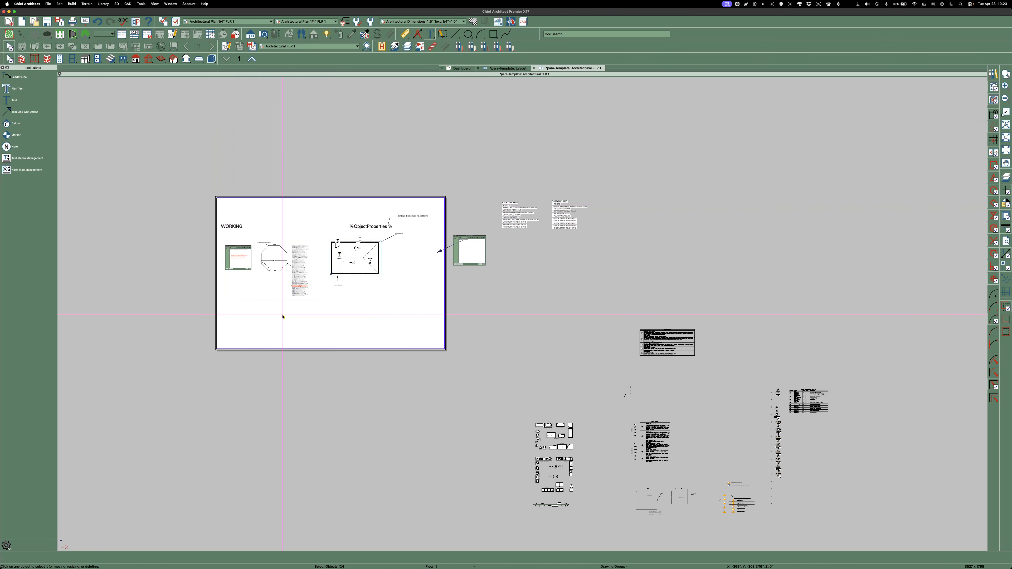
Step: Select the WORKING area, the rectangular plan, its notes and both checklists and move them by a distance of 2000 at 90°
drag(517, 321, 189, 182)
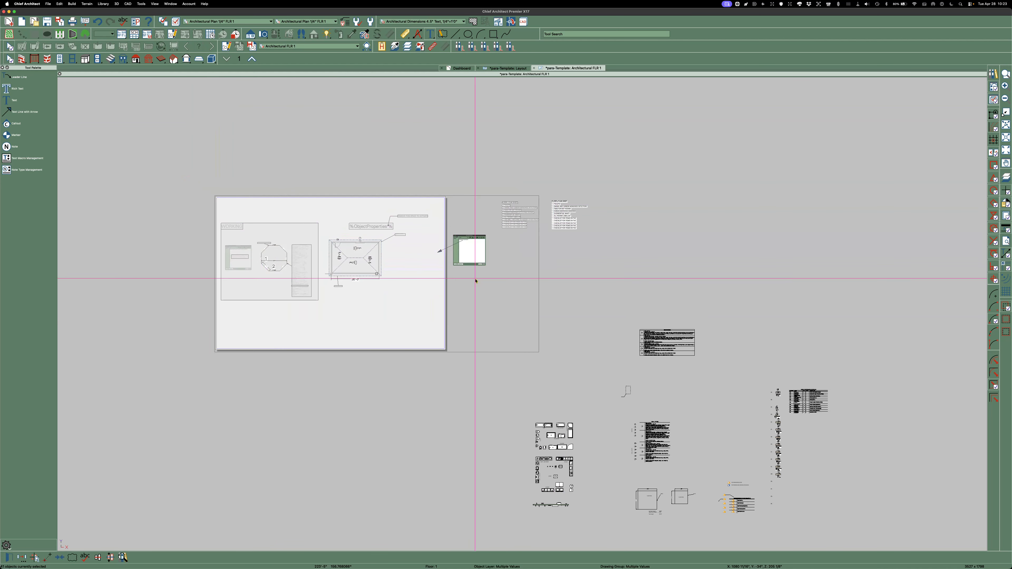
drag(614, 309, 185, 157)
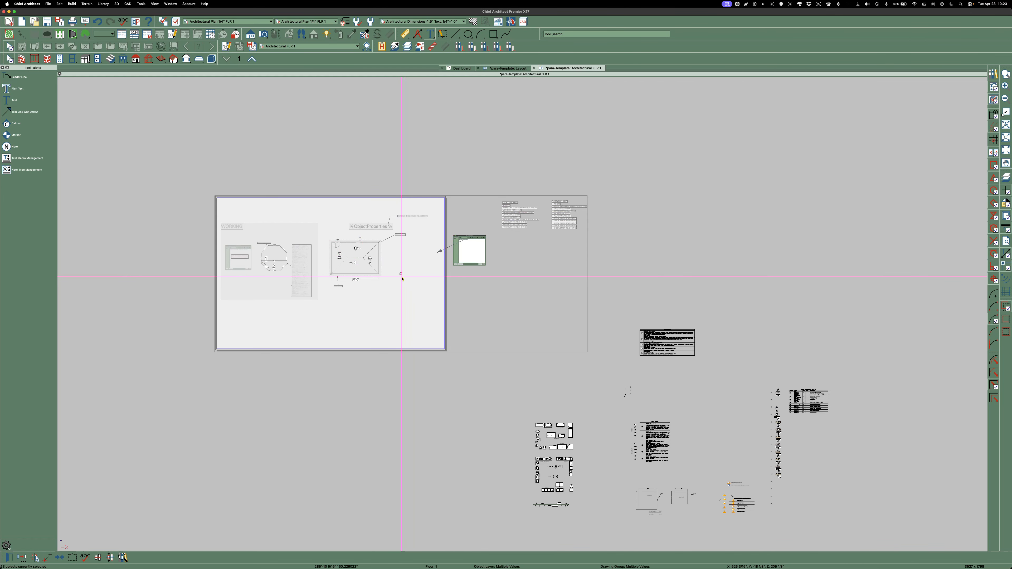
drag(401, 274, 405, 172)
key(Tab)
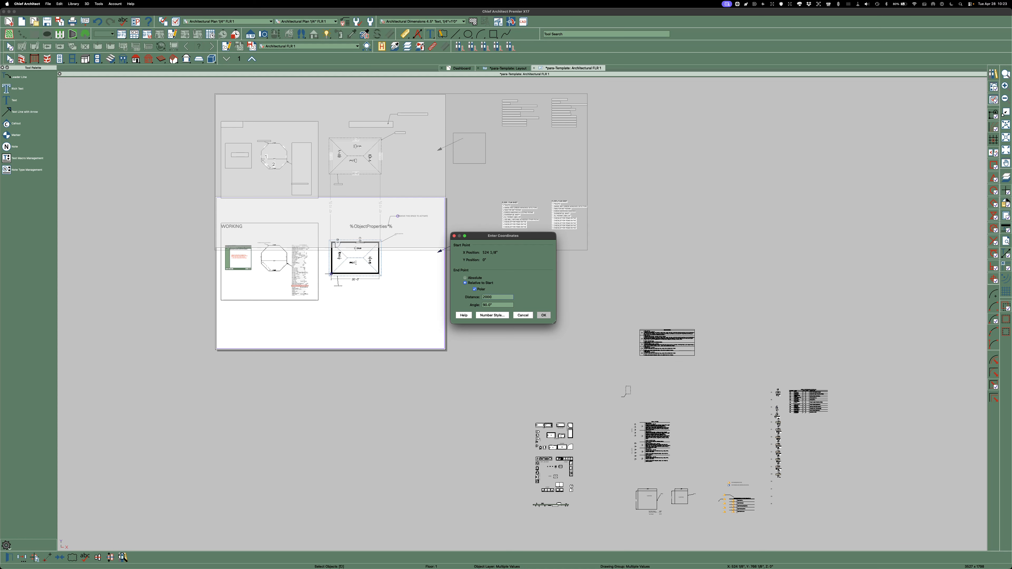
key(Return)
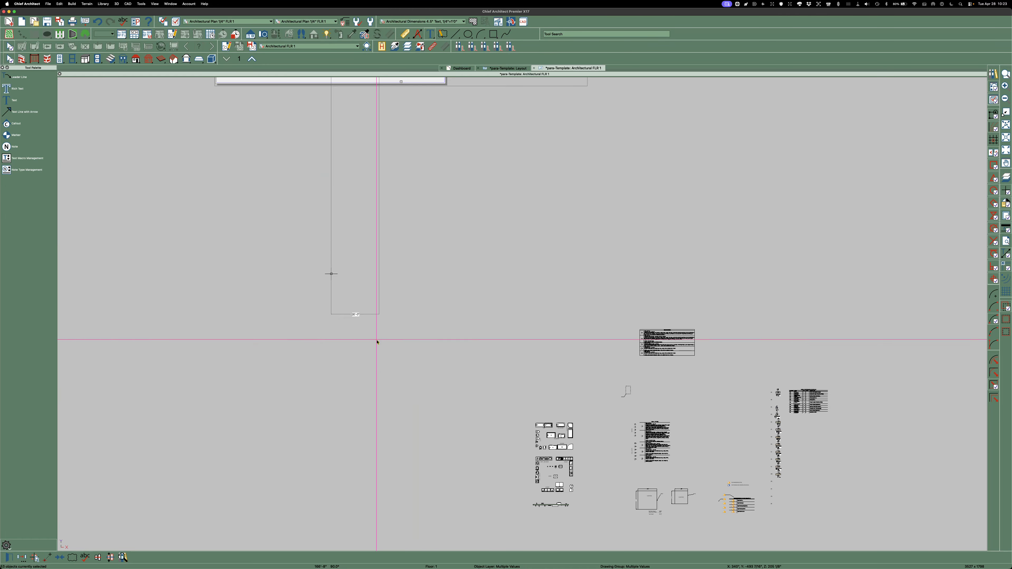
scroll(374, 392, down, 3)
click(373, 395)
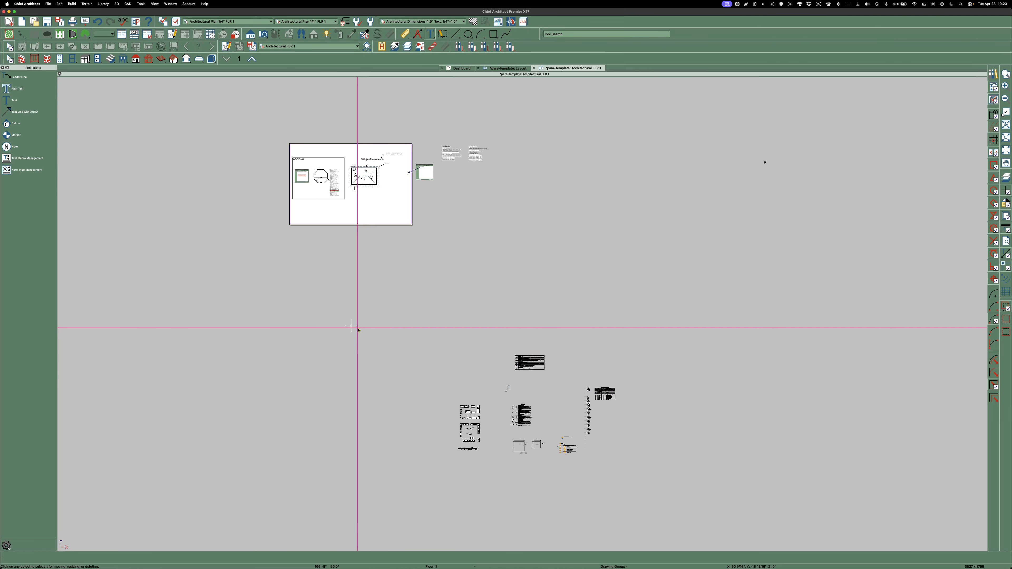
Step: Move the drawing sheet alone about 167 feet straight down so it is centred on the plan's origin marker
scroll(353, 328, up, 2)
scroll(368, 329, up, 2)
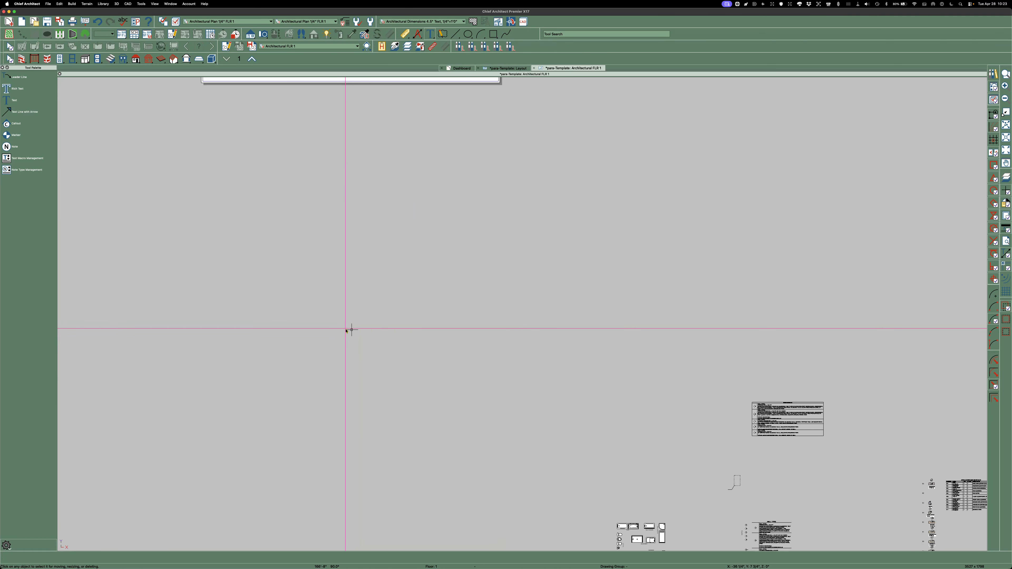
scroll(351, 330, down, 3)
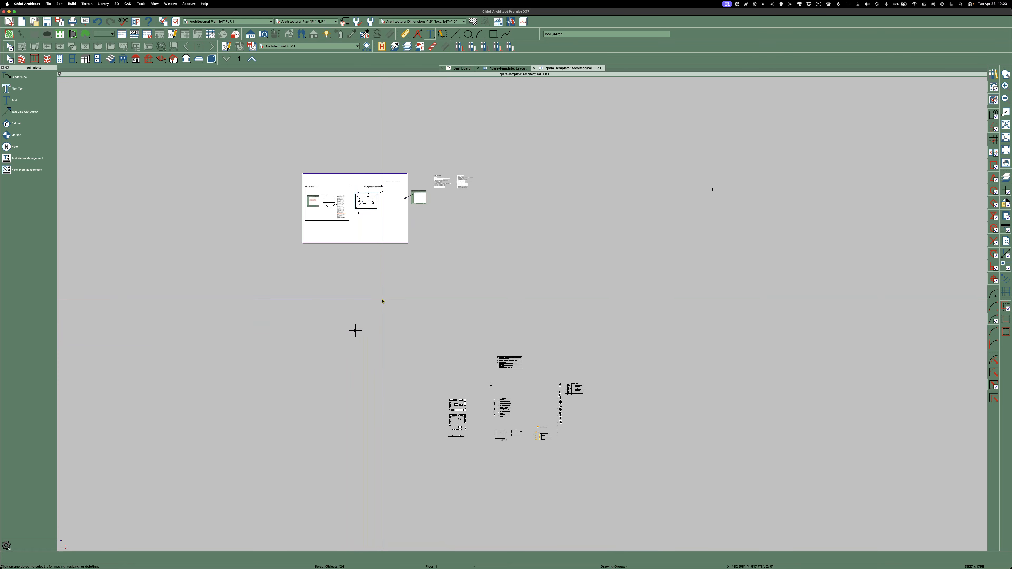
click(389, 244)
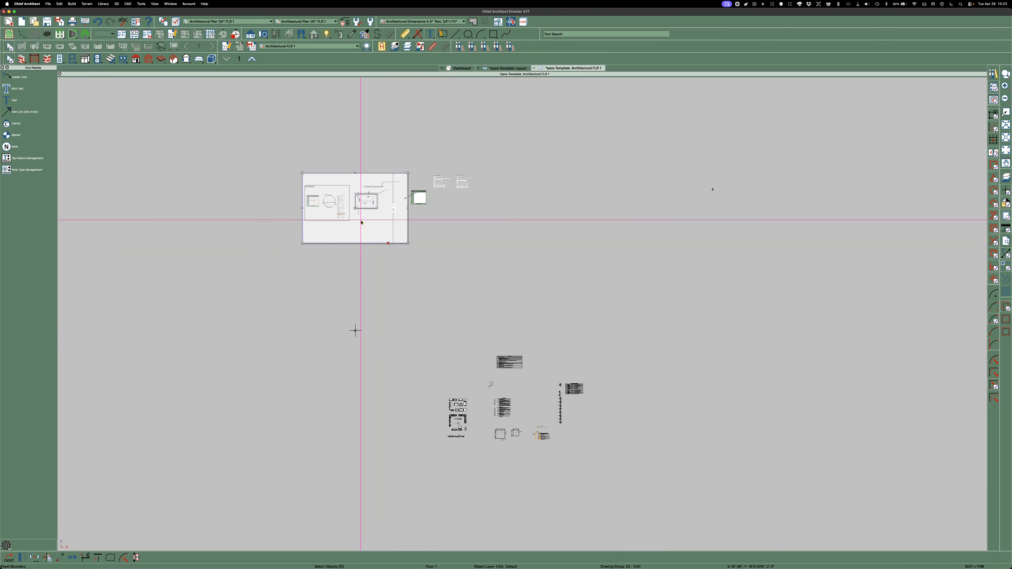
scroll(355, 220, up, 2)
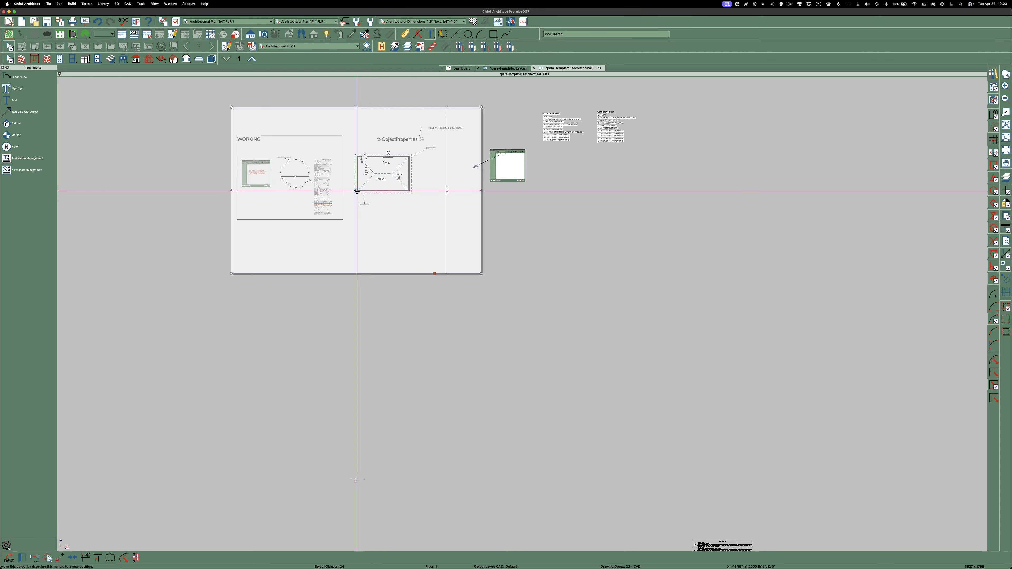
mouse_move(357, 189)
mouse_down()
mouse_move(364, 408)
mouse_move(355, 479)
mouse_up()
scroll(354, 332, down, 5)
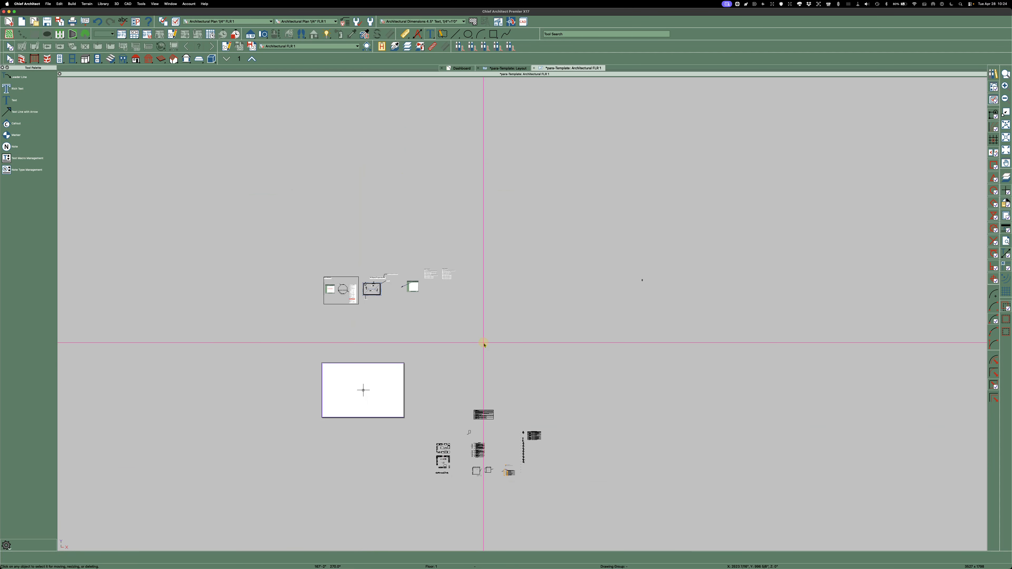
Step: Turn off the display of the drawing sheet in the view through Drawing Sheet Setup
scroll(388, 406, up, 5)
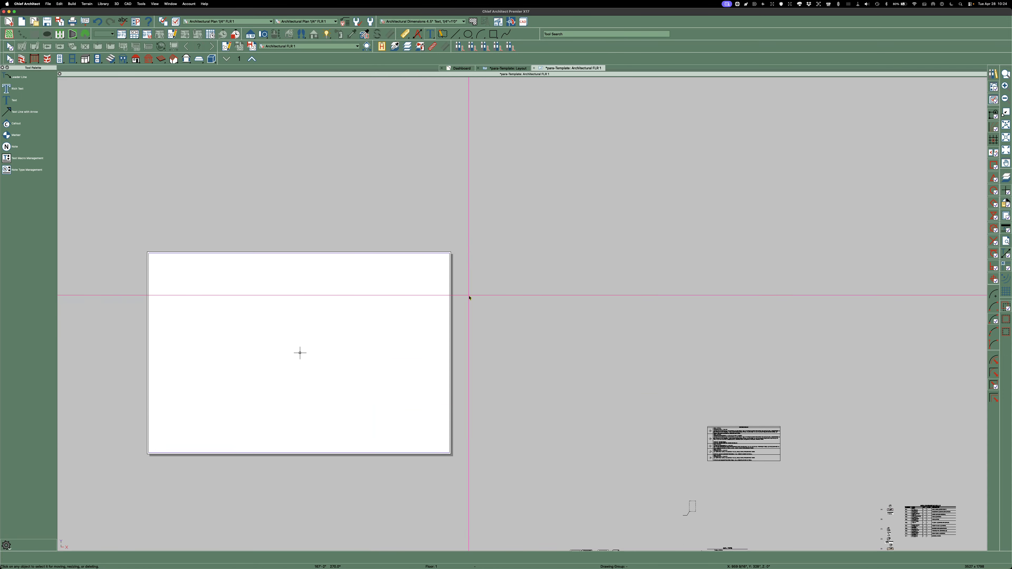
scroll(522, 278, down, 2)
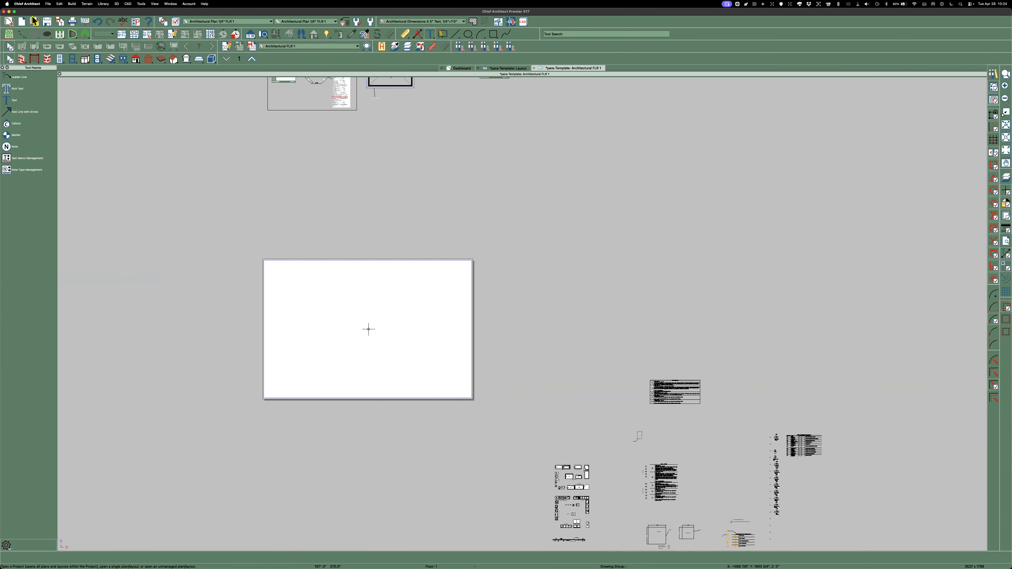
click(47, 5)
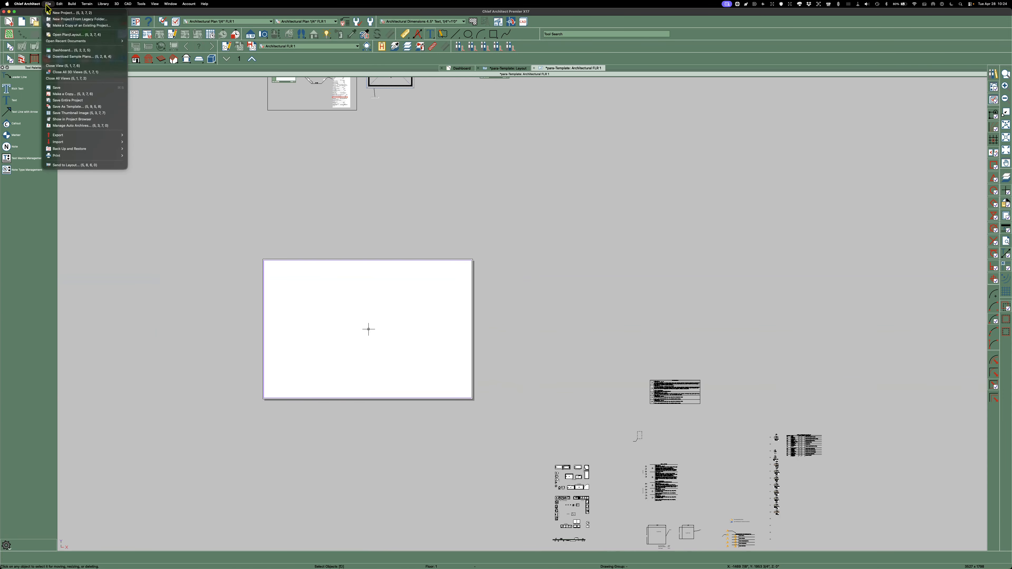
mouse_move(90, 156)
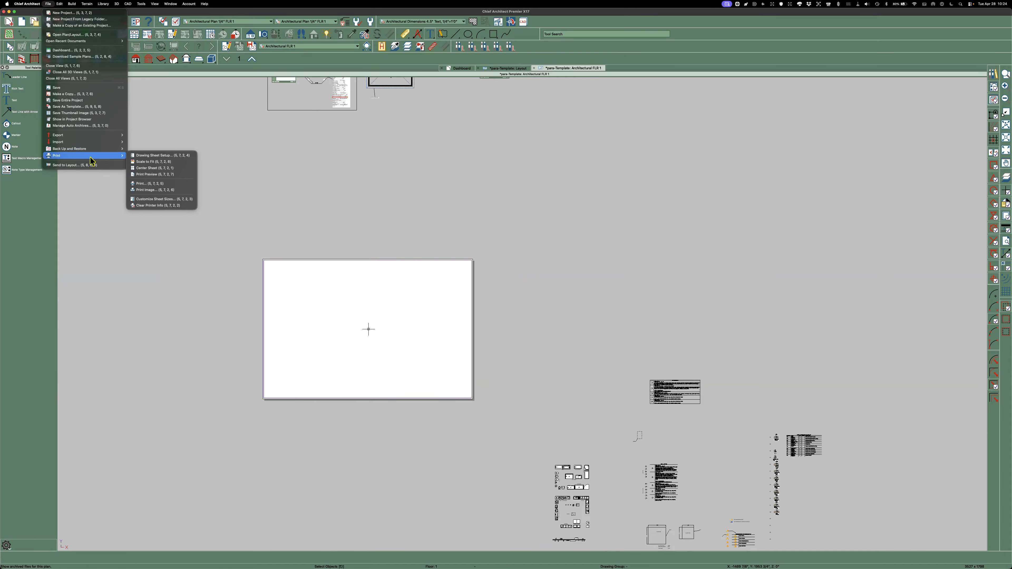
click(174, 157)
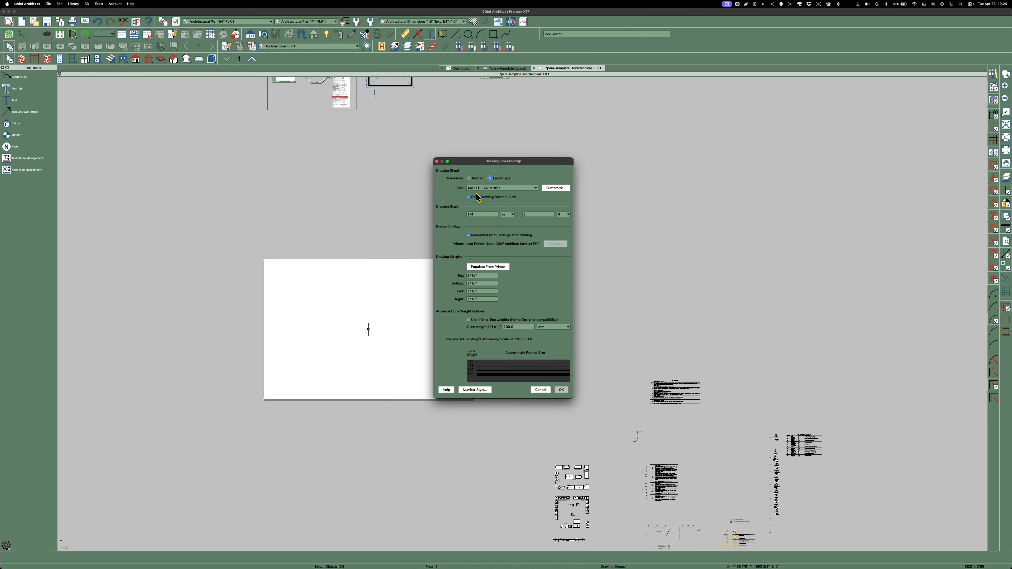
click(561, 390)
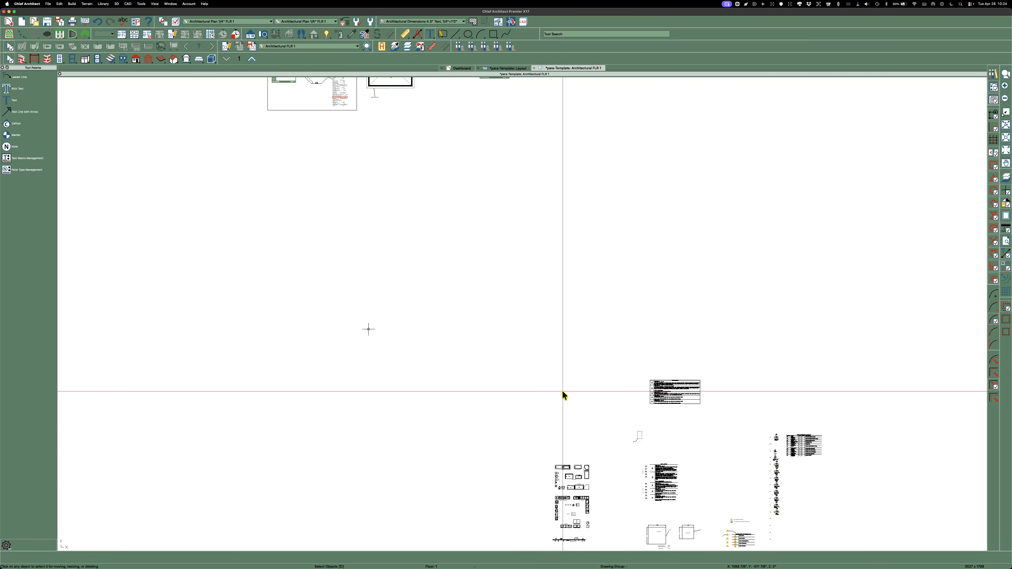
Step: Delete the small stray CAD block lying far to the right of the checklists
scroll(446, 338, down, 3)
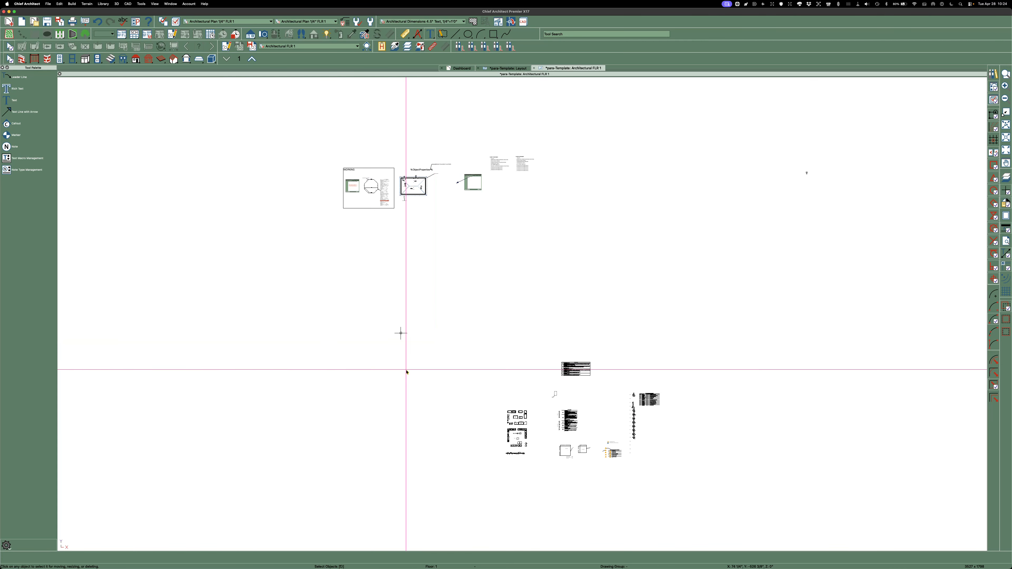
scroll(399, 324, up, 2)
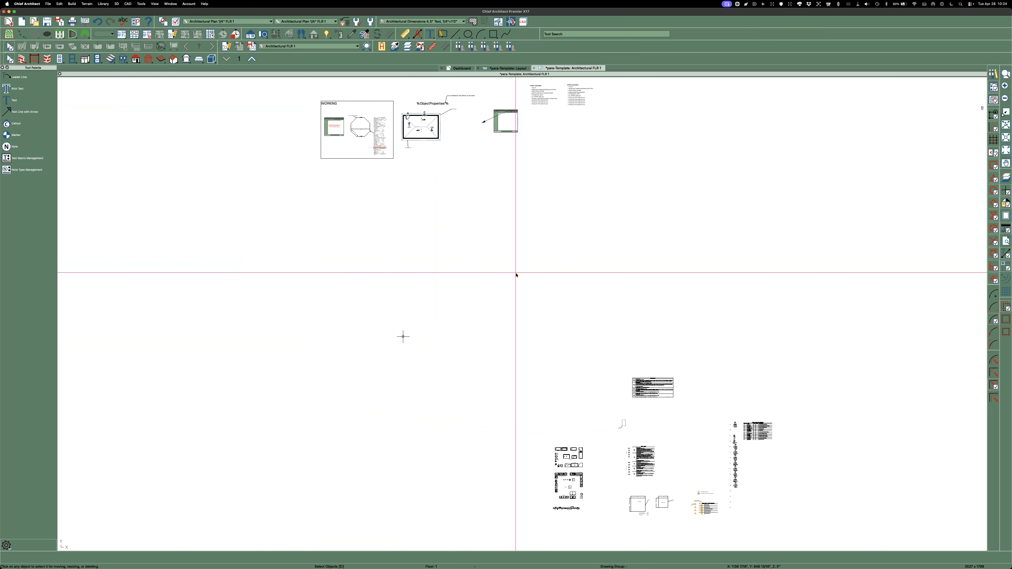
scroll(269, 319, down, 2)
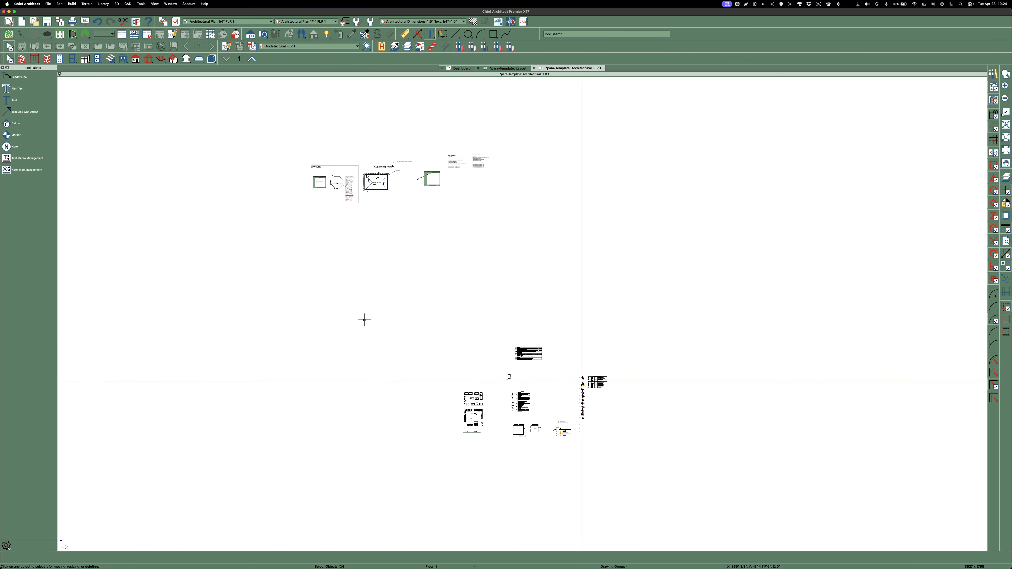
scroll(757, 169, up, 5)
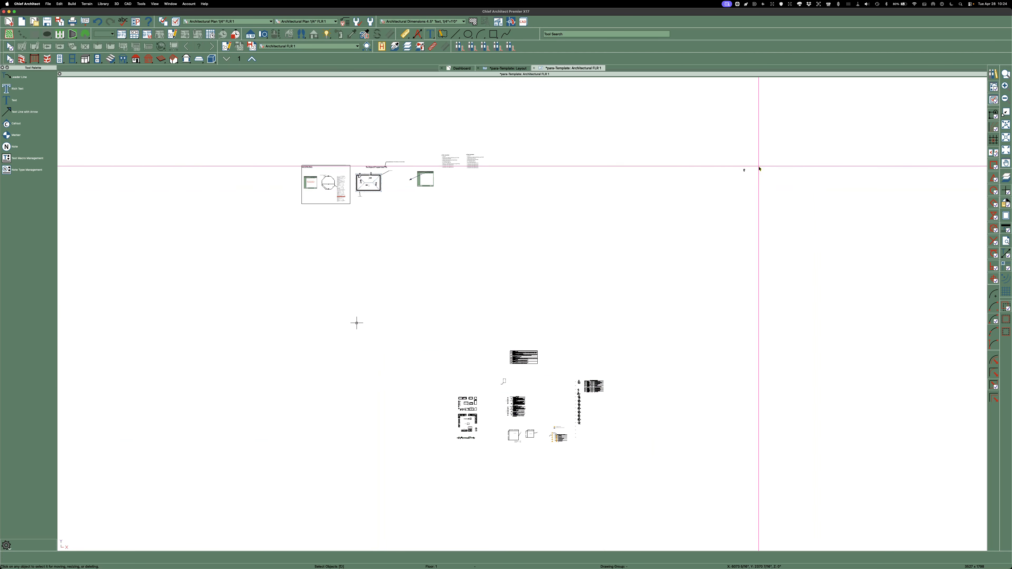
drag(728, 190, 640, 147)
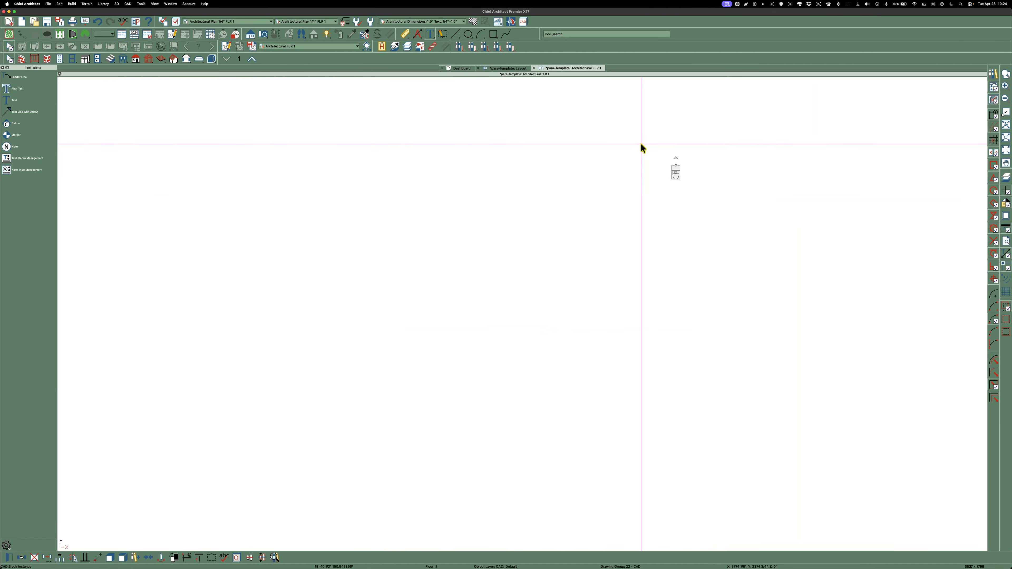
key(Delete)
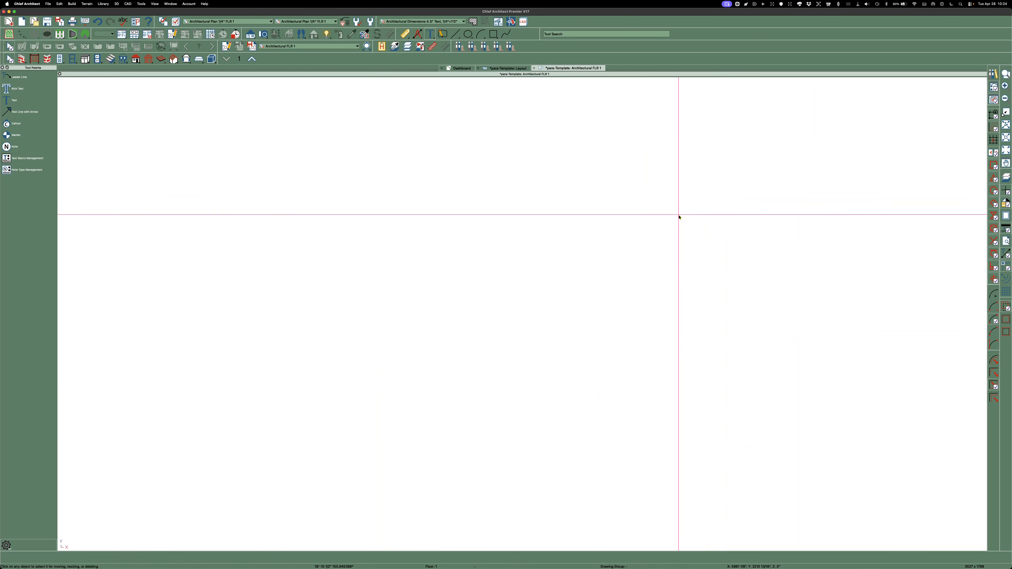
Step: Turn the display of the drawing sheet back on in the plan view through Drawing Sheet Setup
scroll(688, 210, down, 5)
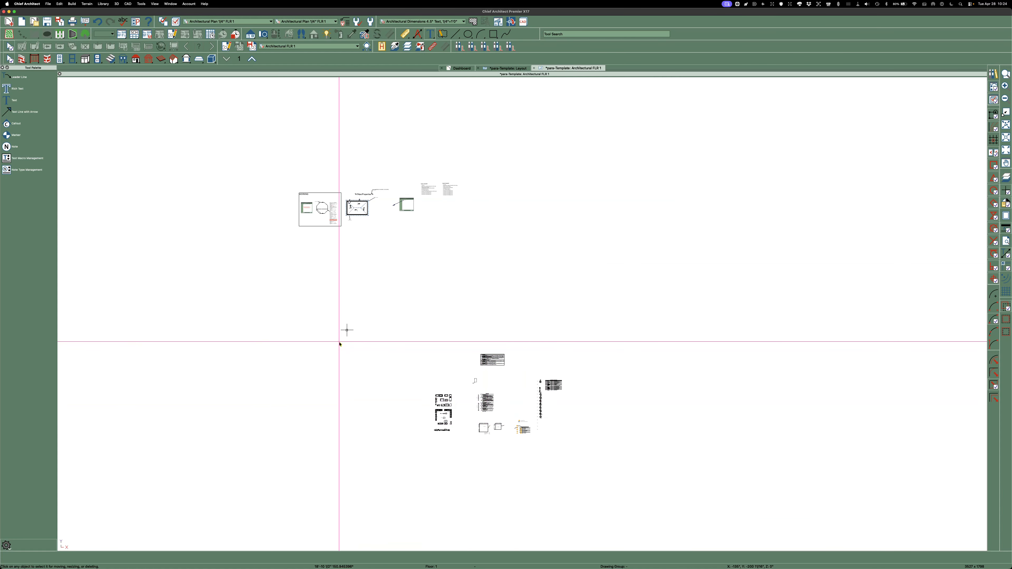
scroll(338, 342, up, 1)
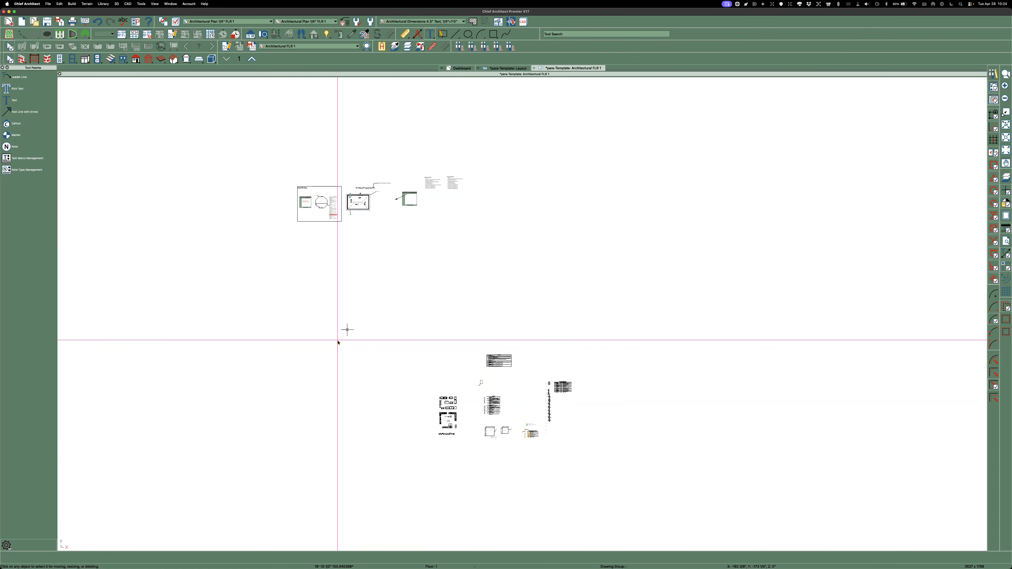
click(48, 4)
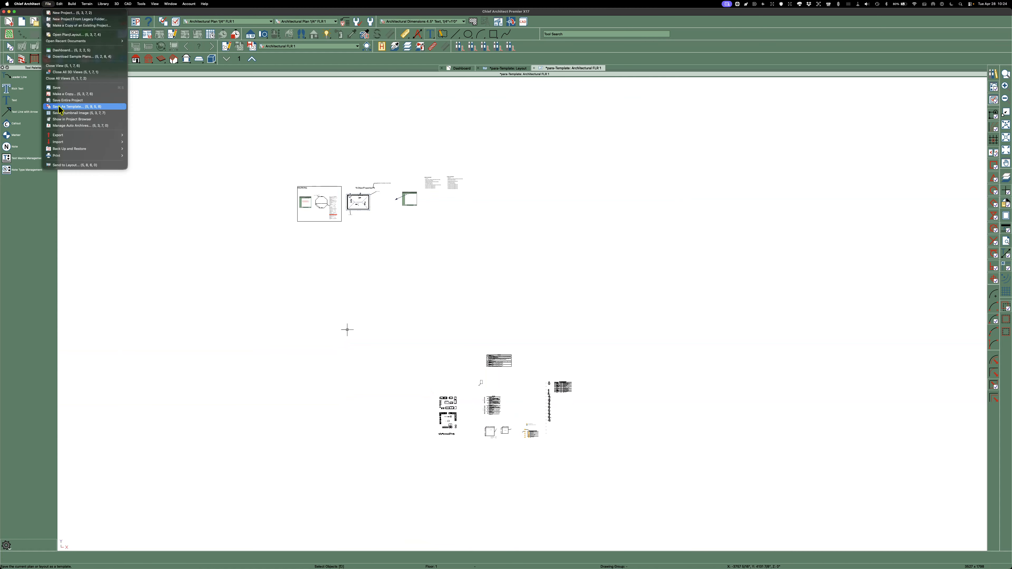
mouse_move(66, 135)
mouse_move(66, 155)
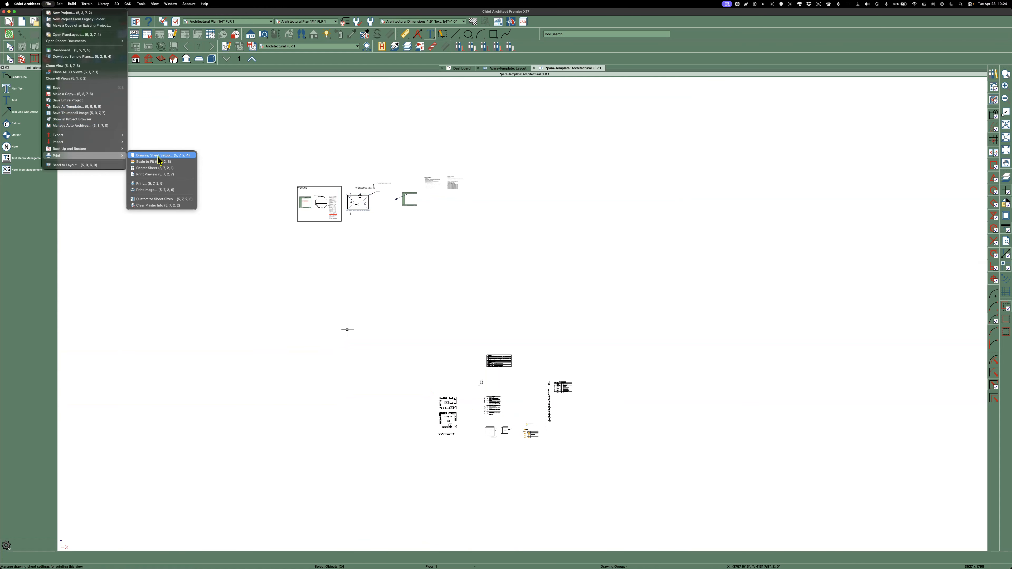
click(173, 156)
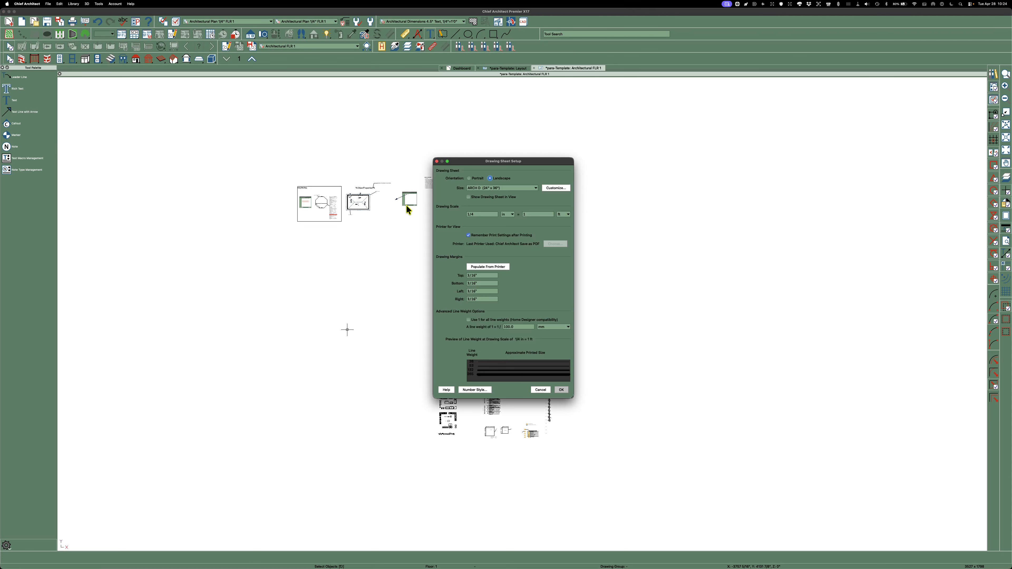
click(469, 197)
click(561, 390)
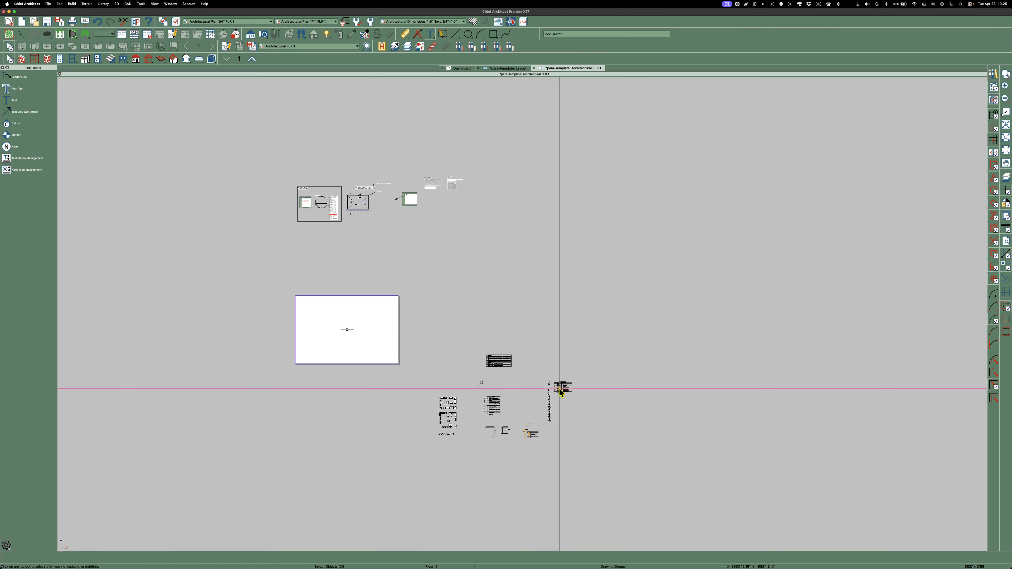
Step: Open a Perspective Full Overview camera view of the whole plan
scroll(284, 359, up, 2)
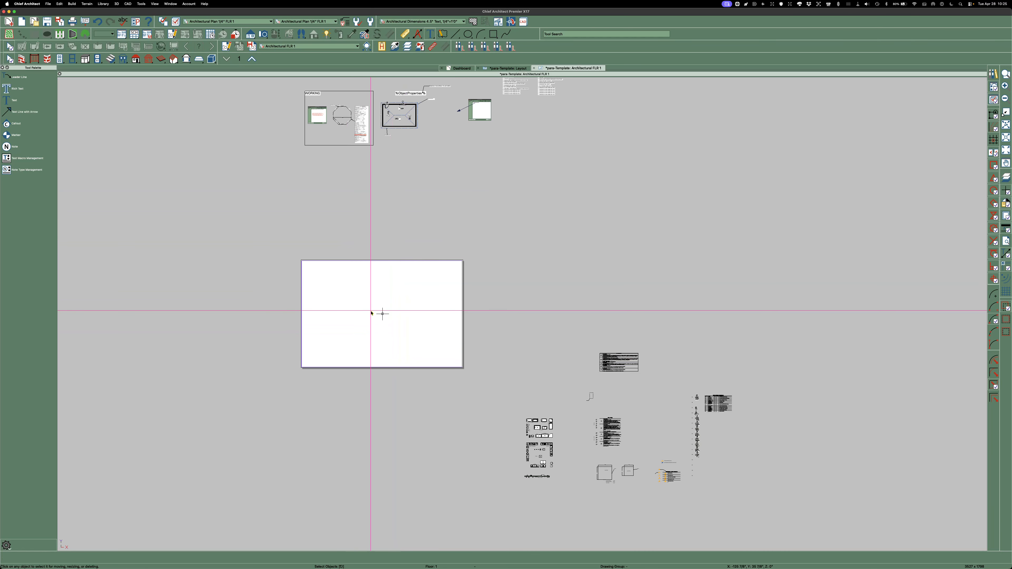
scroll(371, 310, up, 2)
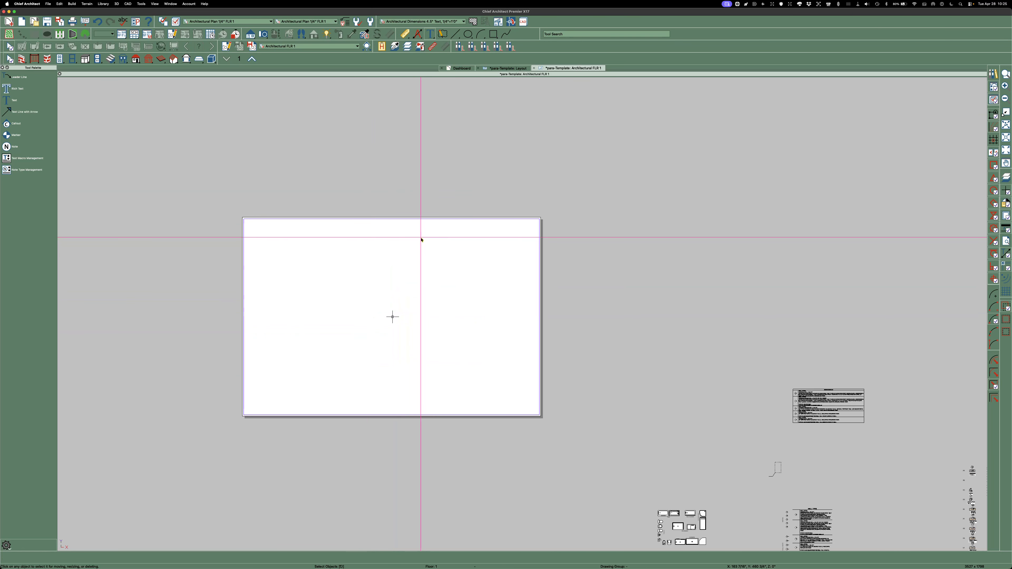
scroll(399, 429, down, 2)
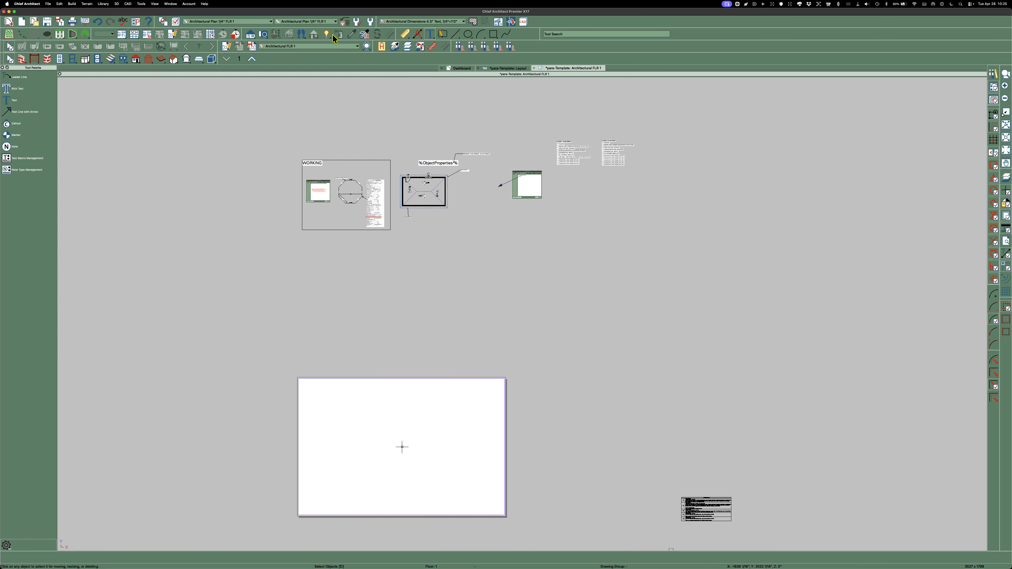
click(266, 35)
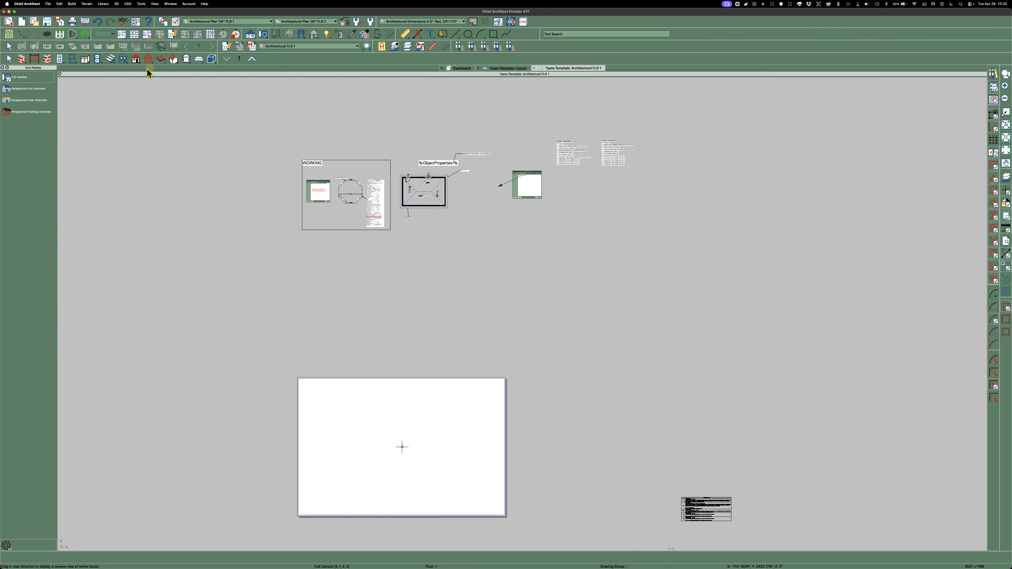
click(21, 92)
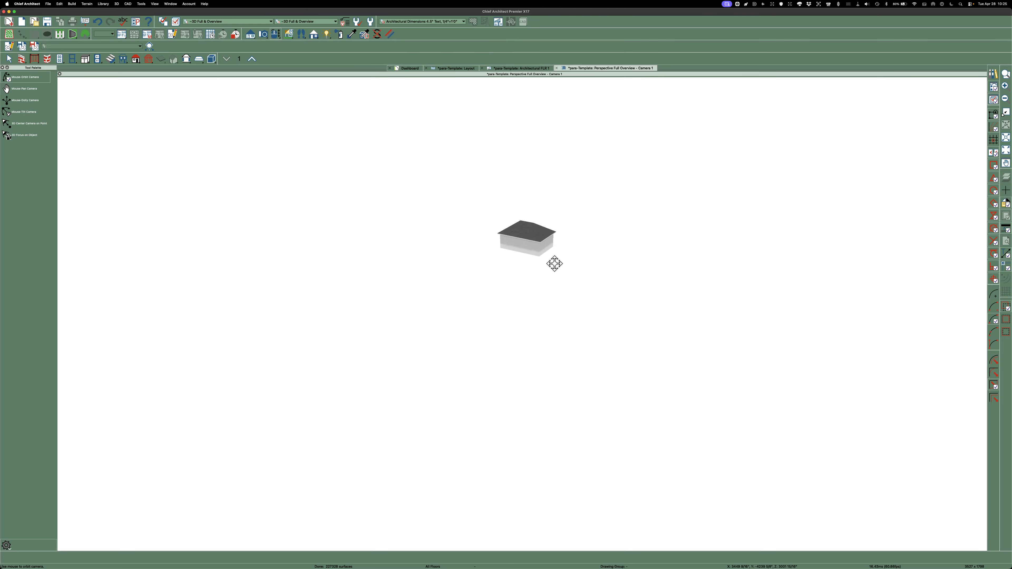
Step: Examine the bathroom fixtures, sinks and appliances in the 3D overview, close the camera view and return to object selection in the plan
scroll(542, 226, up, 5)
drag(509, 271, 576, 177)
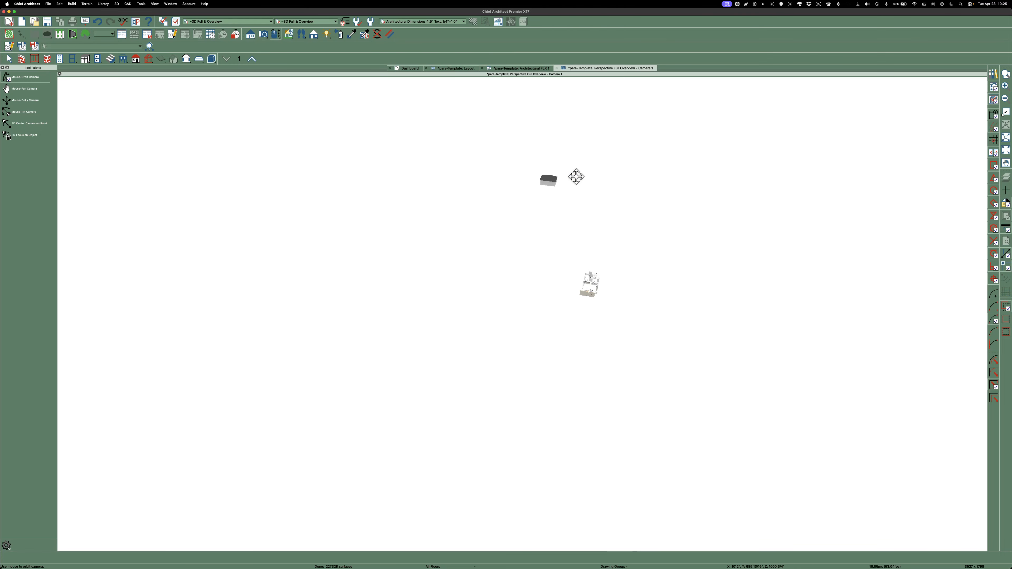
scroll(589, 285, up, 5)
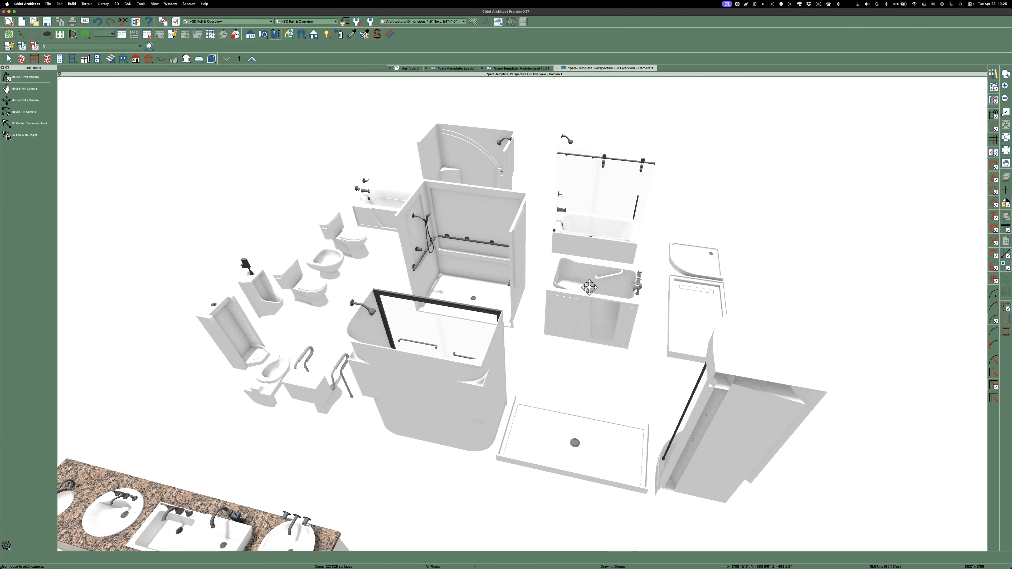
scroll(589, 287, down, 8)
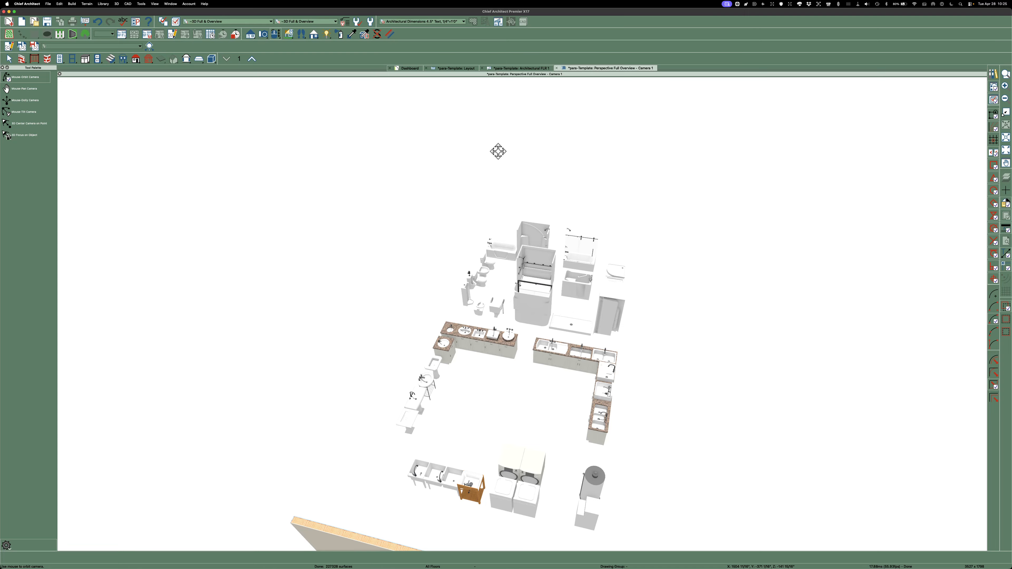
scroll(454, 164, down, 3)
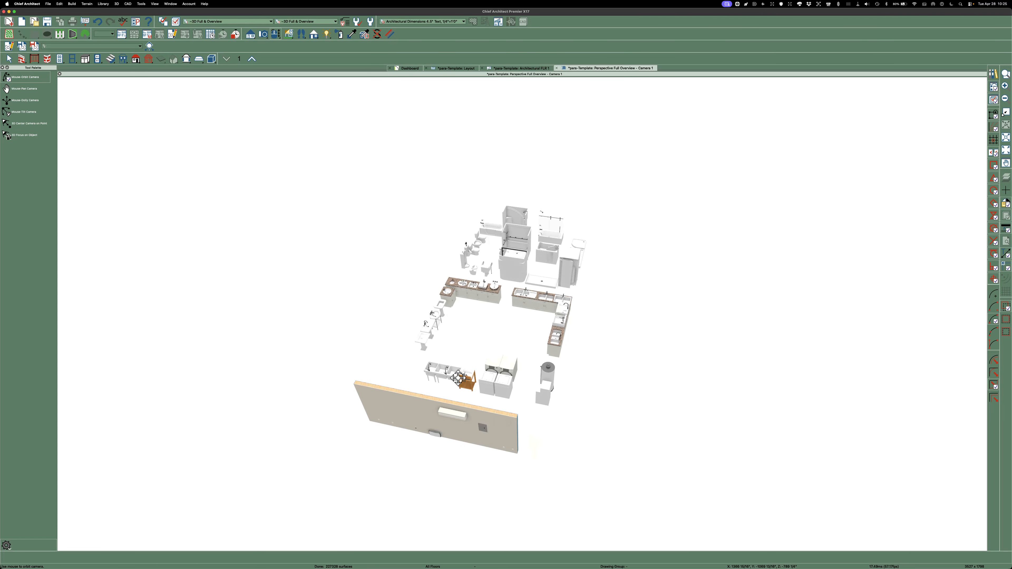
scroll(456, 375, up, 2)
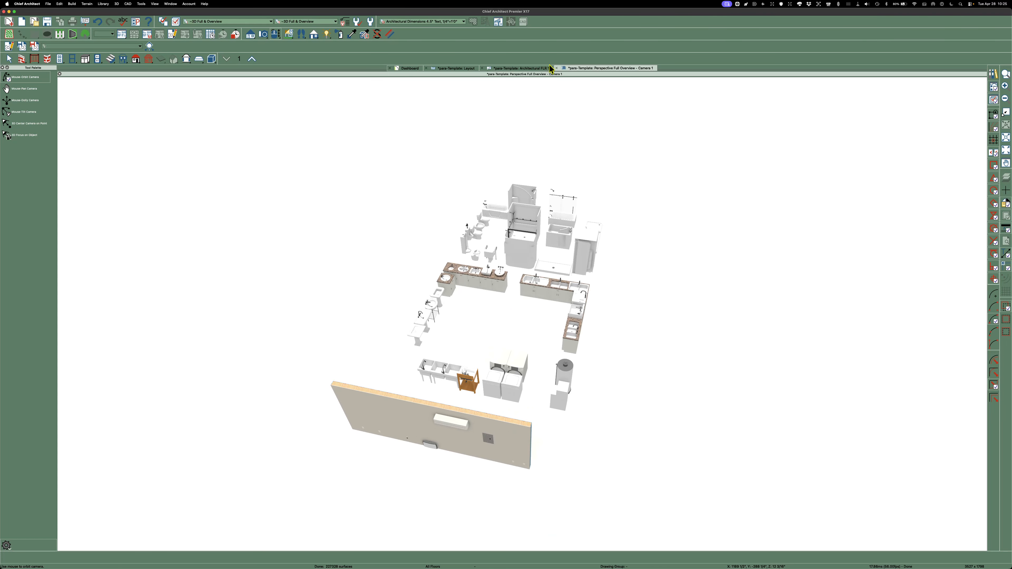
click(558, 69)
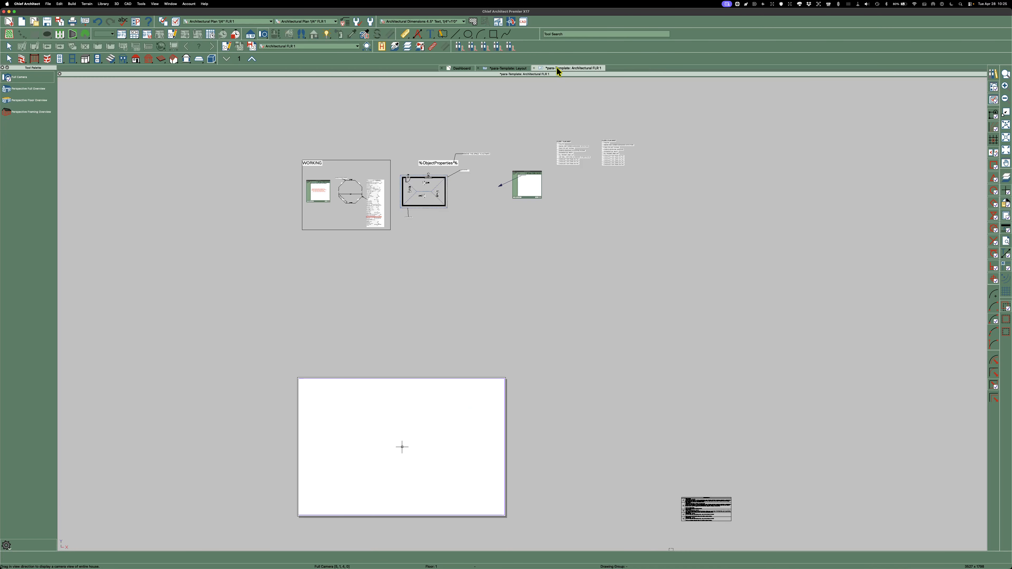
scroll(448, 127, down, 2)
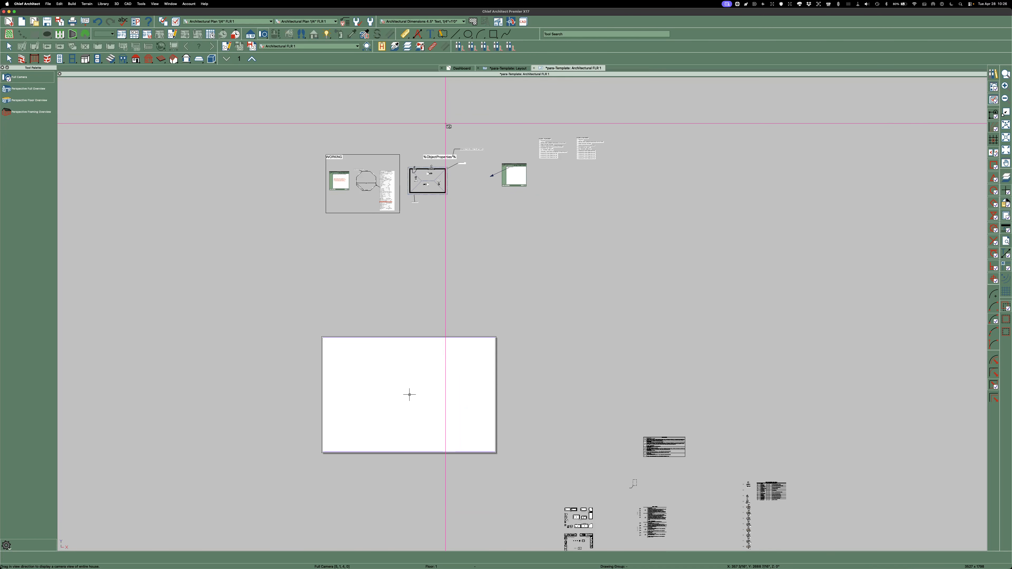
key(space)
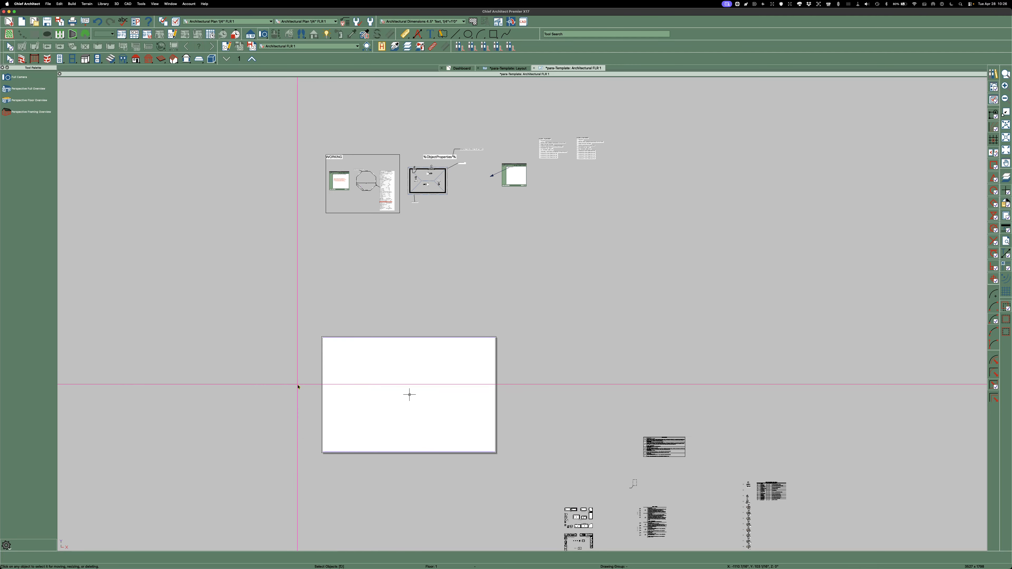
Step: Open CAD Detail Management, make its window narrower and taller, and select the WALL SCHEDULE detail in the list
scroll(224, 363, down, 1)
scroll(225, 363, down, 1)
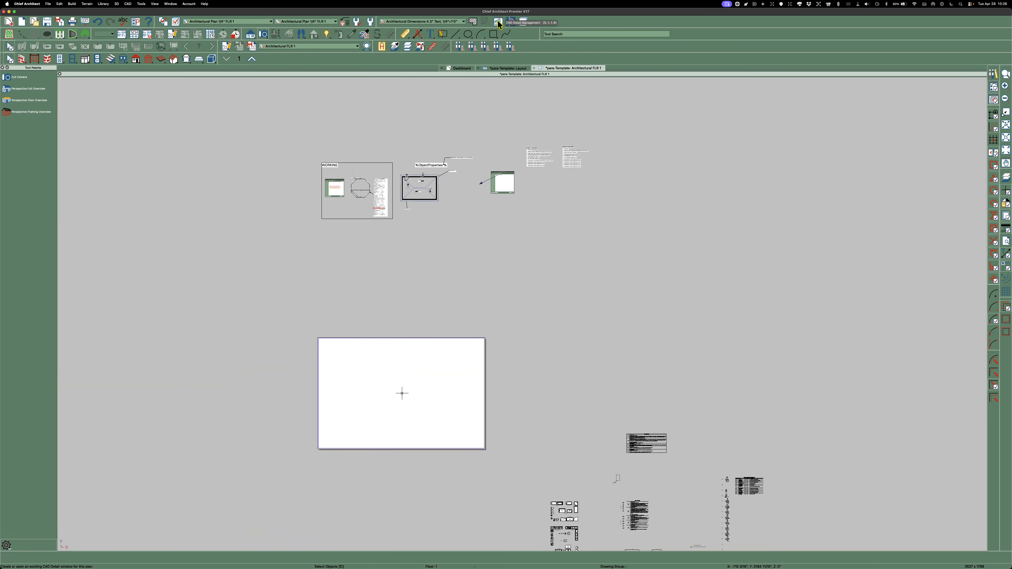
click(498, 22)
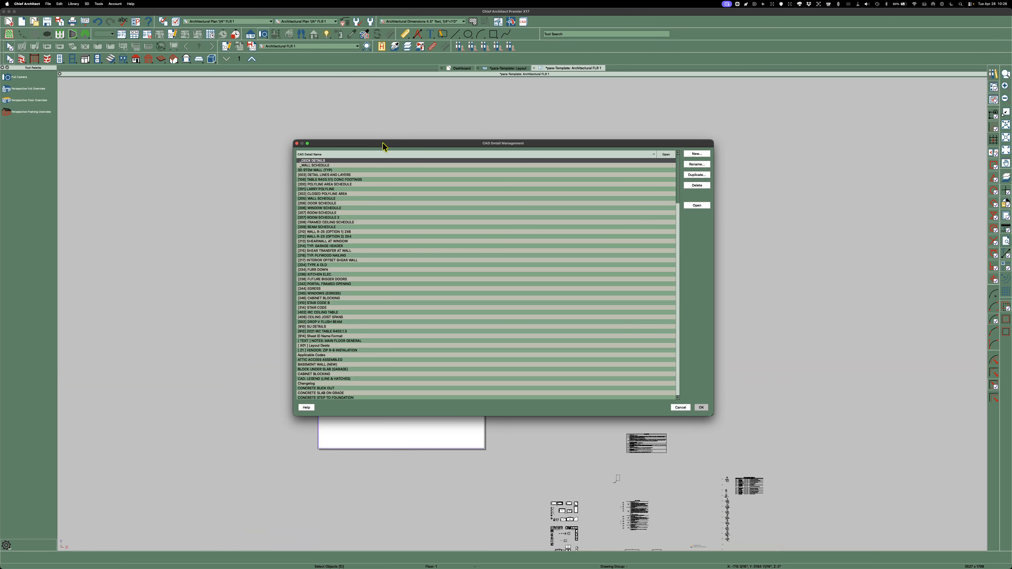
drag(383, 143, 555, 102)
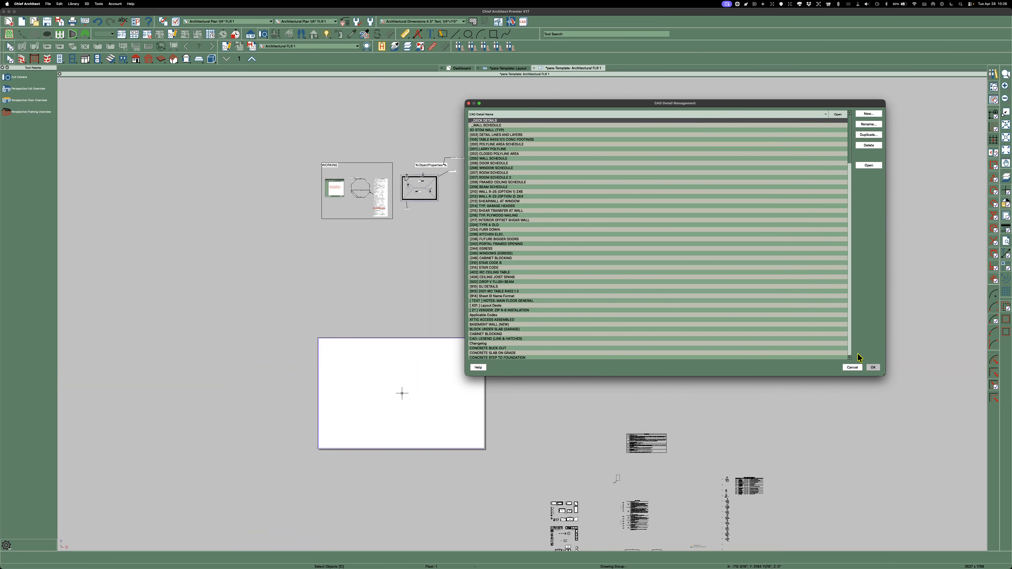
drag(883, 372, 658, 470)
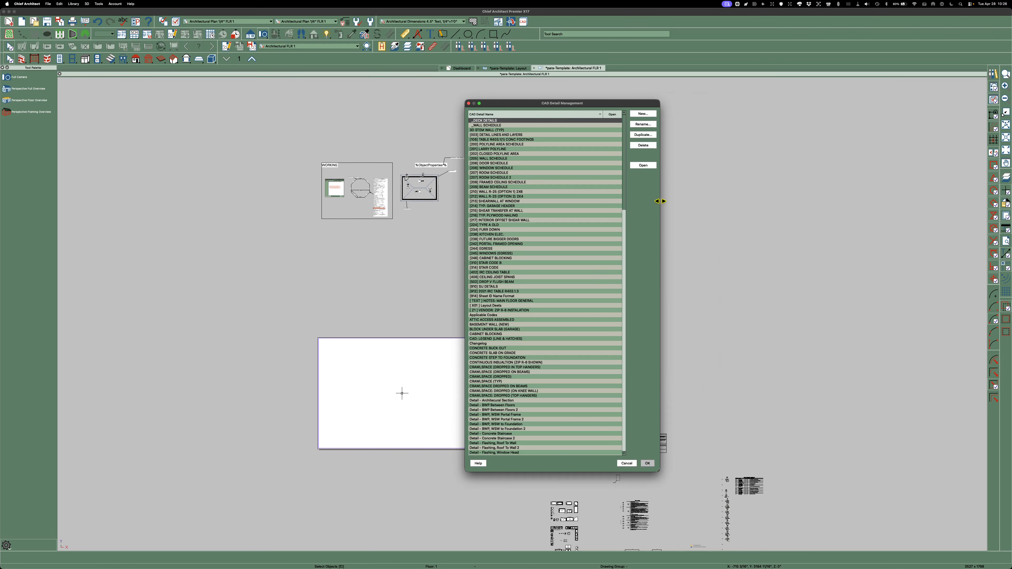
drag(660, 203, 745, 202)
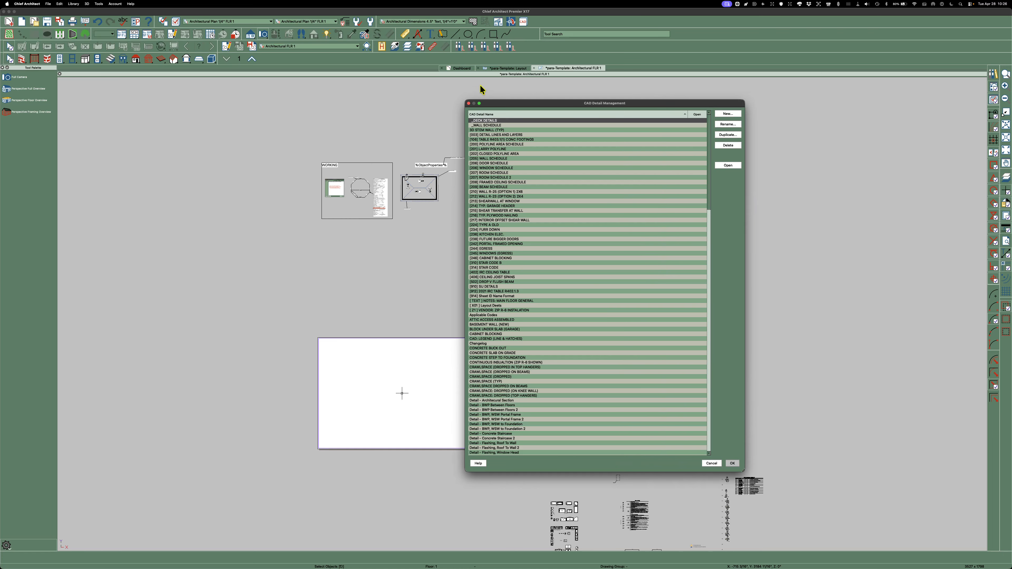
click(491, 126)
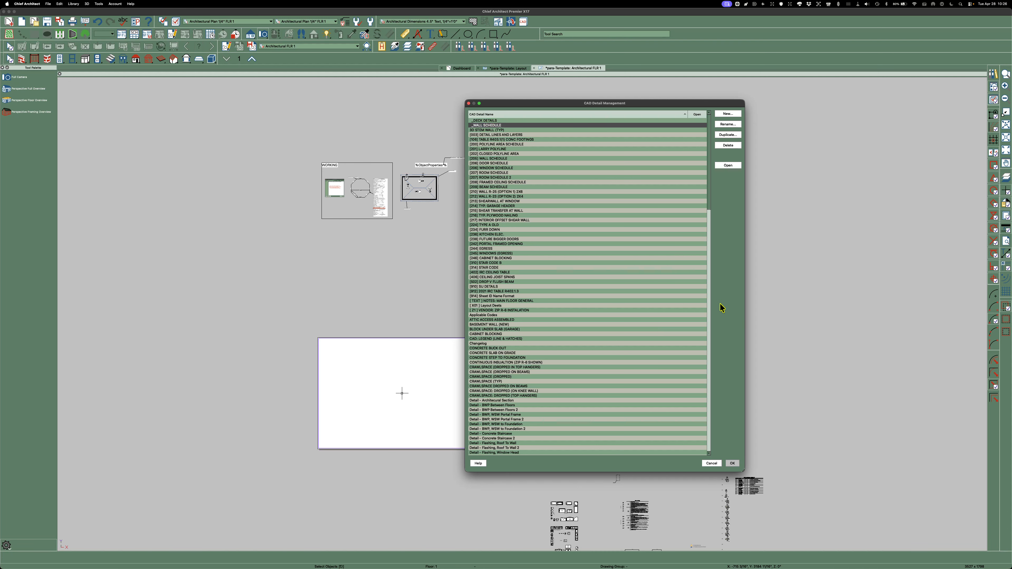
drag(650, 102, 354, 90)
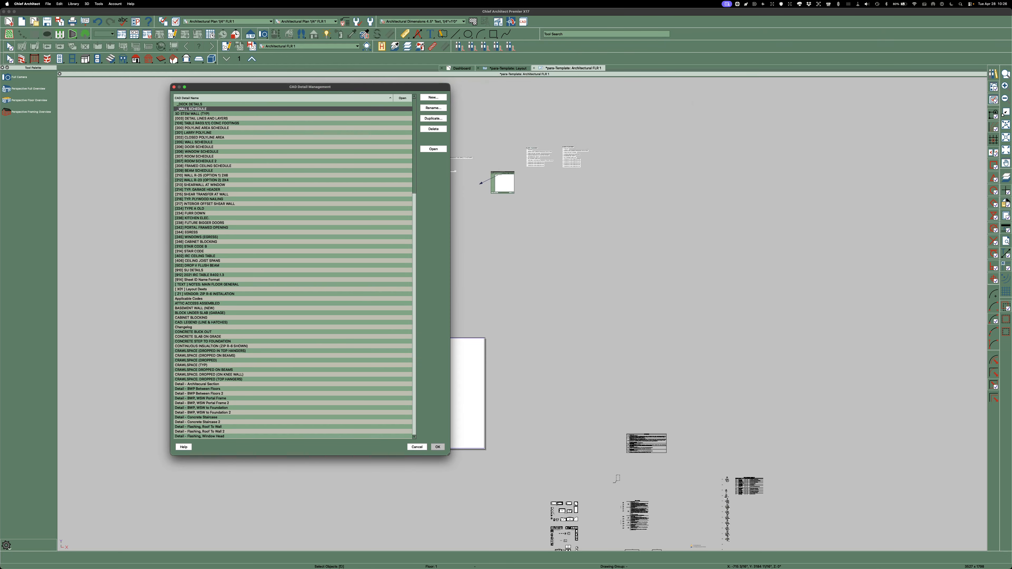
Step: Close CAD Detail Management and expand the CAD Details folder of para-Template.plan in the Project Browser, keeping the browser clear of the drawings
drag(709, 121, 615, 70)
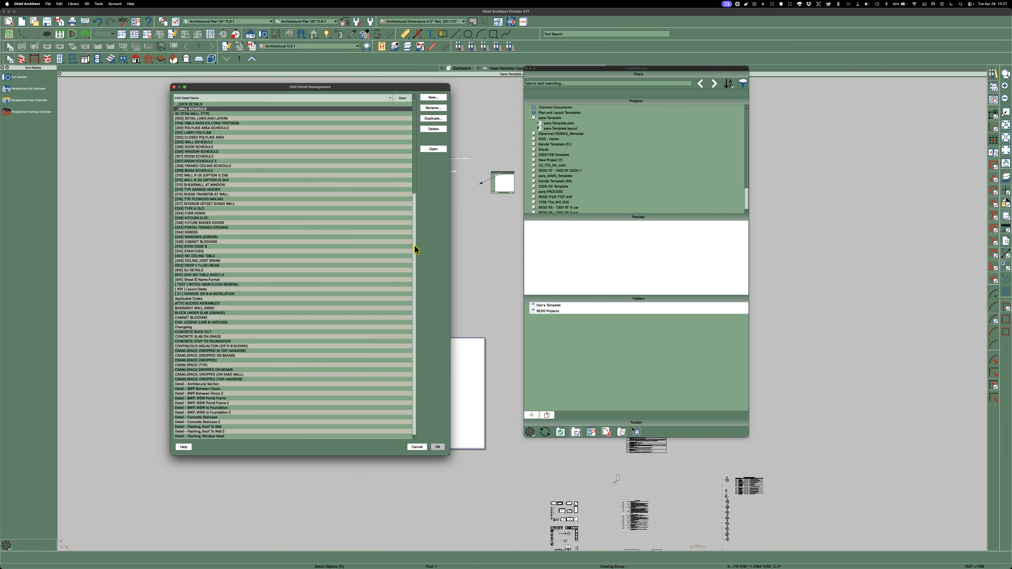
click(417, 447)
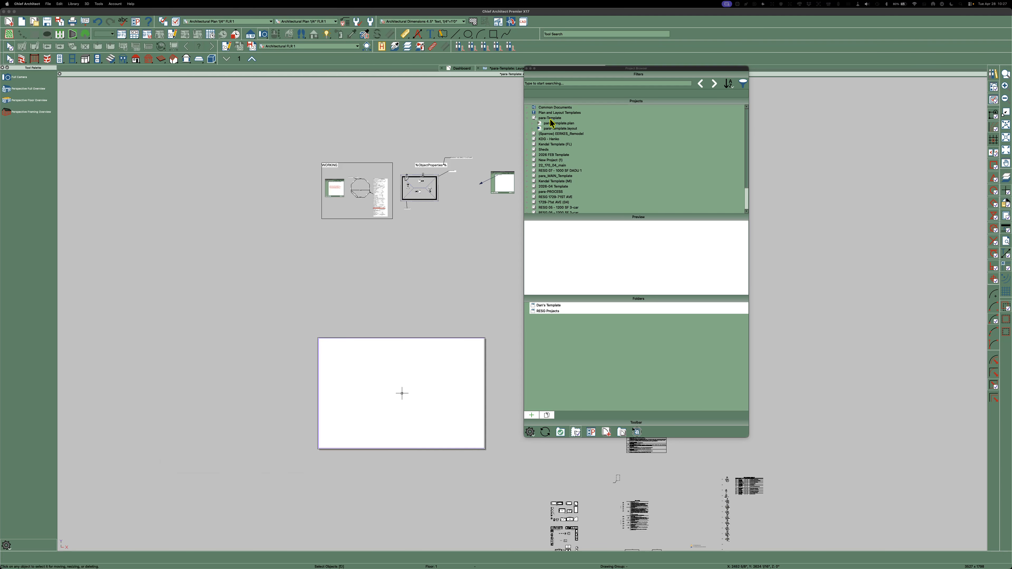
click(534, 124)
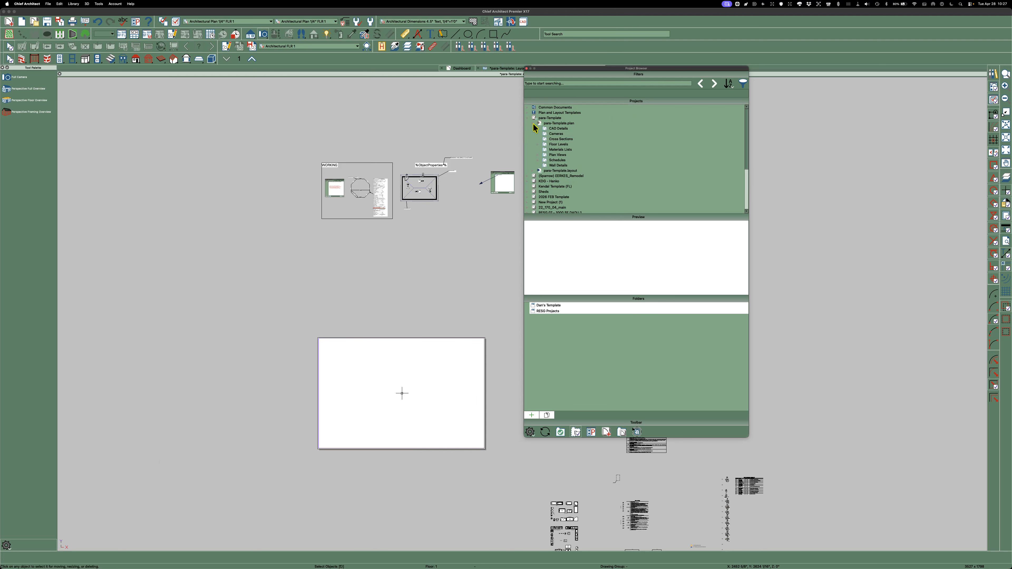
click(539, 129)
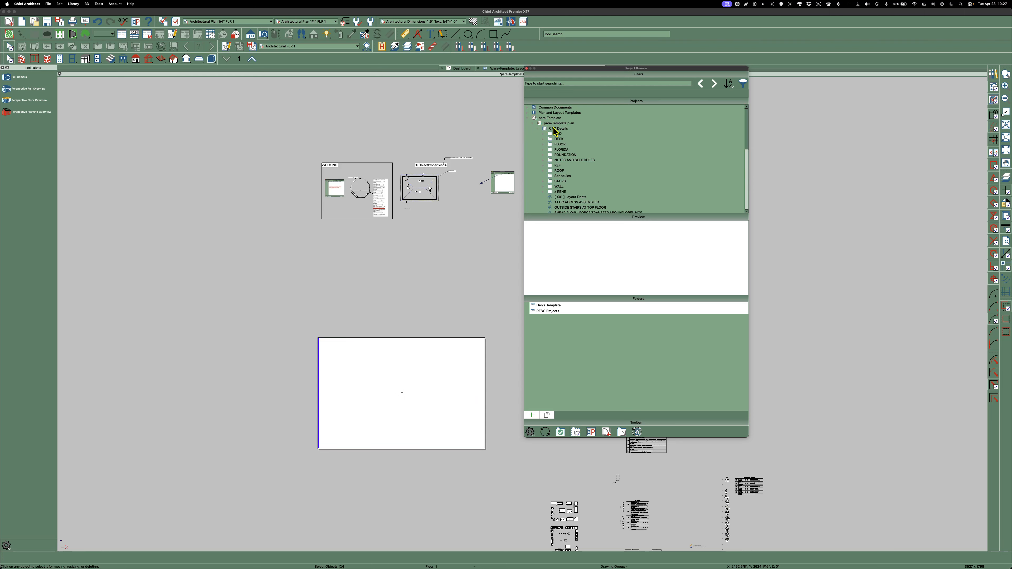
click(554, 128)
drag(591, 74, 150, 84)
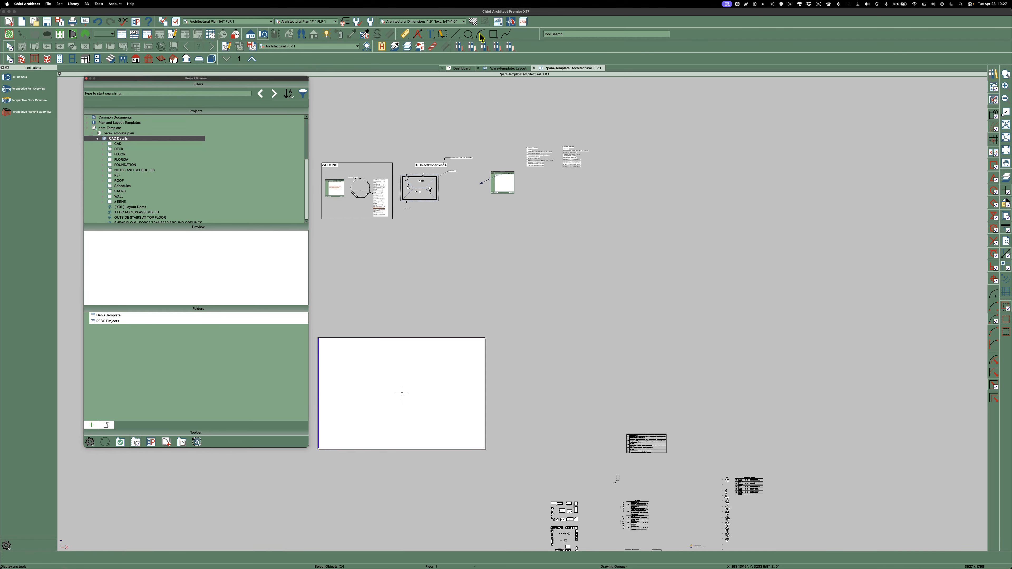
Step: Reopen CAD Detail Management beside the Project Browser and look through its flat list of details for comparison with the foldered CAD Details
click(499, 22)
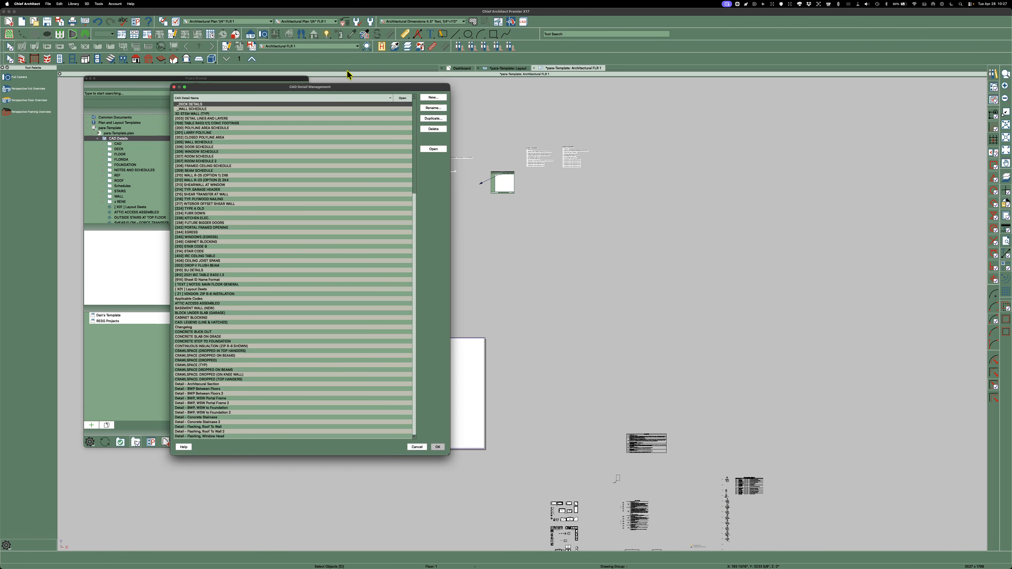
drag(240, 89, 446, 80)
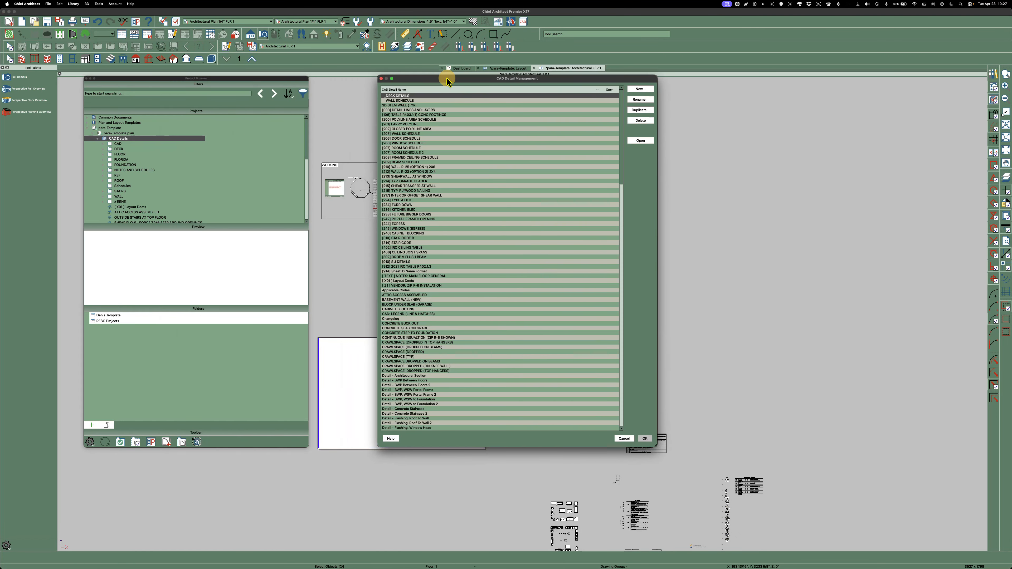
scroll(462, 236, down, 15)
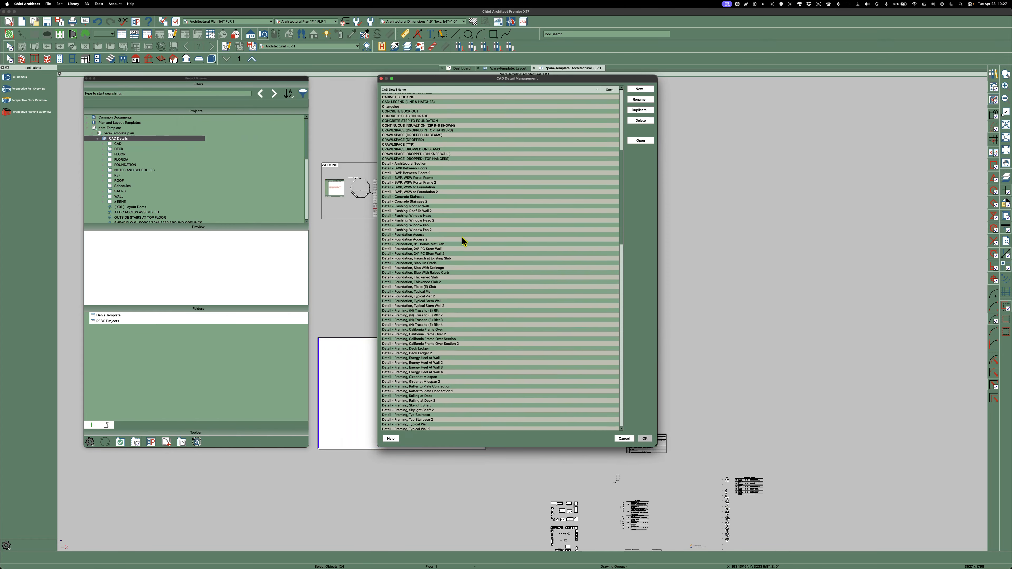
scroll(461, 237, up, 15)
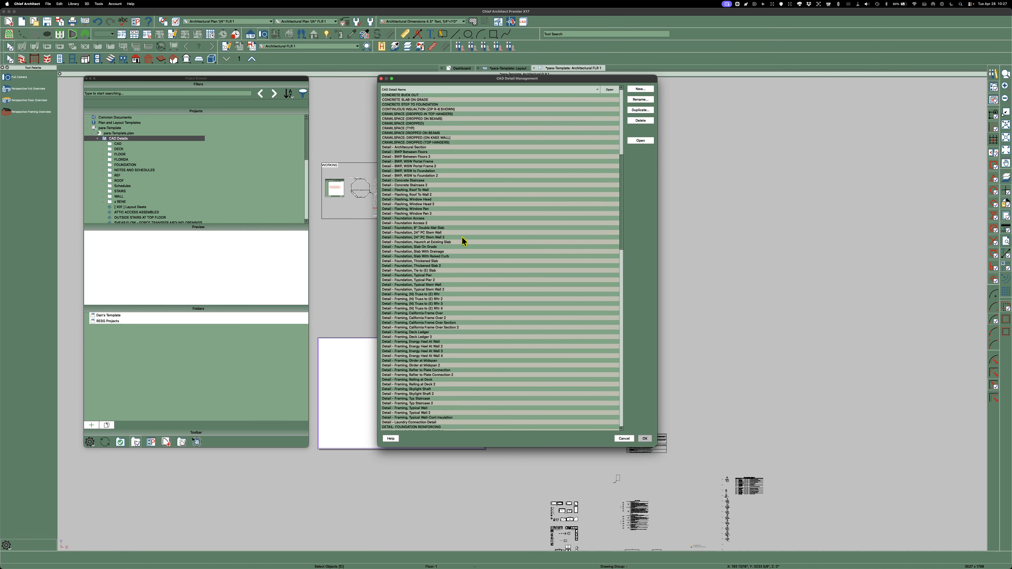
Step: Look back through the flat detail list to its beginning and close CAD Detail Management
scroll(462, 241, up, 6)
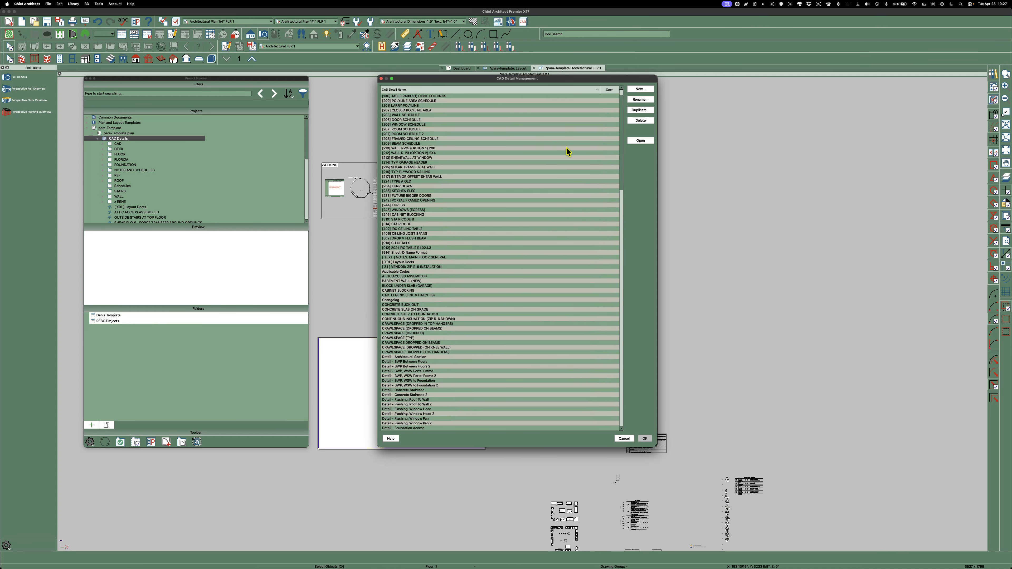
scroll(520, 170, up, 2)
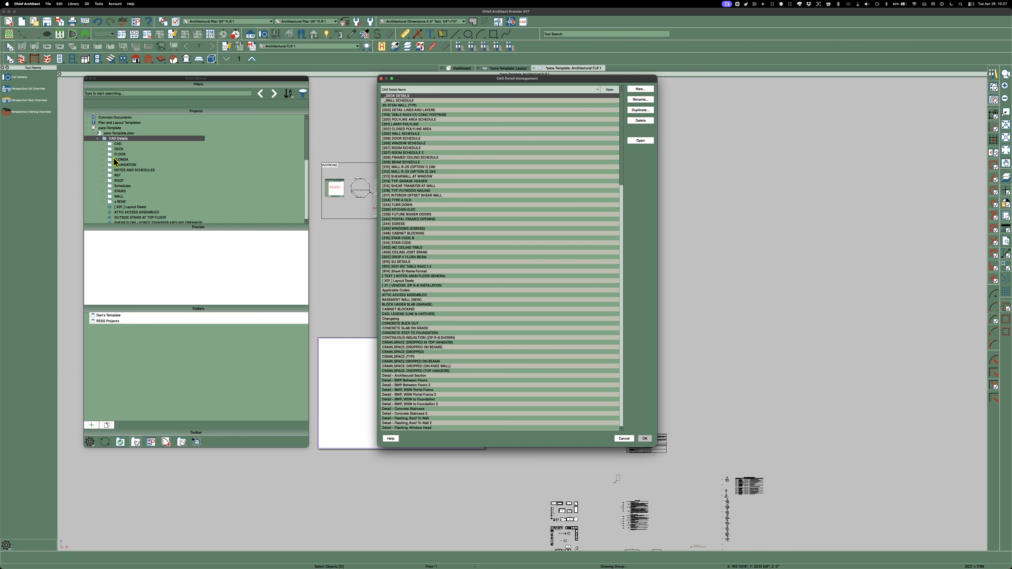
scroll(471, 252, down, 1)
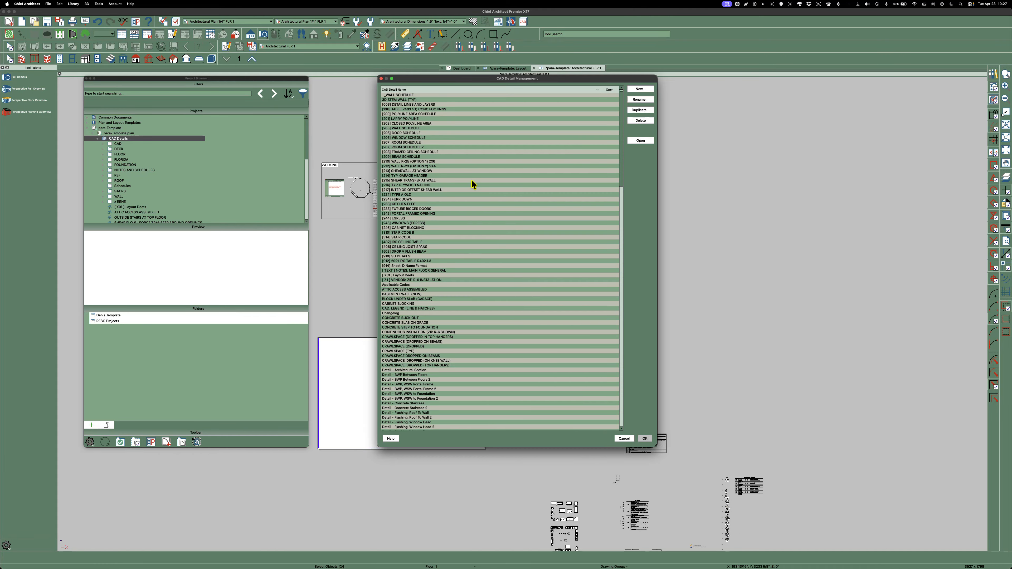
click(381, 78)
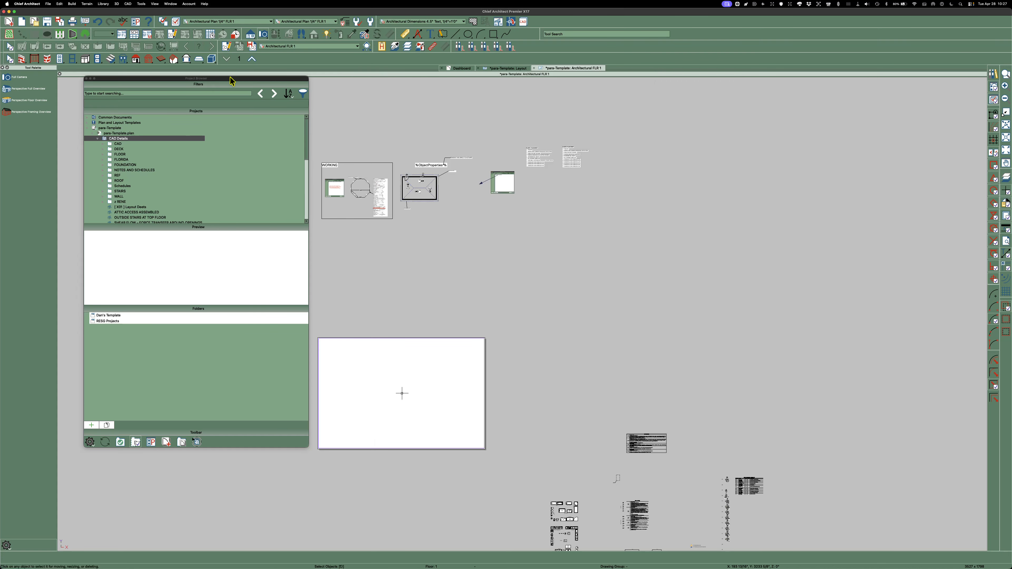
Step: Reposition and enlarge the Project Browser, and check which folder commands are offered for CAD Details
drag(231, 78, 690, 36)
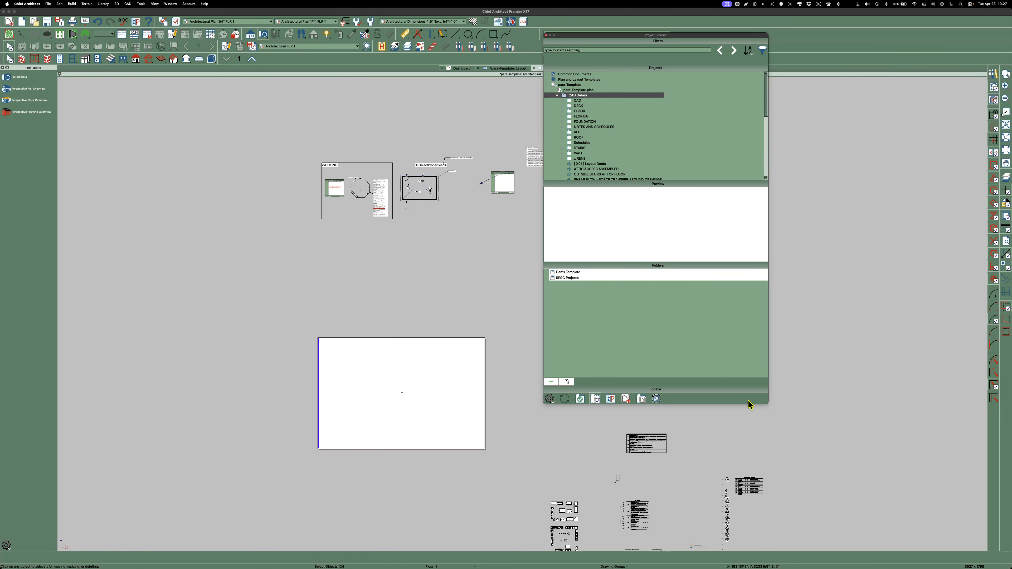
drag(768, 404, 829, 529)
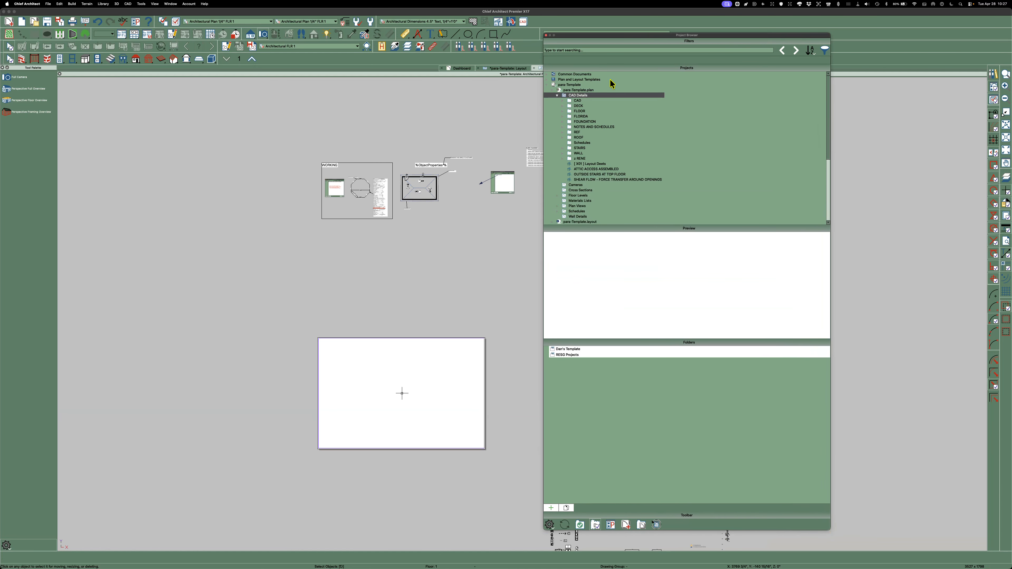
right_click(577, 98)
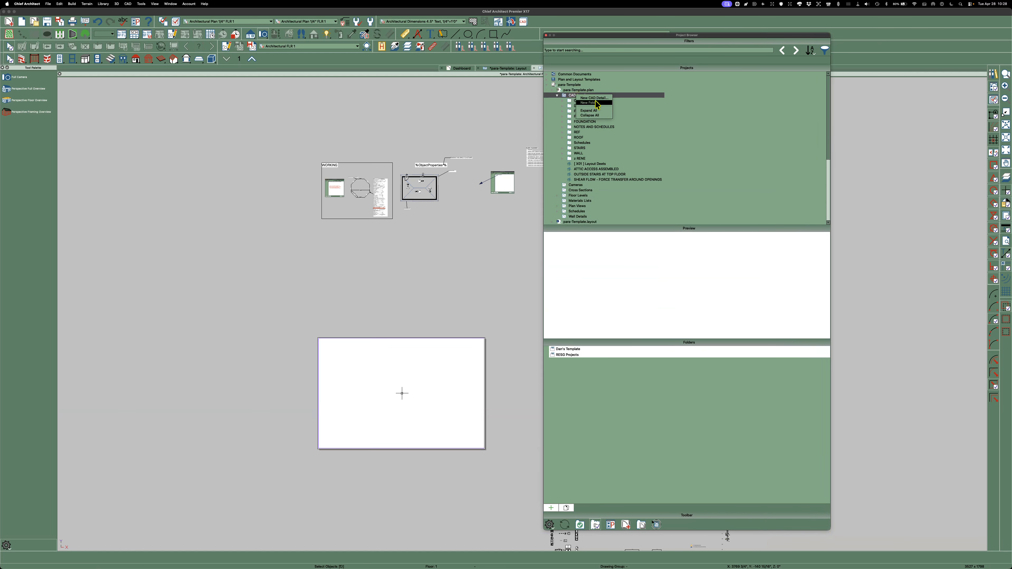
click(731, 114)
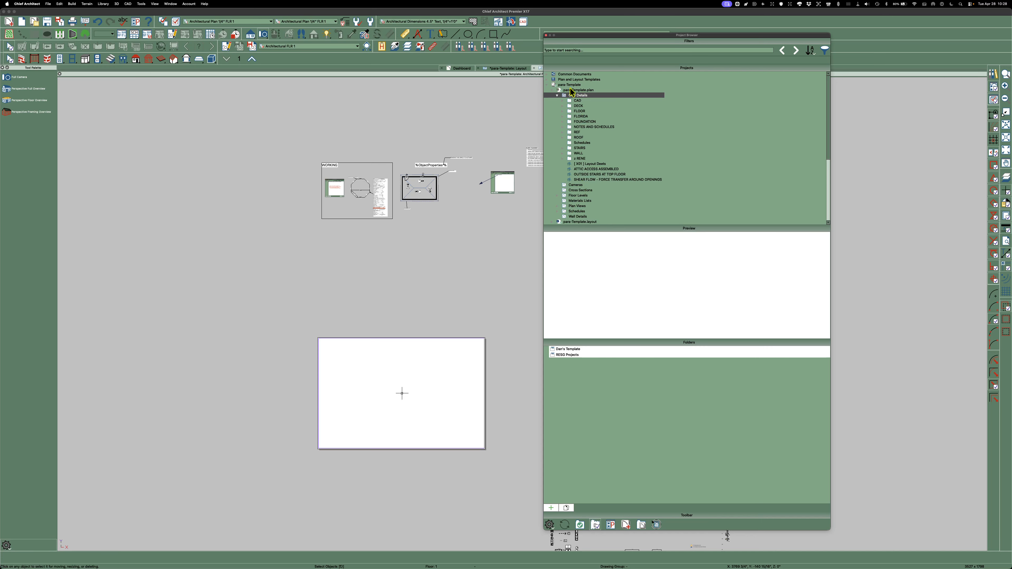
Step: Bring up CAD Detail Management again, place it clear of the Project Browser for comparison, and close it
click(498, 22)
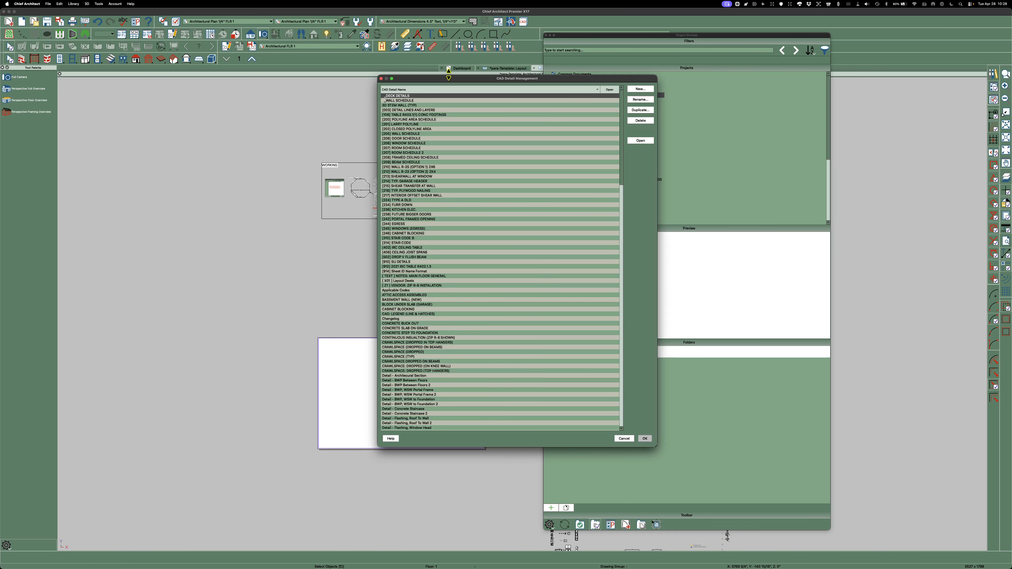
drag(450, 81, 170, 86)
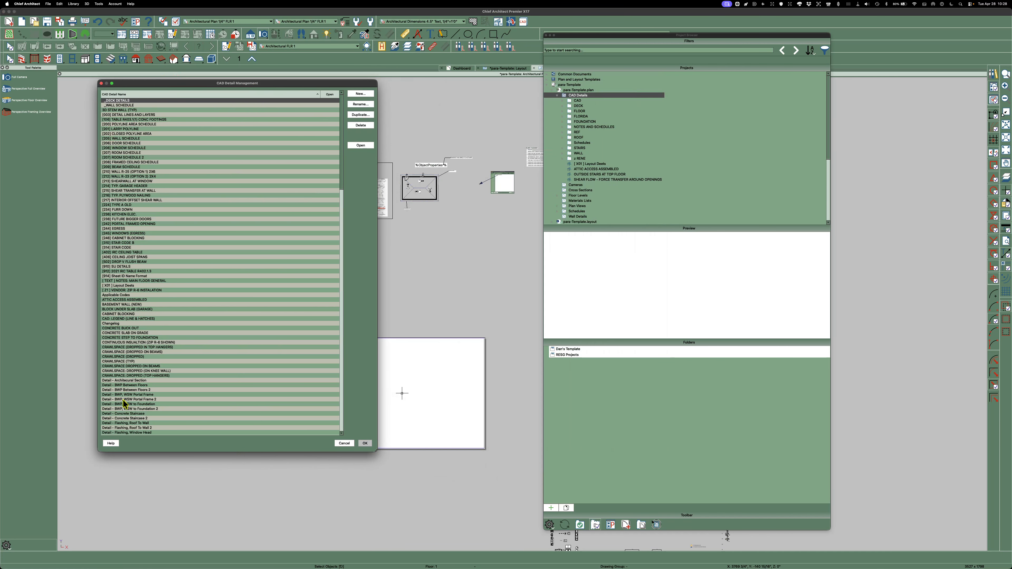
click(102, 84)
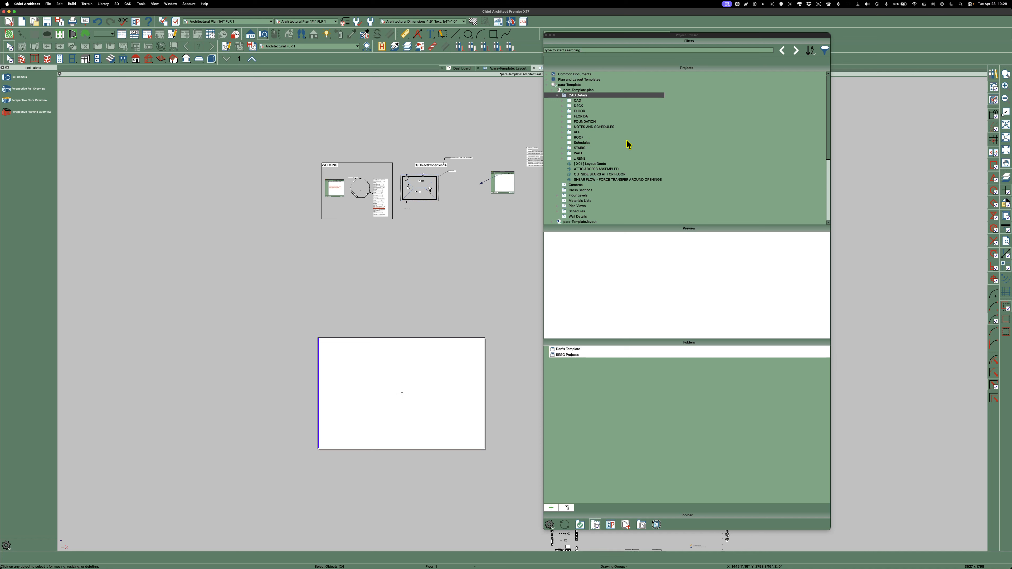
Step: Review the details inside the last subfolder of CAD Details, collapse it, and shift the Project Browser clear of the plan drawings
click(579, 159)
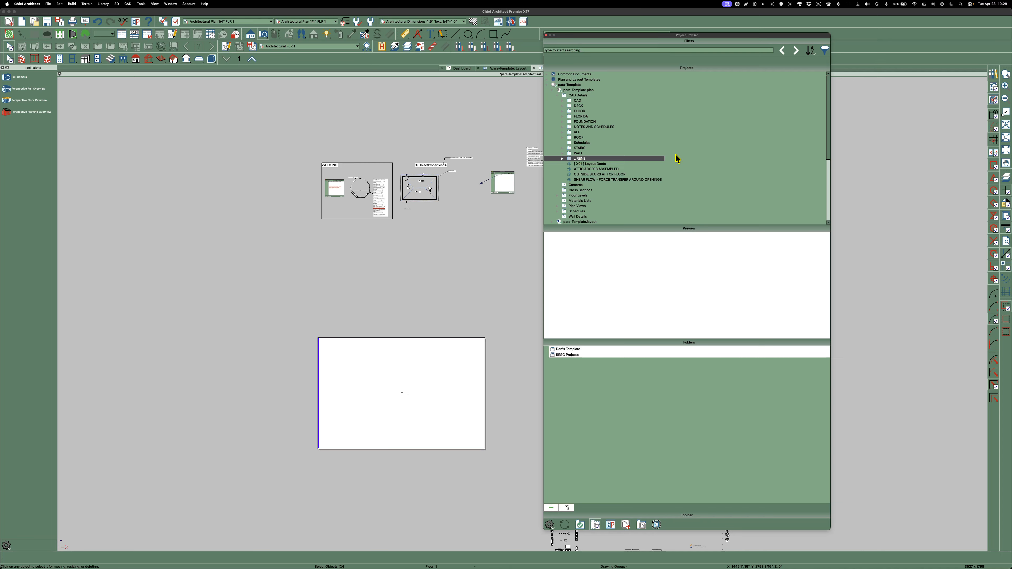
click(563, 159)
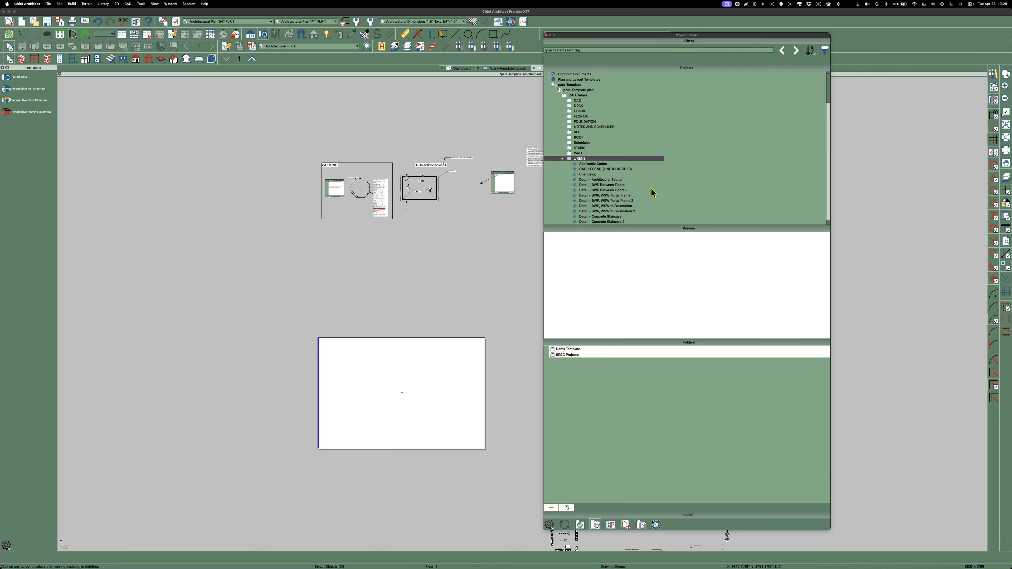
scroll(652, 195, down, 3)
scroll(652, 195, down, 10)
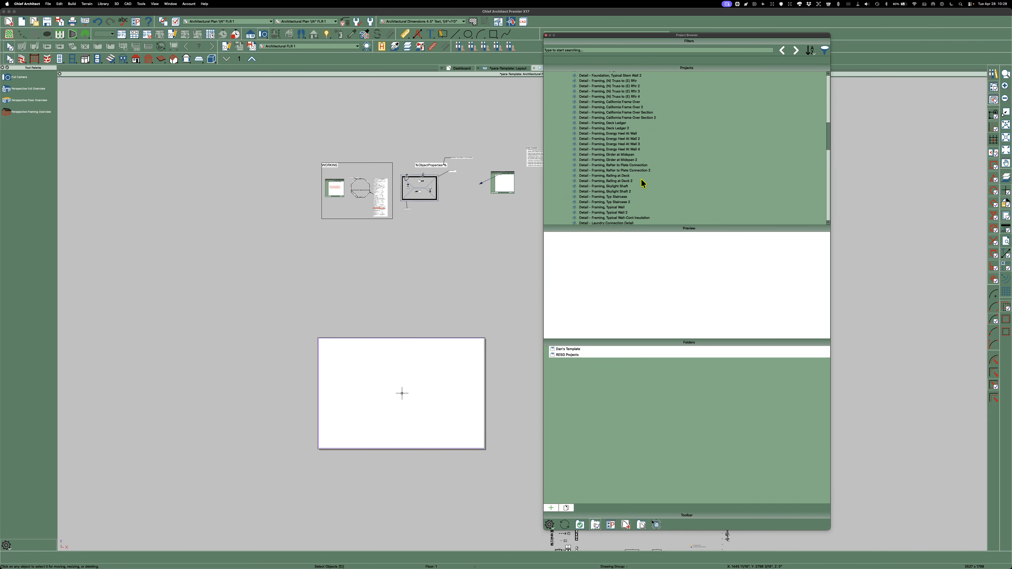
scroll(642, 184, up, 10)
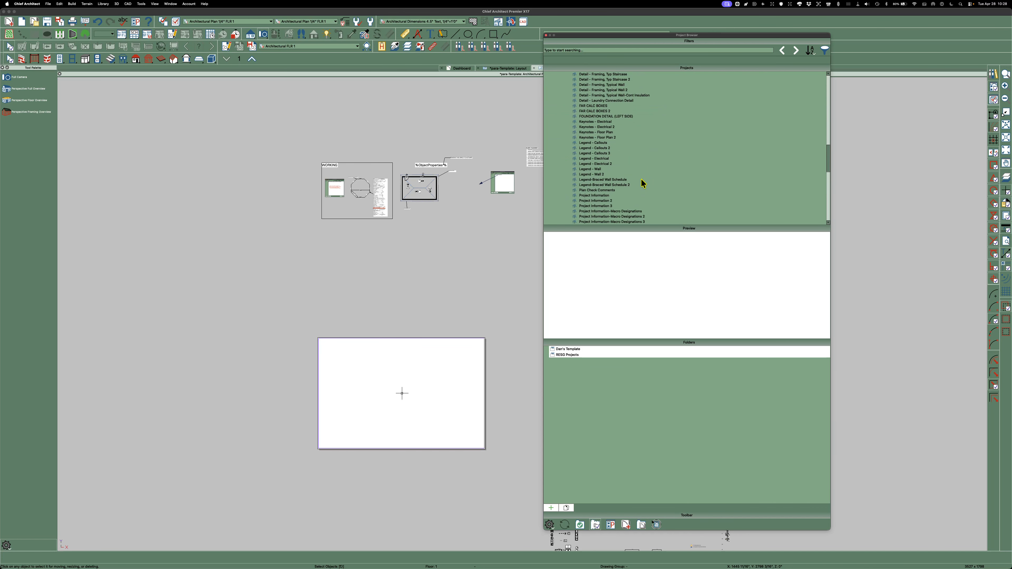
scroll(641, 179, up, 6)
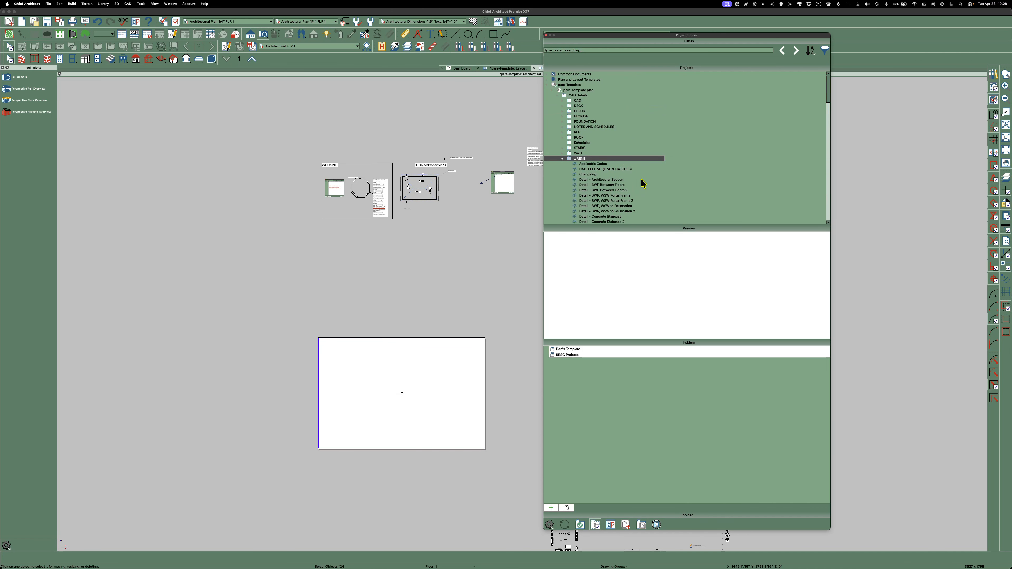
click(562, 159)
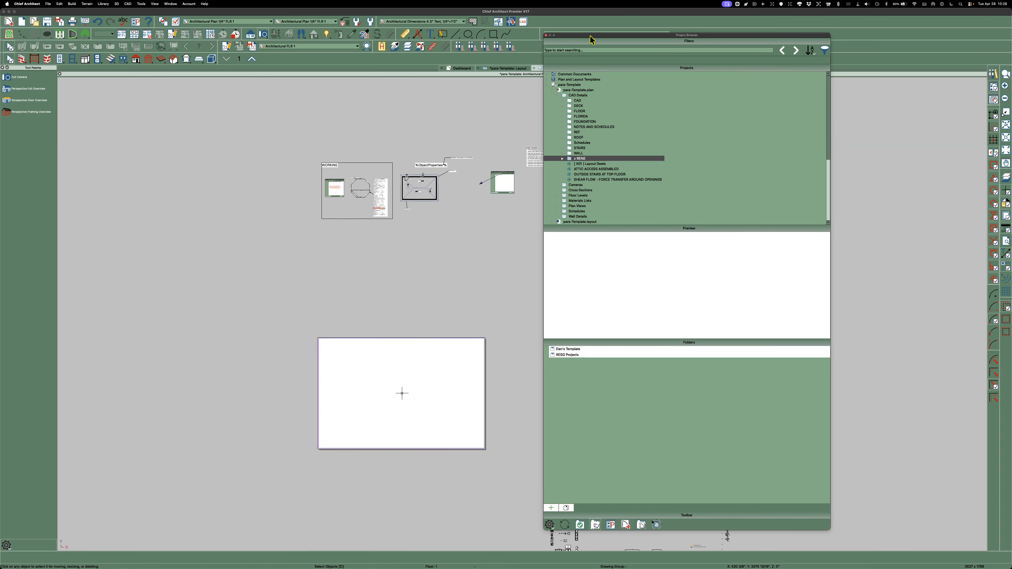
drag(590, 36, 705, 43)
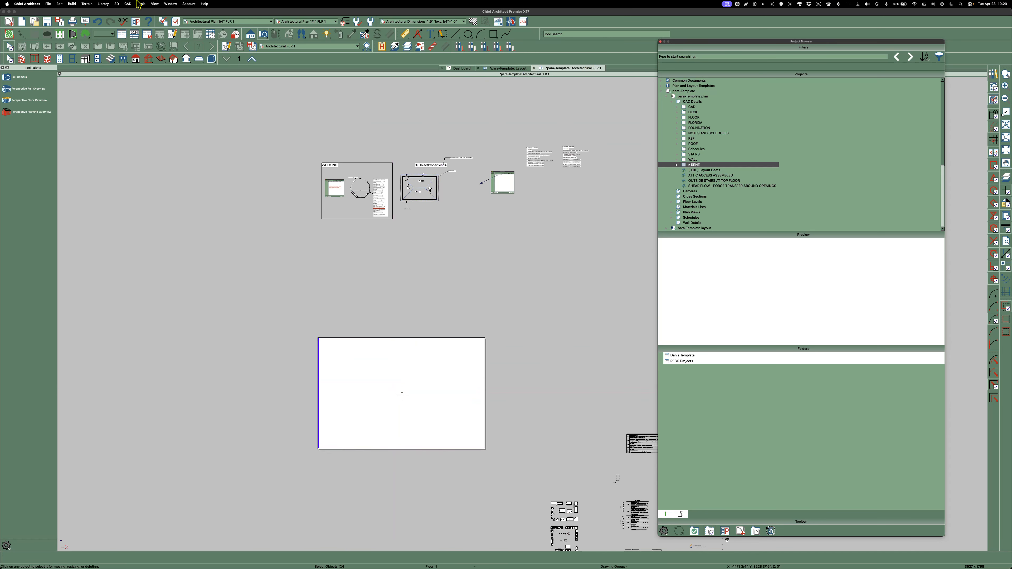
Step: Turn on the Fixed Axes Indicator for plan views, CAD details and layouts in Preferences, and check the axes around the sheet
click(34, 4)
click(33, 20)
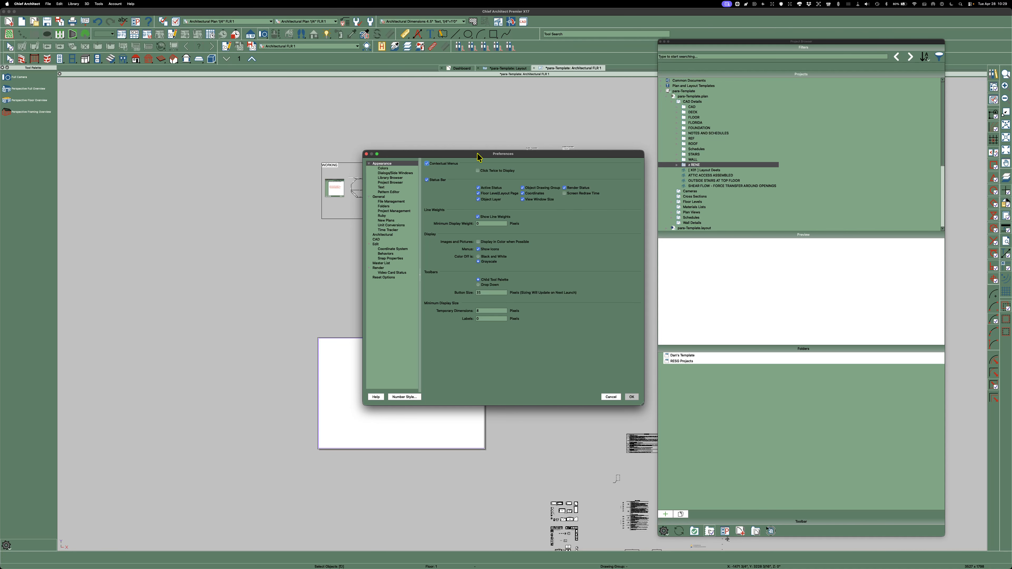
drag(479, 155, 267, 109)
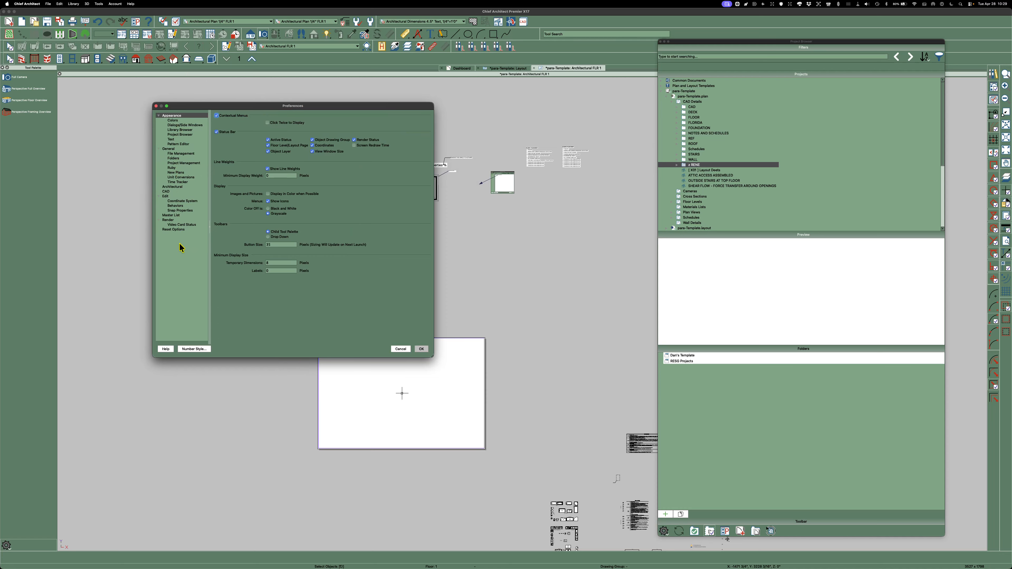
click(182, 201)
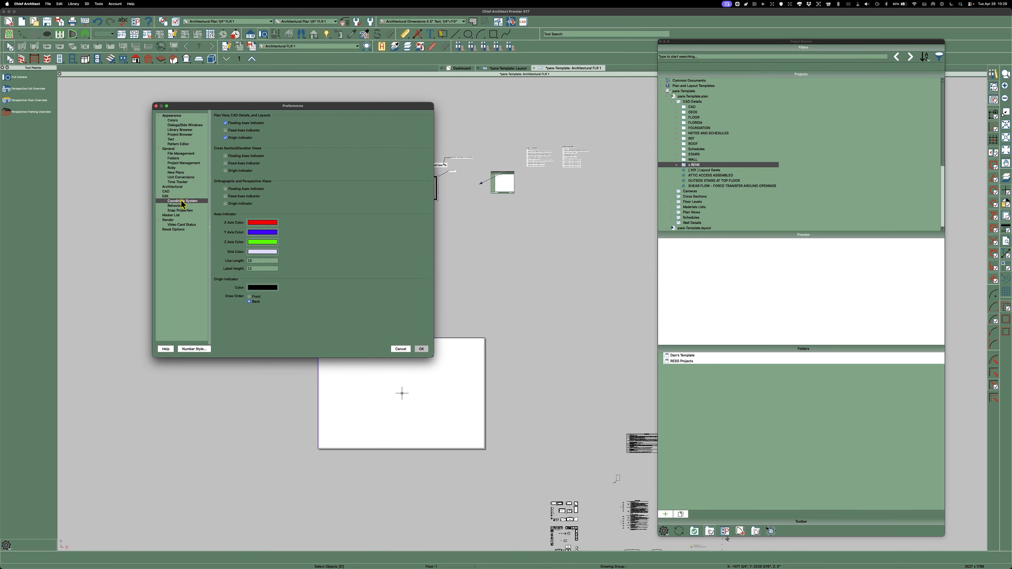
click(225, 130)
click(225, 138)
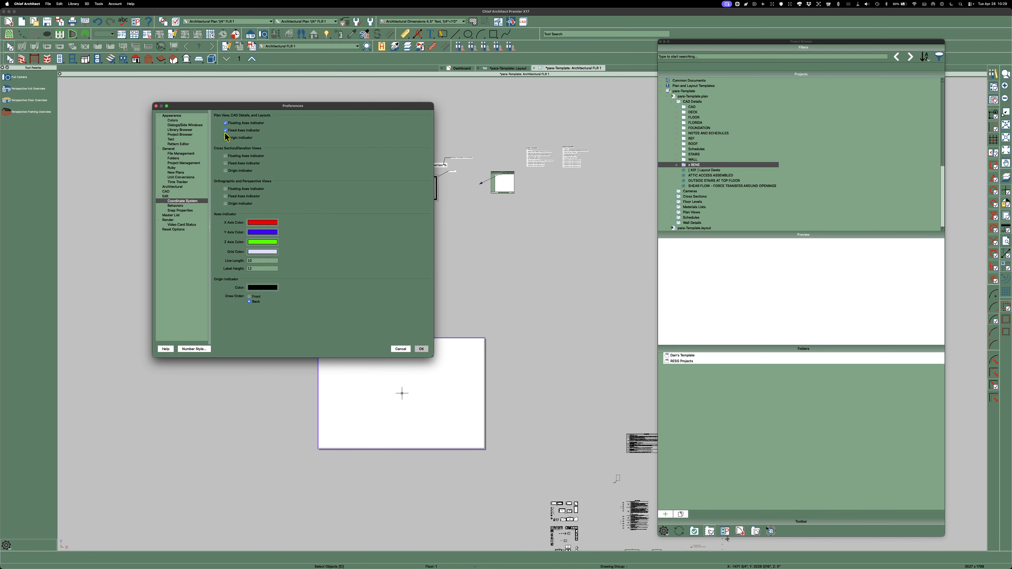
click(425, 350)
scroll(424, 395, up, 3)
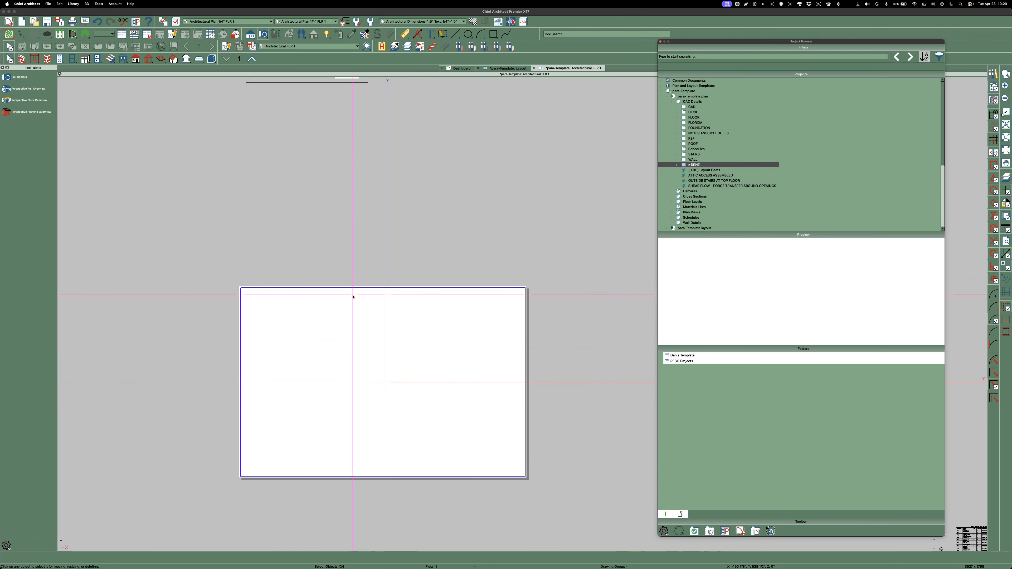
scroll(350, 295, down, 2)
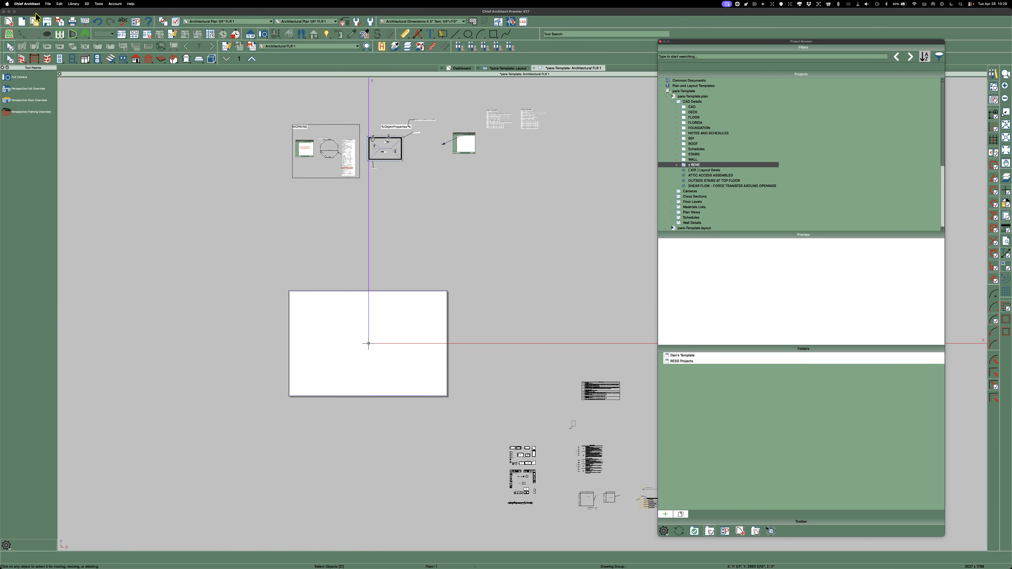
Step: Turn the Fixed Axes Indicator for plan views, CAD details and layouts back off in the Coordinate System preferences
click(34, 4)
click(33, 22)
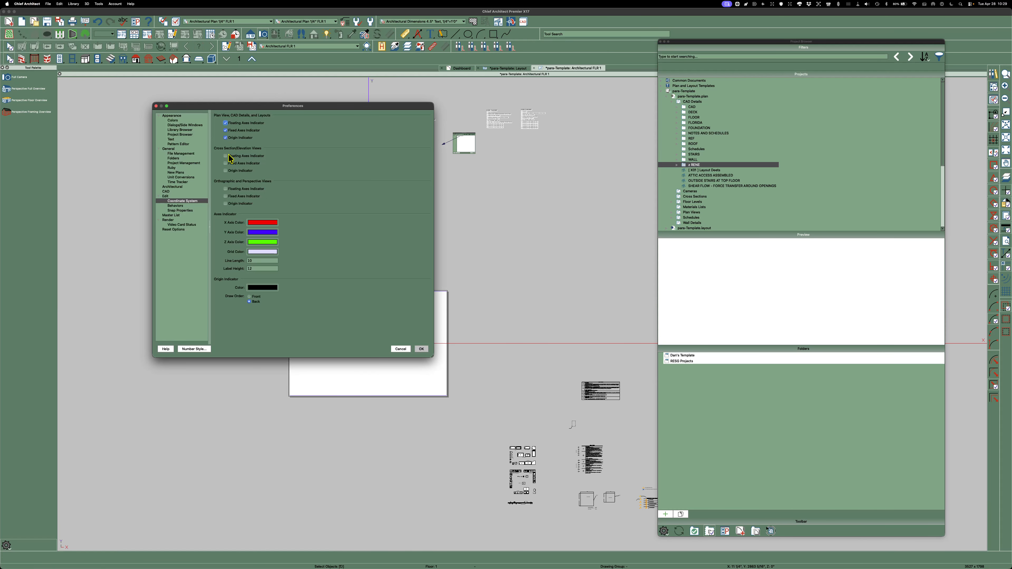
click(225, 131)
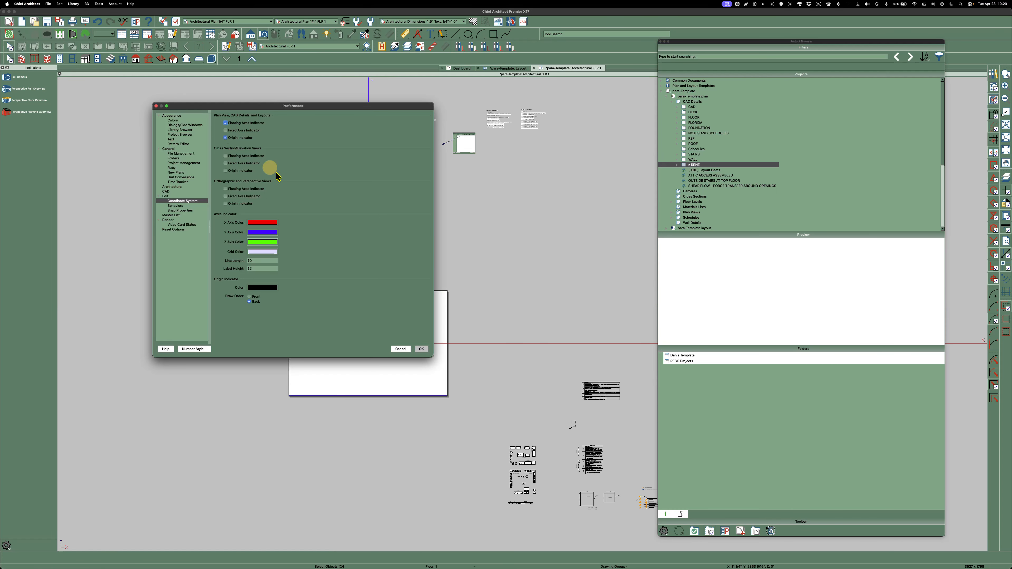
click(422, 349)
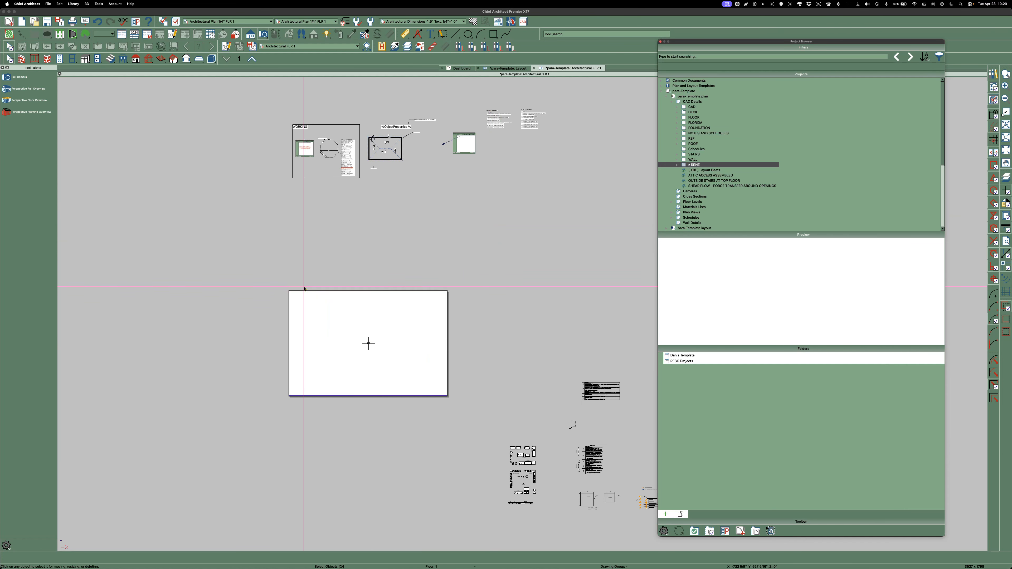
Step: Open the plan's Default Settings, look over the list of default categories, and close it
click(370, 22)
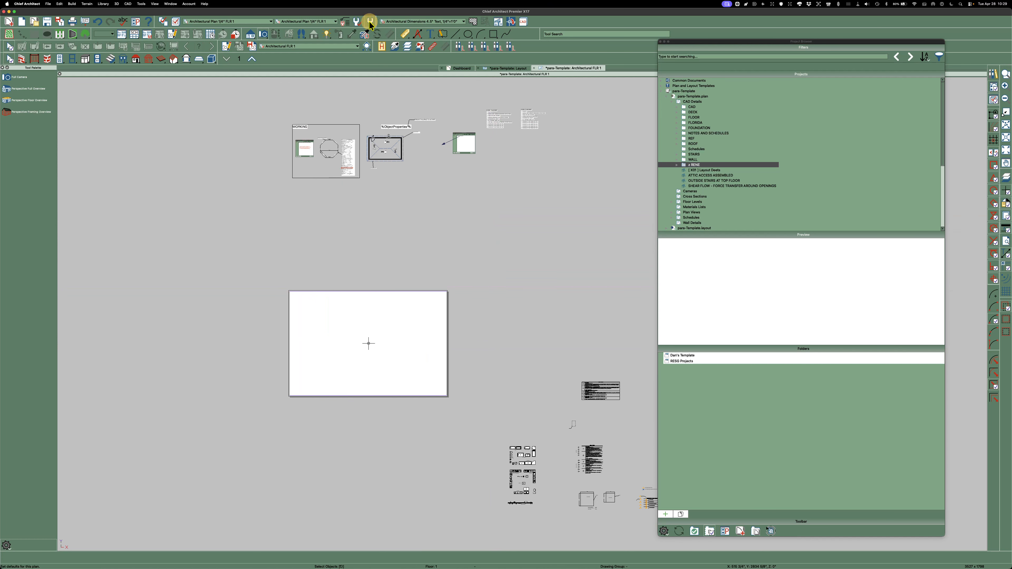
drag(509, 192, 458, 170)
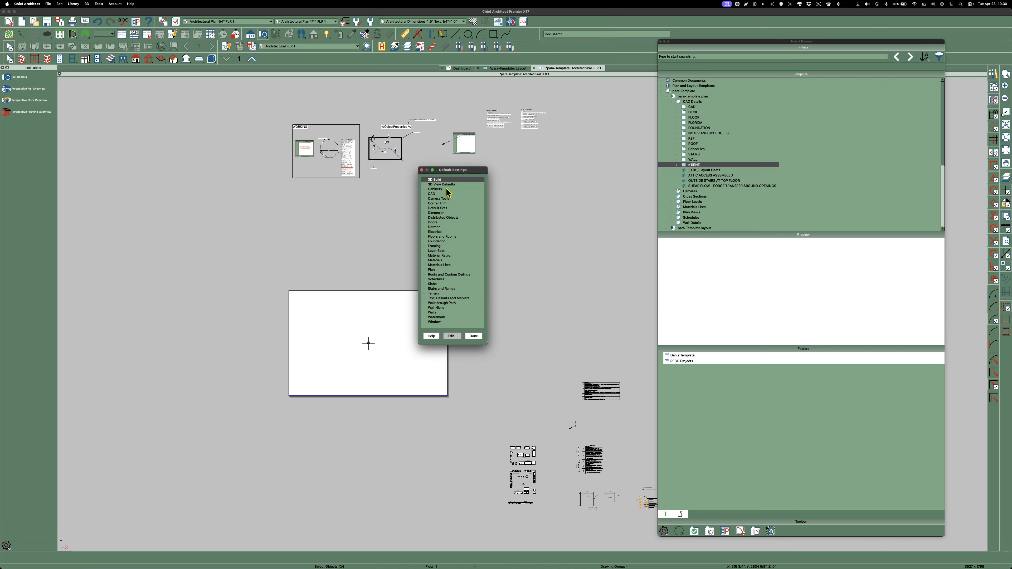
drag(446, 172, 480, 176)
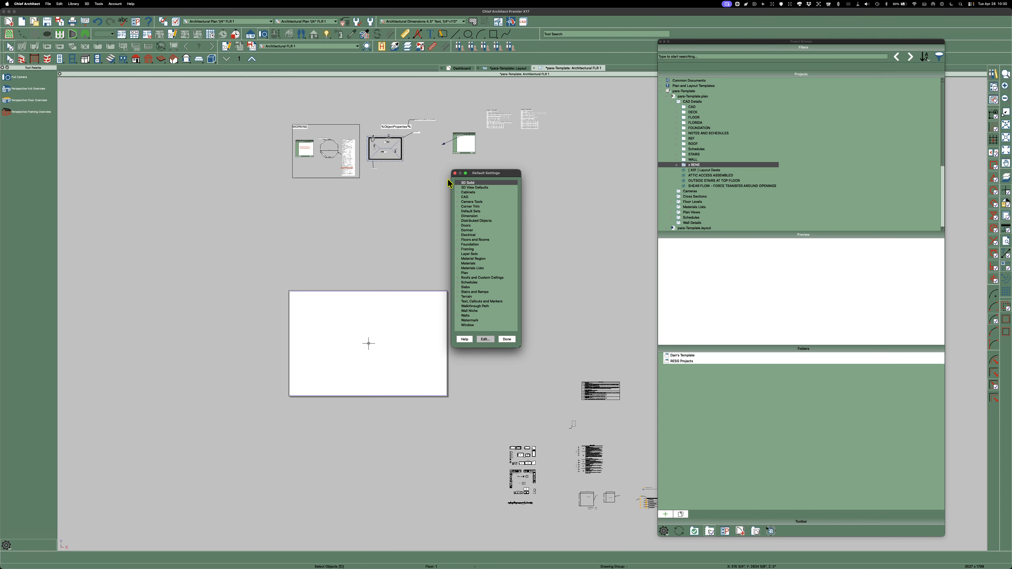
click(455, 173)
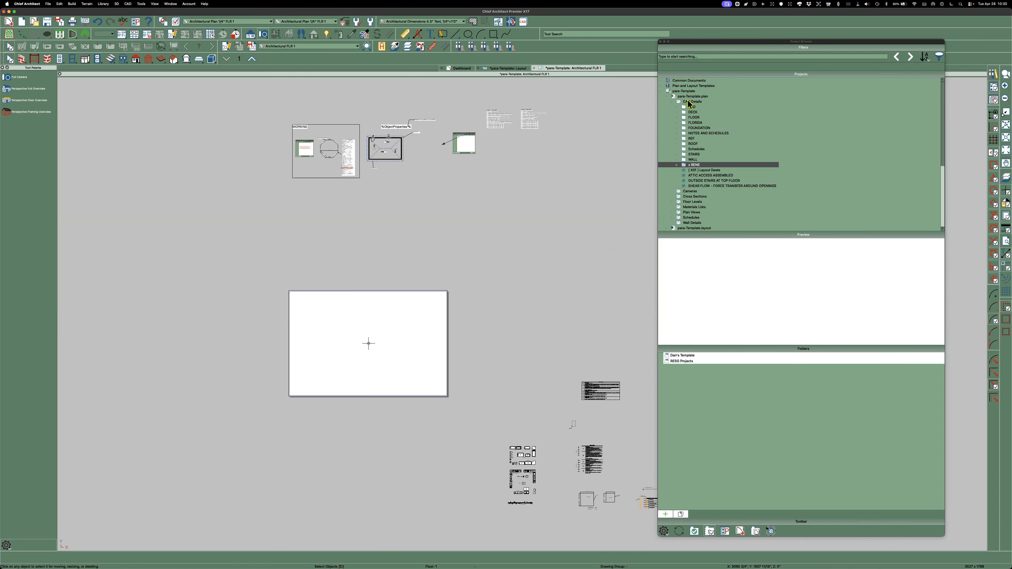
Step: Select the CAD Details folder, open the Library Browser beside the Project Browser, and expand User Catalog to show its subfolders
click(679, 102)
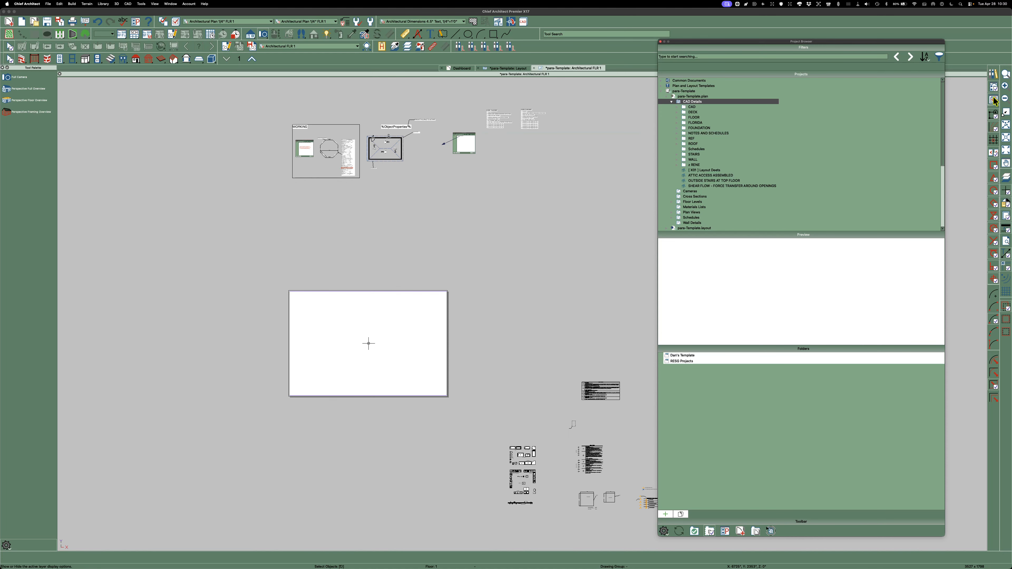
click(994, 74)
key(Escape)
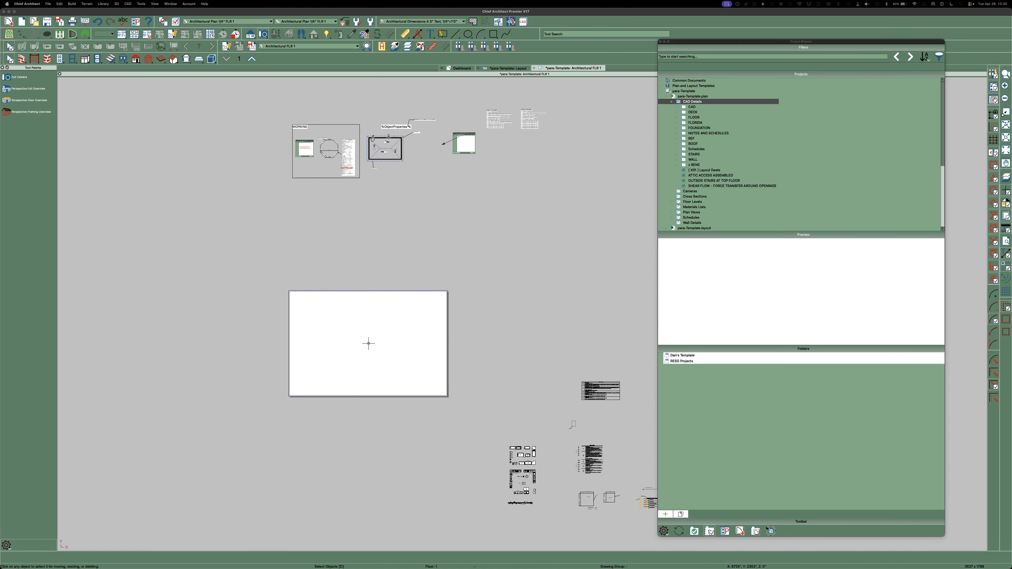
drag(1011, 187, 395, 39)
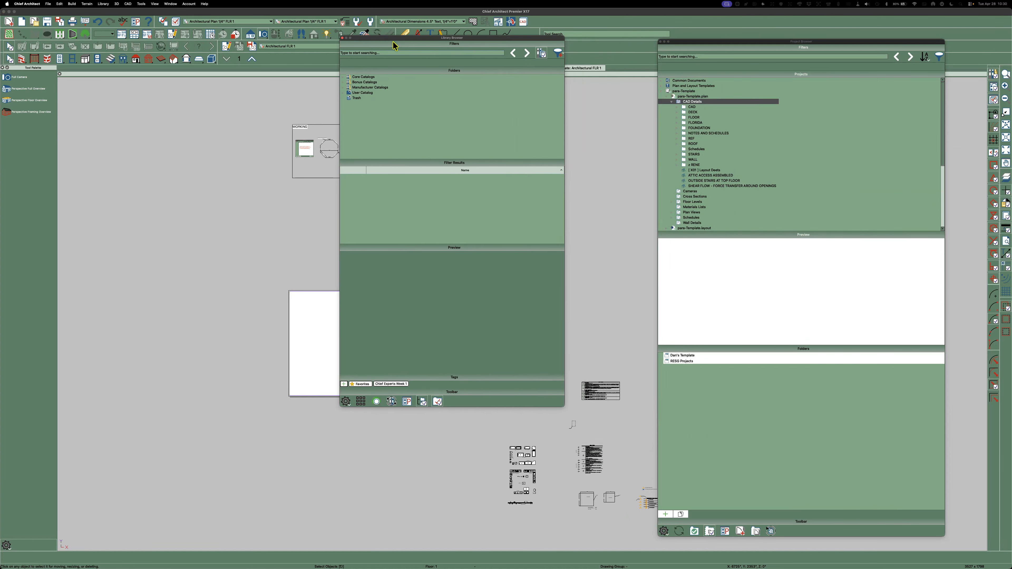
click(344, 92)
click(349, 97)
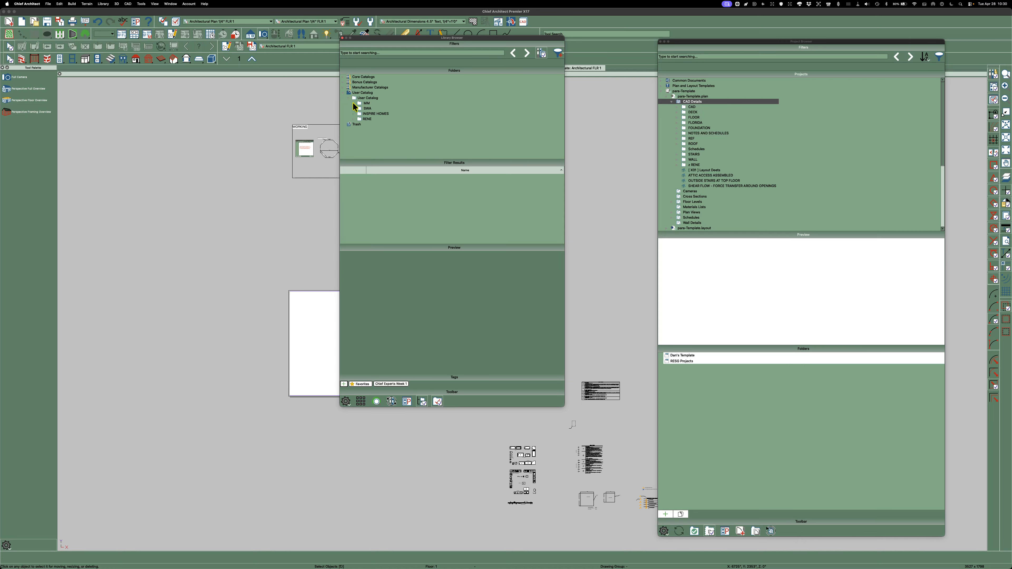
Step: Expand MM and its MM PLAN TEXT folder in User Catalog, and preview the foundation notes, 8" concrete wall and hold-down text items
click(353, 103)
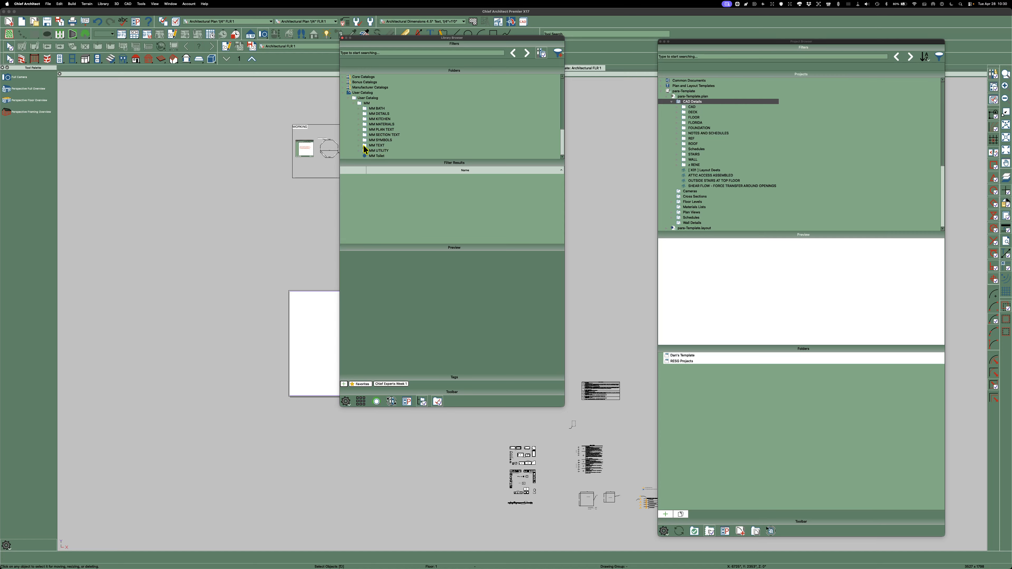
click(360, 134)
scroll(465, 125, down, 3)
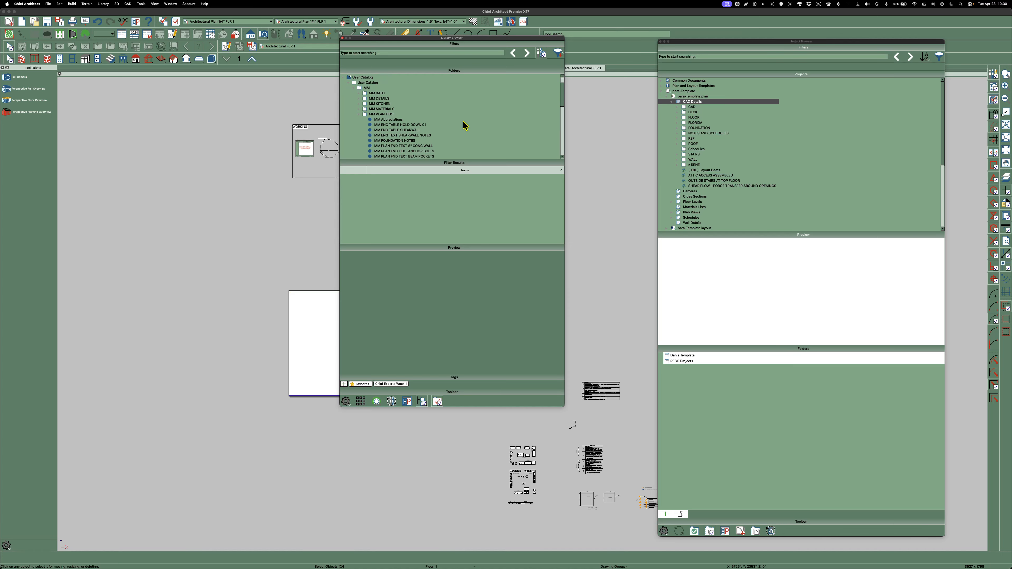
scroll(465, 126, down, 1)
click(401, 137)
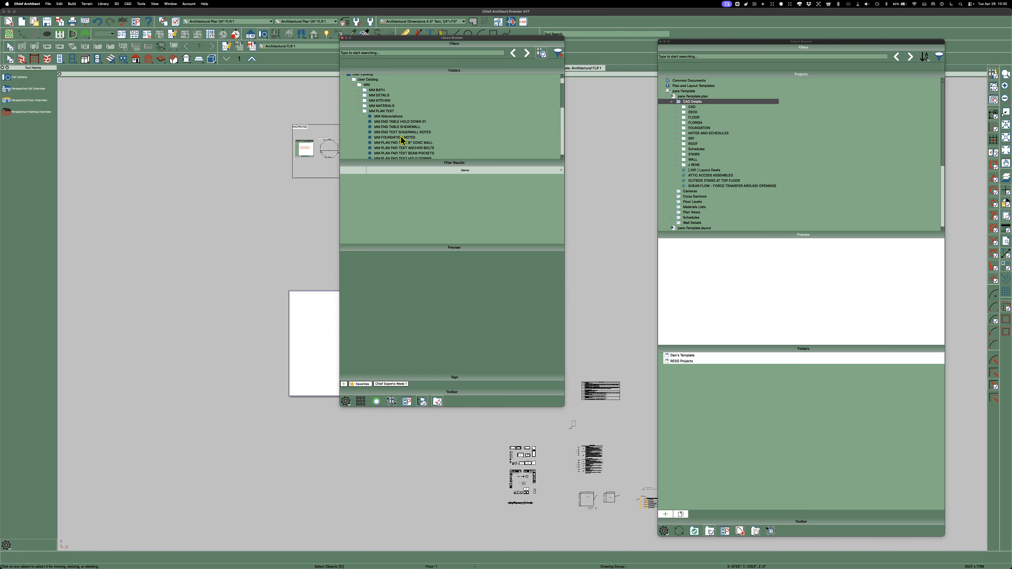
click(381, 138)
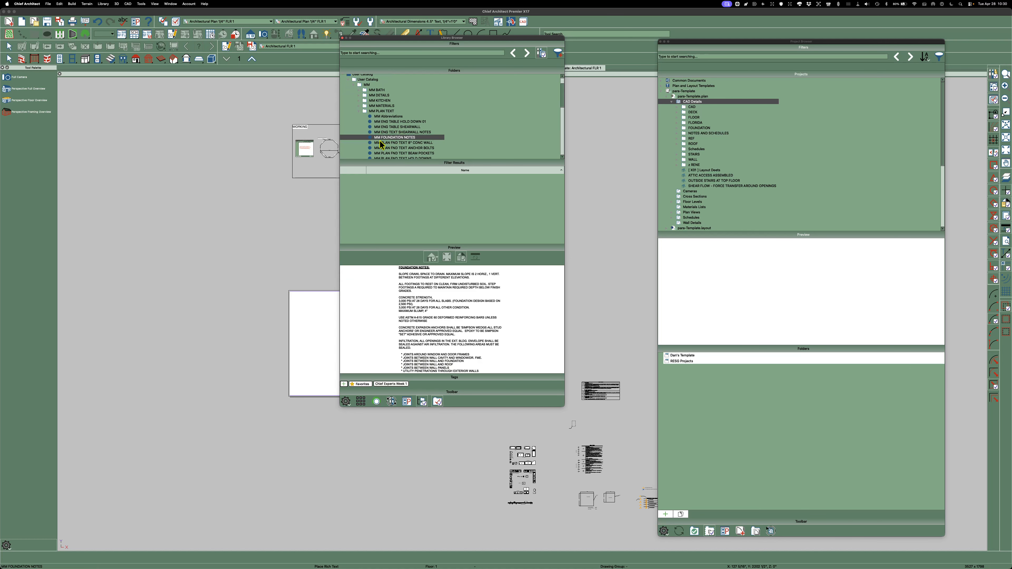
click(398, 140)
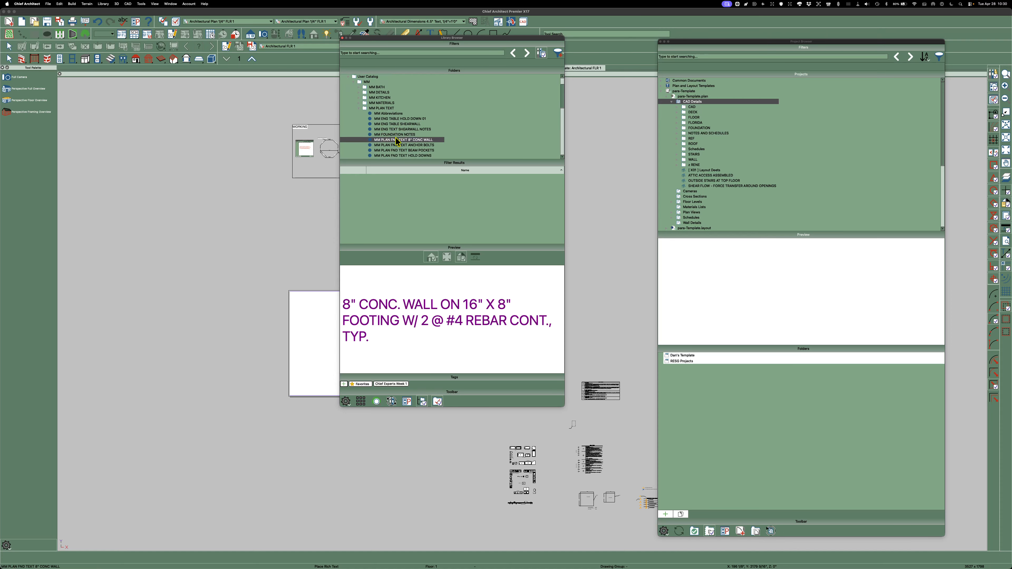
scroll(398, 145, down, 2)
click(398, 147)
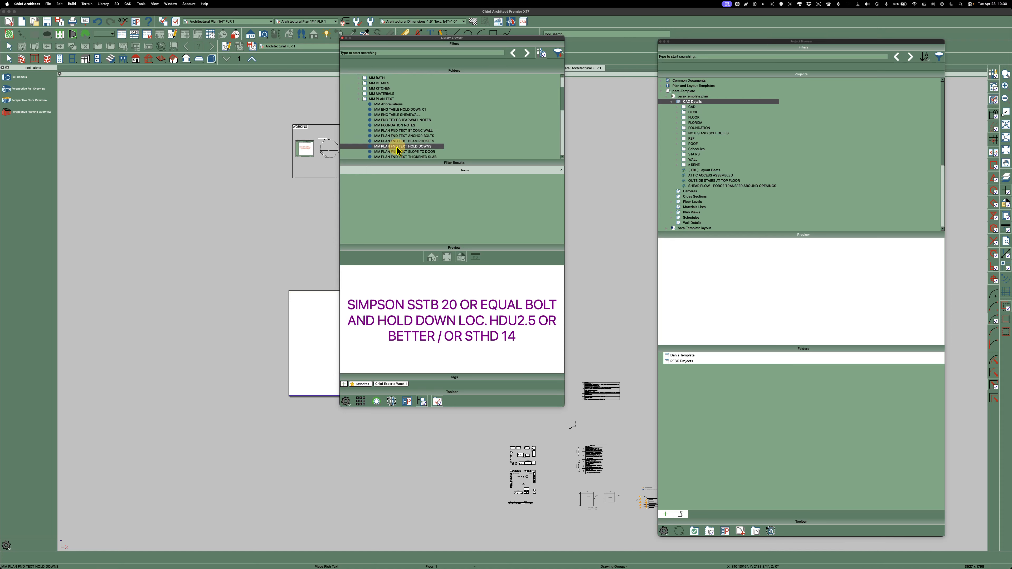
scroll(394, 125, up, 3)
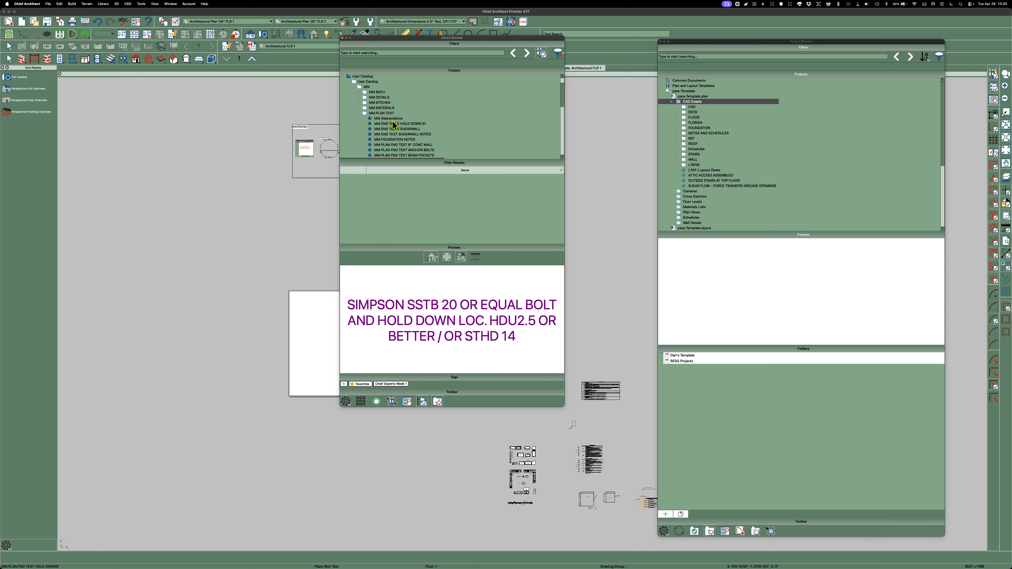
Step: Collapse the MM PLAN TEXT, MM and User Catalog folders, and close the Library Browser
click(359, 113)
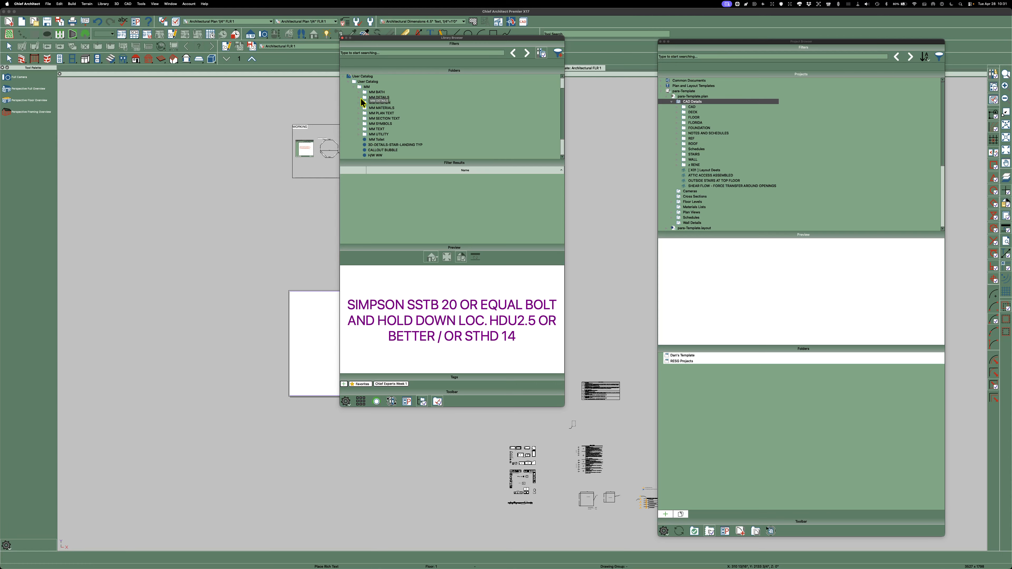
click(353, 87)
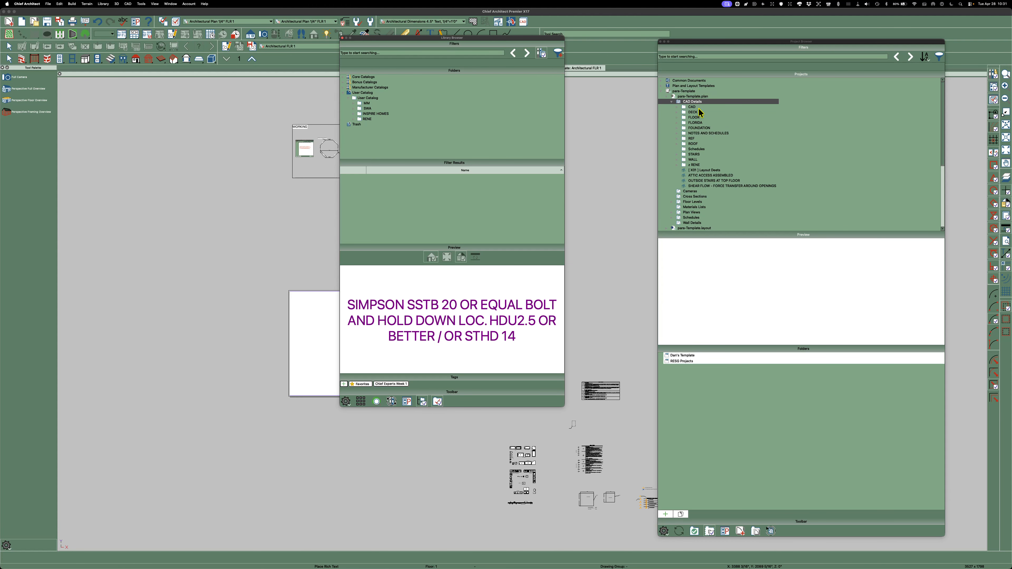
click(350, 98)
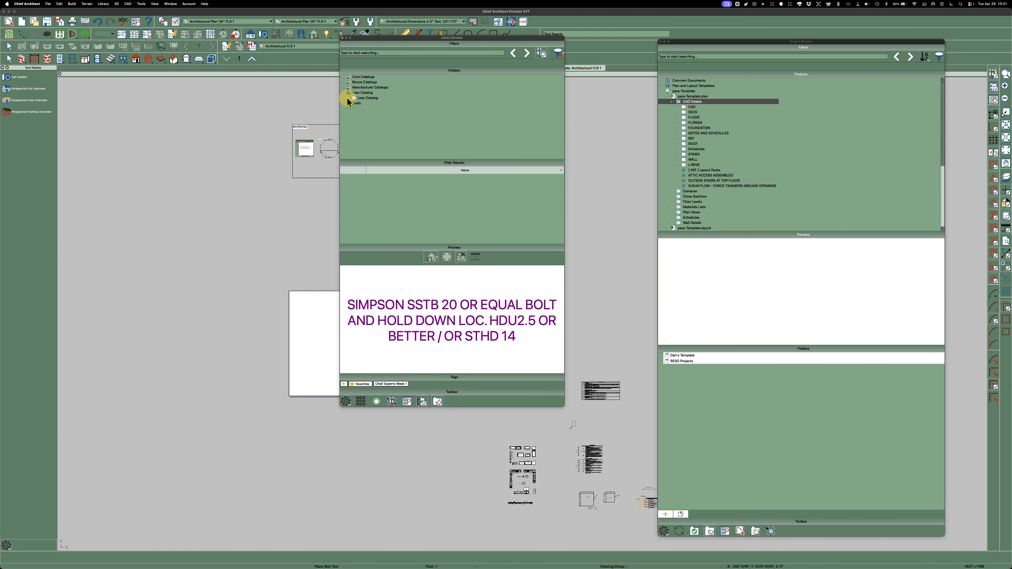
click(342, 38)
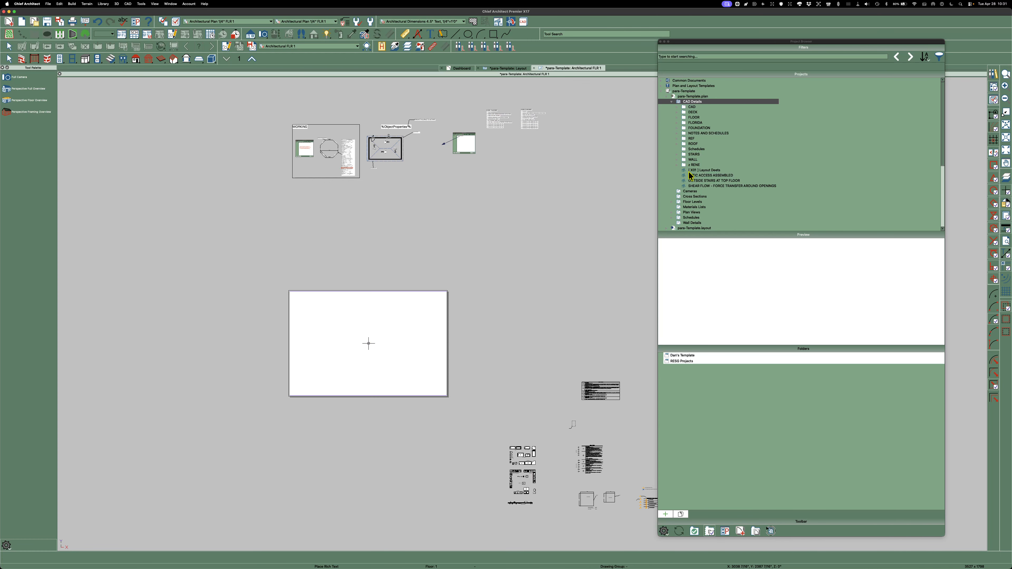
scroll(480, 409, up, 1)
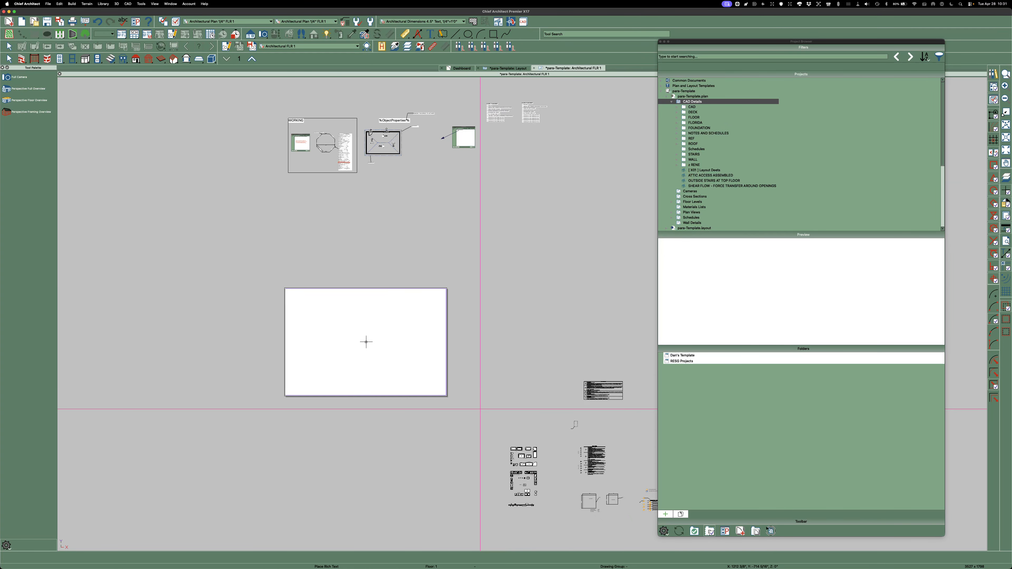
scroll(480, 409, up, 1)
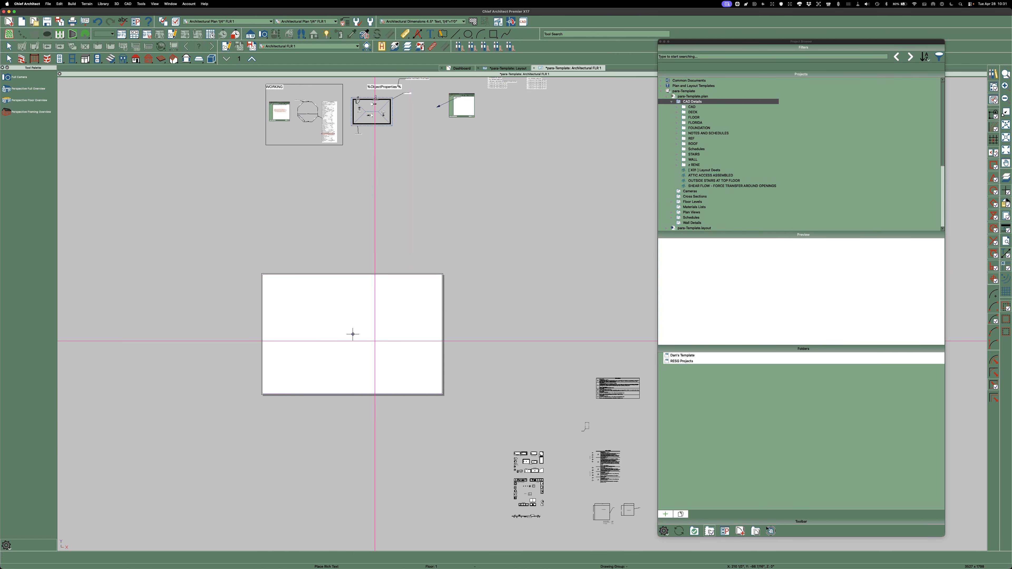
scroll(187, 353, down, 2)
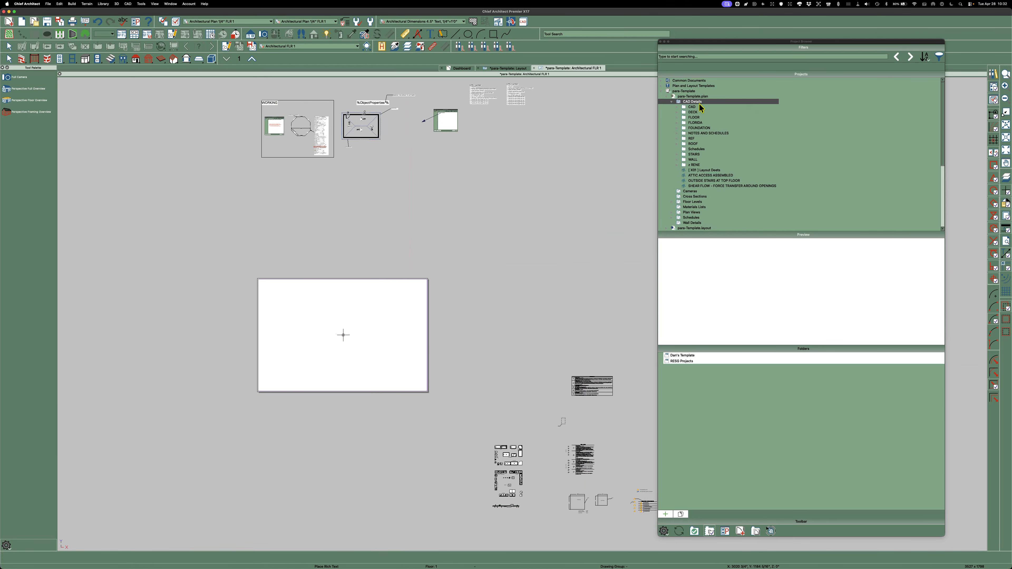
Step: Expand the FLOOR folder of CAD details, preview the first crawlspace access detail, and hide the Project Browser's Folders section to enlarge the preview
click(677, 117)
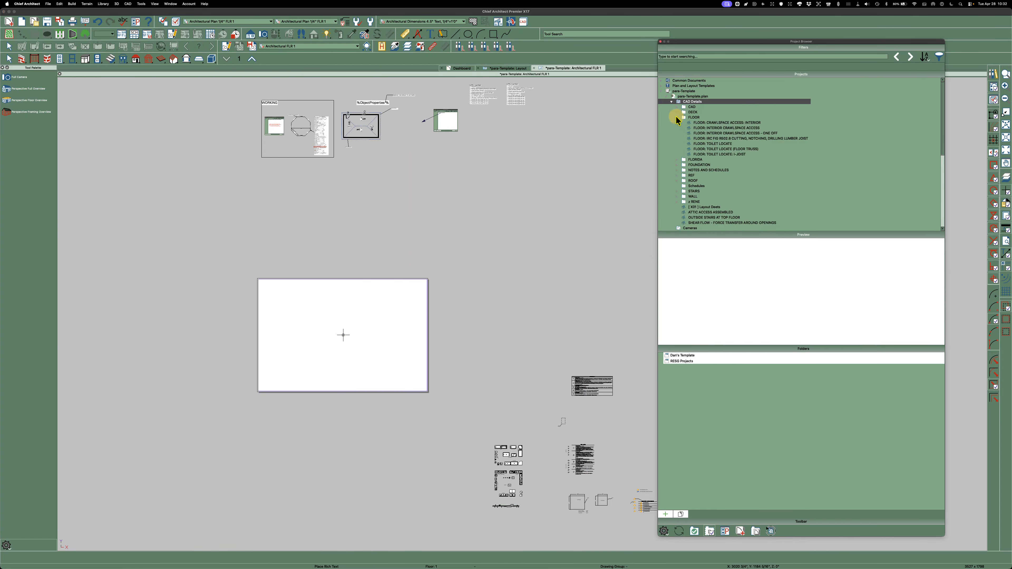
click(752, 123)
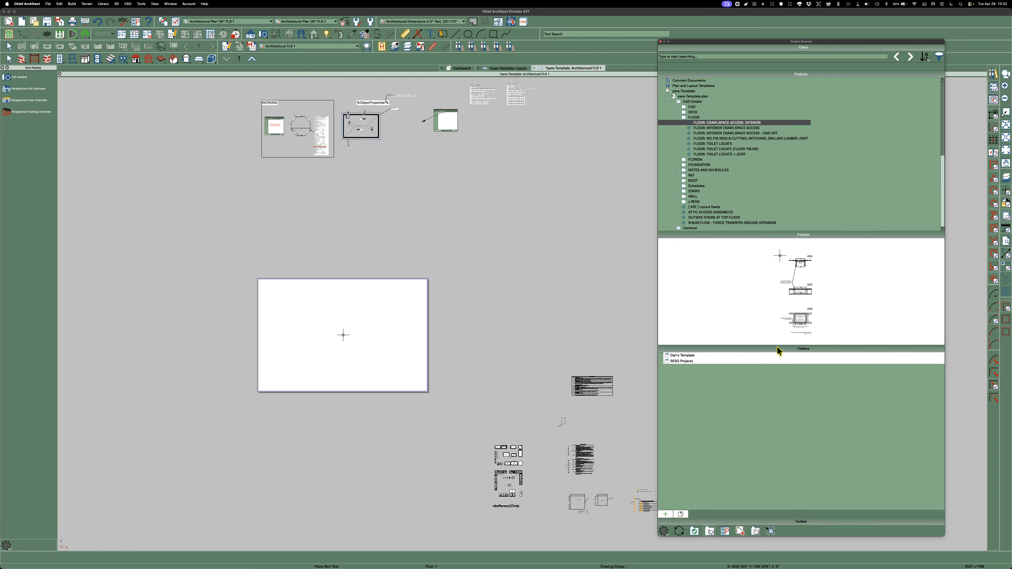
click(664, 531)
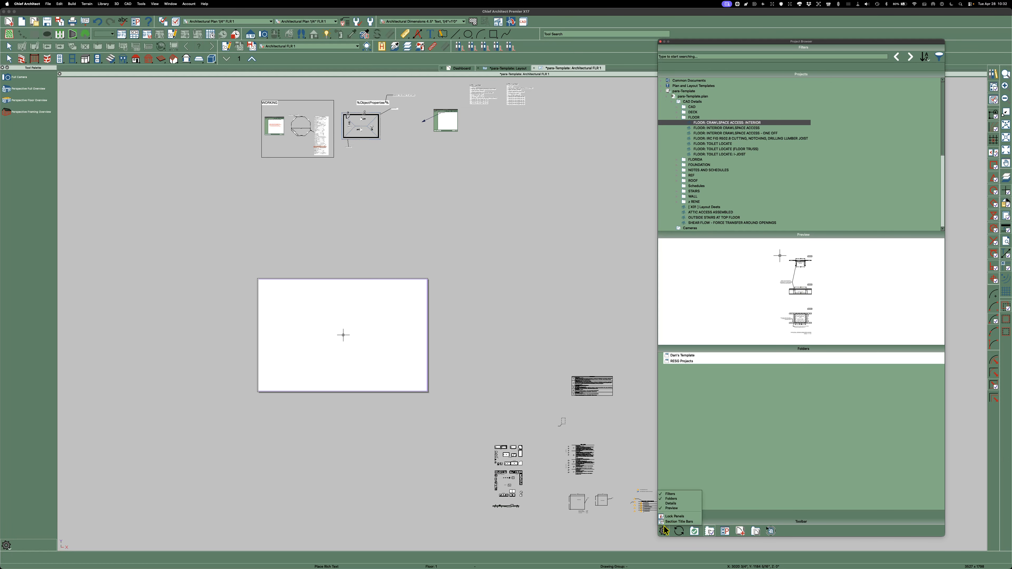
click(671, 498)
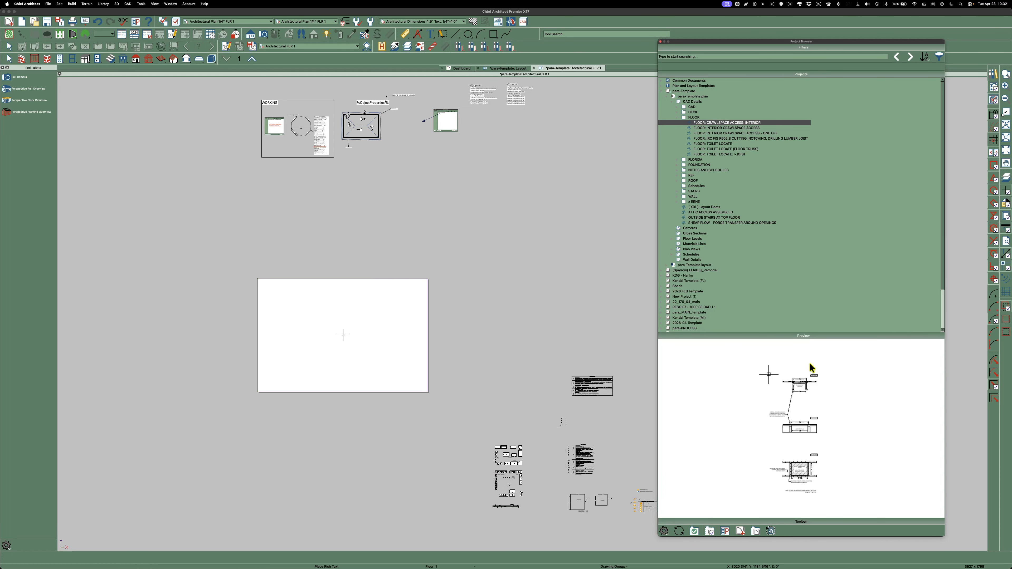
Step: Preview the FLOOR: INTERIOR CRAWLSPACE ACCESS detail, and open the FLOOR: TOILET LOCATE detail to review it before closing it
click(744, 128)
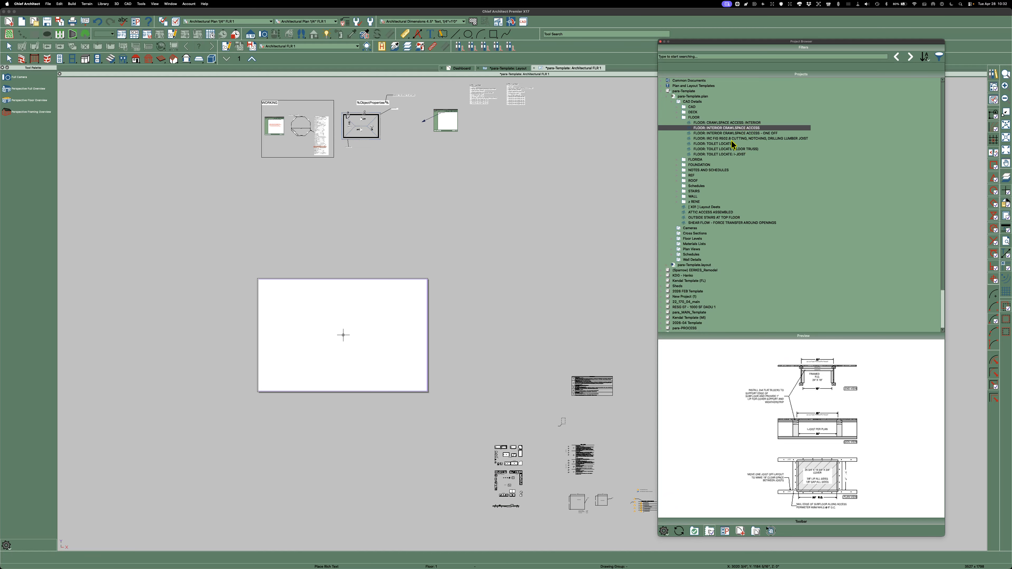
click(716, 144)
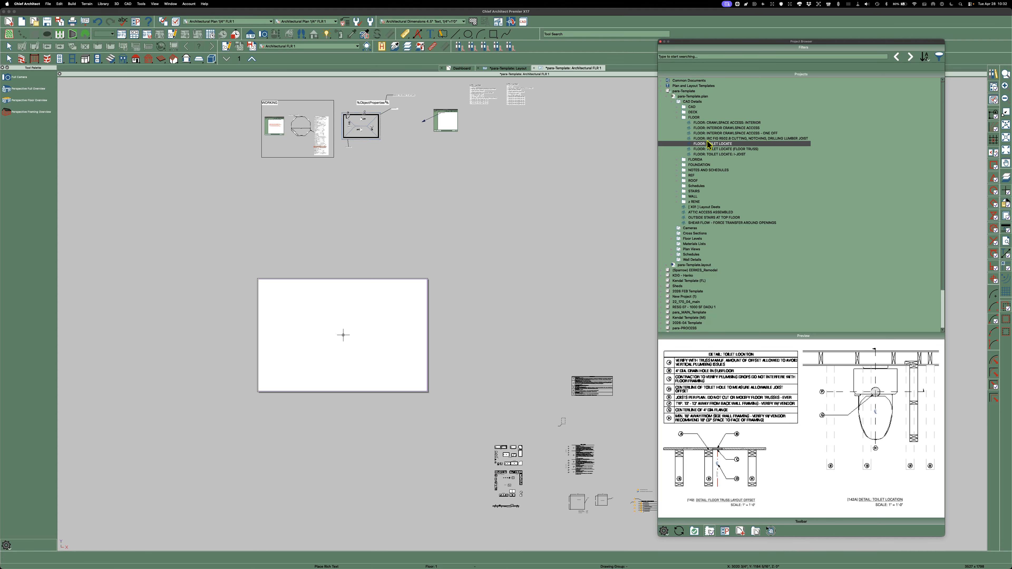
double_click(716, 145)
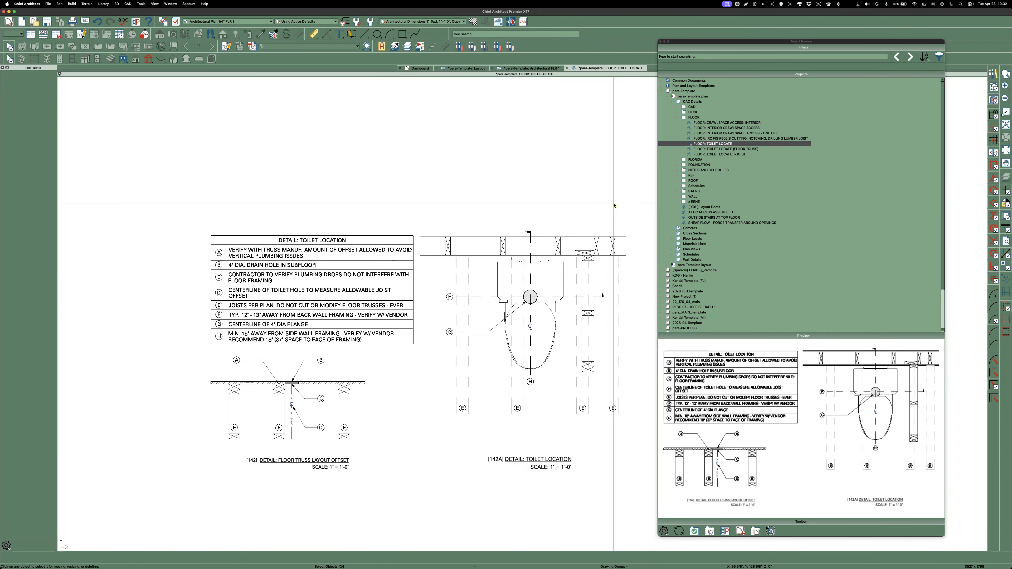
key(super+w)
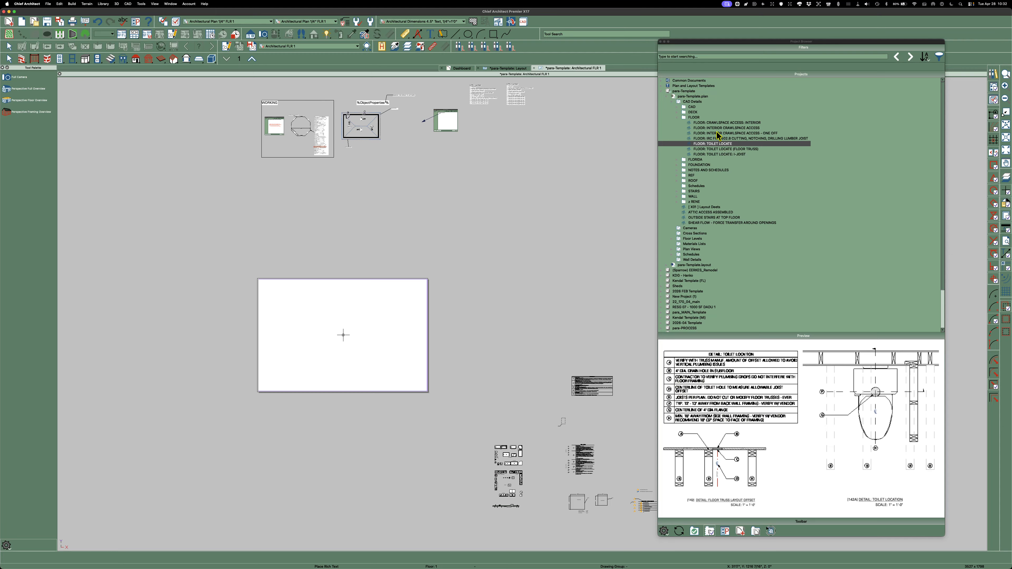
Step: Switch from the FLOOR folder to the FLORIDA folder, preview its details from the 200 amp electrical riser to the typical wall section, and collapse it
click(677, 118)
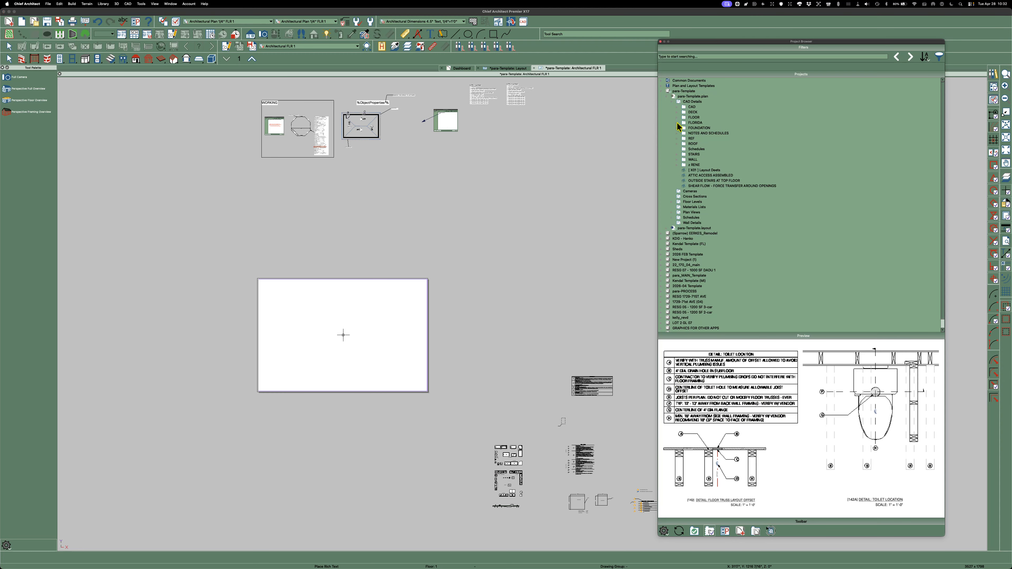
click(677, 123)
click(725, 129)
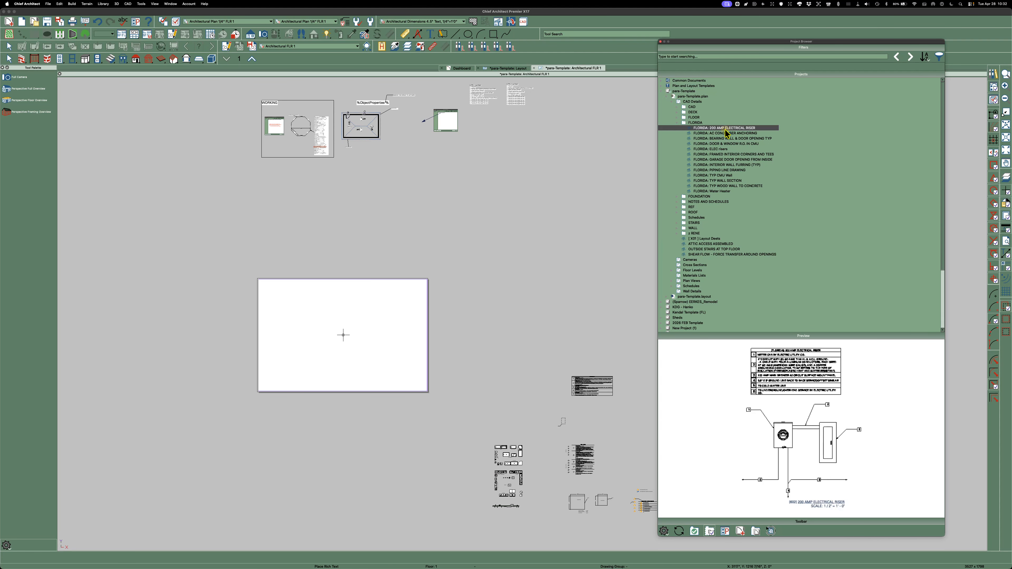
click(725, 133)
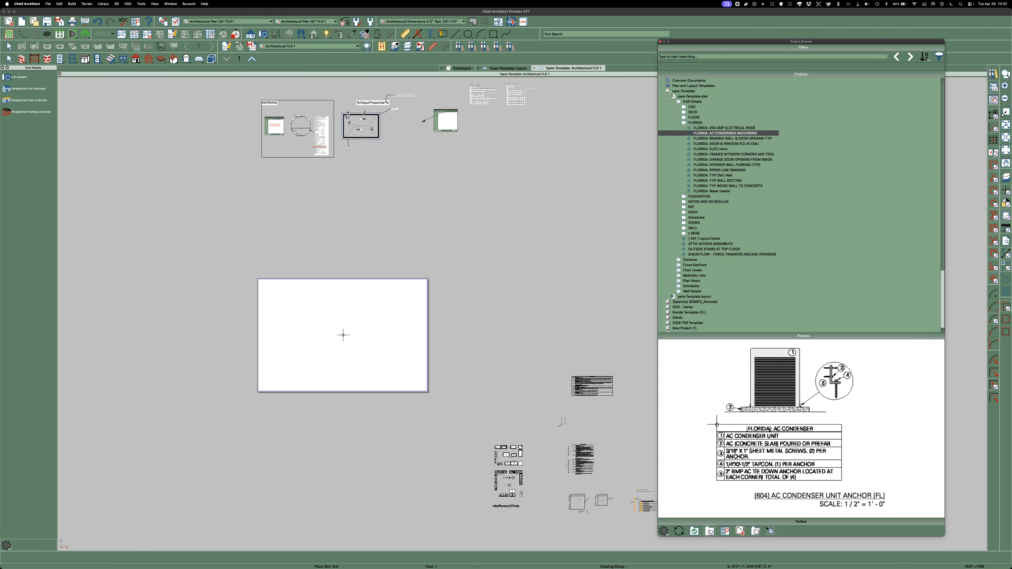
key(Down)
key(Down)
key(Down)
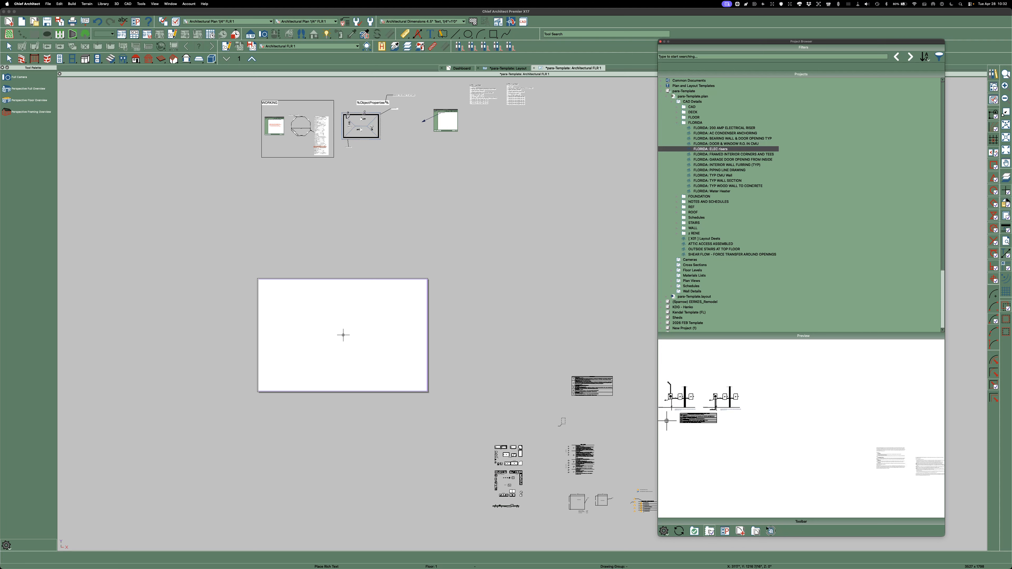
key(Down)
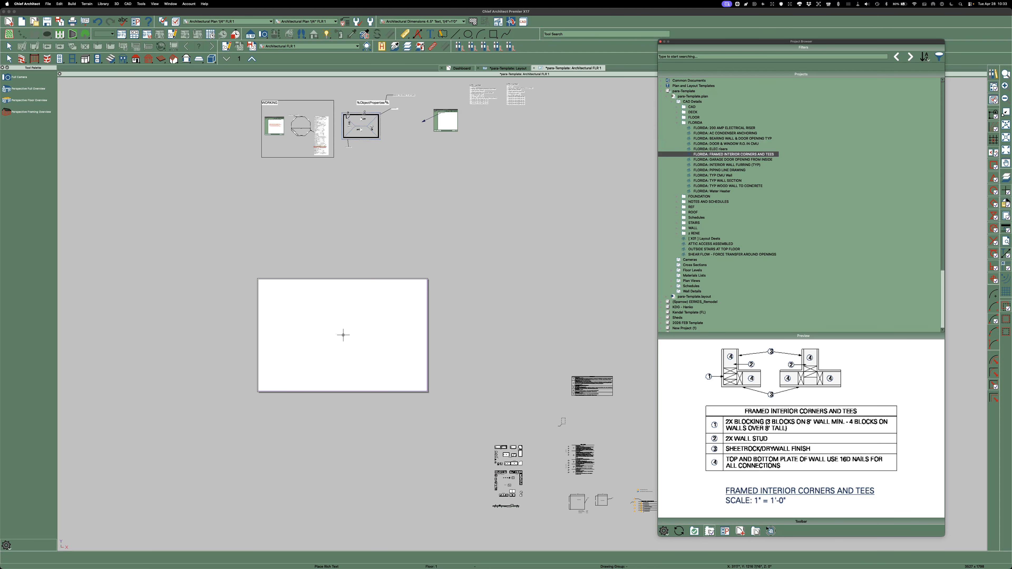
key(Down)
key(Down)
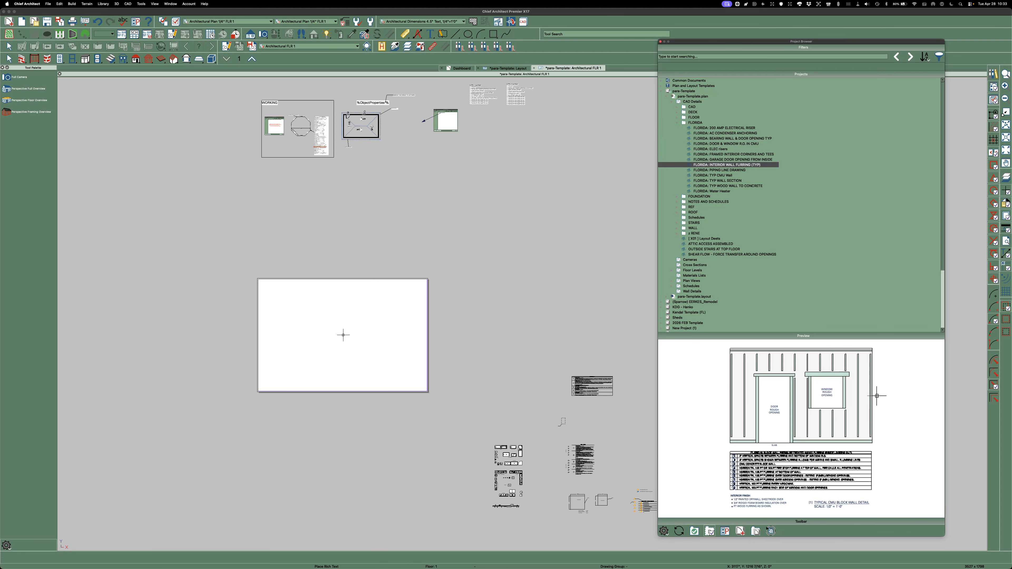
key(Down)
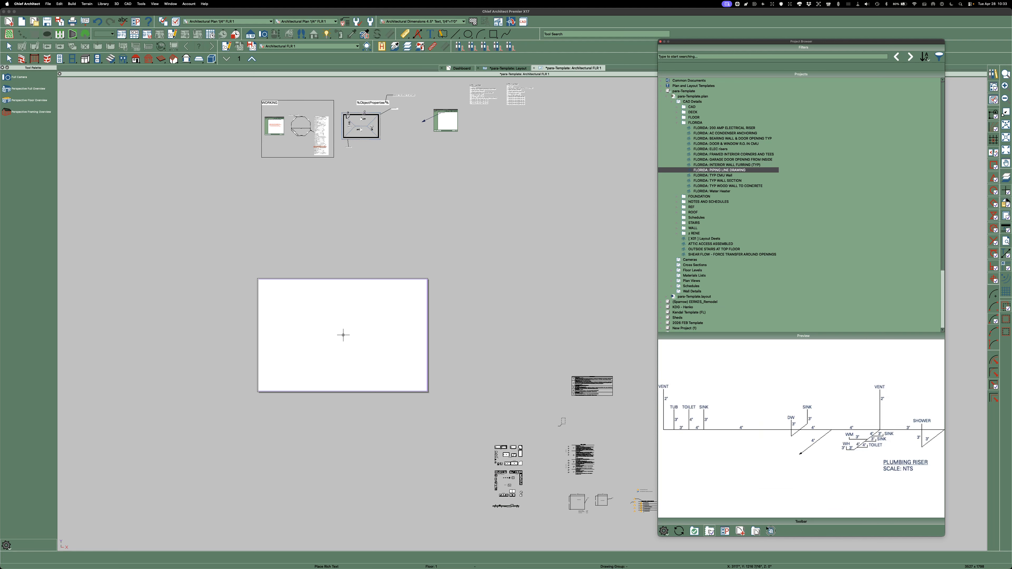
key(Down)
key(Down)
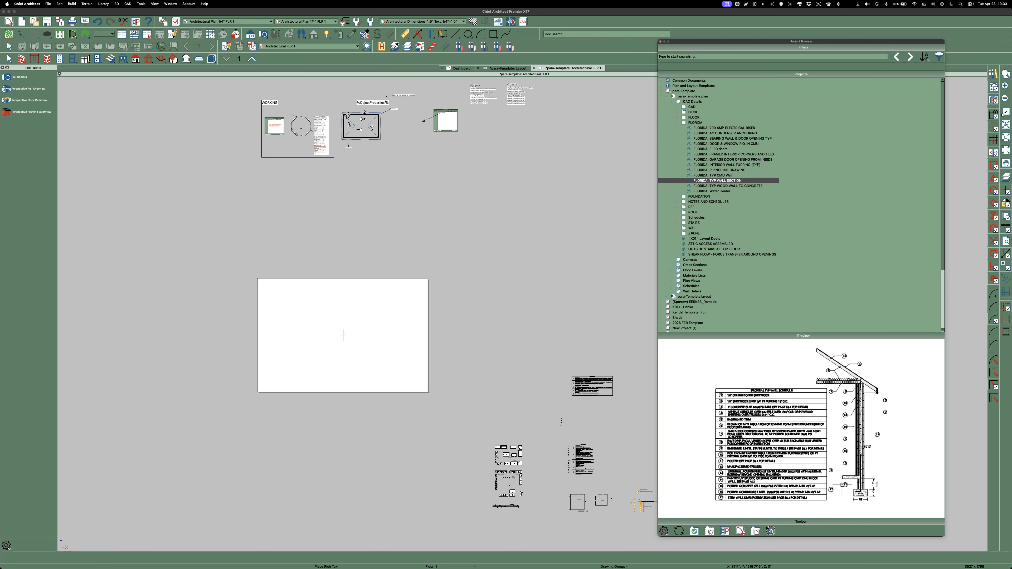
click(677, 122)
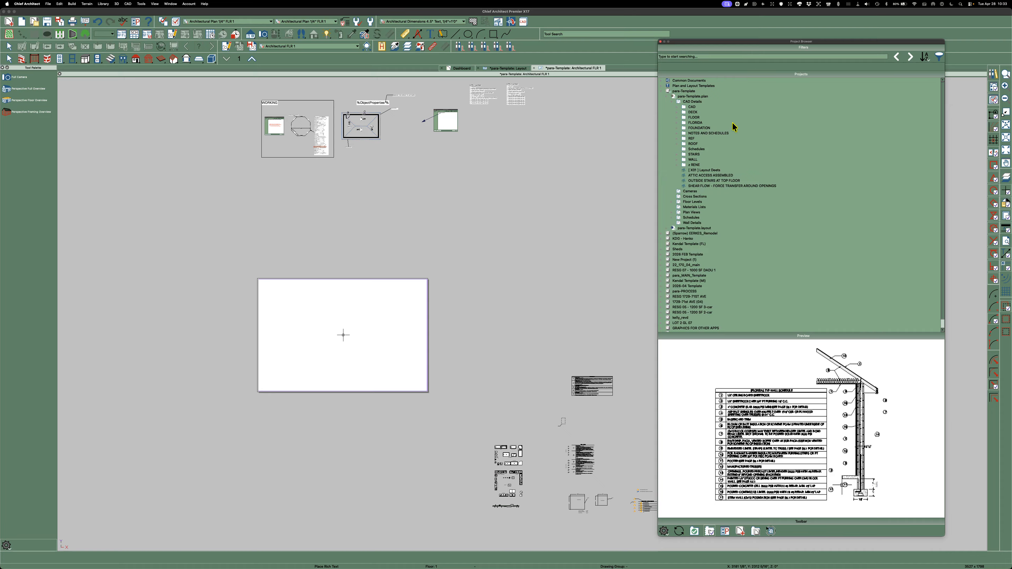
Step: Expand the FOUNDATION folder and preview its details from 3D STEM WALL (TYP) through CRAWLSPACE (DROPPED ON BEAMS), including CONCRETE STEP TO FOUNDATION
click(679, 128)
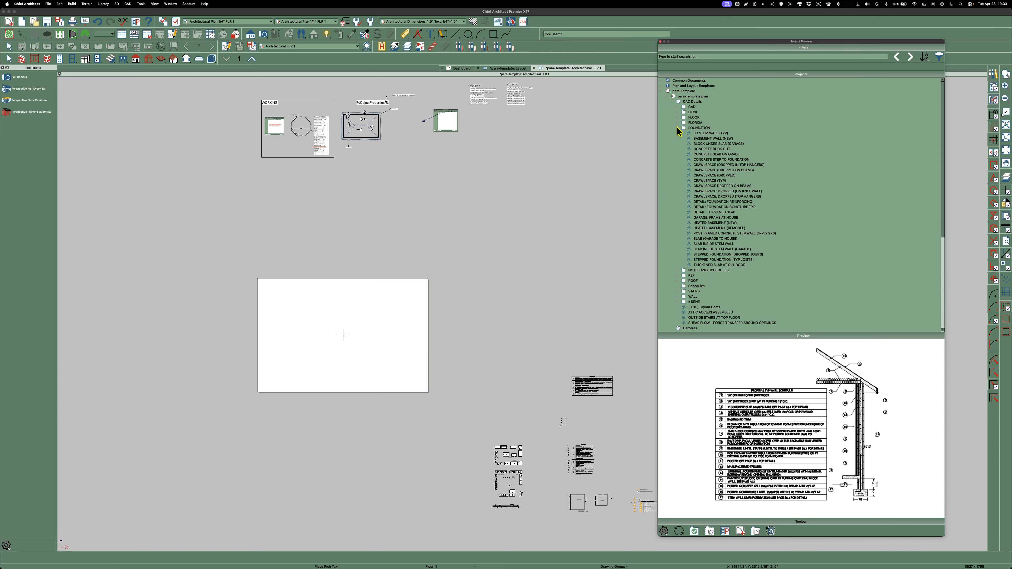
click(703, 133)
key(Down)
key(Down)
key(Down)
key(Down)
key(Down)
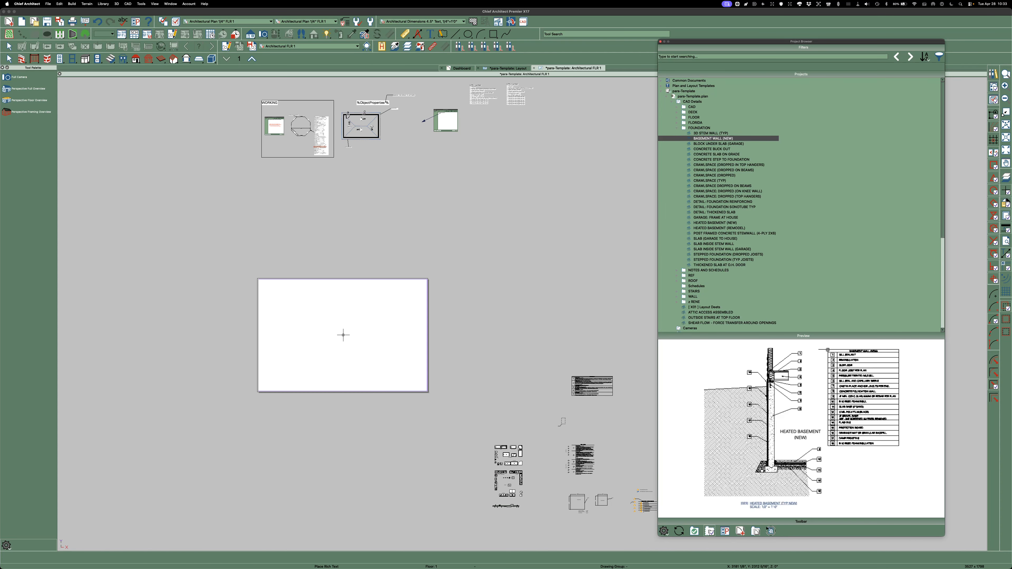
key(Down)
key(Down)
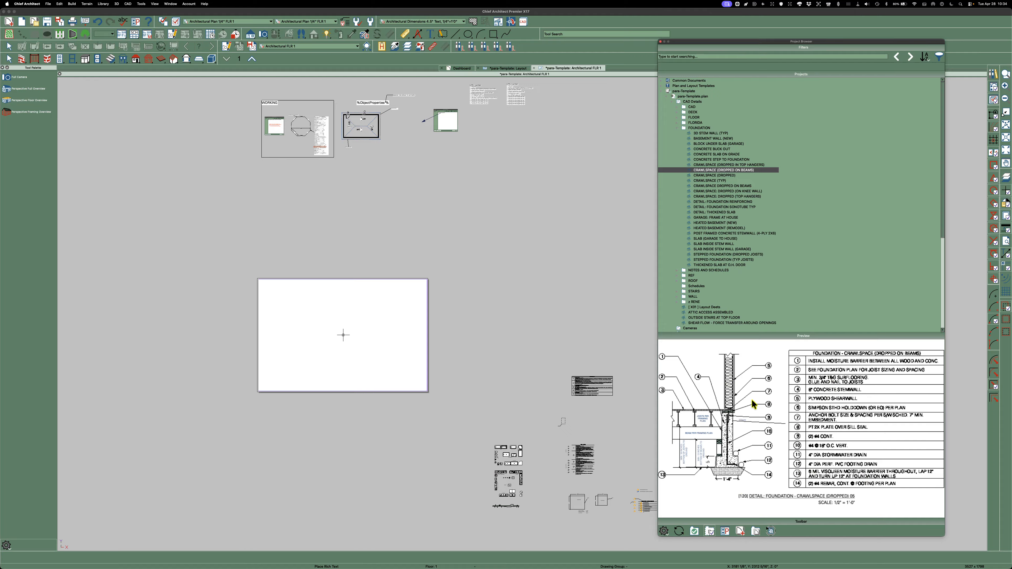
click(709, 160)
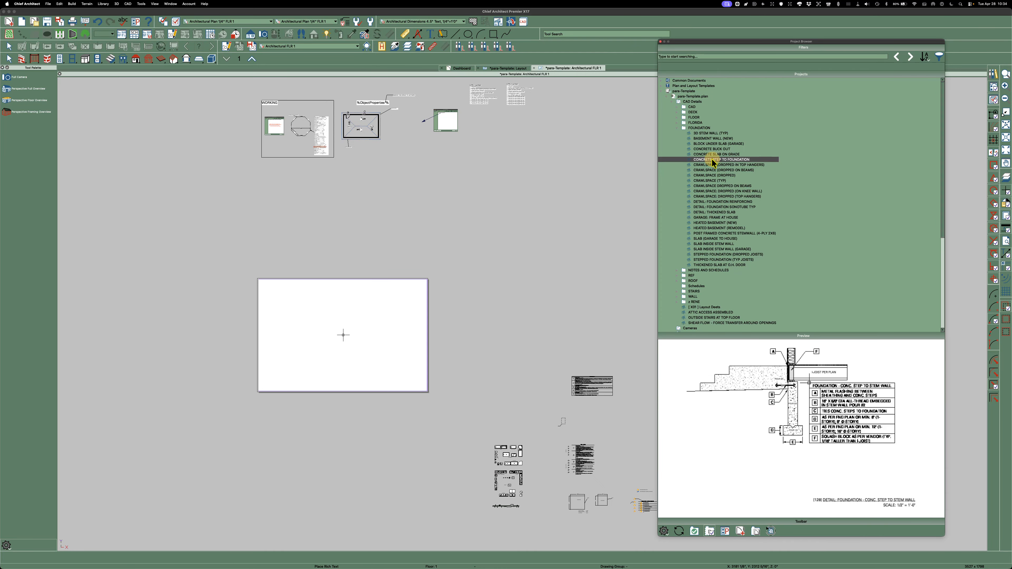
Step: Preview the FOUNDATION folder's sonotube and SLAB (GARAGE TO HOUSE) details, and collapse the folder
click(711, 207)
click(707, 238)
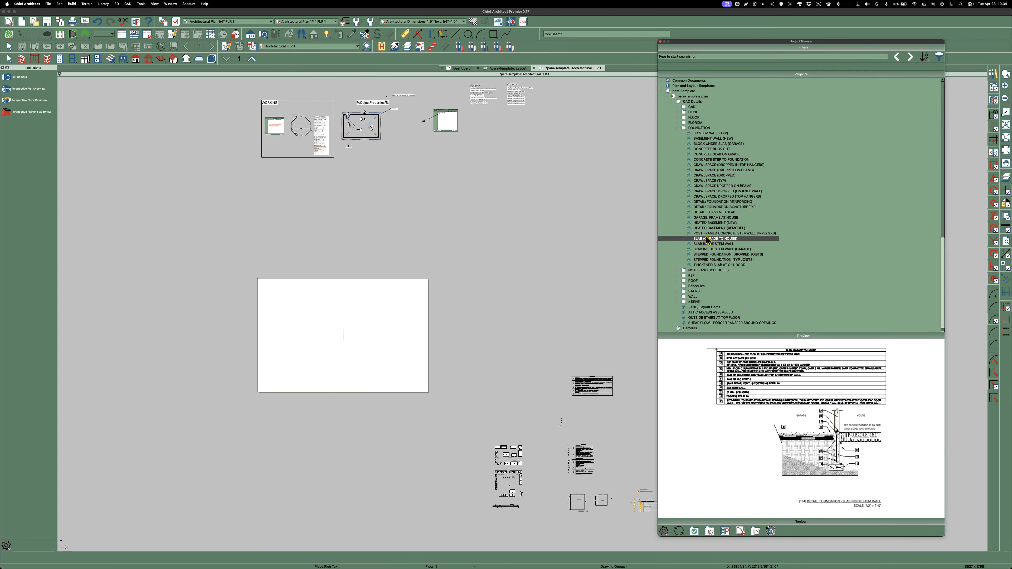
click(677, 128)
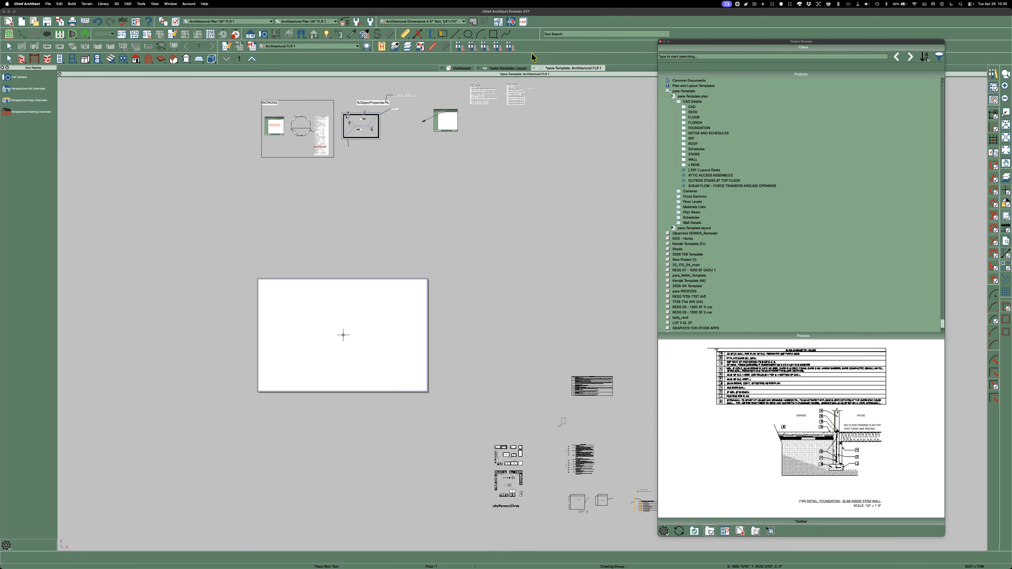
Step: Switch to the para-Template layout and examine the framing details and column grid on the open page
click(514, 69)
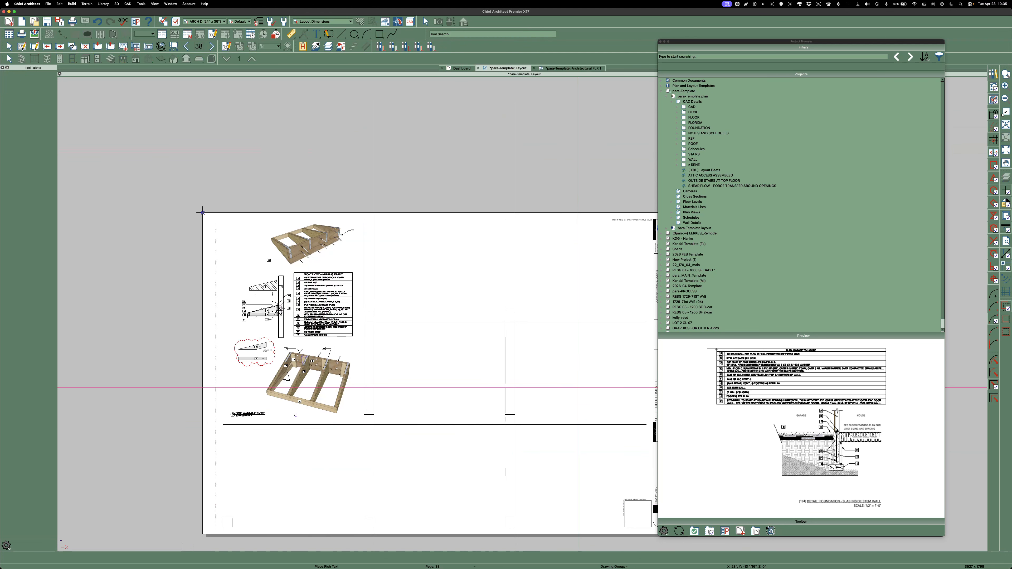
scroll(575, 373, down, 1)
scroll(575, 374, down, 1)
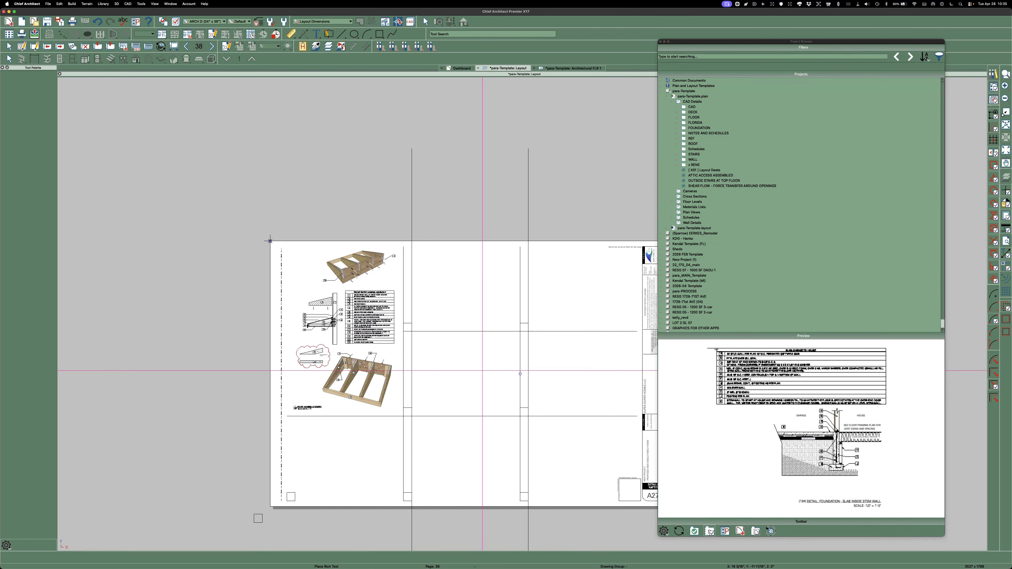
scroll(562, 361, down, 1)
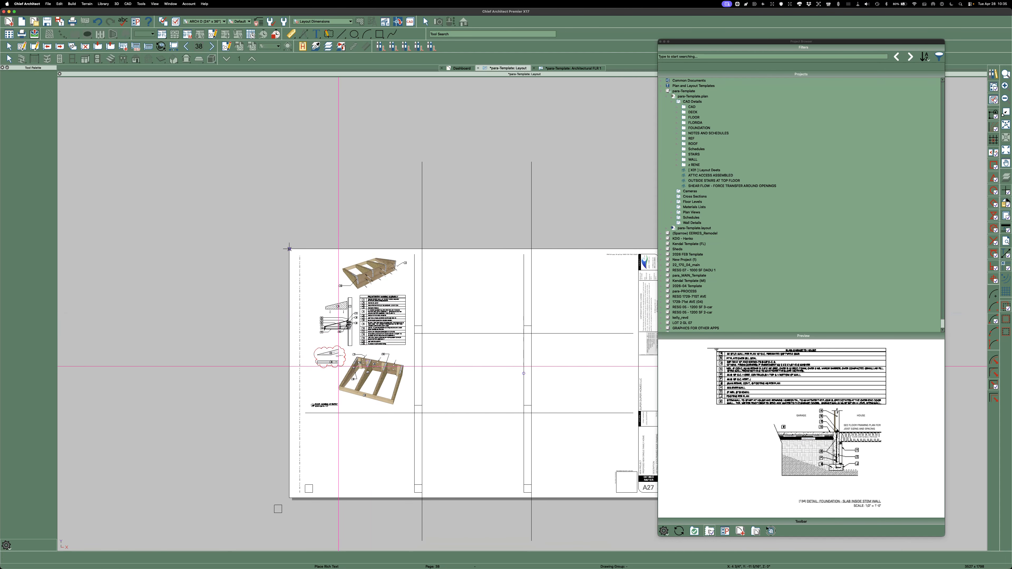
scroll(315, 374, up, 1)
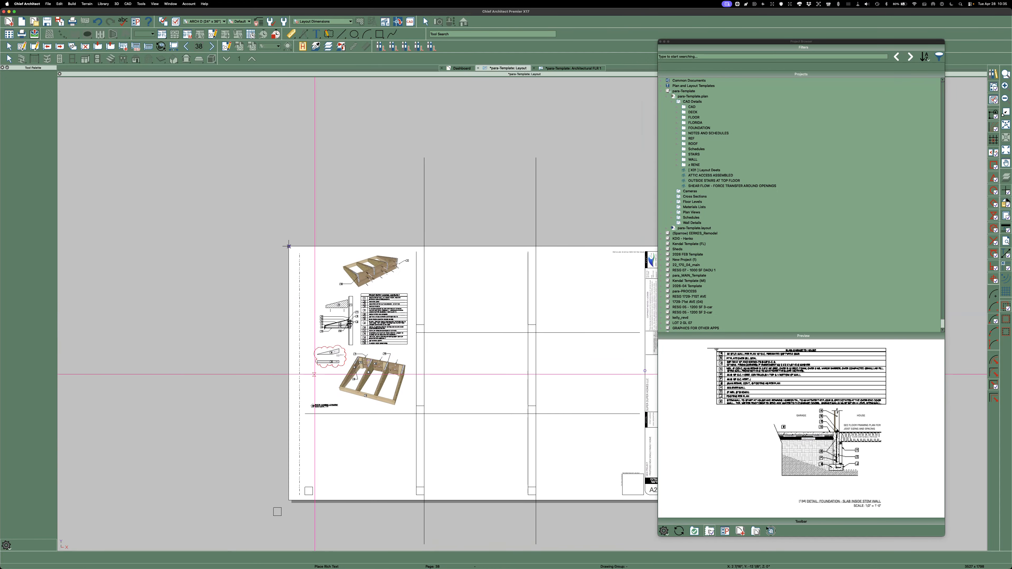
scroll(314, 374, up, 1)
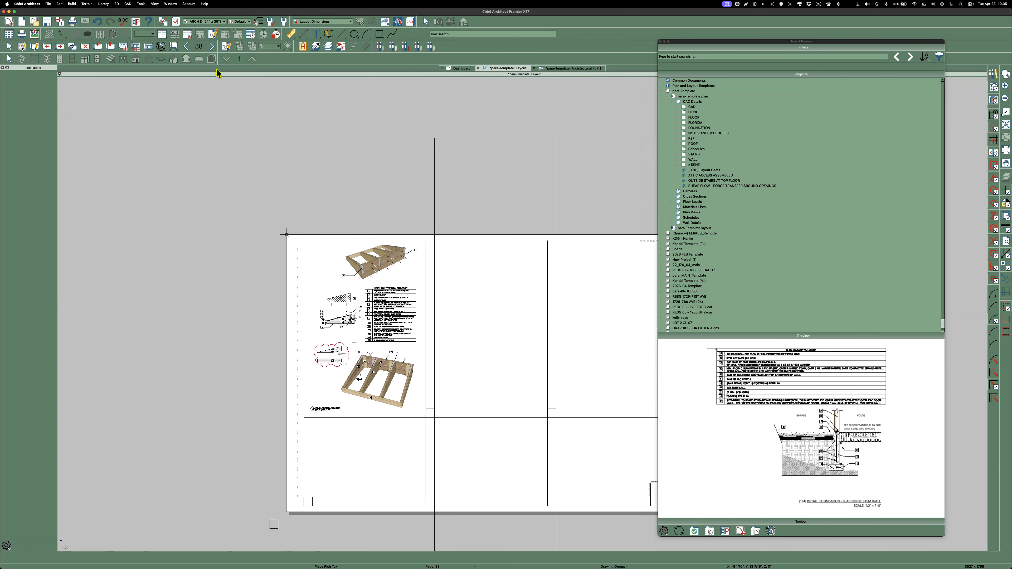
Step: Go to layout page 0 and bring its whole sheet into view
click(199, 46)
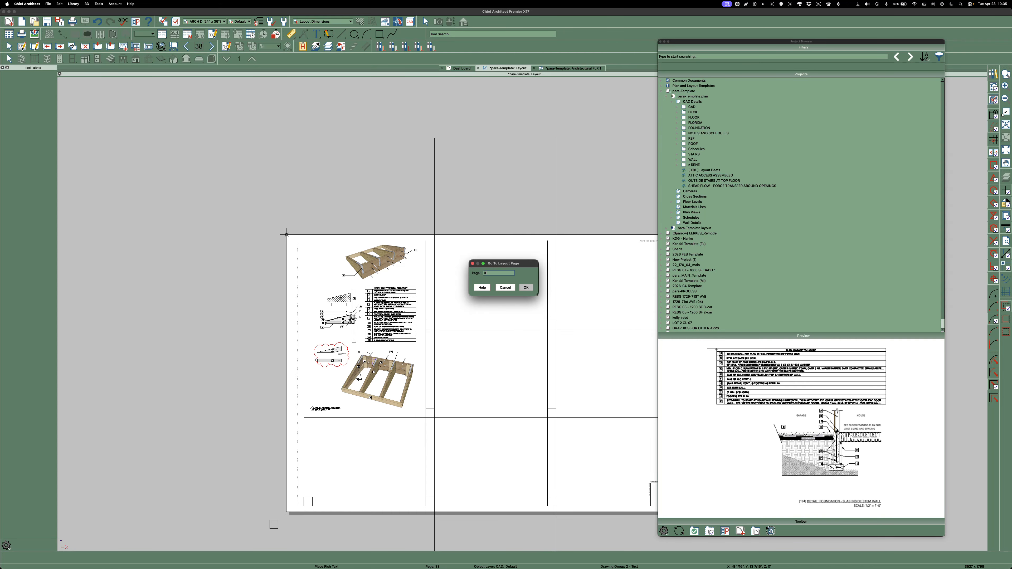
text(0)
key(Return)
scroll(215, 206, down, 2)
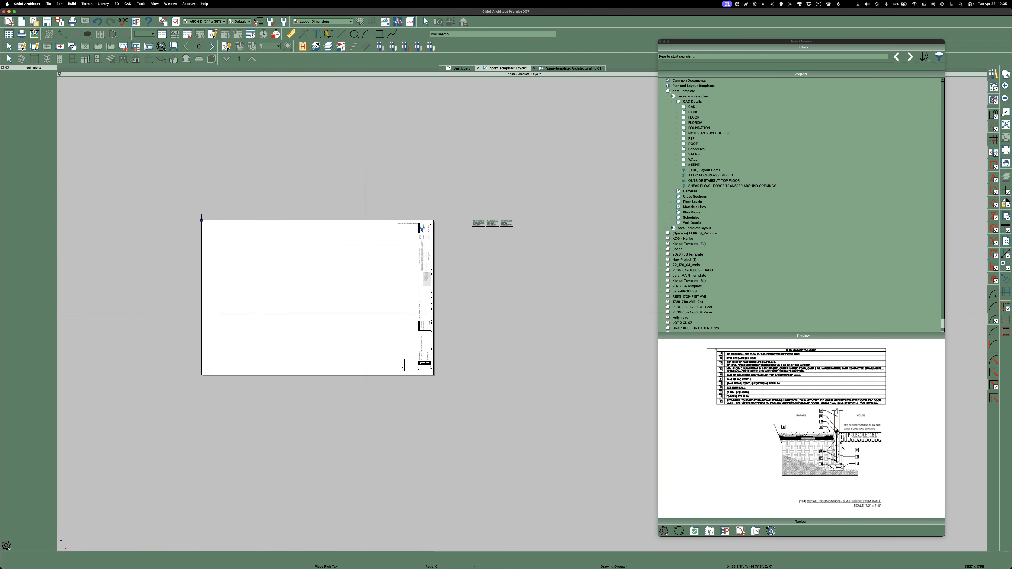
Step: Advance to layout page 1 and examine its drawing sheet index and title block
click(211, 46)
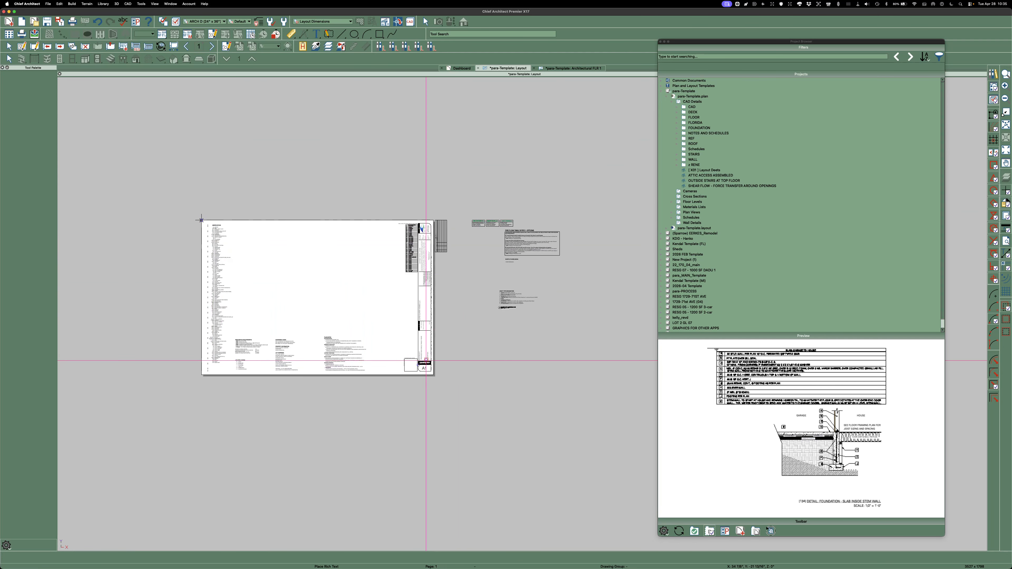
scroll(411, 235, up, 10)
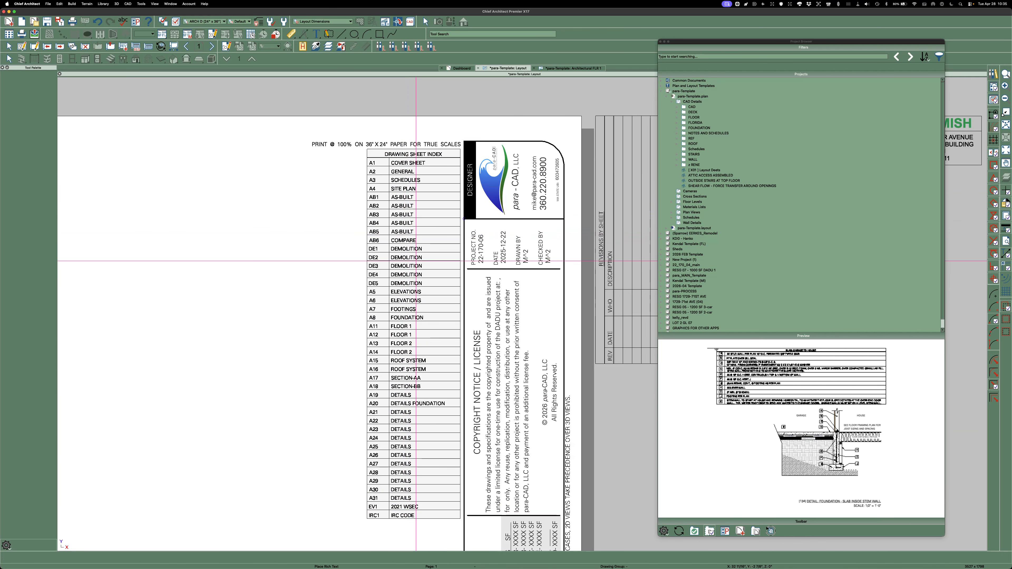
scroll(416, 261, down, 10)
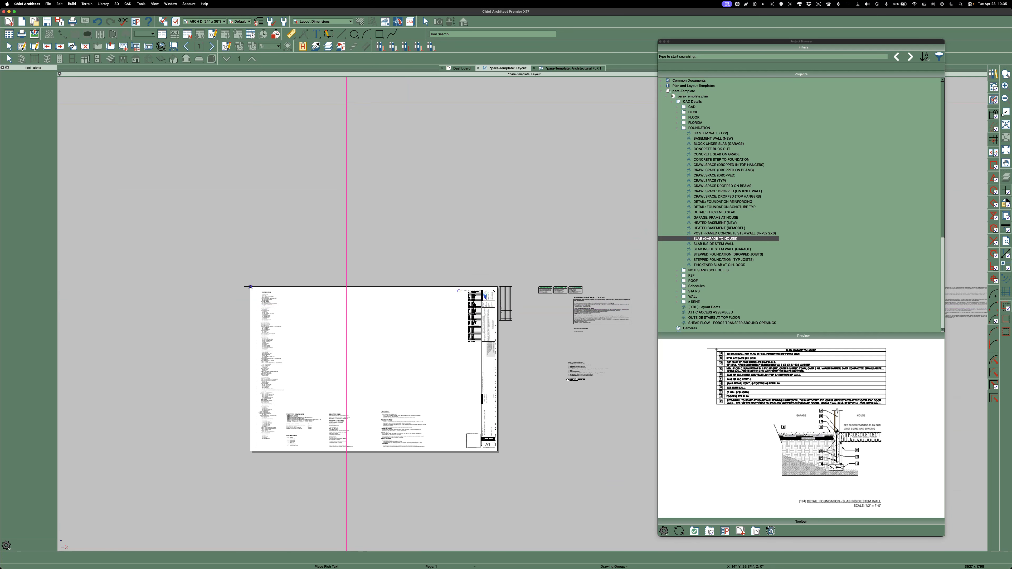
Step: Return to layout page 0 and move the designer's company and contact text out of the title block by 20 inches at 0°
click(188, 49)
scroll(340, 303, down, 1)
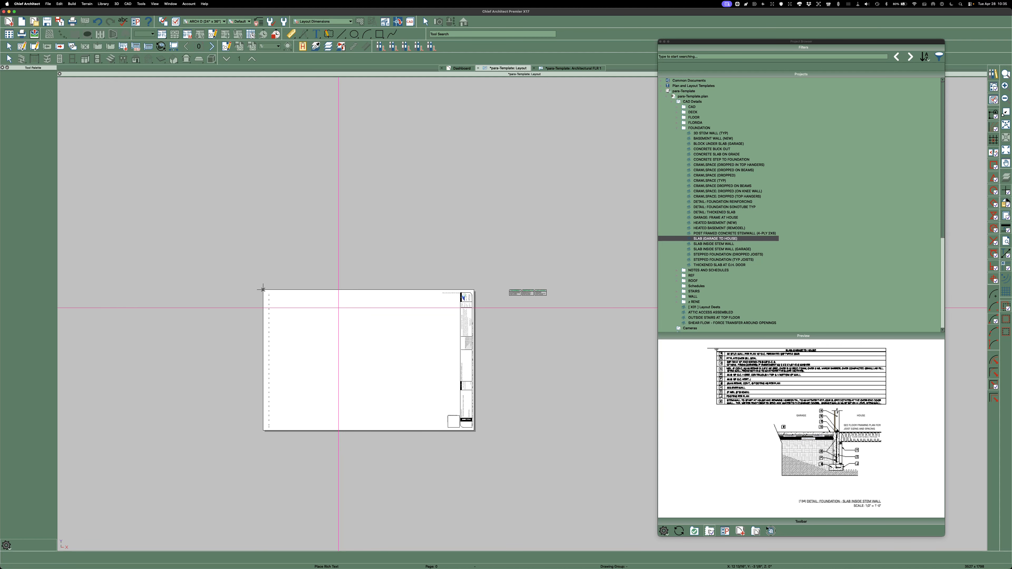
scroll(454, 298, up, 2)
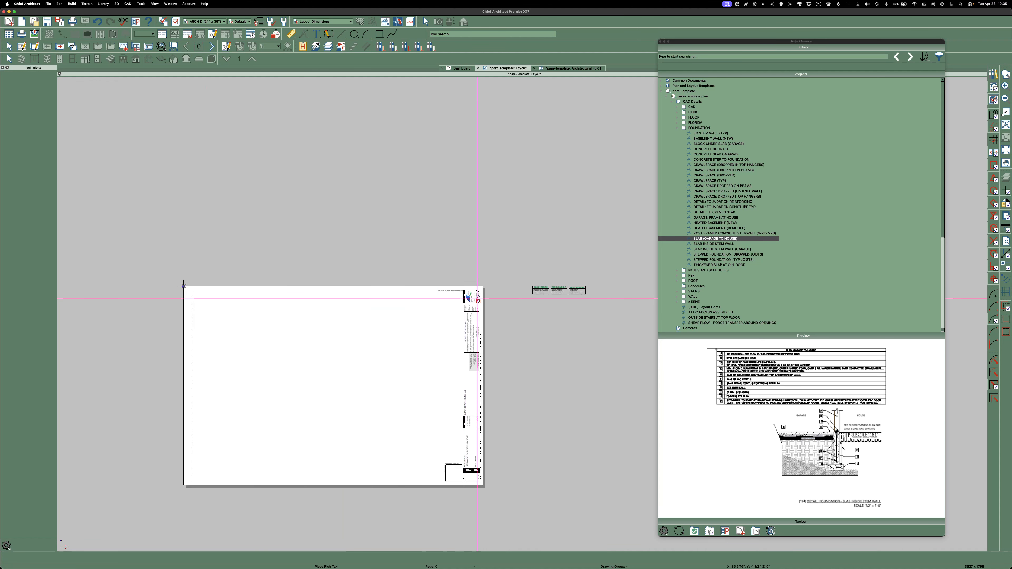
key(space)
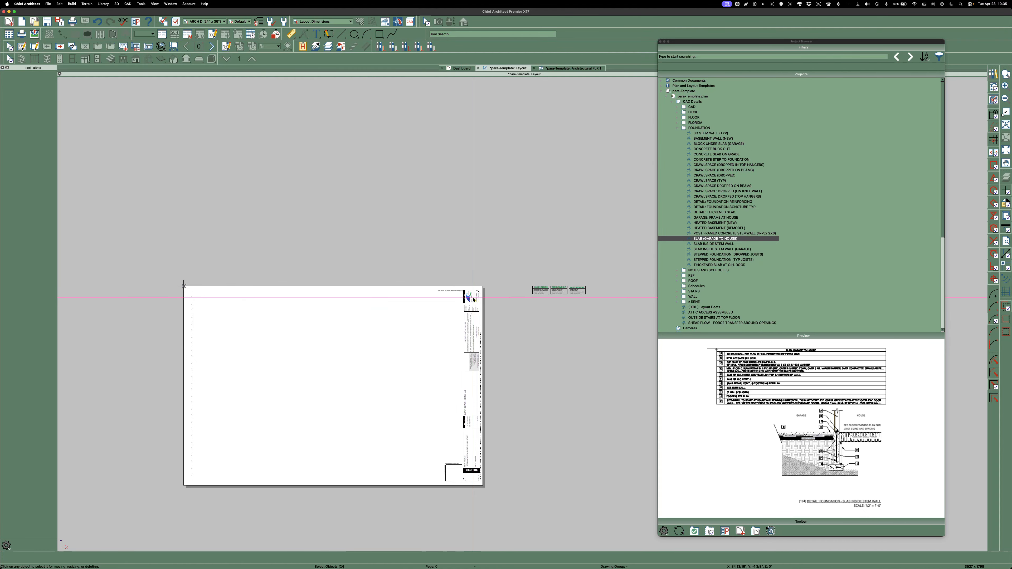
click(474, 297)
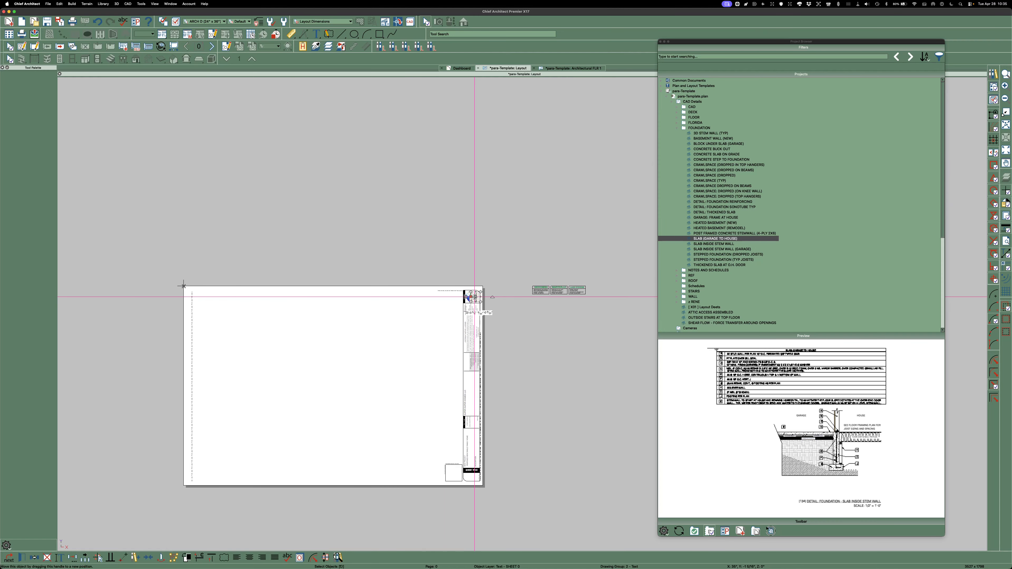
drag(475, 297, 624, 290)
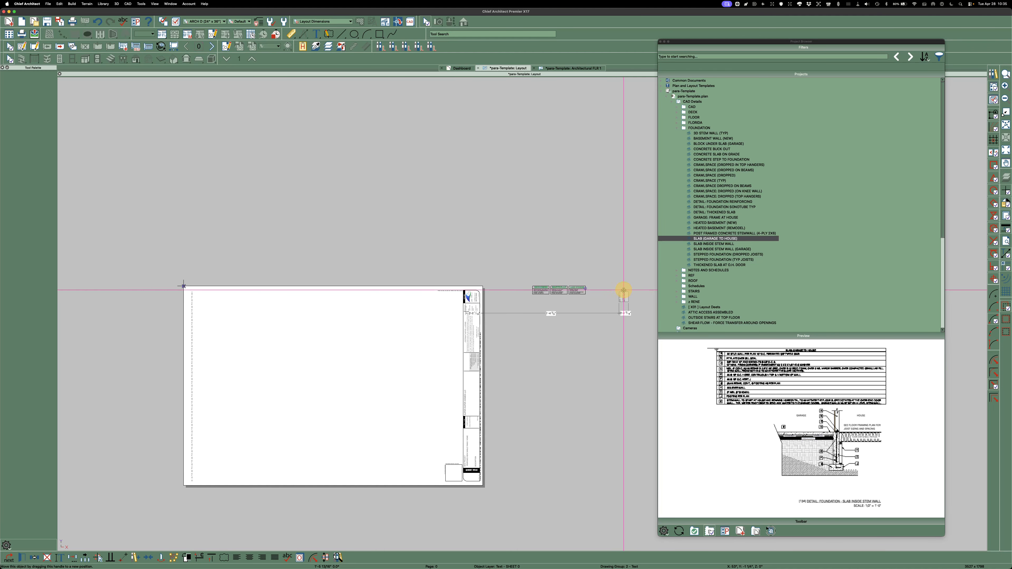
key(Tab)
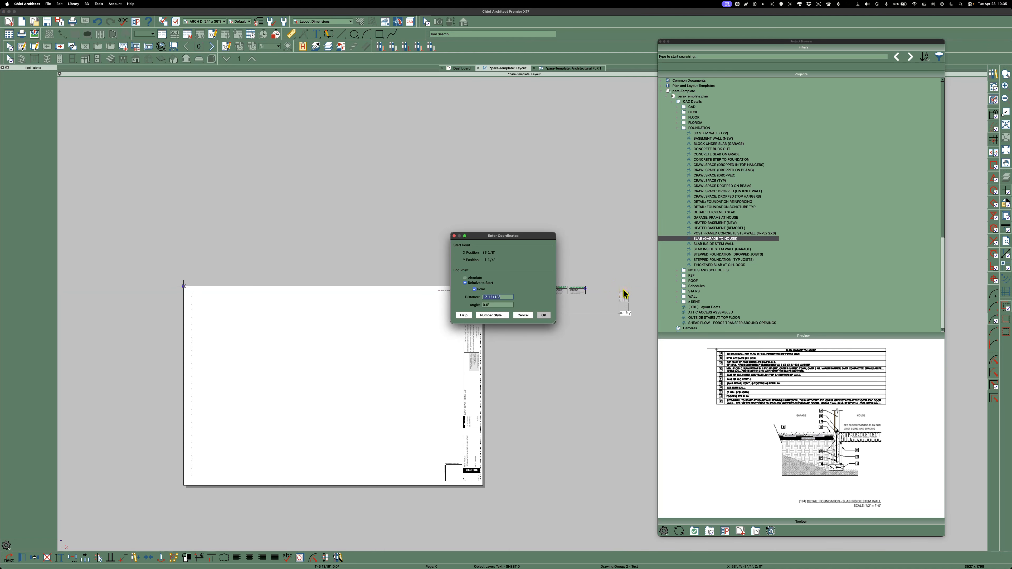
text(20)
key(Return)
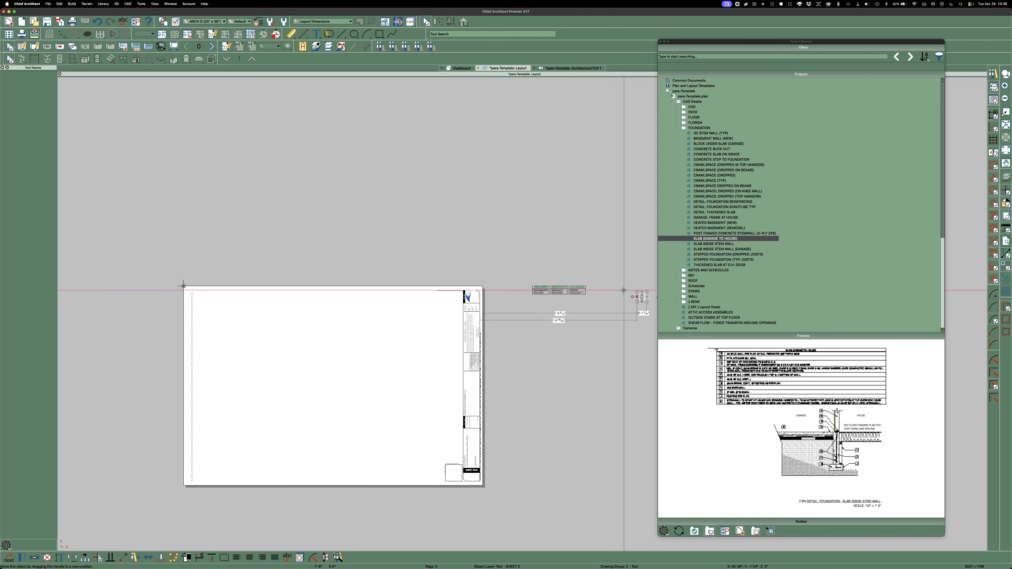
Step: Select the designer logo together with the remaining small text beside it and move them 20 inches at 0°, off the sheet
scroll(466, 287, up, 3)
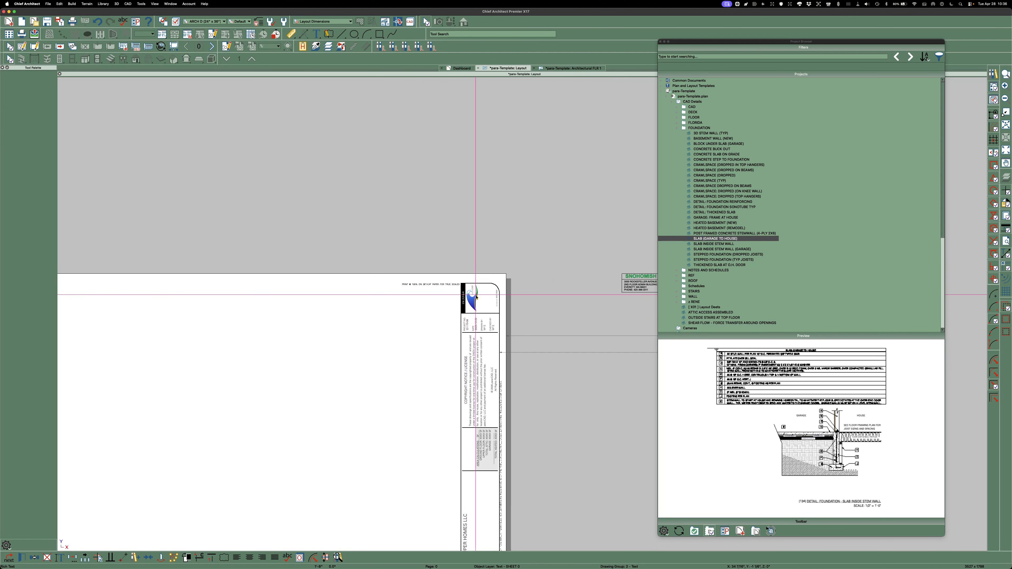
scroll(478, 304, up, 3)
scroll(484, 304, down, 3)
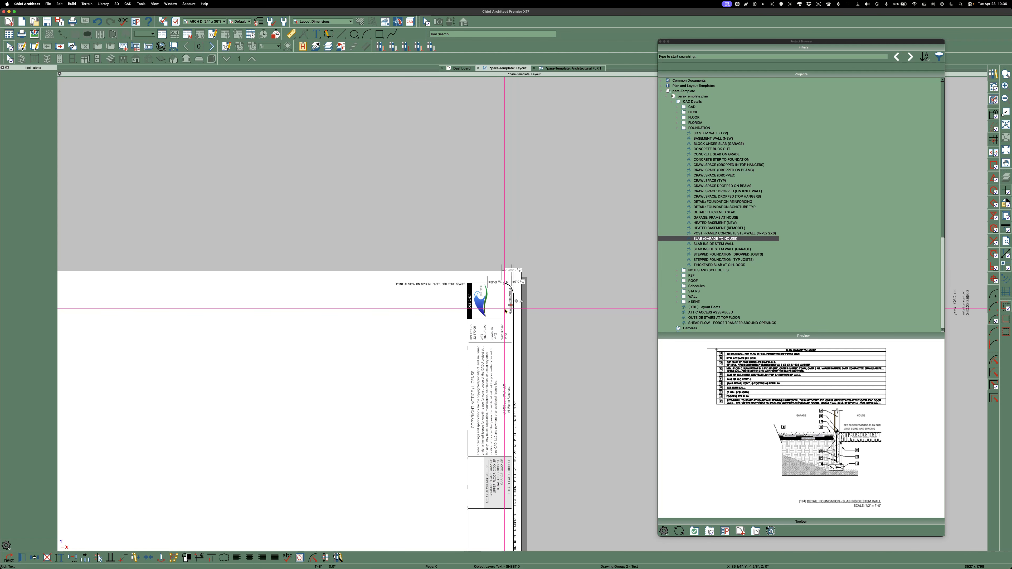
shift+click(481, 303)
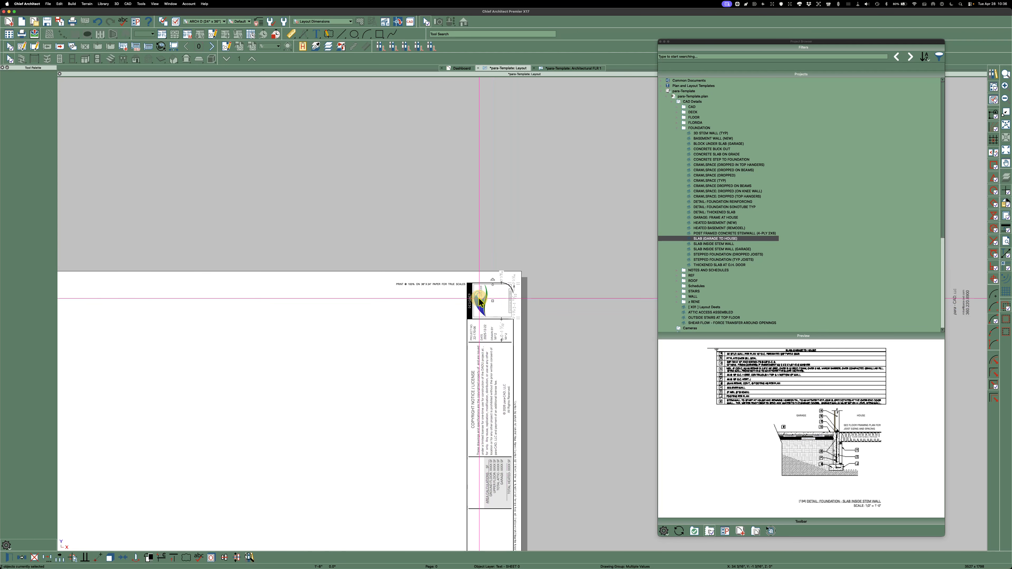
scroll(480, 304, down, 2)
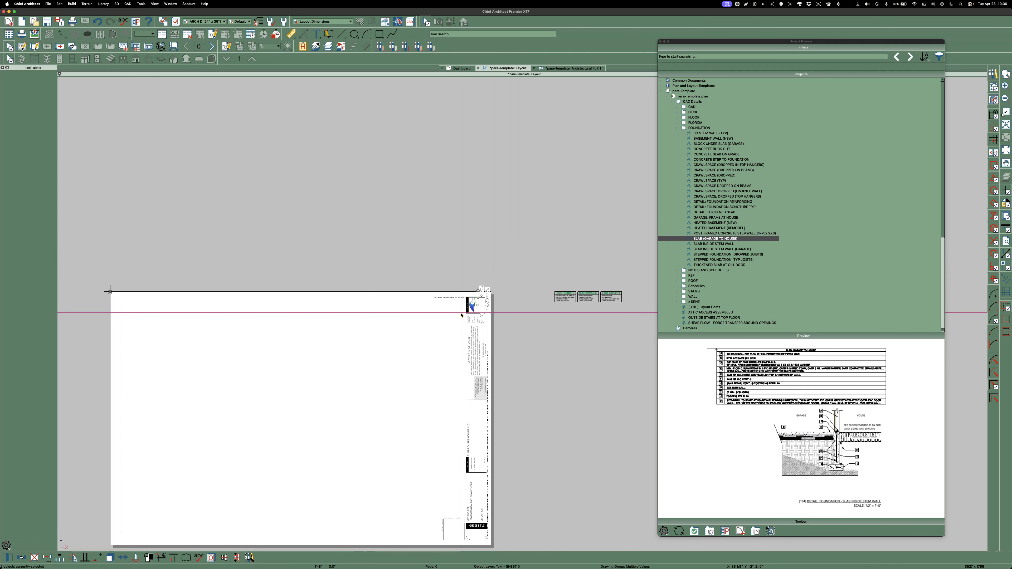
drag(477, 305, 511, 306)
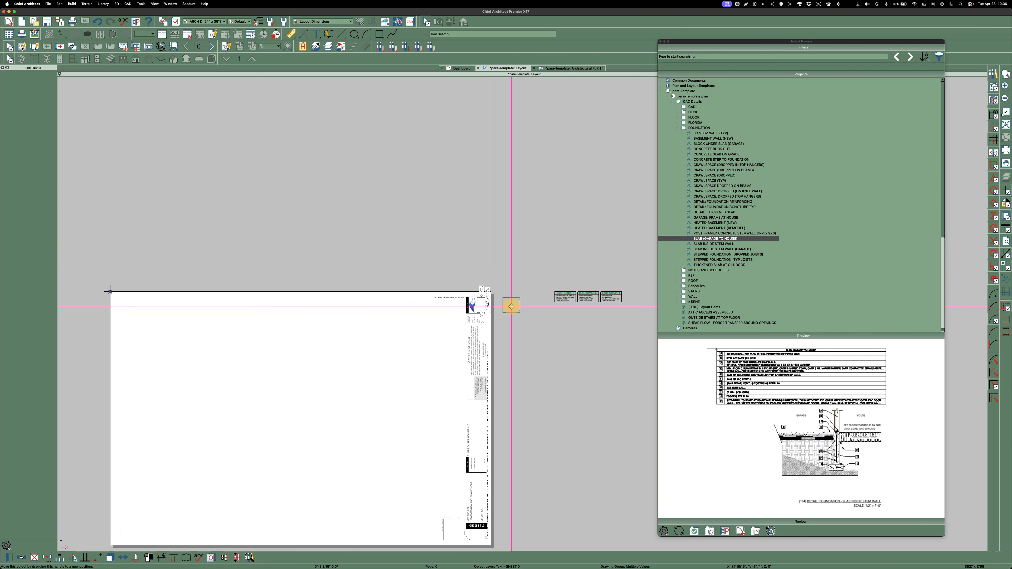
key(Tab)
text(2)
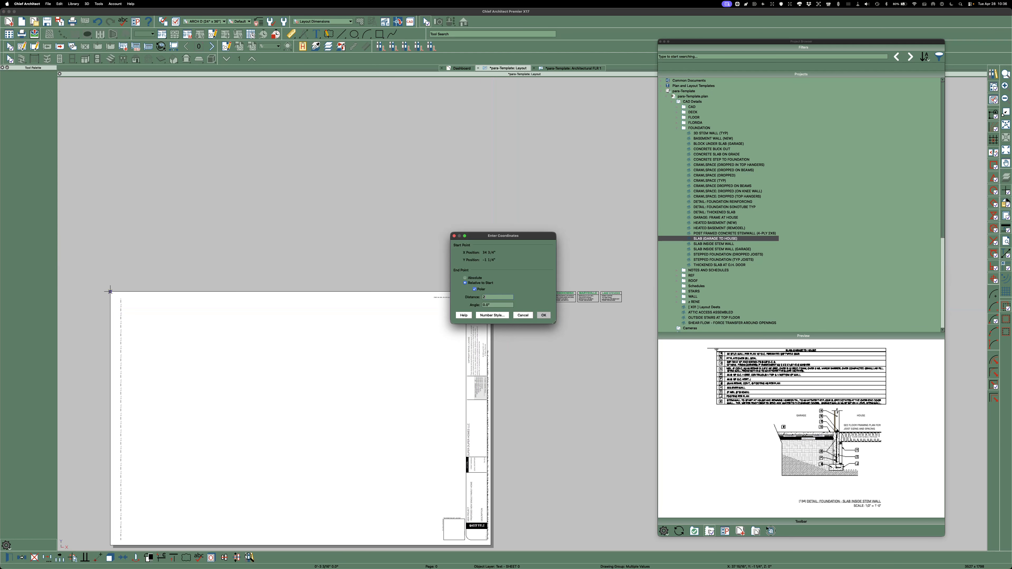
text(0)
key(Return)
Step: Check the title block's designer area on page 0 and on layout page 1
scroll(478, 313, up, 3)
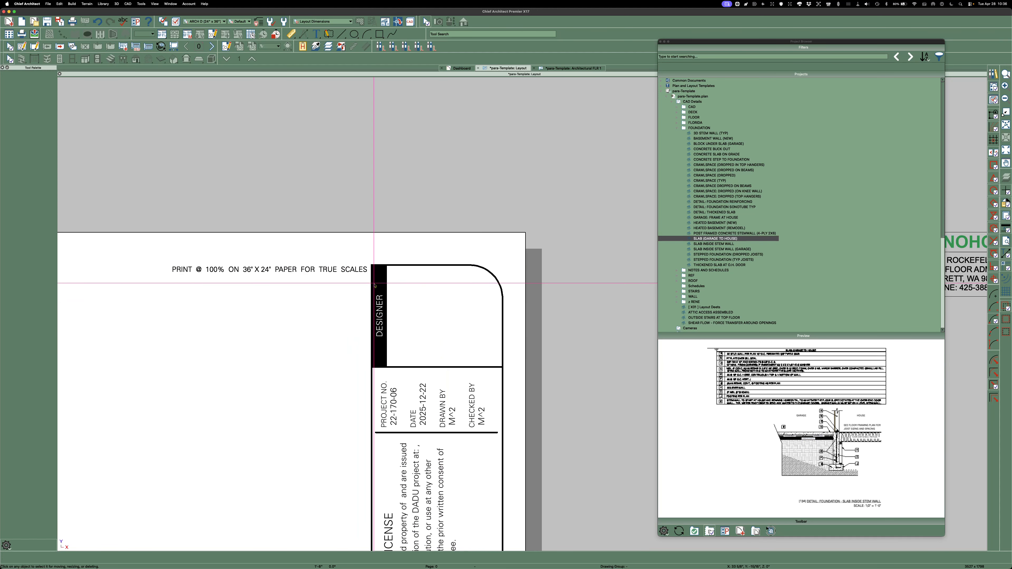
scroll(303, 321, down, 1)
scroll(301, 321, down, 1)
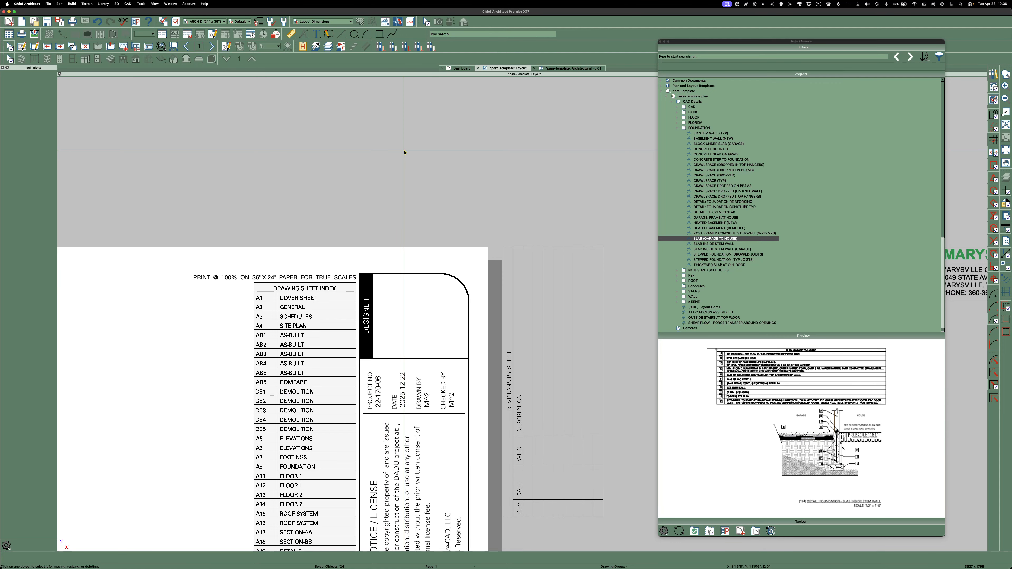
scroll(394, 167, down, 5)
scroll(484, 230, down, 1)
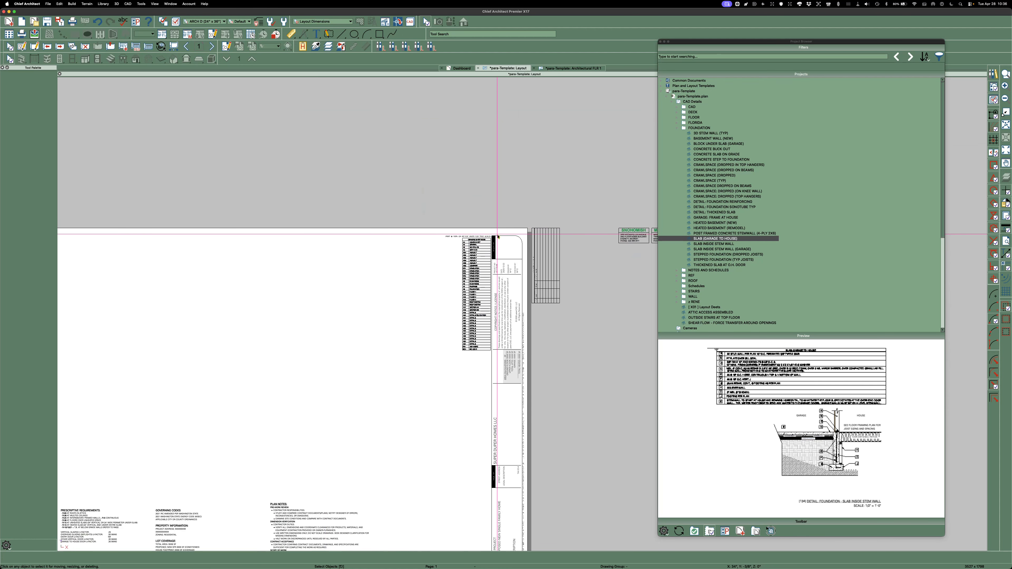
scroll(486, 227, down, 2)
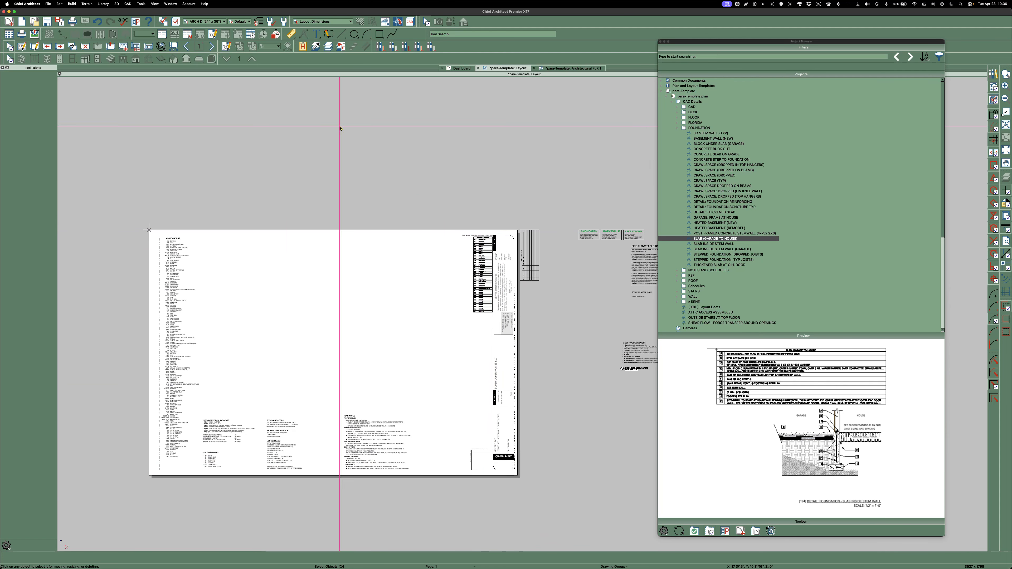
Step: Go back to layout page 0 and examine its title block from the designer area to the sheet title
click(187, 46)
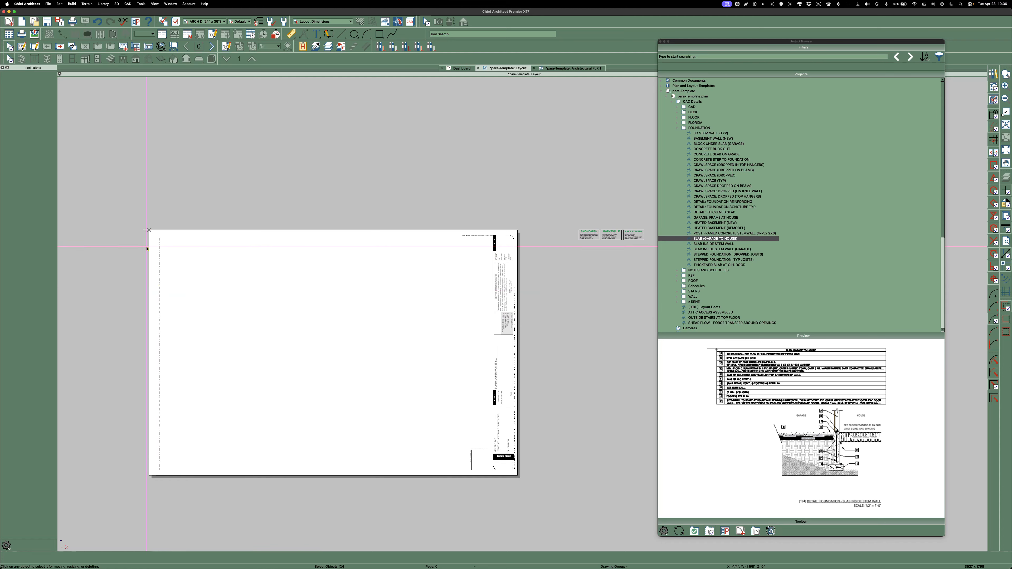
scroll(537, 276, up, 2)
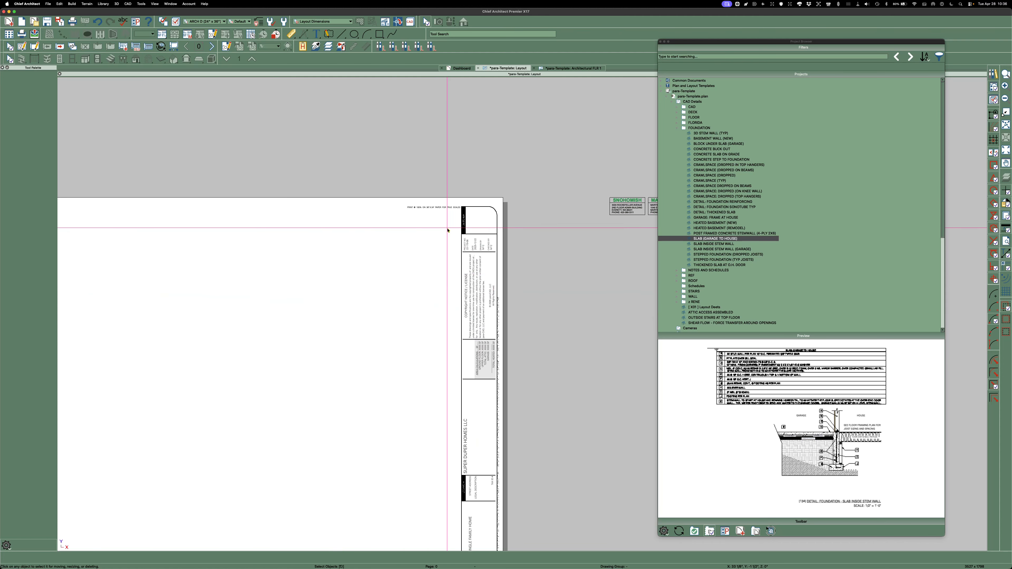
scroll(491, 259, down, 2)
scroll(437, 246, up, 1)
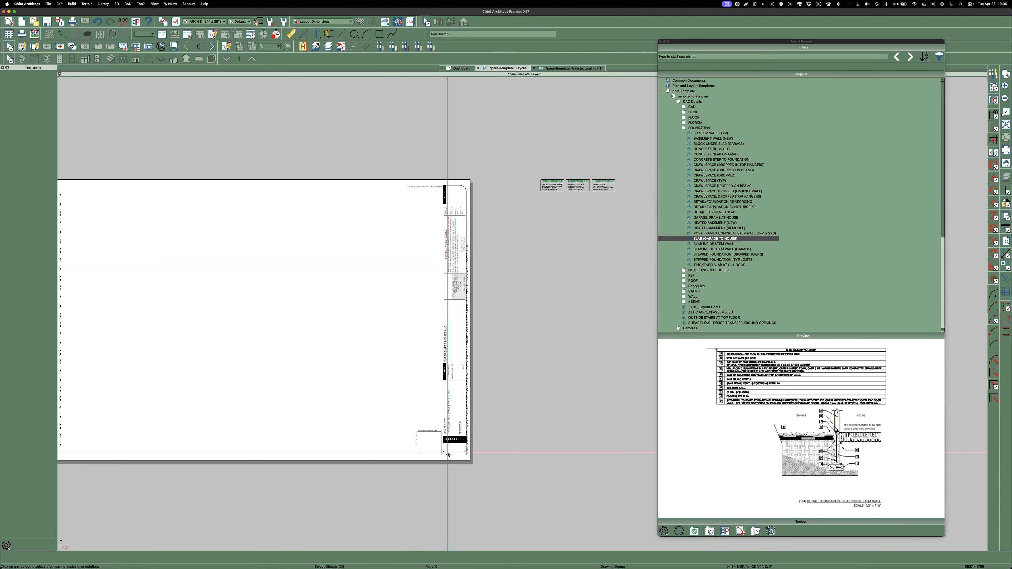
scroll(450, 458, up, 1)
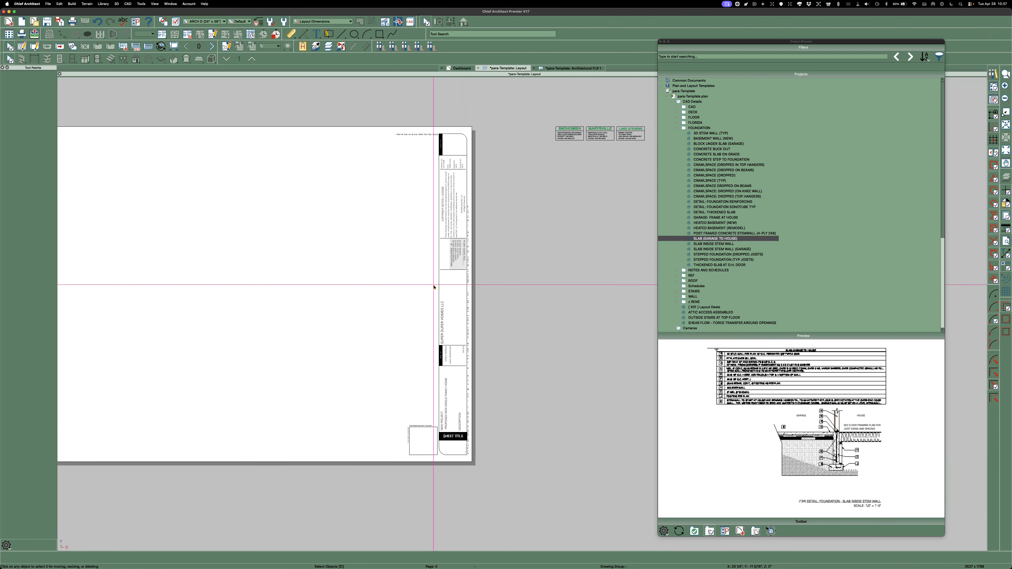
scroll(434, 286, up, 1)
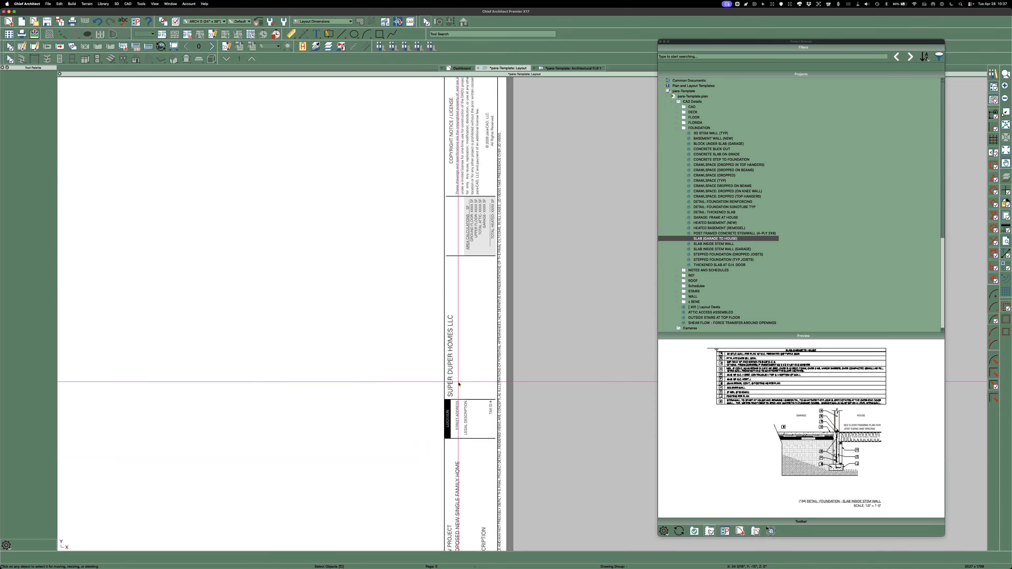
scroll(456, 339, down, 1)
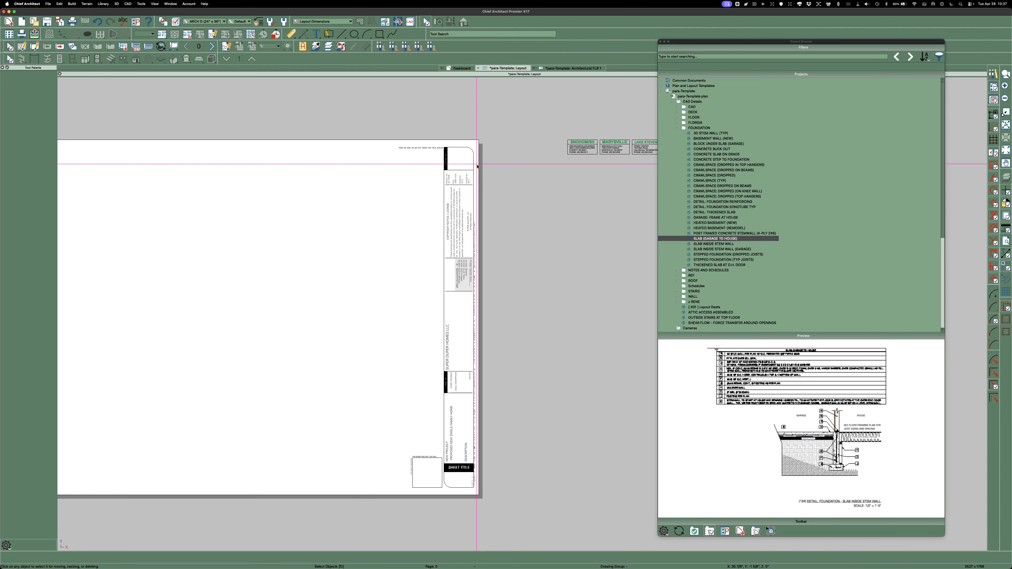
Step: Go to layout page 1 and examine its title block, drawing sheet index and revisions table
scroll(477, 166, down, 1)
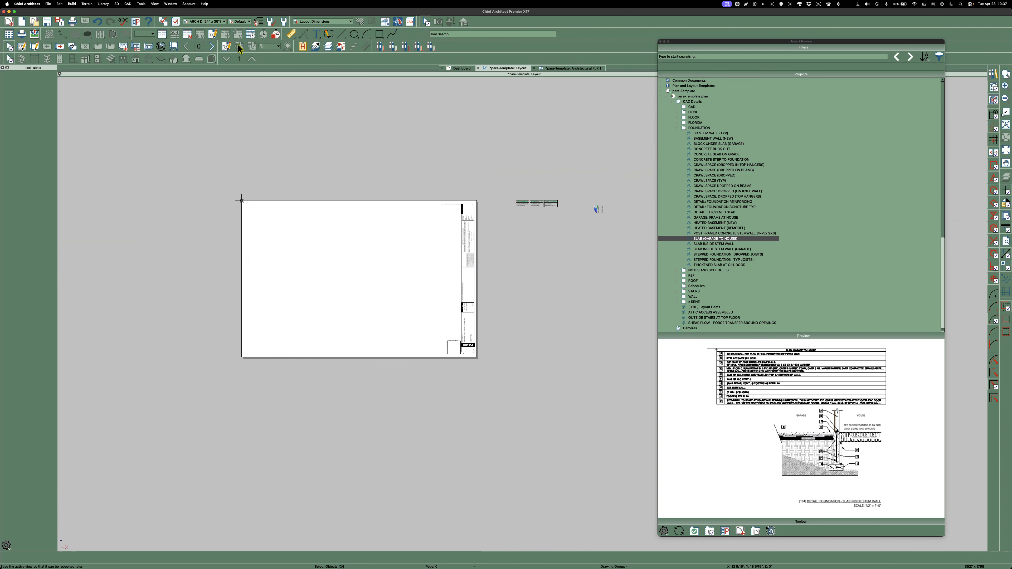
click(213, 47)
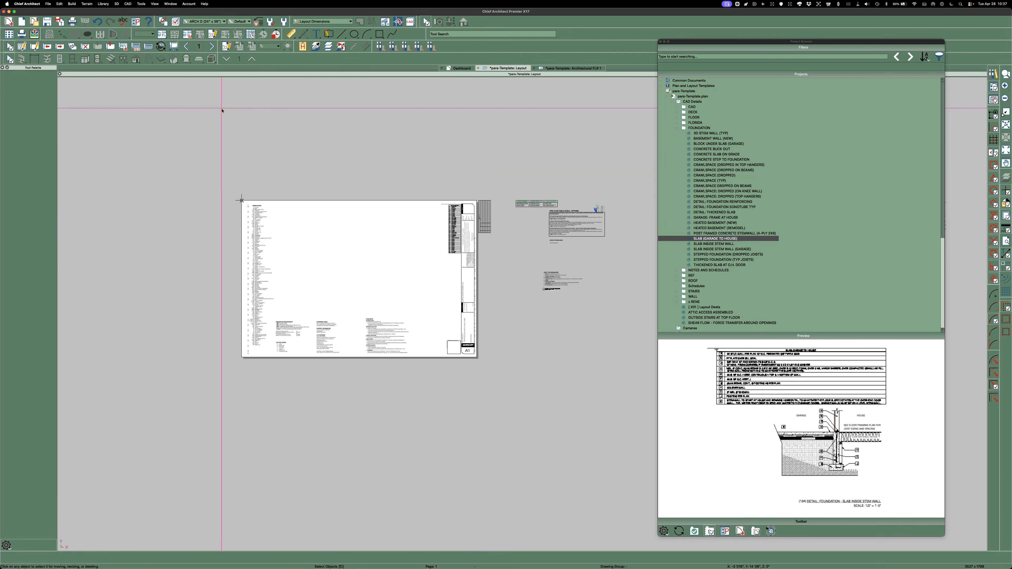
scroll(300, 208, up, 1)
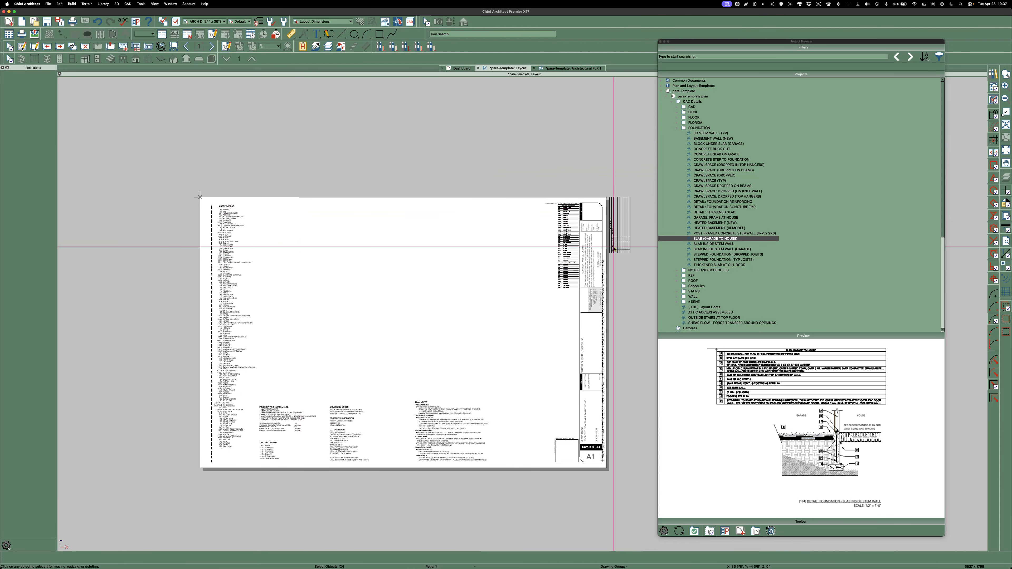
scroll(627, 244, up, 2)
scroll(630, 247, up, 2)
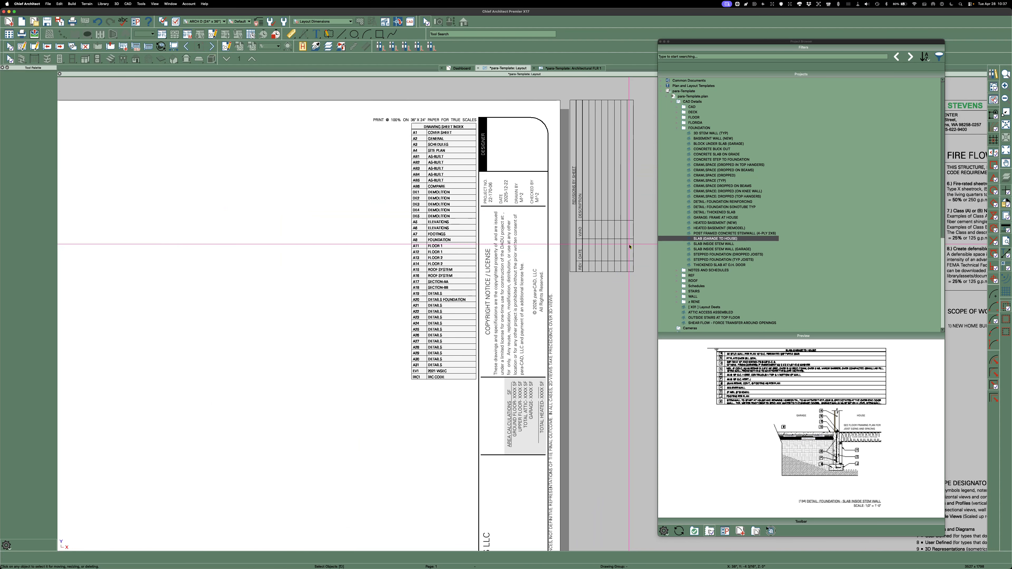
Step: Look over the general notes on layout page 2 and the schedules on layout page 3
click(212, 47)
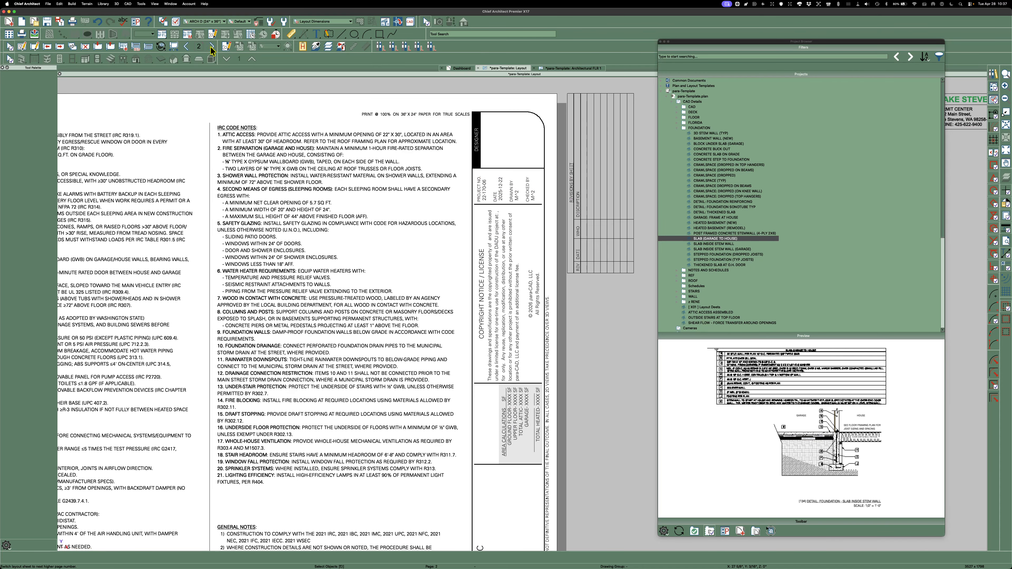
scroll(498, 160, down, 3)
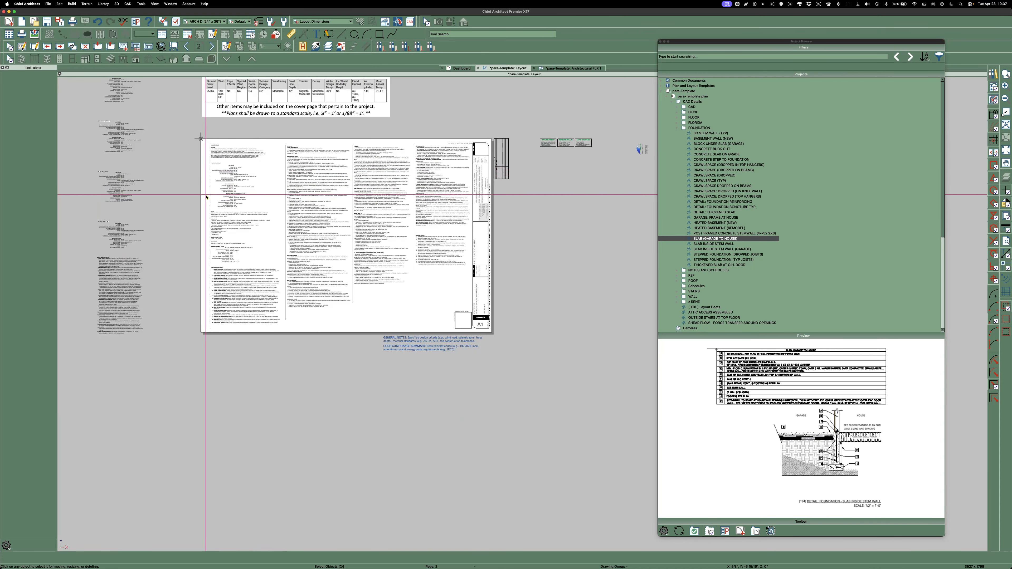
scroll(207, 197, up, 4)
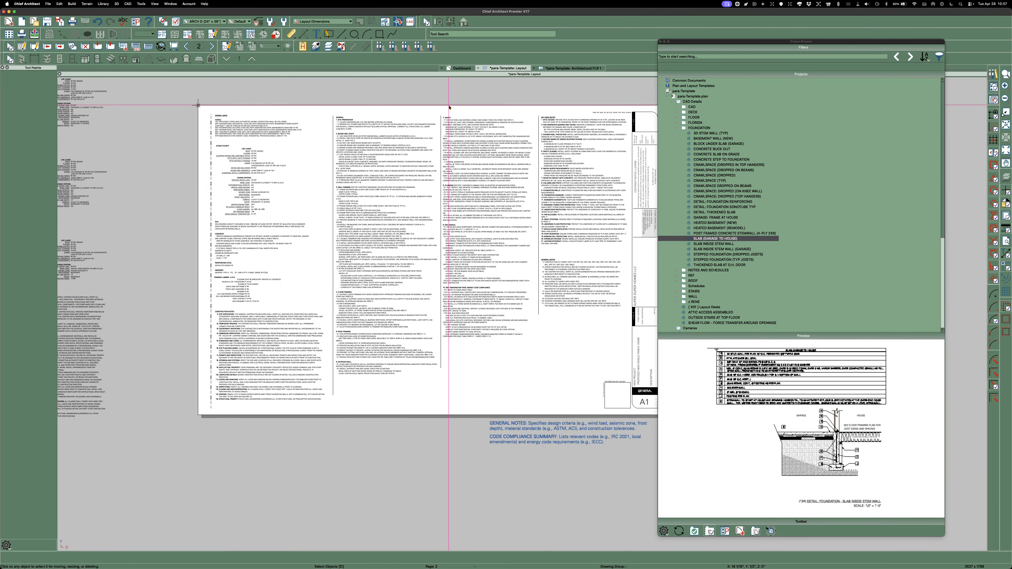
key(Page_Down)
scroll(175, 178, down, 2)
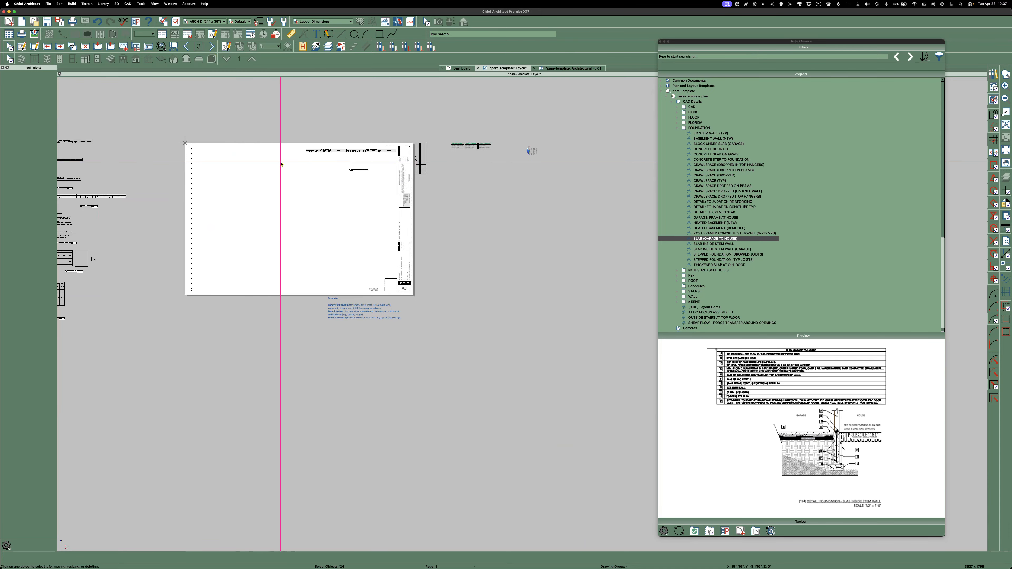
scroll(344, 158, up, 1)
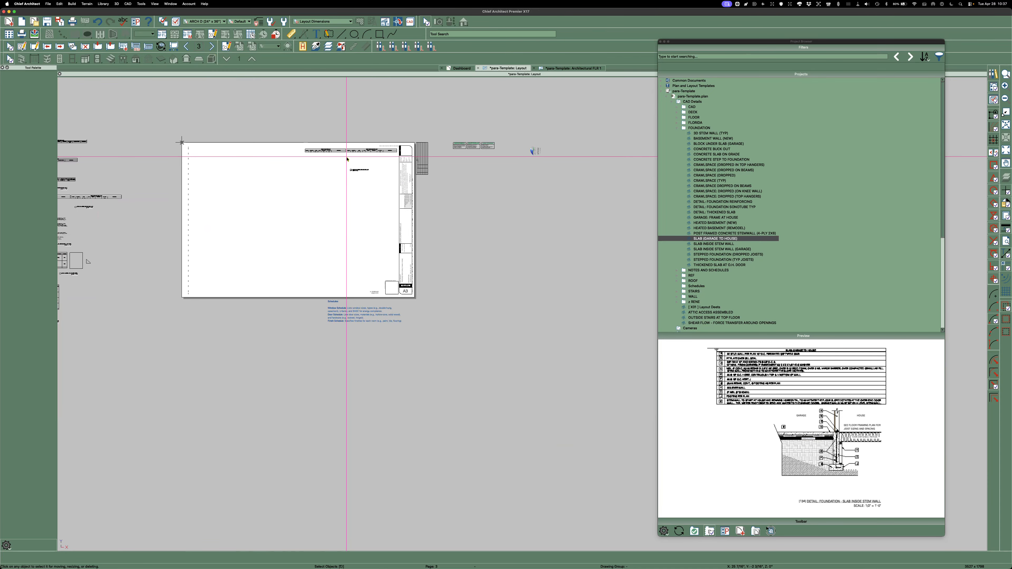
Step: Jump to layout page 30 and examine its foundation details and title block
click(200, 49)
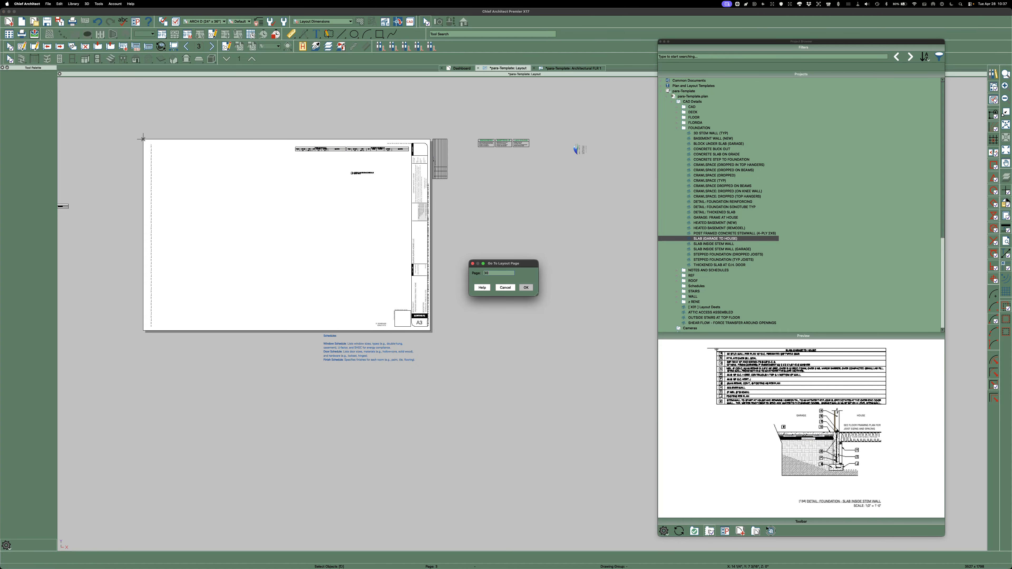
key(Return)
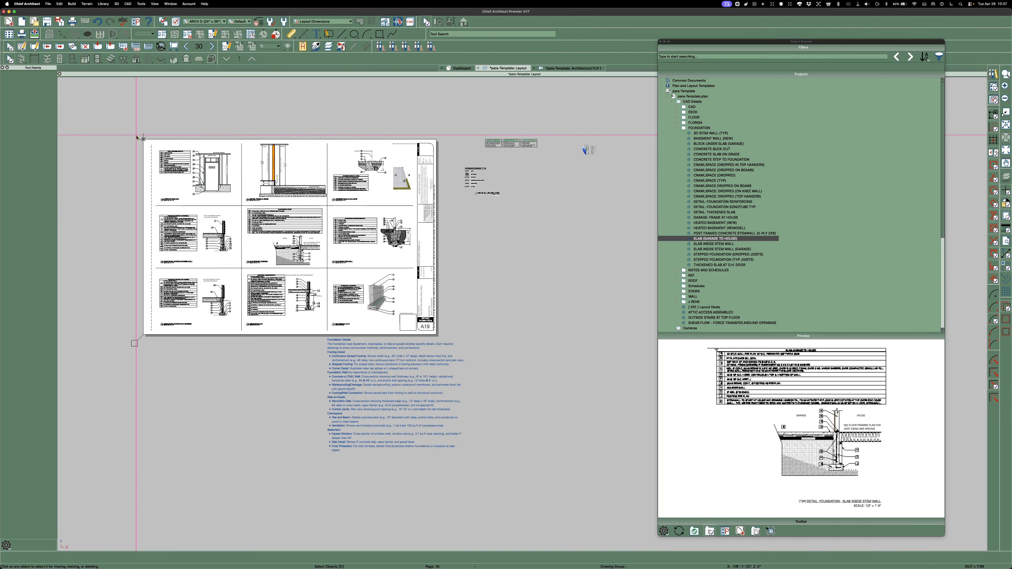
scroll(137, 135, up, 3)
scroll(222, 140, down, 2)
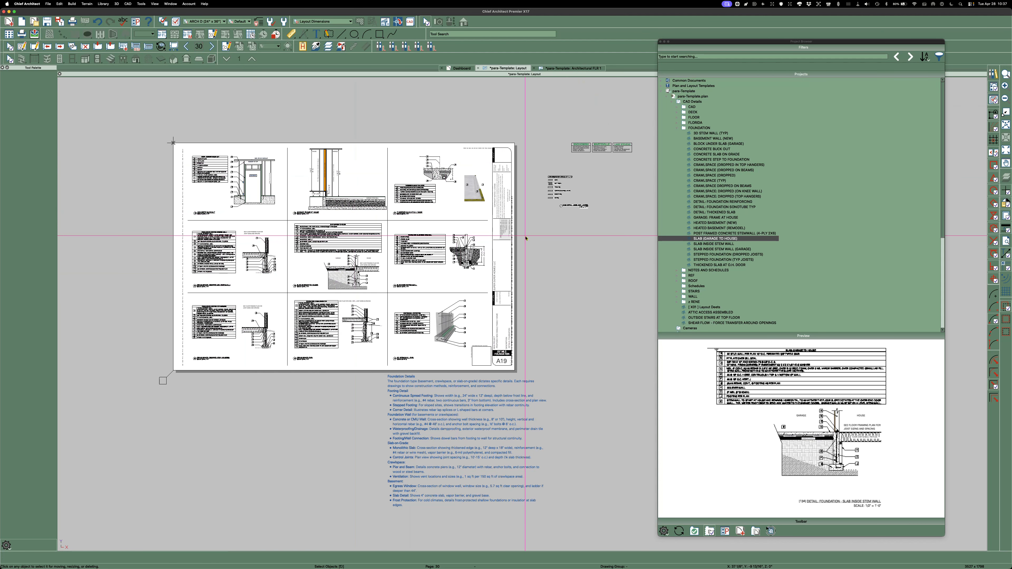
scroll(501, 361, up, 3)
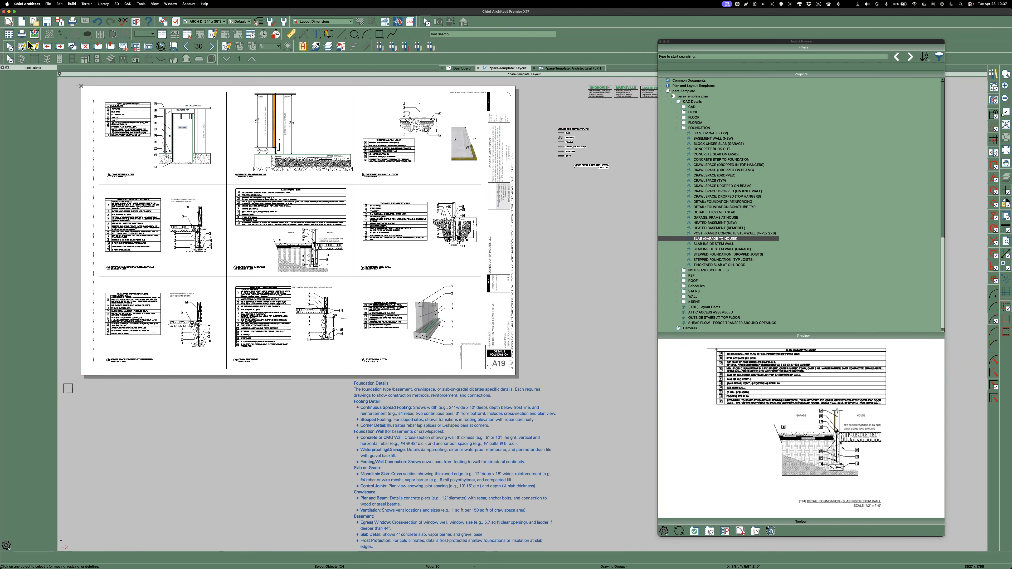
Step: Review page 30's label, title, description and comments in its page specification, and close it without changes
click(22, 48)
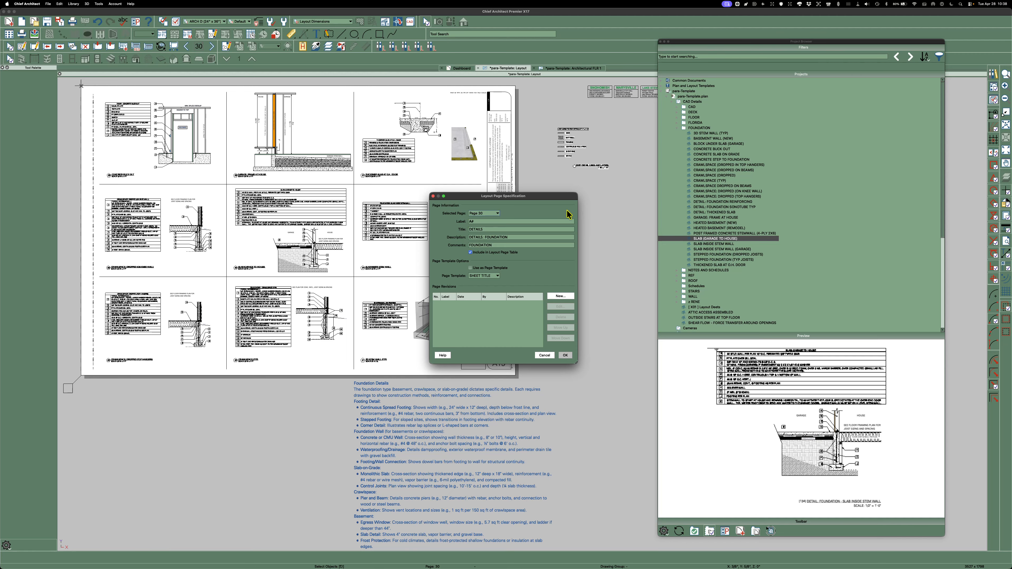
drag(562, 194, 330, 302)
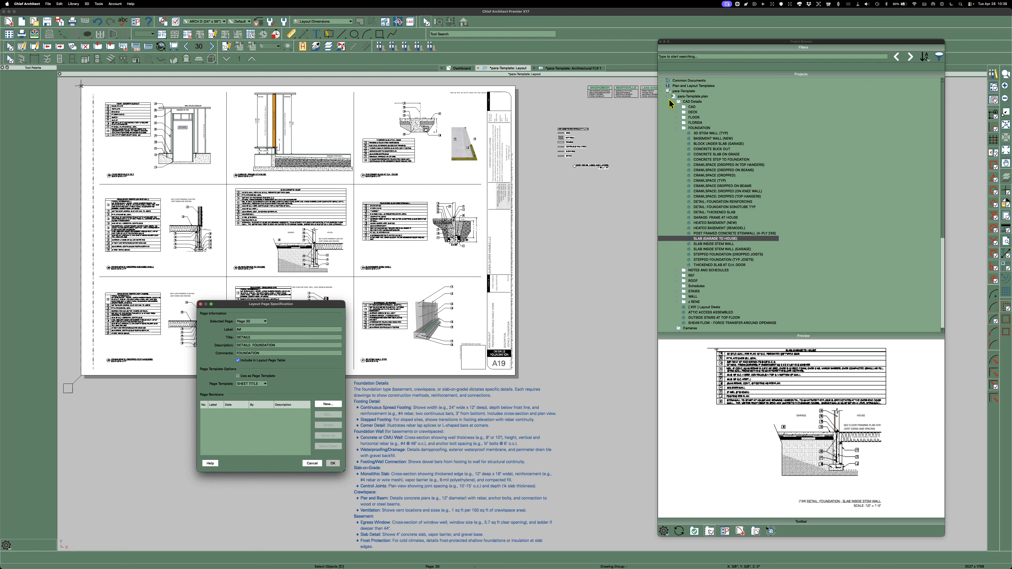
click(312, 463)
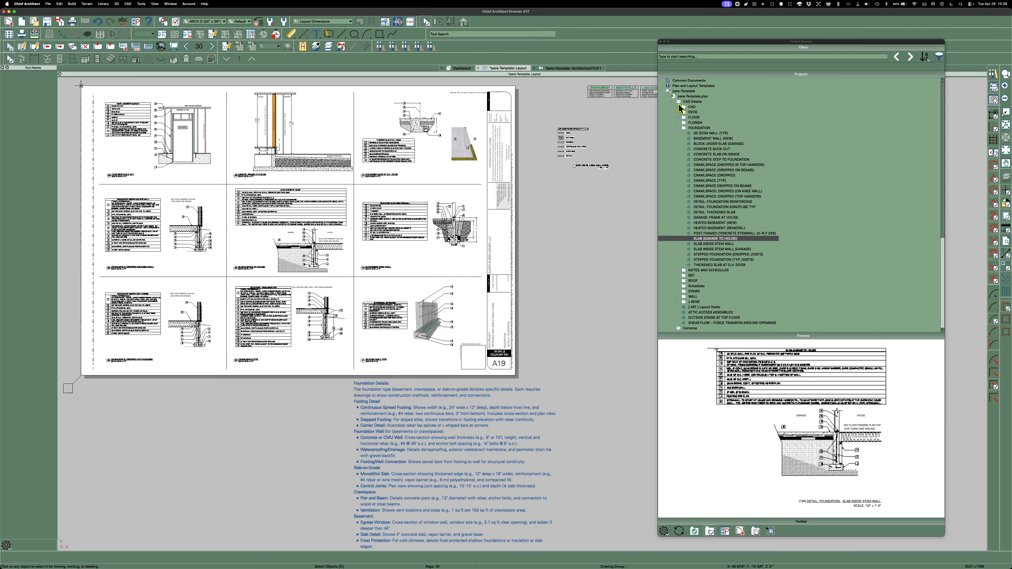
Step: Expand the CAD folder under CAD Details, preview its reference details, and open the Sheet ID Name Format detail to read it
click(678, 106)
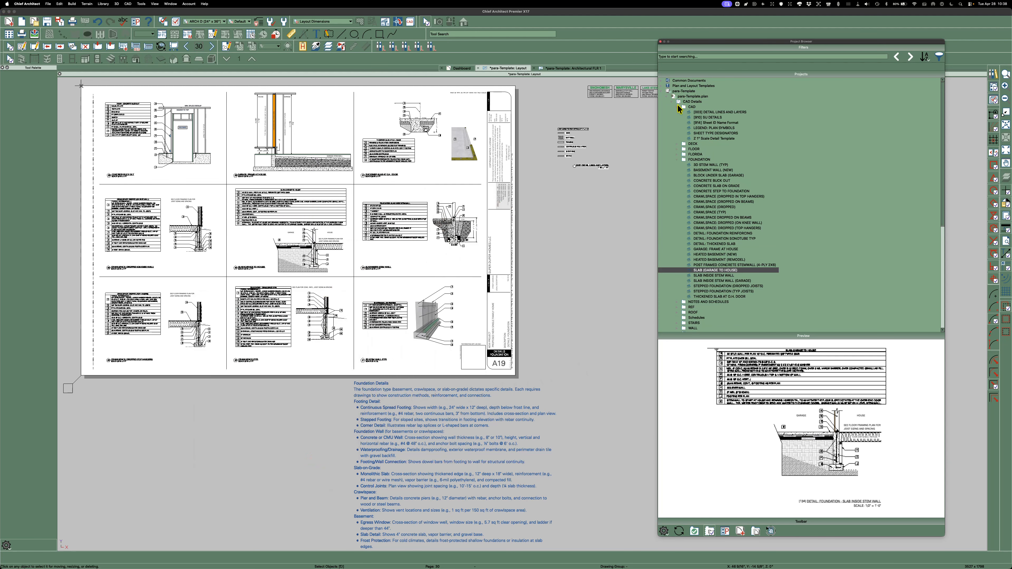
click(719, 123)
click(713, 134)
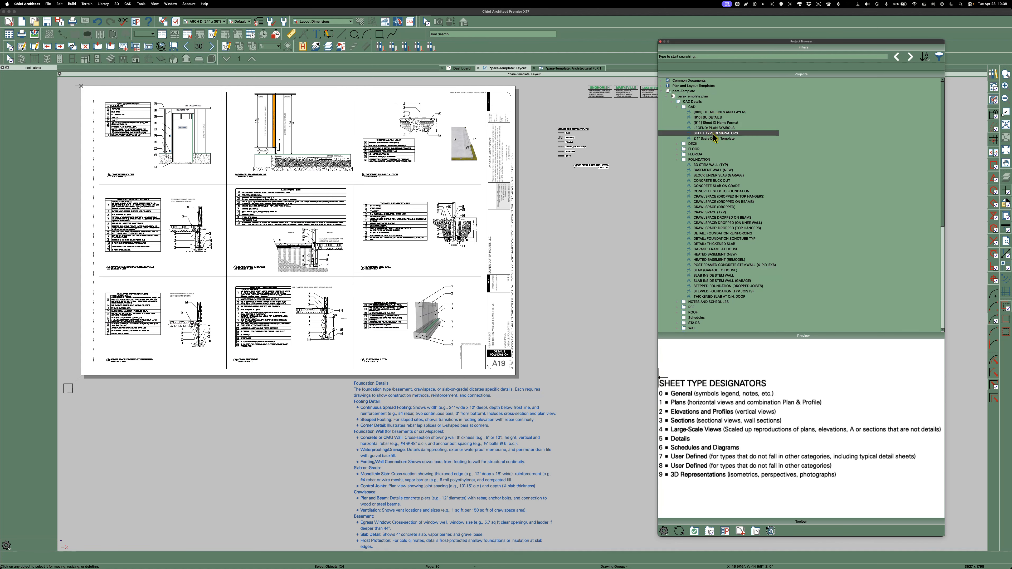
click(713, 128)
click(711, 123)
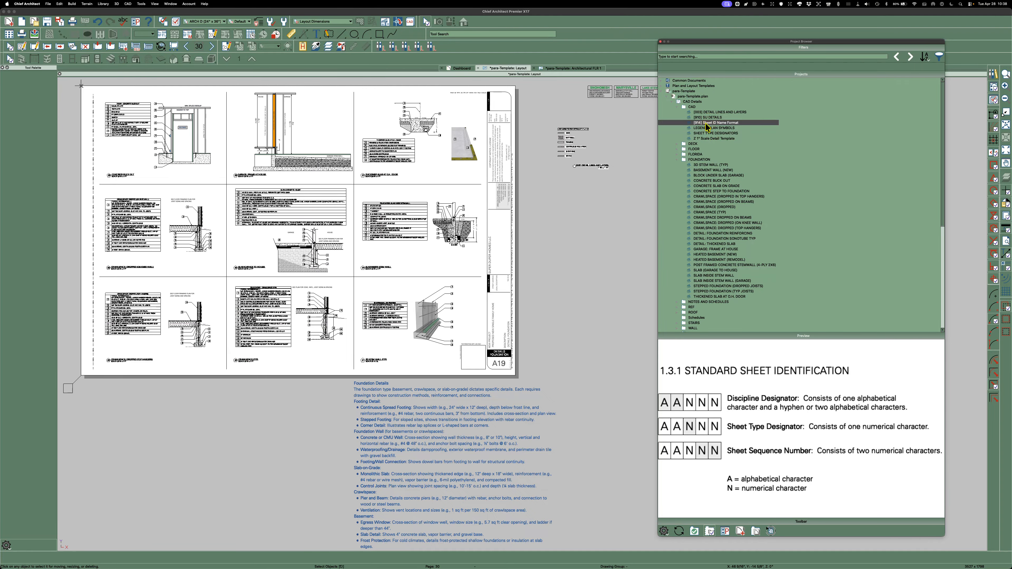
double_click(707, 123)
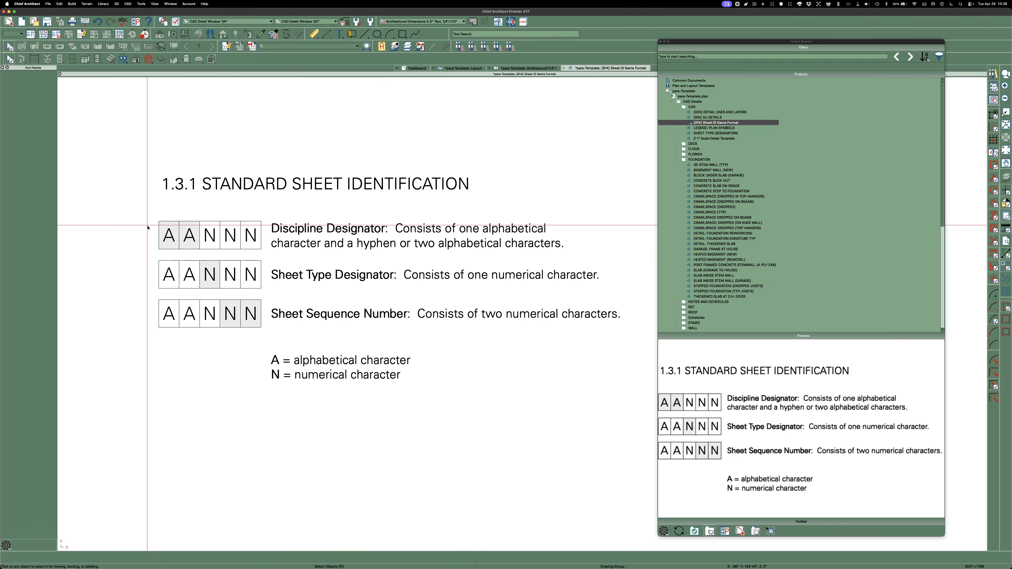
scroll(147, 227, down, 1)
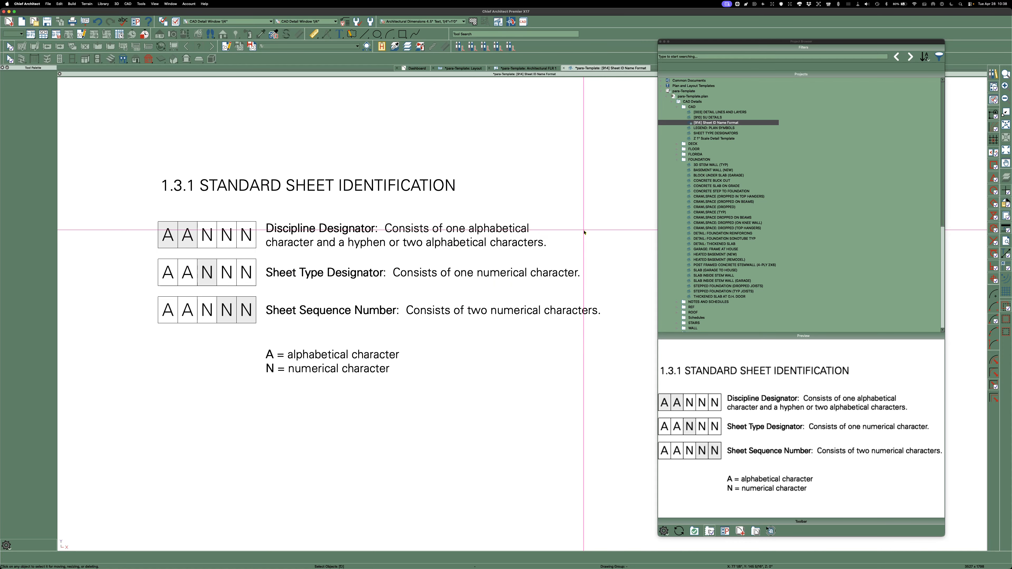
Step: Open the SHEET TYPE DESIGNATORS CAD detail and read through its numbered sheet types
click(715, 133)
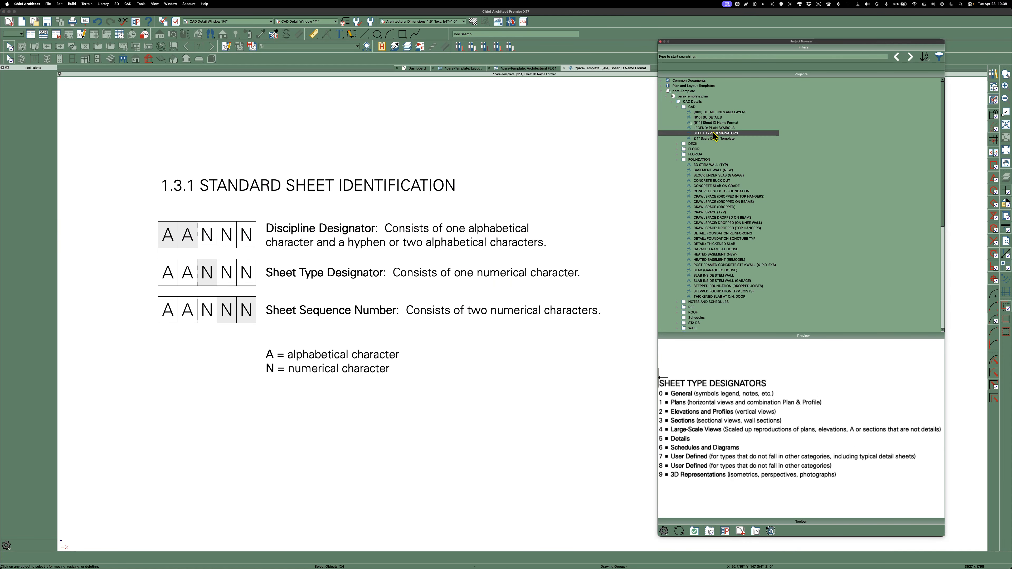
double_click(713, 133)
scroll(204, 209, down, 4)
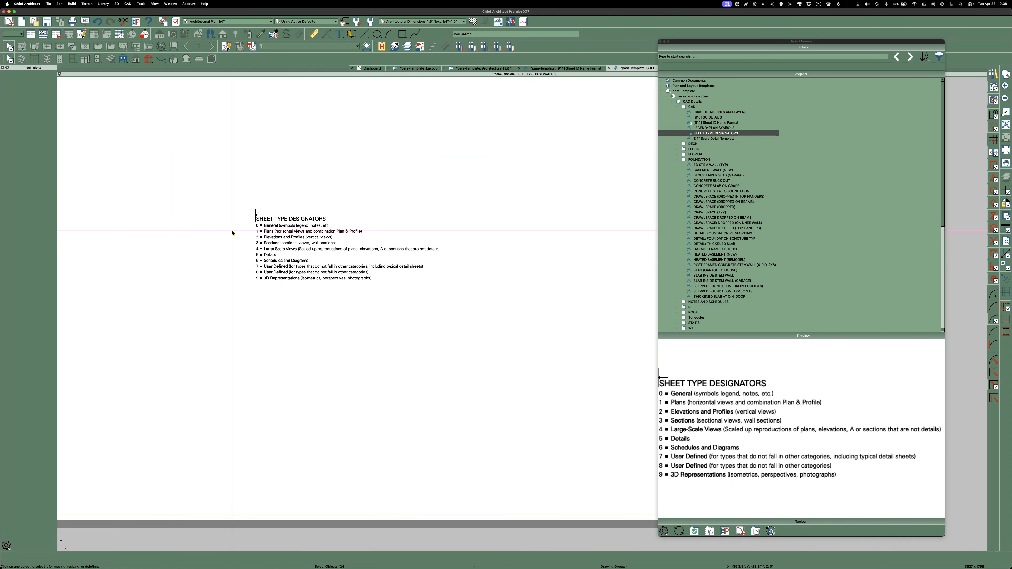
scroll(326, 235, up, 1)
scroll(273, 235, up, 4)
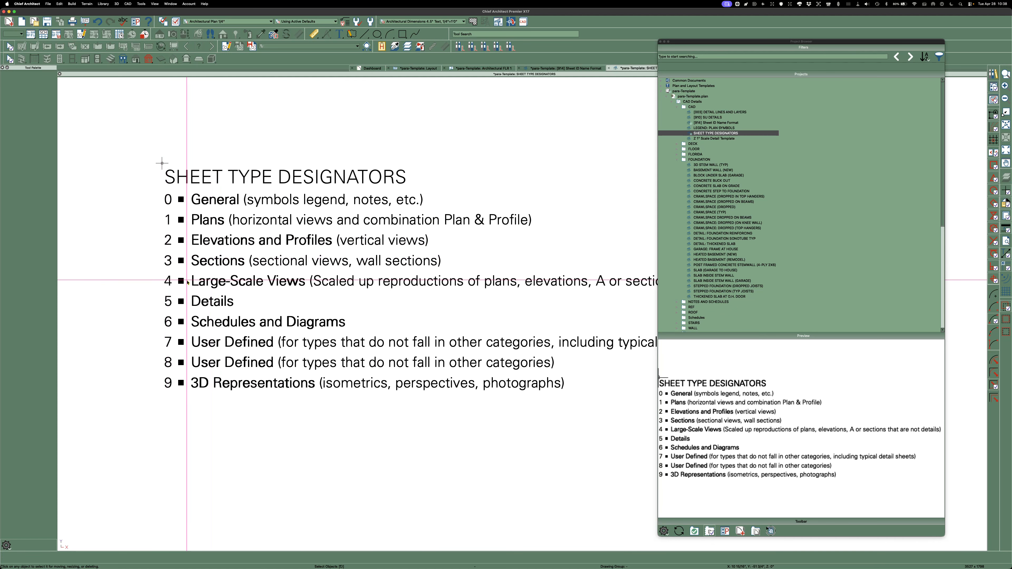
scroll(175, 375, down, 2)
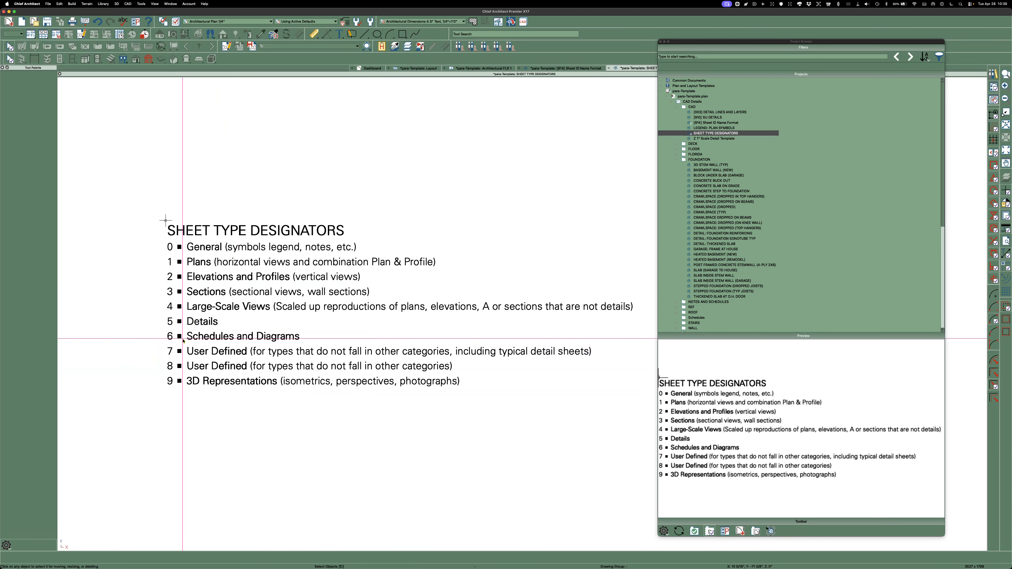
scroll(166, 338, up, 4)
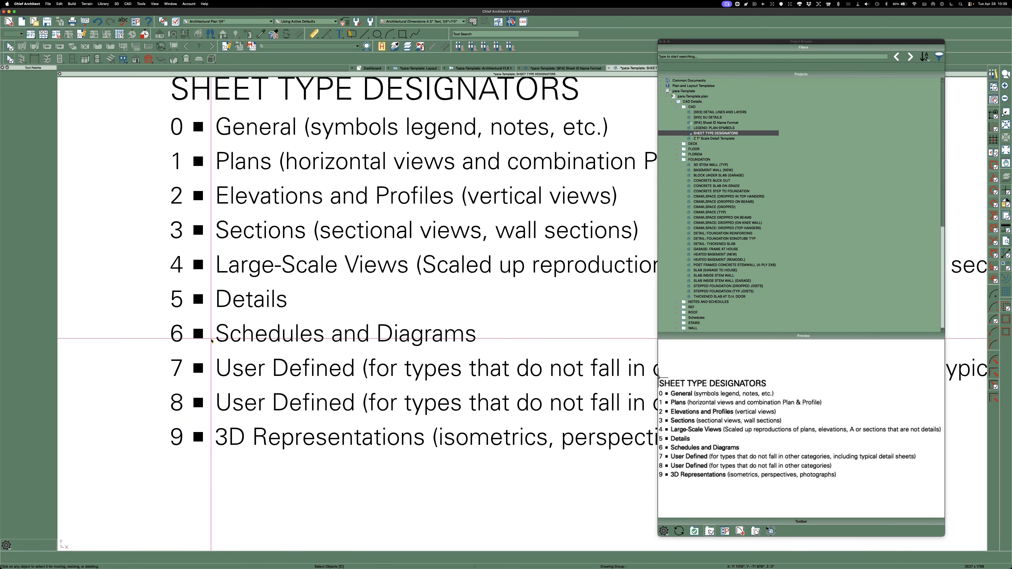
scroll(359, 353, down, 4)
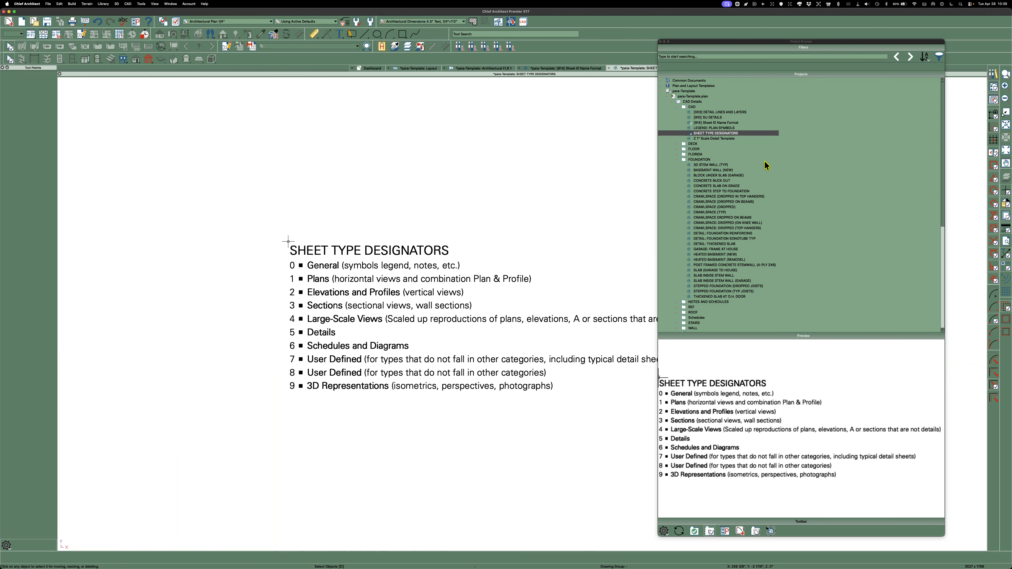
Step: Preview the 1" Scale Detail Template and DETAIL LINES AND LAYERS details, and close both open CAD detail views
click(717, 139)
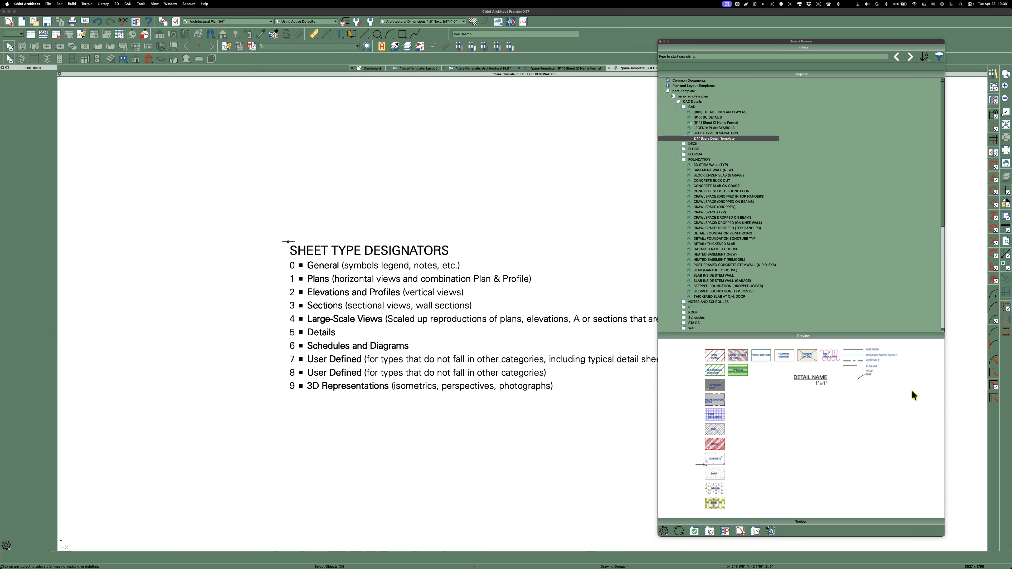
click(702, 118)
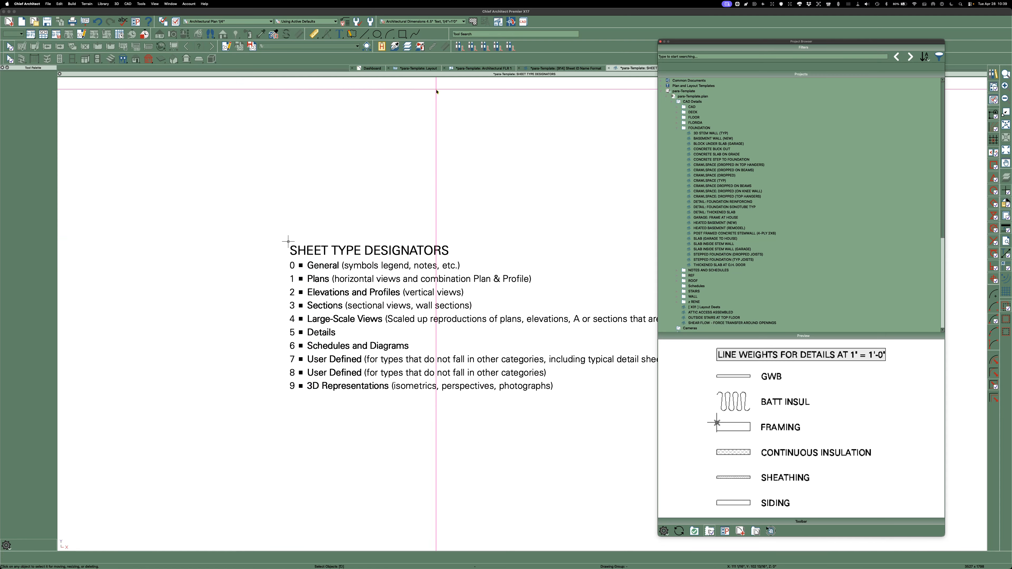
click(610, 70)
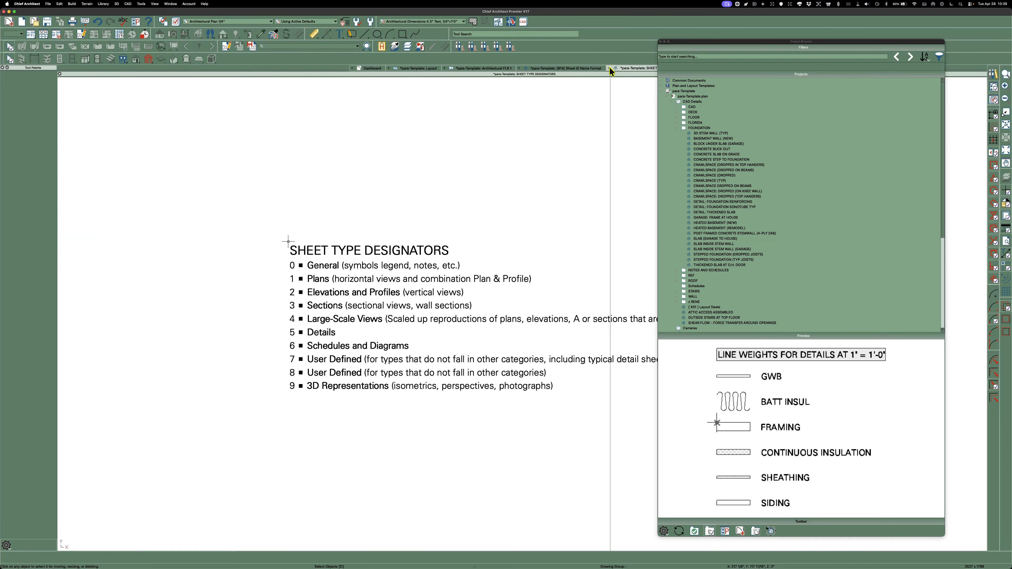
click(609, 68)
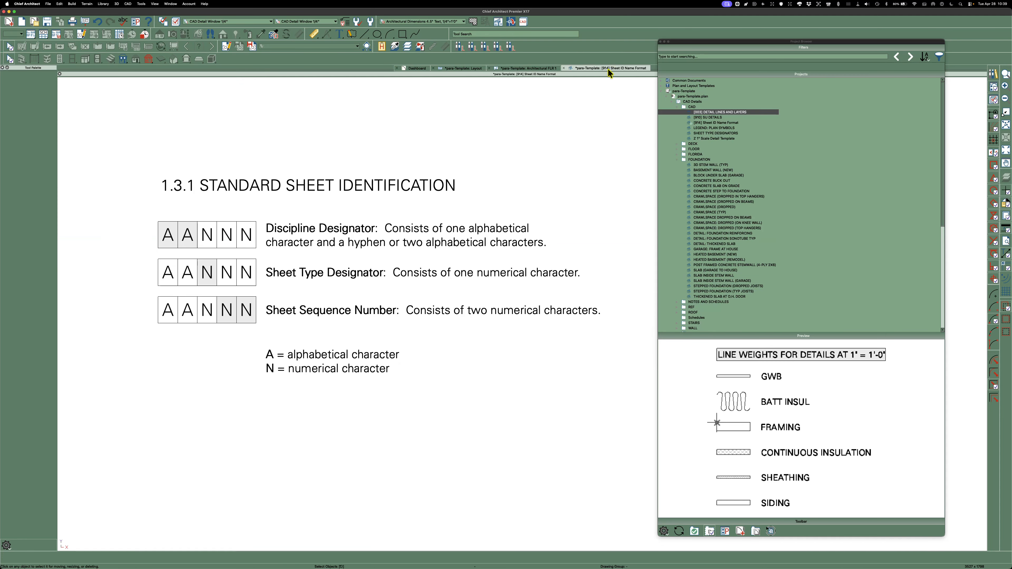
click(564, 68)
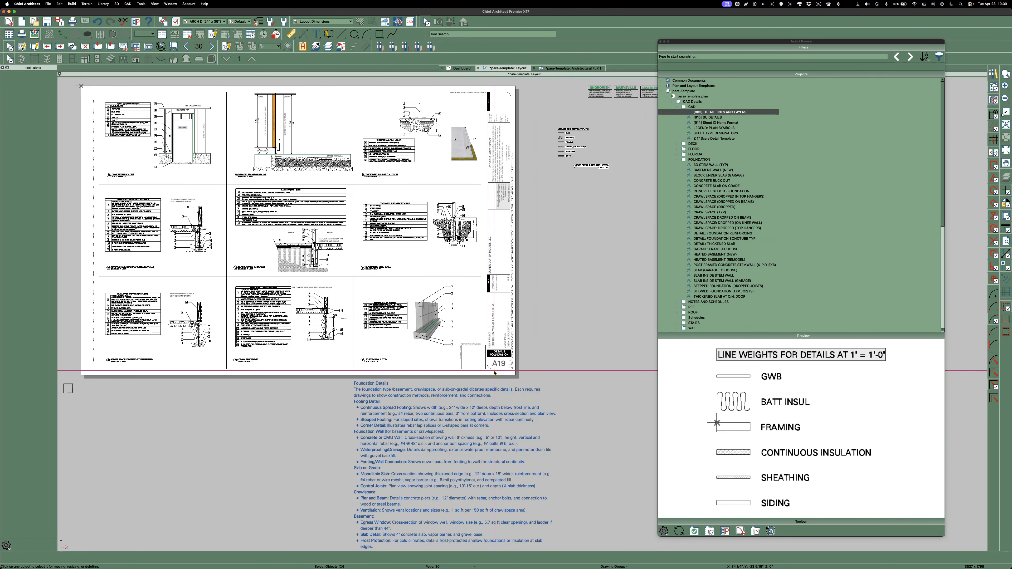
Step: Change page 30's label to A4.1 in its page specification and check the sheet number in the title block
scroll(495, 370, up, 2)
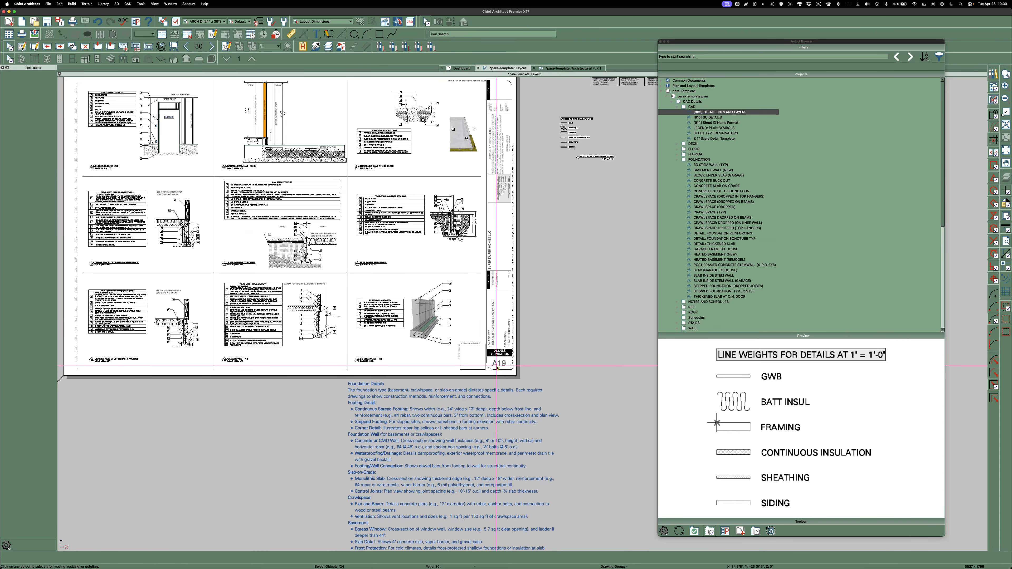
click(22, 46)
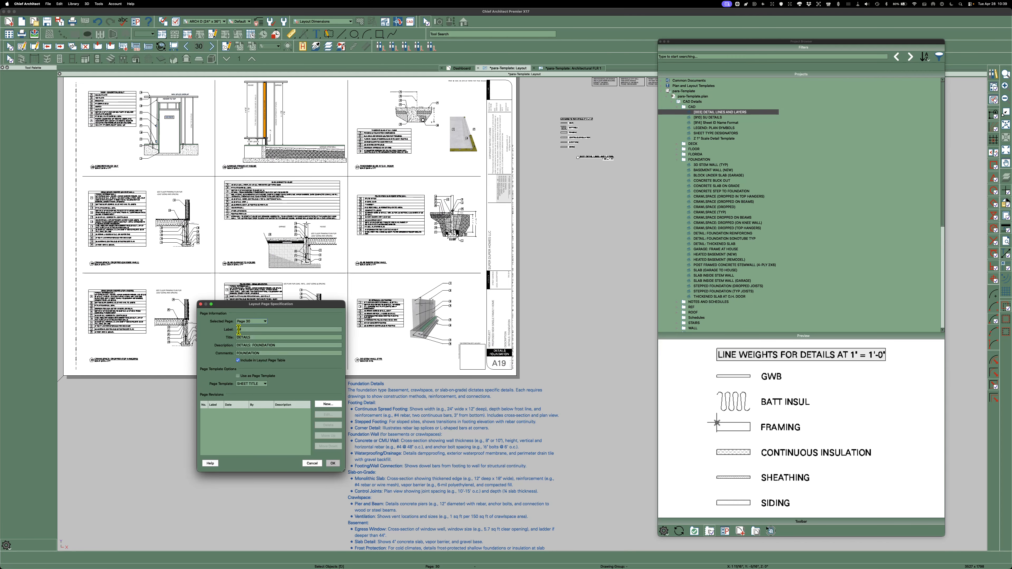
drag(240, 329, 279, 356)
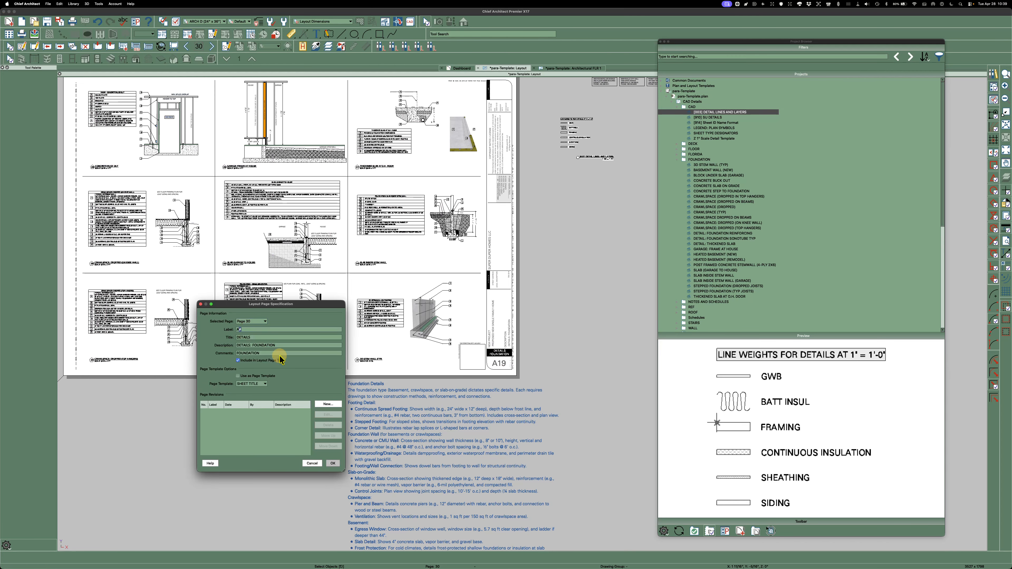
click(247, 329)
click(332, 464)
scroll(478, 382, up, 3)
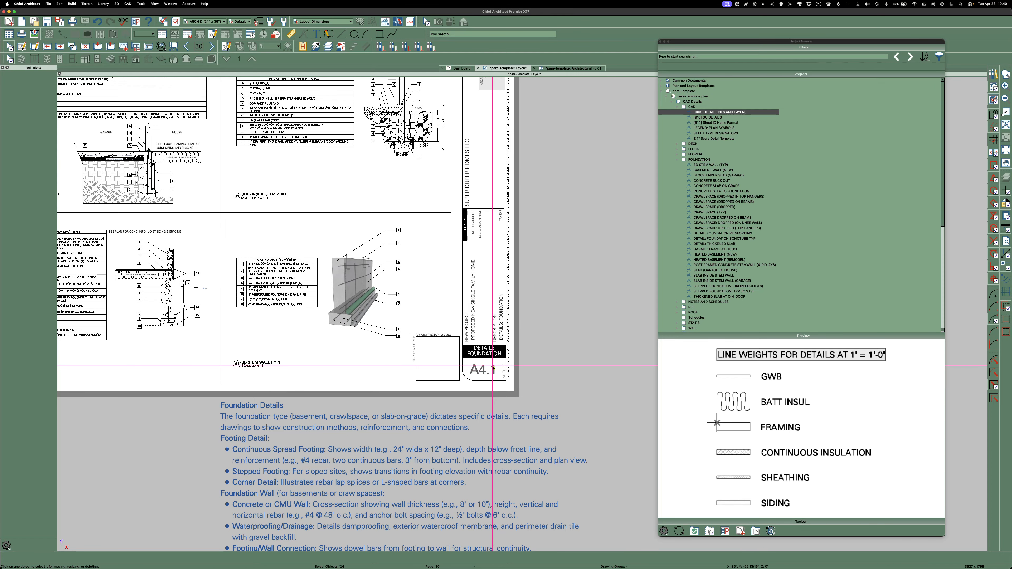
scroll(496, 370, down, 4)
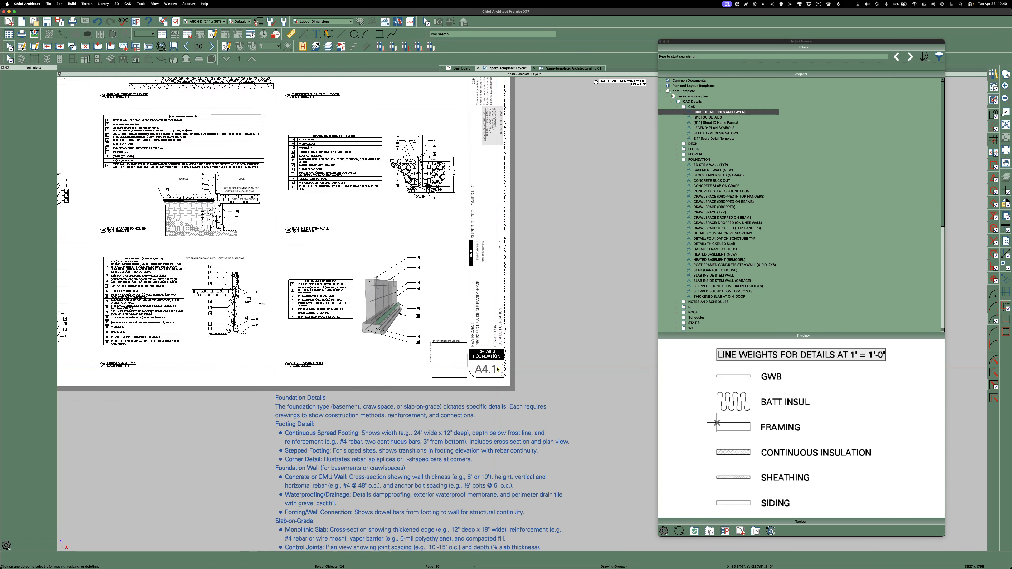
Step: Set page 30's label back to the automatic A# numbering in its page specification
click(60, 24)
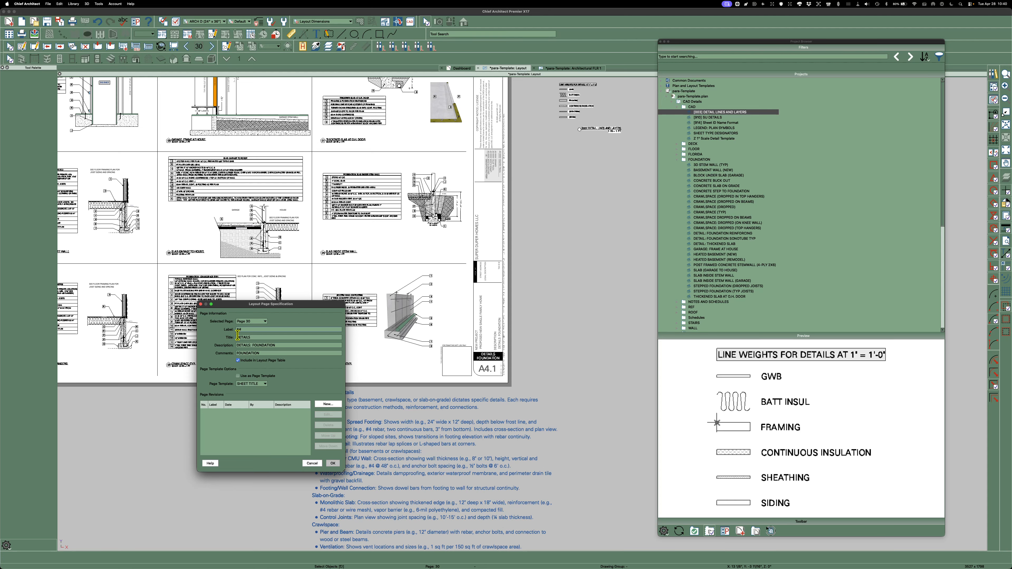
click(331, 463)
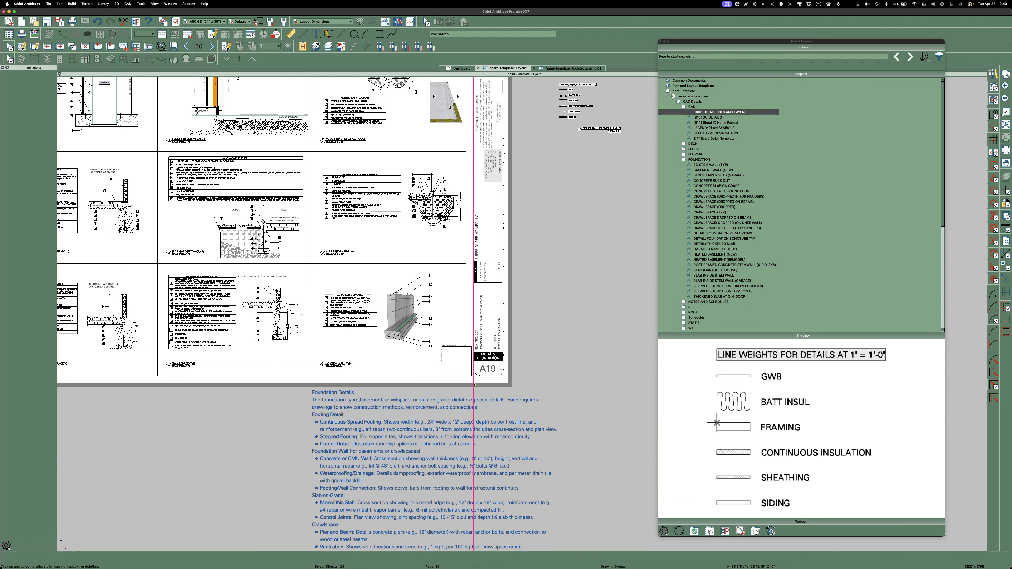
scroll(460, 352, down, 2)
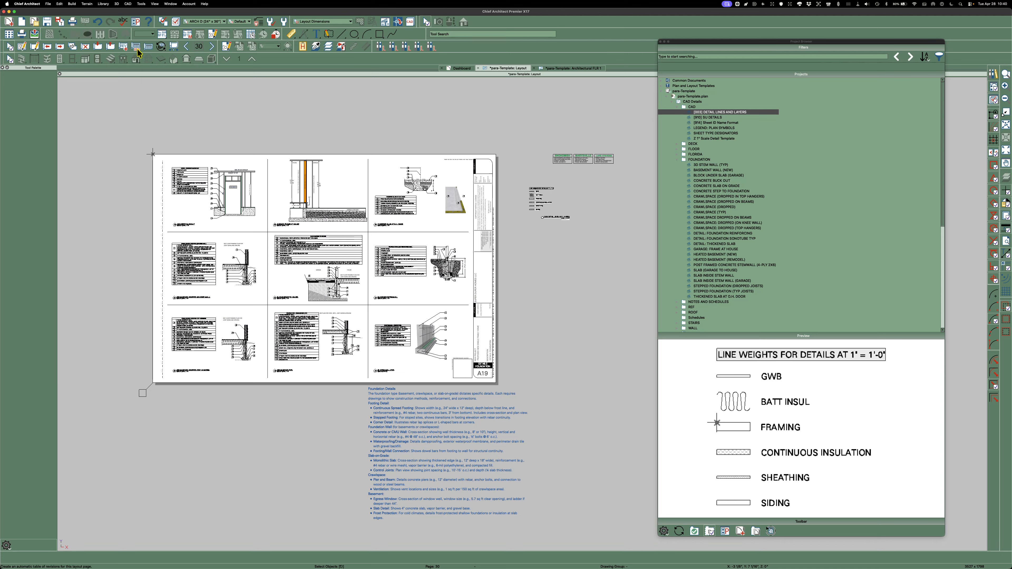
Step: Review page 31's label, title and description in its page specification, and inspect them in the sheet's title block
click(213, 46)
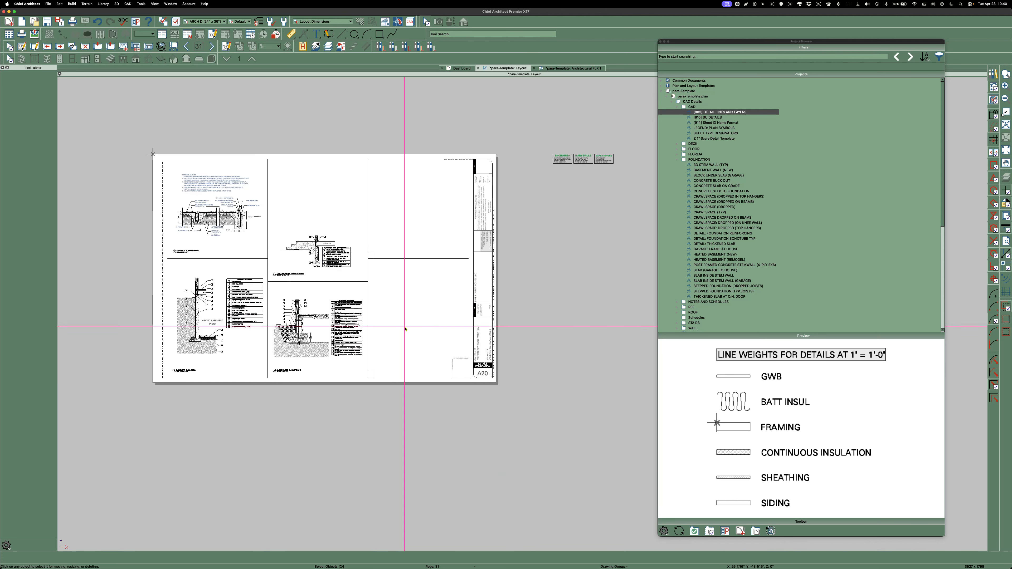
click(22, 47)
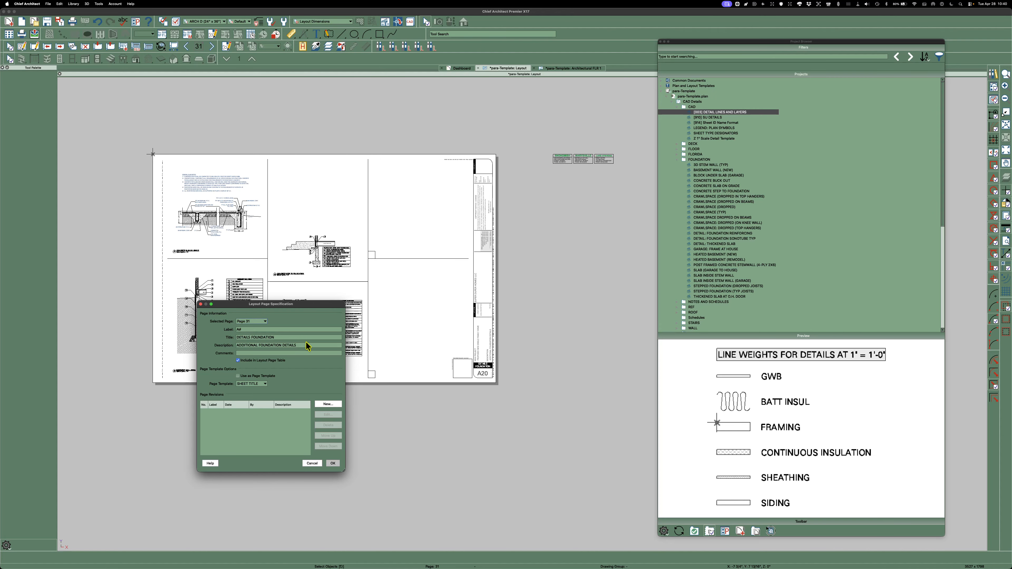
click(333, 464)
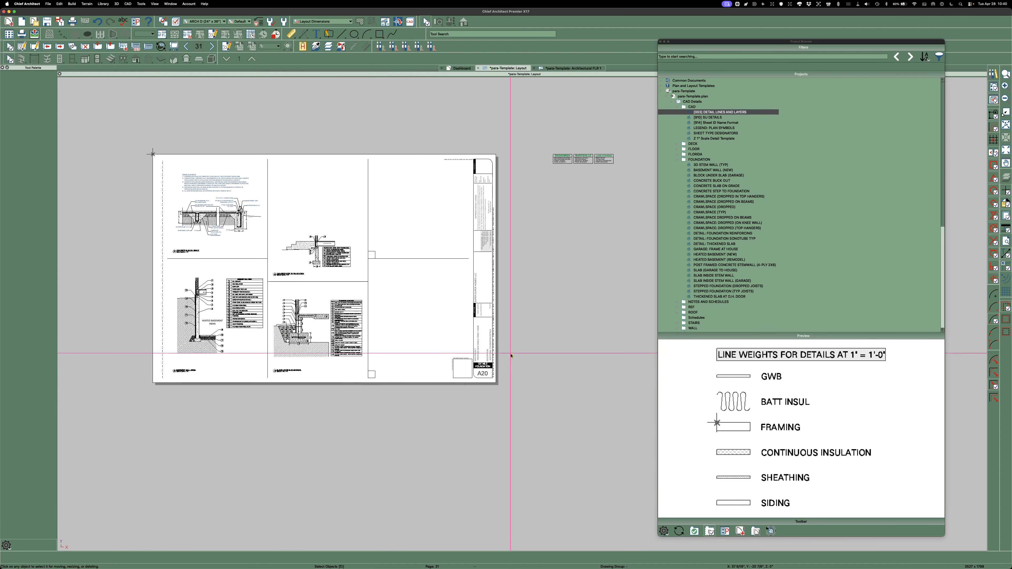
scroll(506, 355, up, 5)
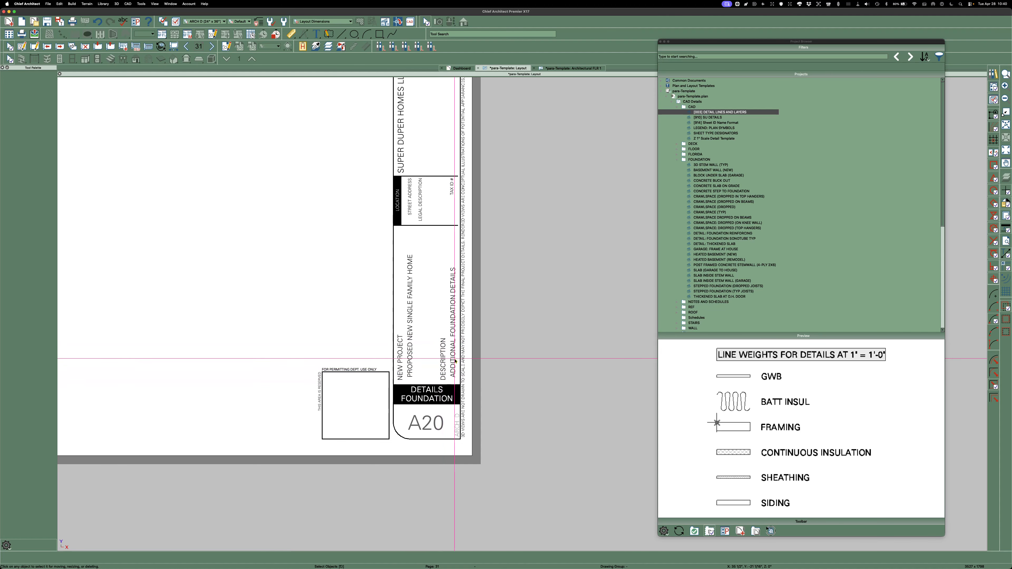
scroll(530, 393, down, 3)
scroll(529, 393, up, 3)
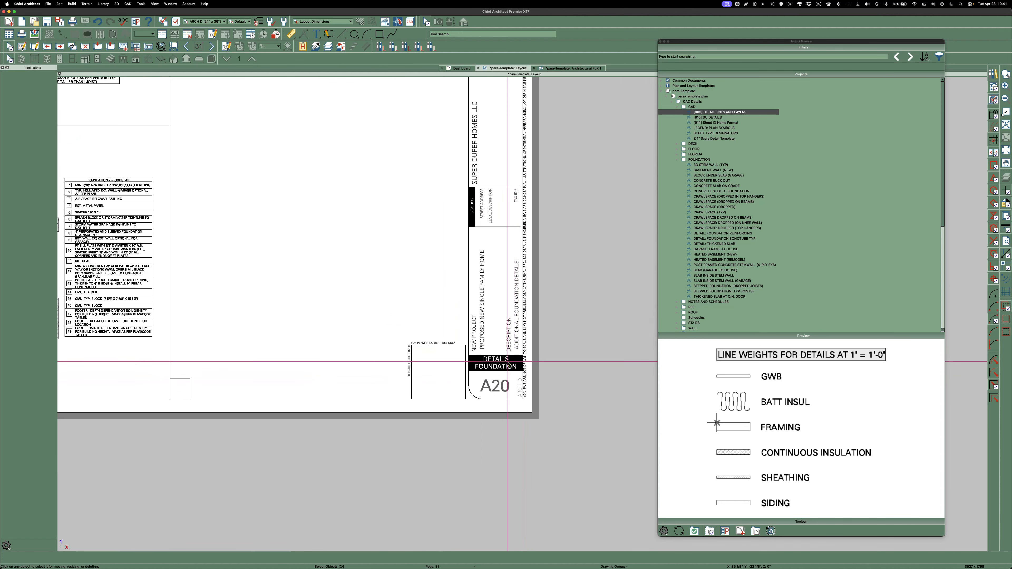
Step: Browse the floor, wall and typical detail sheets on layout pages 32 through 35
click(211, 46)
scroll(506, 396, down, 3)
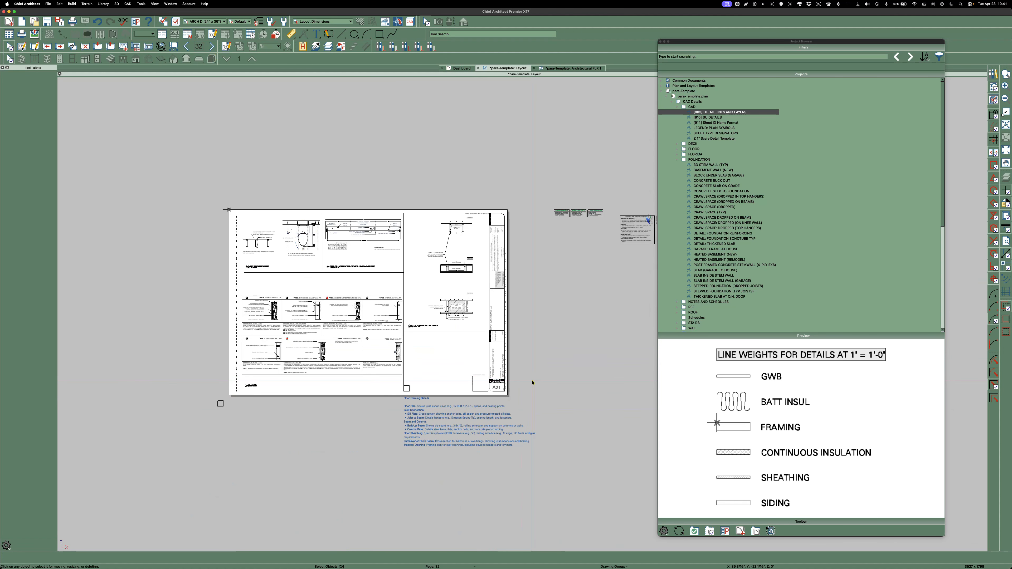
scroll(500, 394, up, 3)
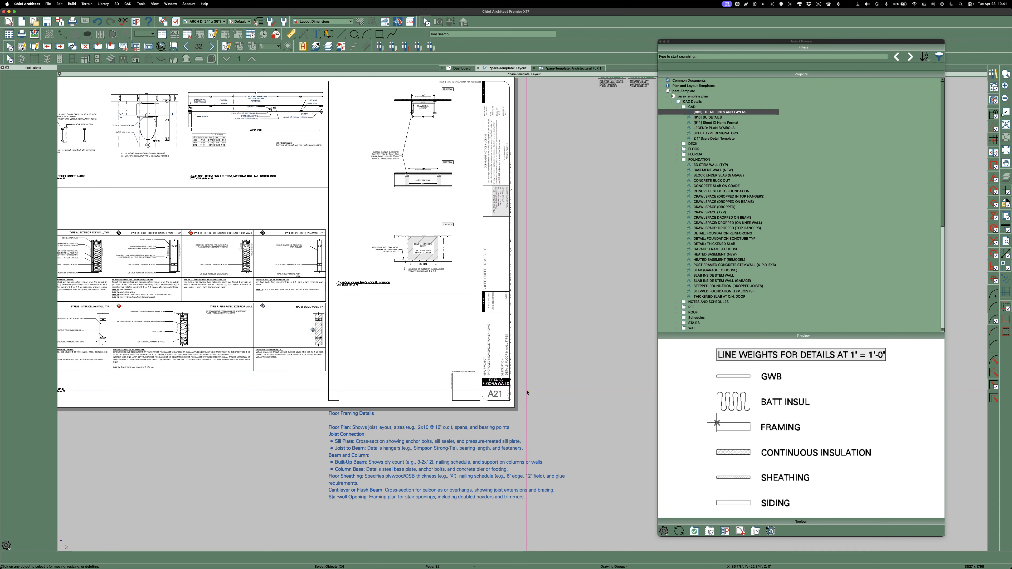
scroll(553, 394, down, 2)
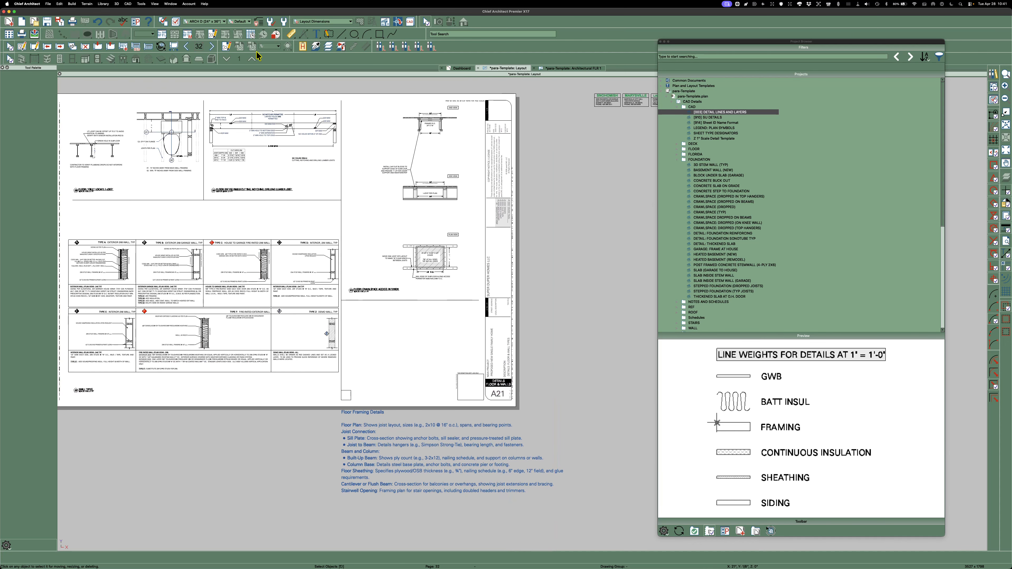
click(214, 49)
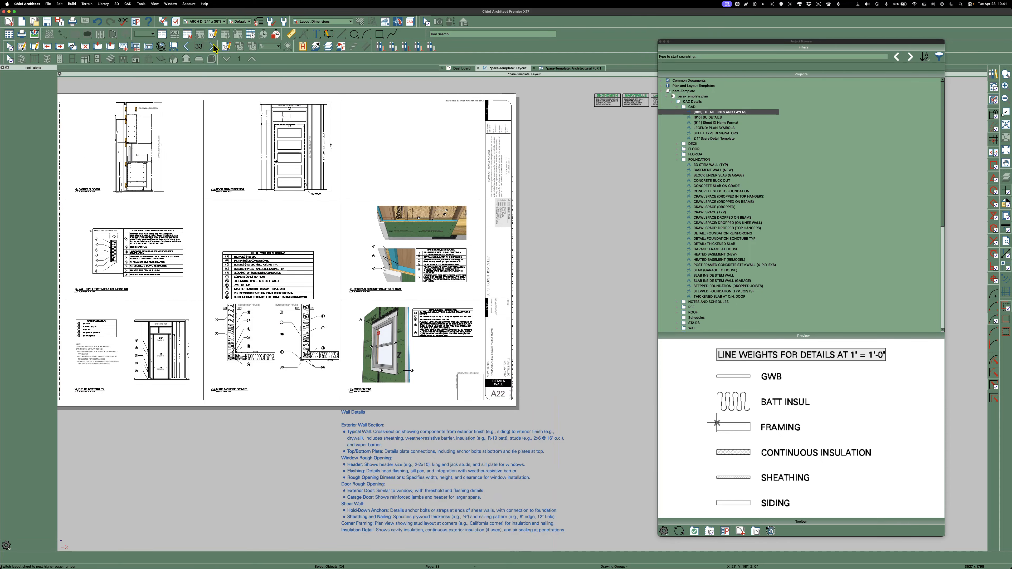
click(214, 48)
click(214, 48)
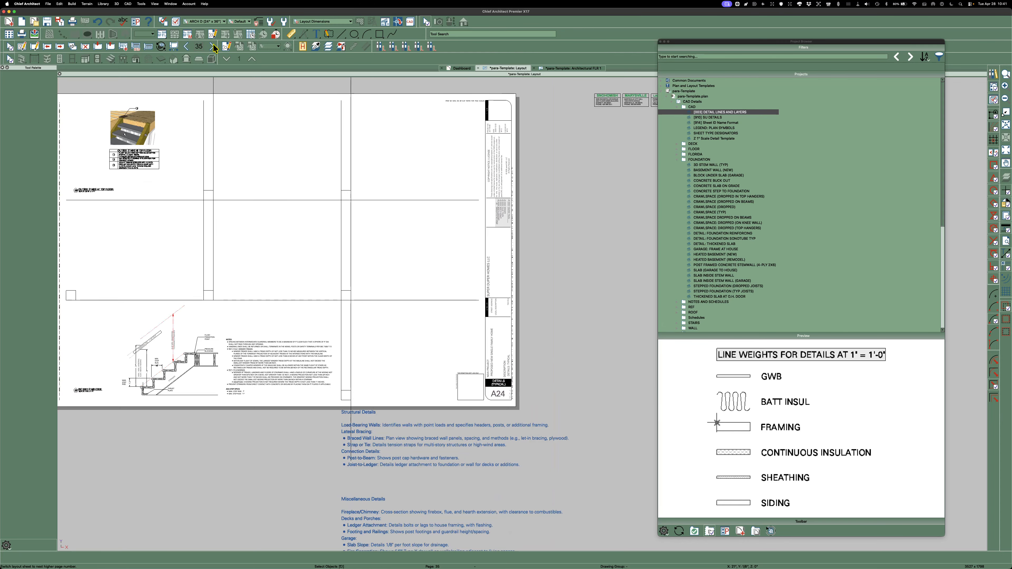
Step: Examine the stair details on page 35, including the outside stairs at top floor detail and its note schedule
scroll(577, 279, down, 3)
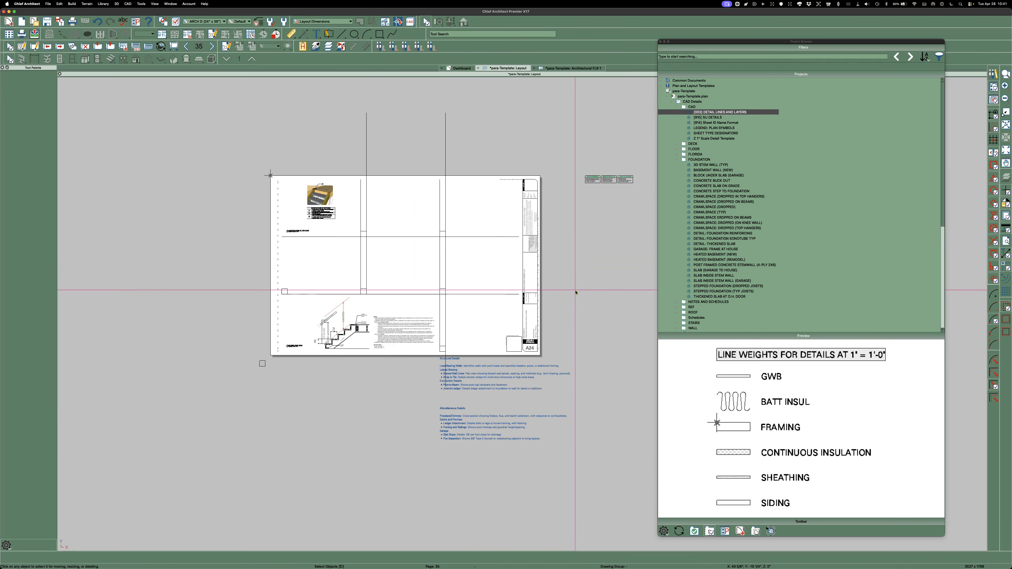
scroll(315, 242, up, 2)
scroll(317, 174, up, 2)
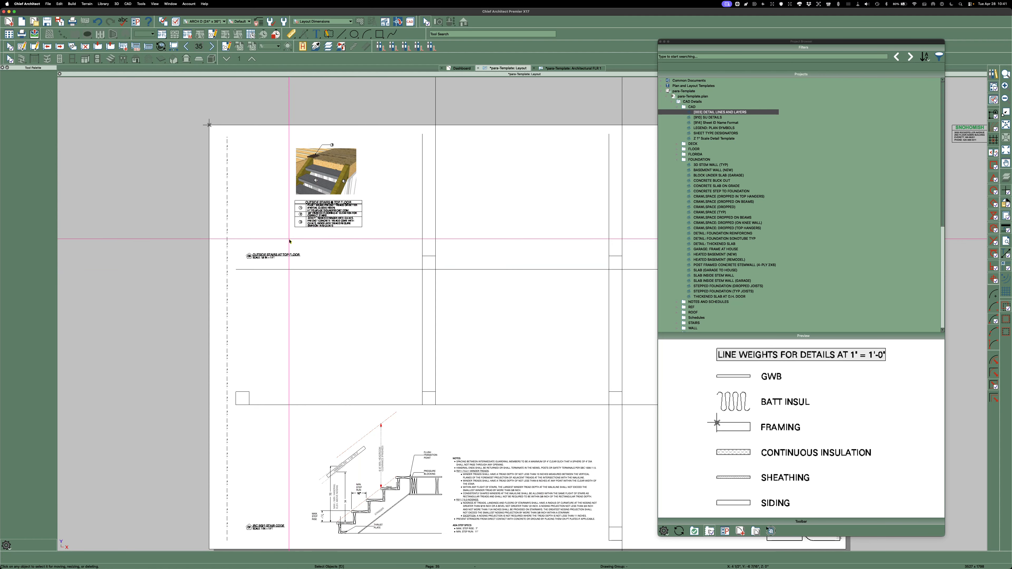
scroll(263, 258, up, 3)
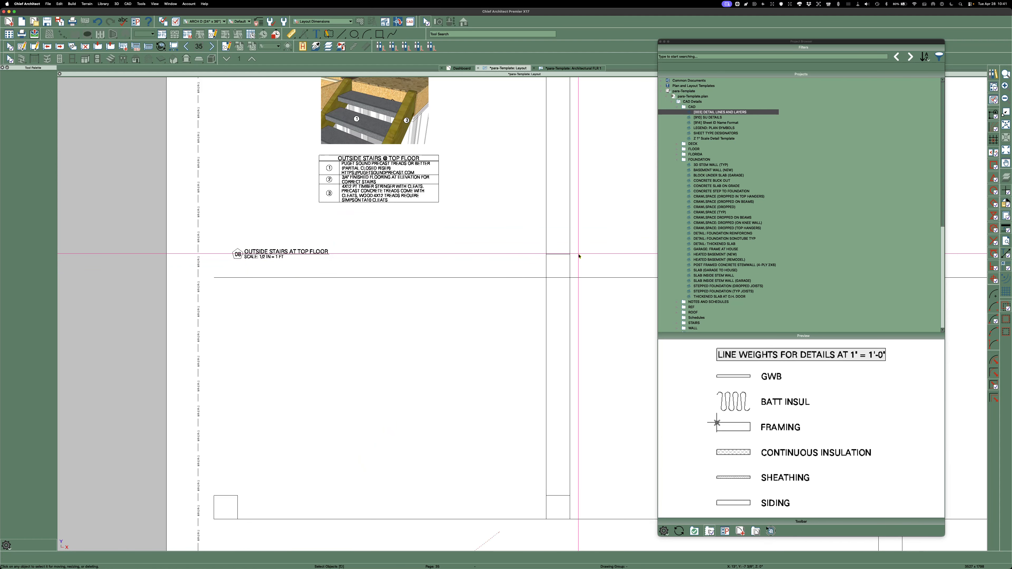
scroll(256, 259, down, 5)
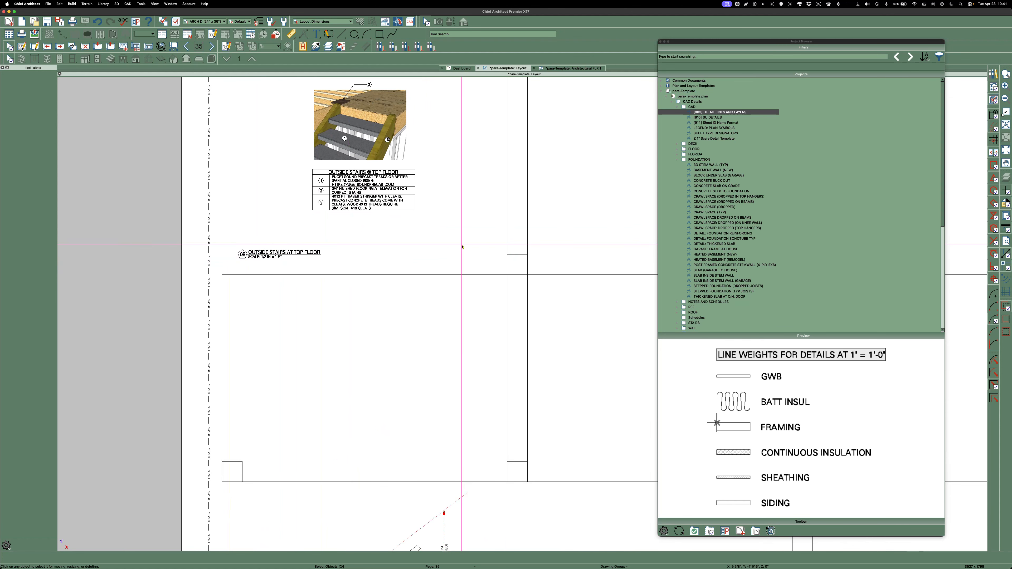
Step: Open the DETAIL: FOUNDATION SONOTUBE TYP CAD detail from the Foundation folder and look over its callouts
click(729, 239)
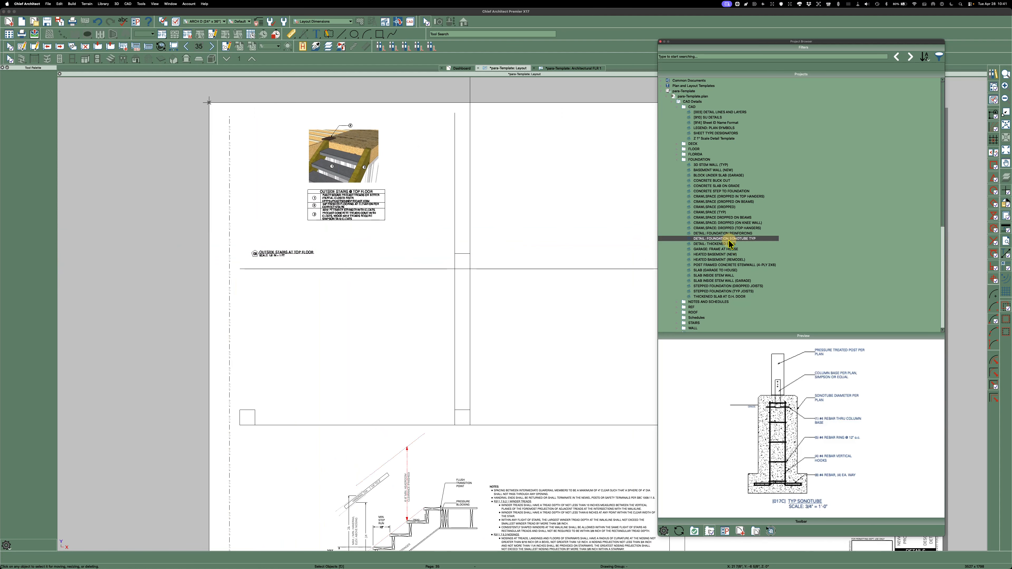
double_click(729, 239)
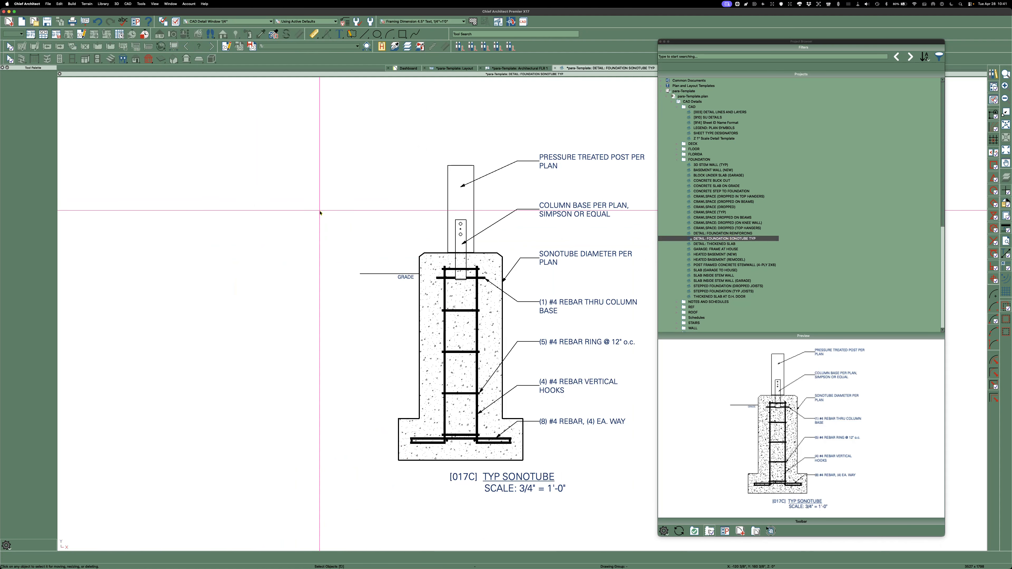
scroll(232, 226, down, 1)
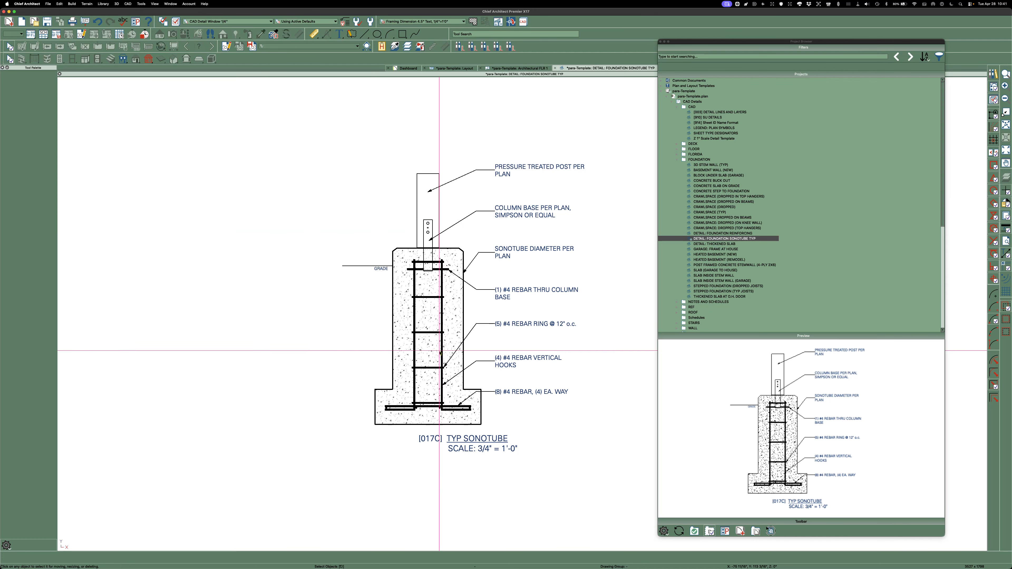
scroll(106, 276, down, 3)
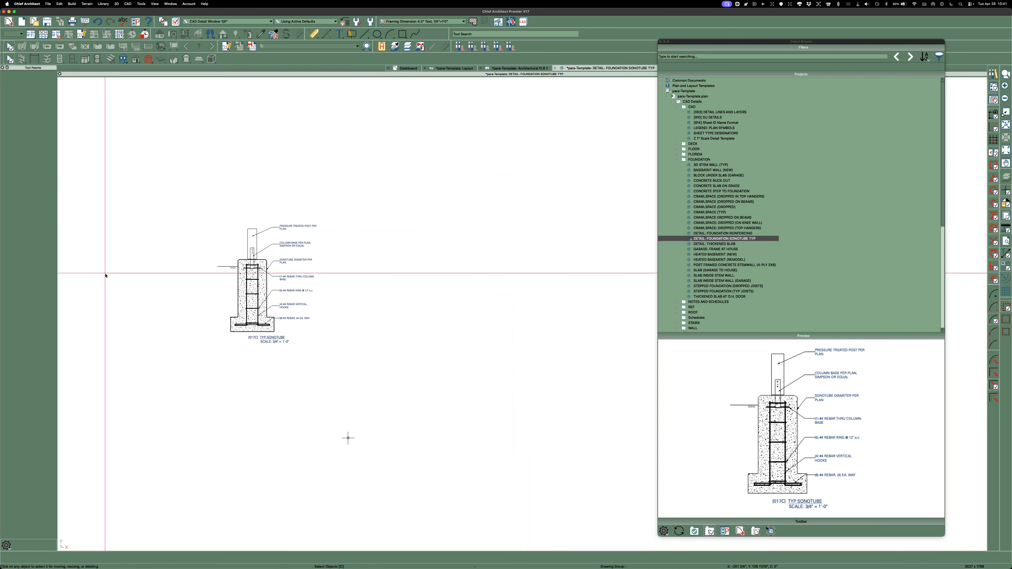
scroll(284, 252, up, 1)
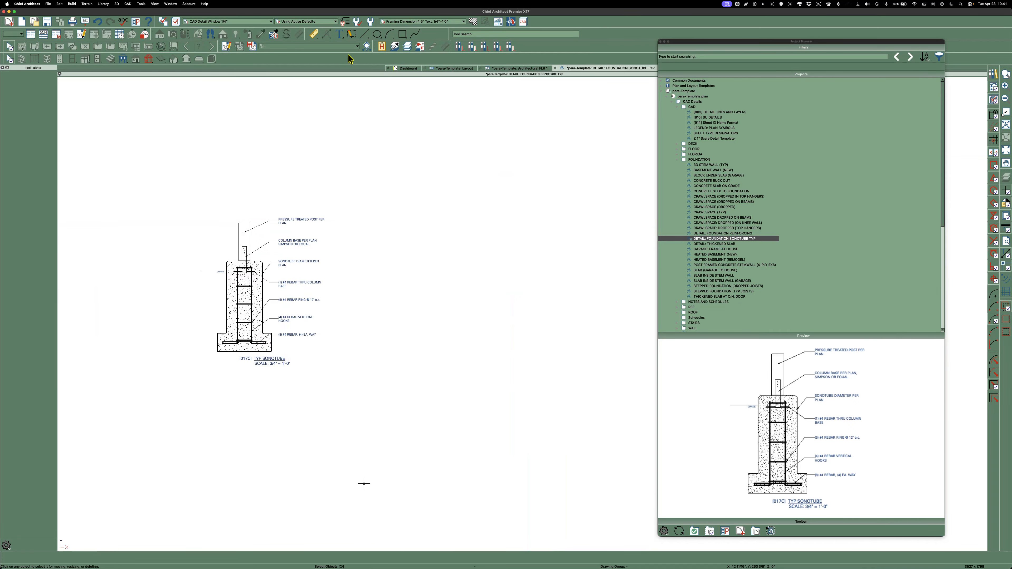
Step: Place a new note beside the sonotube foundation detail
click(341, 36)
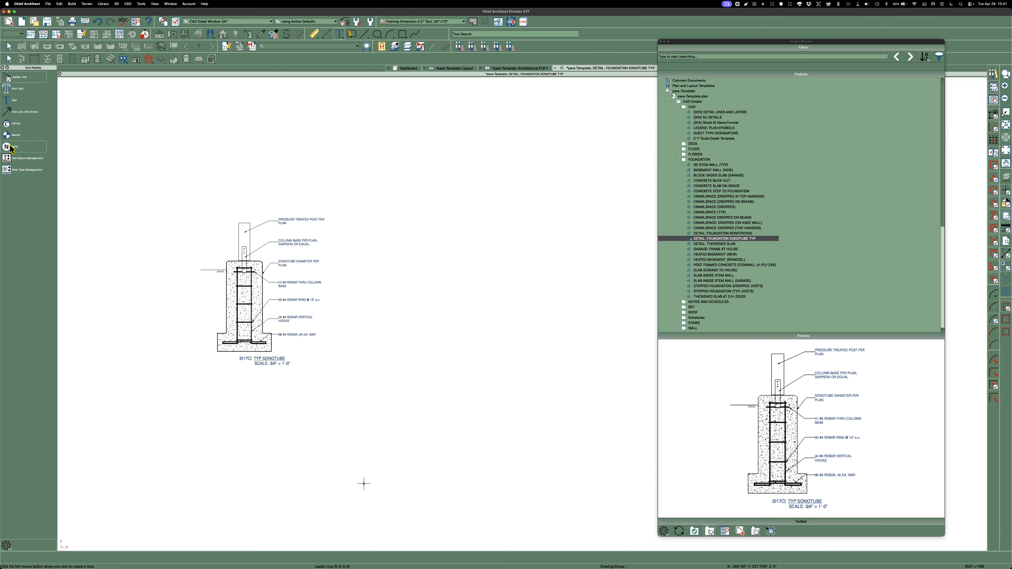
click(11, 148)
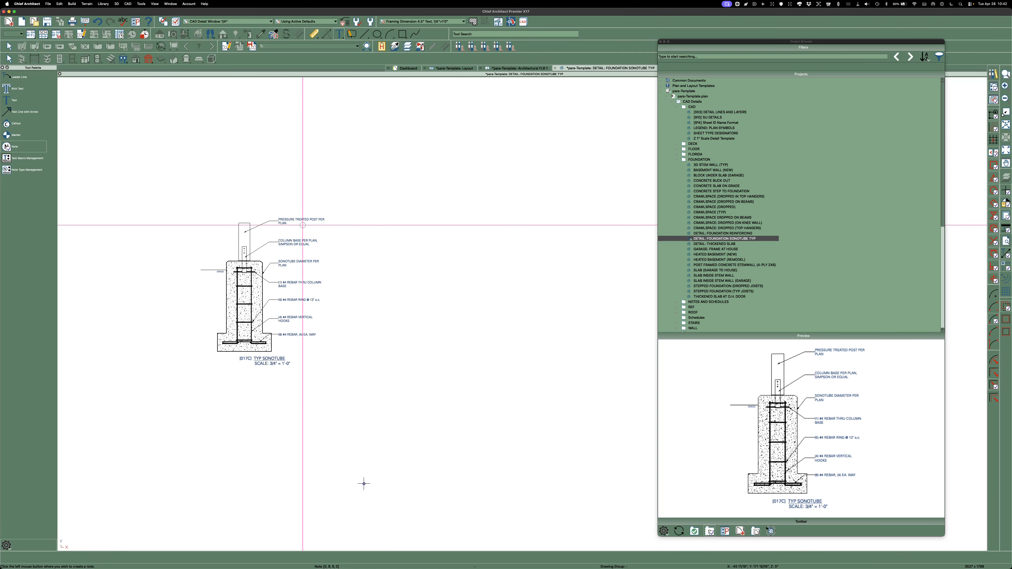
scroll(359, 230, up, 1)
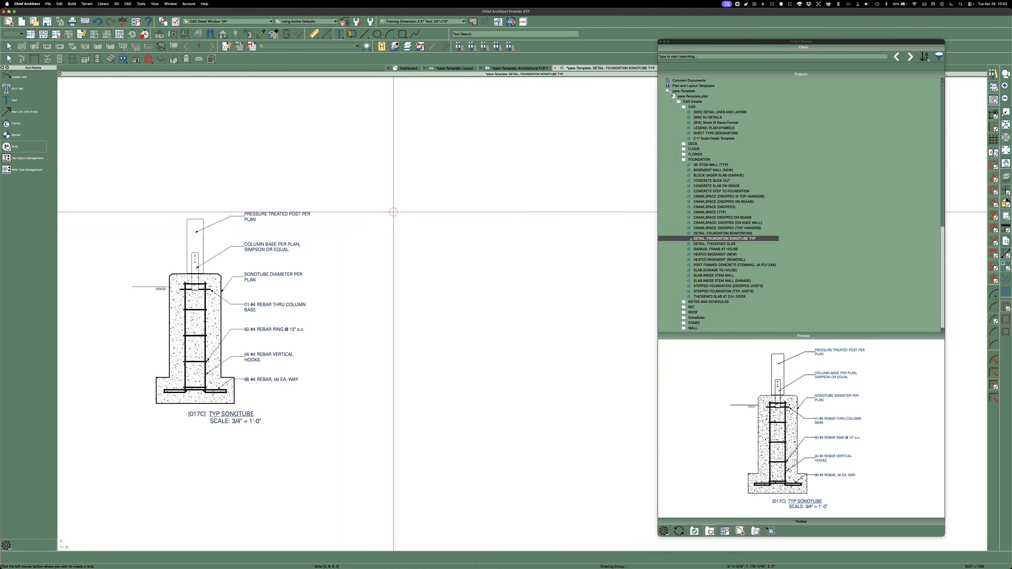
click(393, 212)
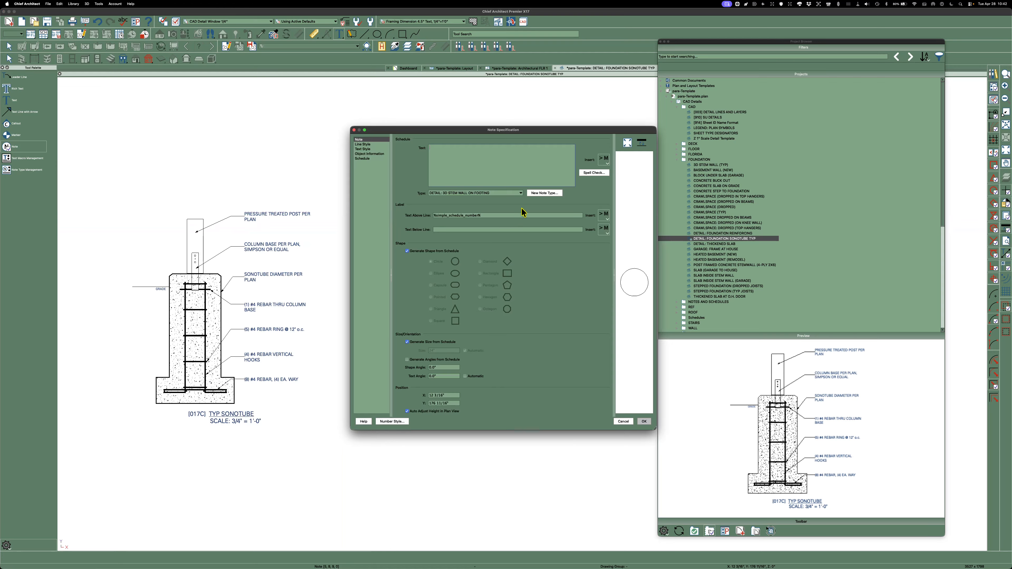
Step: Create a note type named CONCRETE PIER (SONOTUBE) TYP for the note and enter QWERTY as its text
click(543, 194)
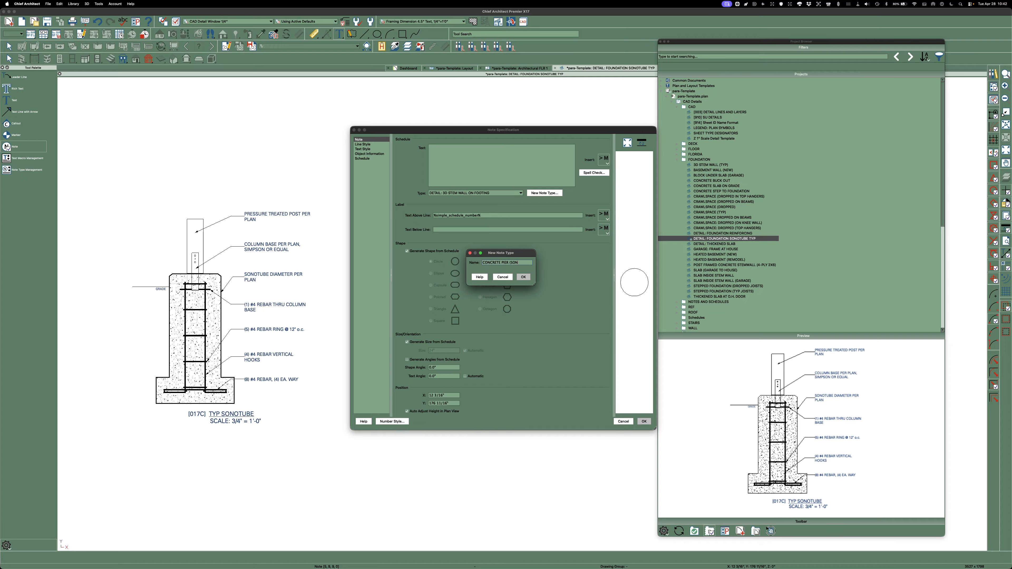
text(UBE) TYP)
click(523, 277)
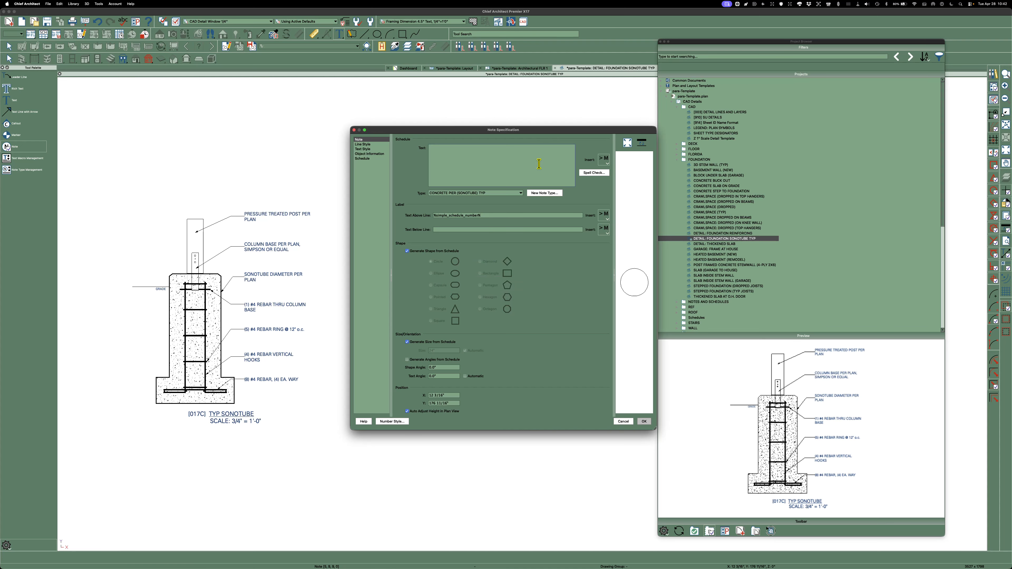
click(520, 193)
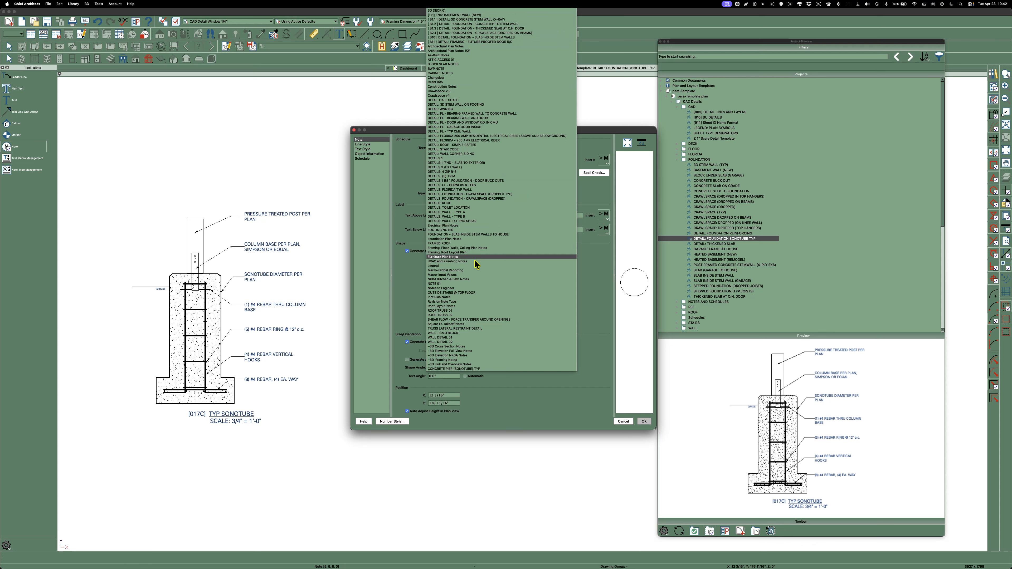
click(603, 299)
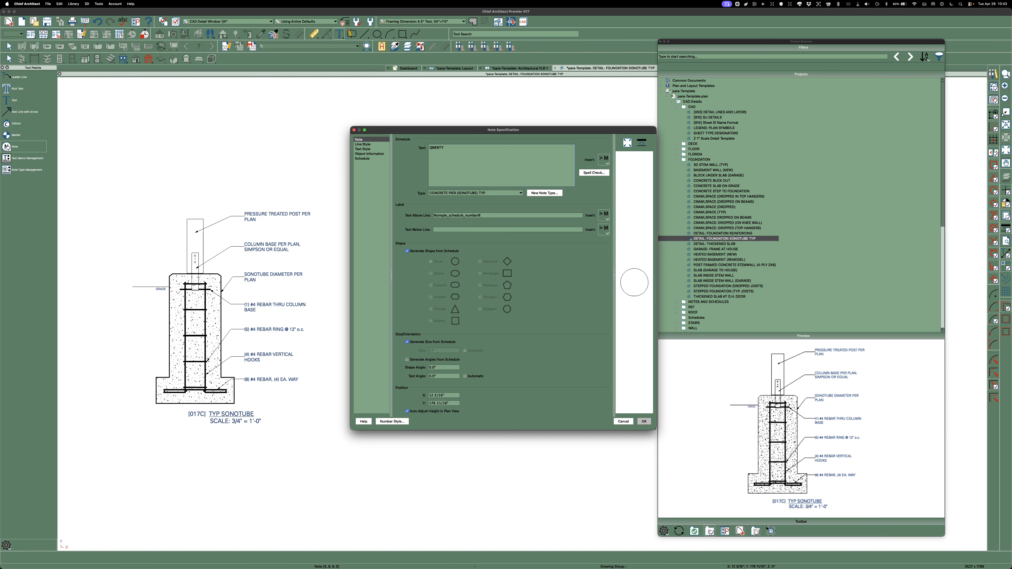
Step: Override the schedule-generated shape with a square for the note and change its outline weight
click(406, 251)
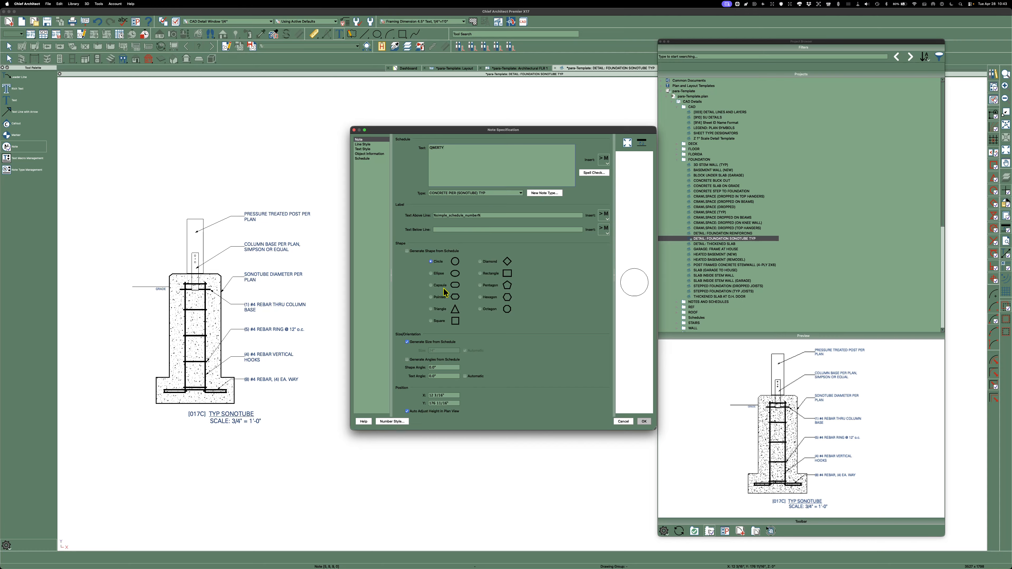
click(443, 320)
click(366, 144)
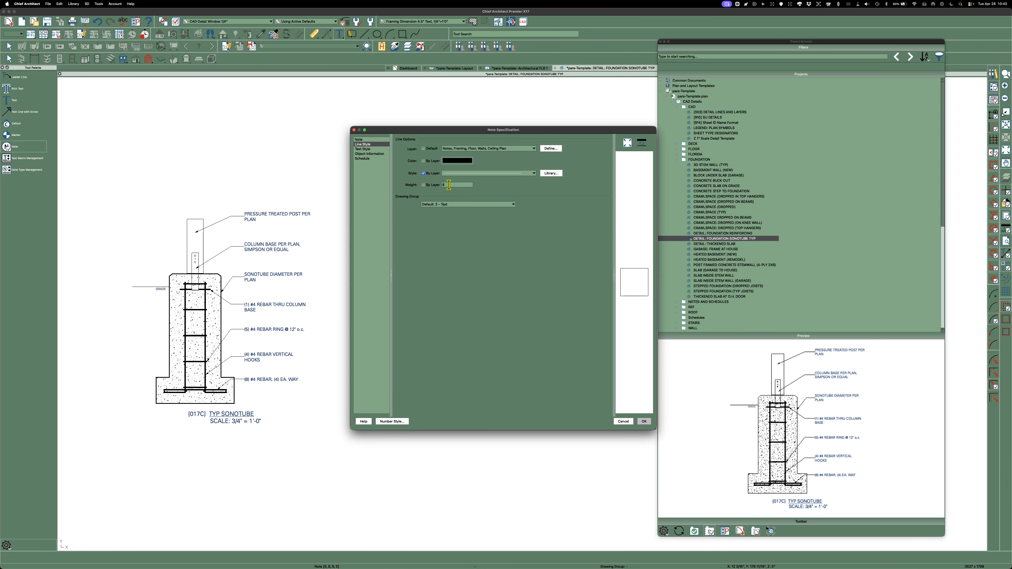
drag(449, 184, 438, 181)
Step: Assign the 3/32" @ 3/4"=1'0" text style to the note
click(363, 149)
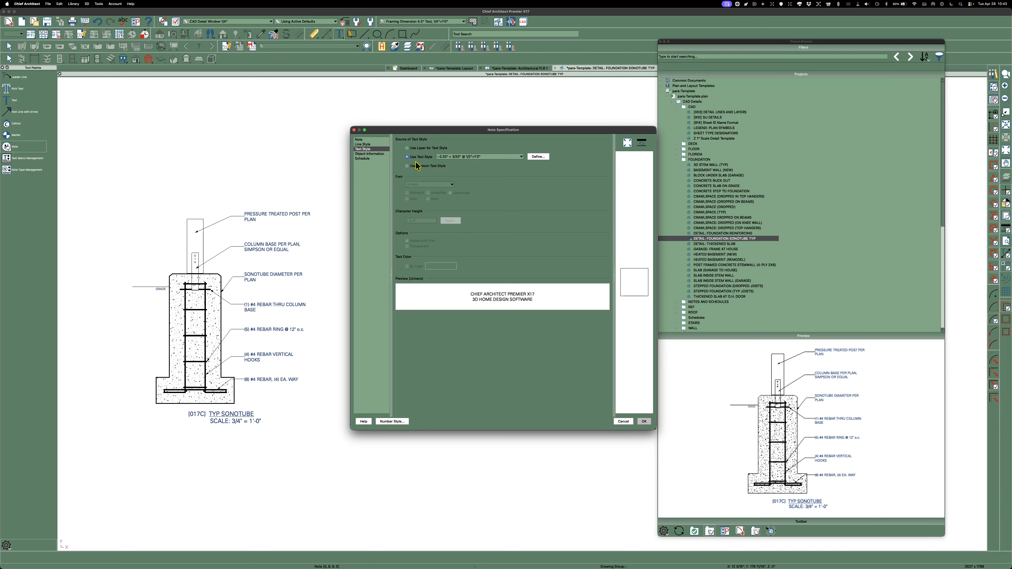
click(490, 157)
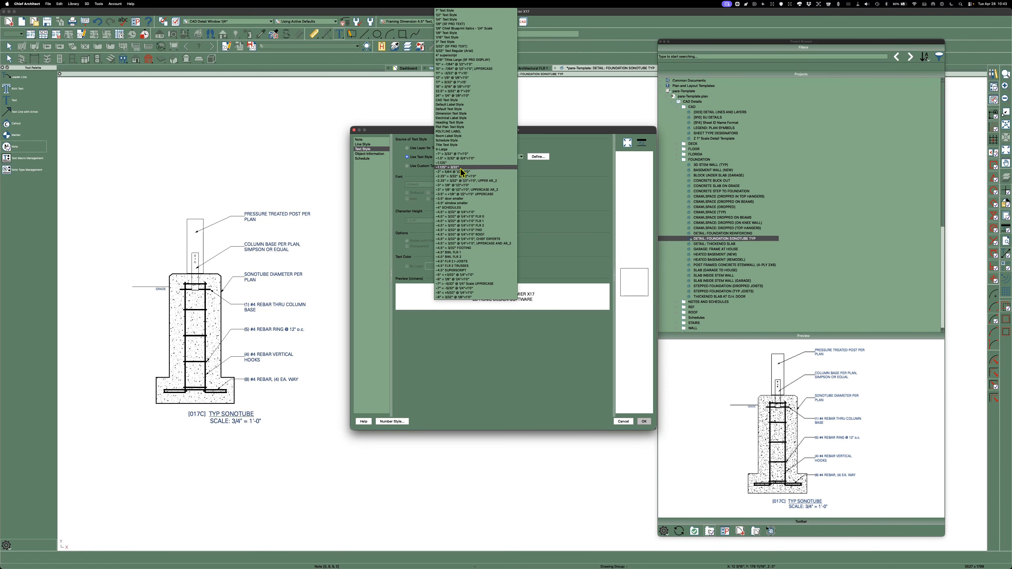
click(451, 159)
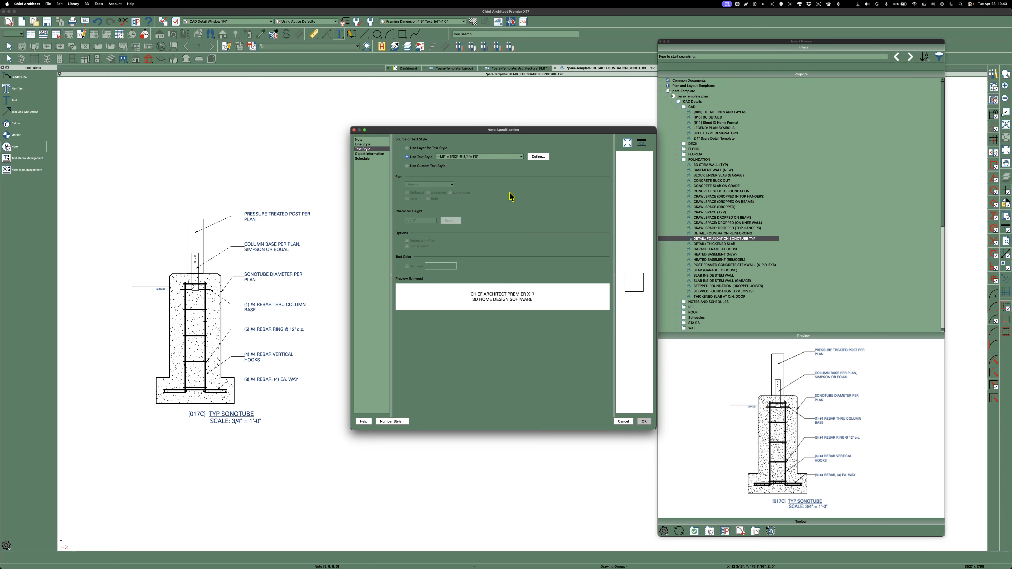
Step: Include the note in the CONCRETE PIER (SONOTUBE) TYP schedule category instead of DETAIL: 3D STEM WALL ON FOOTING and accept the note
click(363, 153)
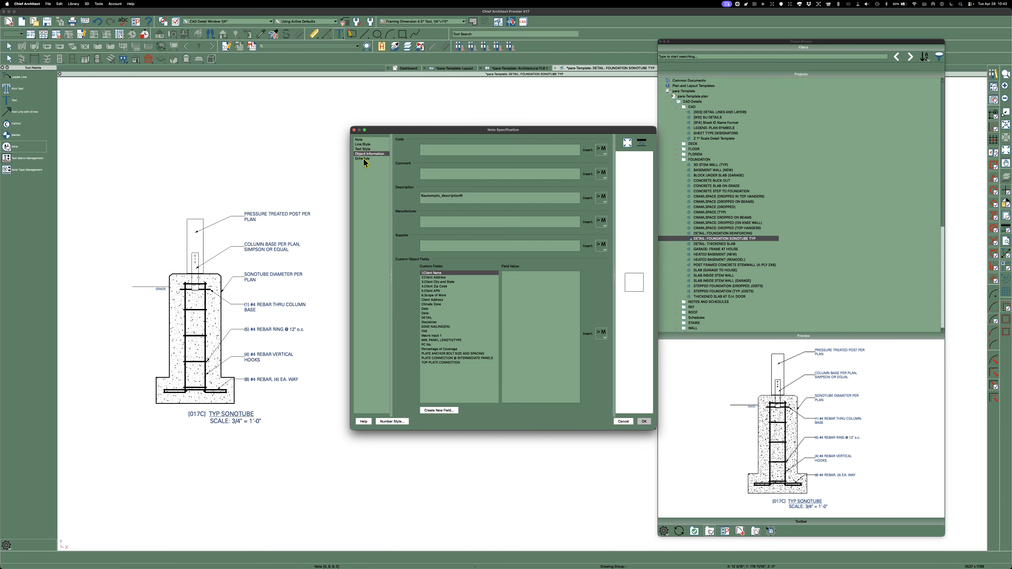
click(364, 159)
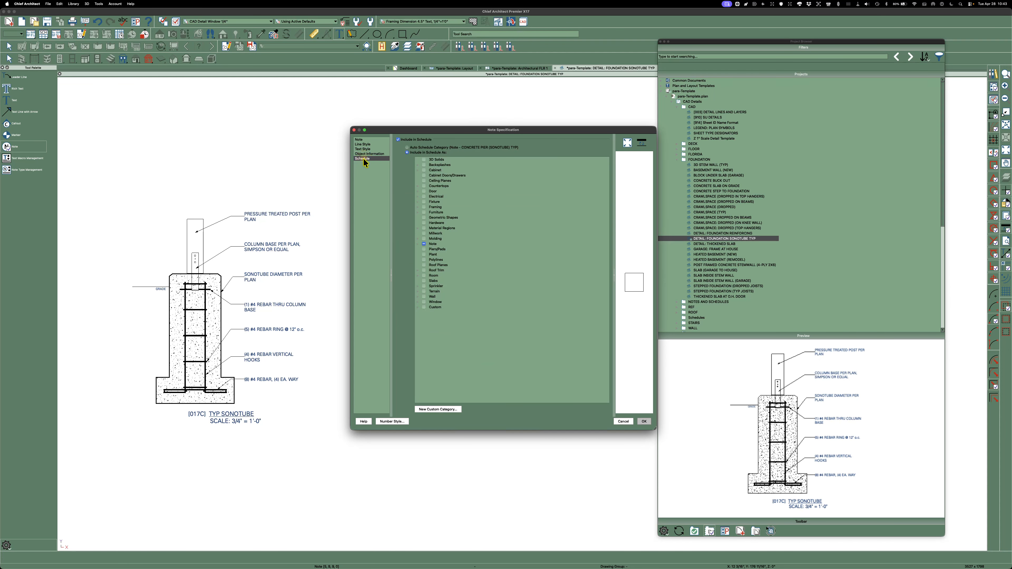
click(418, 244)
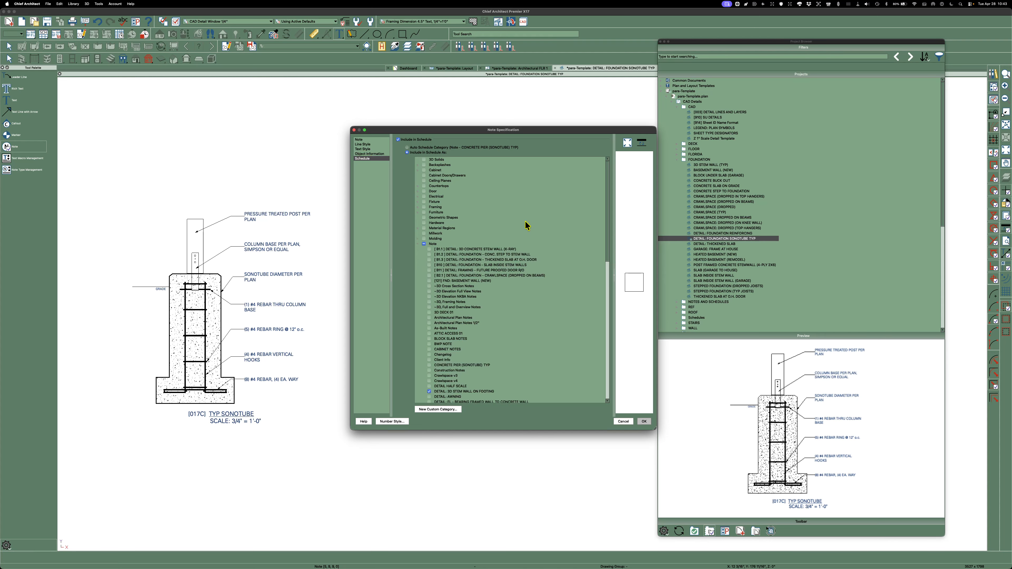
scroll(527, 225, down, 5)
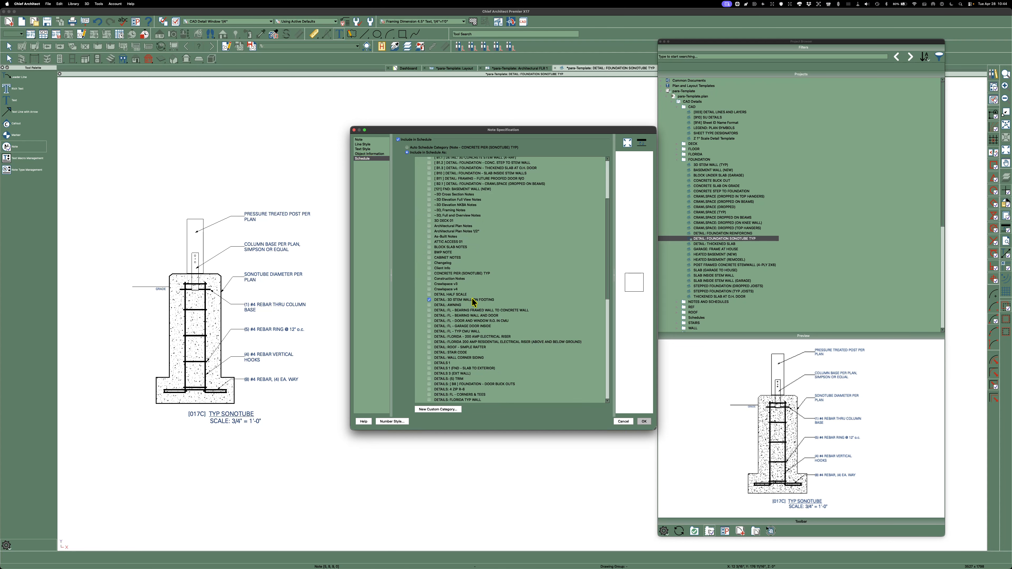
click(428, 300)
click(430, 273)
scroll(552, 260, up, 4)
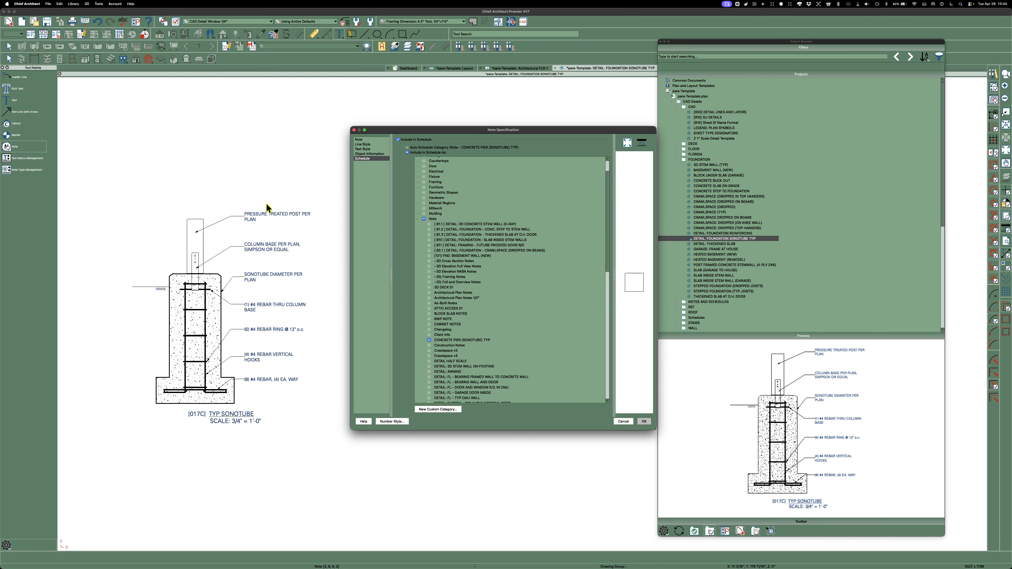
click(644, 421)
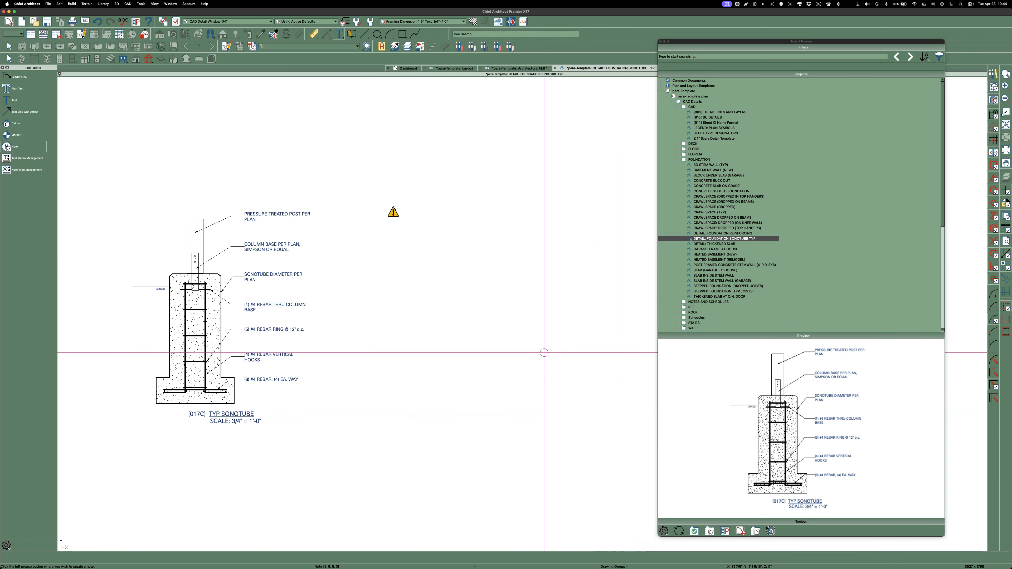
Step: Generate a schedule from the new note's type and place it just below the note, beside the sonotube detail
scroll(410, 221, up, 2)
scroll(410, 221, up, 2)
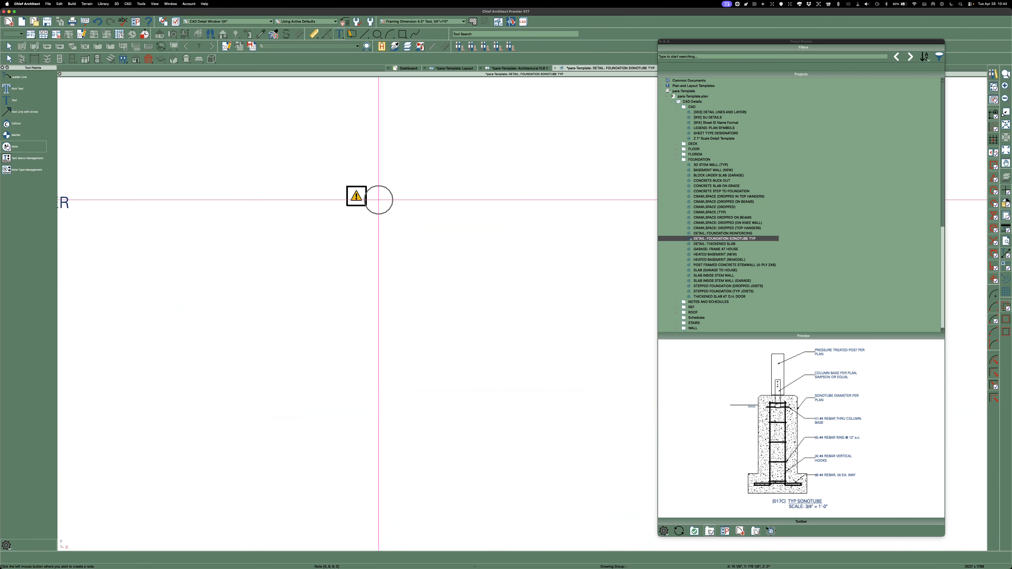
click(356, 197)
click(393, 200)
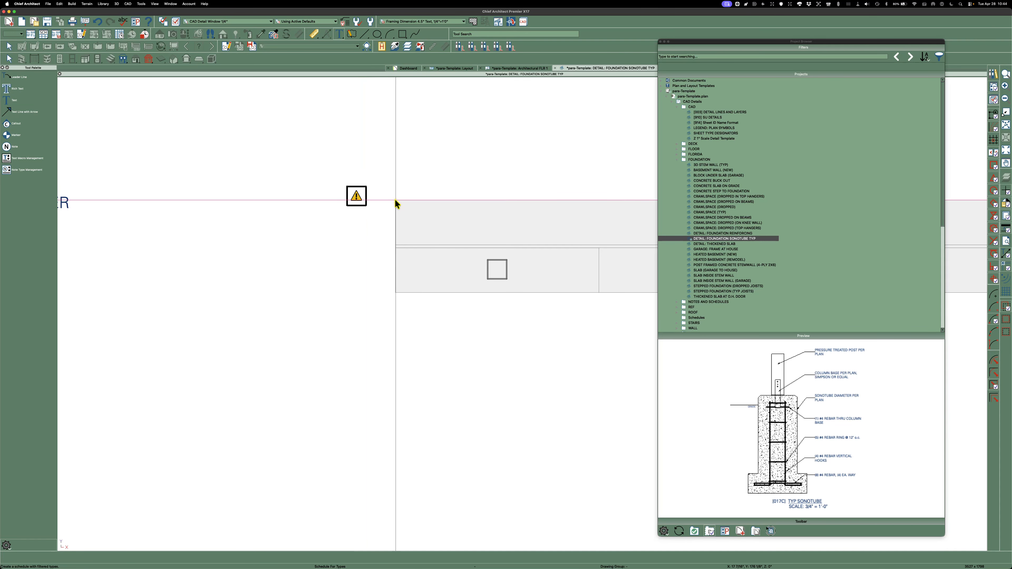
scroll(396, 222, down, 3)
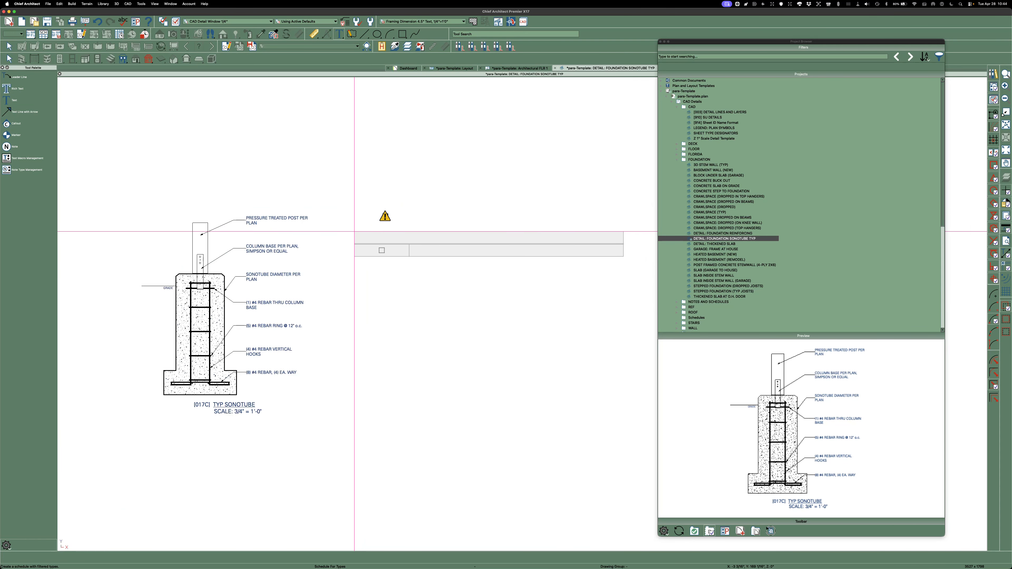
click(354, 235)
double_click(423, 244)
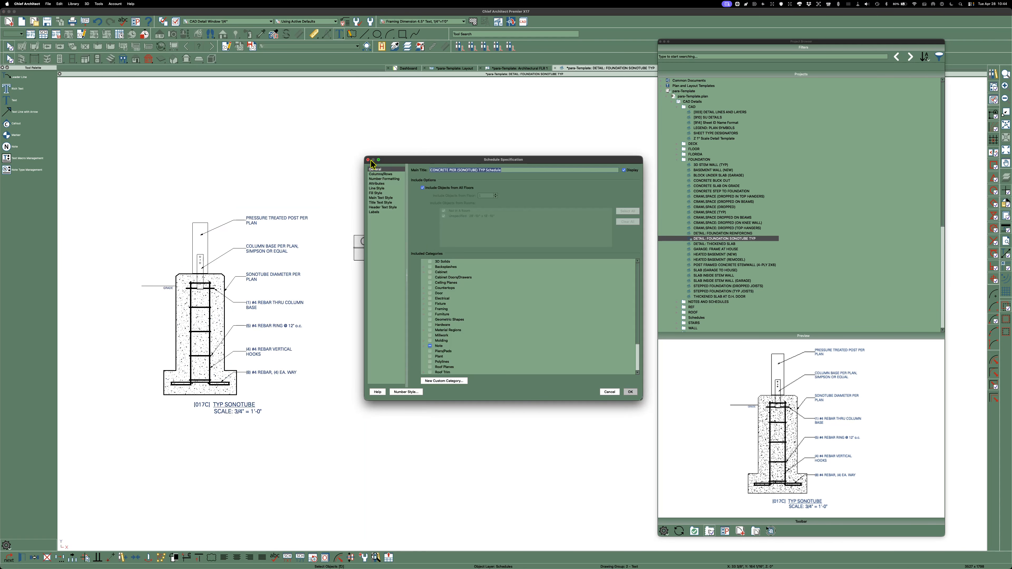
click(369, 160)
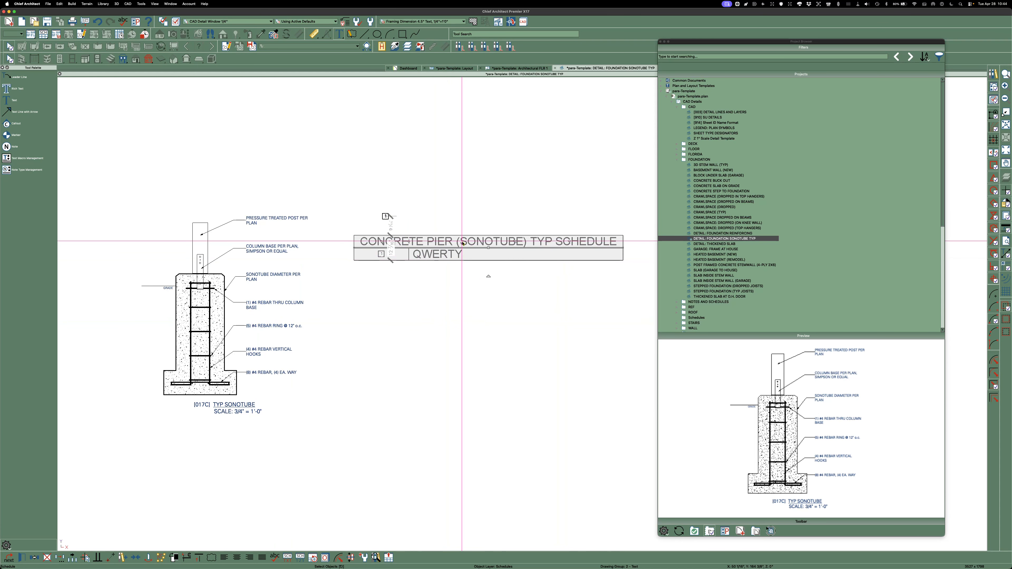
drag(463, 242, 461, 247)
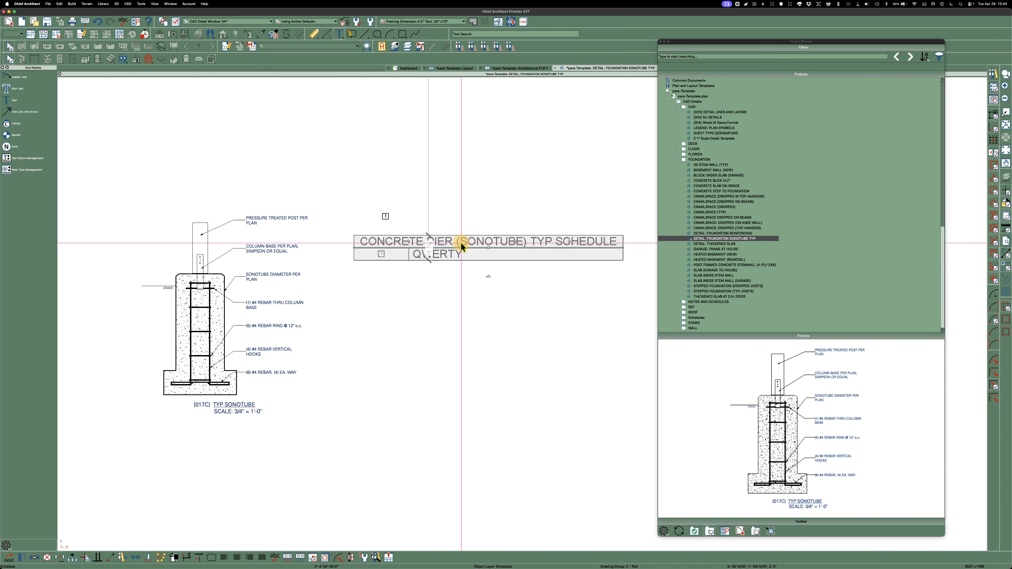
Step: Remove the word Schedule from the main title of the concrete pier schedule
double_click(460, 243)
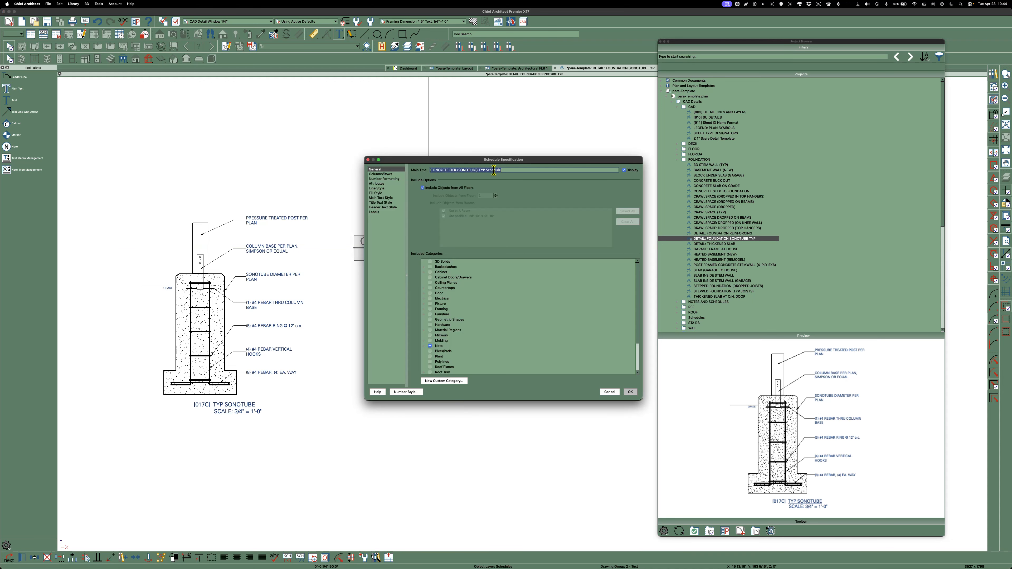
double_click(493, 170)
key(BackSpace)
Step: Set the schedule's main text to the 3/32" @ 3/4"=1'0" text style instead of the layer's style
click(379, 198)
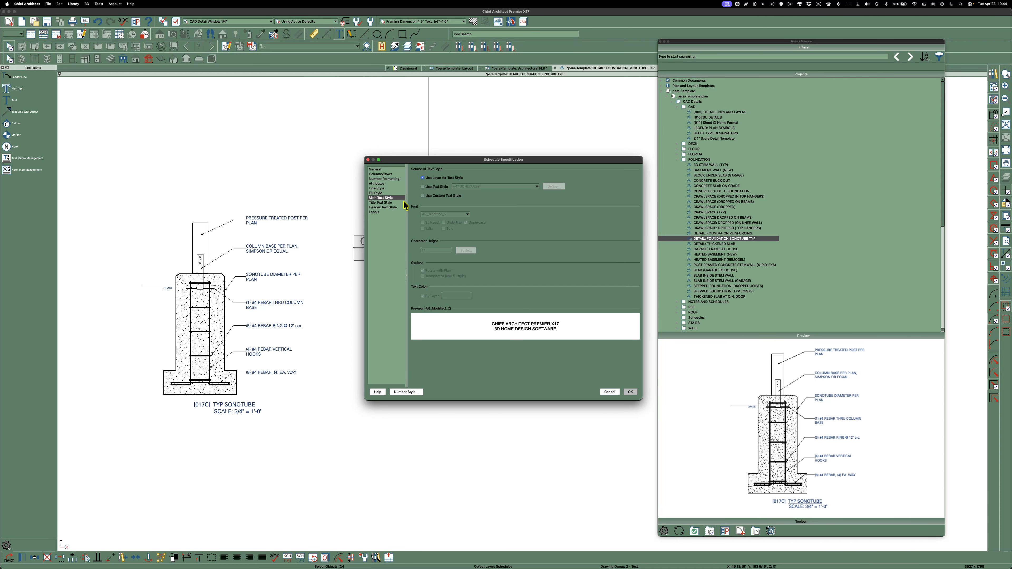
drag(432, 162, 313, 280)
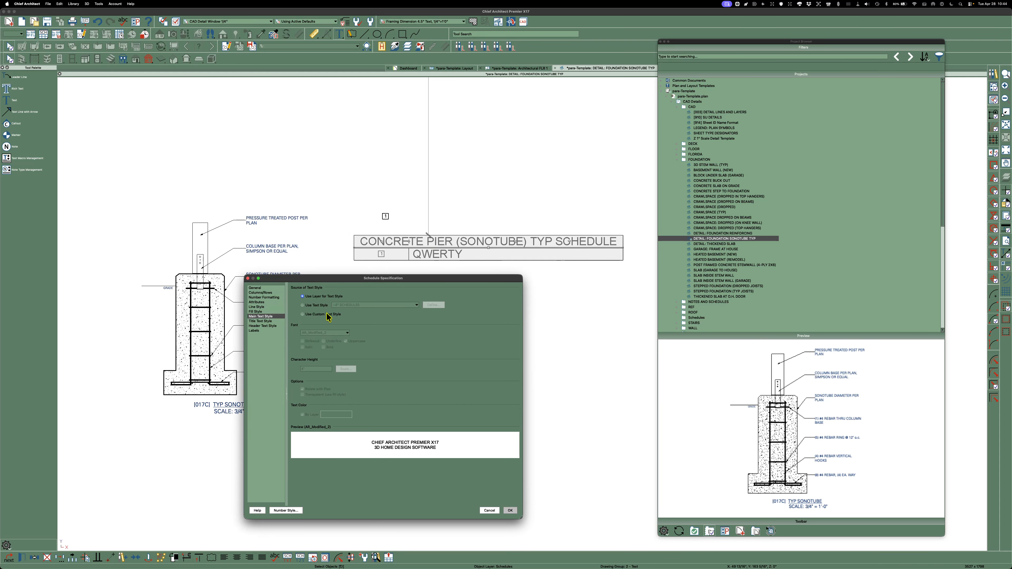
click(303, 305)
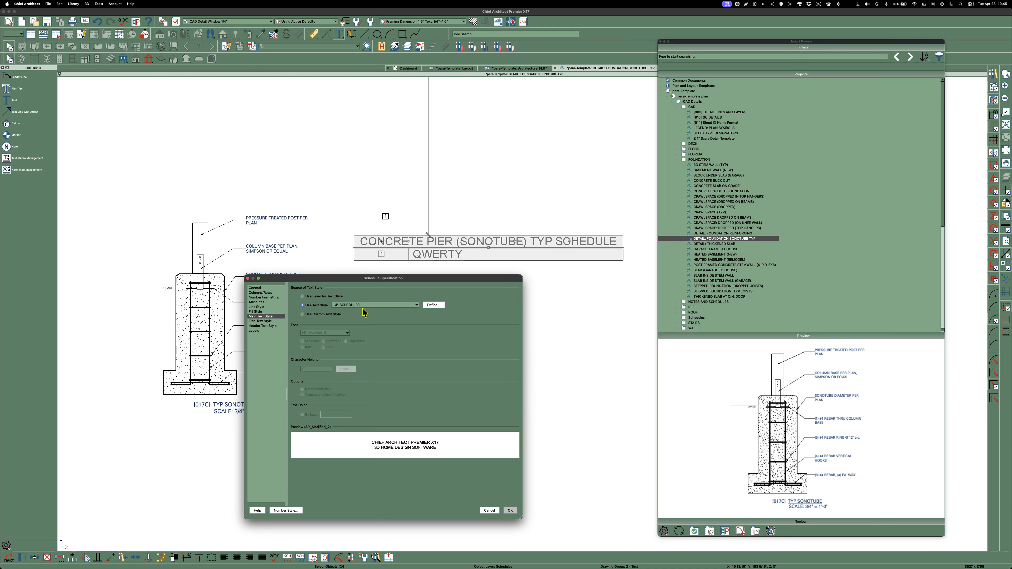
click(417, 306)
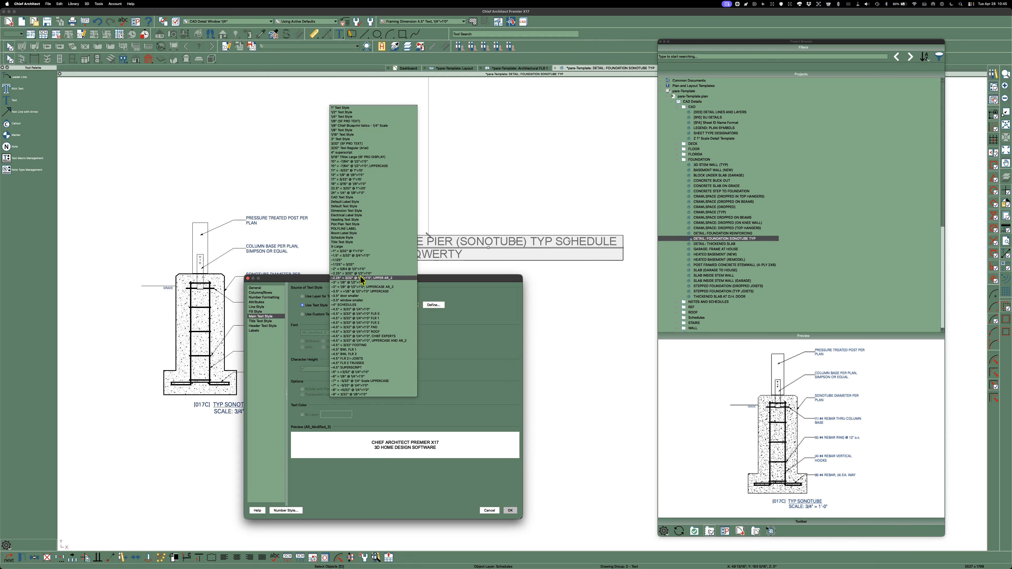
click(349, 256)
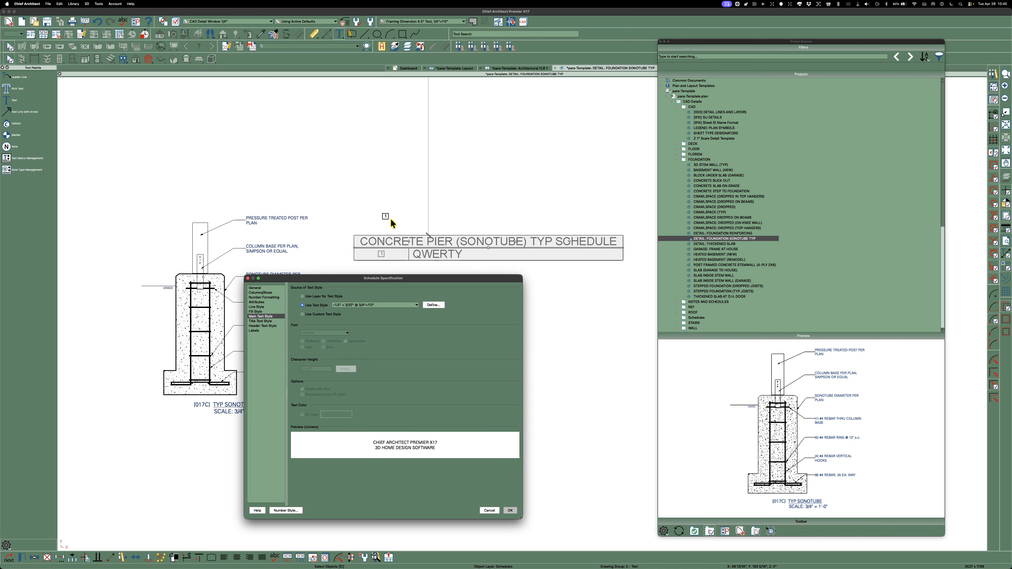
Step: Give the schedule title a custom text style with a character height of 2" and bold lettering
click(260, 321)
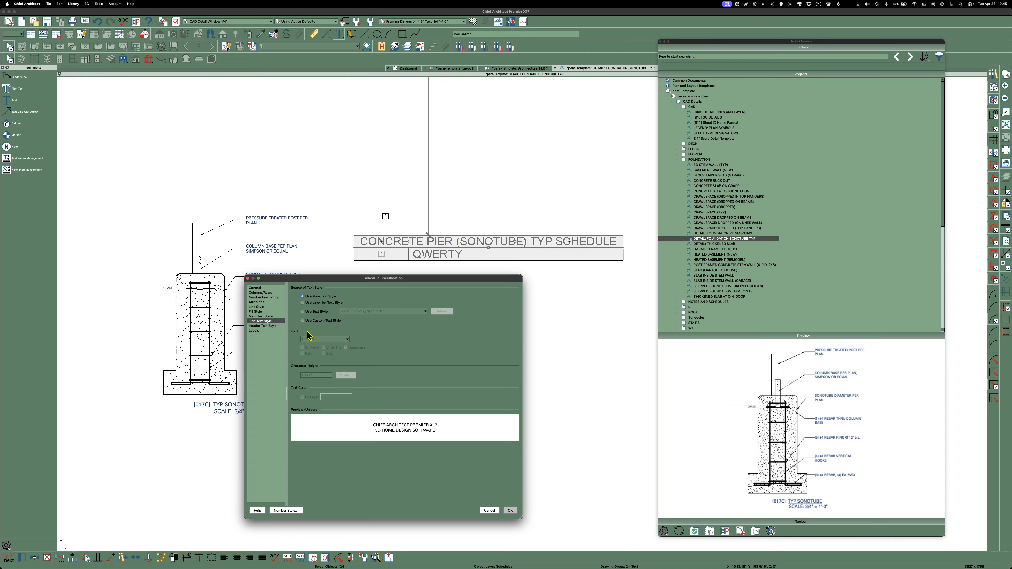
click(303, 320)
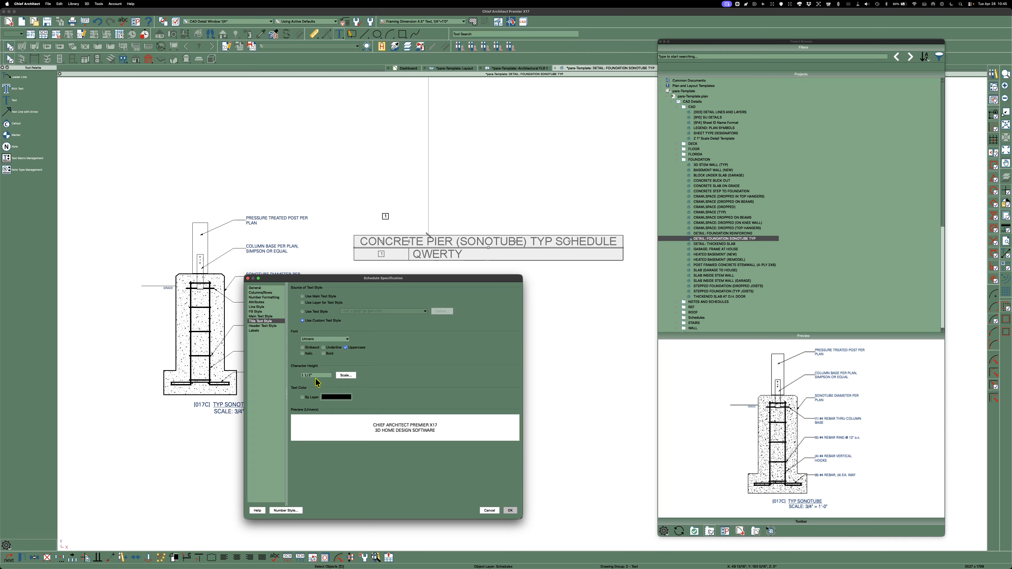
drag(319, 373, 271, 374)
text(2)
click(324, 354)
Step: Set the schedule's callout shape to square, clear the schedule number prefix and apply the schedule settings
click(269, 327)
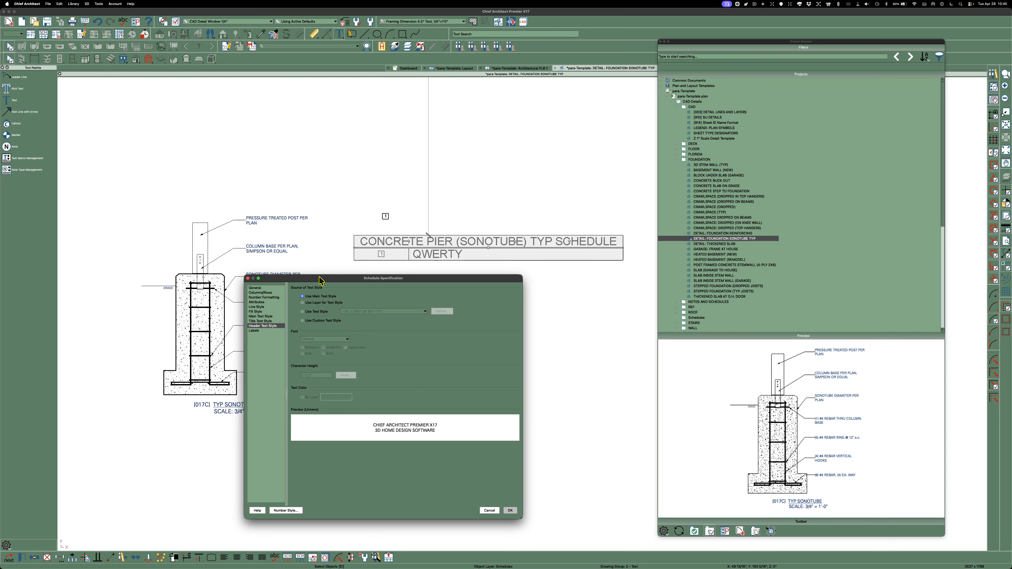
drag(320, 281, 304, 300)
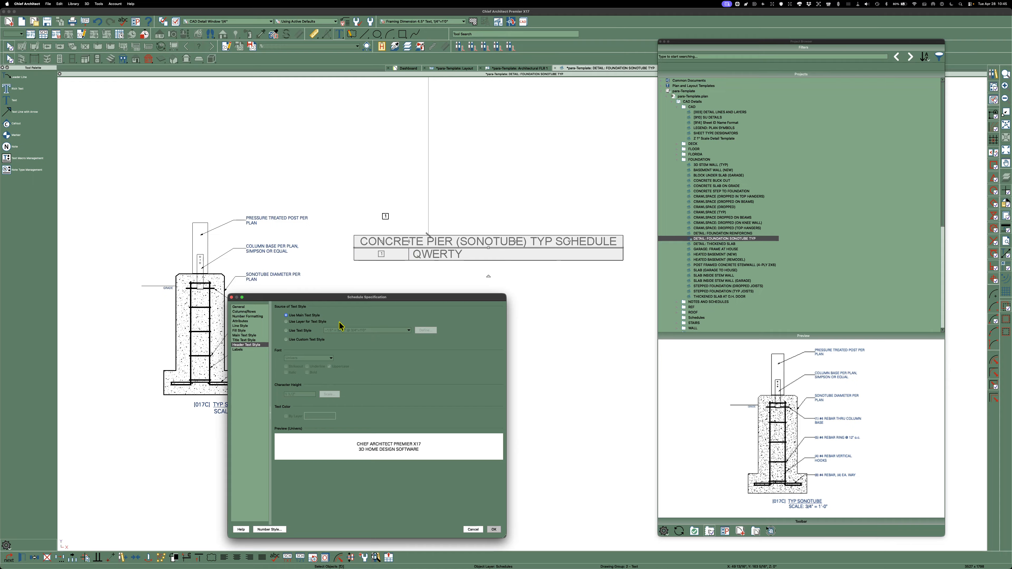
click(239, 351)
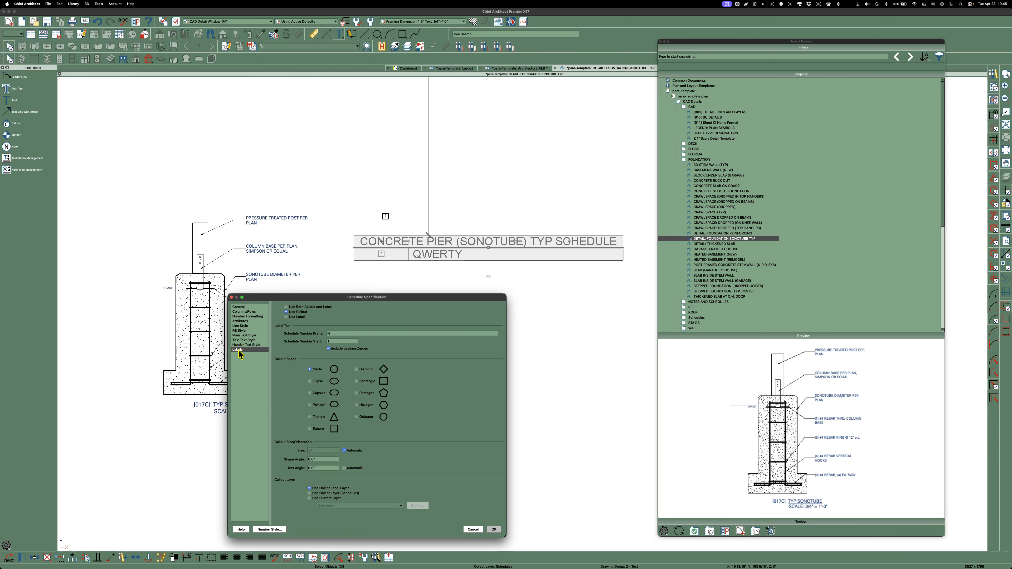
drag(356, 299, 466, 285)
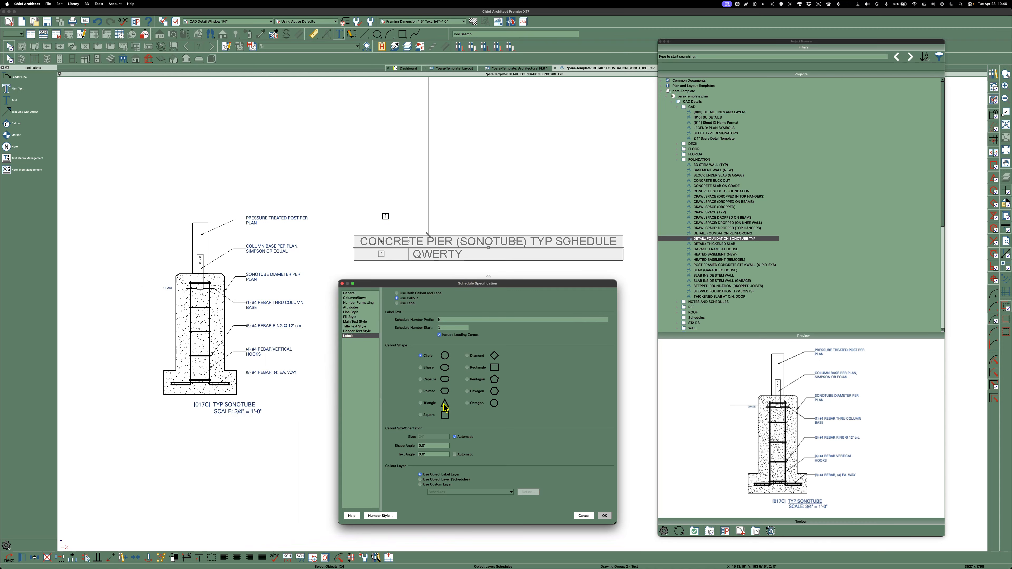
click(421, 415)
double_click(449, 319)
click(604, 516)
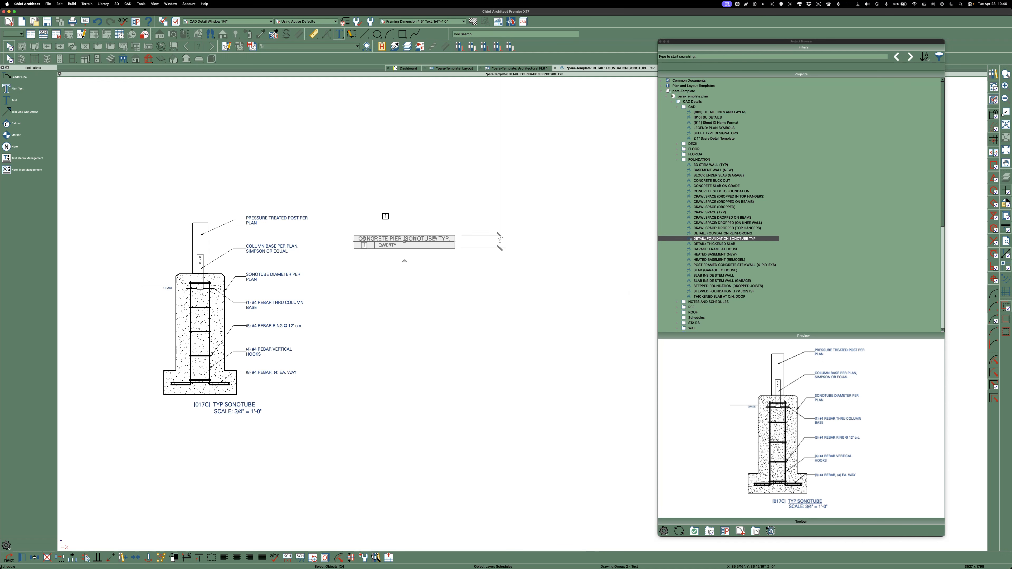
scroll(395, 217, up, 2)
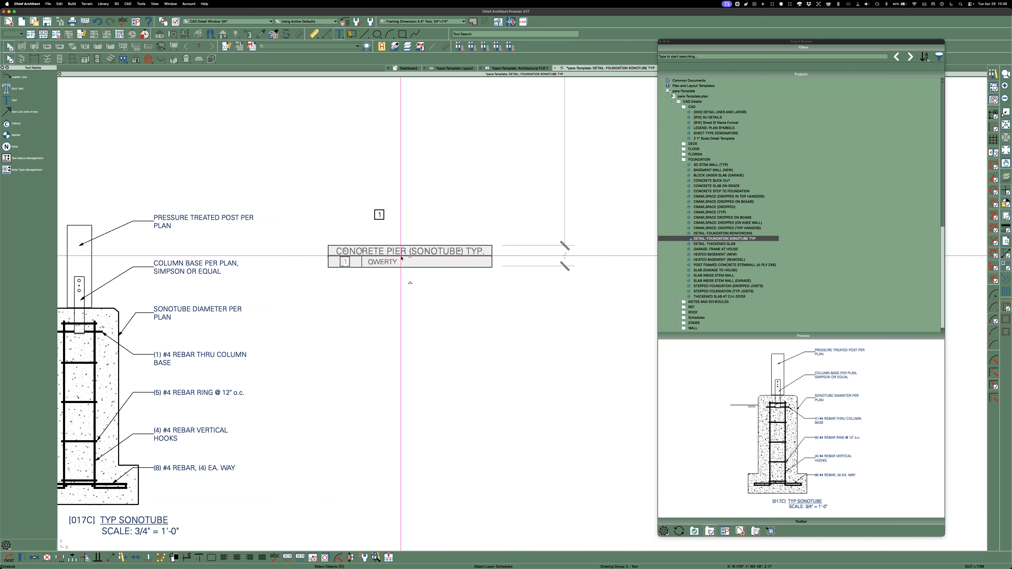
Step: Stop the concrete pier schedule's line weight from following its layer and apply the change
click(415, 253)
double_click(416, 255)
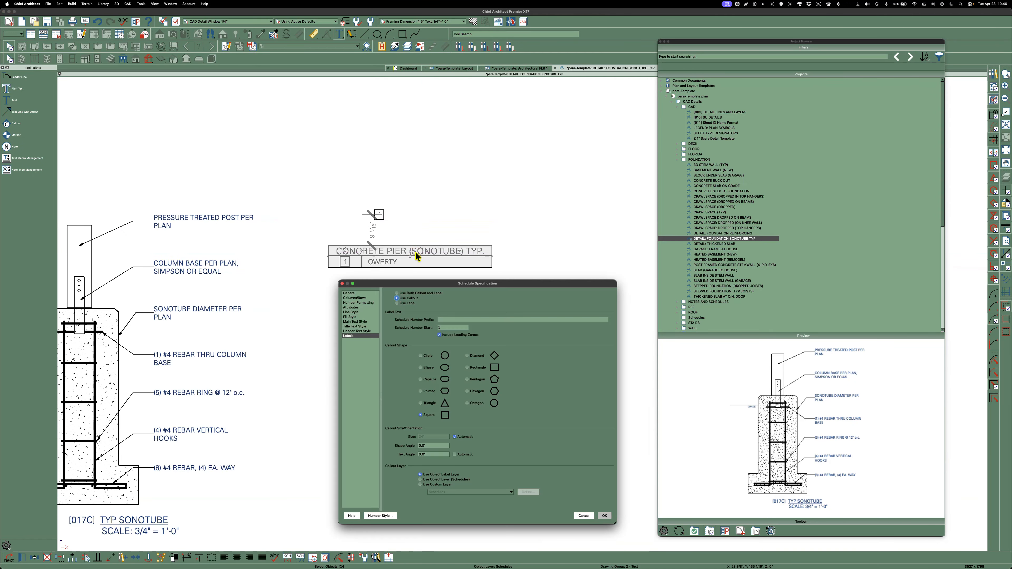
click(351, 312)
click(413, 338)
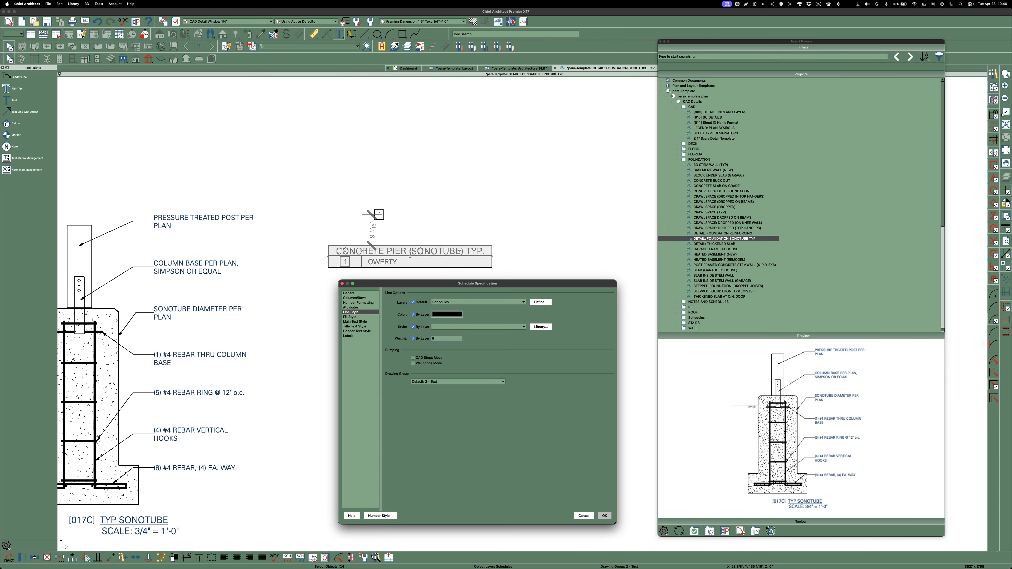
key(Return)
click(502, 355)
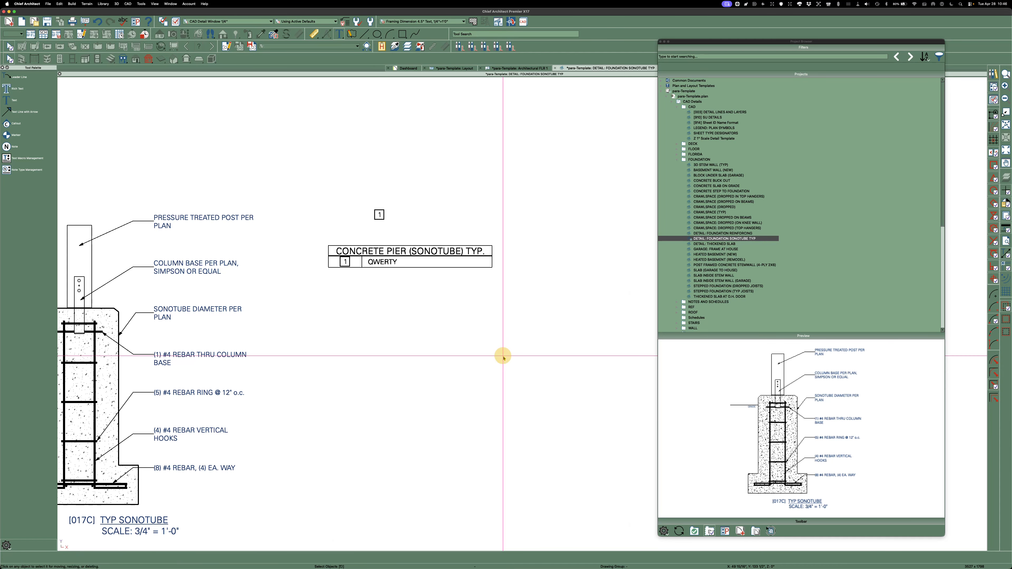
Step: Check the line style settings of the callout note above the concrete pier schedule
scroll(520, 310, down, 3)
scroll(393, 269, up, 5)
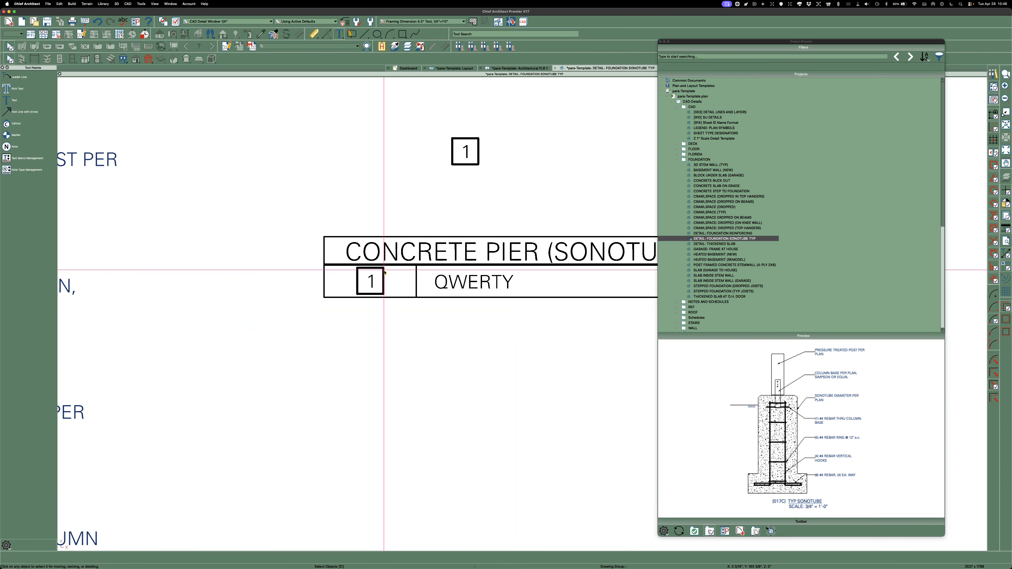
click(465, 155)
double_click(466, 155)
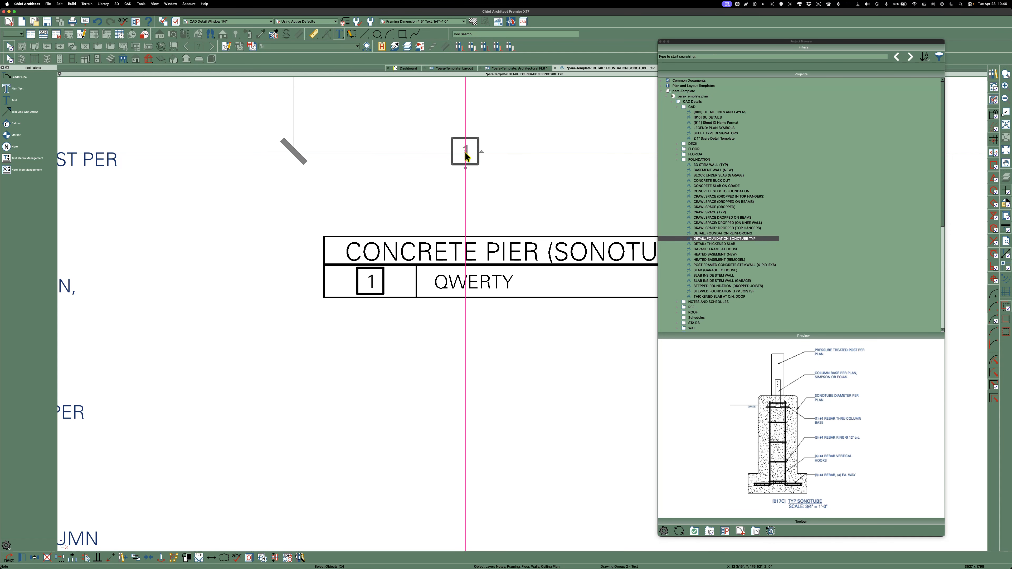
click(362, 144)
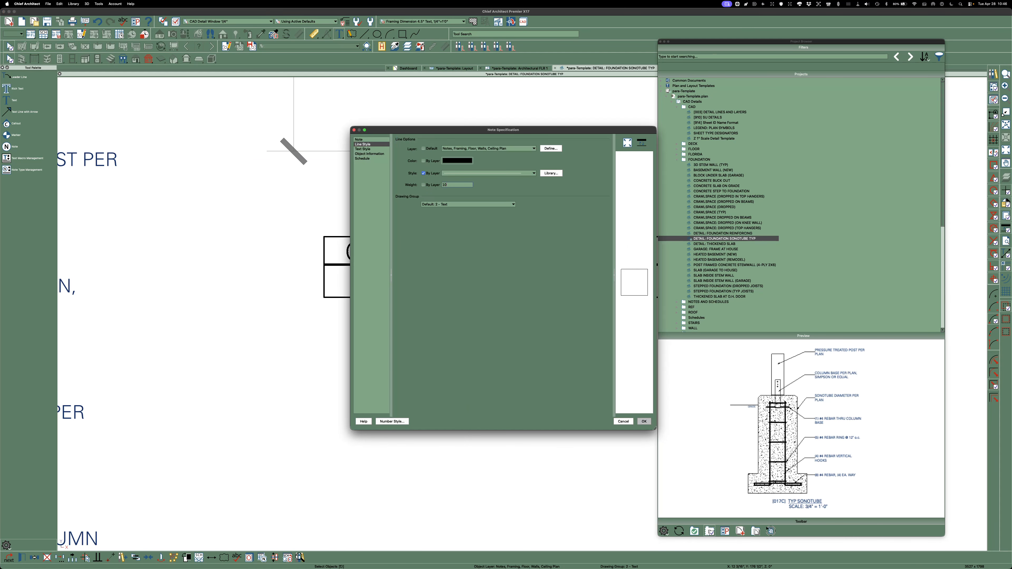
key(Return)
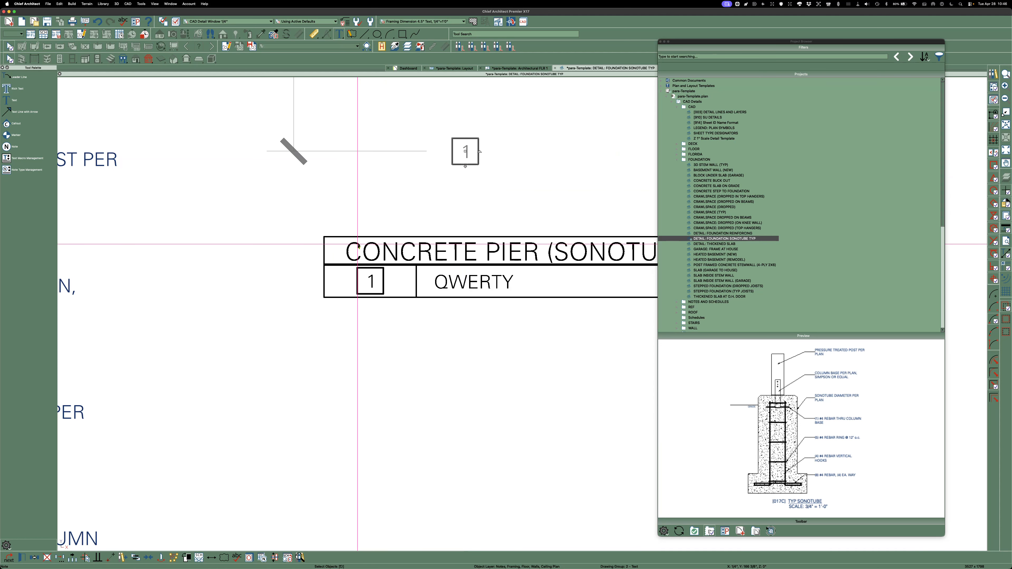
Step: Increase the concrete pier schedule's vertical cell margins
double_click(338, 269)
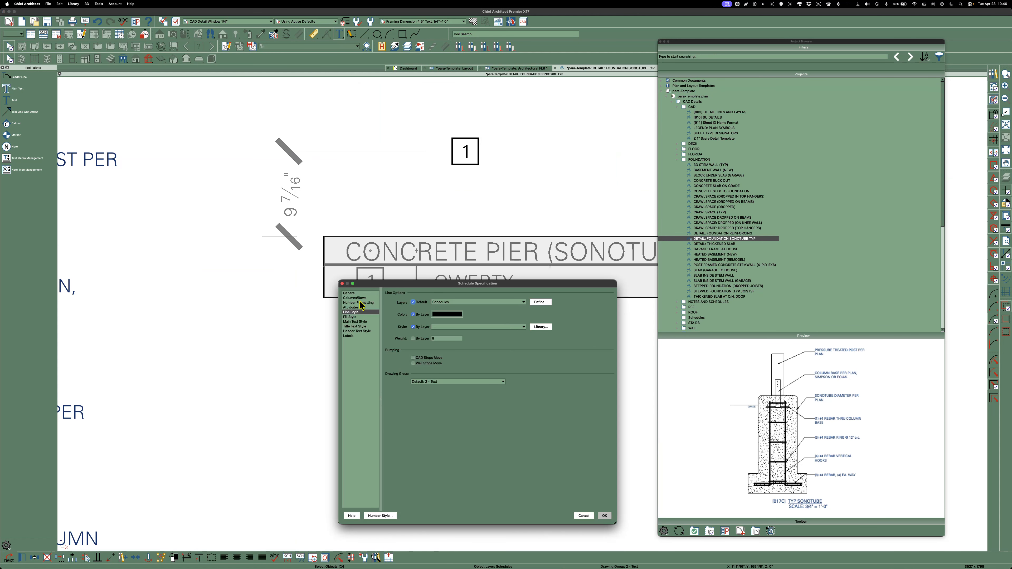
click(351, 307)
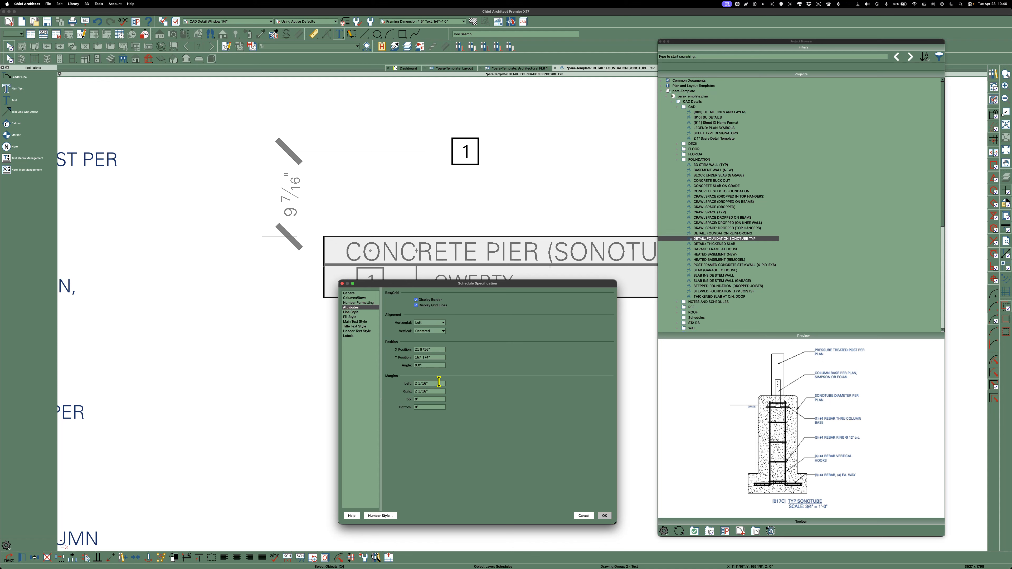
drag(426, 398, 386, 400)
key(Return)
scroll(369, 232, down, 3)
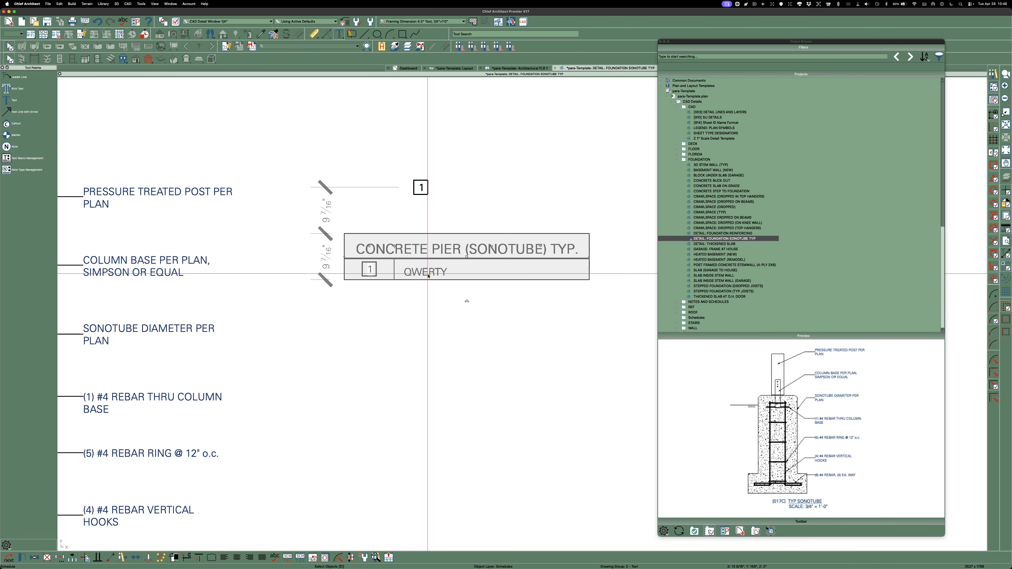
Step: Set the concrete pier schedule's top margin to 0.75" and its bottom margin to 1.25"
click(431, 264)
double_click(432, 264)
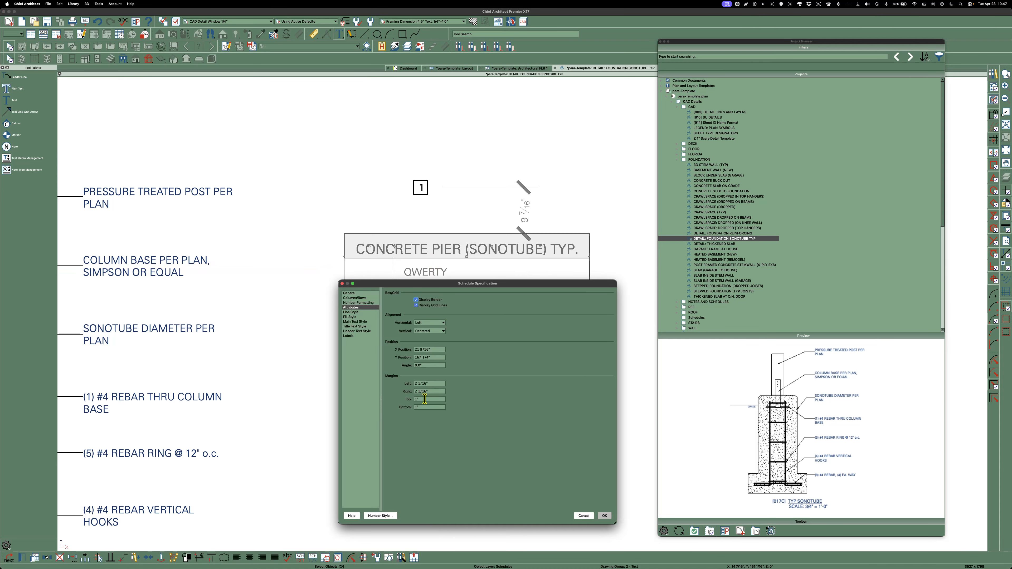
drag(425, 399, 385, 399)
text(.75)
key(Tab)
text(1.25)
key(Return)
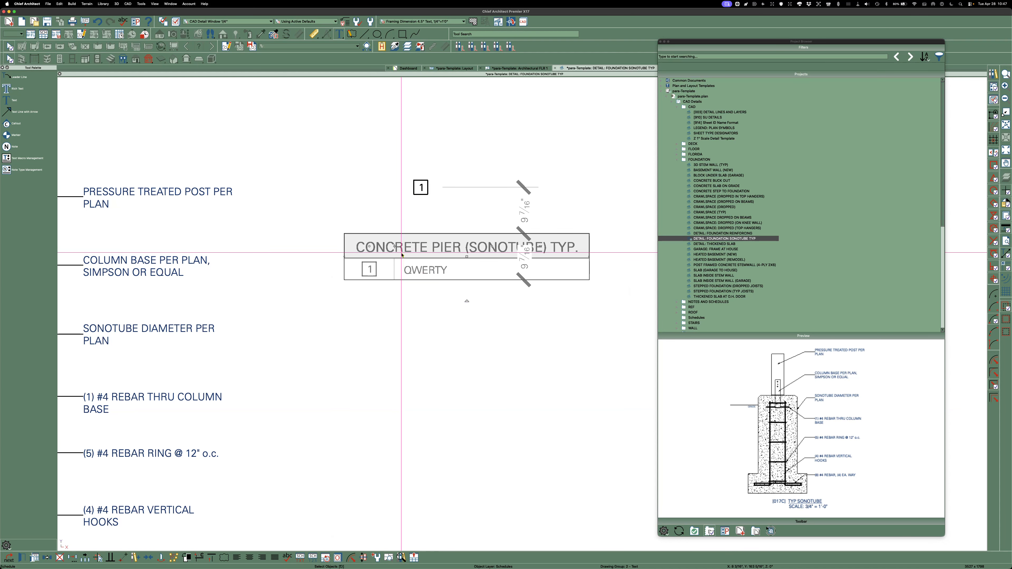
Step: Widen the concrete pier schedule to about 5'-6"
scroll(413, 249, down, 3)
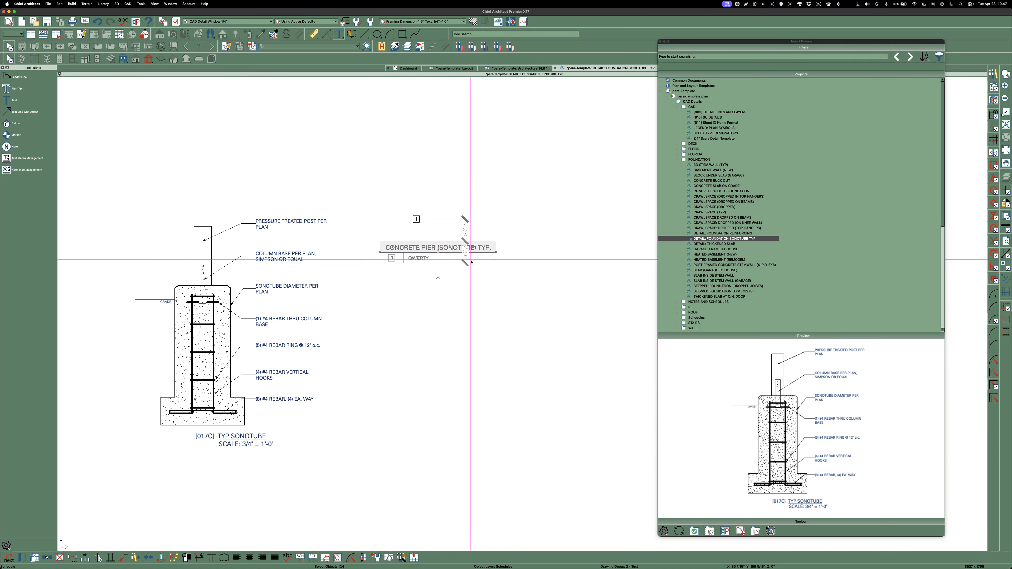
drag(496, 252, 533, 252)
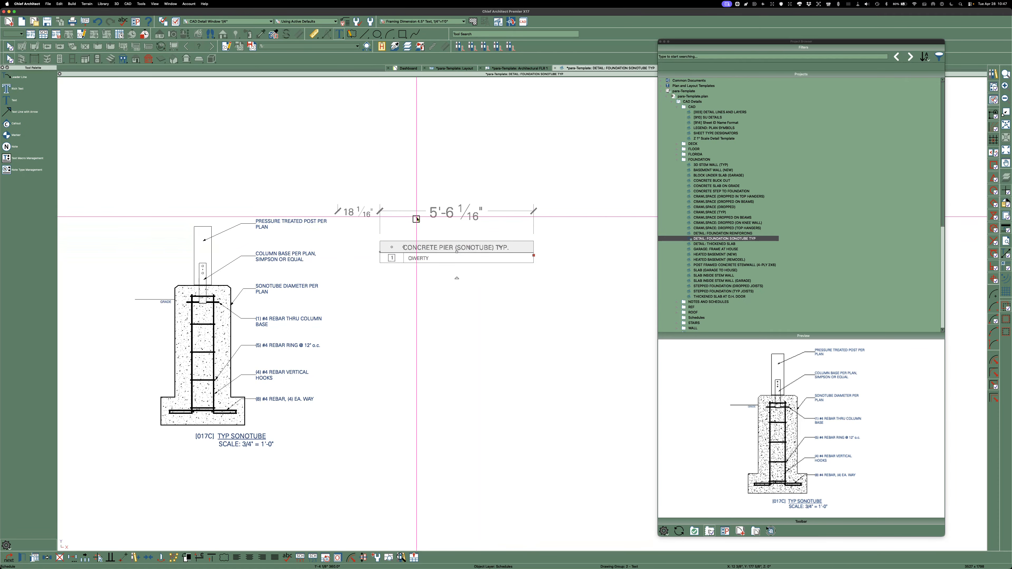
click(470, 159)
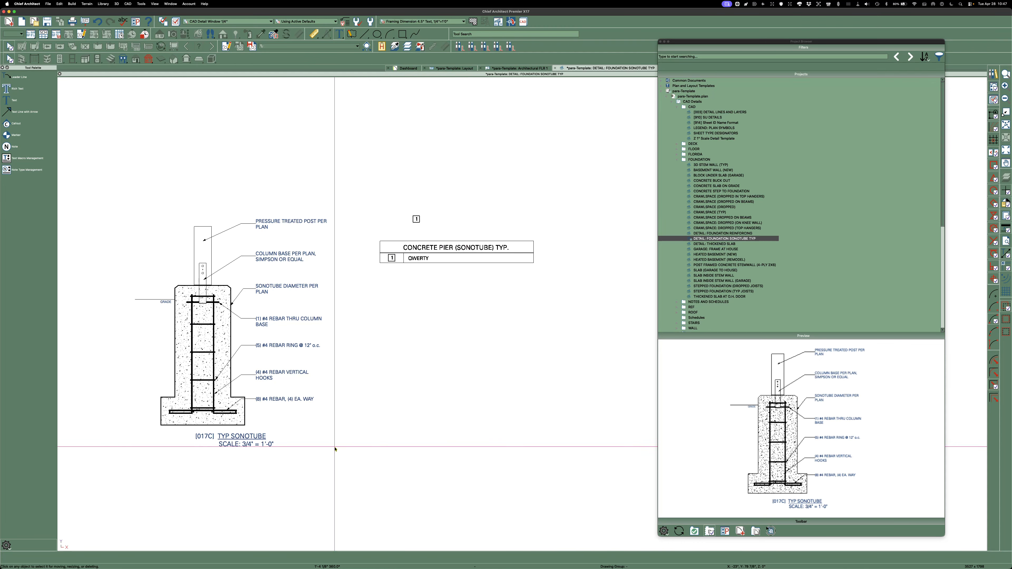
Step: Explode the TYP SONOTUBE detail's CAD block into separate objects
click(288, 220)
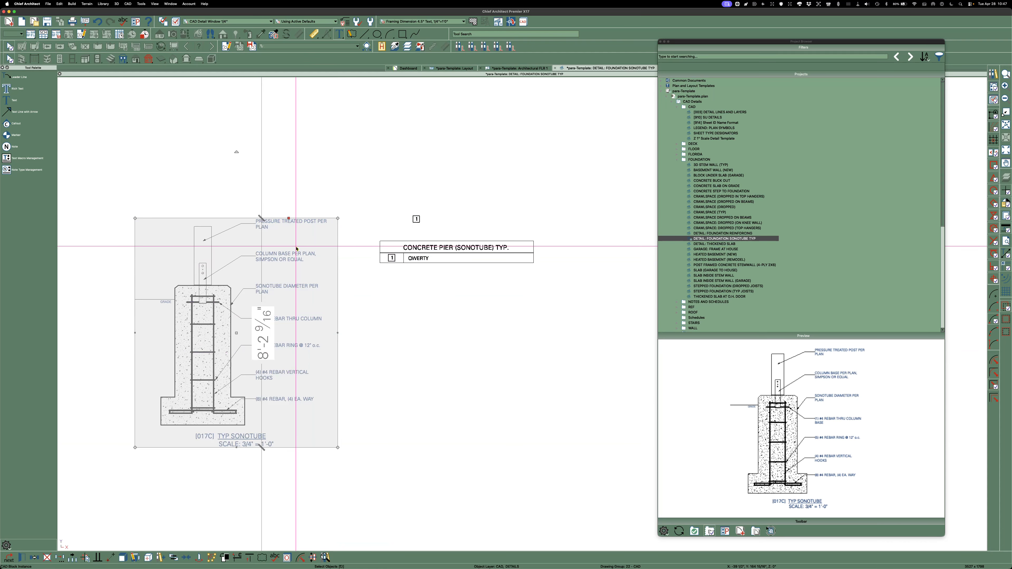
key(super+e)
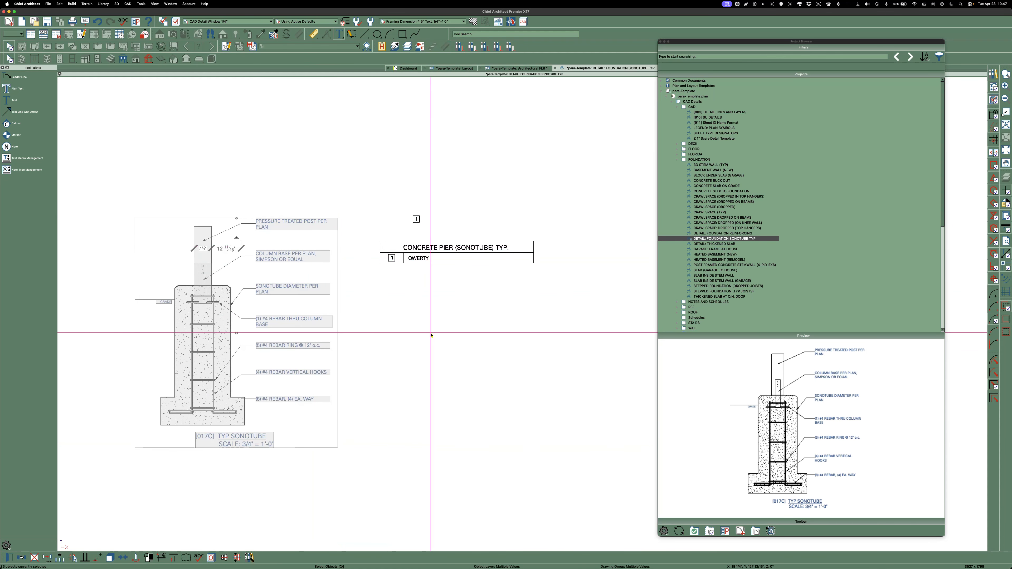
click(436, 336)
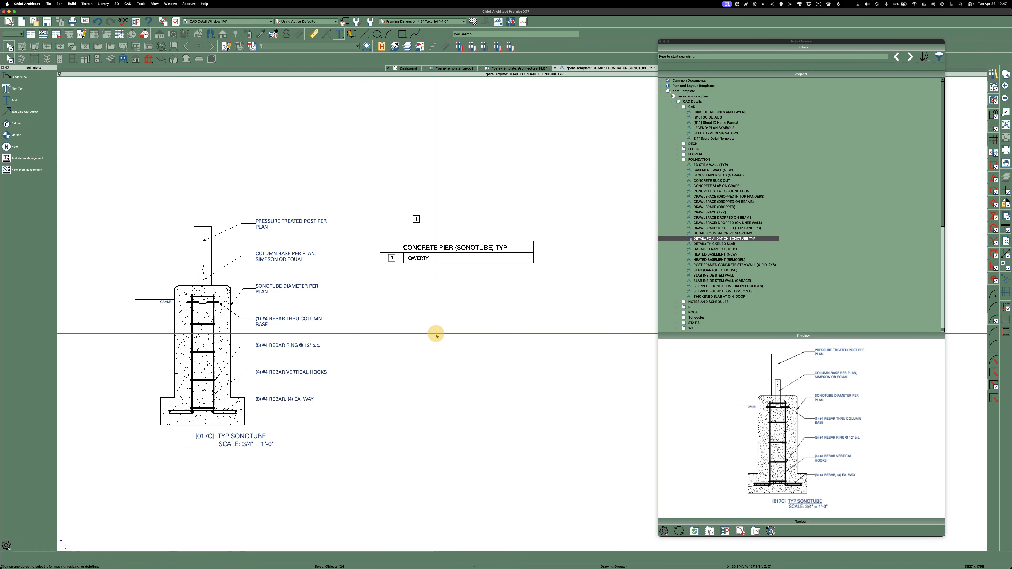
Step: Convert the PRESSURE TREATED POST PER PLAN text to a note of type CONCRETE PIER (SONOTUBE) TYP
click(303, 224)
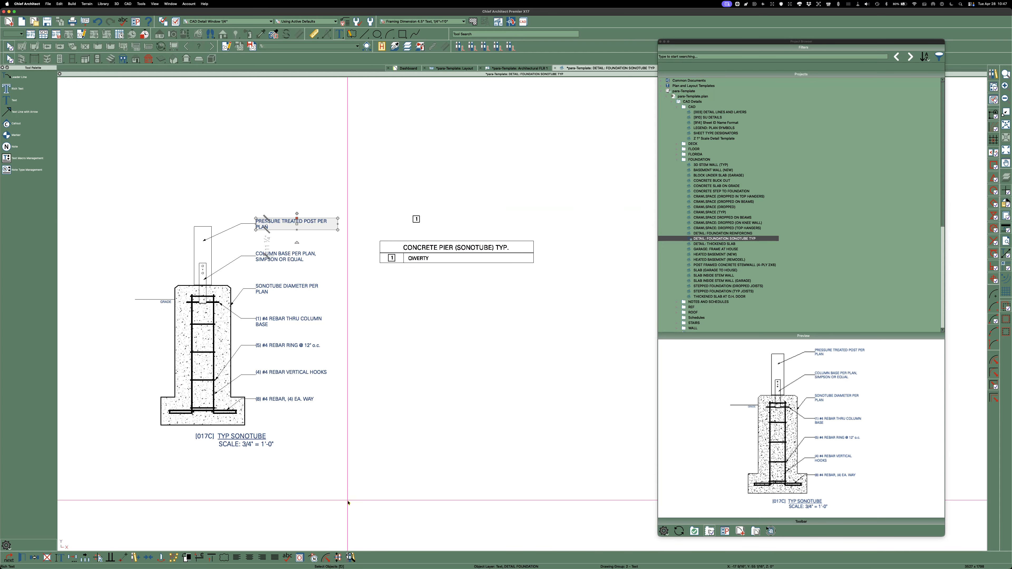
click(313, 558)
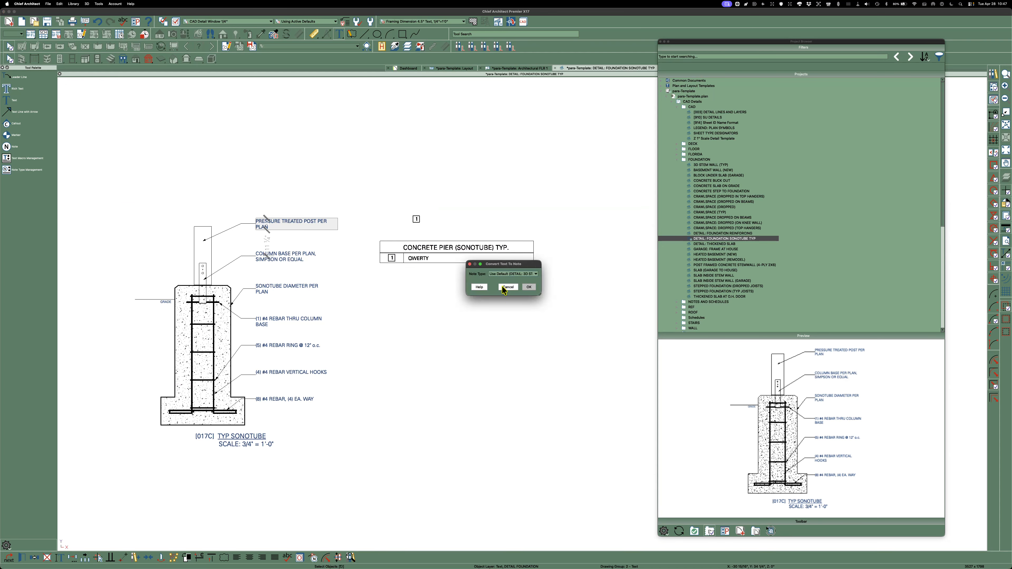
click(535, 276)
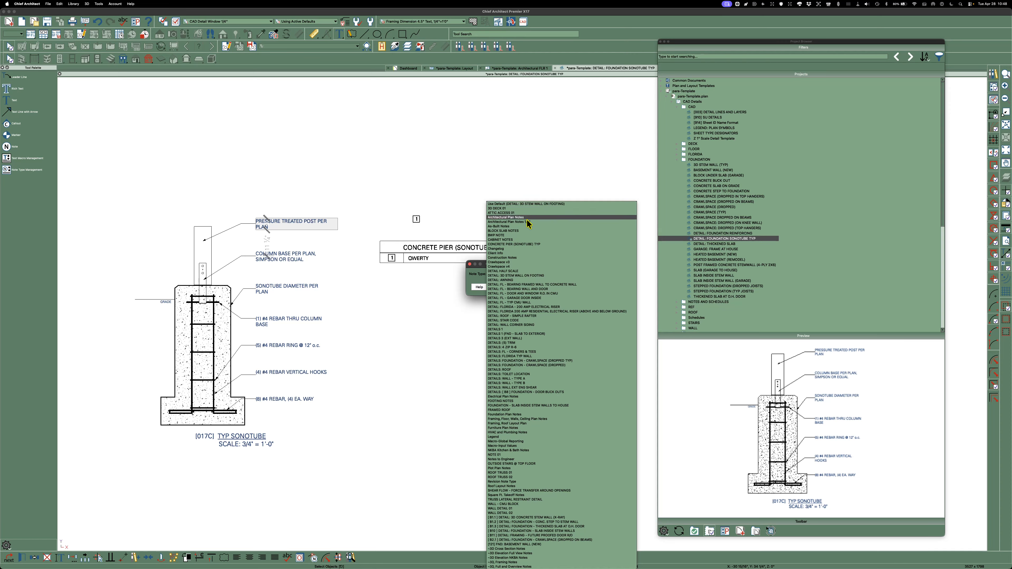
click(525, 244)
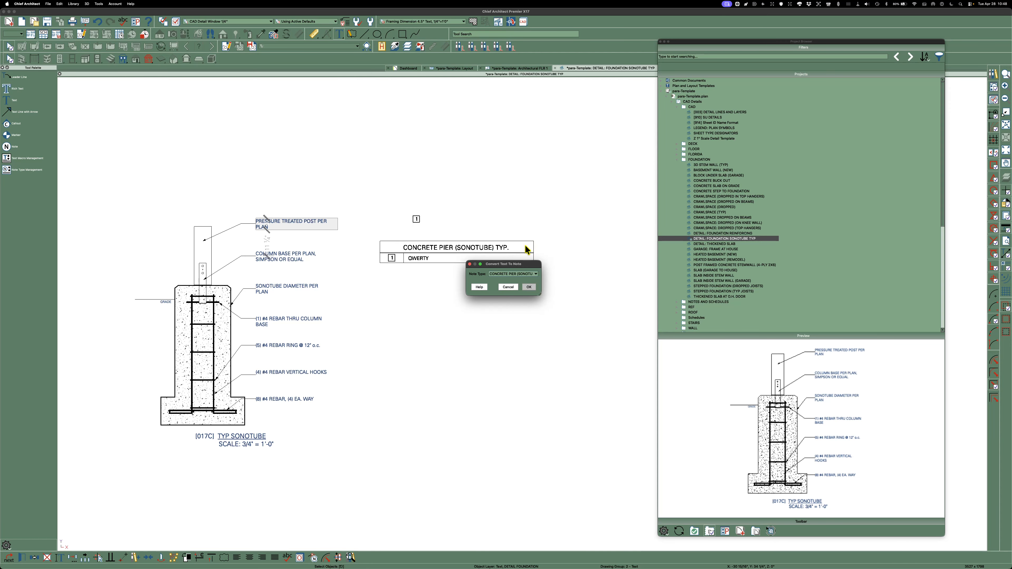
click(529, 288)
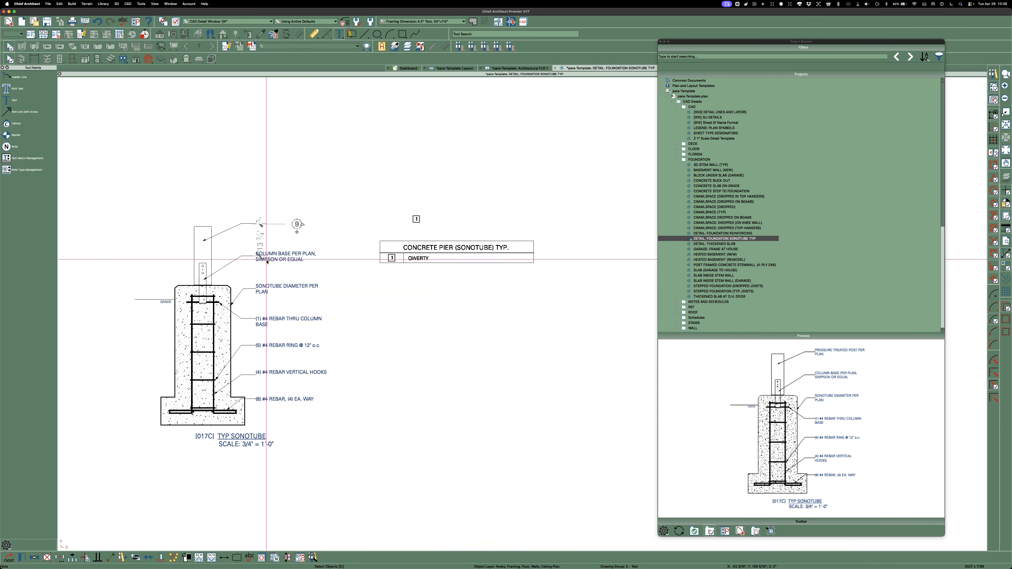
click(325, 177)
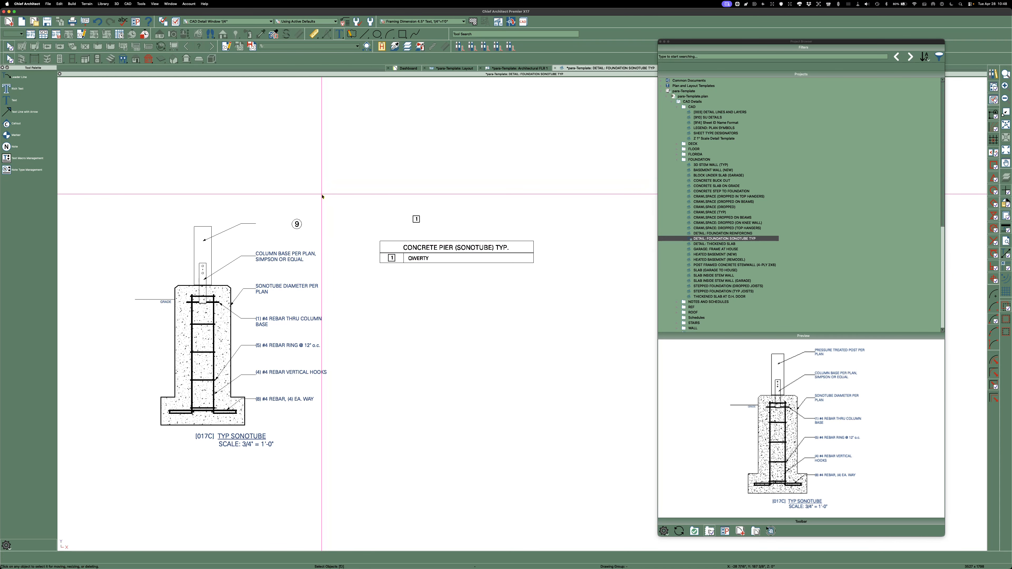
Step: Include the converted post note in the CONCRETE PIER (SONOTUBE) TYP schedule category instead of DETAIL: 3D STEM WALL ON FOOTING
double_click(296, 224)
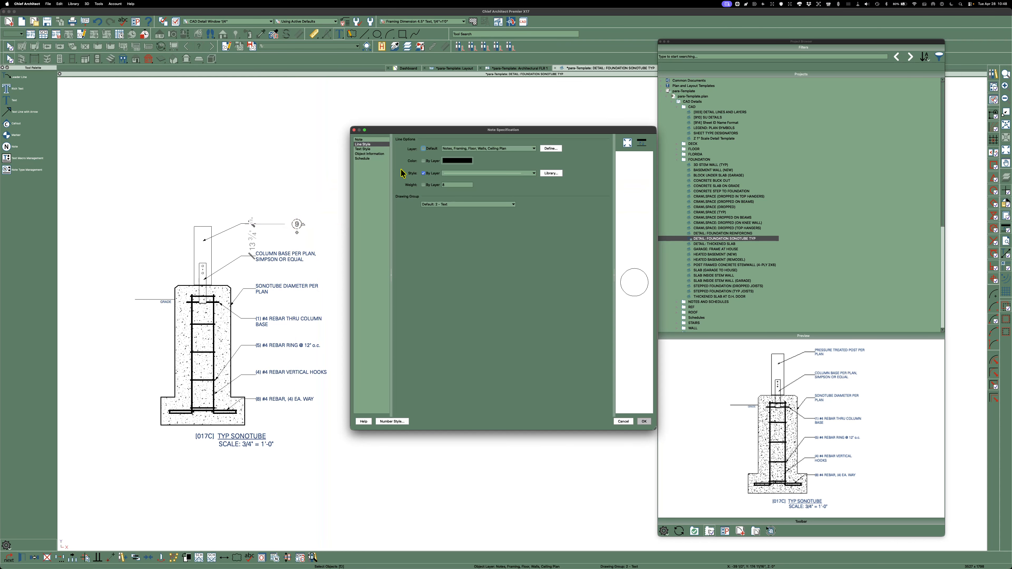
click(362, 159)
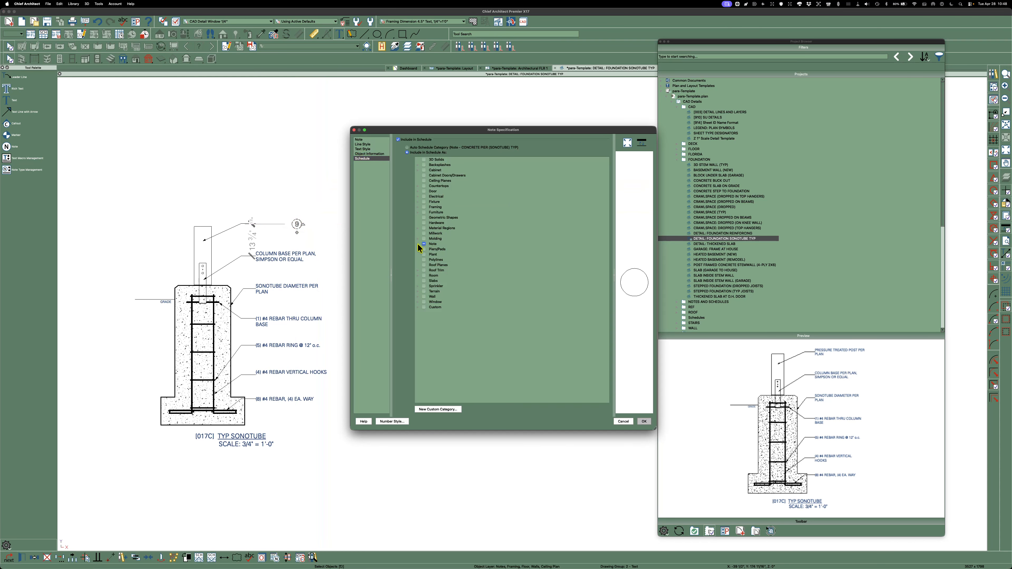
click(417, 243)
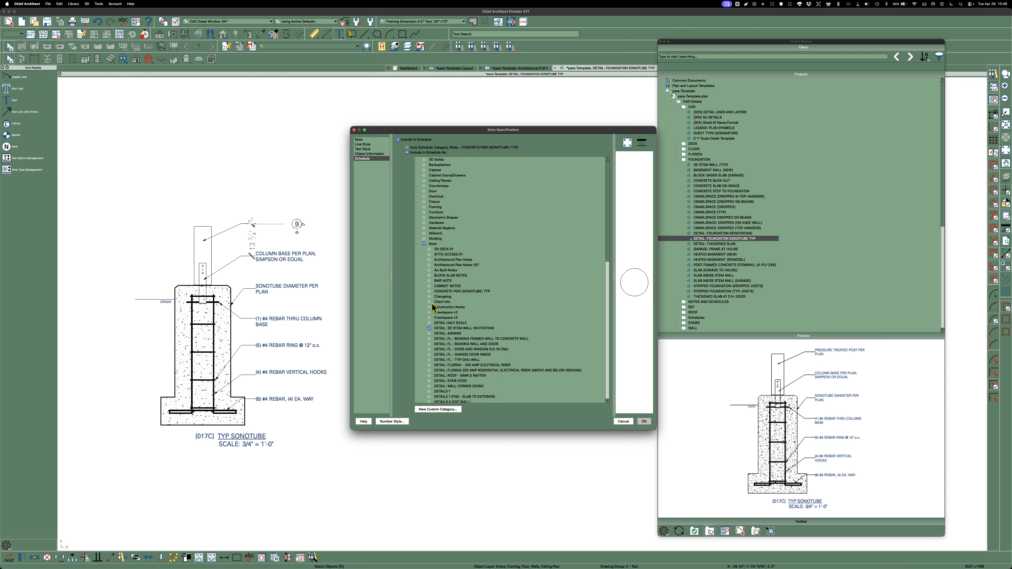
click(429, 291)
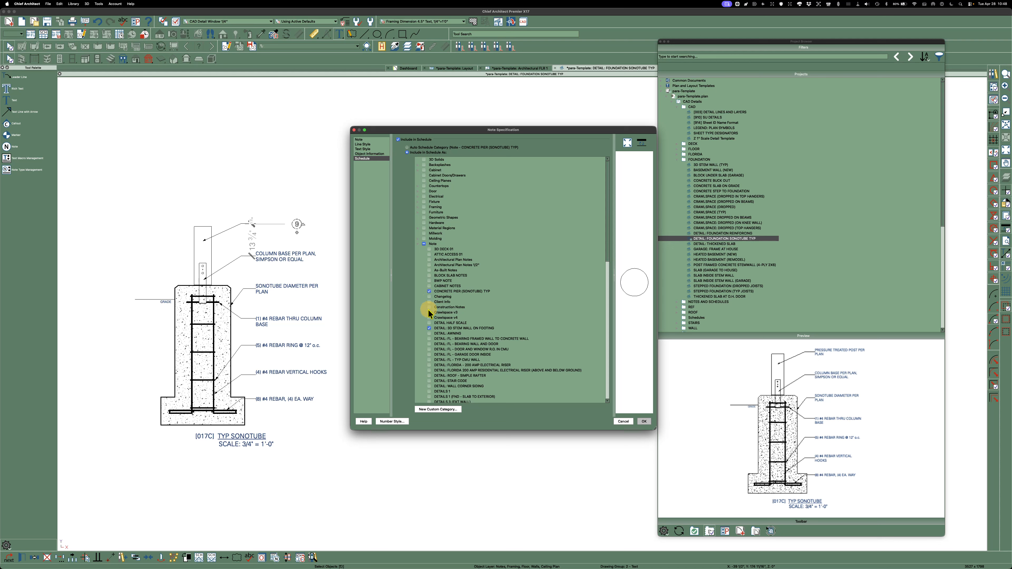
click(430, 328)
click(644, 421)
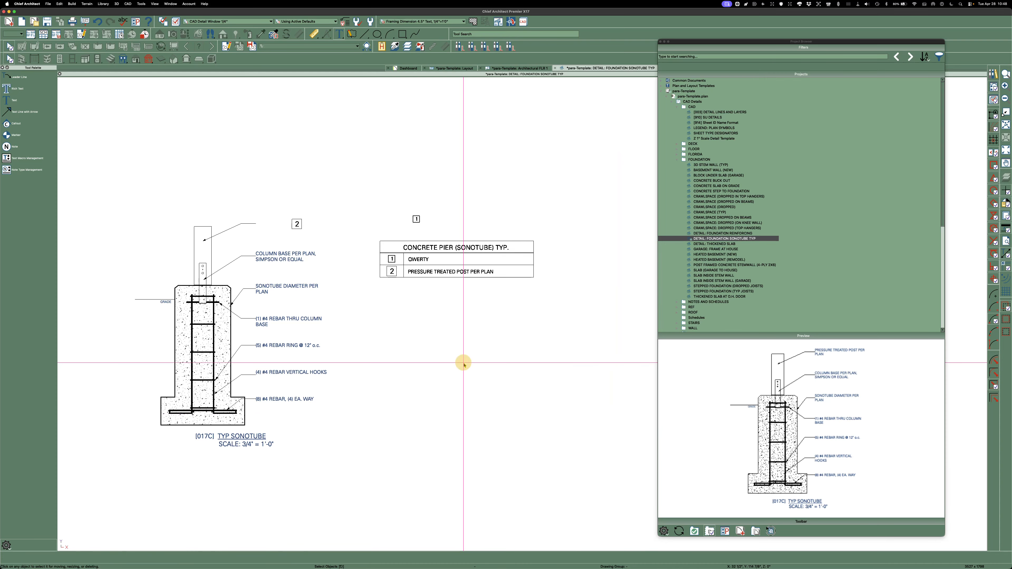
Step: Set the post note's text style to the 3/32" @ 3/4"=1'0" style, keeping it in the CONCRETE PIER (SONOTUBE) TYP schedule
scroll(377, 275, up, 2)
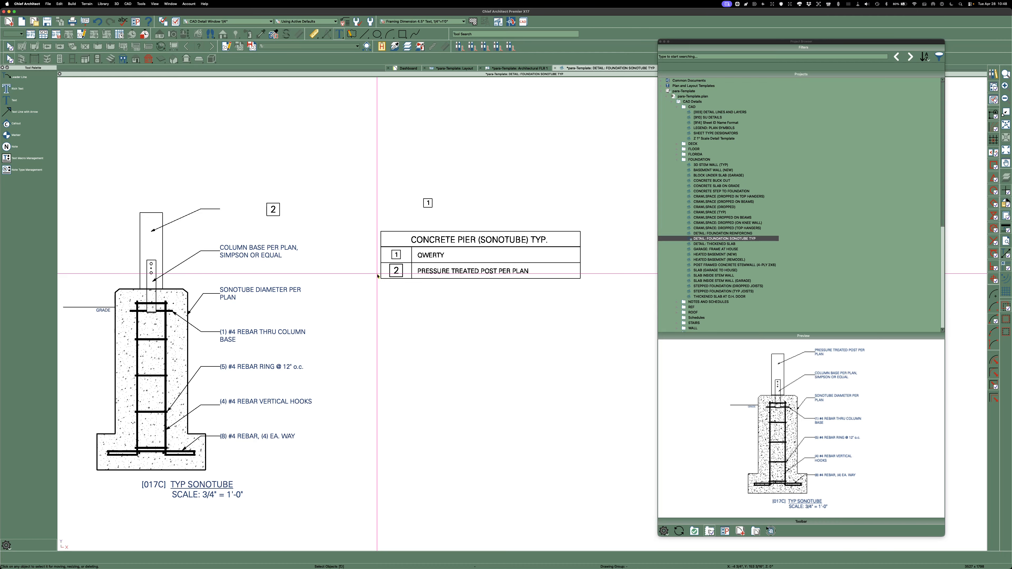
double_click(273, 210)
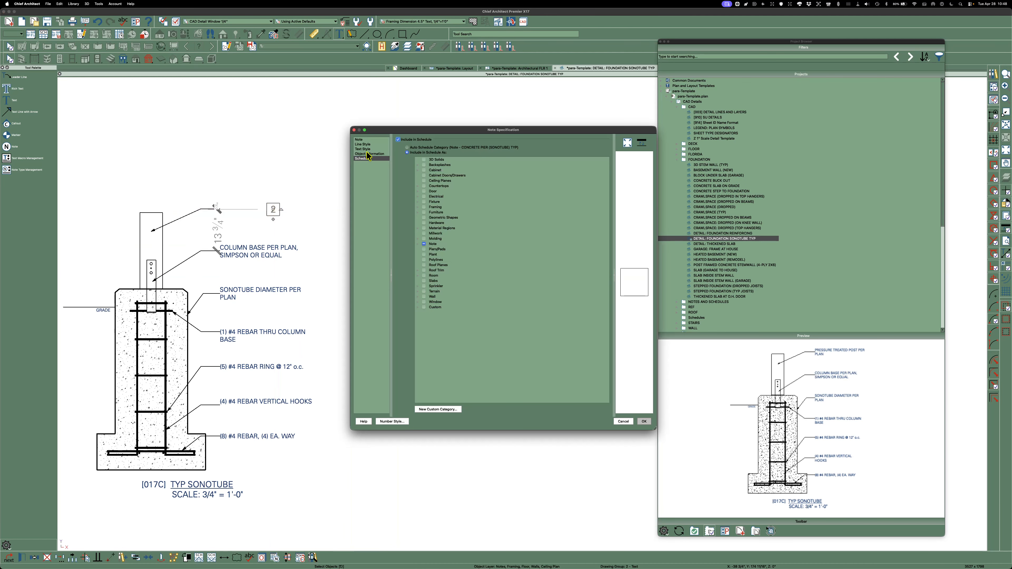
click(363, 149)
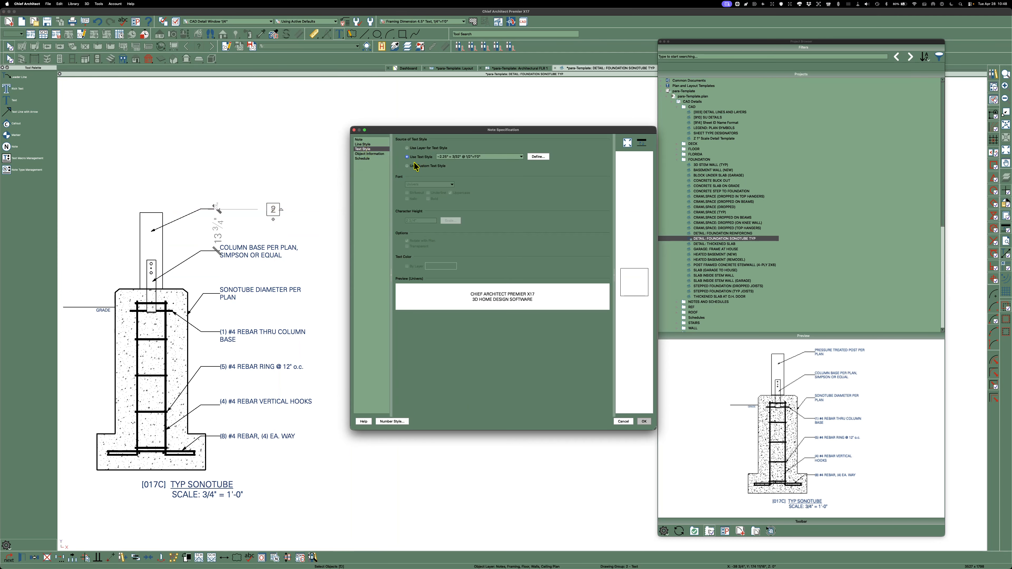
click(494, 157)
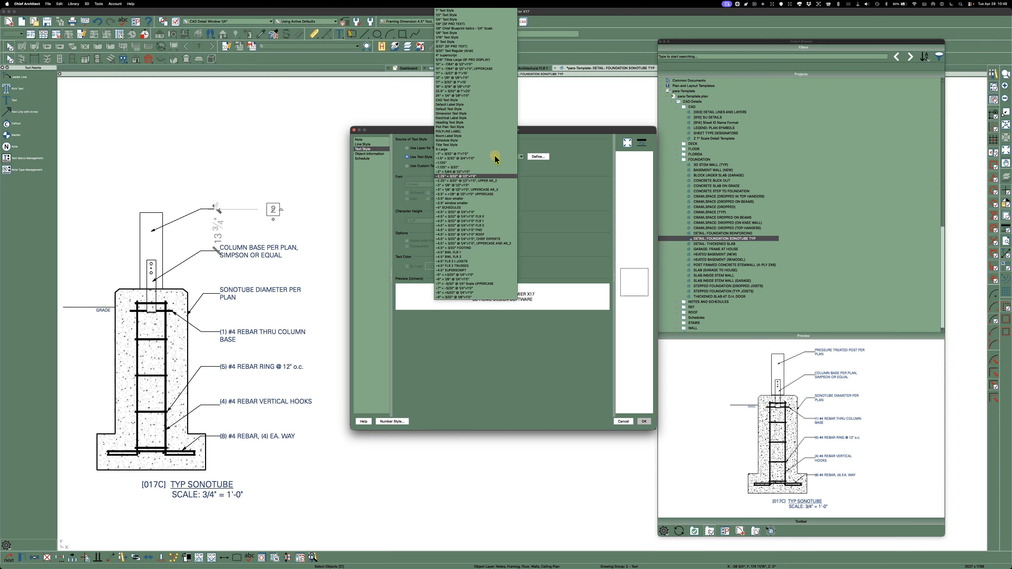
click(450, 158)
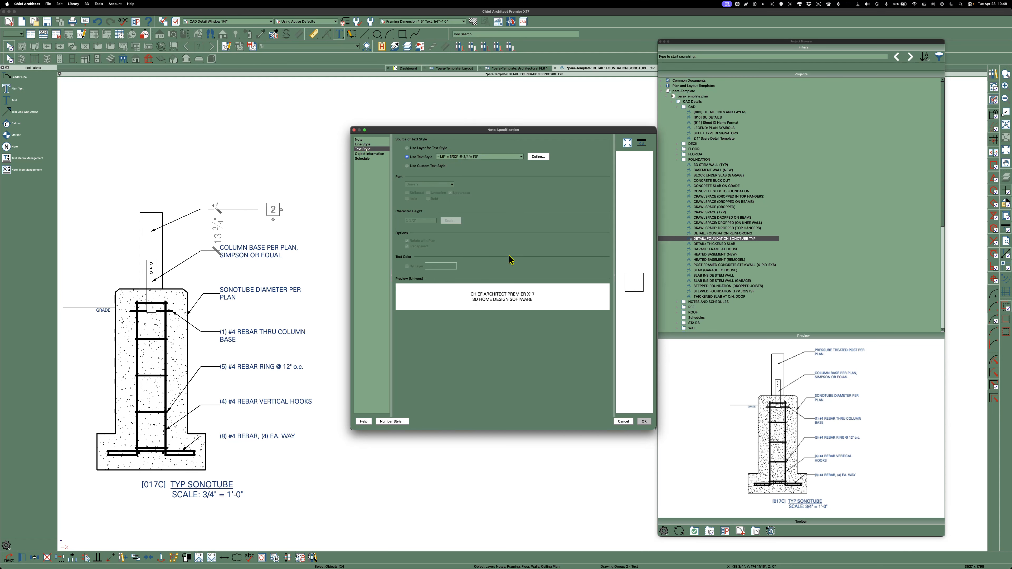
click(364, 159)
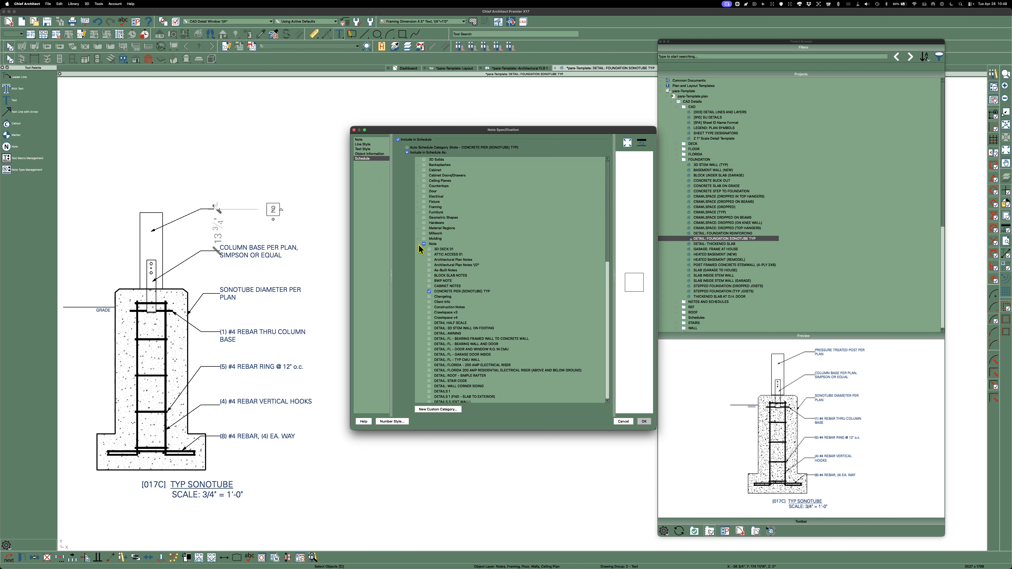
click(646, 422)
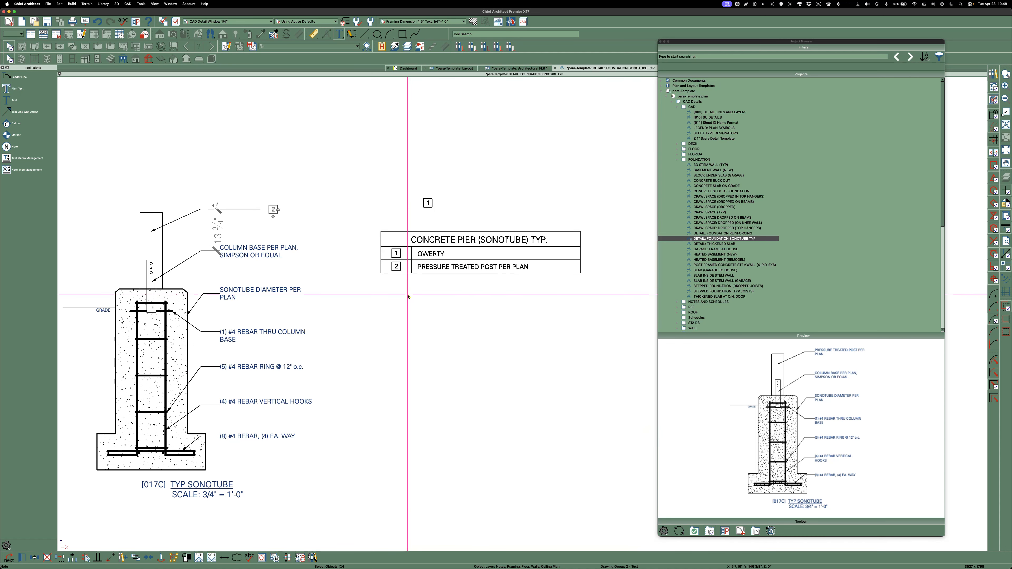
Step: Convert the COLUMN BASE and SONOTUBE DIAMETER callouts to notes, choosing type CONCRETE PIER (SONOTUBE) TYP for the diameter callout
click(266, 252)
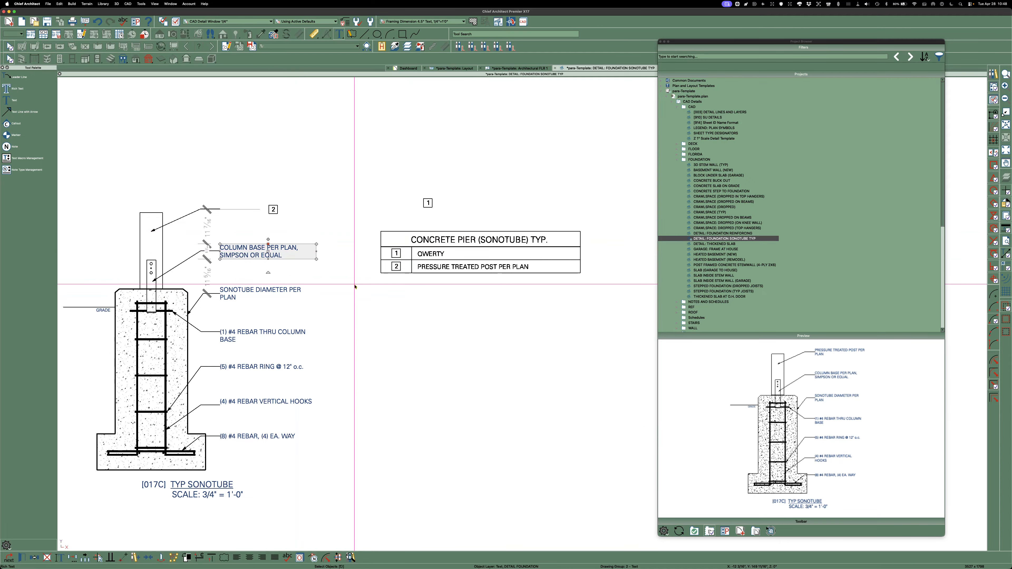
key(Delete)
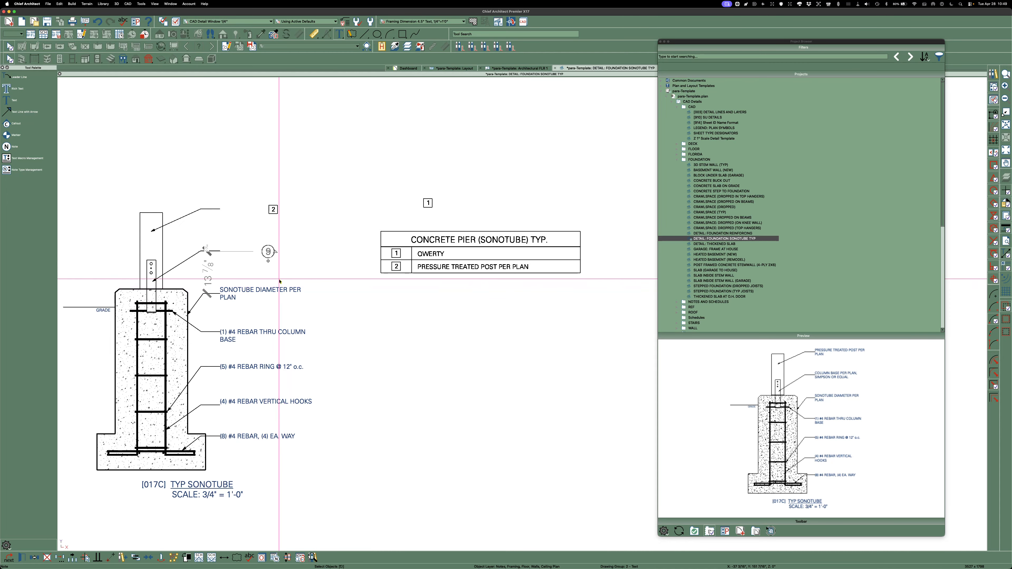
click(268, 291)
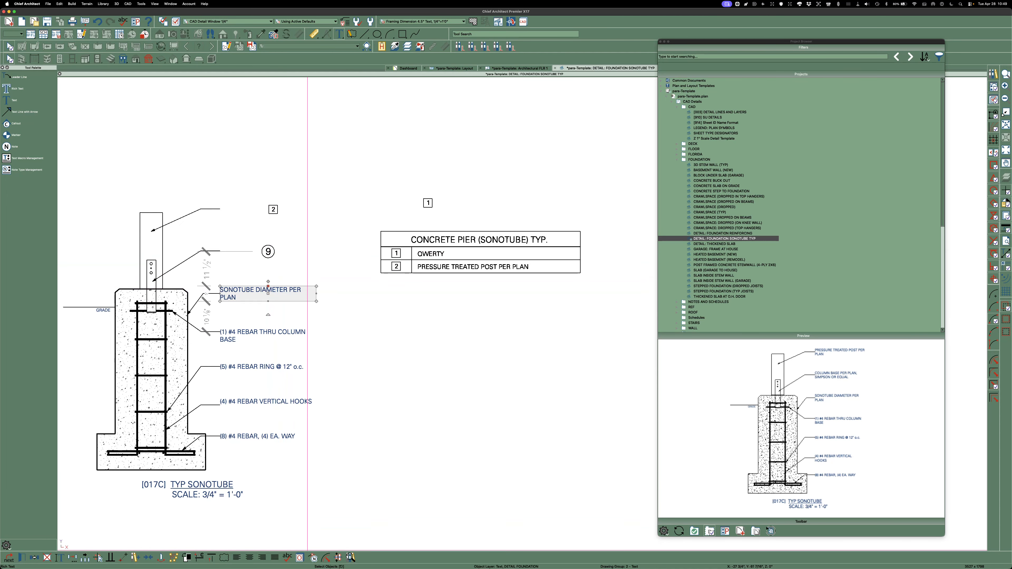
click(314, 558)
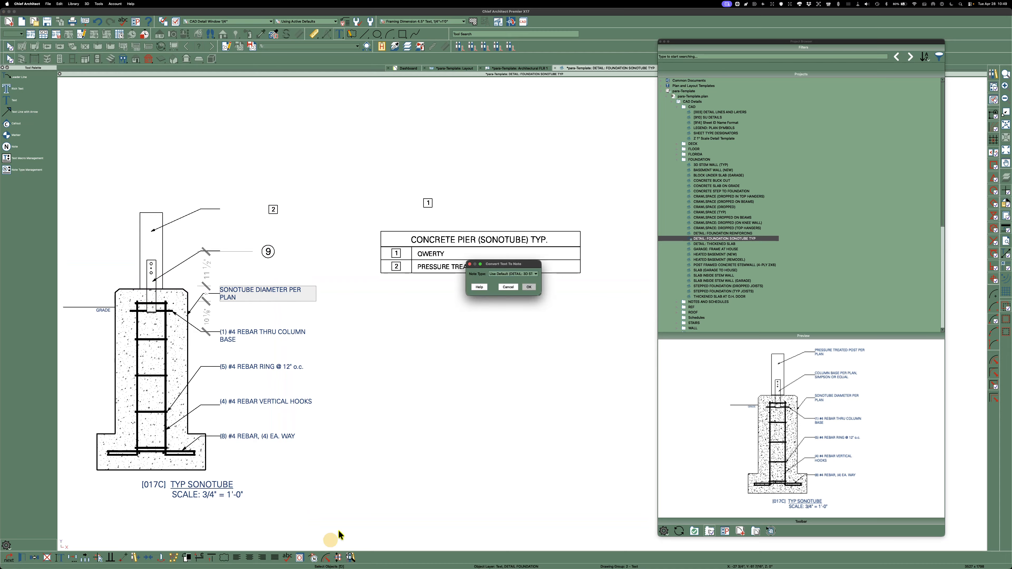
click(536, 274)
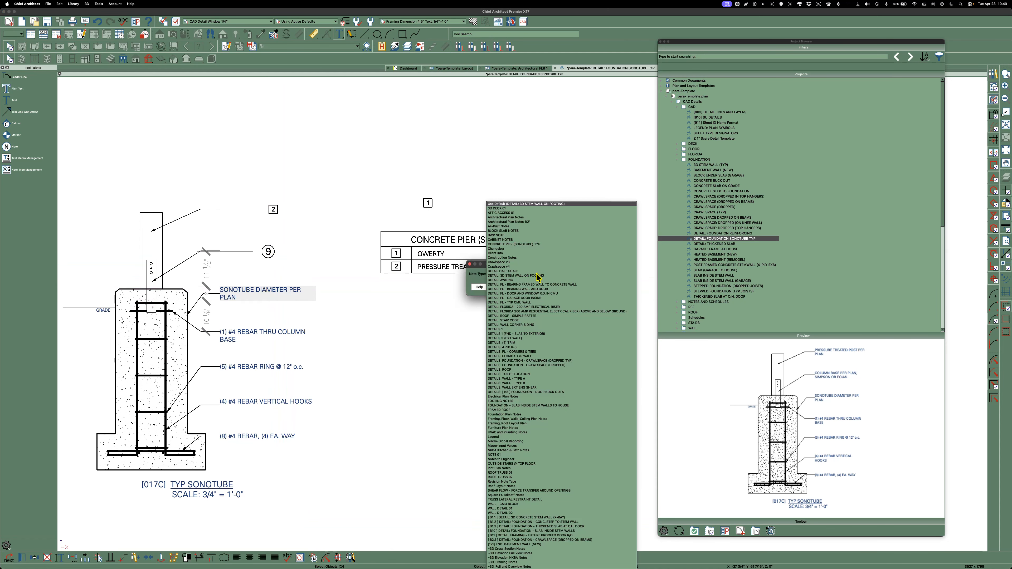
click(504, 245)
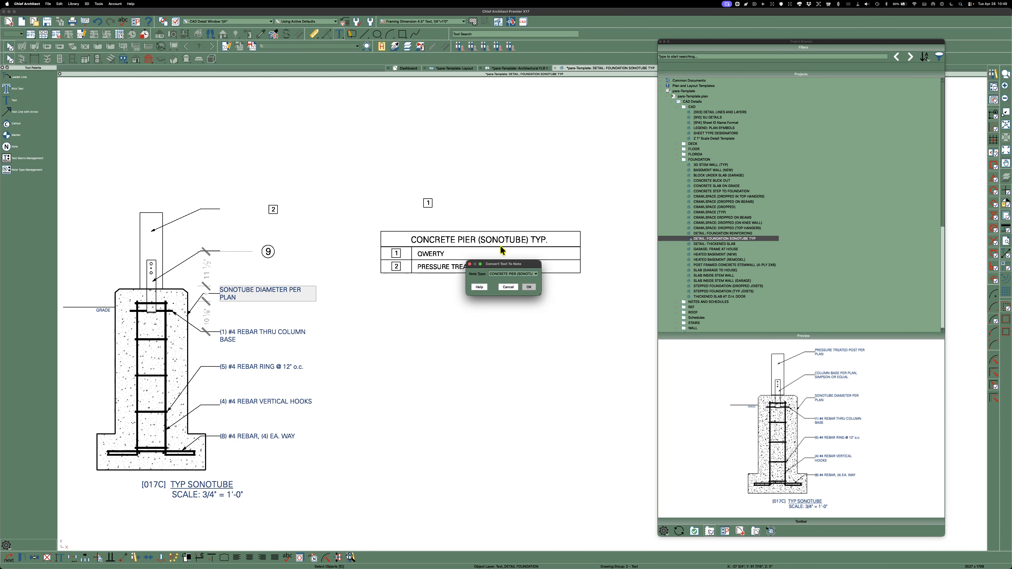
click(528, 287)
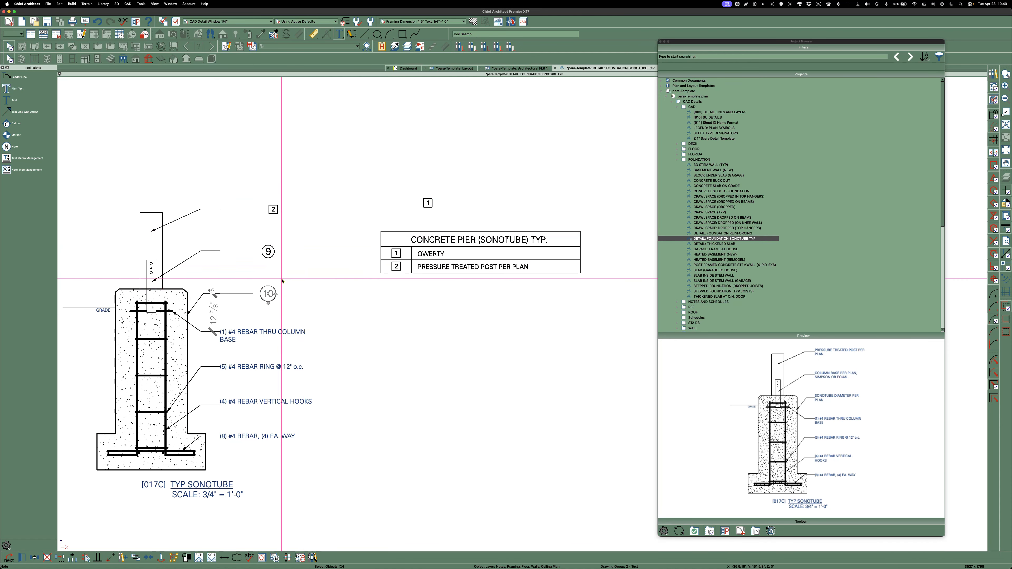
click(292, 337)
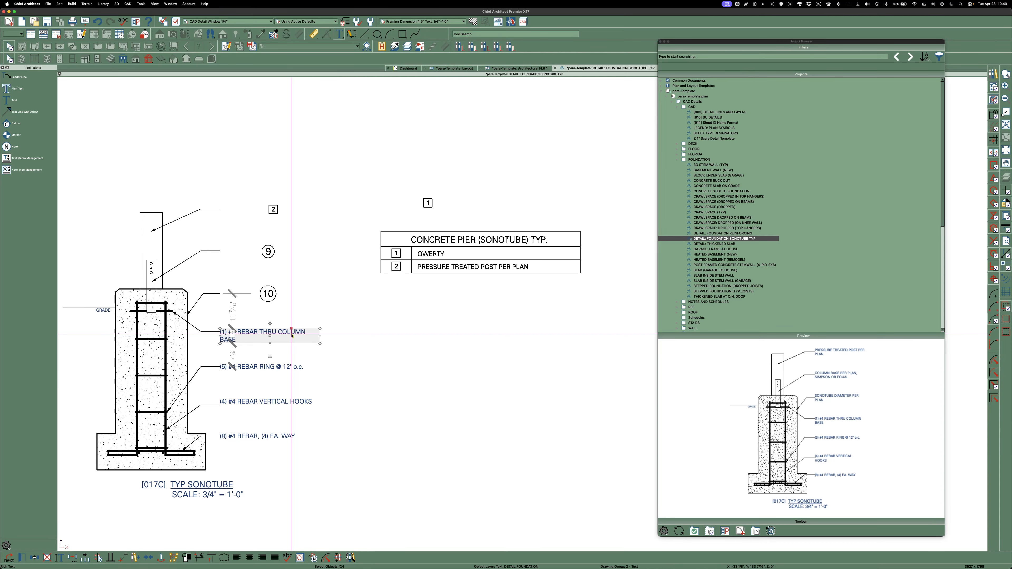
key(5)
key(9)
key(9)
key(0)
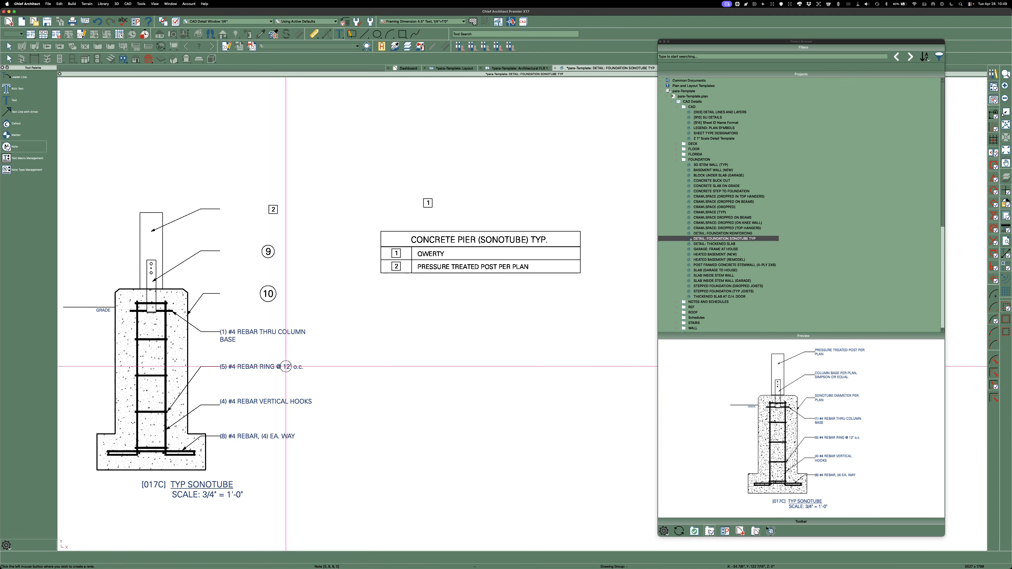
key(space)
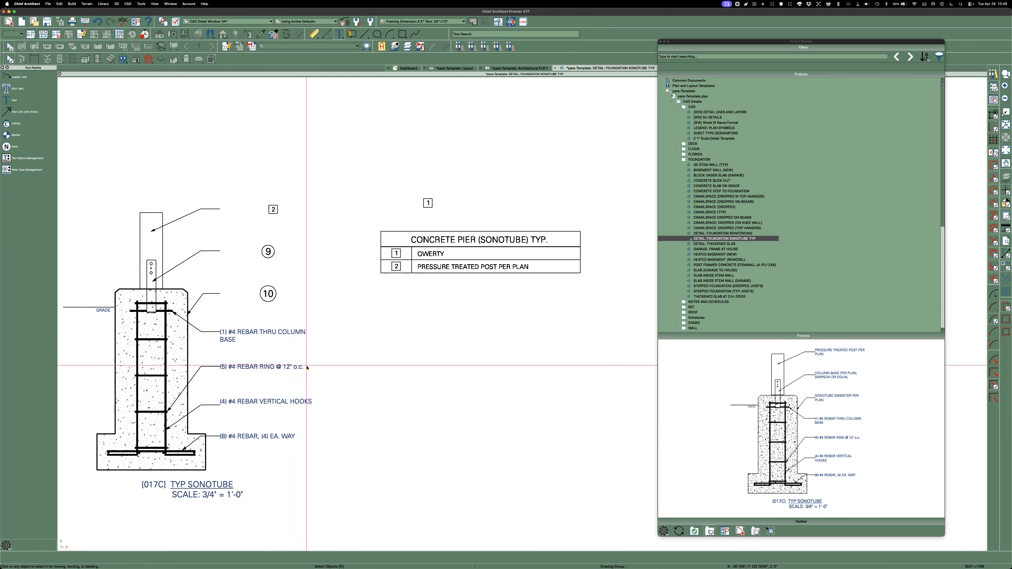
Step: Convert the (1) #4 REBAR THRU COLUMN BASE and (5) #4 REBAR RING @ 12" o.c. callouts to notes of the default type
click(296, 336)
key(n)
key(Return)
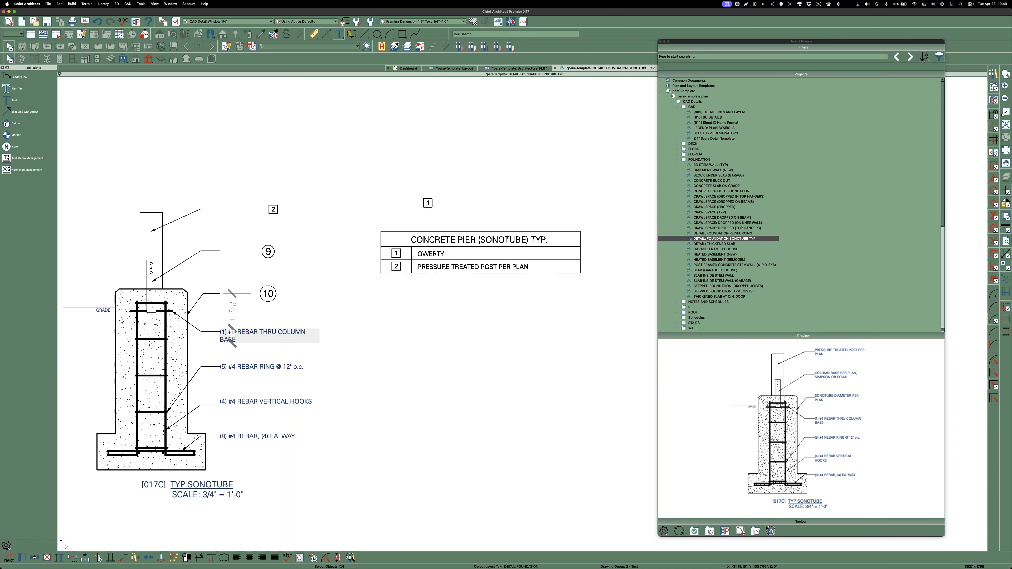
click(291, 365)
key(n)
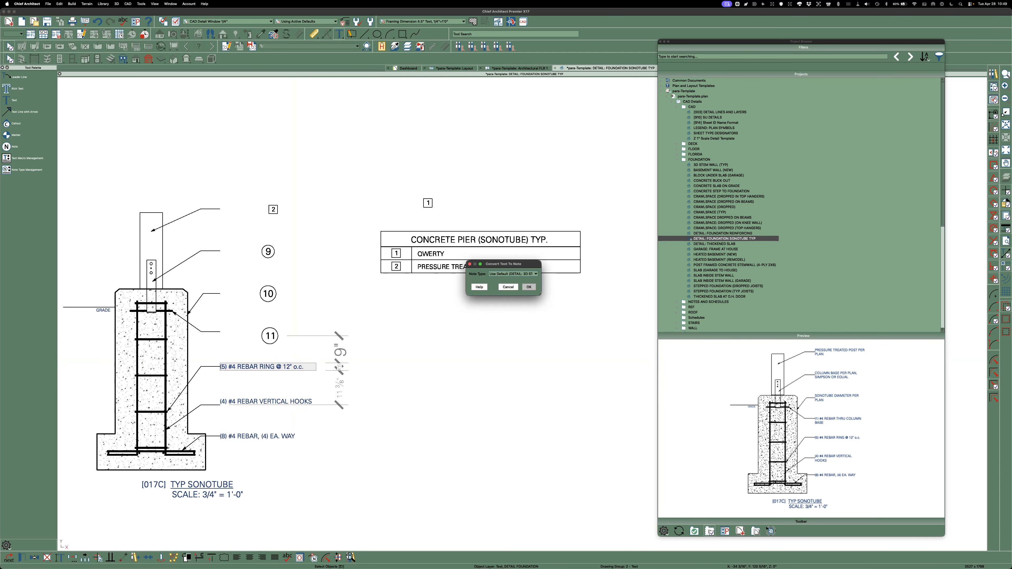
key(Return)
Step: Convert the (4) #4 REBAR VERTICAL HOOKS and (8) #4 REBAR, (4) EA. WAY callouts to notes of the default type
click(323, 402)
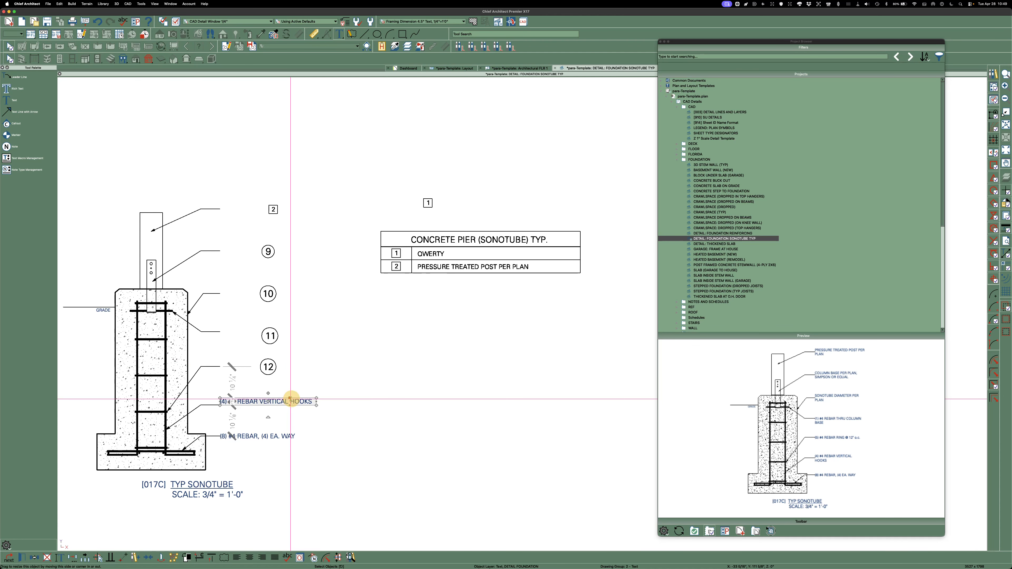
key(n)
key(Return)
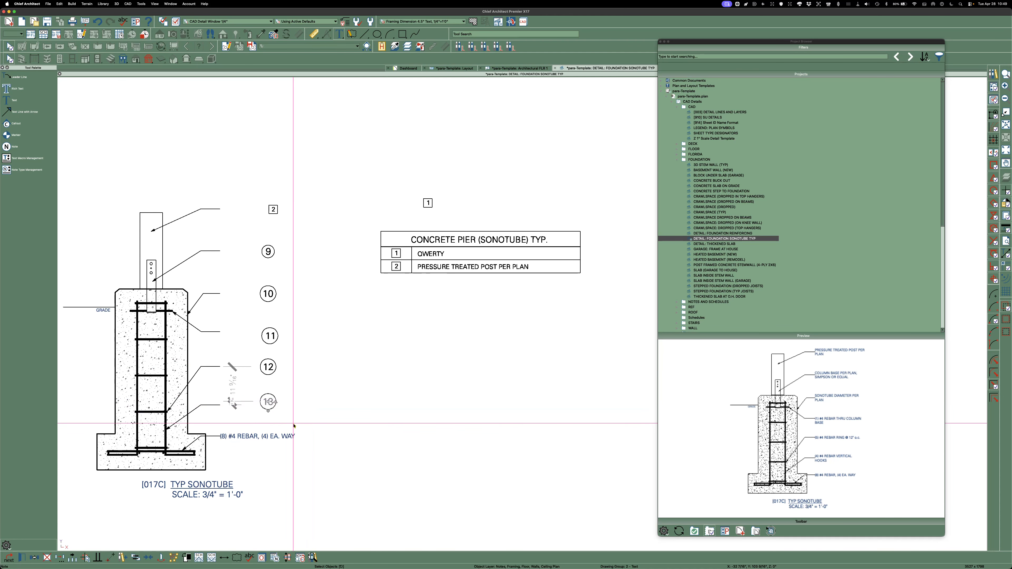
click(278, 439)
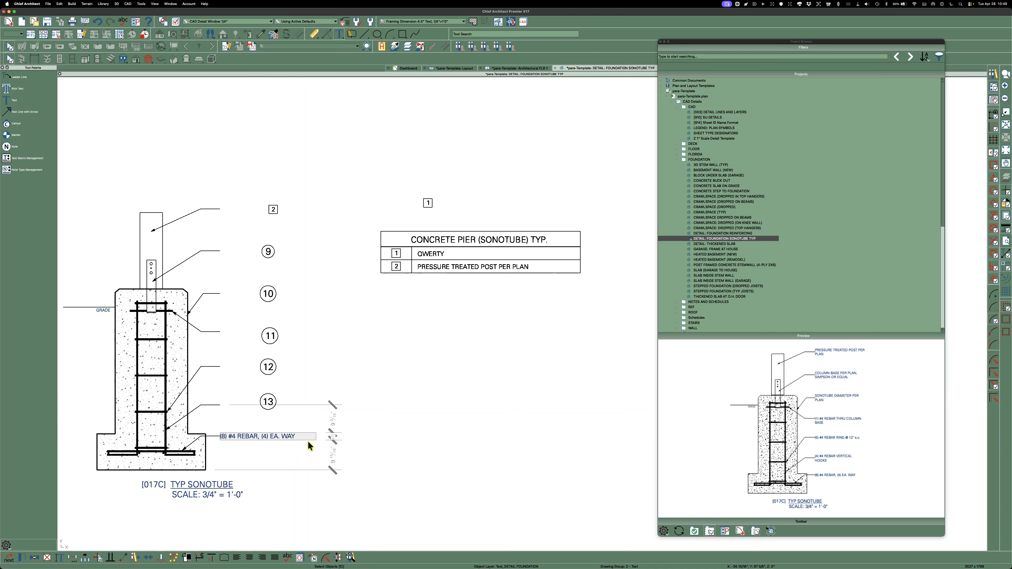
key(n)
key(Return)
Step: Include the six circular notes together in the CONCRETE PIER (SONOTUBE) TYP schedule category instead of DETAIL: 3D STEM WALL ON FOOTING
mouse_move(340, 452)
mouse_down()
mouse_move(309, 261)
mouse_move(268, 249)
mouse_up()
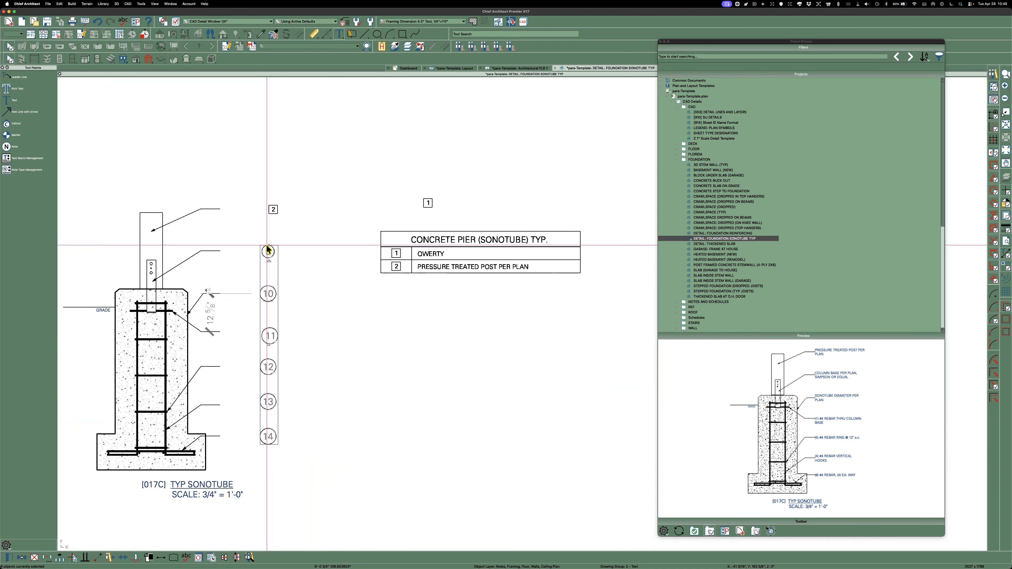
double_click(268, 249)
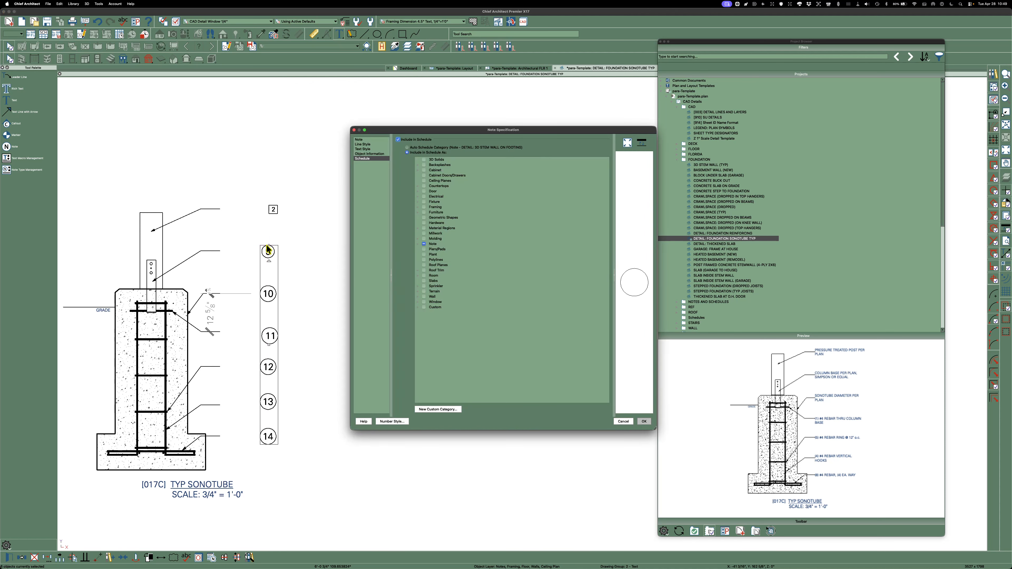
click(417, 244)
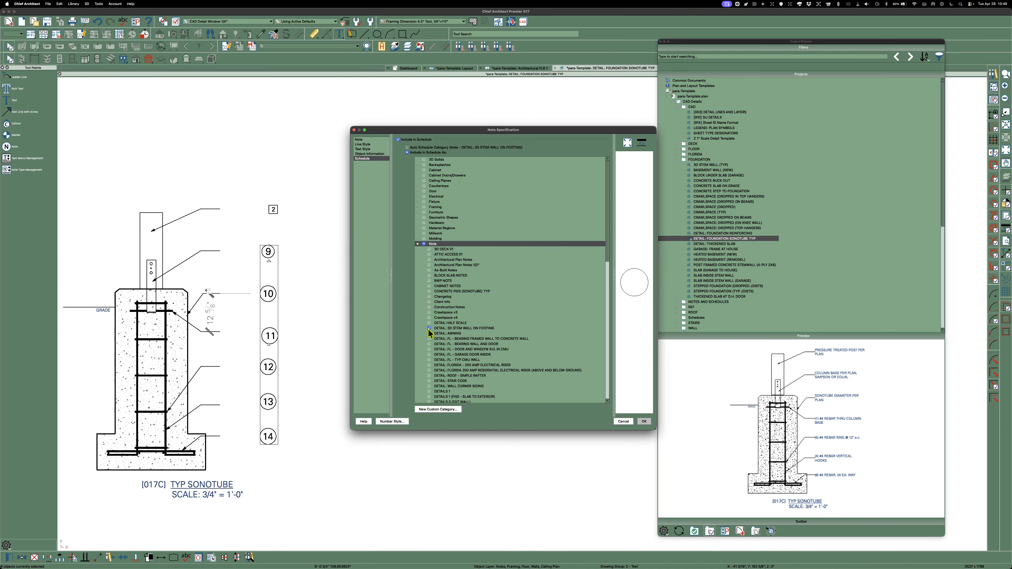
click(429, 328)
click(430, 292)
Step: Set the six notes' text style to the 3/32" @ 3/4"=1'0" style and recheck their schedule category
click(362, 149)
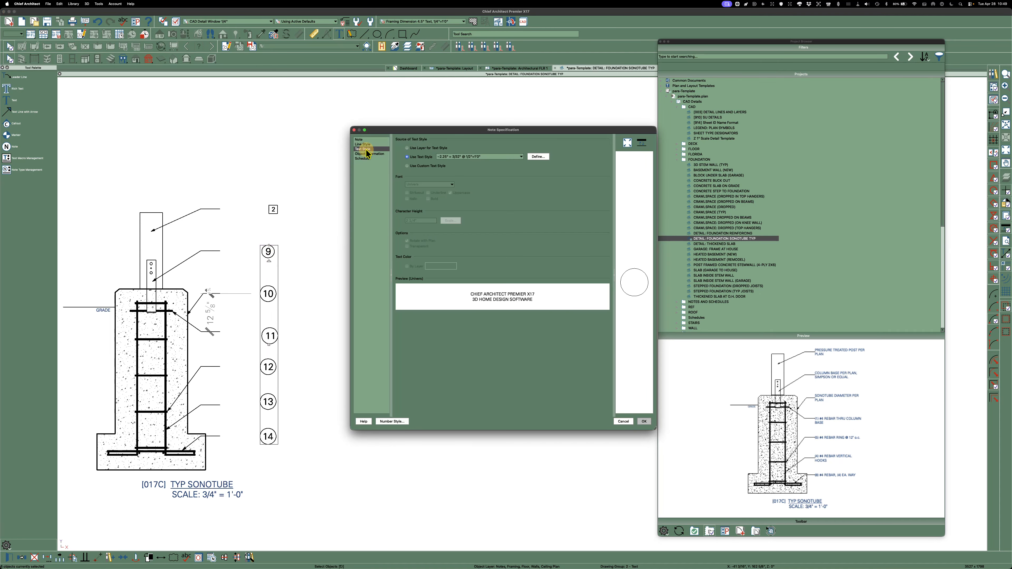
click(467, 157)
click(466, 158)
click(369, 158)
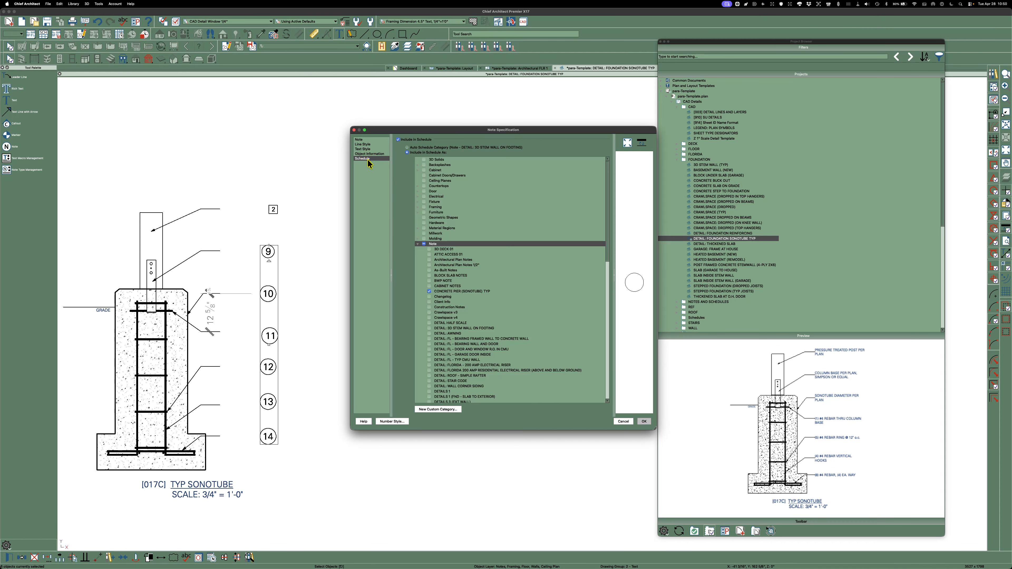
Step: Turn off generating the shape from the schedule for the six selected notes
click(359, 140)
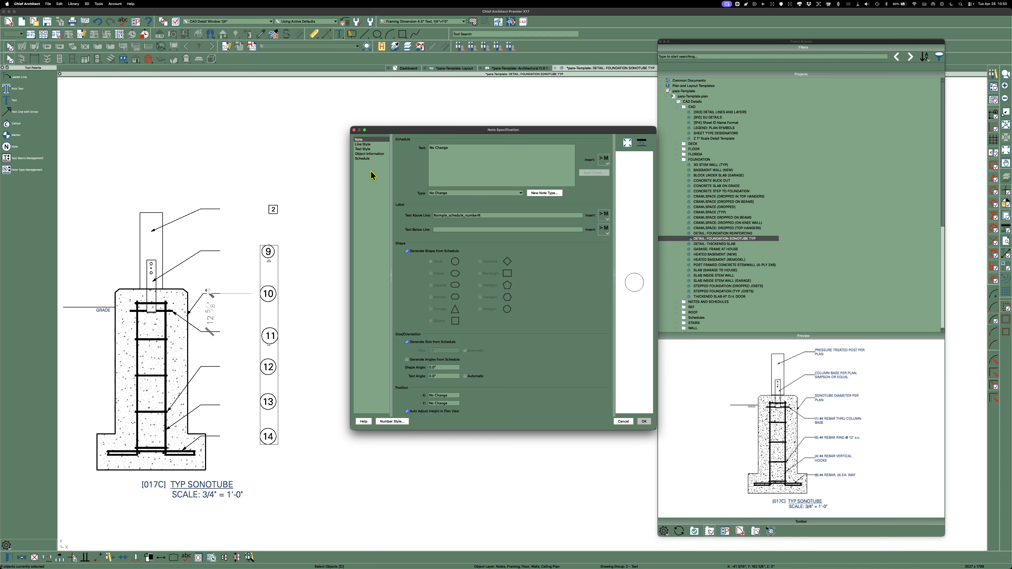
click(407, 251)
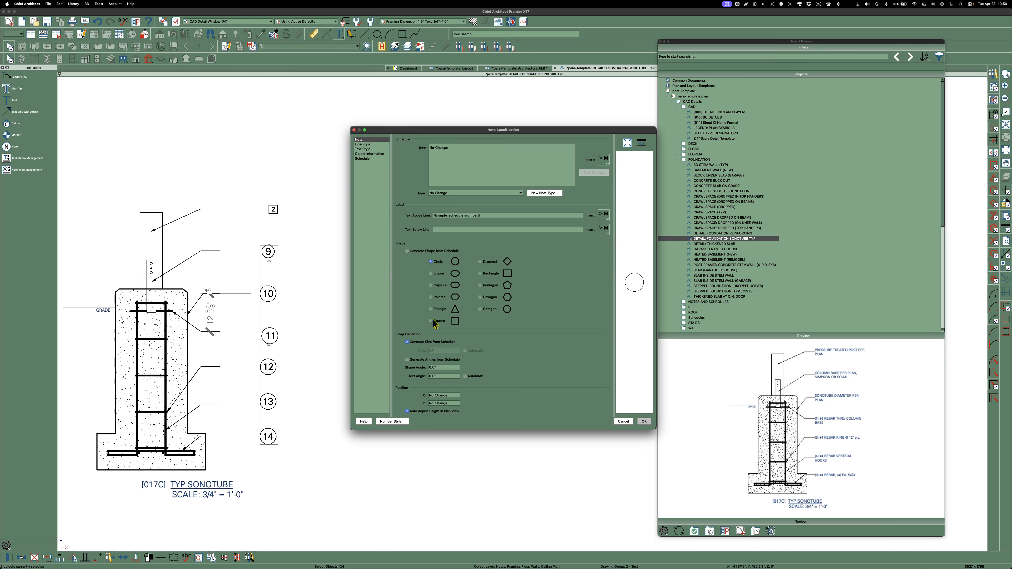
Step: Change the shape of the selected callout notes beside the sonotube detail to Square
click(431, 321)
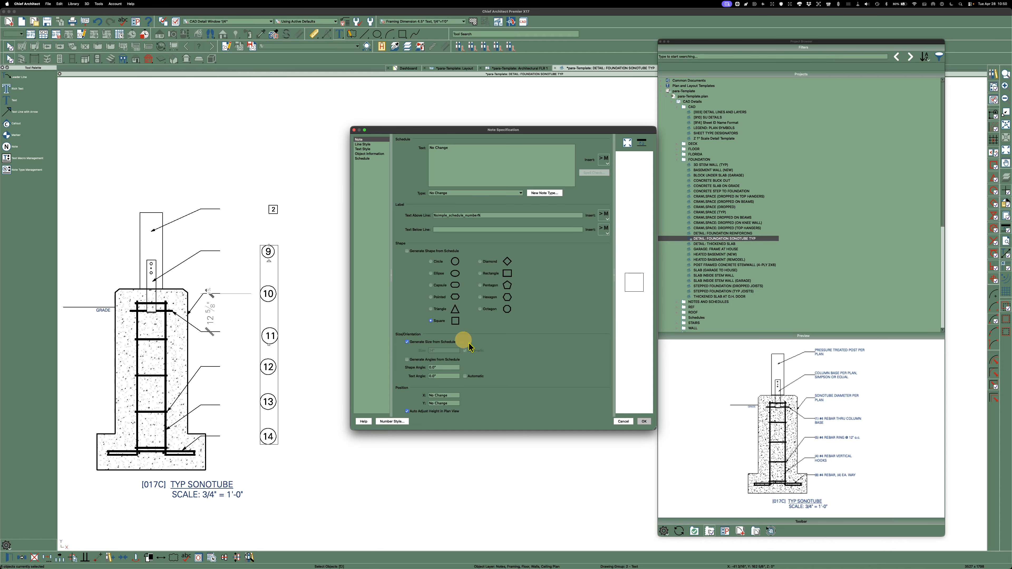
click(644, 422)
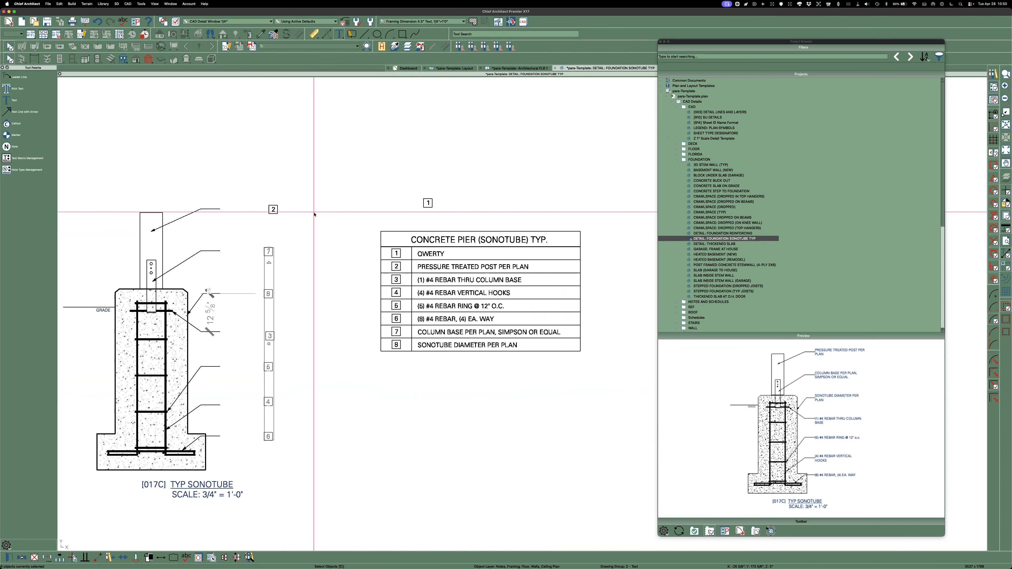
Step: Delete the QWERTY note above the schedule and renumber the concrete pier schedule
click(427, 203)
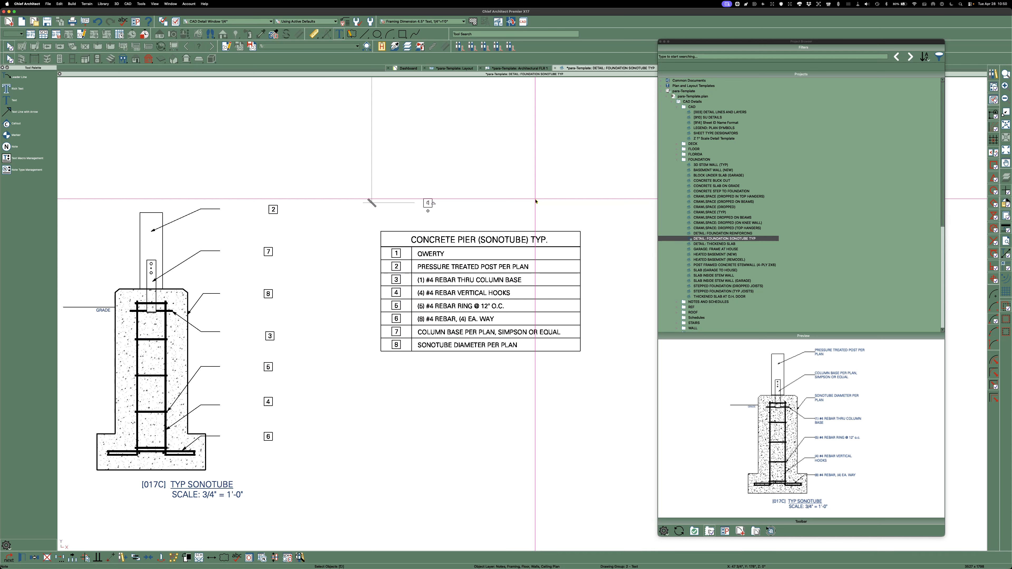
key(super+c)
key(Delete)
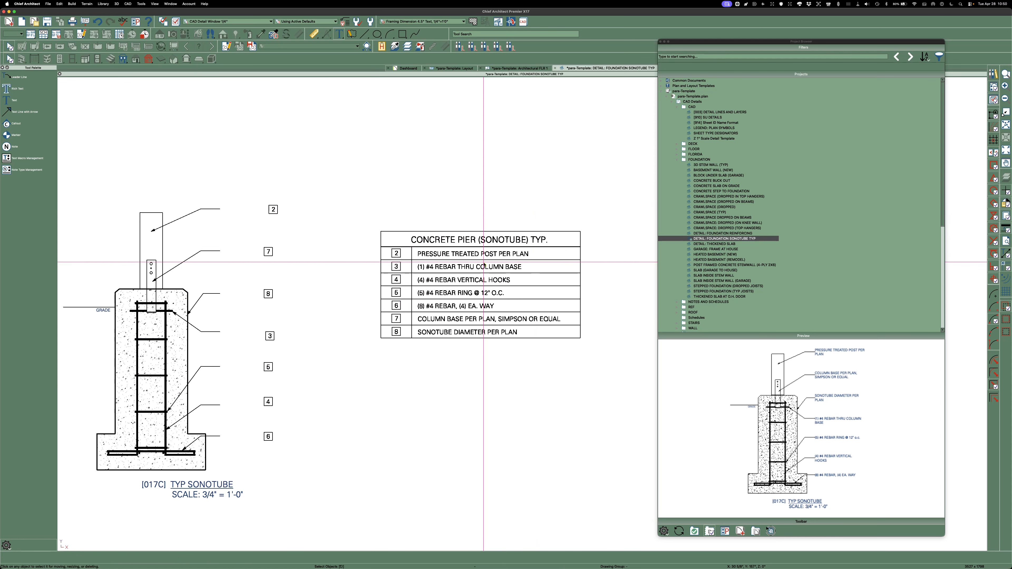
right_click(426, 284)
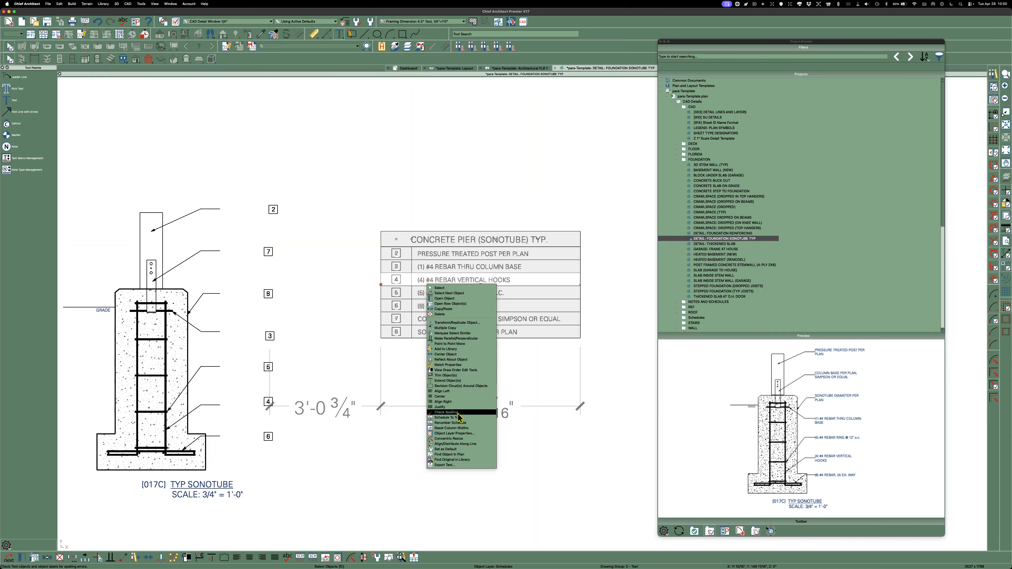
click(458, 423)
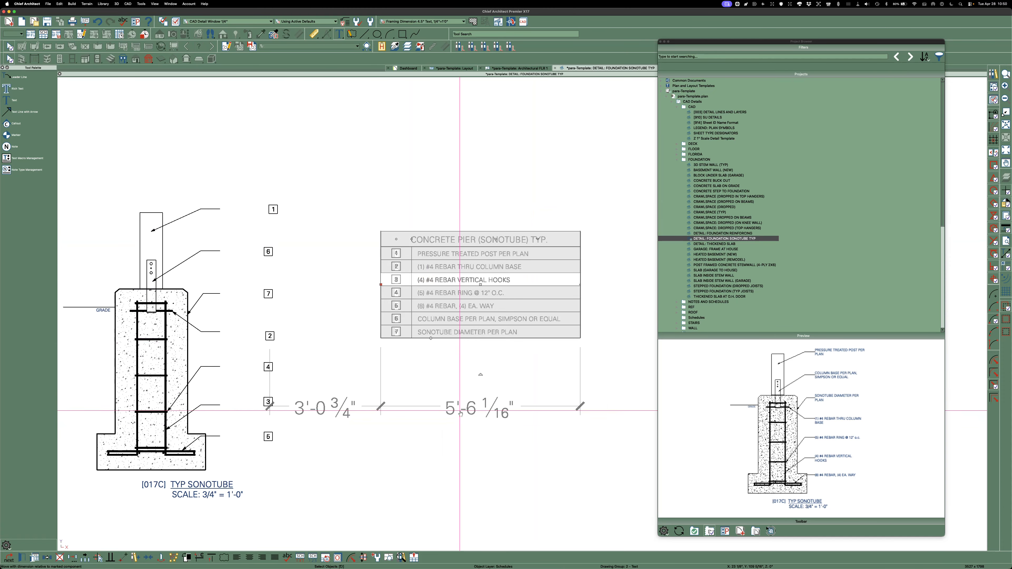
Step: Align the seven callout notes by their left edges with even vertical spacing, and move them as a group to the leader ends
scroll(580, 386, down, 5)
scroll(492, 389, up, 3)
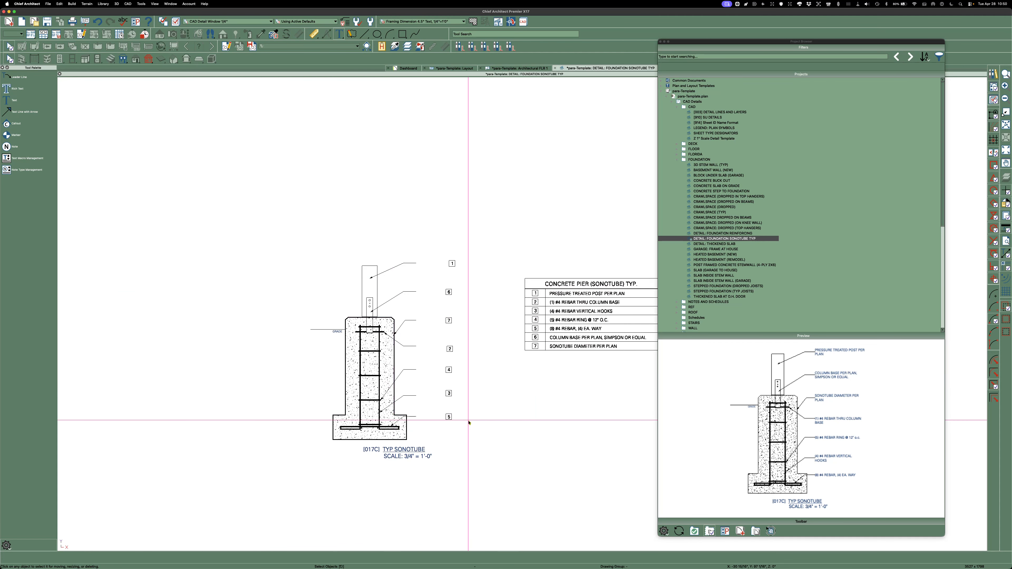
mouse_move(471, 428)
mouse_down()
mouse_move(481, 303)
mouse_move(448, 256)
mouse_up()
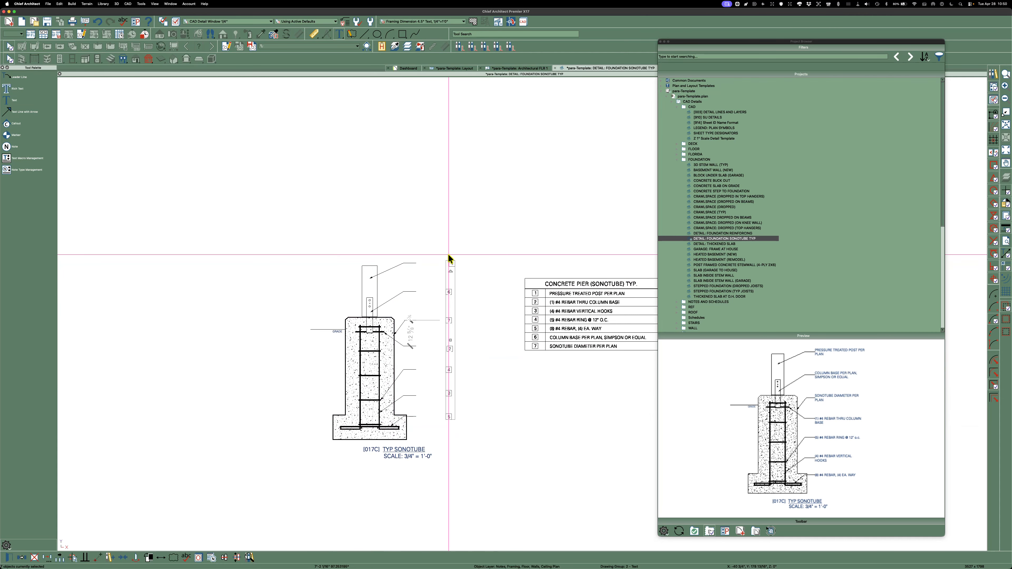
click(226, 558)
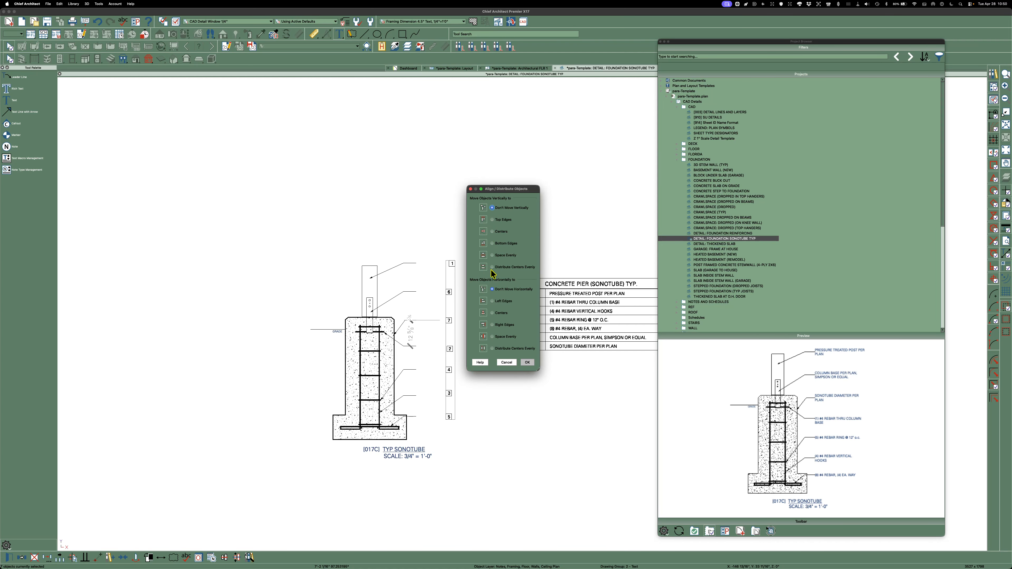
click(492, 300)
click(494, 255)
click(527, 363)
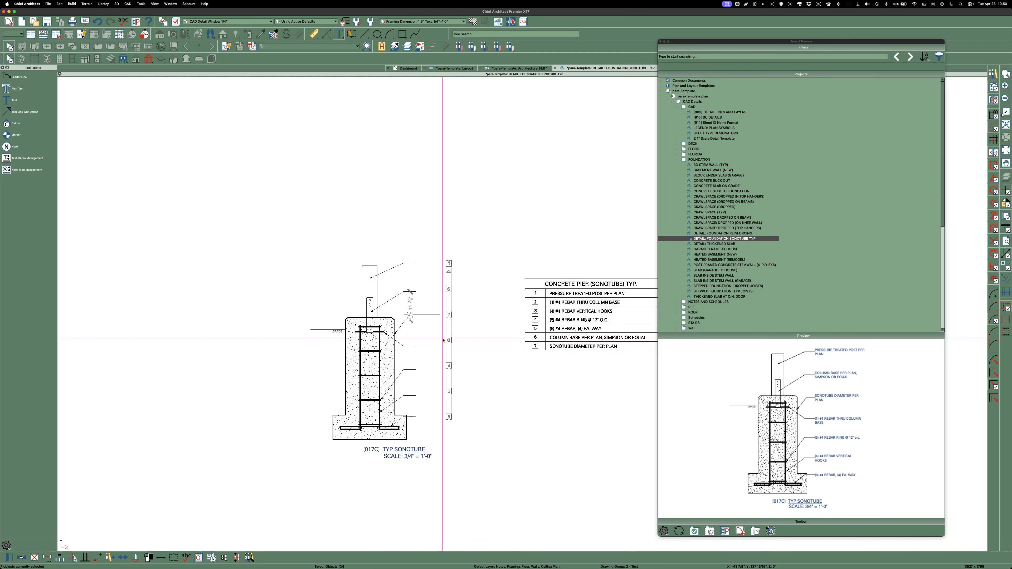
drag(447, 340, 421, 337)
click(474, 378)
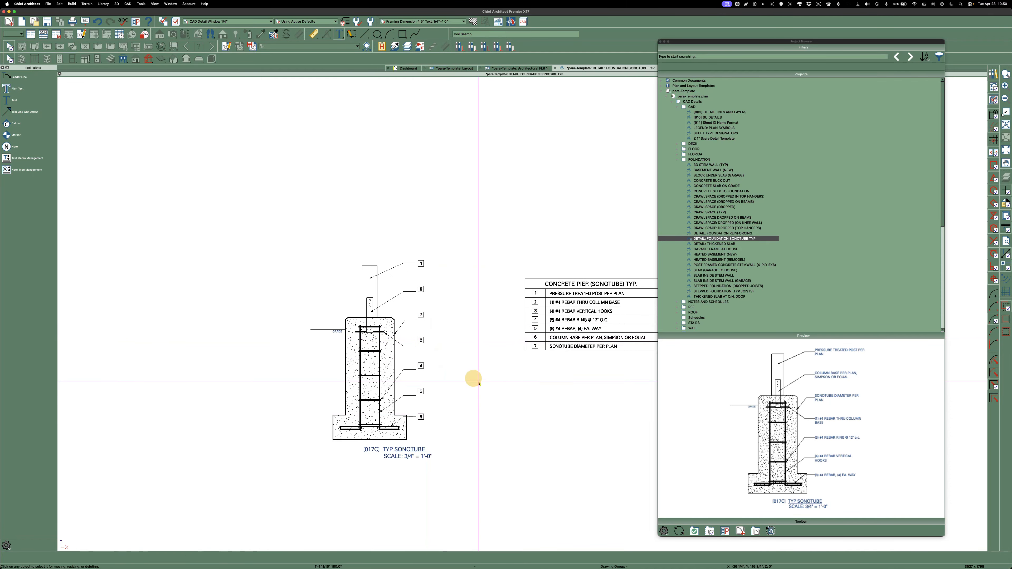
Step: Level the horizontal leader segments with notes 1 and 6 and extend their ends to the centres of those notes
scroll(402, 268, up, 3)
scroll(418, 233, up, 3)
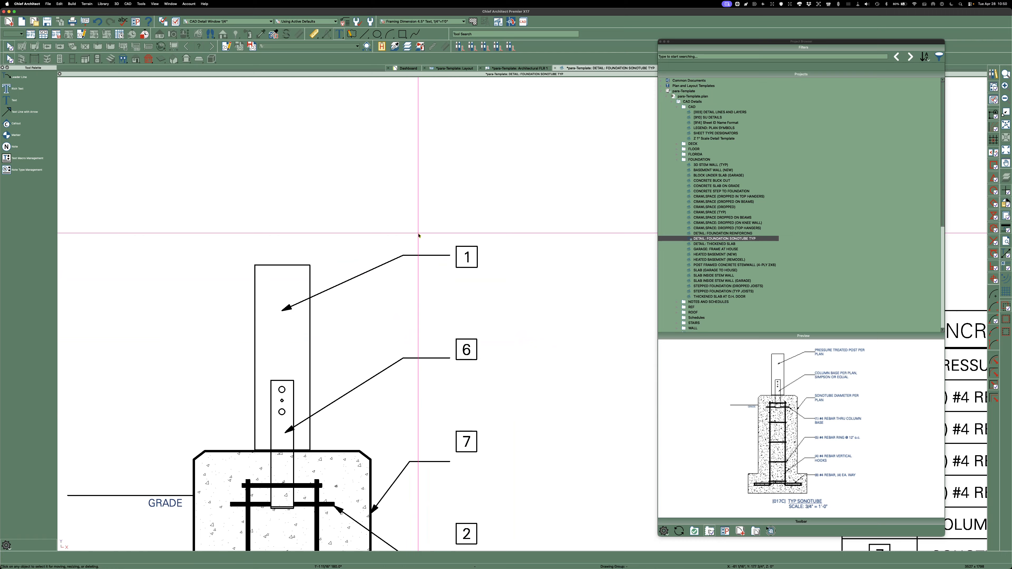
click(434, 255)
mouse_move(429, 254)
mouse_down()
mouse_move(467, 257)
mouse_move(444, 259)
mouse_up()
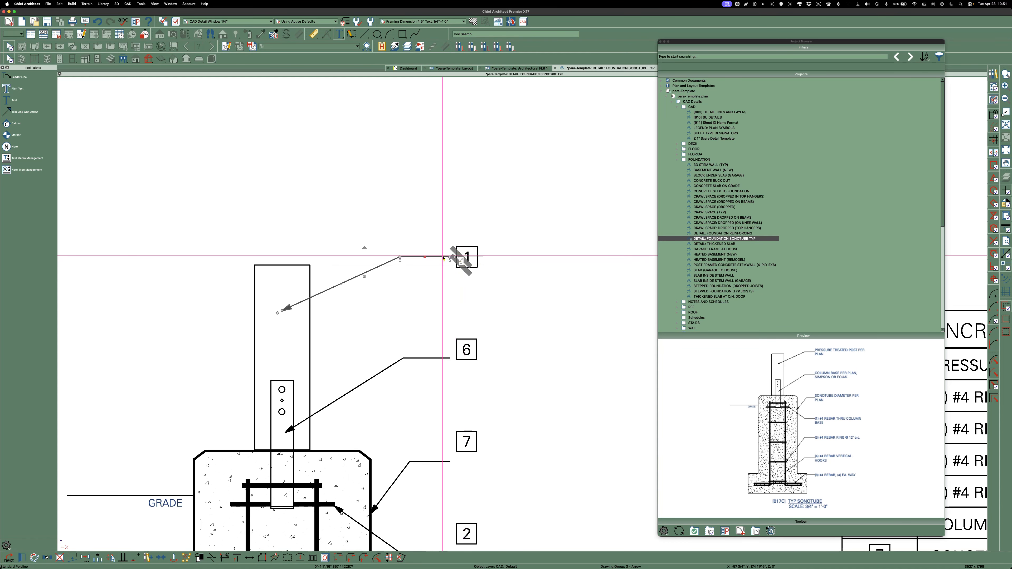
click(463, 256)
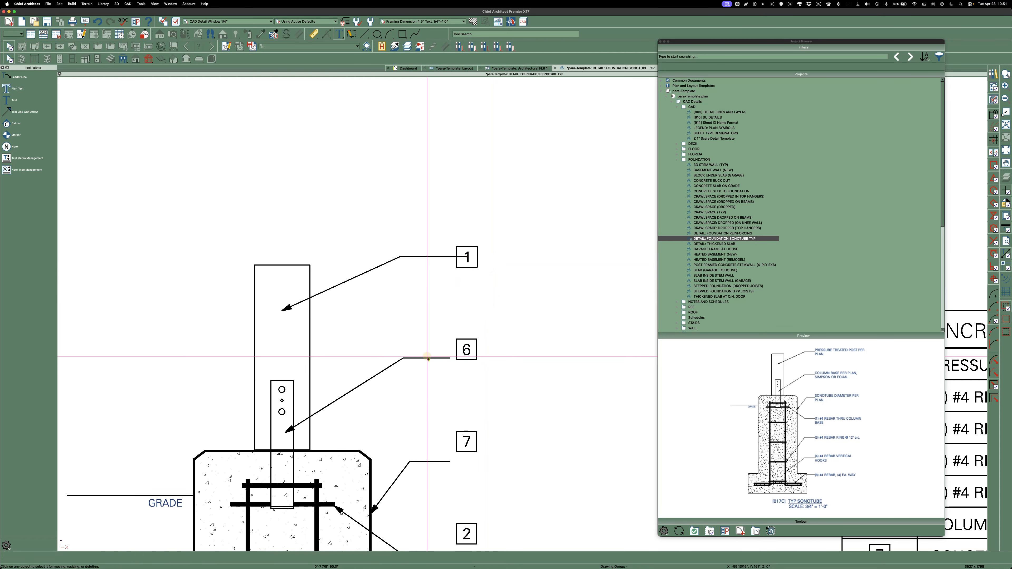
click(466, 349)
mouse_move(467, 350)
mouse_down()
mouse_move(450, 349)
mouse_move(466, 350)
mouse_up()
scroll(432, 194, down, 2)
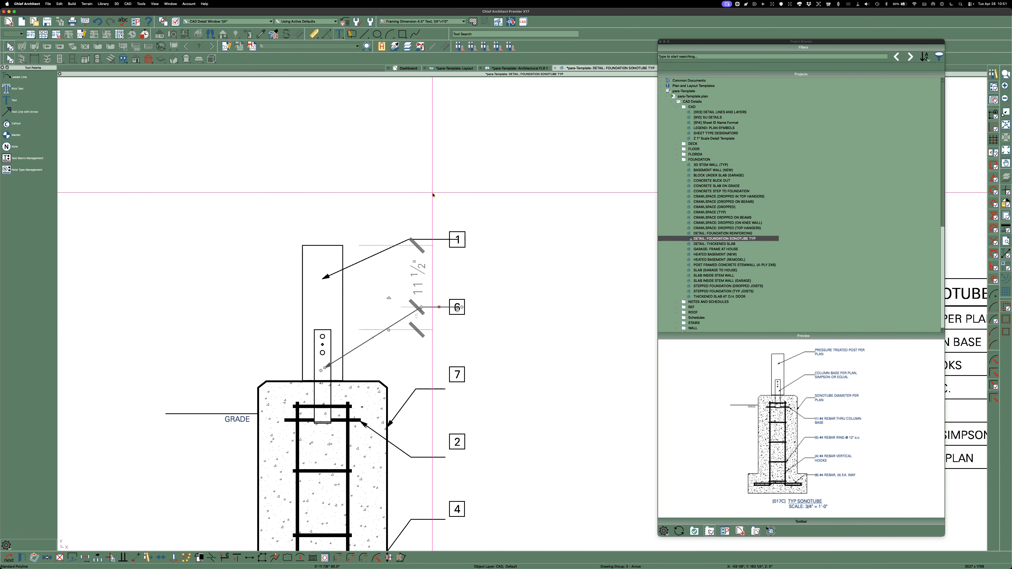
click(486, 282)
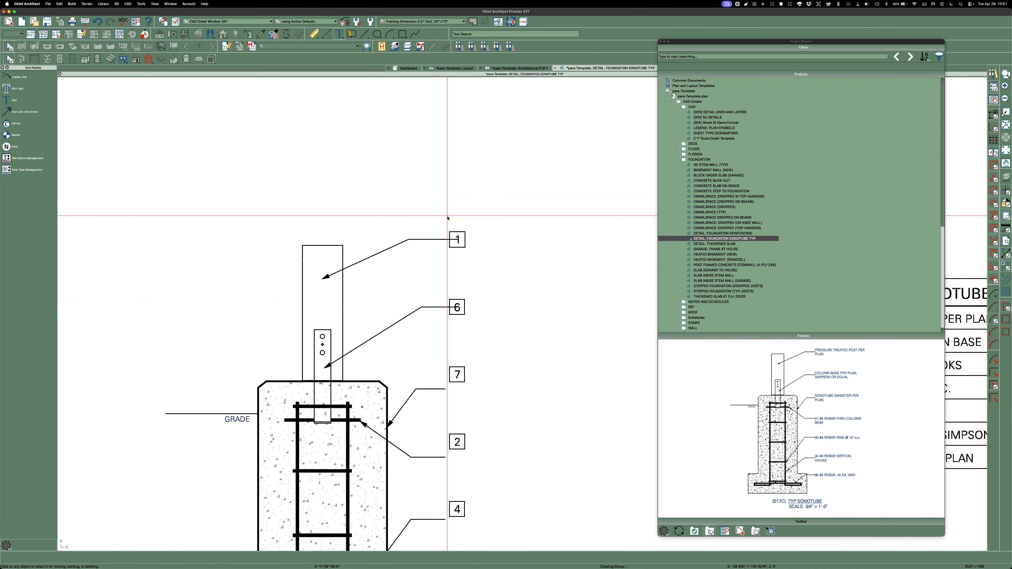
Step: Move the sonotube diameter leader's end to the centre of note 7, and shift the Project Browser off the drawing
scroll(447, 218, down, 1)
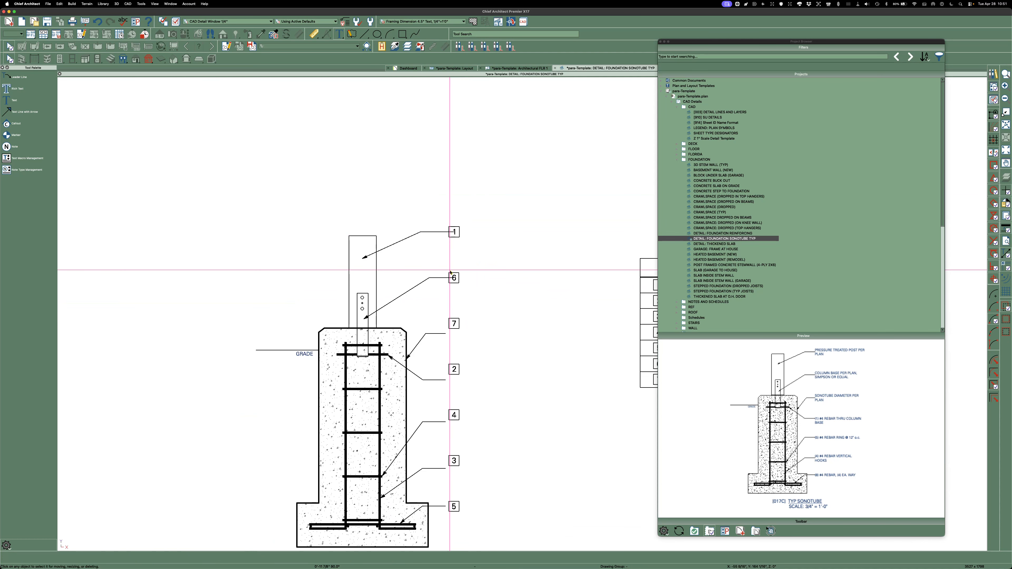
scroll(438, 335, up, 2)
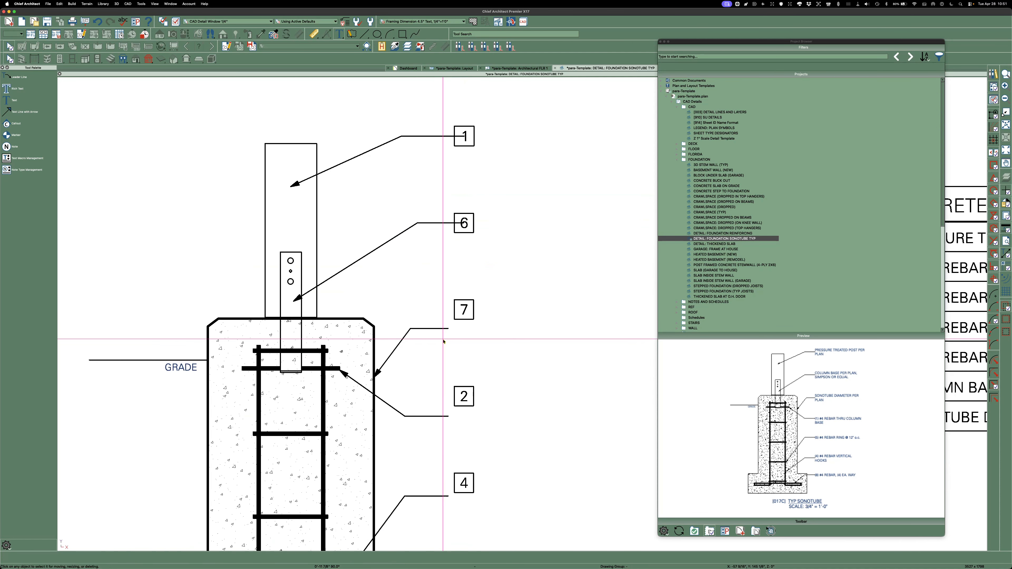
click(435, 329)
drag(434, 330, 464, 310)
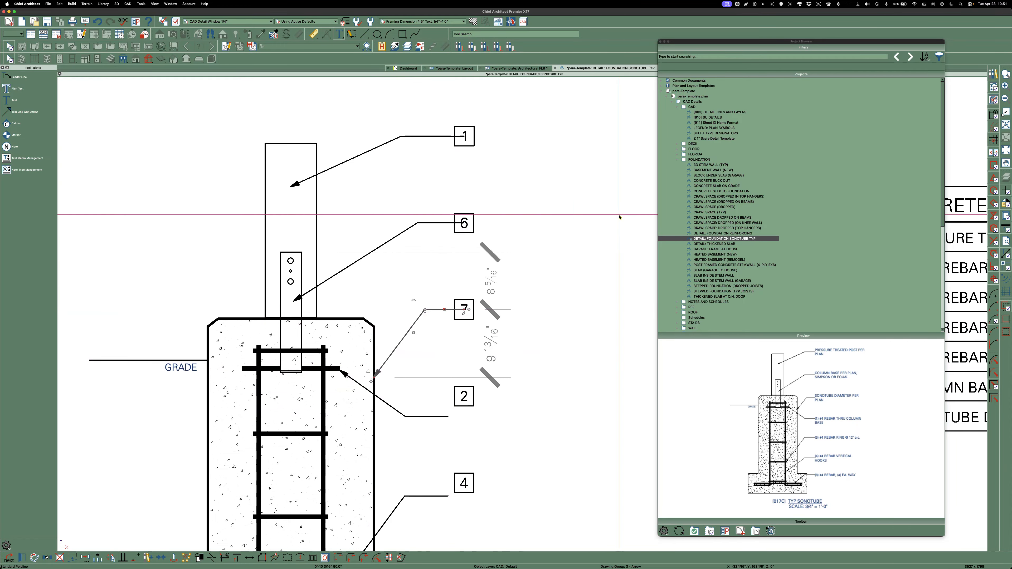
drag(691, 43, 1011, 60)
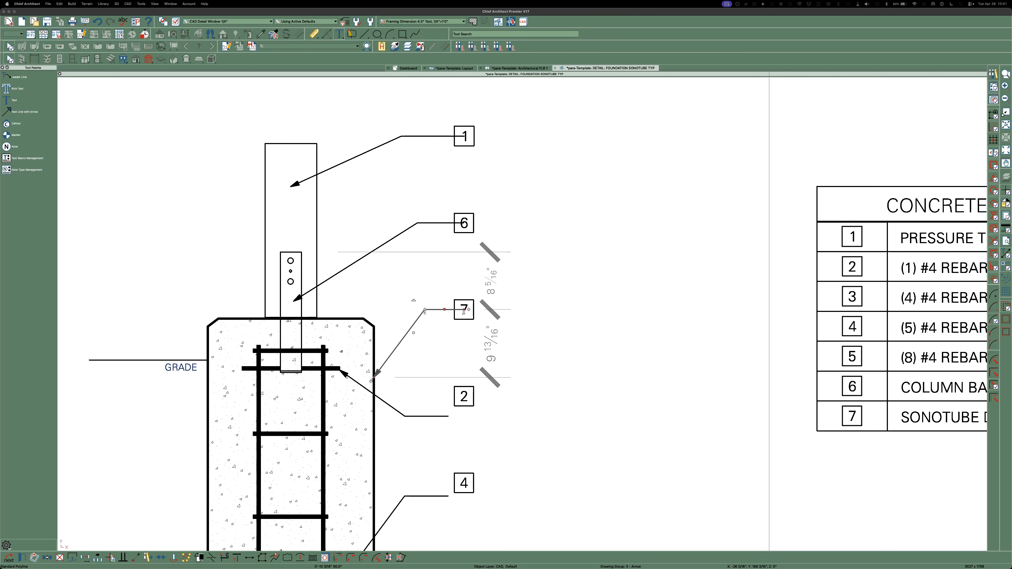
Step: Raise the horizontal segment of the column base rebar leader to note 2 and extend its end to the note's centre
scroll(614, 293, down, 4)
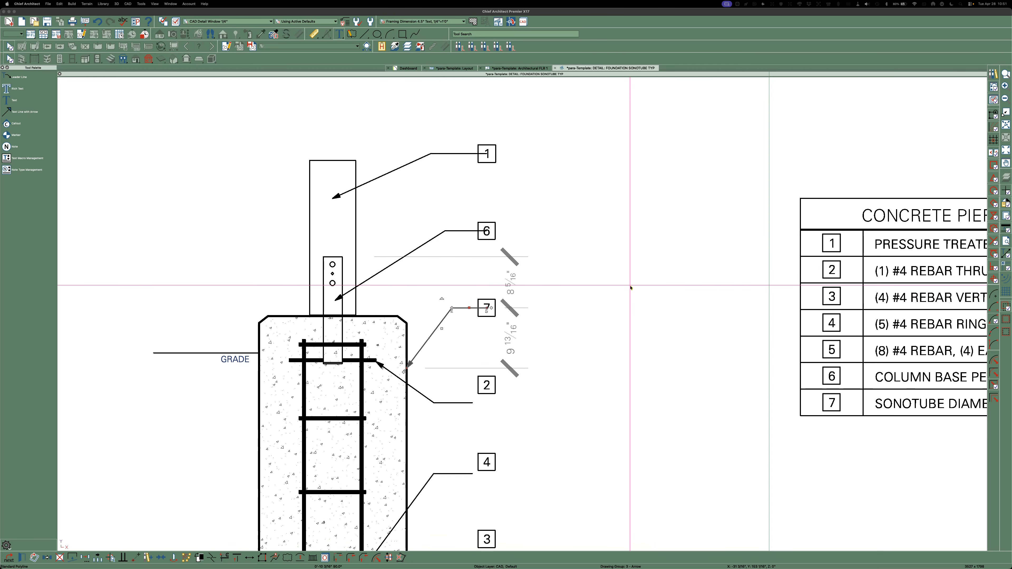
scroll(550, 301, down, 1)
scroll(494, 340, up, 4)
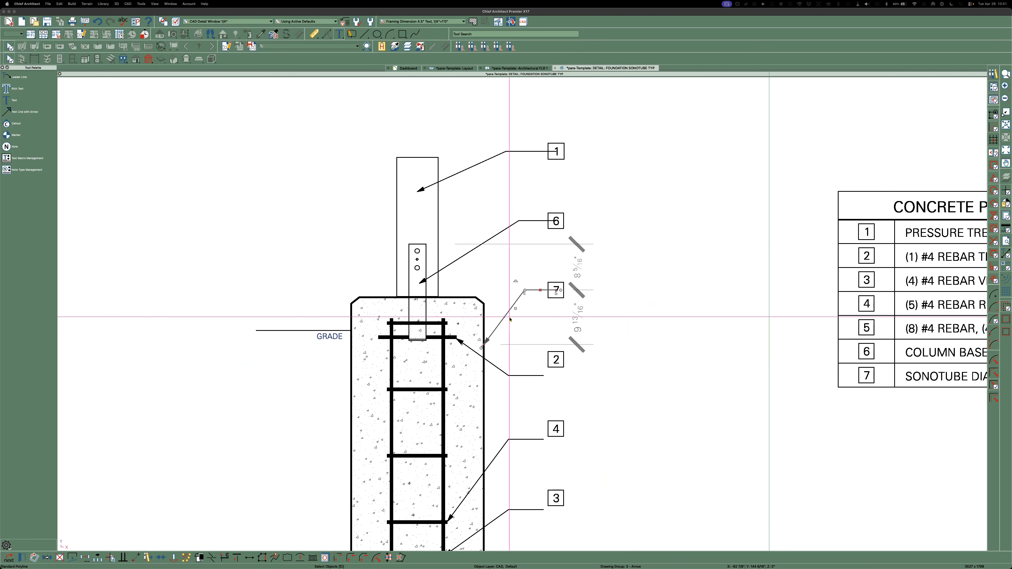
drag(462, 358, 466, 285)
scroll(486, 297, down, 3)
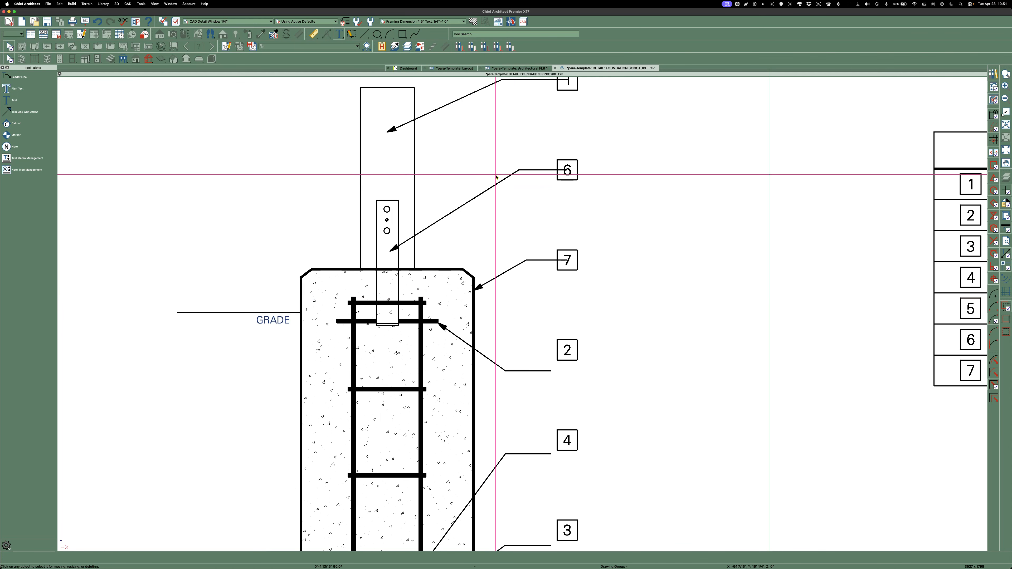
click(528, 371)
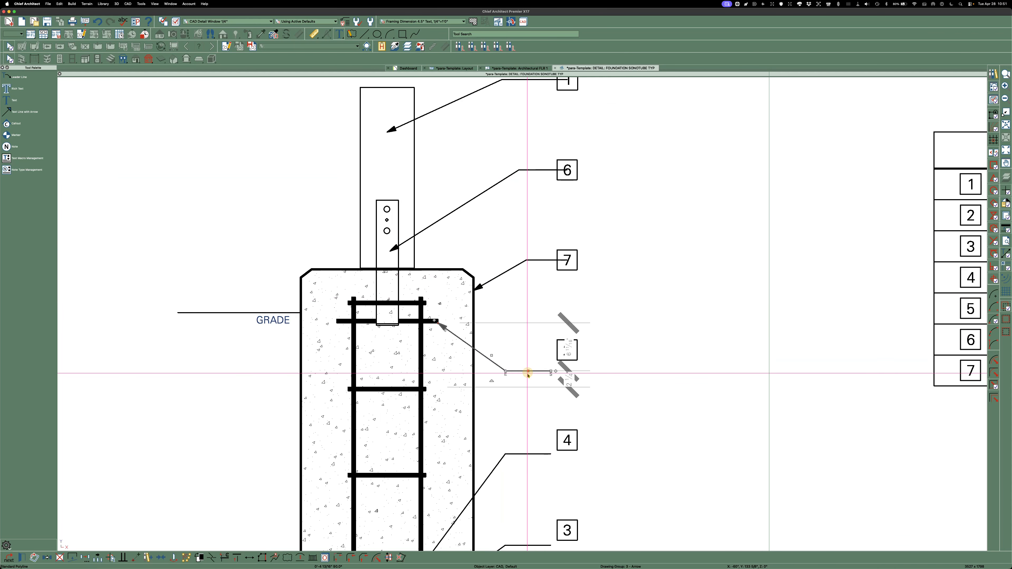
drag(528, 372, 566, 350)
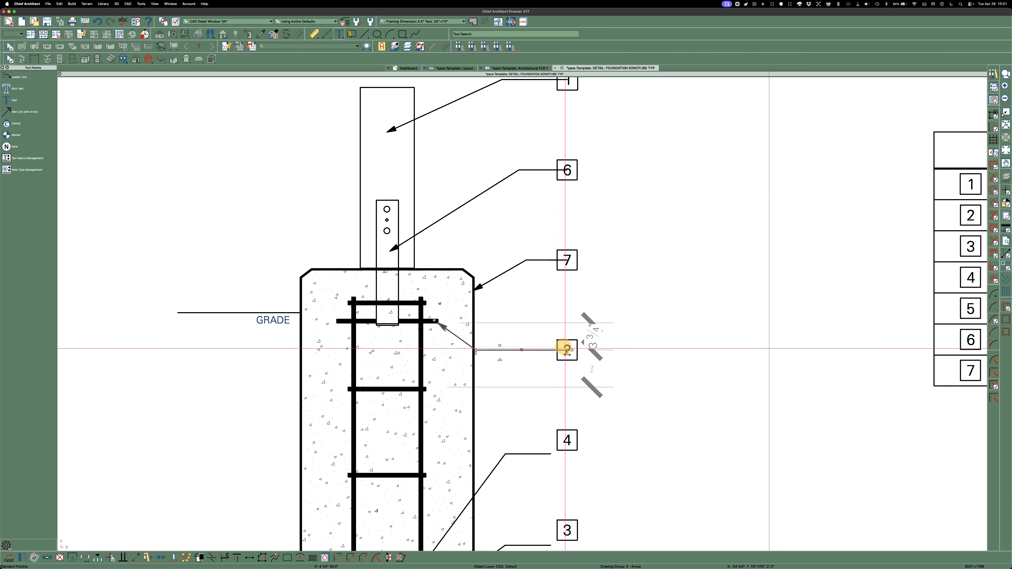
Step: Raise the rebar ring and vertical hook leaders to notes 4 and 3 and extend their ends to the note centres
scroll(463, 212, down, 3)
scroll(462, 212, down, 2)
scroll(518, 345, up, 5)
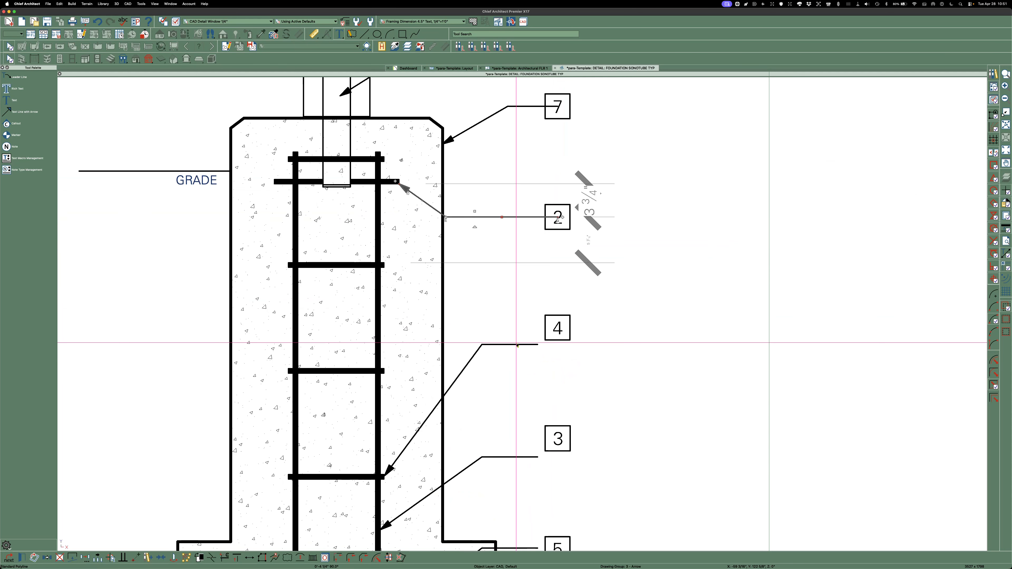
click(515, 347)
drag(516, 345, 554, 328)
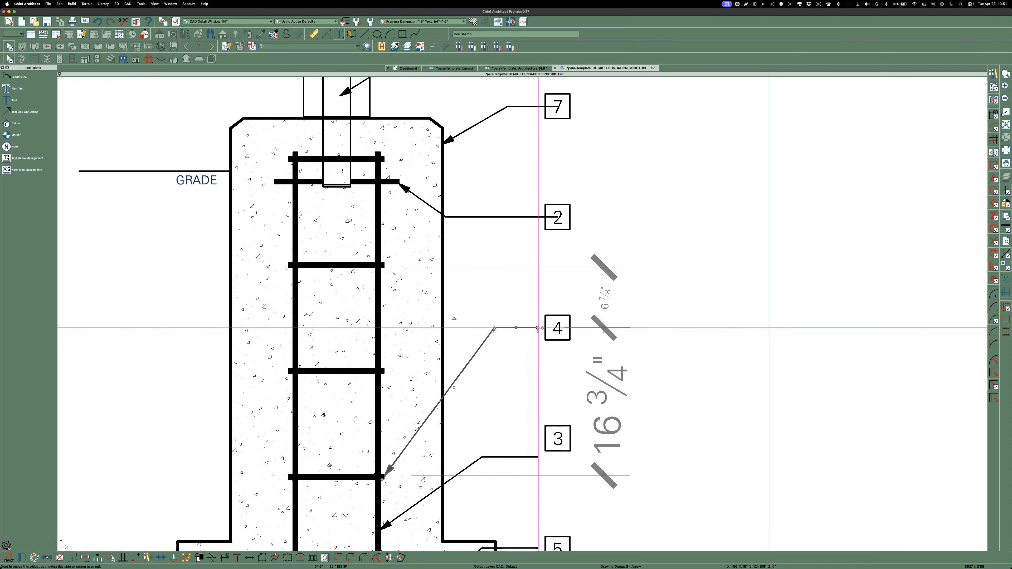
scroll(509, 280, down, 3)
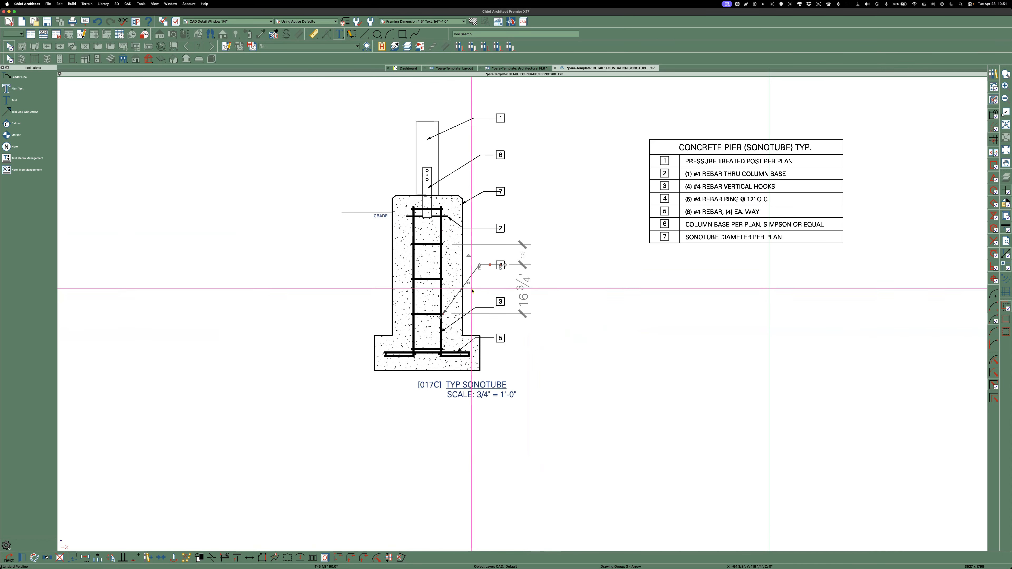
scroll(492, 315, up, 4)
click(492, 316)
drag(492, 316, 510, 301)
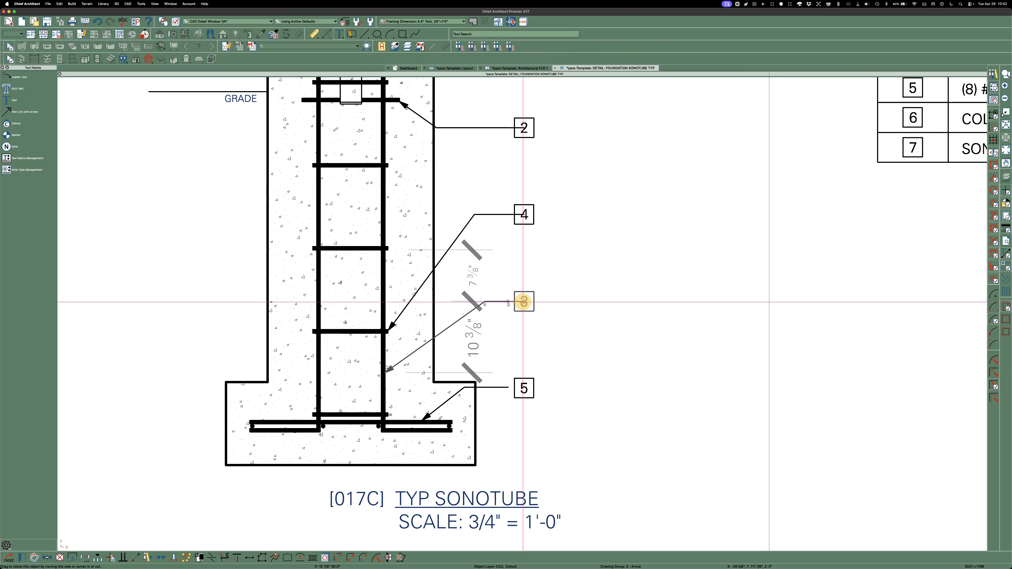
Step: Extend the footing rebar leader's end to the centre of note 5 and straighten its horizontal segment at the bend
scroll(486, 267, down, 2)
scroll(487, 339, up, 3)
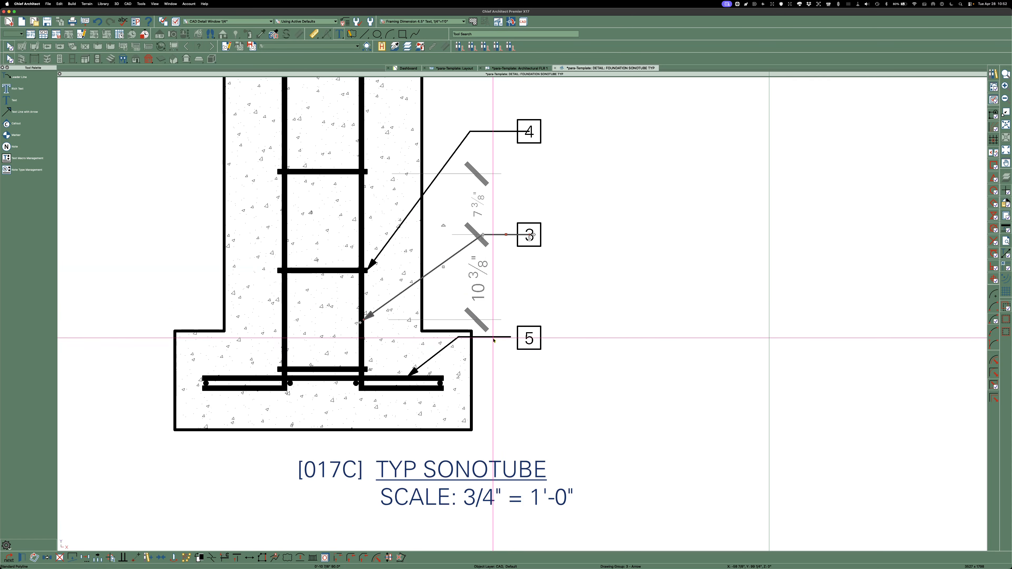
click(495, 337)
scroll(496, 339, up, 2)
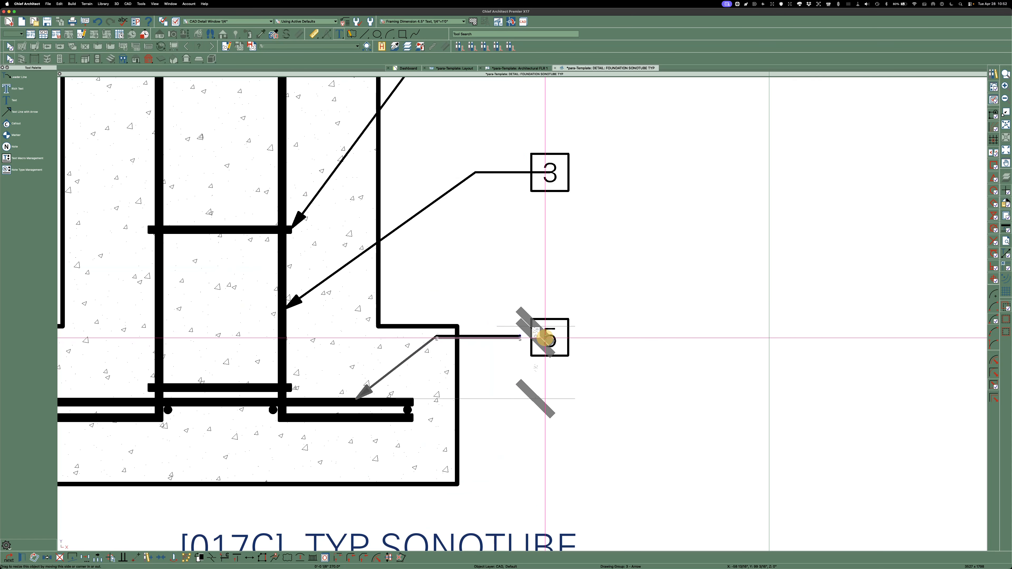
mouse_move(544, 338)
mouse_down()
mouse_move(520, 340)
mouse_move(548, 339)
mouse_up()
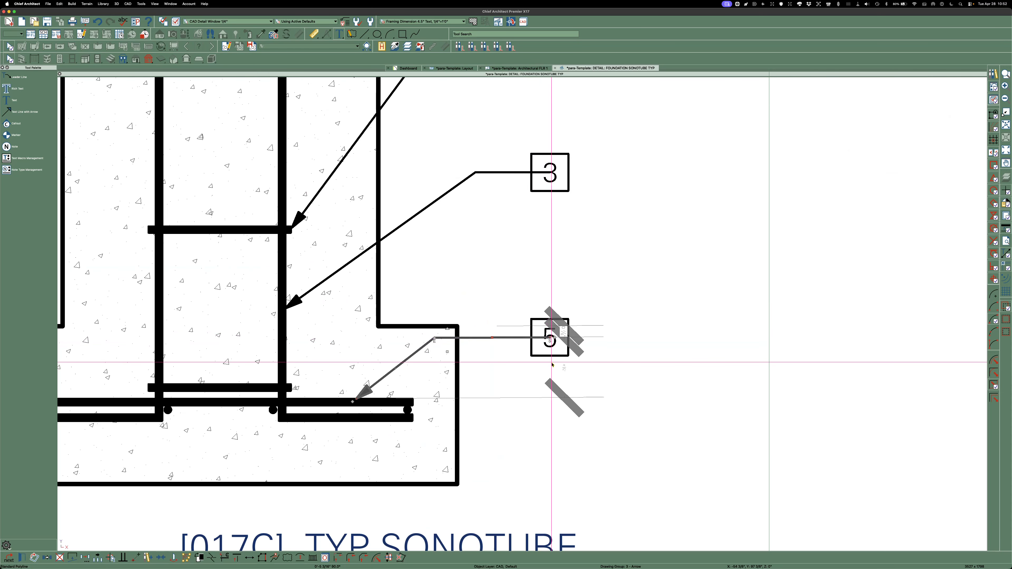
scroll(522, 341, up, 1)
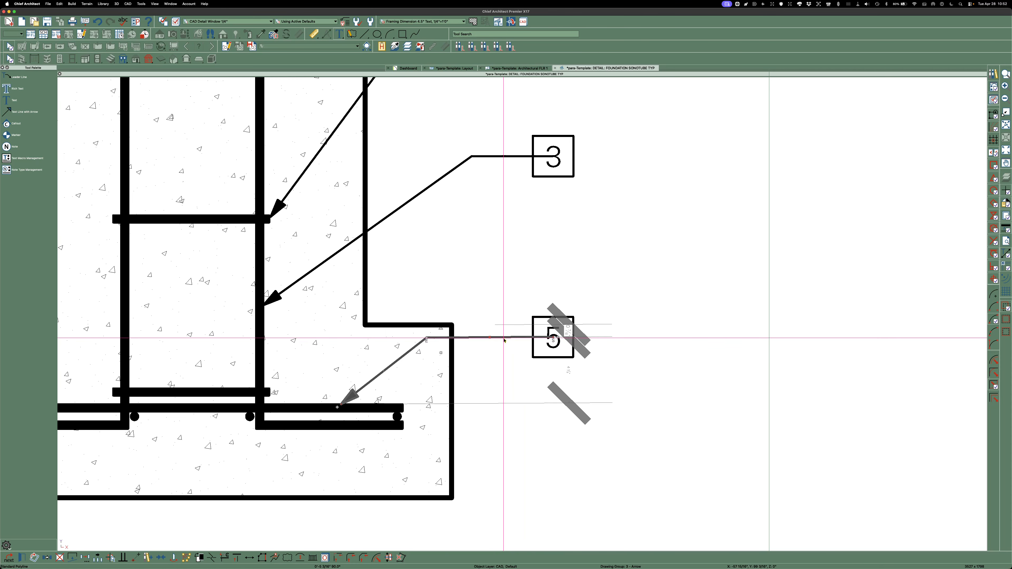
drag(426, 338, 430, 337)
scroll(491, 400, down, 3)
scroll(491, 399, down, 3)
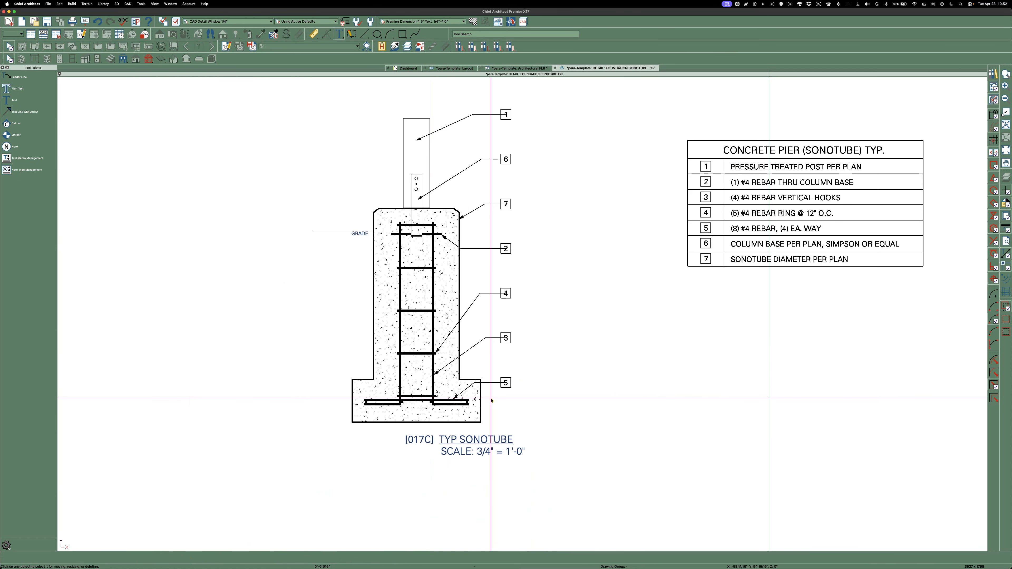
drag(491, 400, 492, 150)
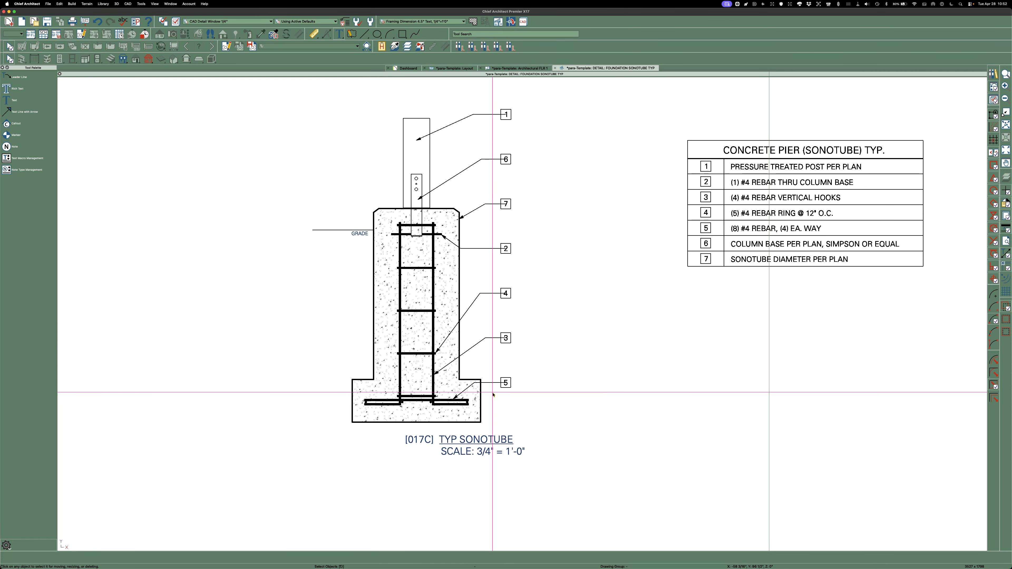
Step: Check the arrow and line style settings of the seven note leaders
drag(493, 393, 483, 101)
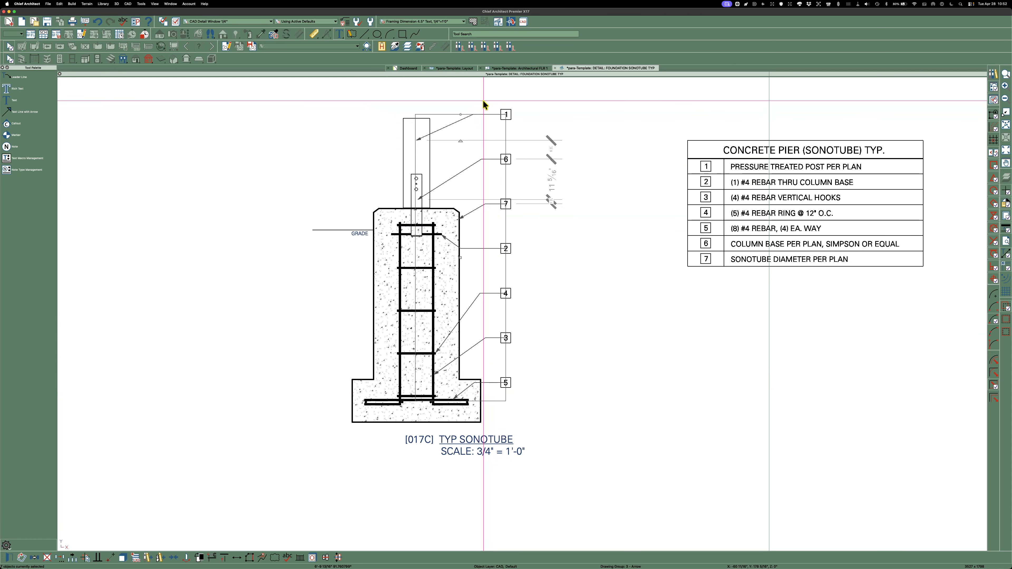
key(super+e)
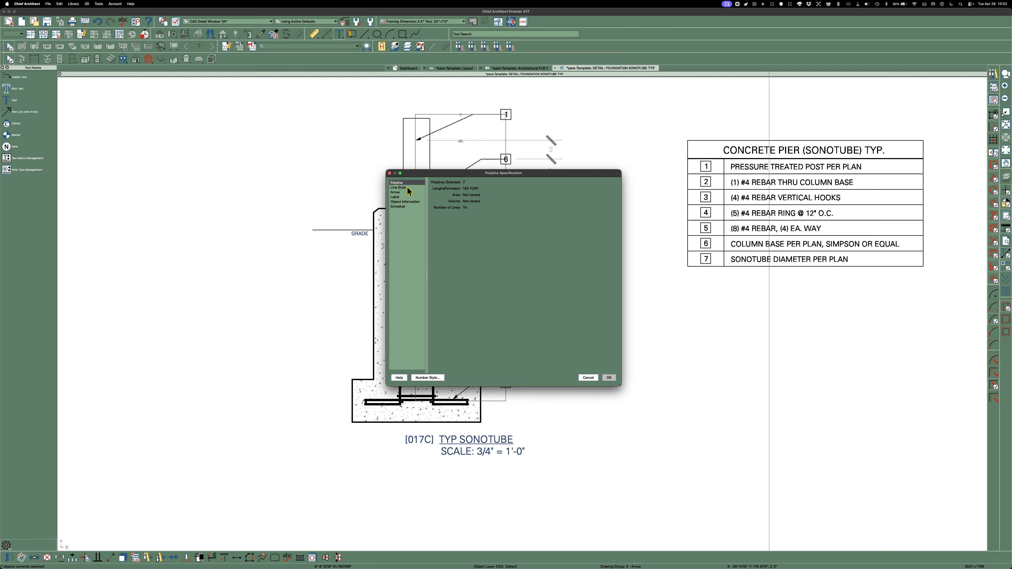
click(397, 192)
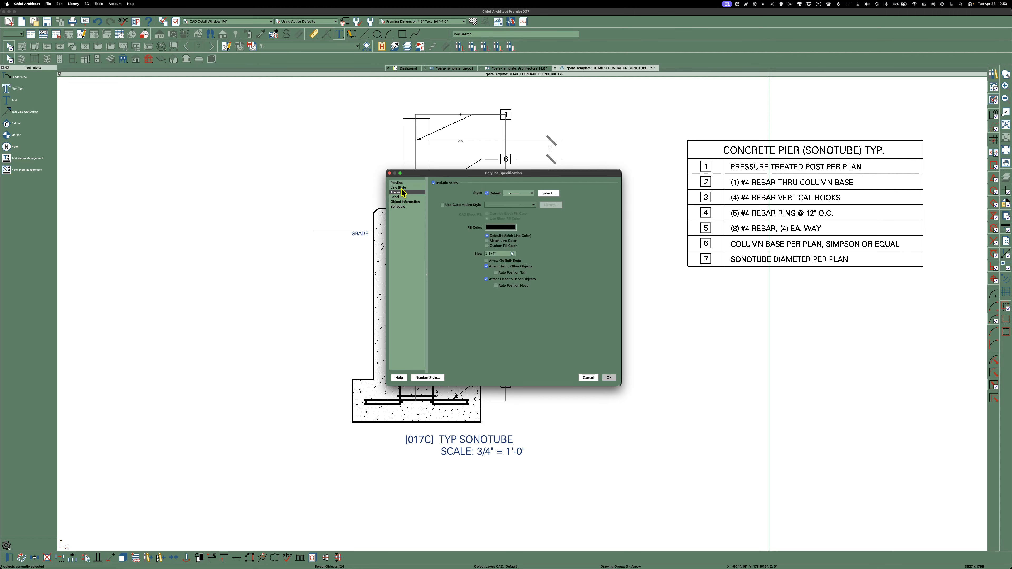
click(399, 188)
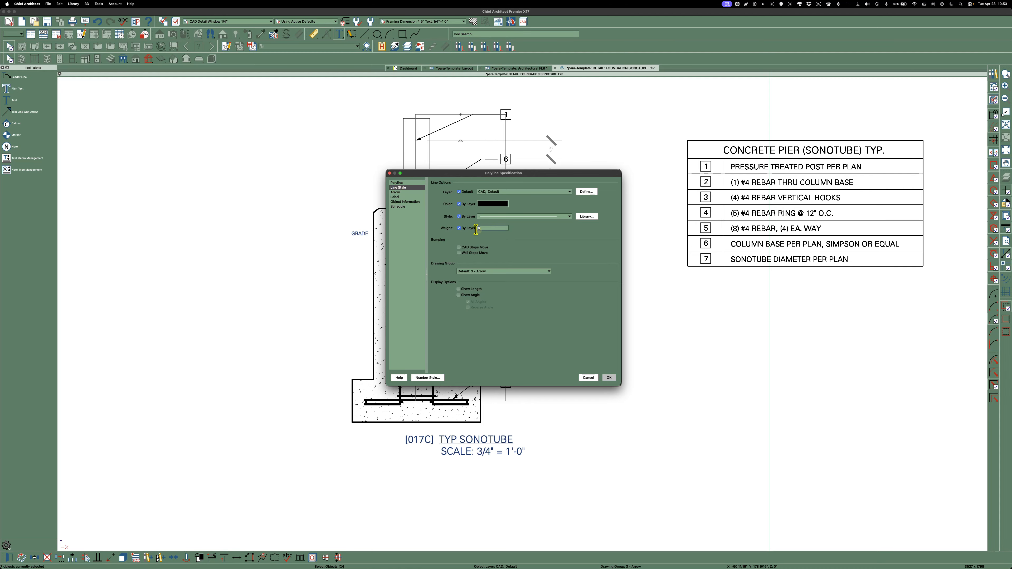
key(Return)
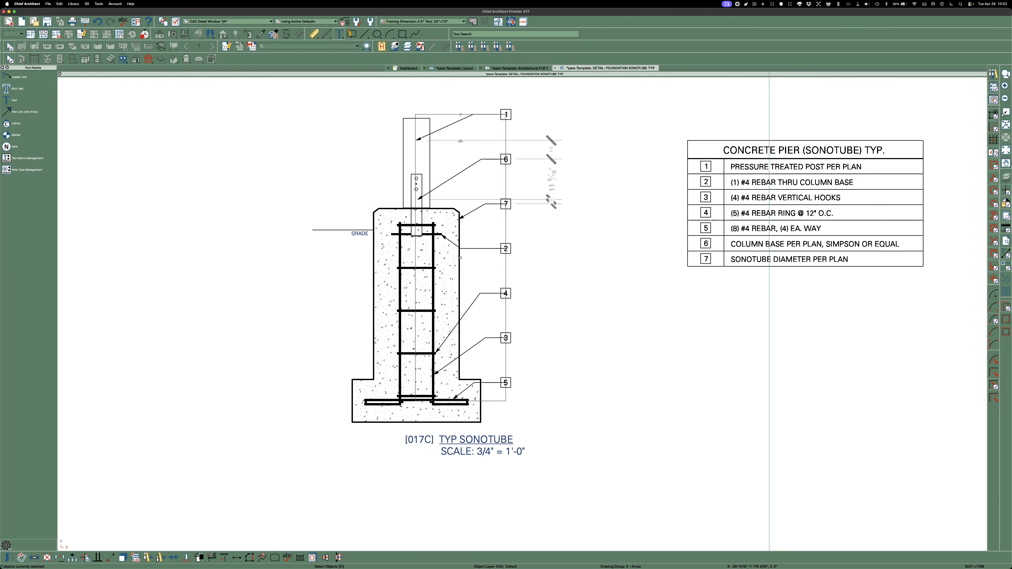
click(578, 278)
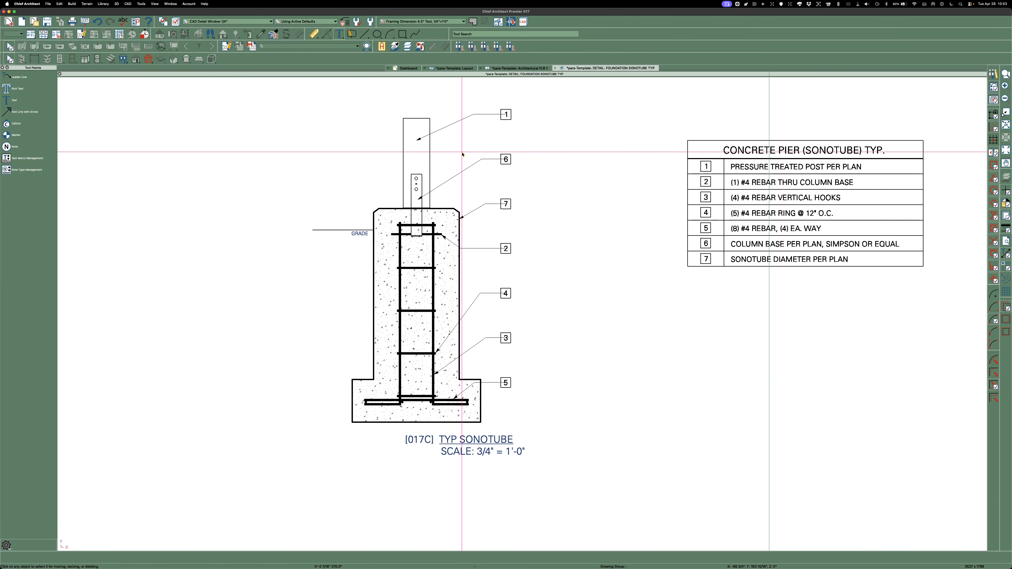
Step: Bring the seven numbered notes beside the pier to the front drawing group
click(558, 254)
drag(567, 286, 511, 100)
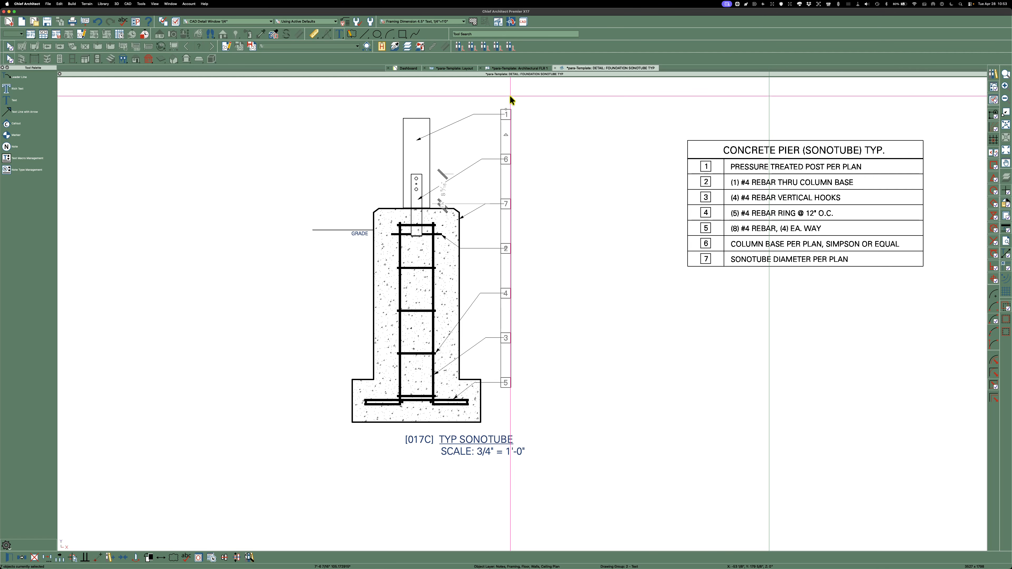
click(149, 558)
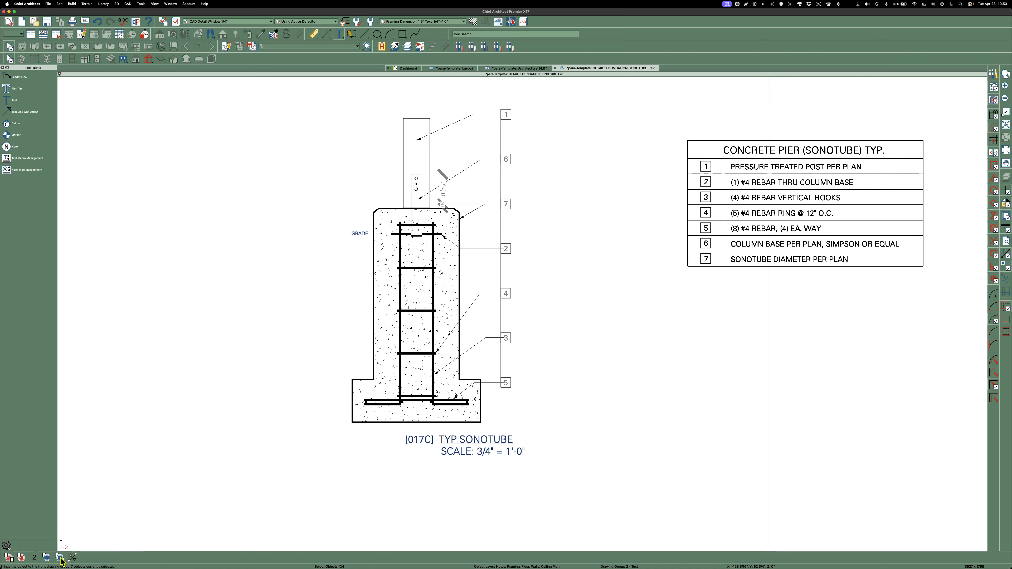
click(610, 473)
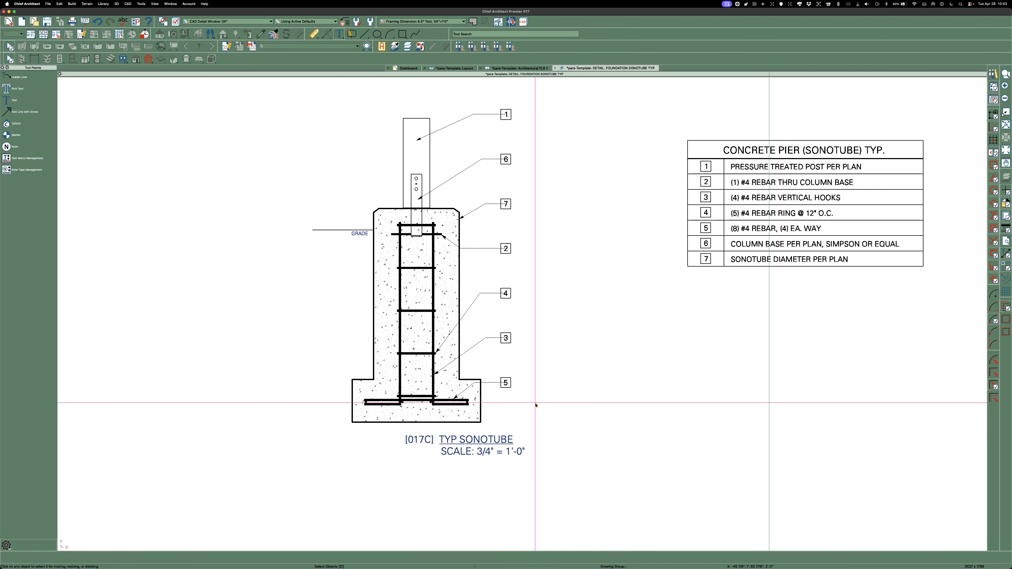
Step: Check the drawing groups assigned to the seven notes and to their leaders
drag(545, 406, 511, 99)
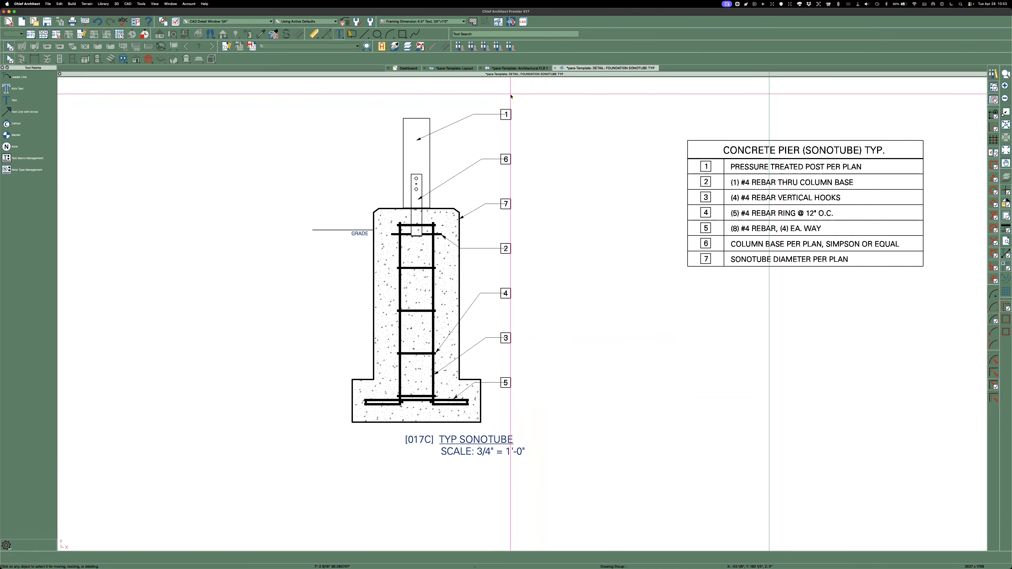
drag(572, 414, 508, 100)
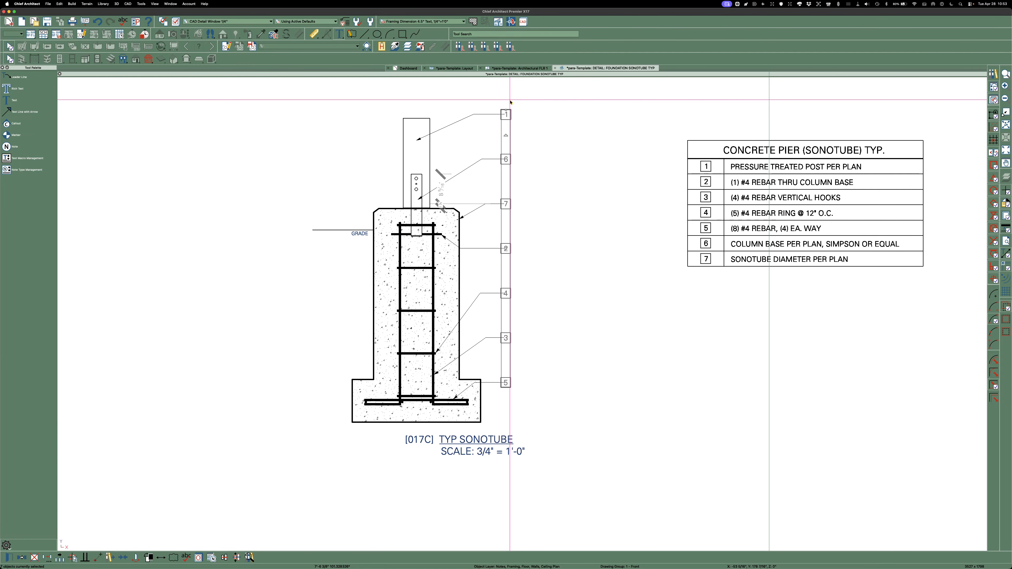
drag(495, 392, 488, 275)
scroll(495, 222, up, 2)
scroll(499, 270, up, 3)
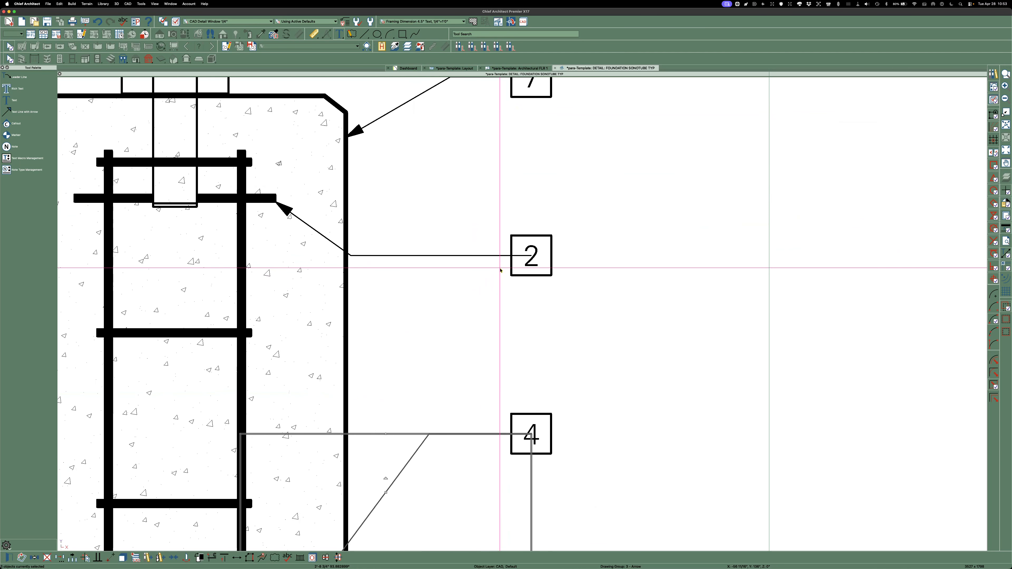
Step: Try the leader of note 2 in the back drawing group and bring it forward again
click(483, 256)
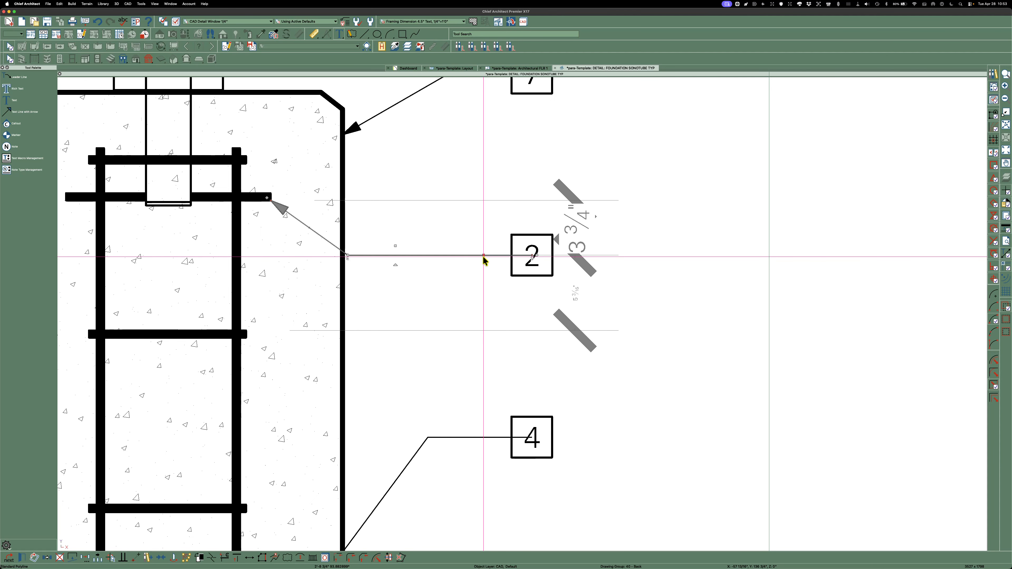
click(673, 331)
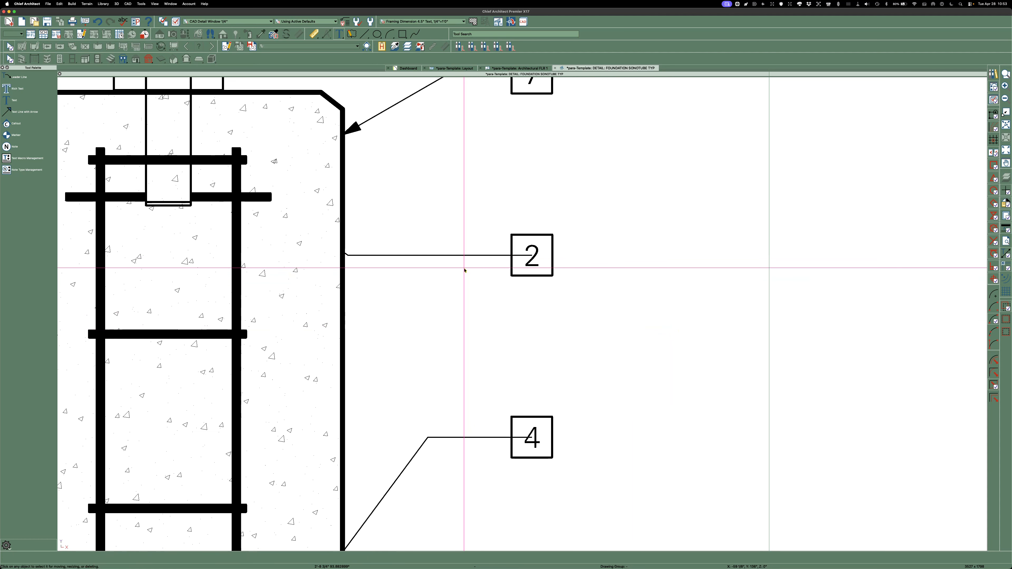
click(458, 256)
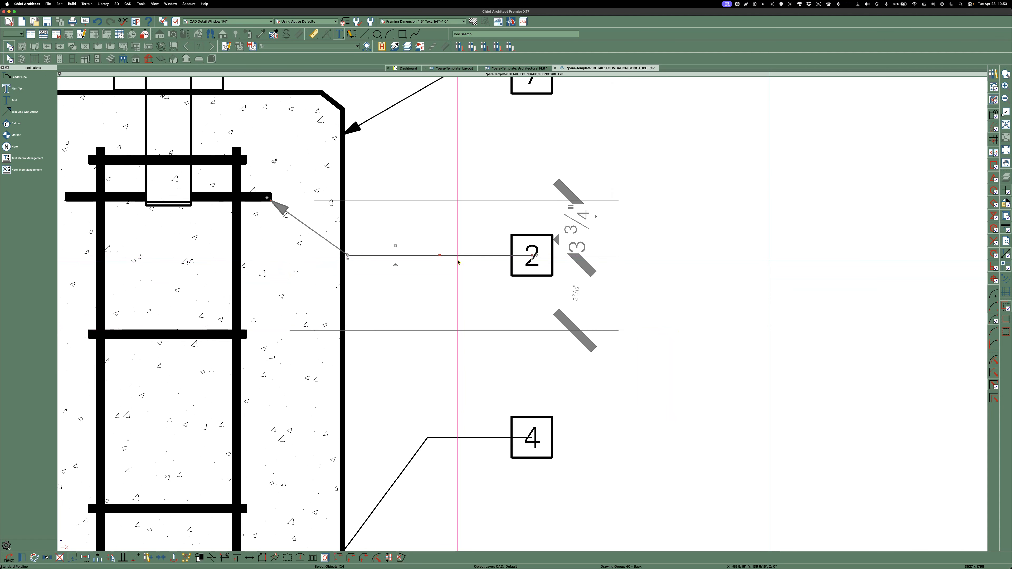
click(715, 339)
Step: Turn off the Transparent option in the text style of all seven numbered notes
click(546, 277)
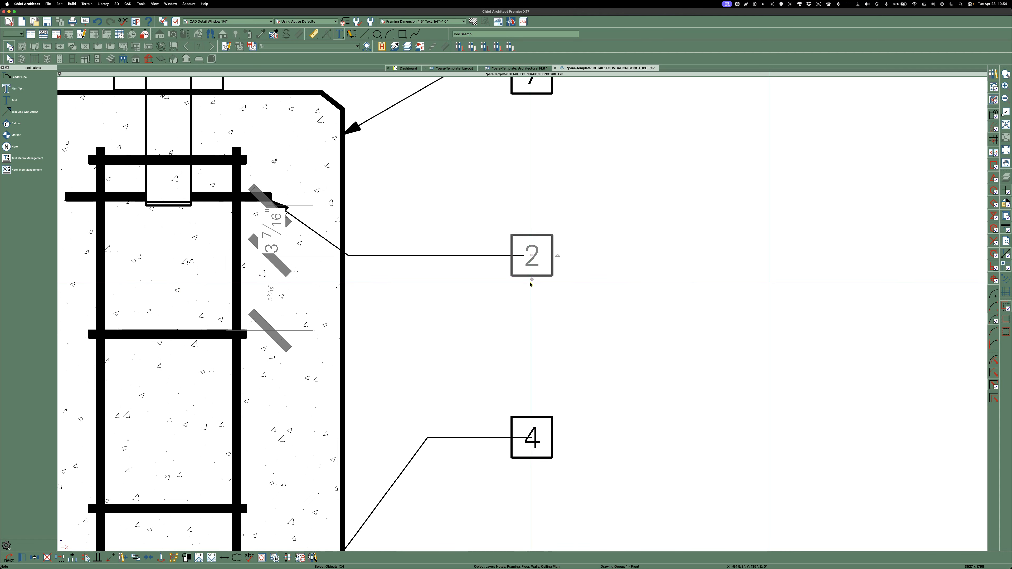
scroll(551, 279, down, 6)
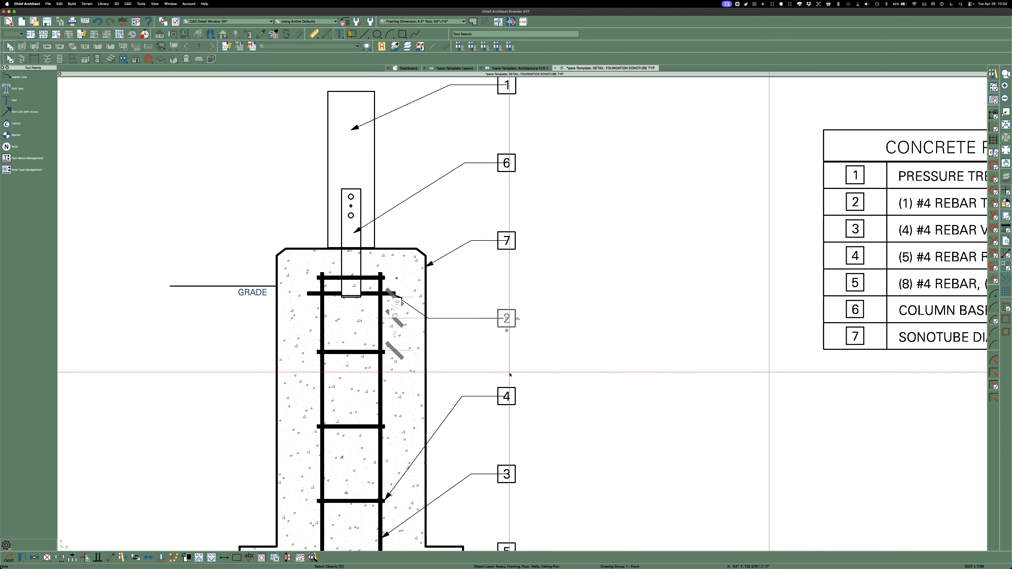
drag(557, 516, 513, 159)
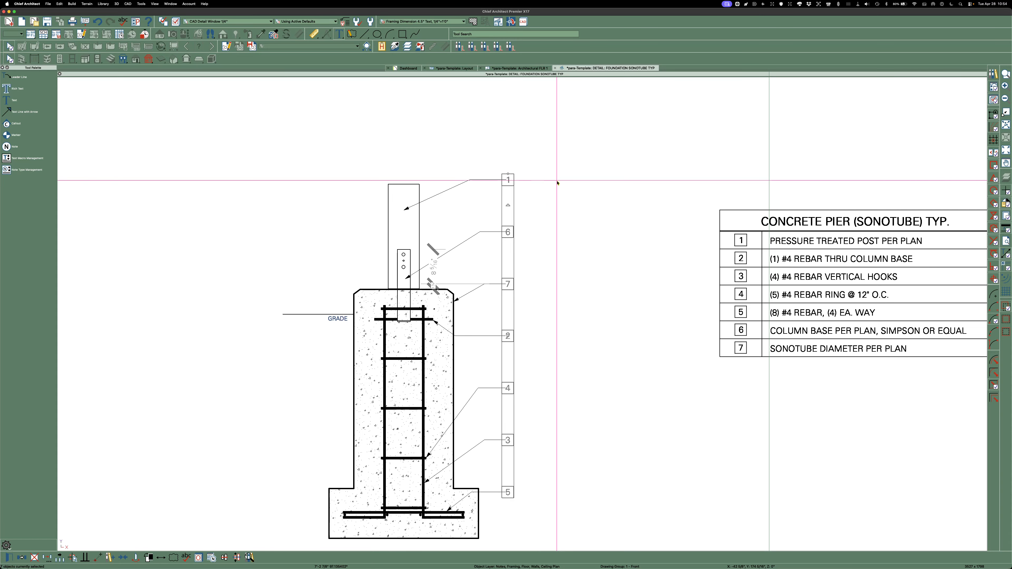
key(e)
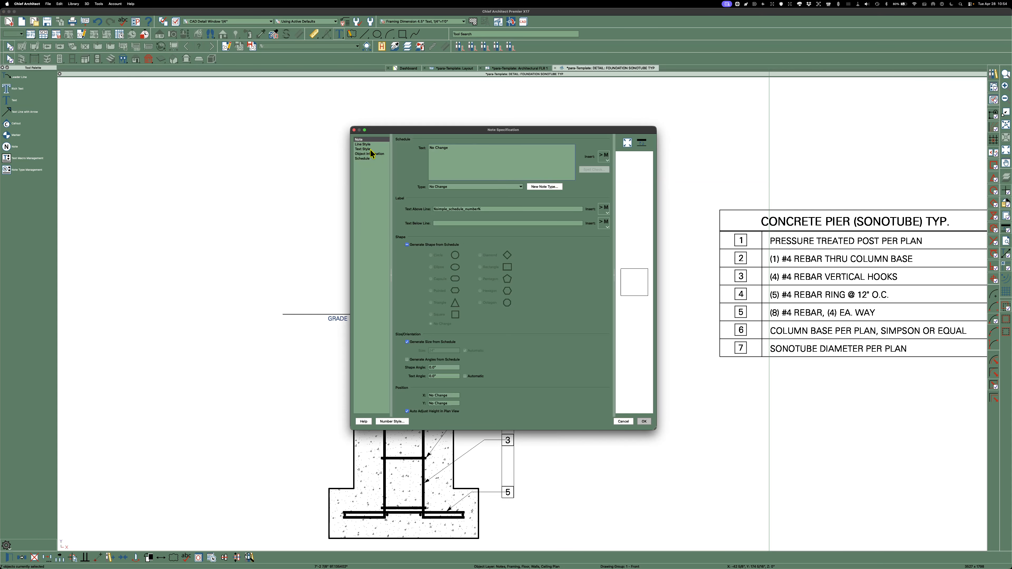
click(363, 149)
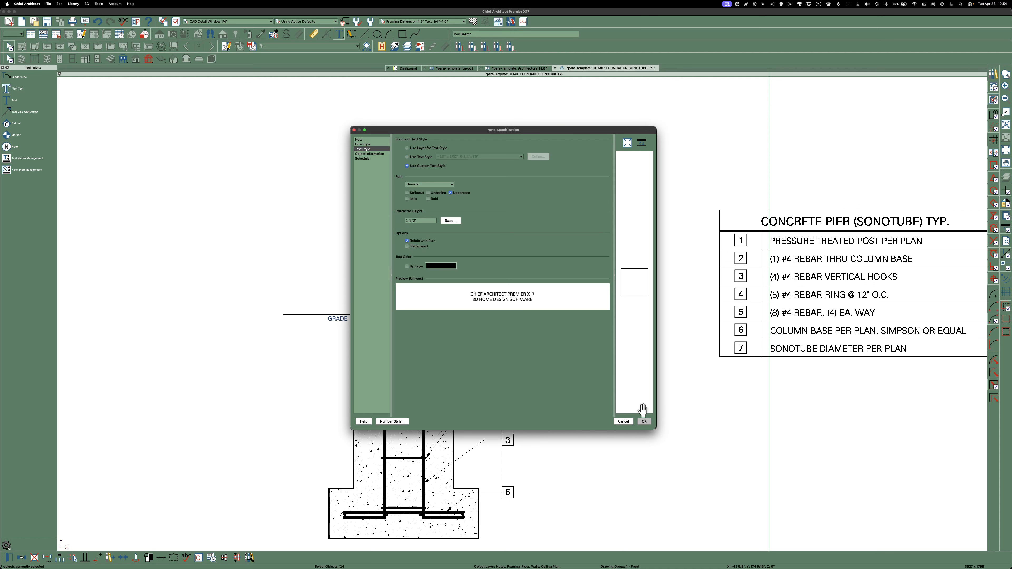
key(Return)
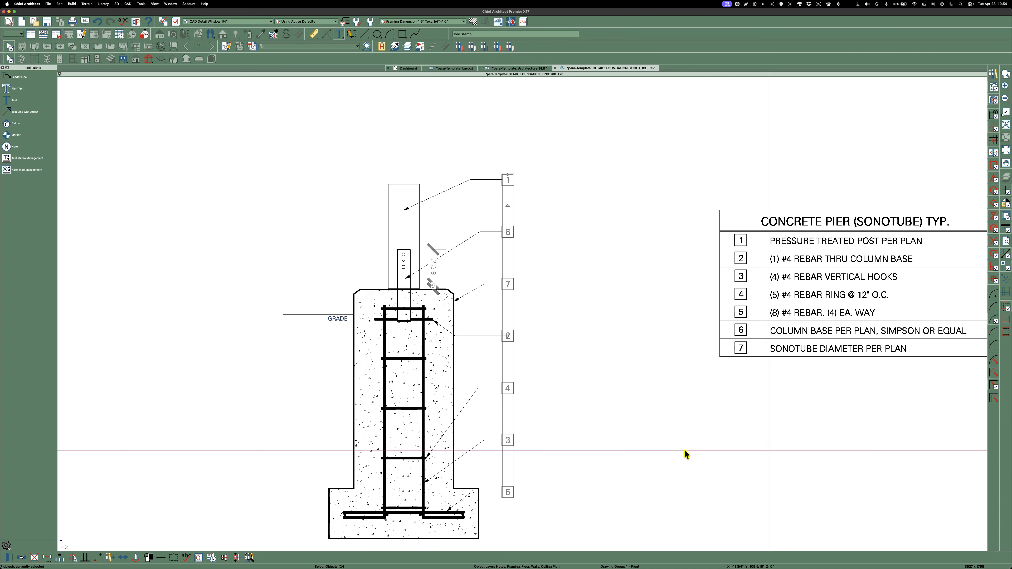
scroll(504, 197, down, 2)
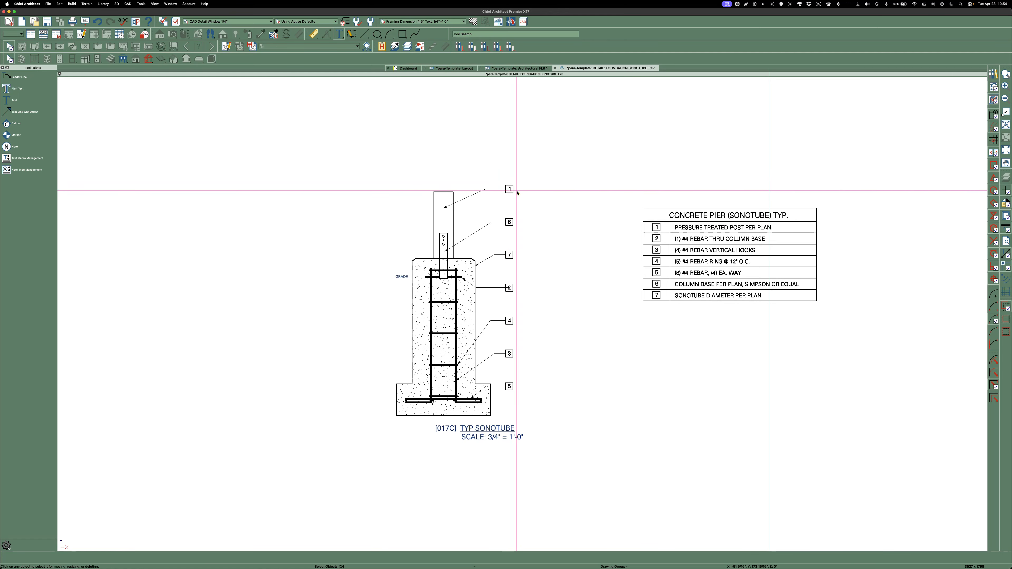
Step: Examine how the leaders meet the numbered notes, especially note 2, and compare the detail with its schedule
scroll(511, 293, up, 2)
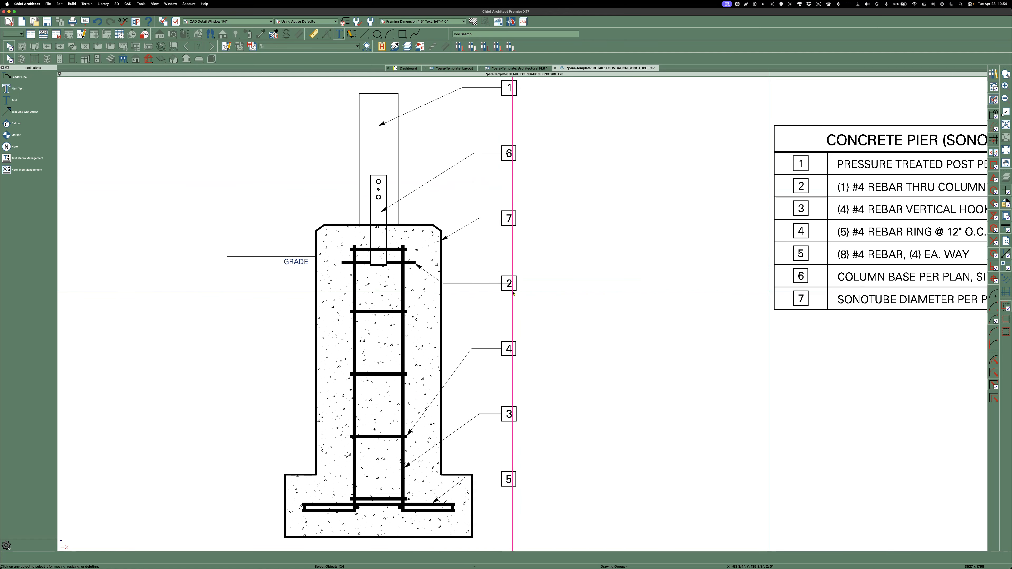
click(514, 292)
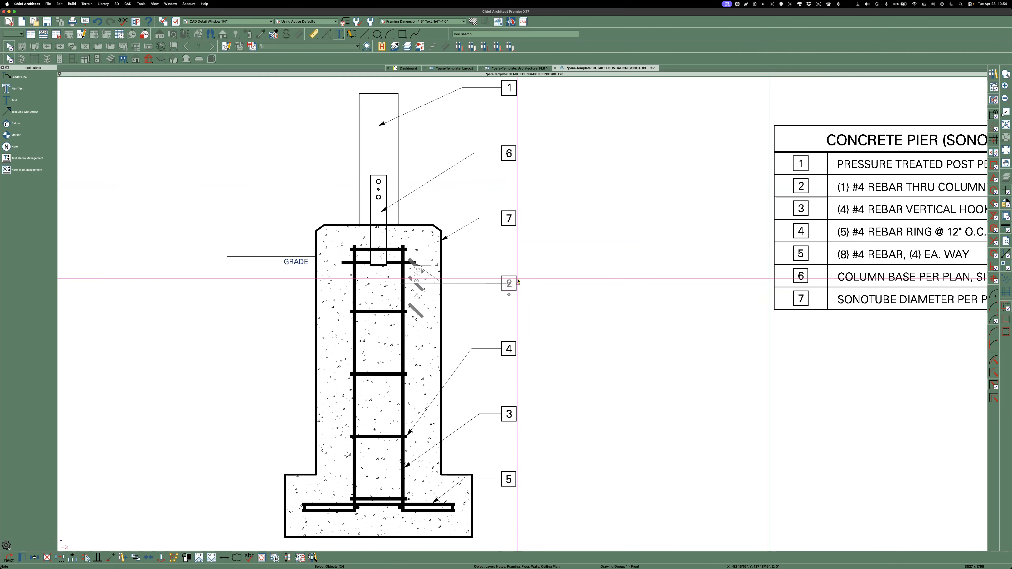
drag(525, 282, 516, 270)
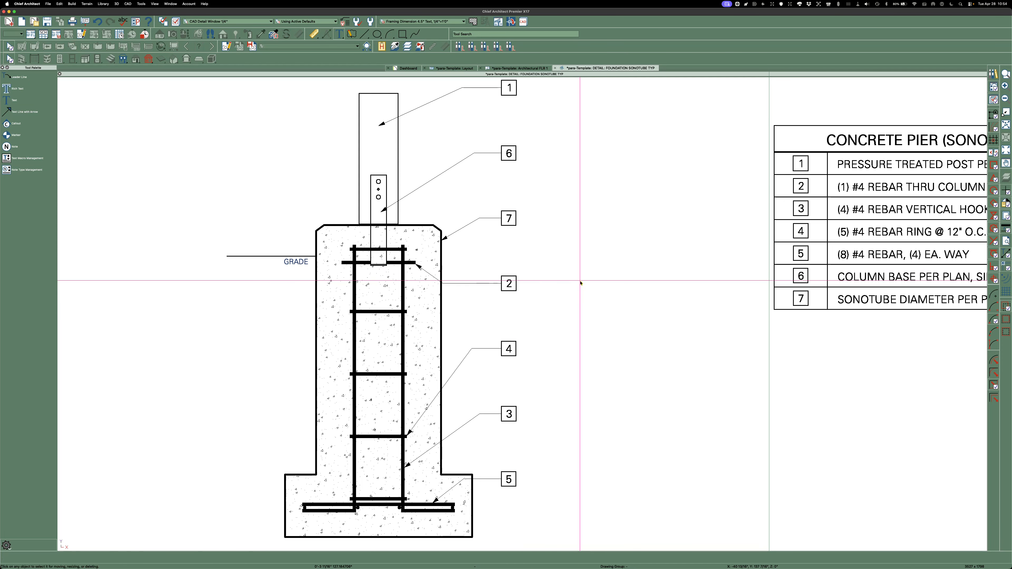
scroll(481, 394, down, 2)
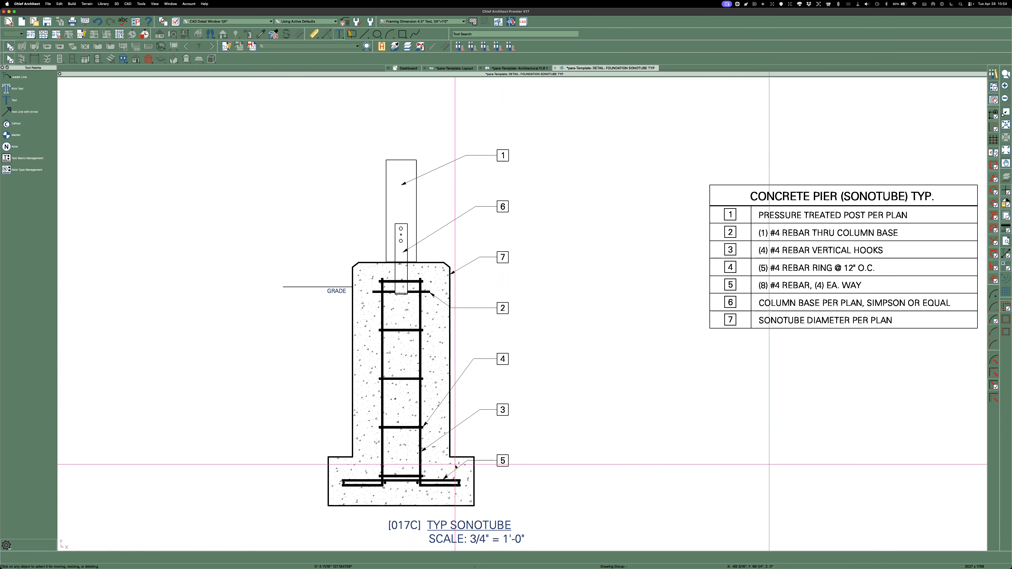
scroll(455, 466, down, 1)
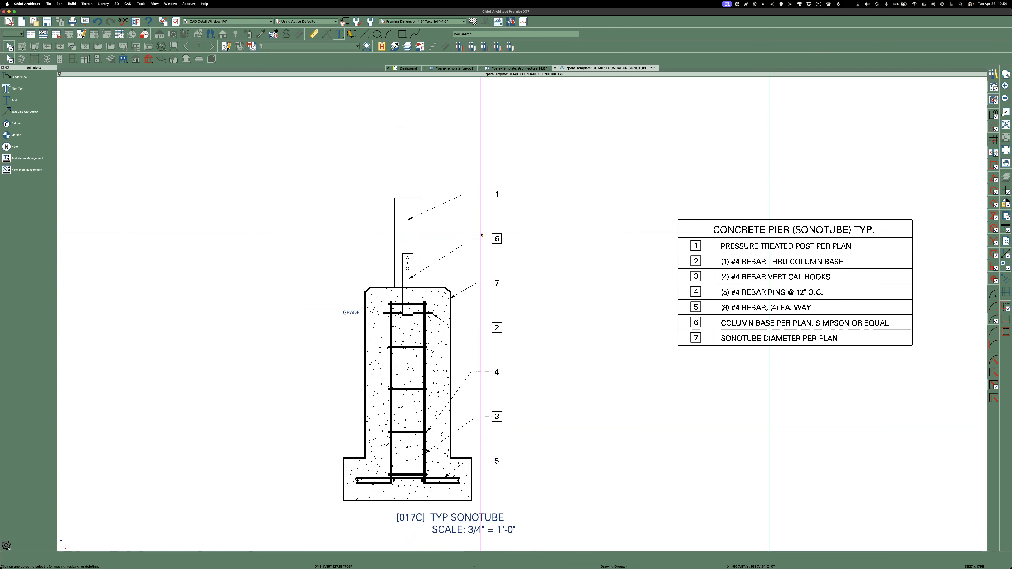
scroll(368, 273, down, 1)
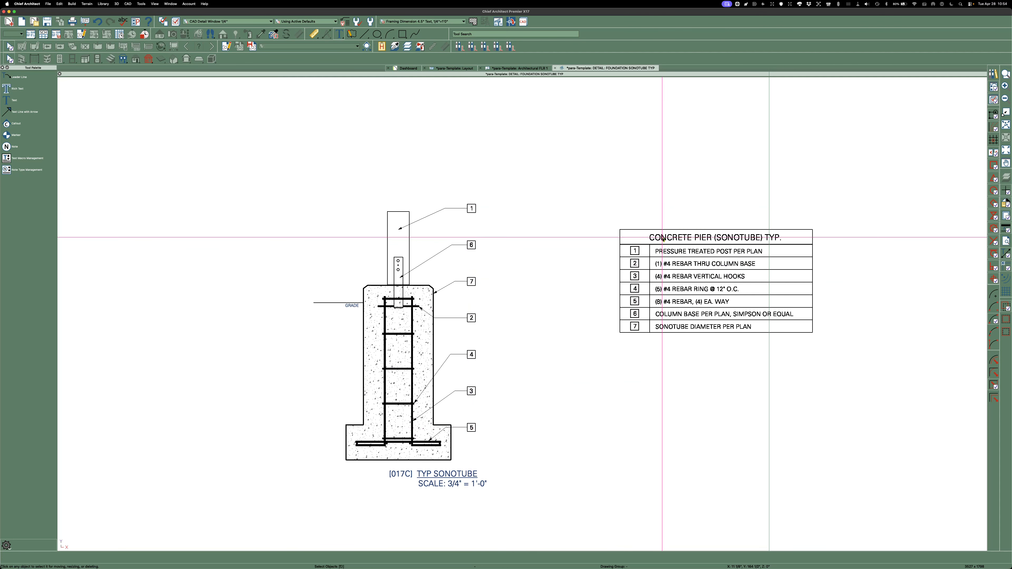
Step: Reorder the concrete pier schedule so the column base is row 2, sonotube diameter row 3 and rebar ring row 5, above the vertical hooks
scroll(652, 238, up, 1)
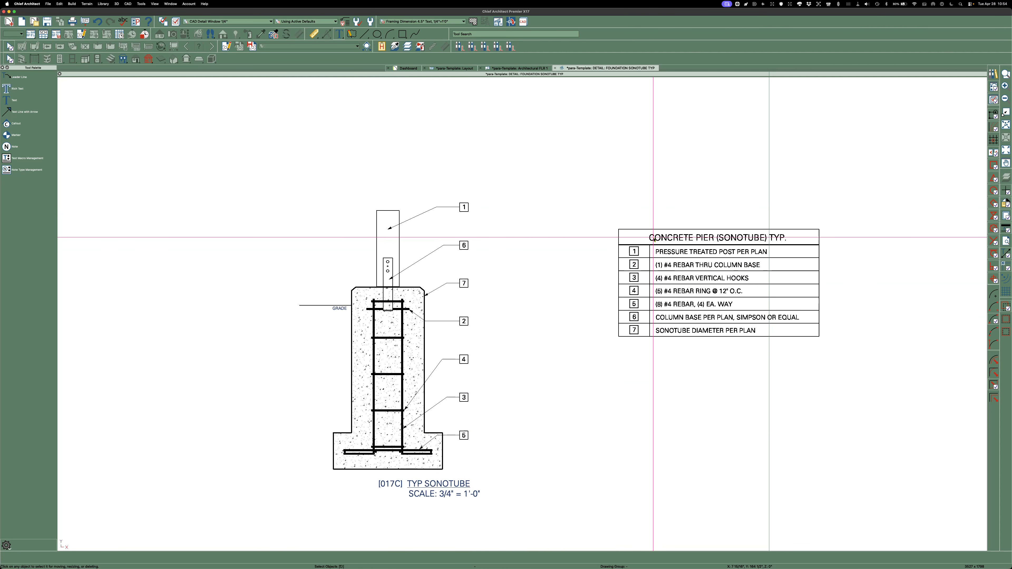
click(634, 319)
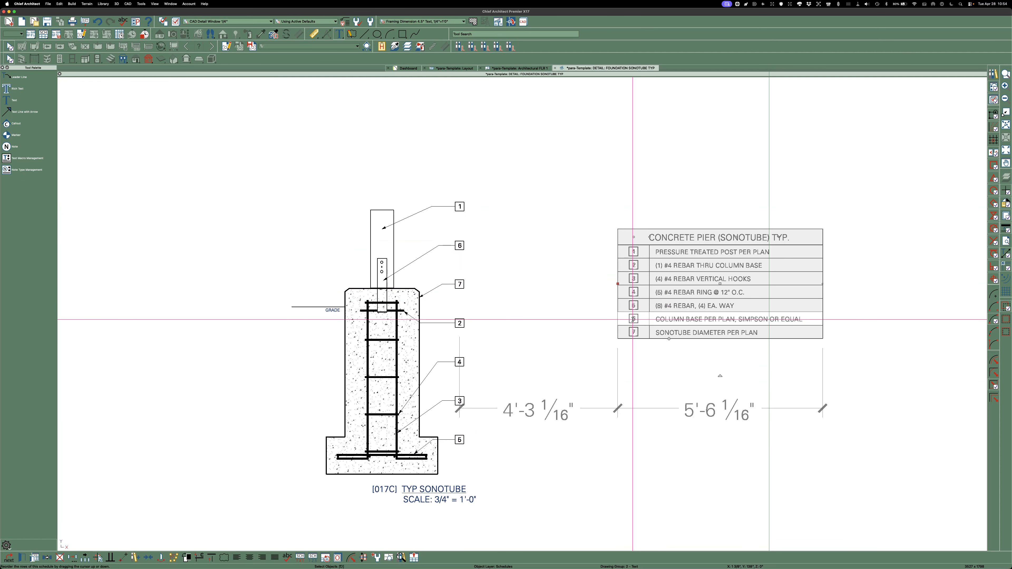
drag(633, 319, 635, 270)
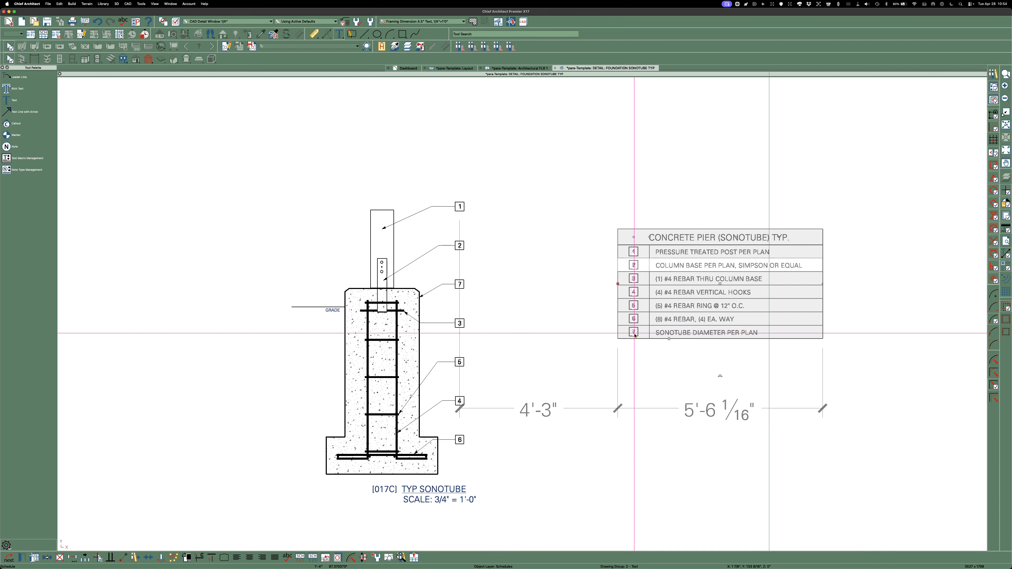
drag(635, 335, 634, 281)
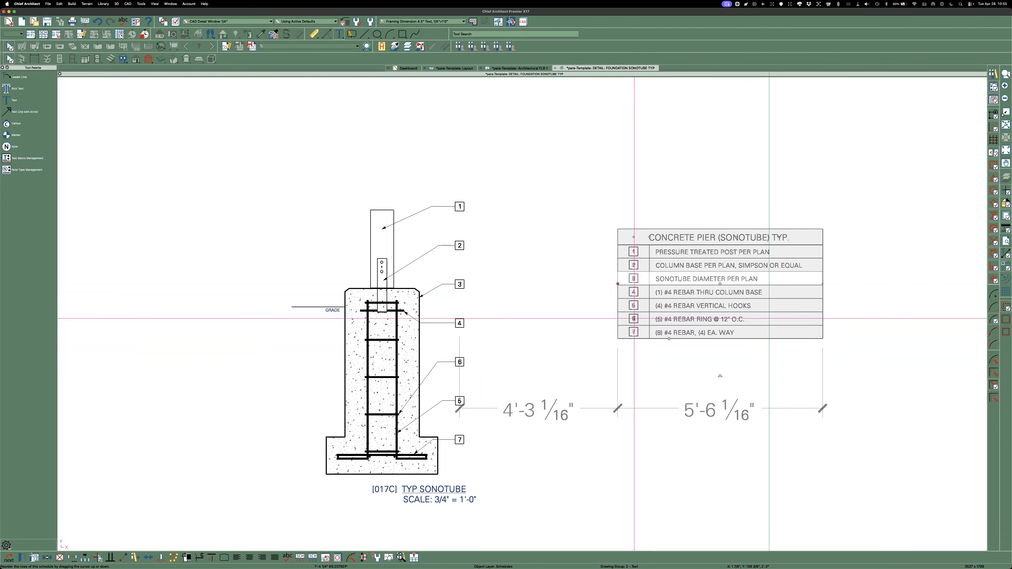
drag(634, 318, 634, 307)
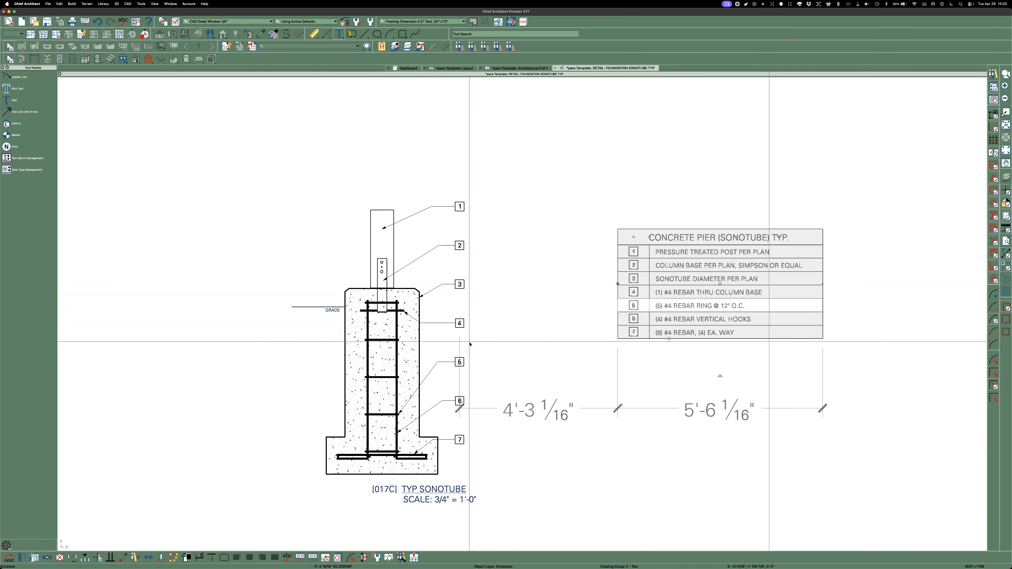
click(524, 347)
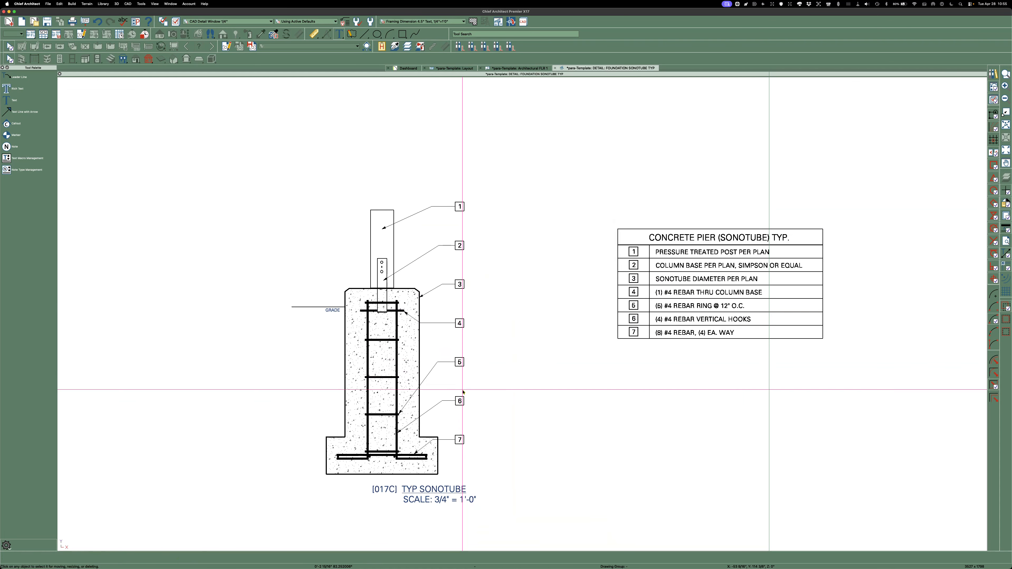
scroll(462, 392, down, 2)
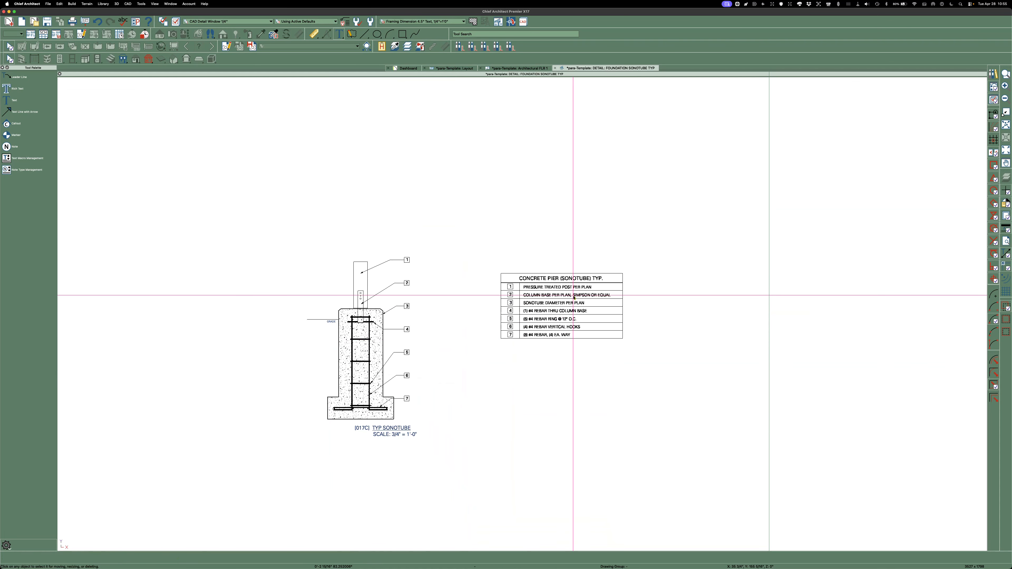
Step: Move the concrete pier schedule point to point so its upper-left corner sits on the CAD point below the sonotube detail
scroll(573, 297, down, 3)
drag(596, 292, 514, 238)
scroll(515, 247, up, 3)
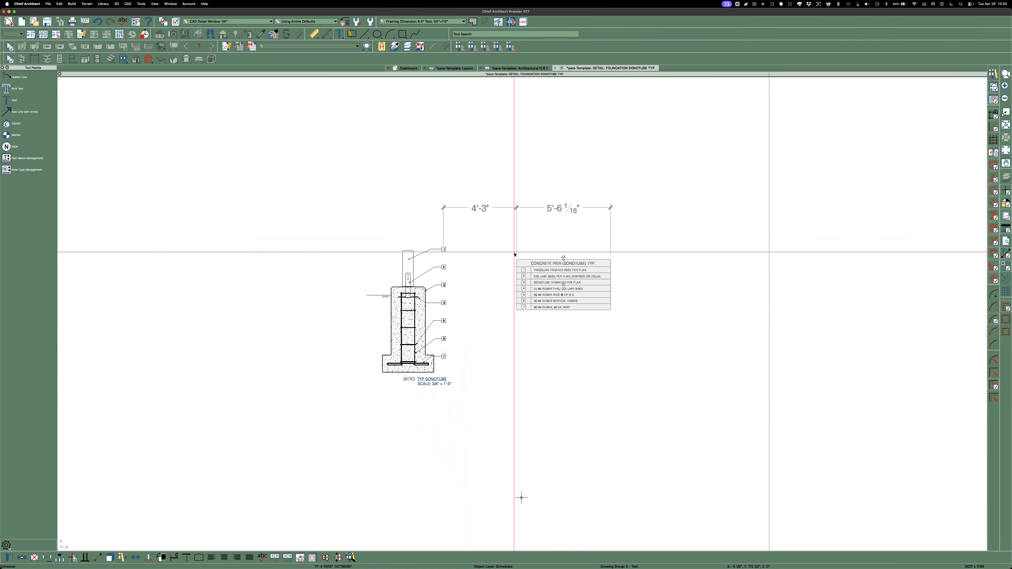
key(m)
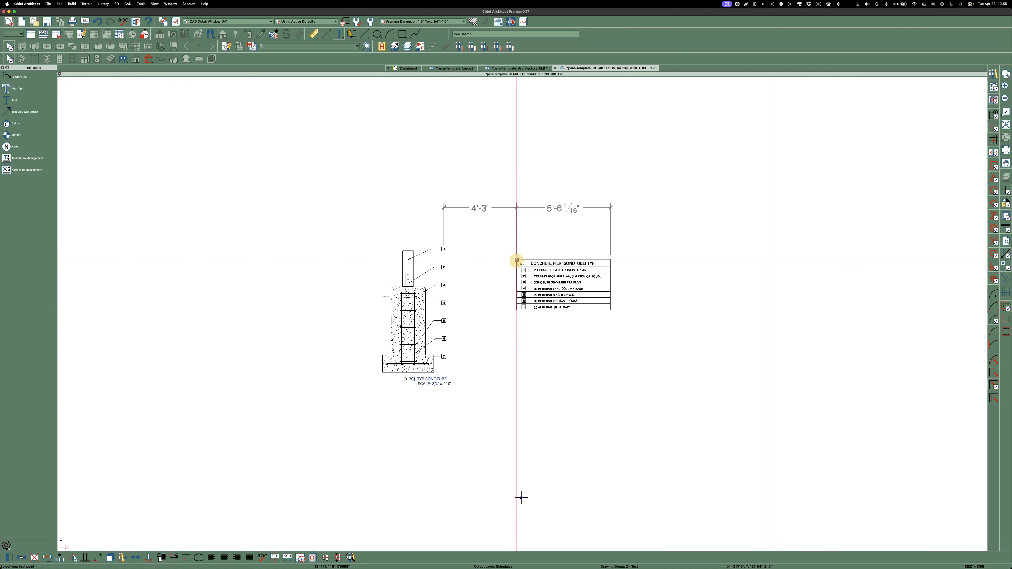
click(516, 259)
click(522, 498)
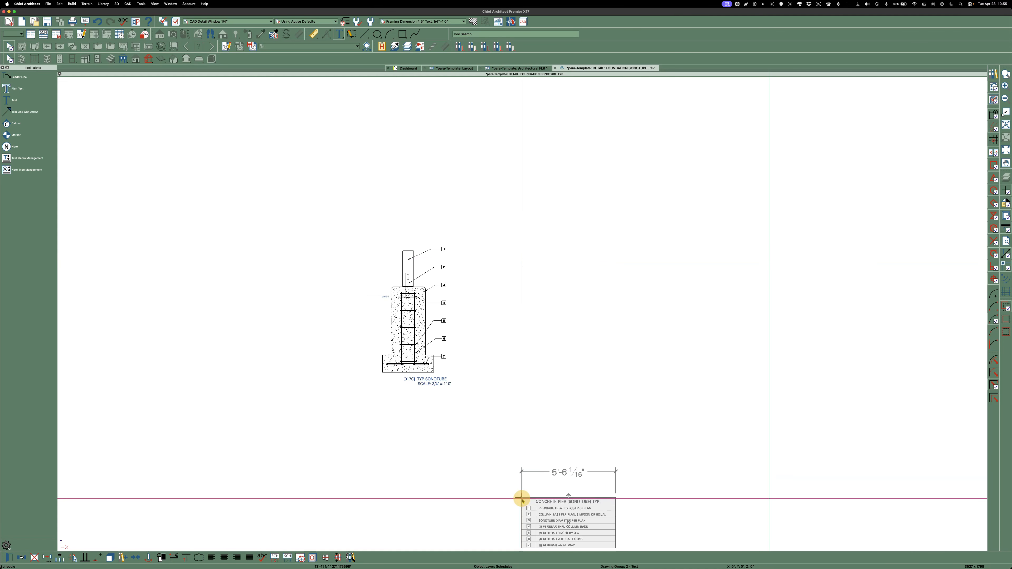
scroll(561, 411, down, 3)
scroll(532, 430, up, 2)
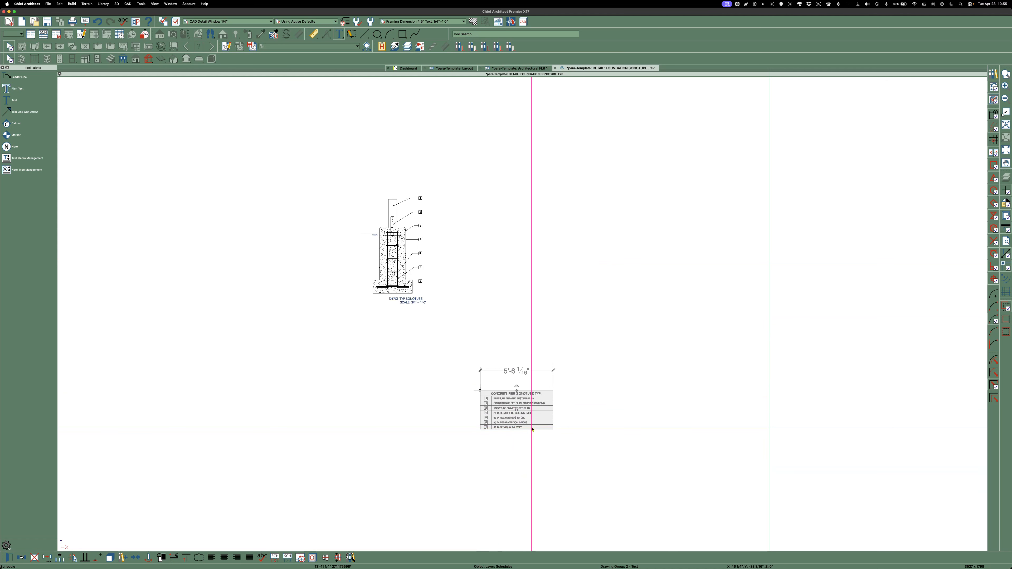
key(Escape)
scroll(480, 391, up, 2)
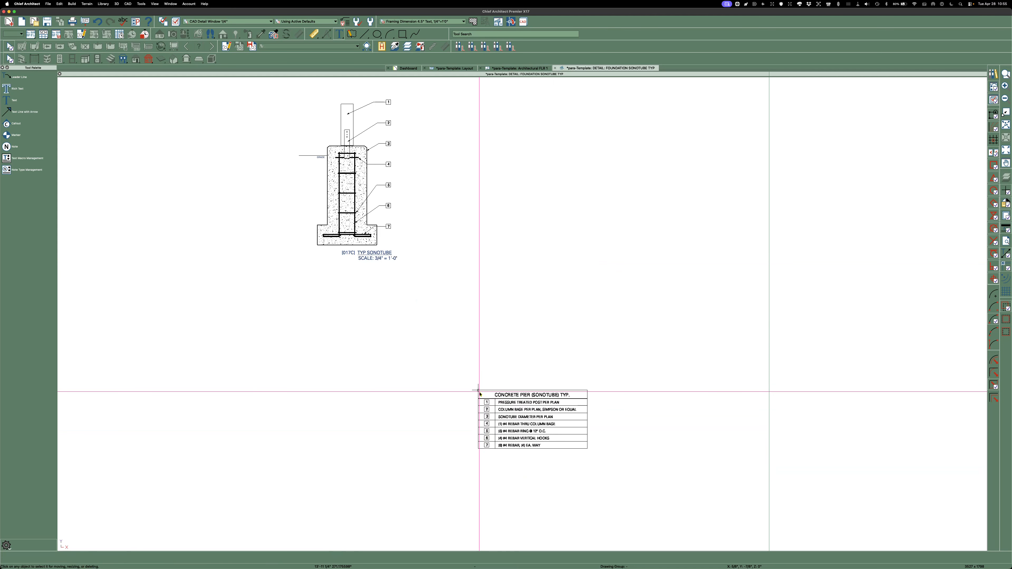
scroll(478, 391, down, 2)
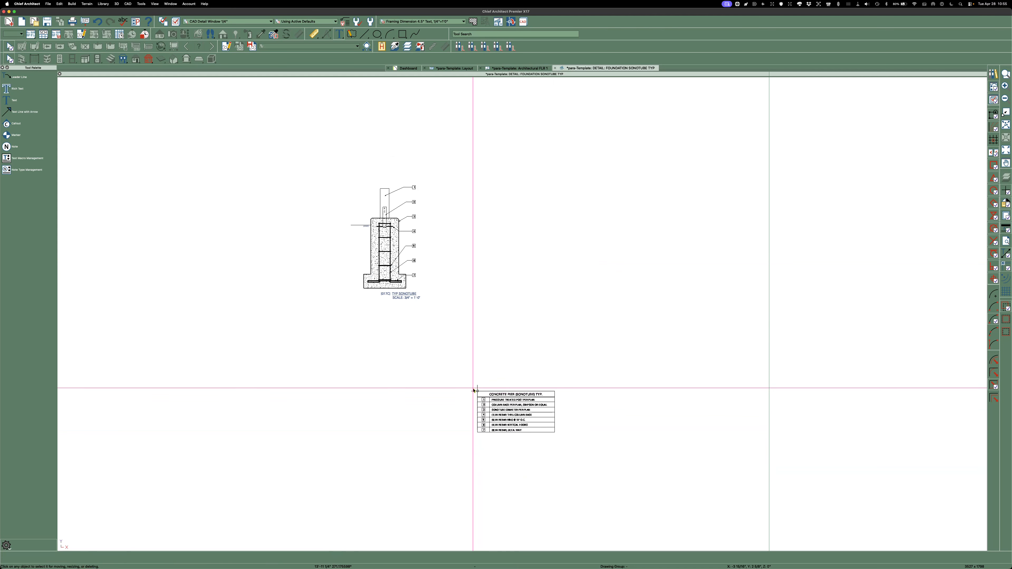
Step: Move the whole sonotube detail with its callouts and title text directly above the concrete pier schedule
drag(452, 319, 320, 147)
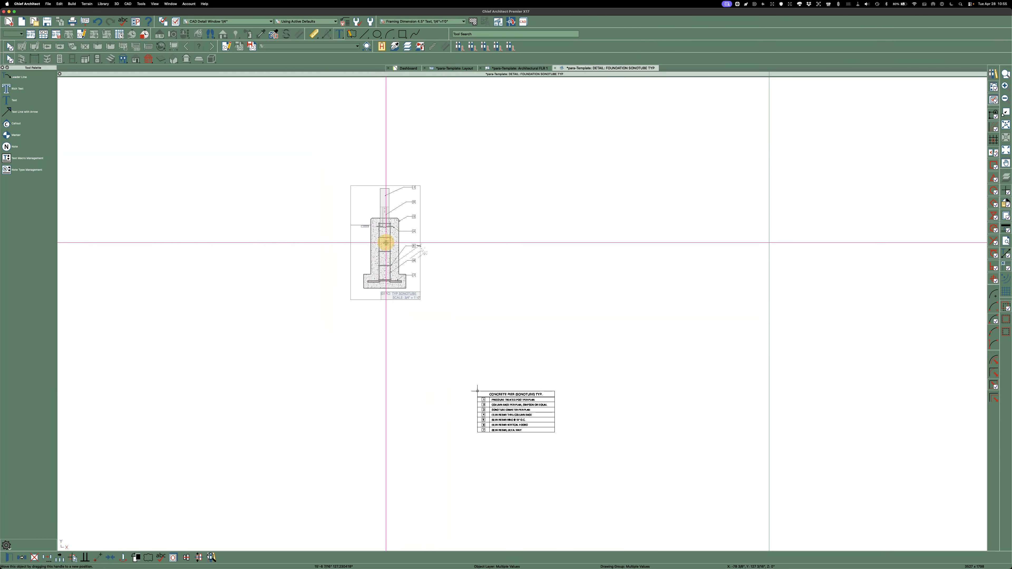
drag(385, 243, 509, 330)
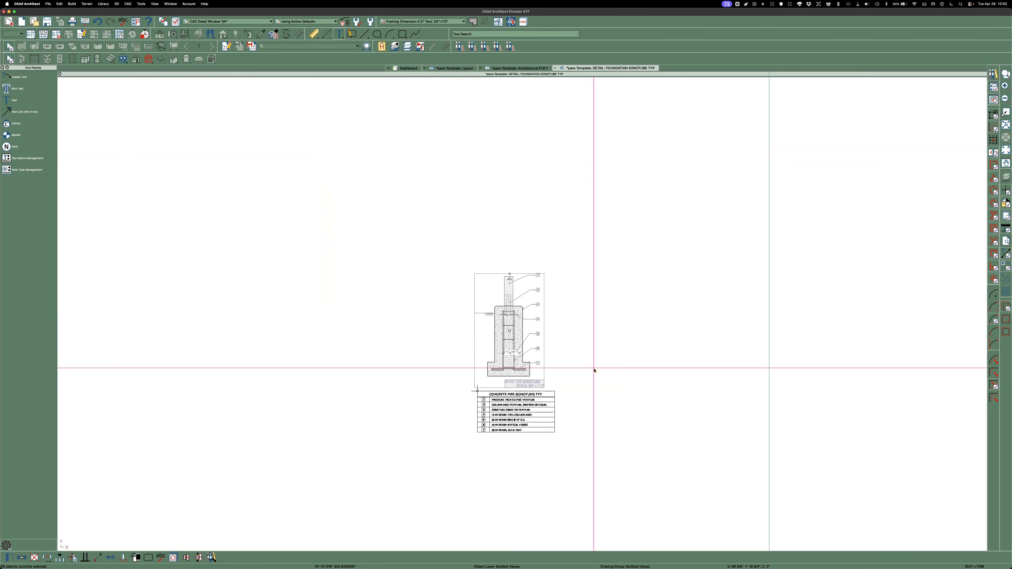
click(594, 367)
Step: Move the TYP SONOTUBE title and scale text beneath the schedule, about 6'-8" below the pier footing
click(529, 387)
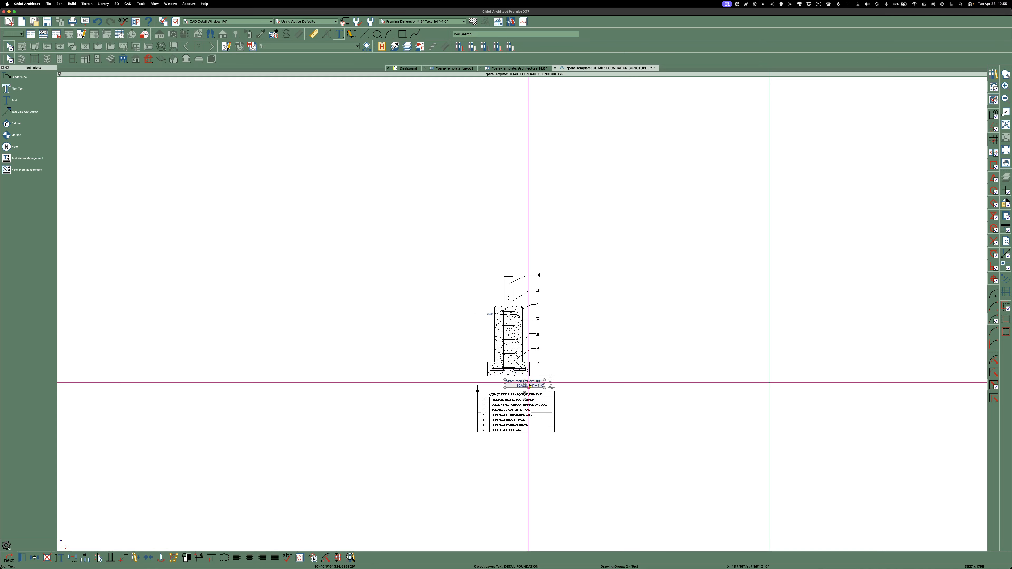
drag(525, 383, 532, 481)
scroll(532, 481, up, 3)
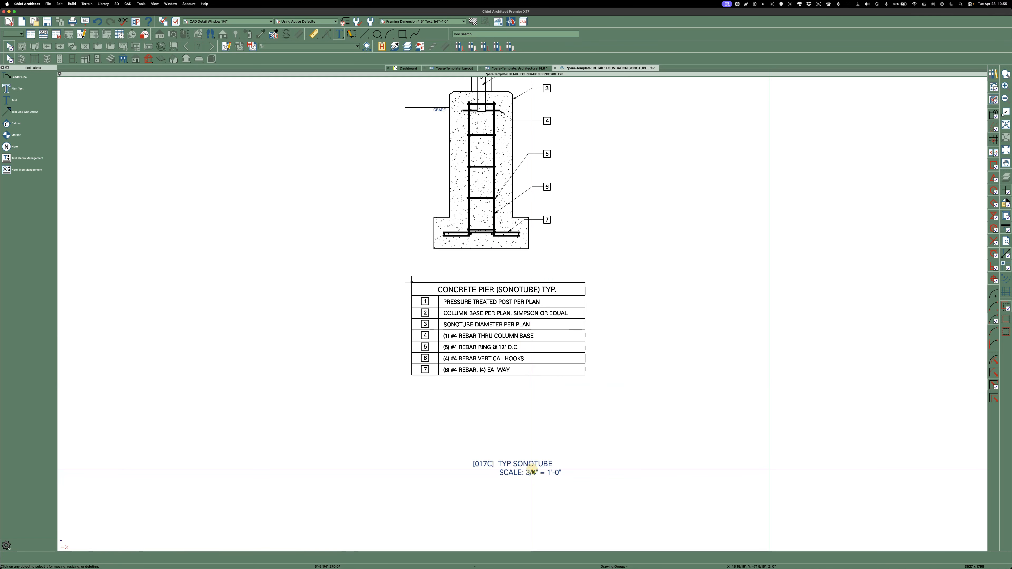
Step: Examine the contents and placement of the TYP SONOTUBE title and scale text without changing it
double_click(533, 472)
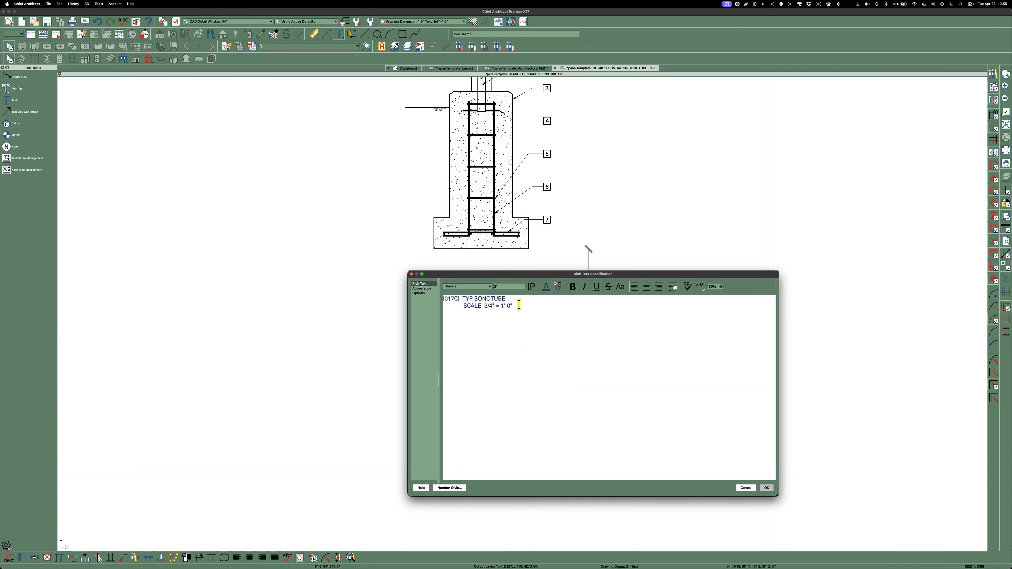
click(747, 488)
click(526, 422)
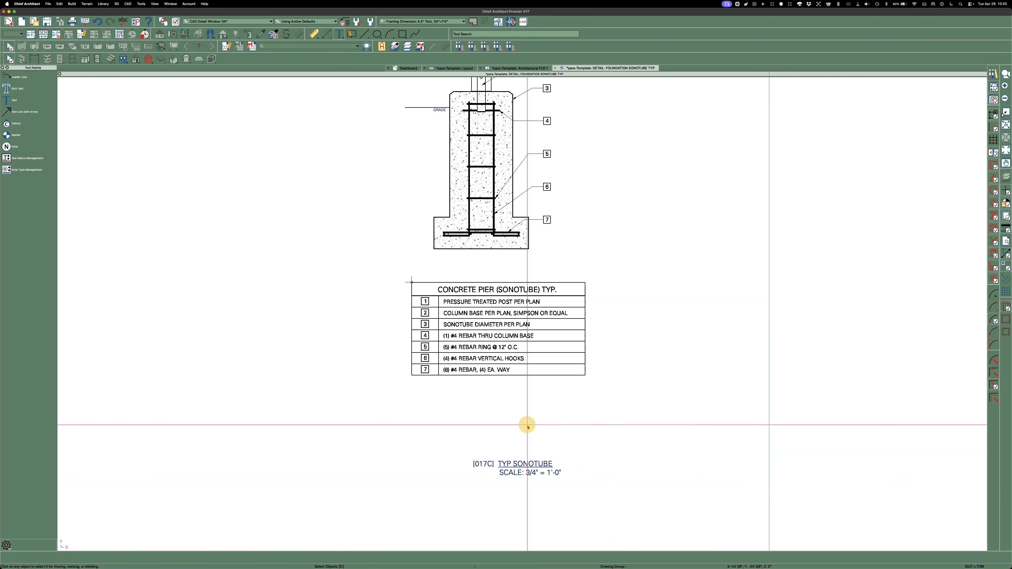
click(537, 466)
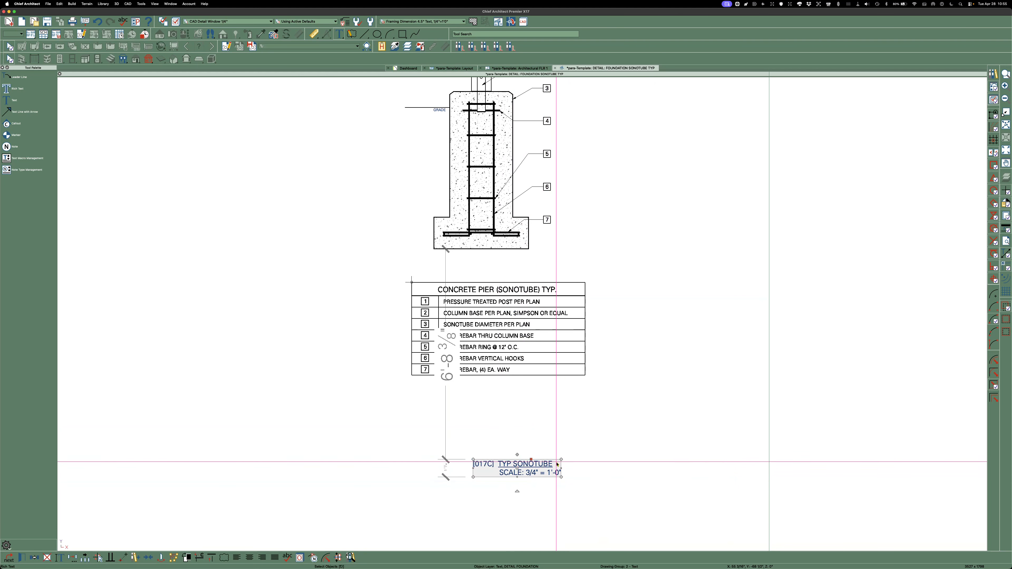
scroll(558, 471, up, 3)
click(563, 494)
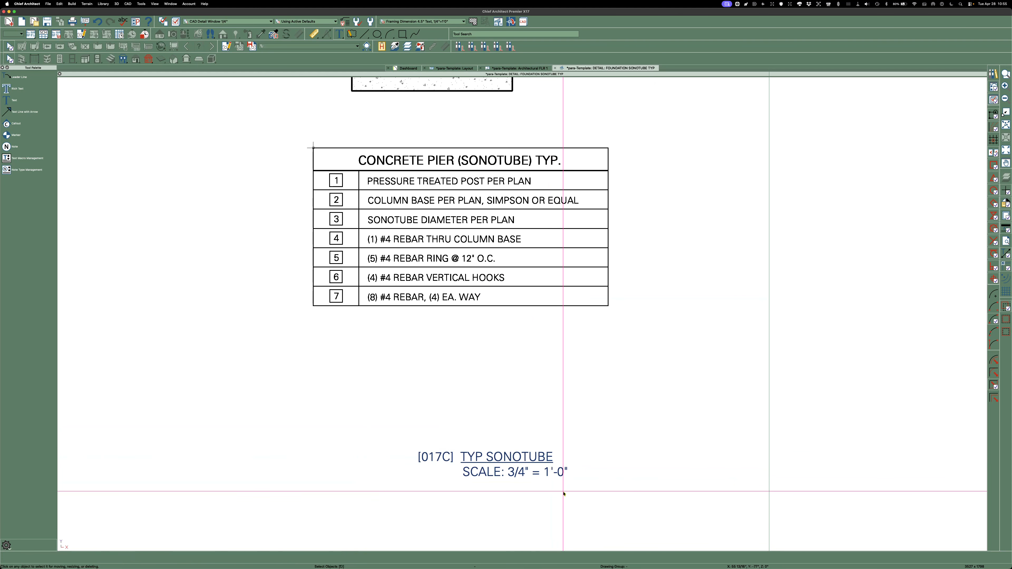
scroll(558, 490, up, 2)
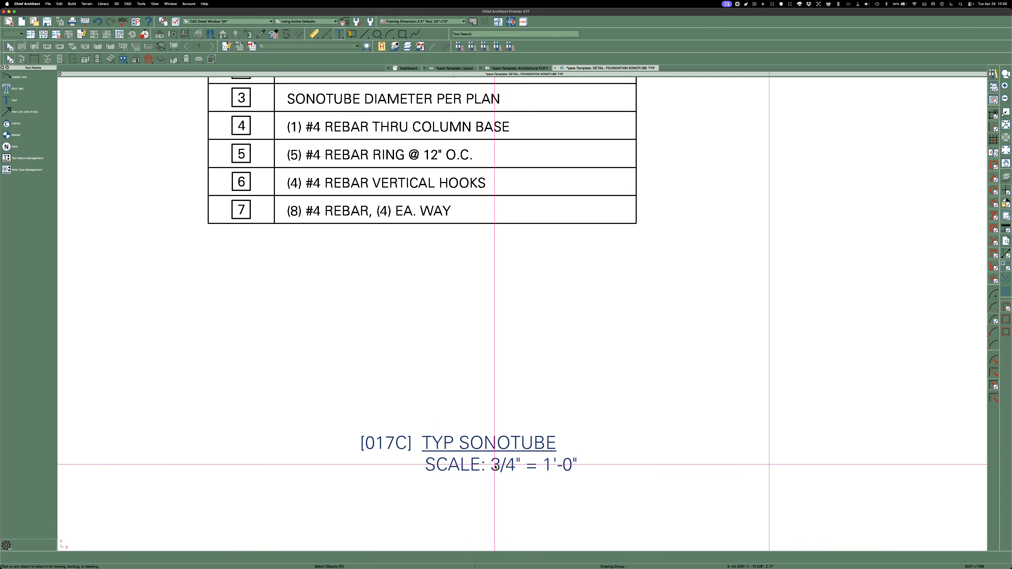
scroll(494, 464, down, 3)
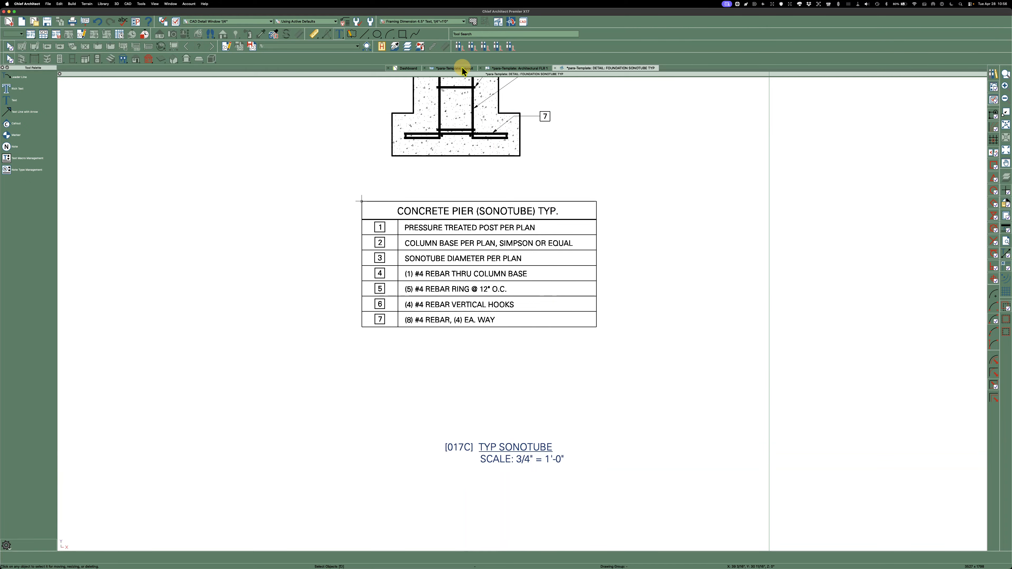
Step: Switch to the layout and examine the numbered title and scale label of the IRC 2021 stair code detail
click(462, 68)
scroll(459, 301, up, 5)
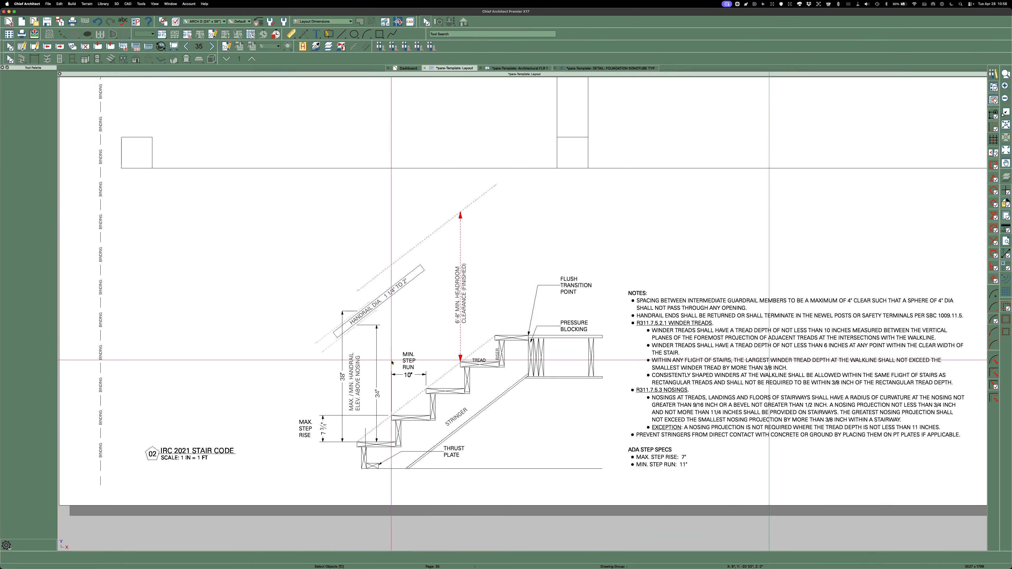
scroll(213, 448, up, 4)
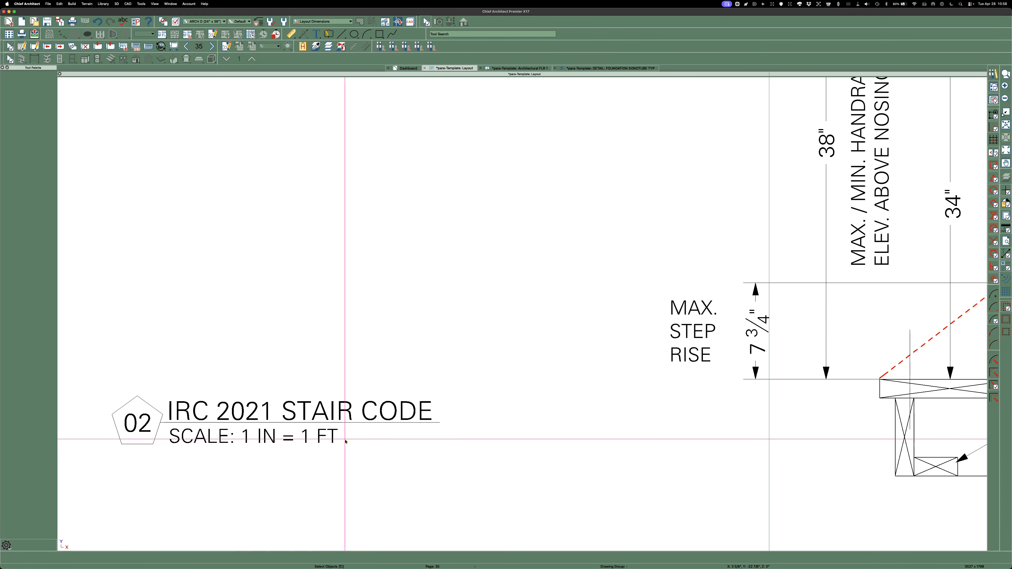
scroll(249, 441, down, 2)
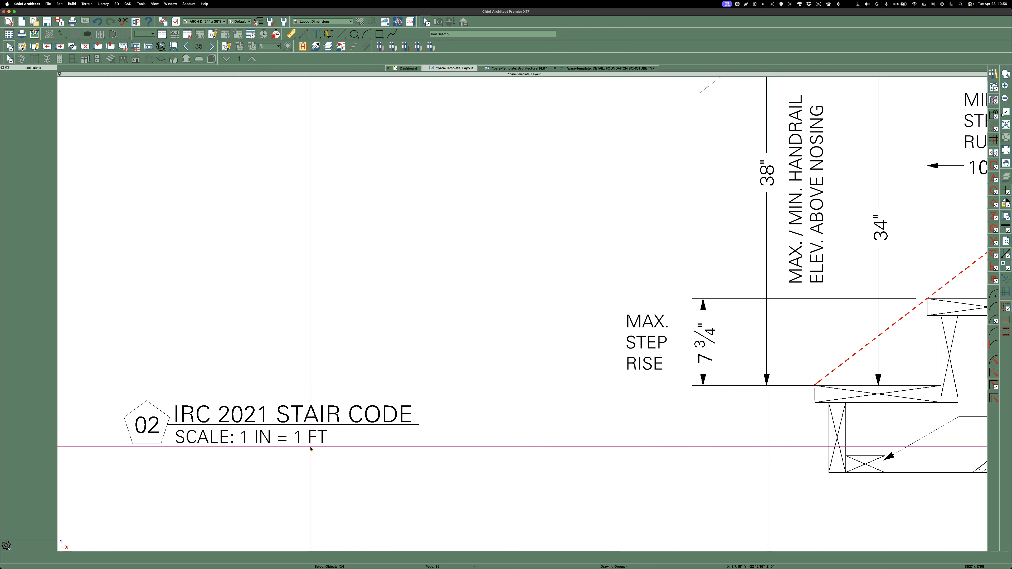
scroll(310, 442, down, 3)
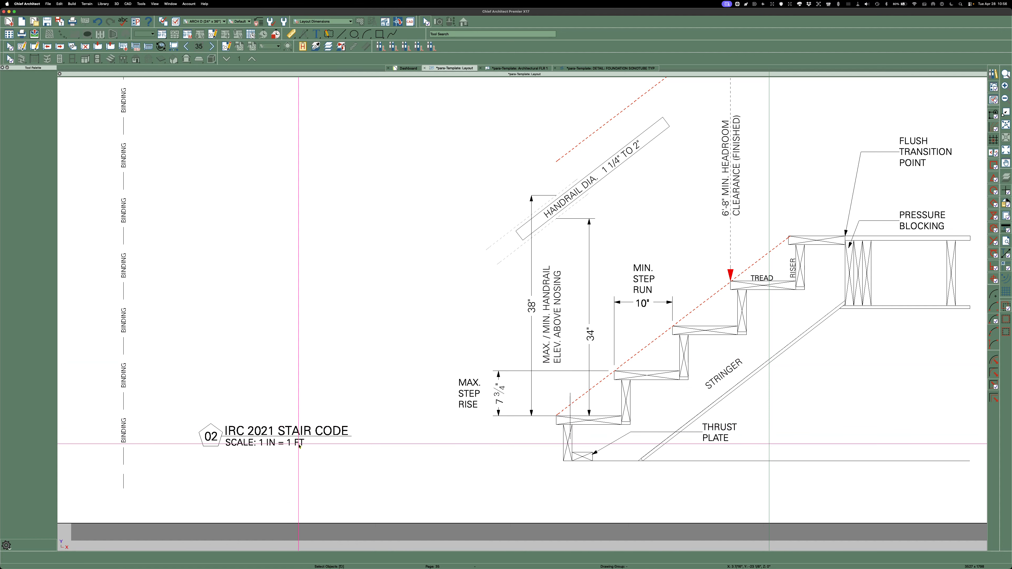
scroll(264, 458, down, 2)
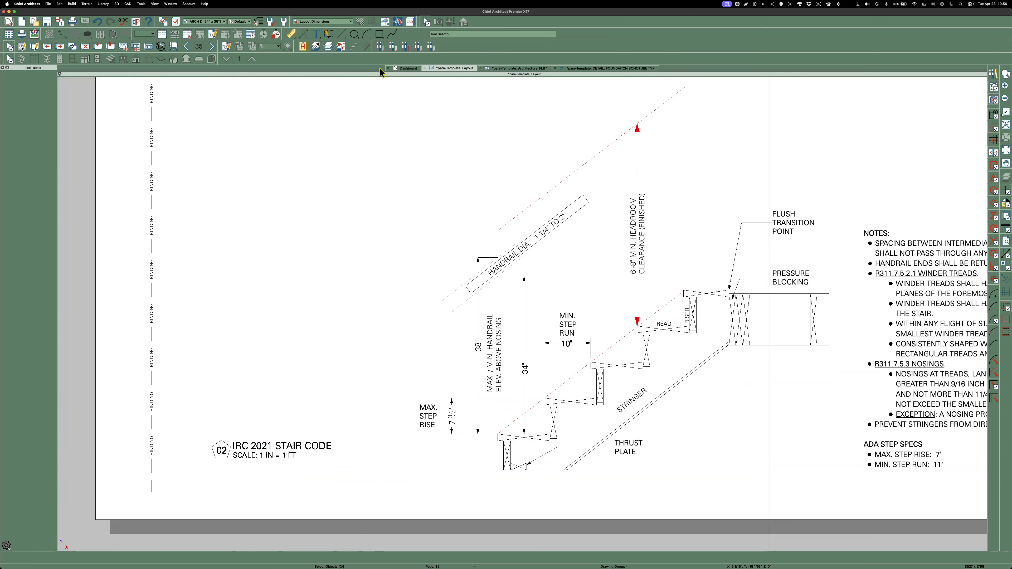
Step: Return to the sonotube detail and narrow the number column of the concrete pier schedule
click(613, 69)
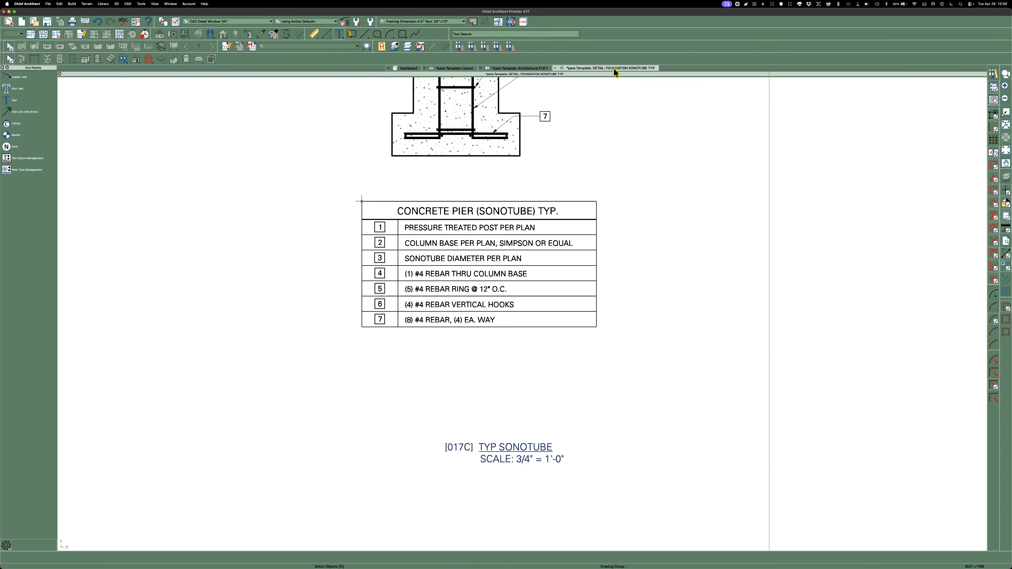
scroll(373, 334, up, 2)
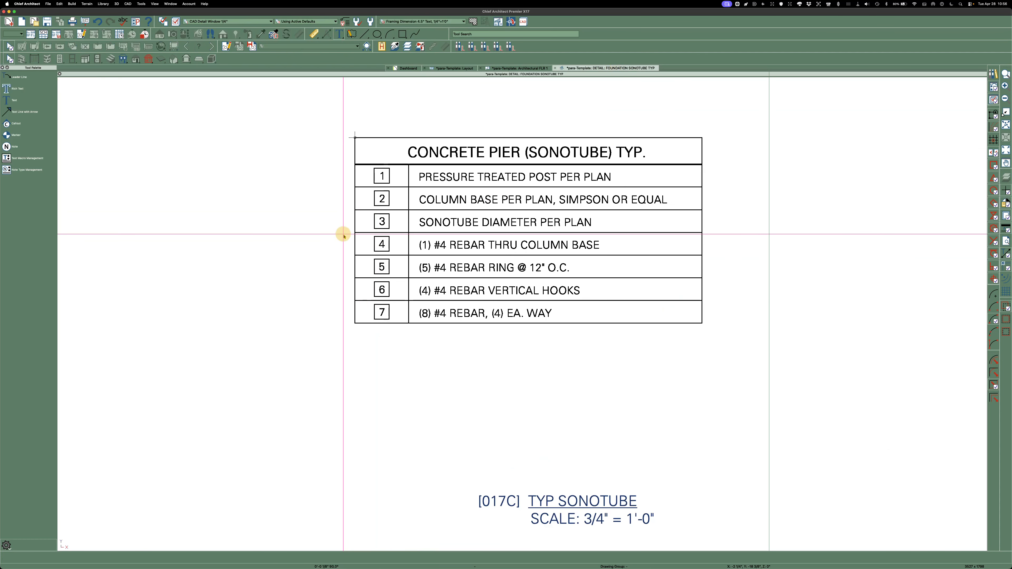
click(408, 152)
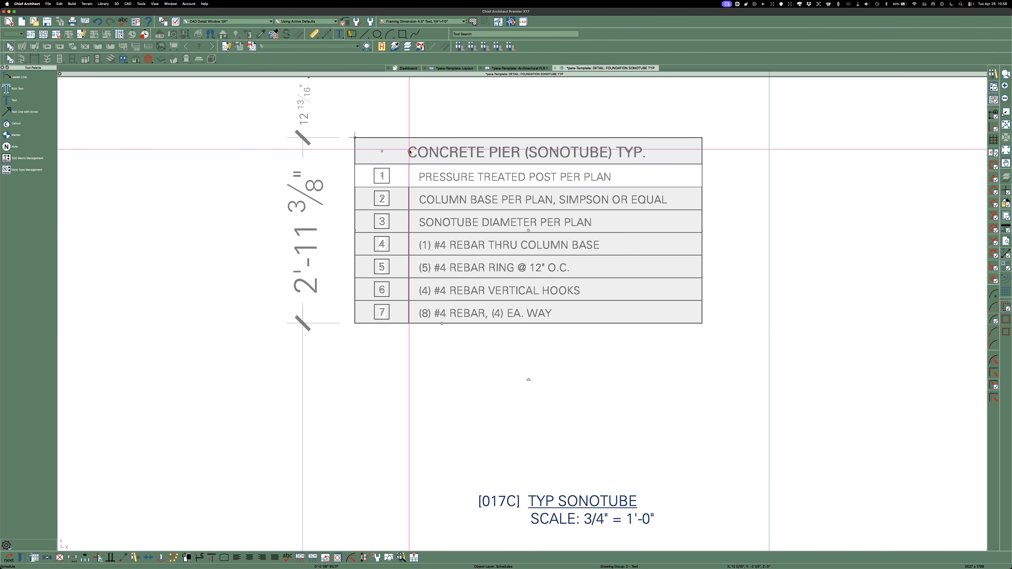
drag(408, 152, 388, 152)
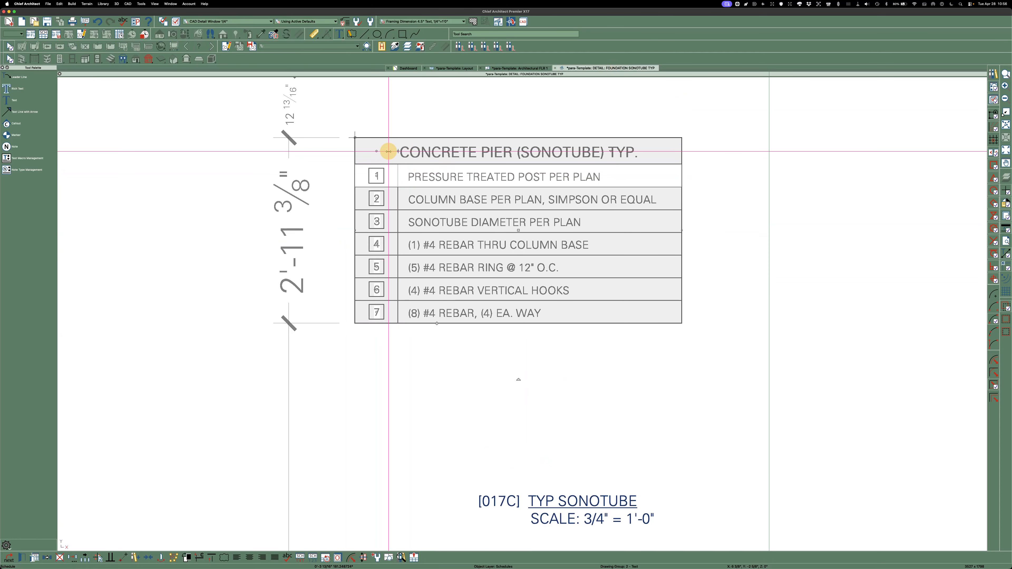
click(682, 354)
scroll(458, 405, down, 1)
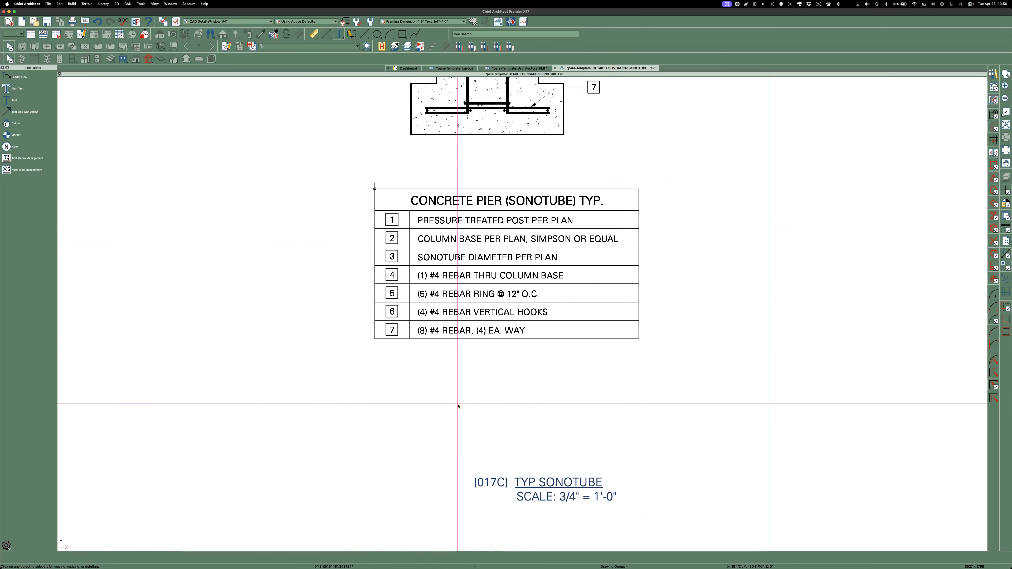
Step: Move the sonotube pier drawing with its callouts closer to the schedule and centre it above the table
scroll(458, 405, down, 1)
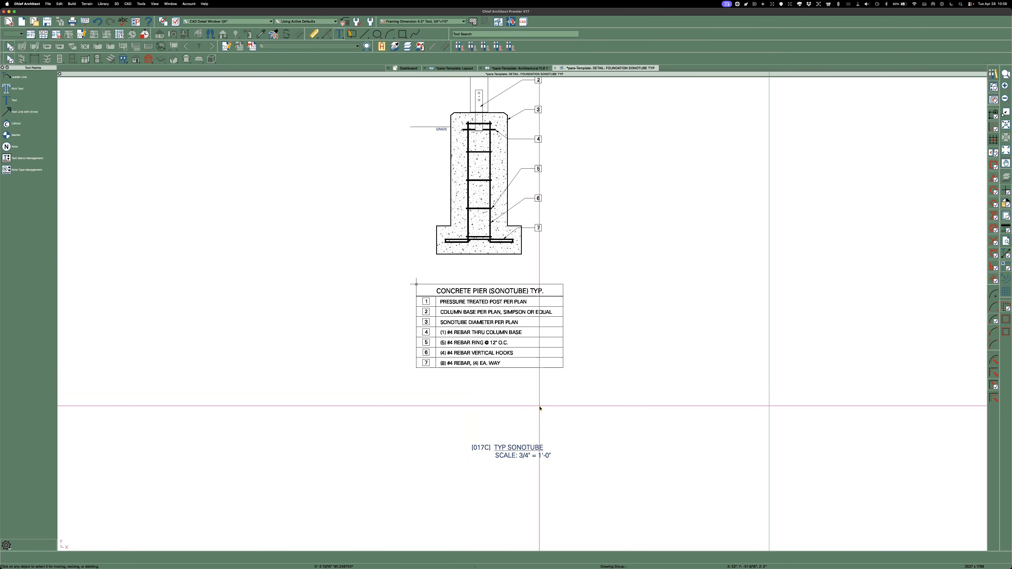
scroll(563, 413, down, 1)
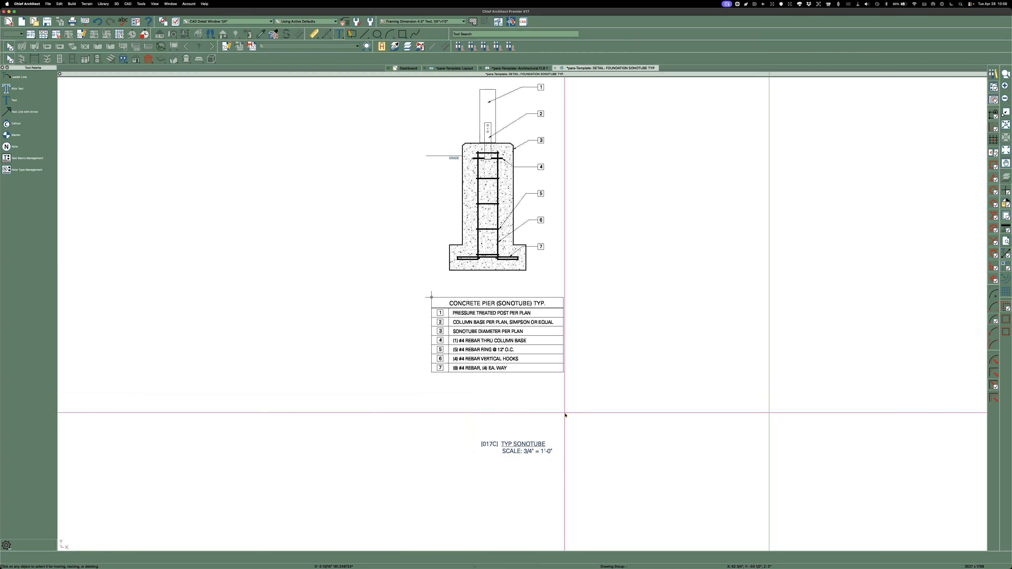
mouse_move(557, 286)
mouse_down()
mouse_move(515, 249)
mouse_move(441, 89)
mouse_move(416, 90)
mouse_up()
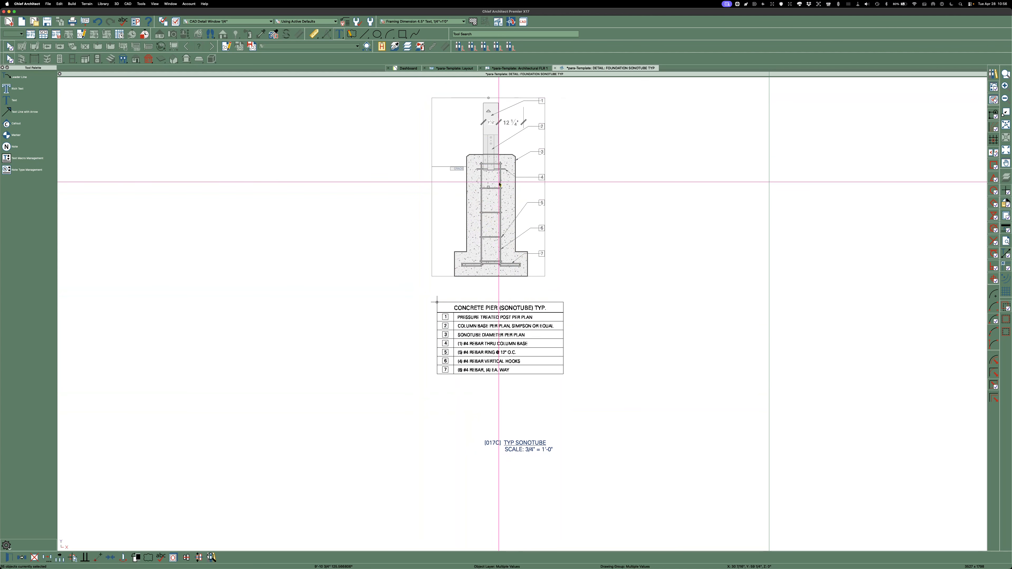
drag(486, 187, 496, 204)
click(668, 287)
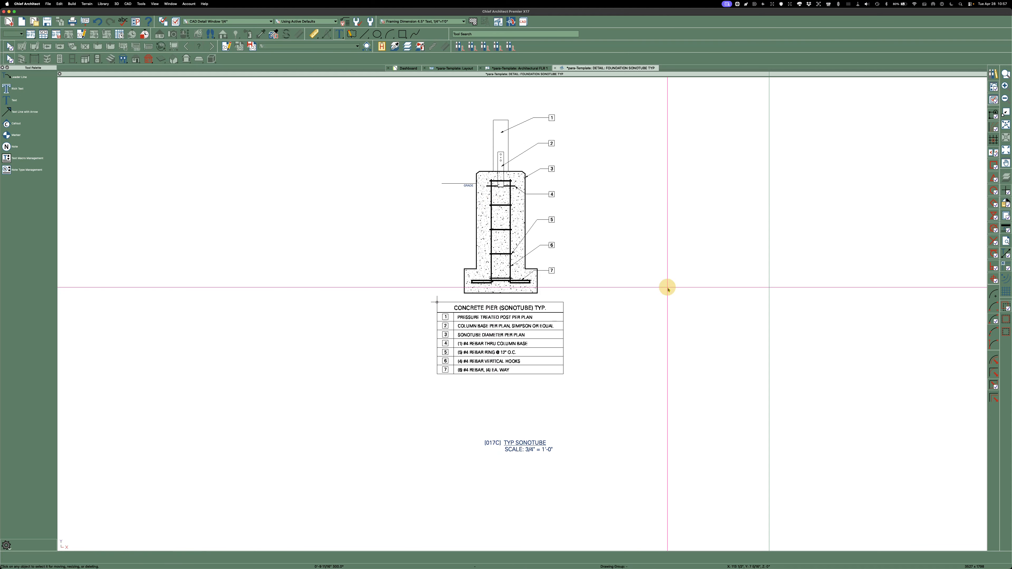
scroll(499, 357, up, 4)
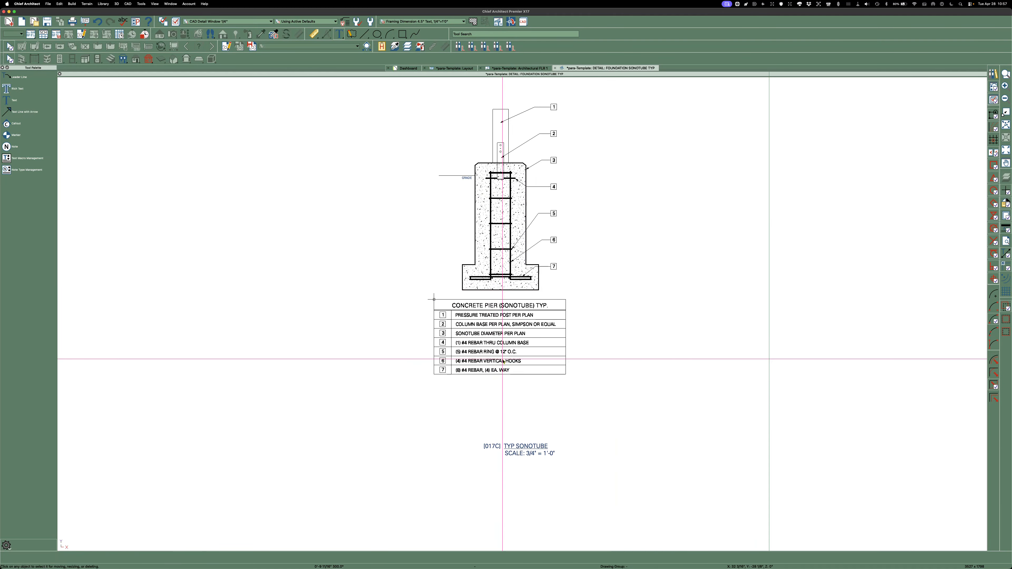
scroll(501, 359, down, 3)
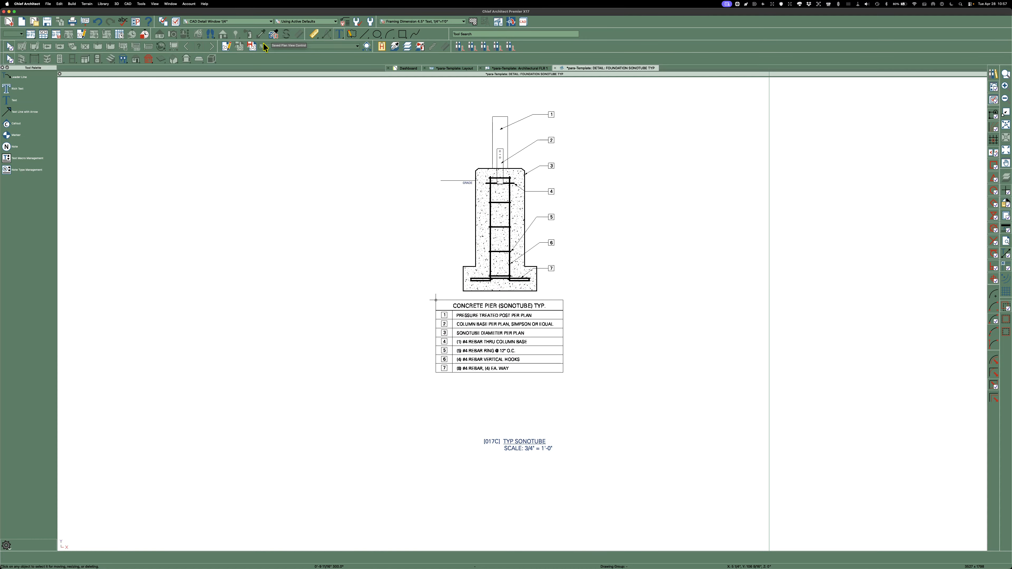
Step: Send the entire sonotube detail view to layout page 35 at a scale of 3/4 in = 1 ft
click(85, 22)
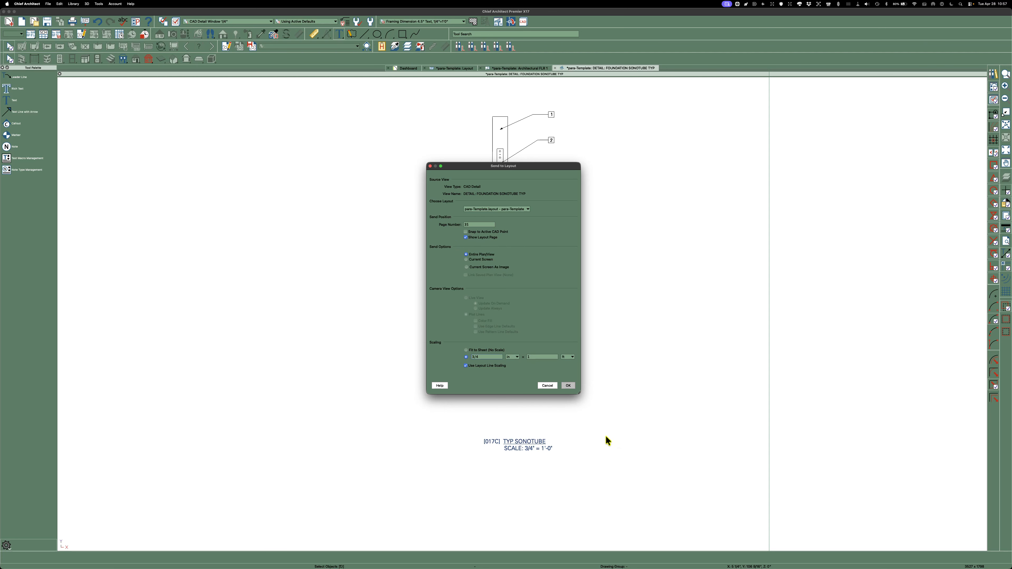
click(567, 385)
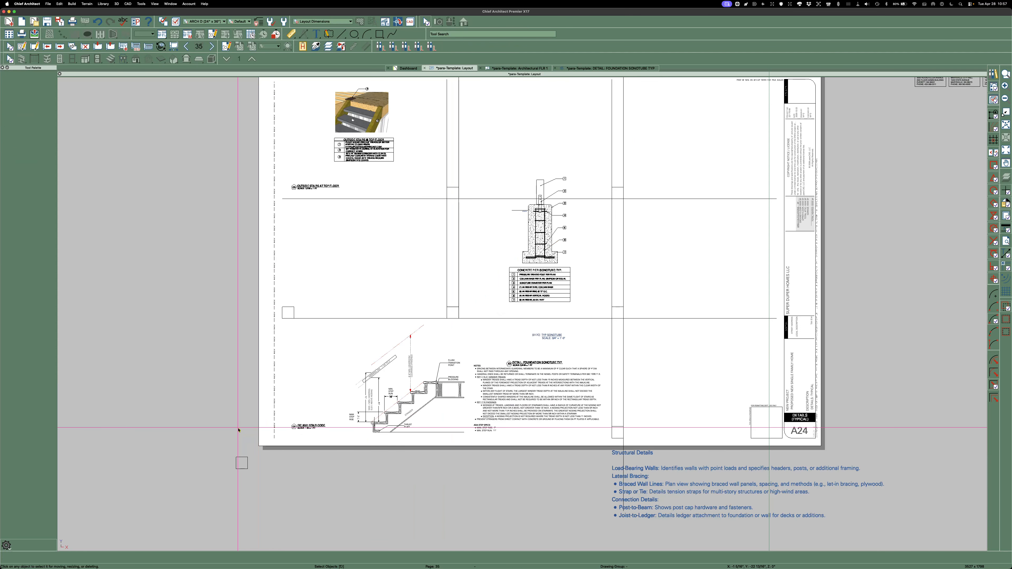
scroll(238, 430, down, 3)
scroll(562, 347, down, 1)
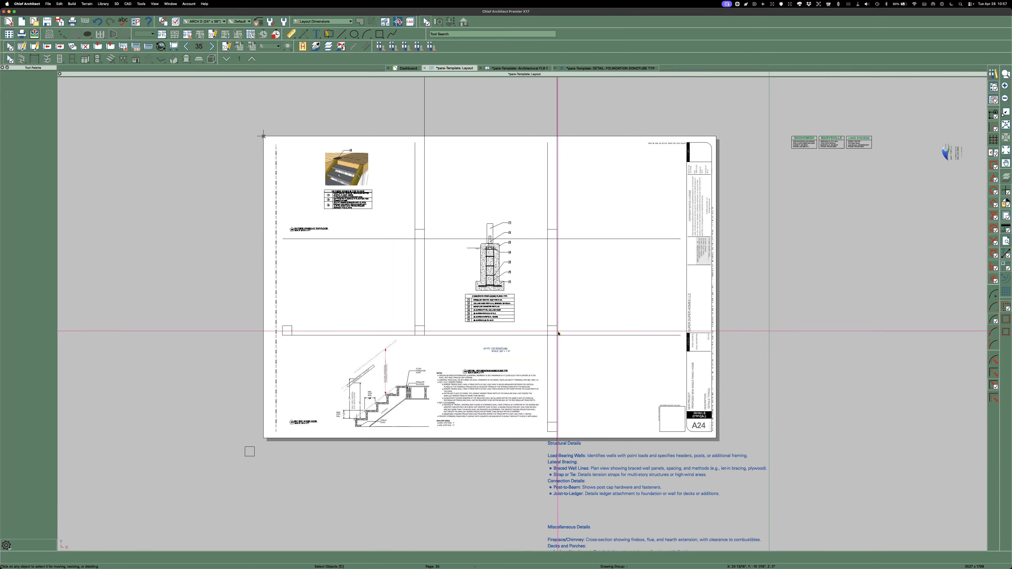
Step: Dock the floating Project Browser beside the layout view
scroll(815, 228, up, 5)
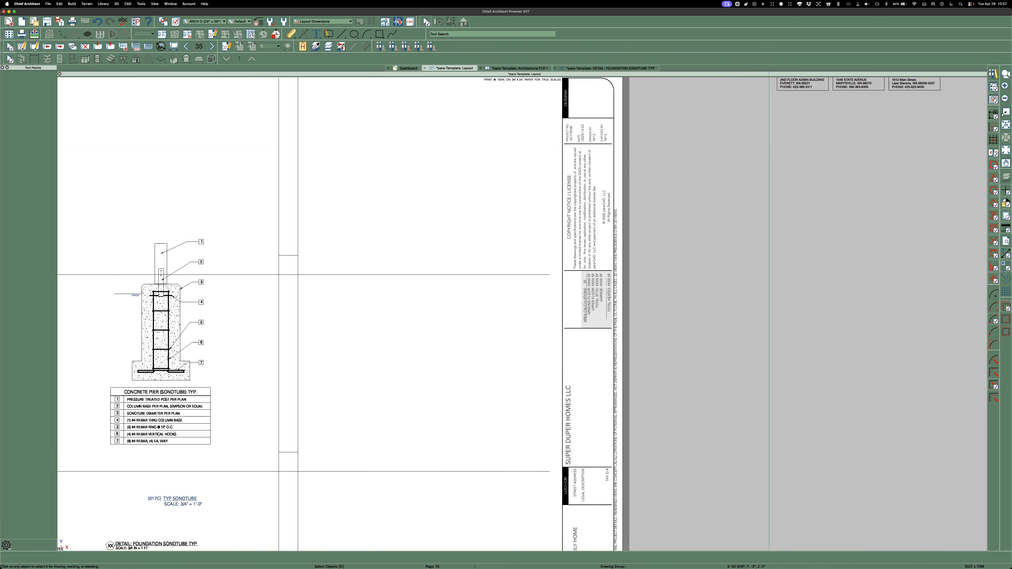
drag(758, 217, 971, 119)
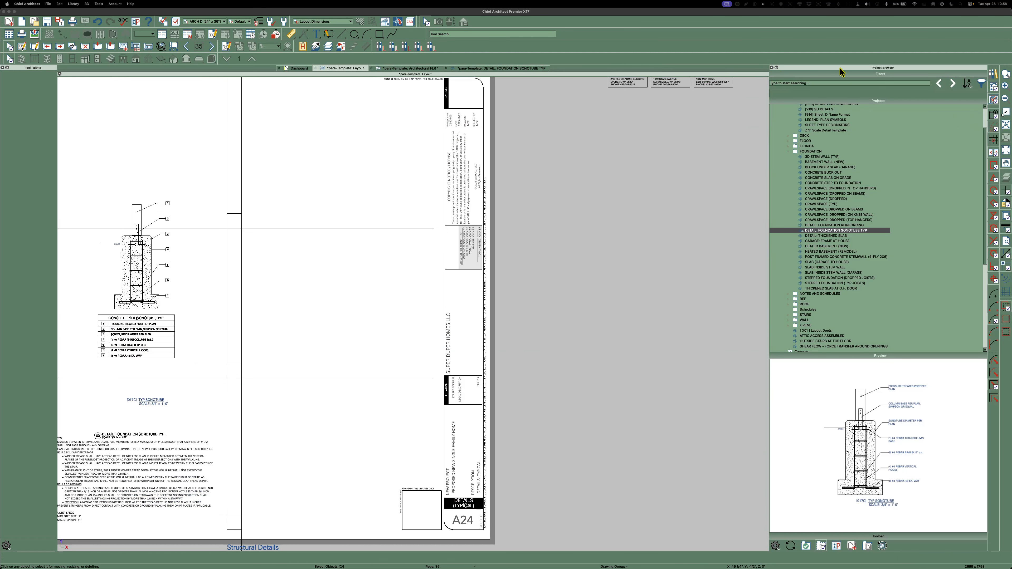
drag(839, 67, 696, 140)
click(84, 120)
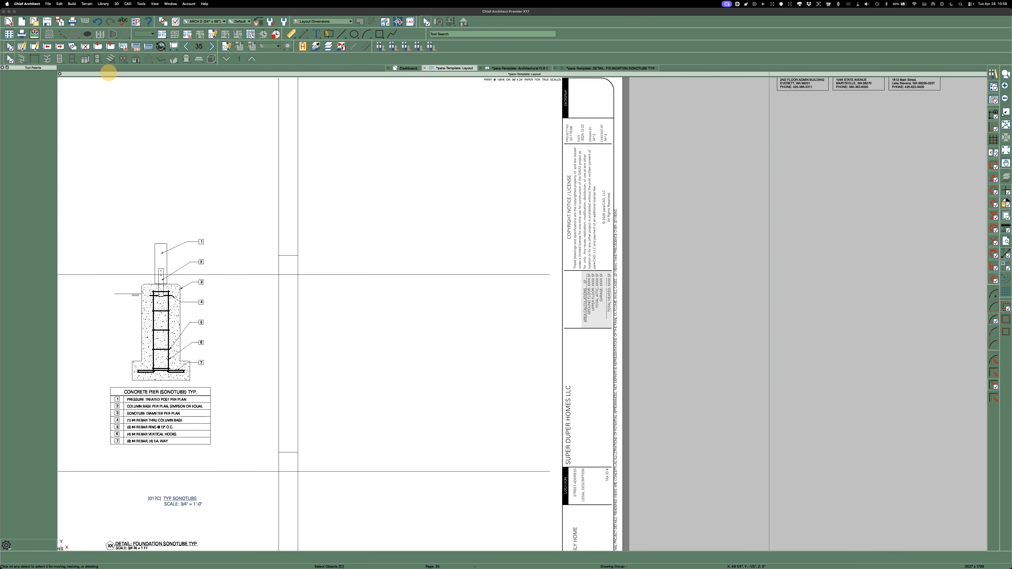
drag(109, 73, 982, 106)
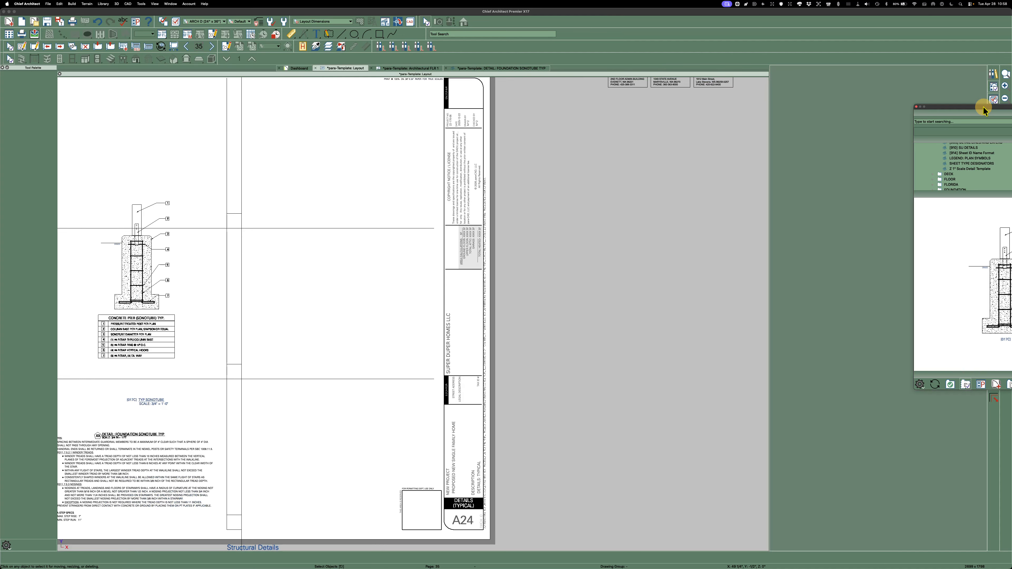
scroll(876, 171, down, 5)
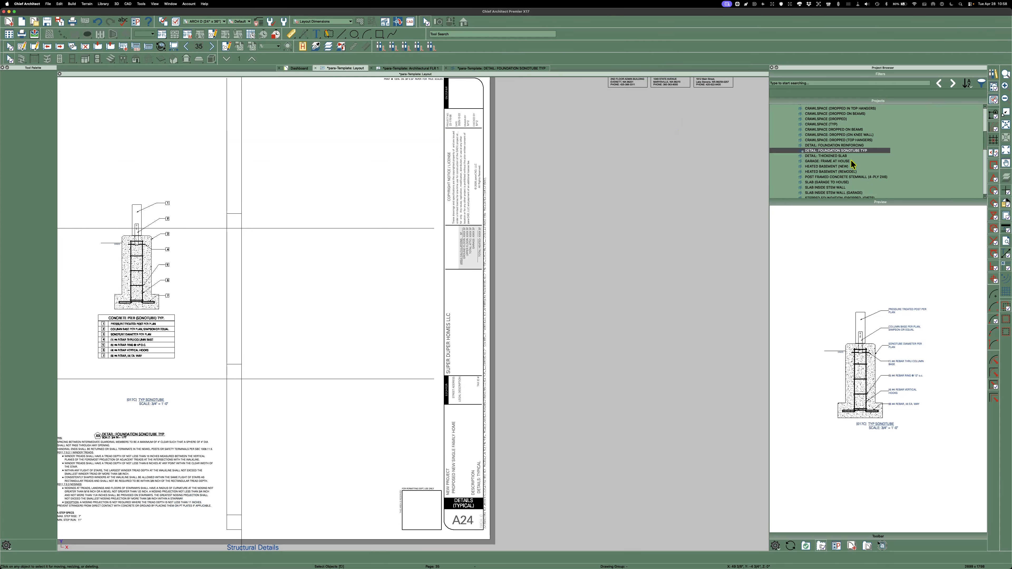
Step: Cut the sonotube detail view from layout page 35
scroll(713, 227, down, 3)
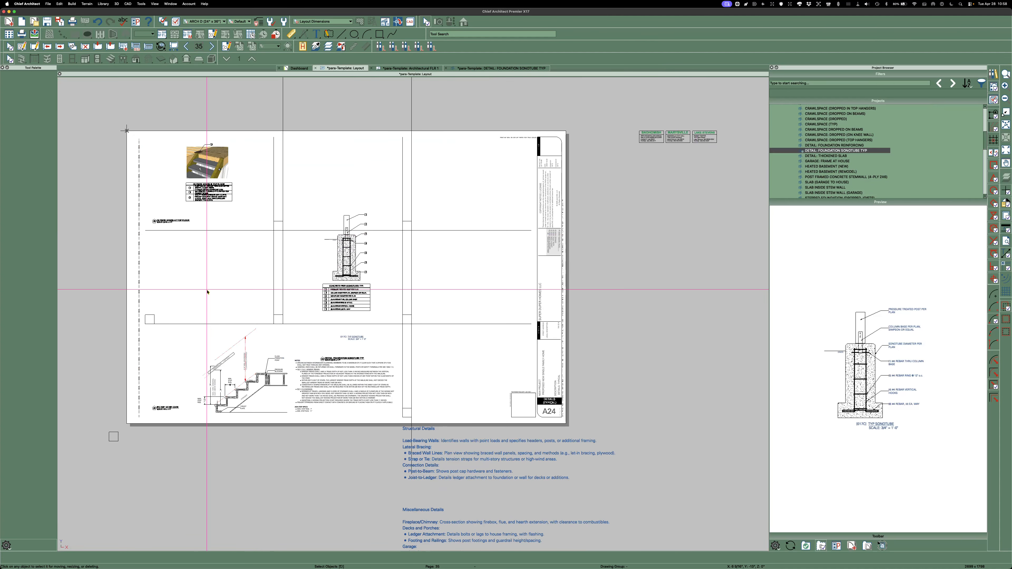
scroll(132, 266, up, 1)
scroll(131, 267, up, 1)
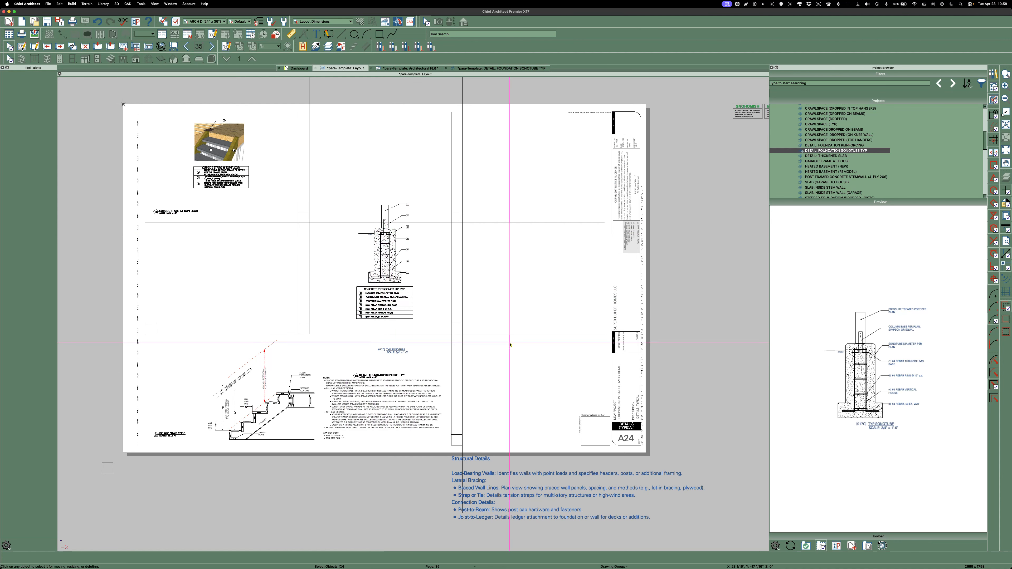
click(394, 263)
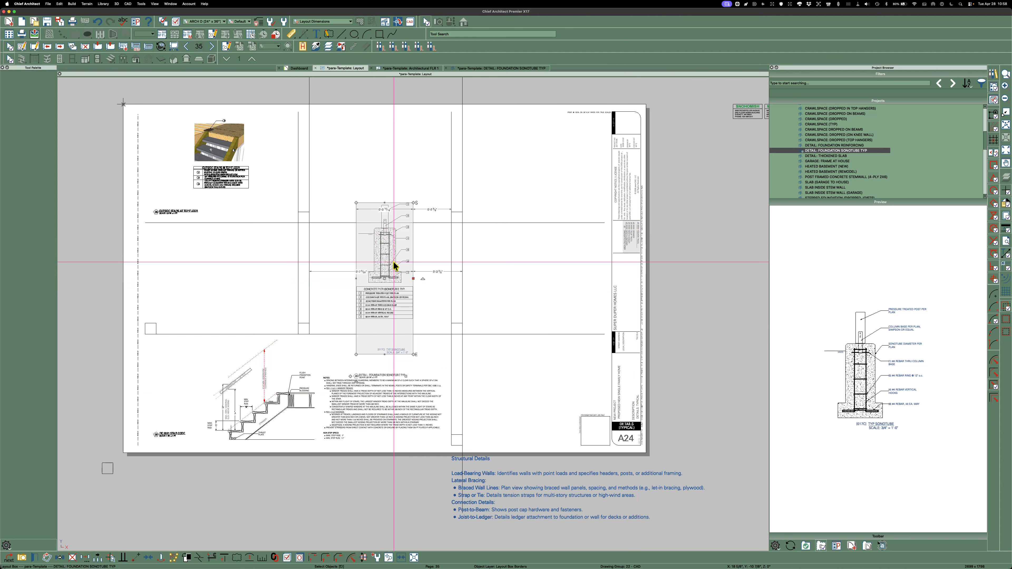
key(Delete)
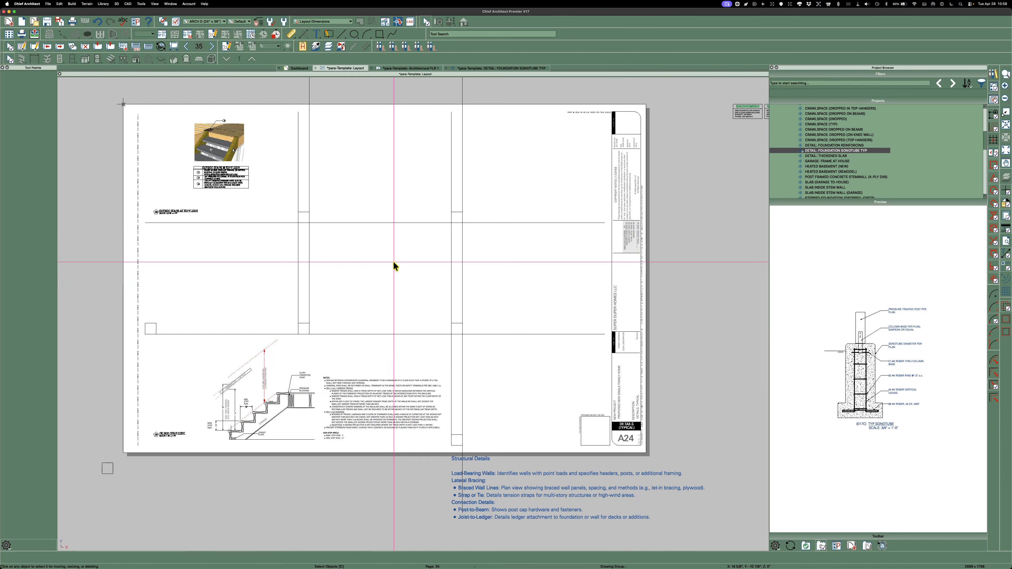
Step: Go back to layout page 31, the foundation details sheet A20, and paste the sonotube view into its empty upper-right cell
click(188, 47)
click(188, 47)
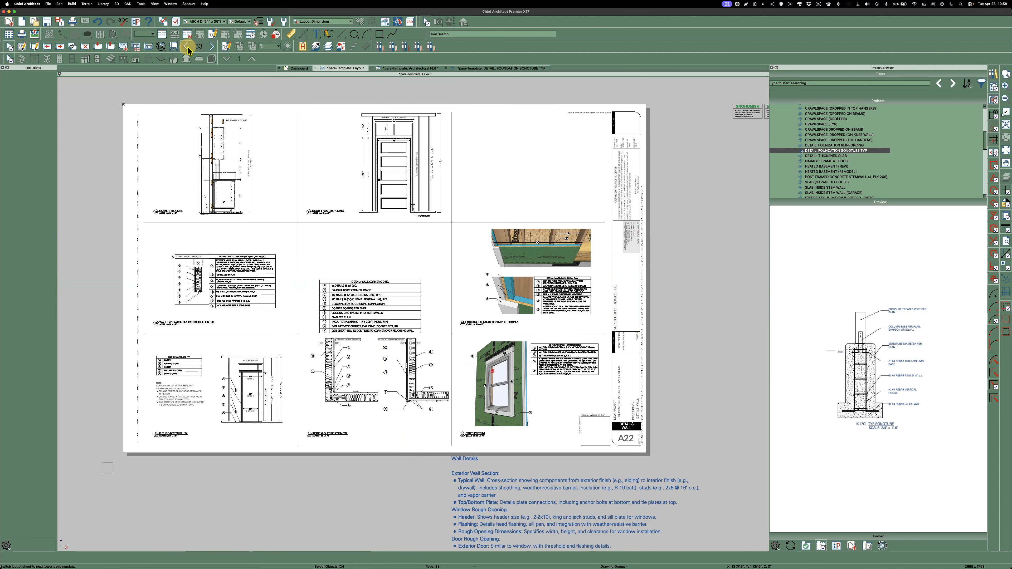
click(187, 47)
click(187, 47)
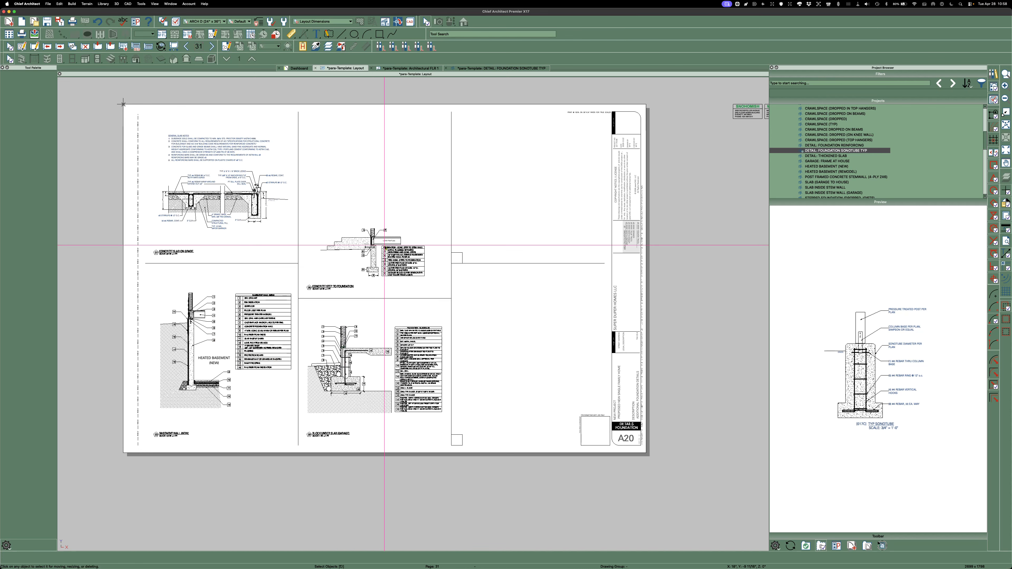
key(super+v)
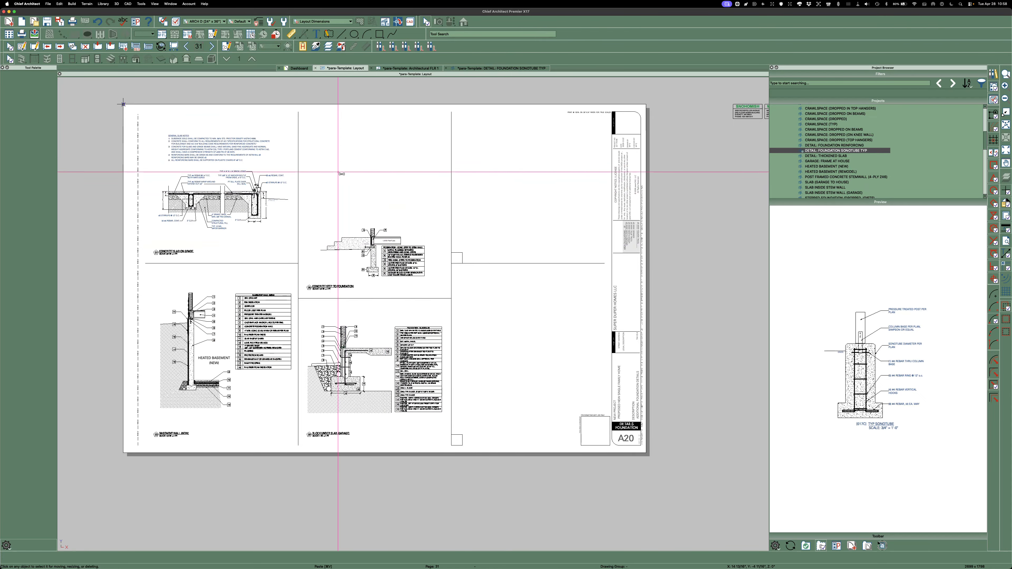
click(500, 149)
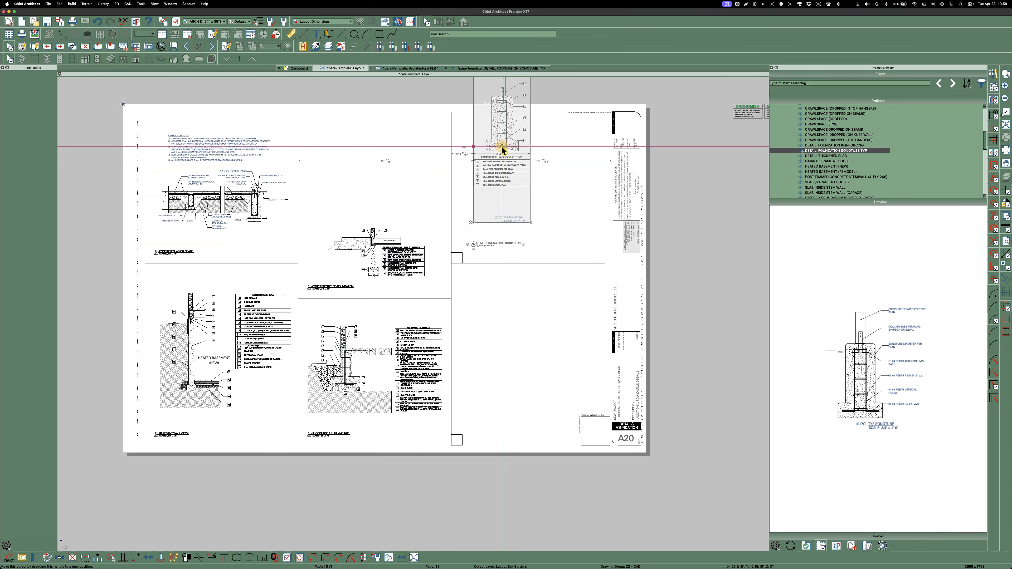
Step: Move the pasted sonotube view down inside the sheet border, next to the title block
scroll(505, 310, down, 1)
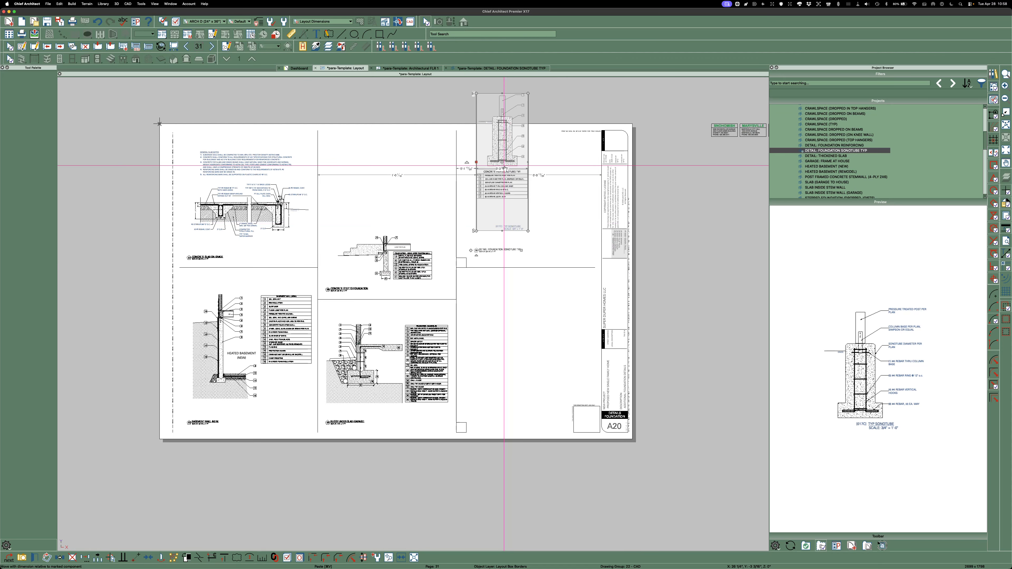
drag(502, 161, 532, 217)
scroll(523, 298, up, 2)
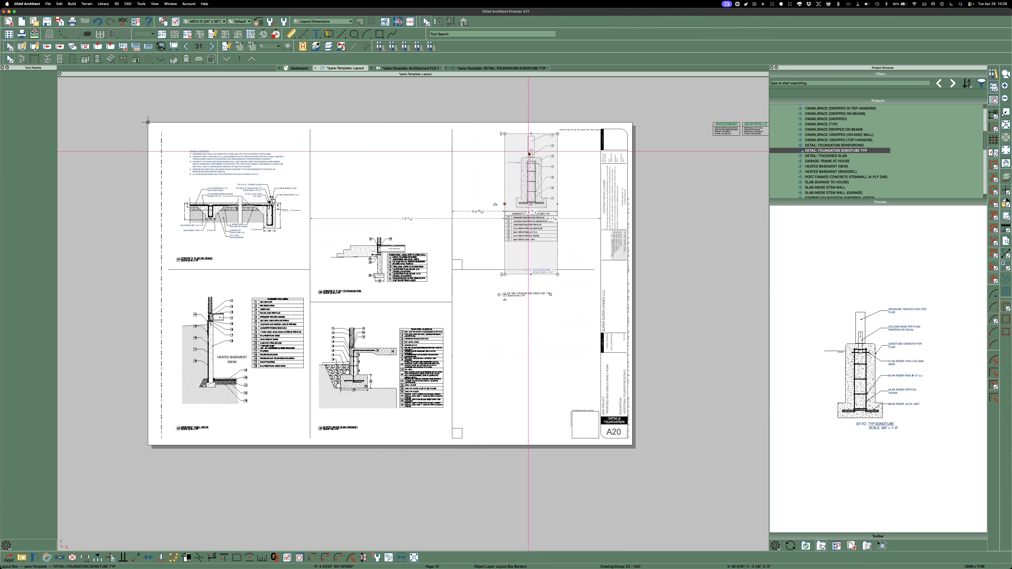
Step: Widen the sonotube view's frame to about 4 1/2 in, extend its top edge slightly and crop its bottom edge just below the schedule
scroll(529, 150, up, 2)
scroll(529, 150, up, 2)
click(487, 232)
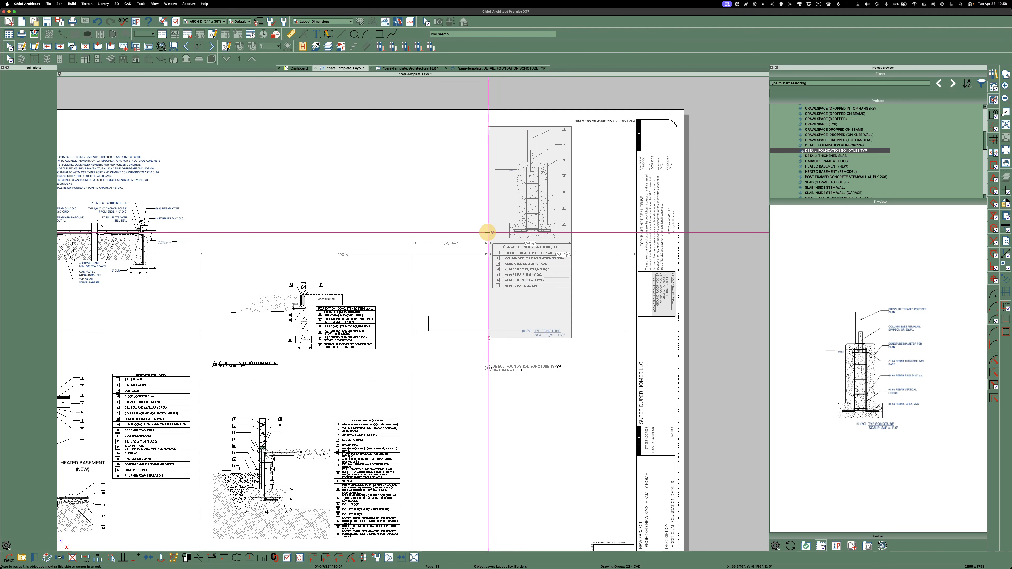
drag(487, 233, 578, 232)
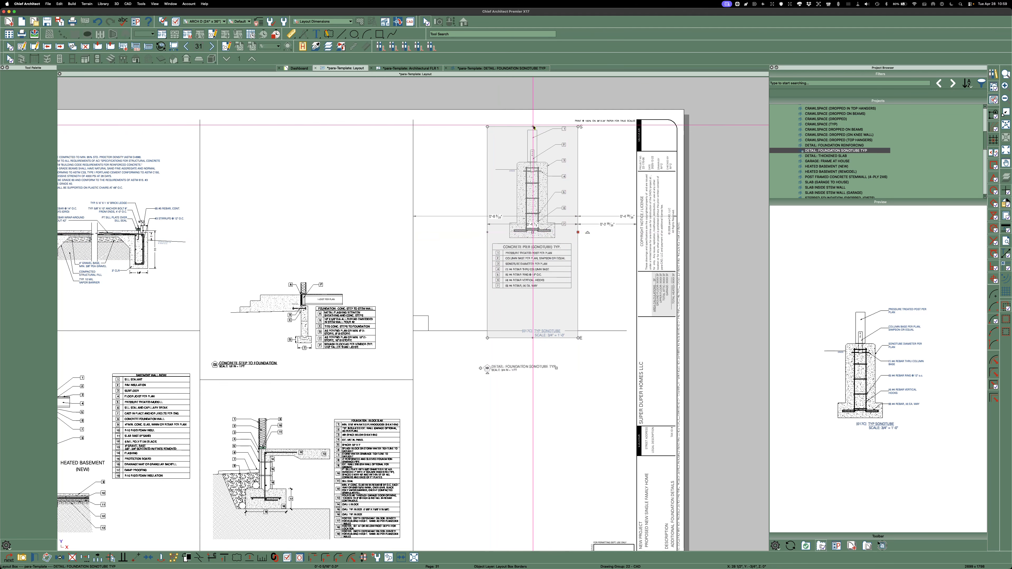
scroll(541, 138, up, 2)
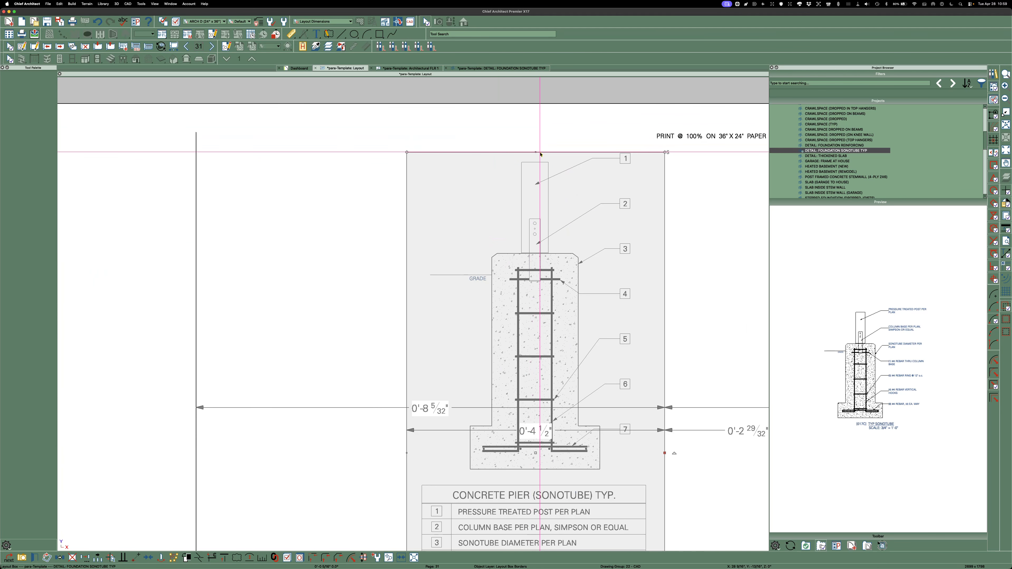
drag(534, 152, 541, 149)
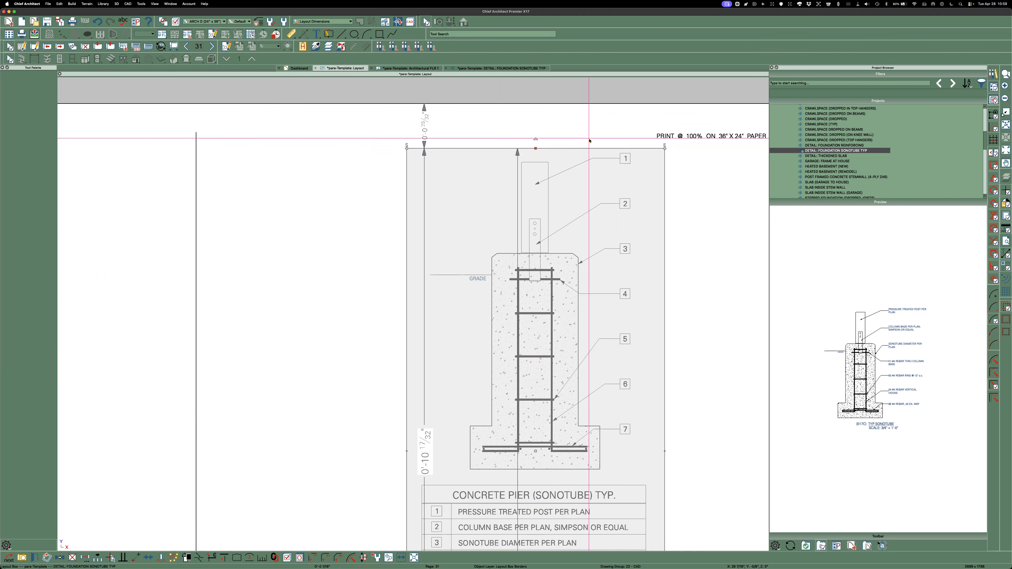
scroll(493, 119, down, 2)
scroll(470, 125, down, 1)
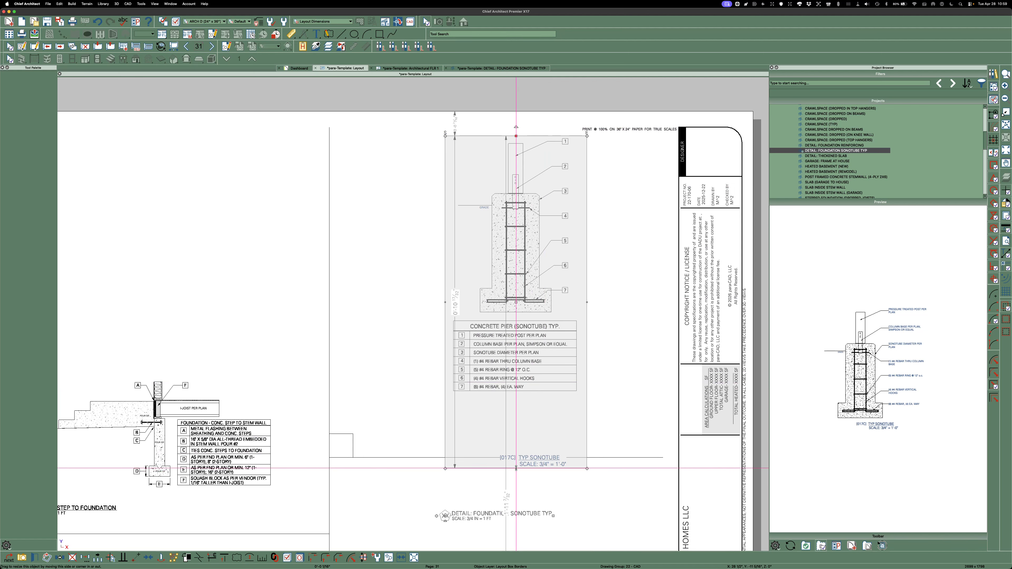
drag(516, 468, 516, 393)
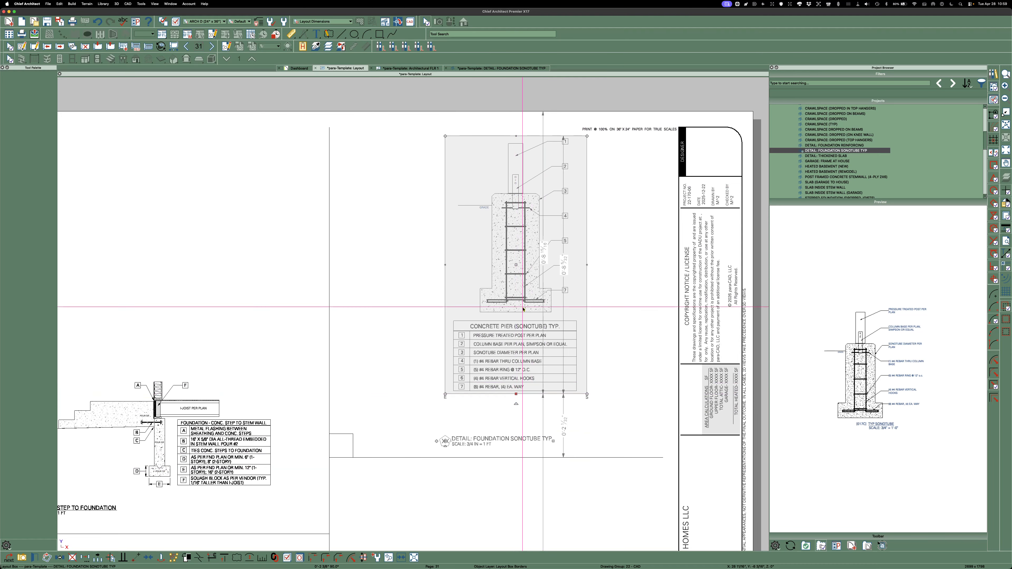
Step: Lower the sonotube view slightly within its cell and move its title label to the cell's lower-left corner
drag(516, 266, 517, 284)
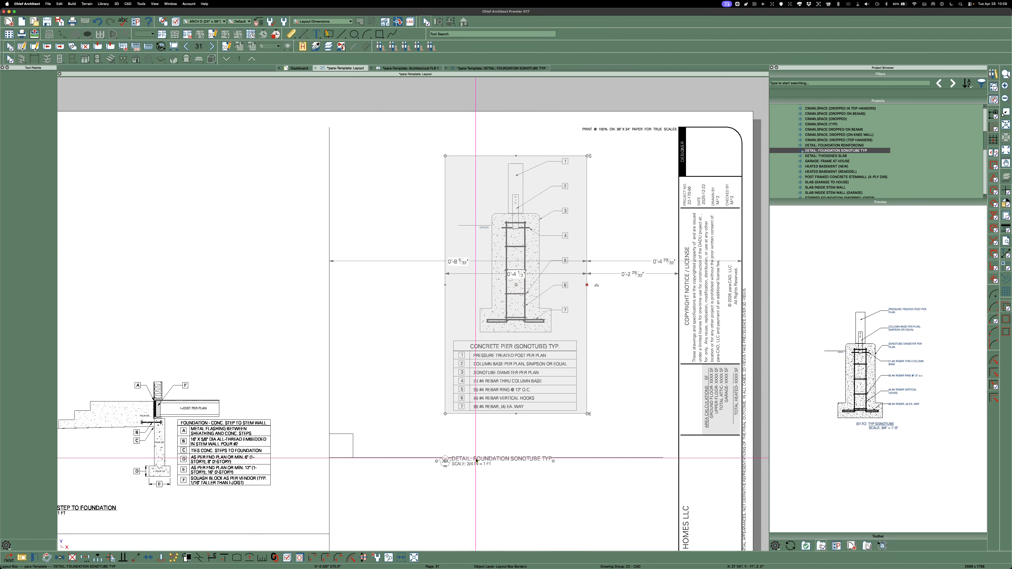
click(474, 471)
click(448, 463)
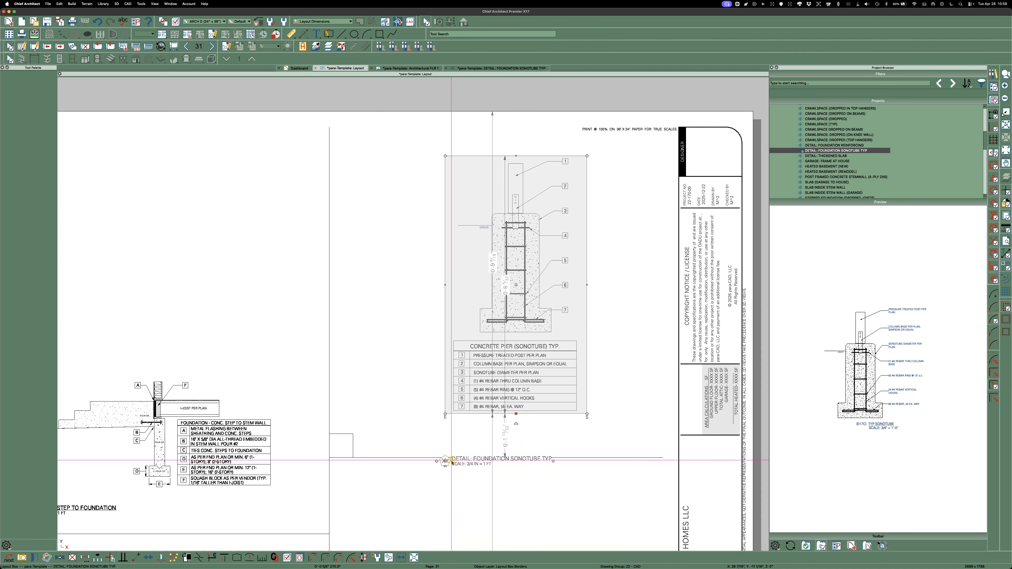
drag(445, 461, 352, 437)
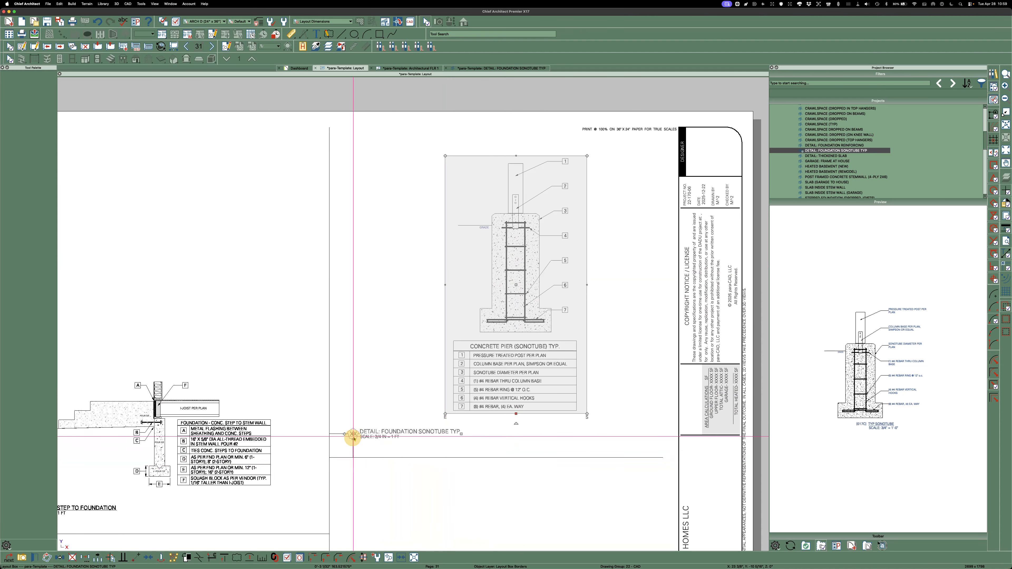
click(336, 434)
key(Delete)
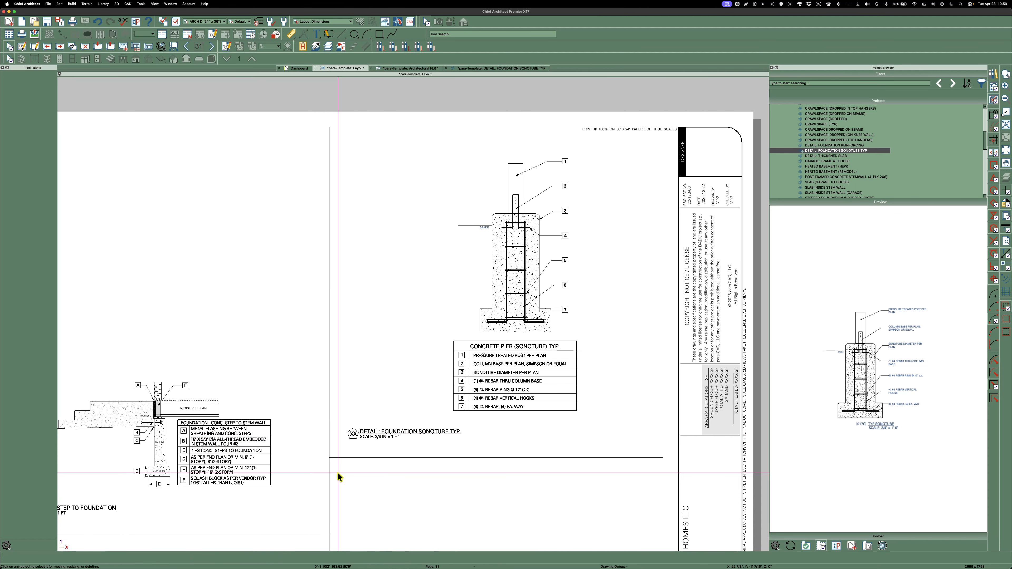
Step: Rename the sonotube CAD detail in the Project Browser as CONCRETE PIER (SONOTUBE) TYP
scroll(401, 451, down, 2)
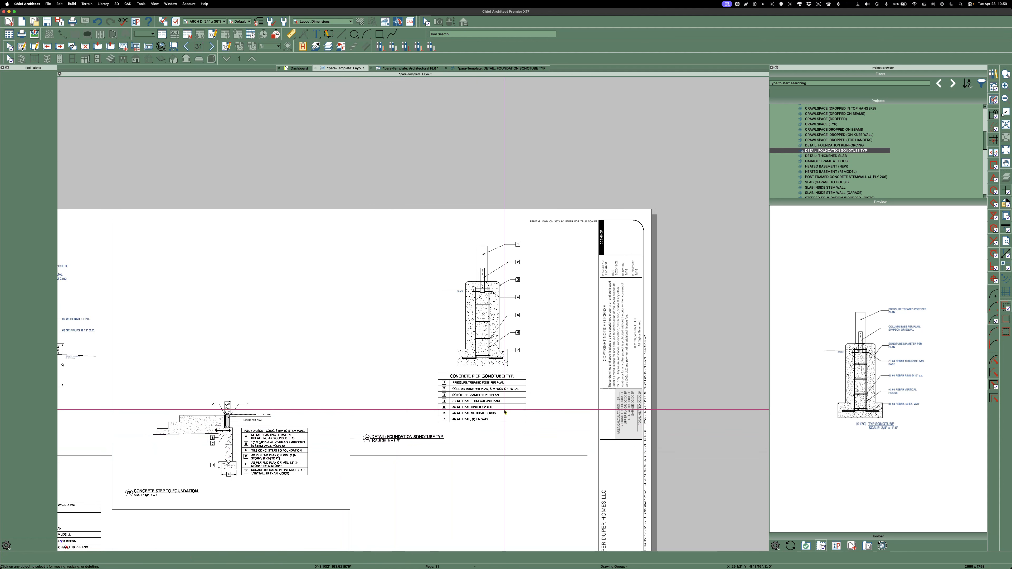
scroll(379, 441, up, 2)
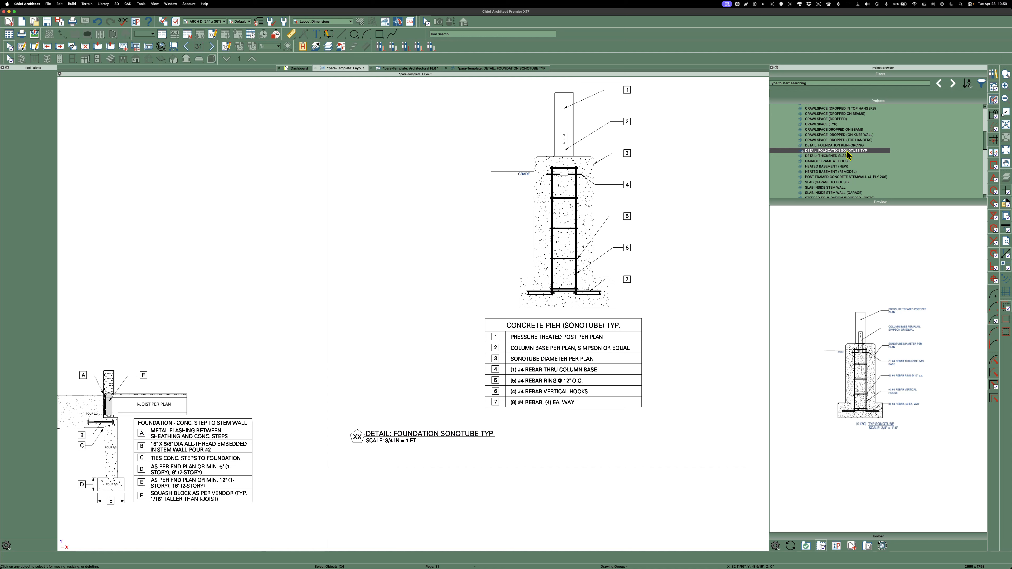
right_click(822, 151)
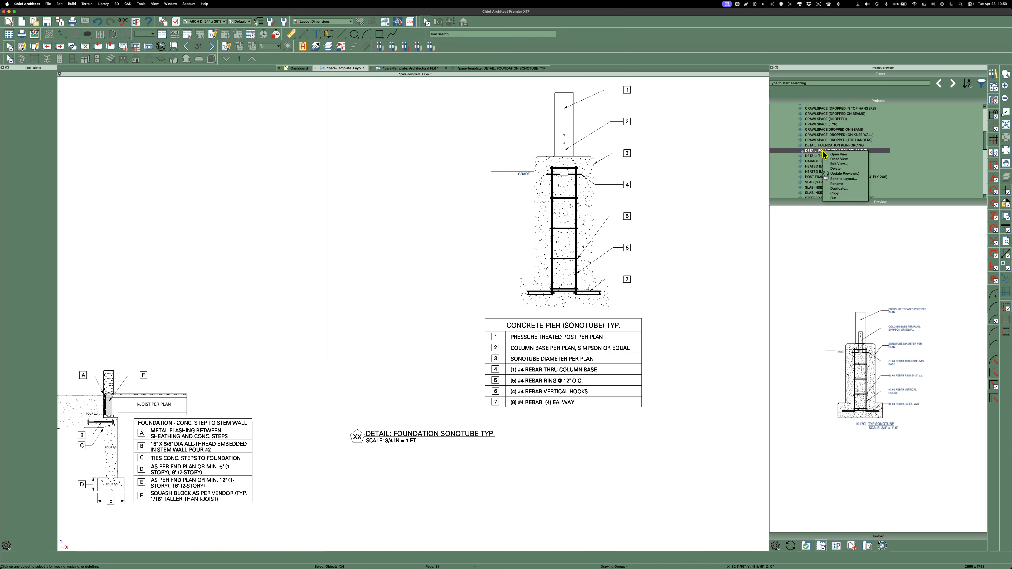
click(844, 178)
click(415, 441)
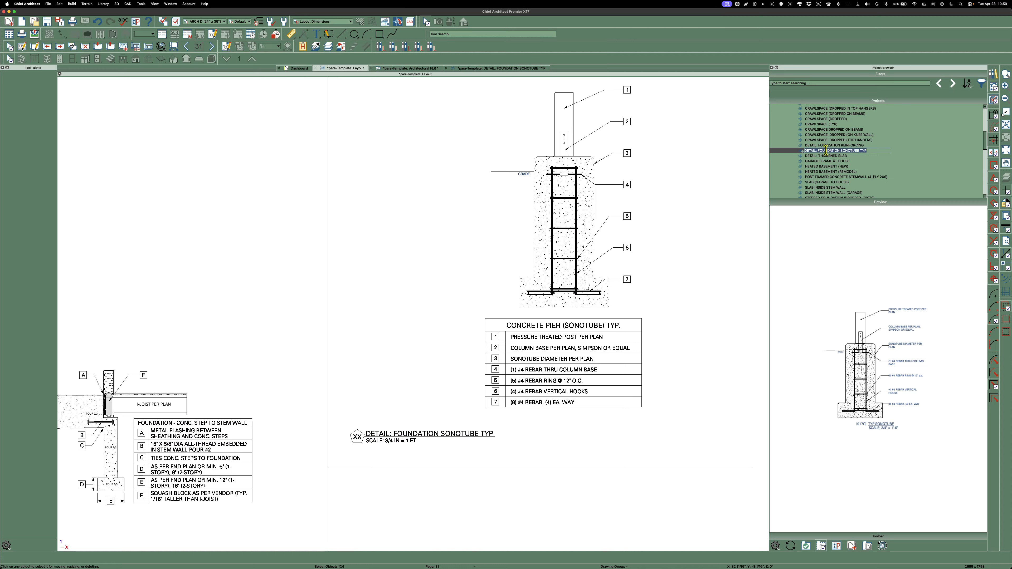
drag(841, 151, 803, 149)
text(CONCRETE PIER)
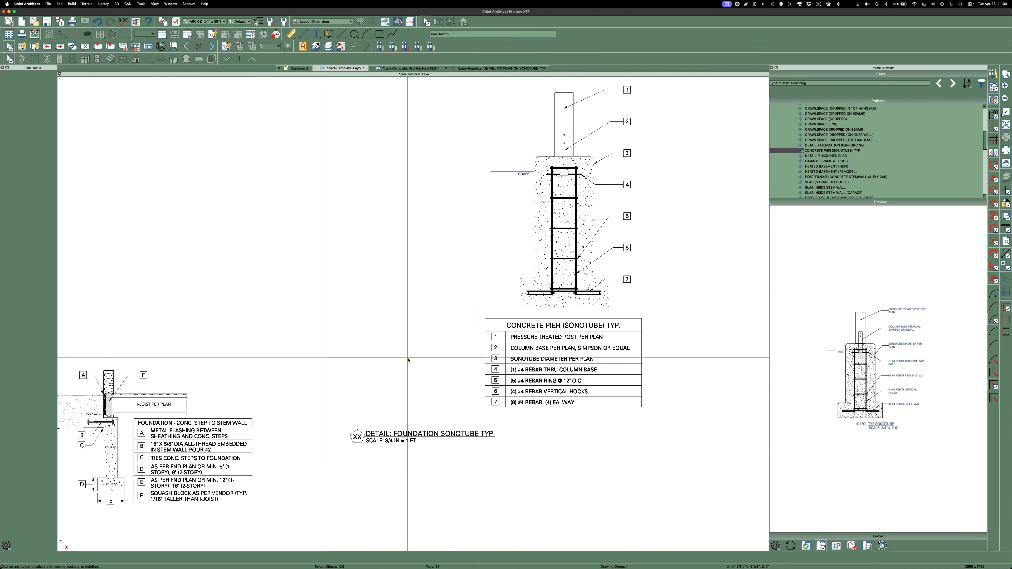
key(Return)
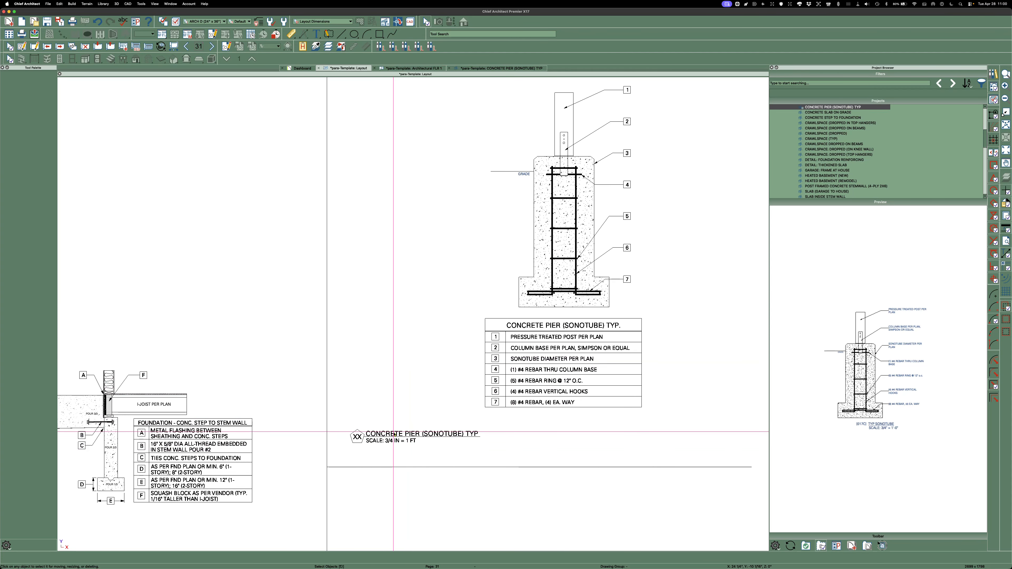
Step: Set the callout label in the sonotube view's title on the foundation sheet to 04
click(532, 337)
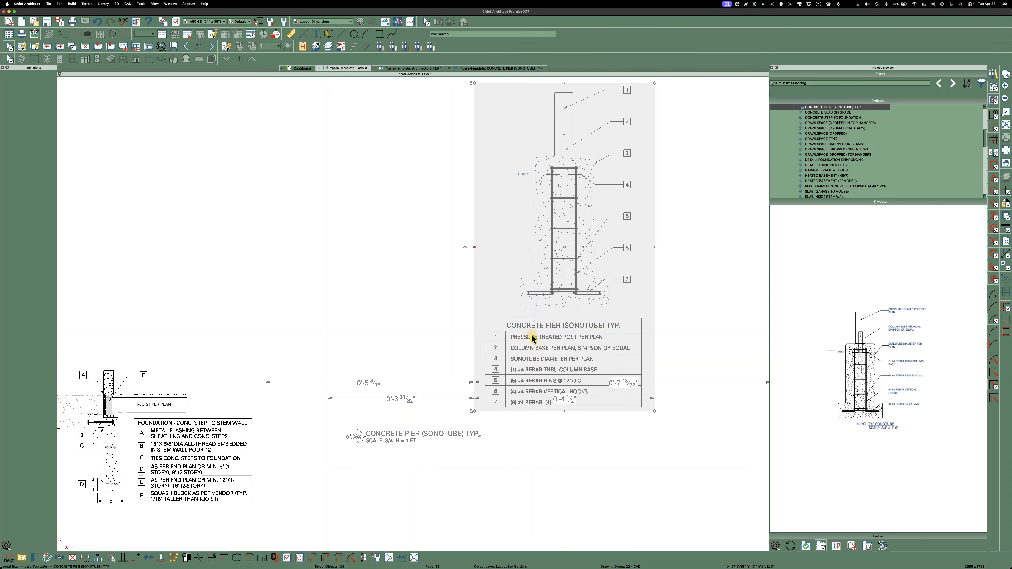
scroll(533, 337, down, 5)
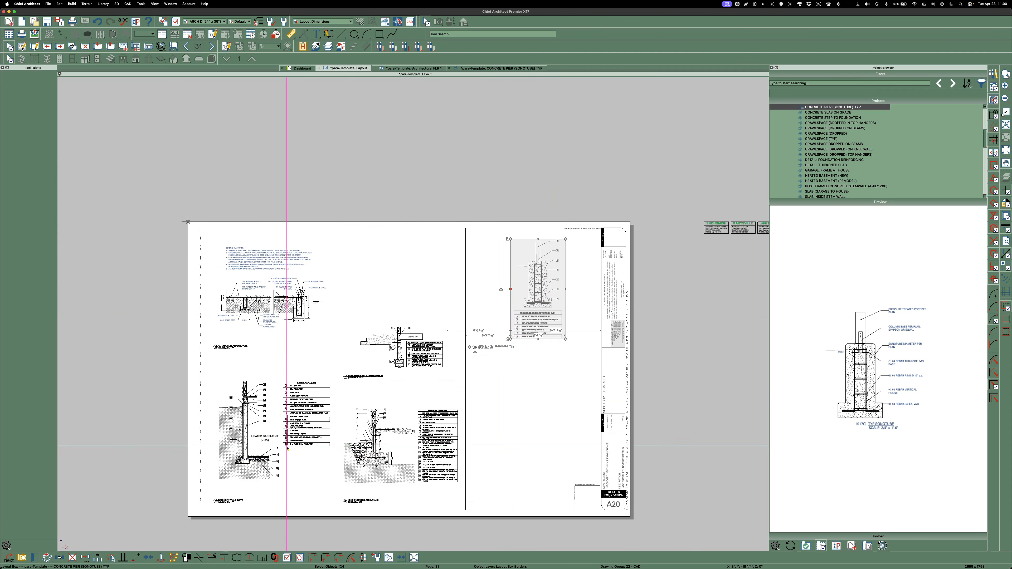
scroll(538, 325, up, 5)
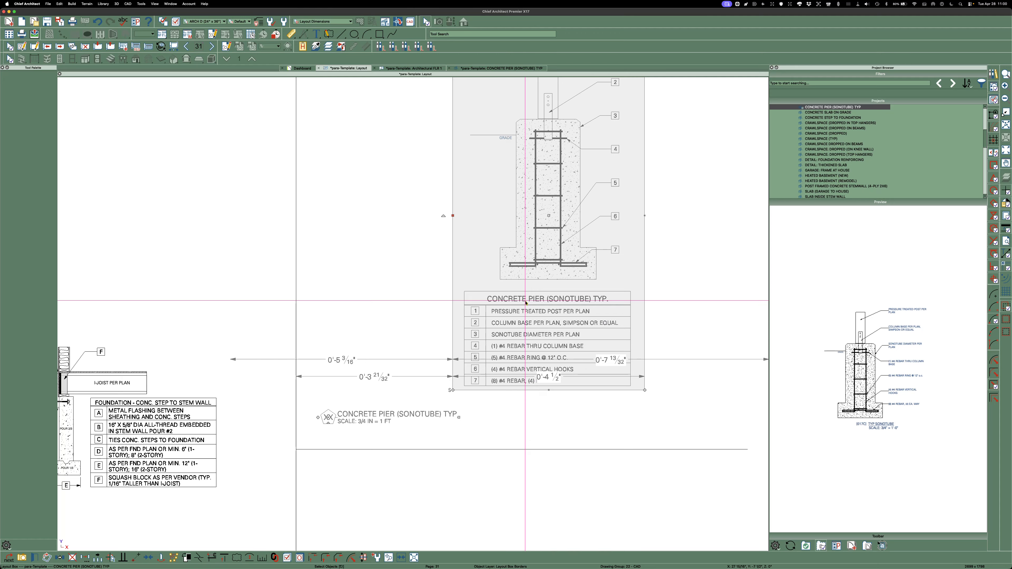
double_click(525, 303)
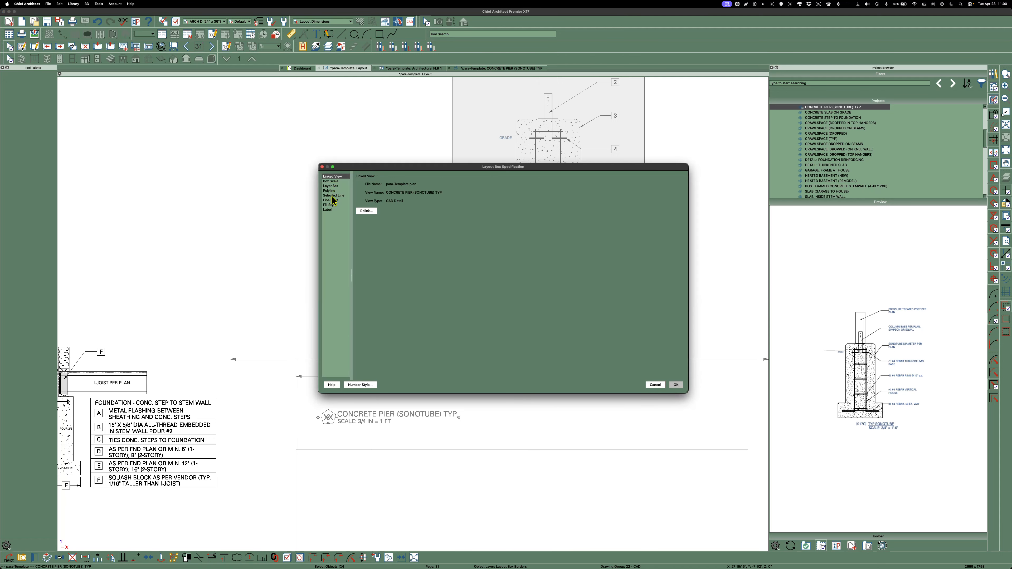
click(328, 210)
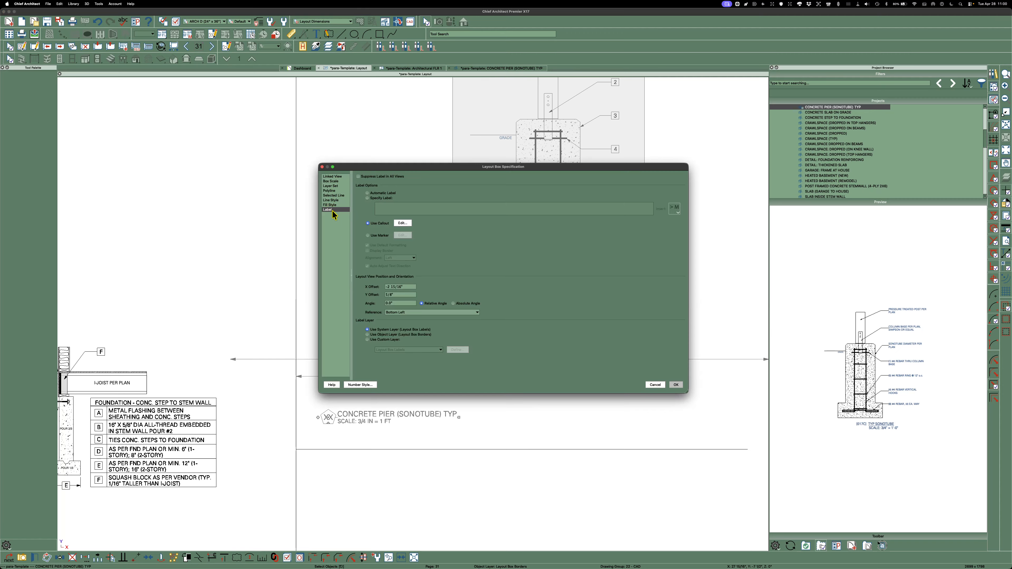
click(404, 223)
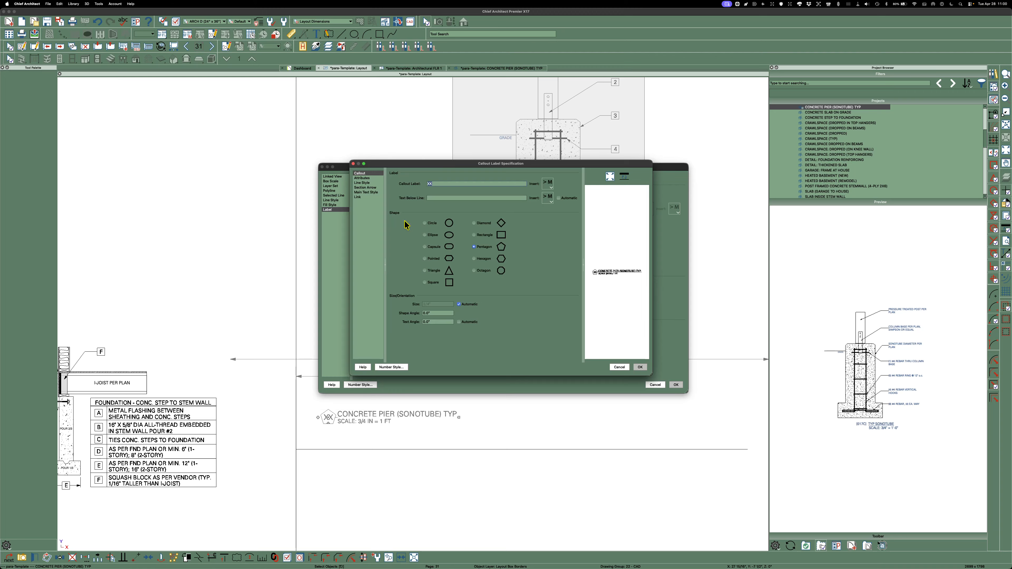
text(04)
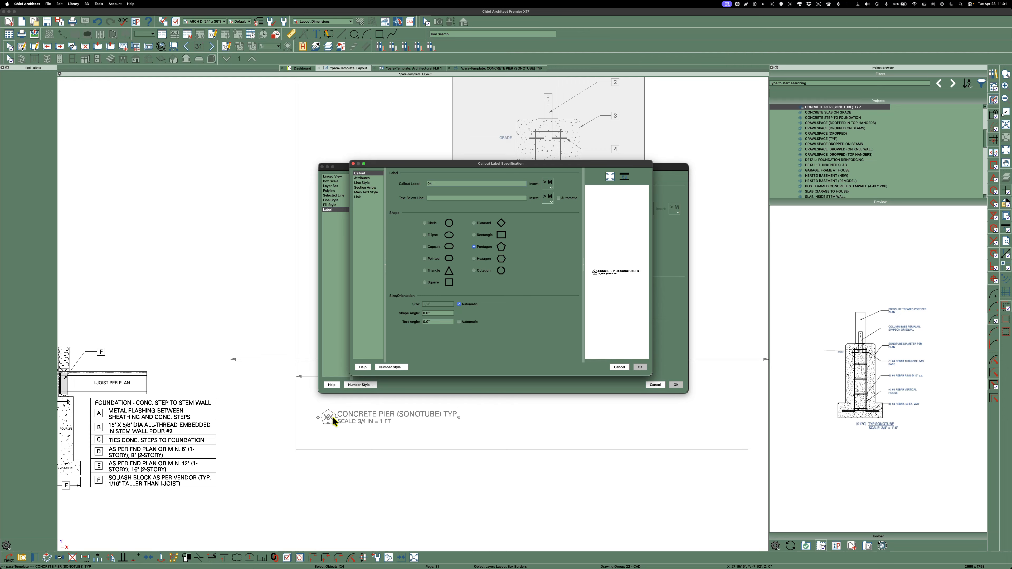
click(361, 178)
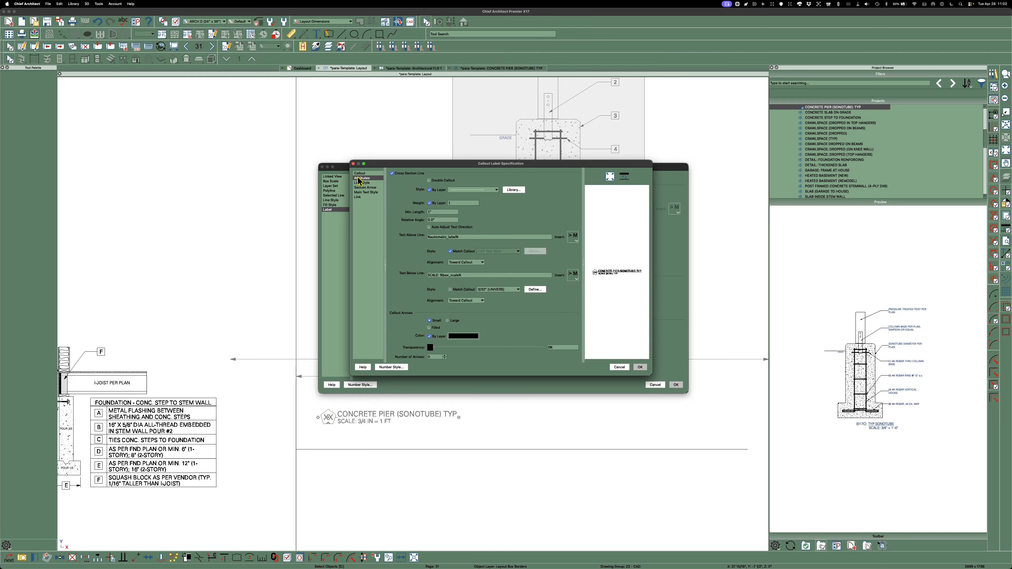
click(430, 212)
click(406, 196)
drag(440, 275, 407, 275)
click(362, 173)
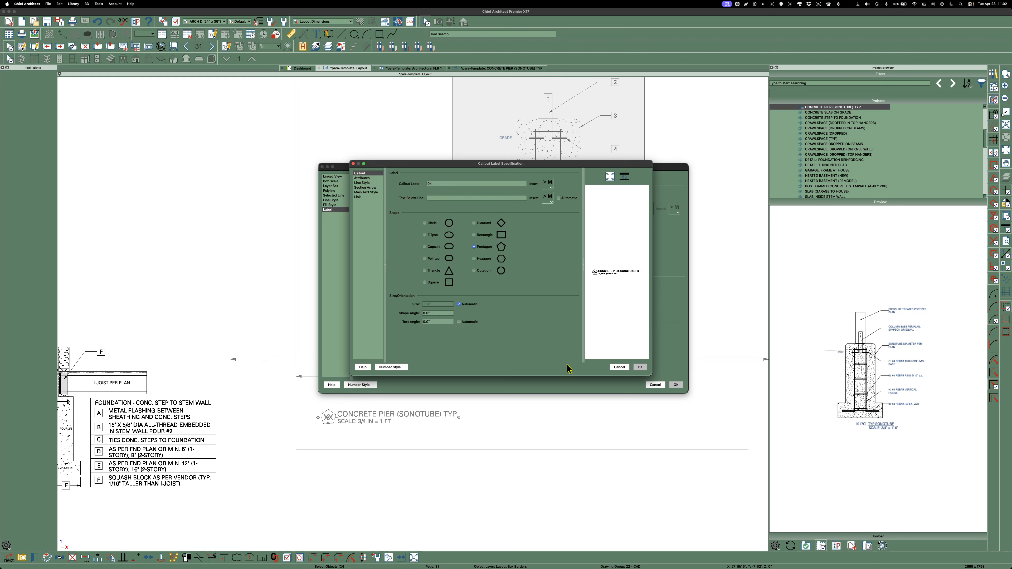
click(638, 367)
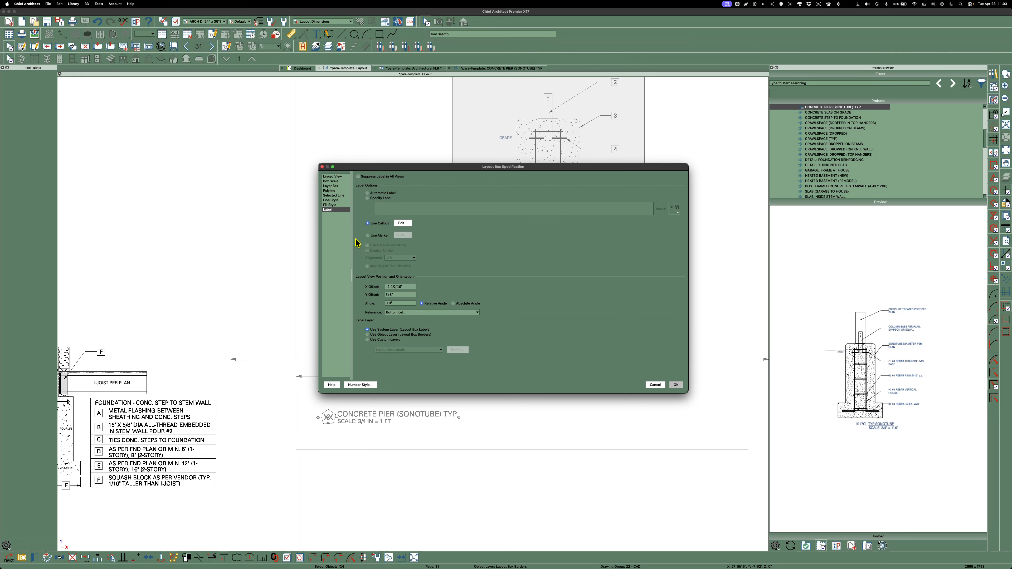
Step: Try Match Text Above for the scale text below the sonotube title line, and apply the Away From Callout alignment instead
click(402, 223)
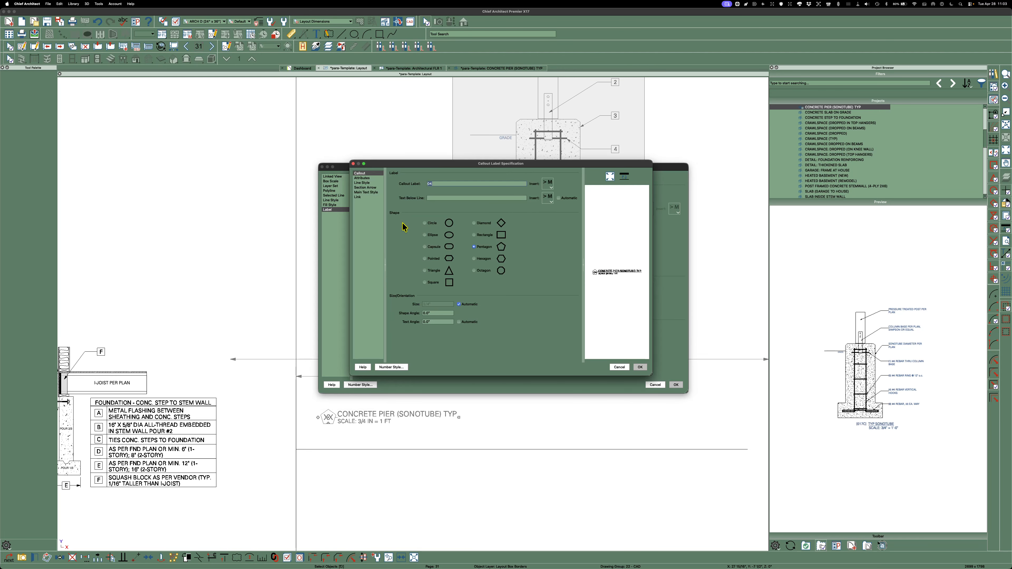
click(366, 193)
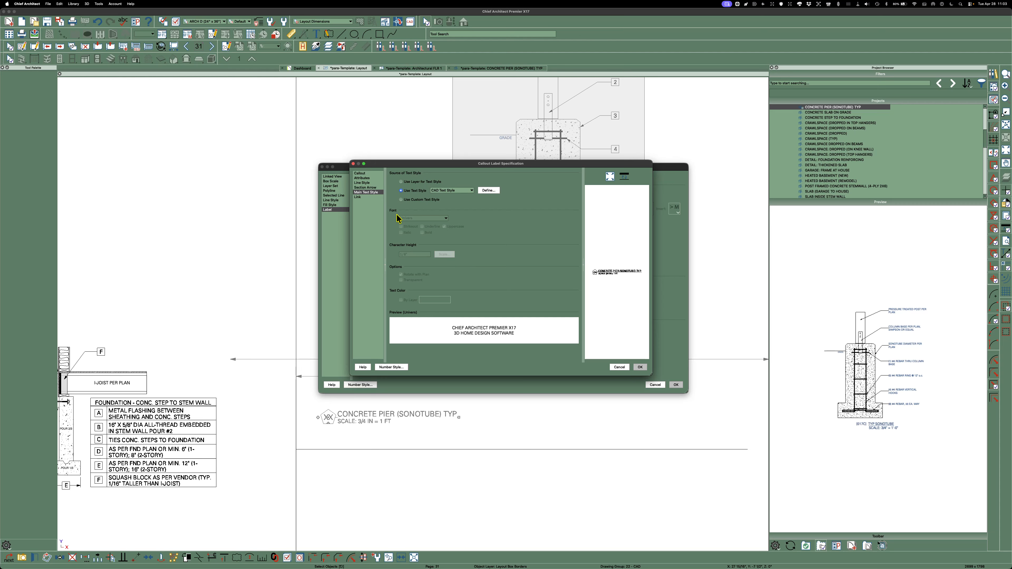
click(363, 178)
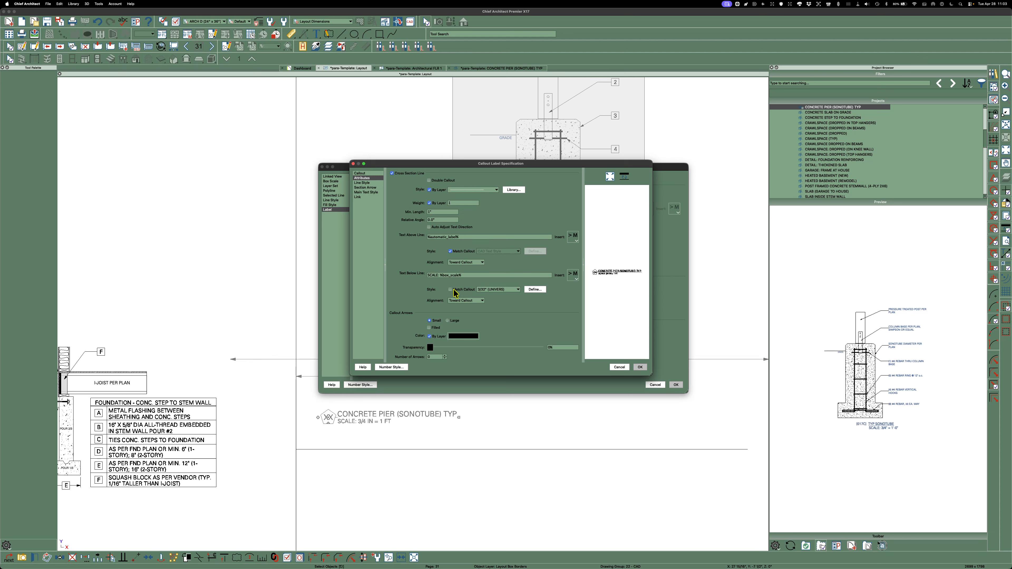
click(518, 290)
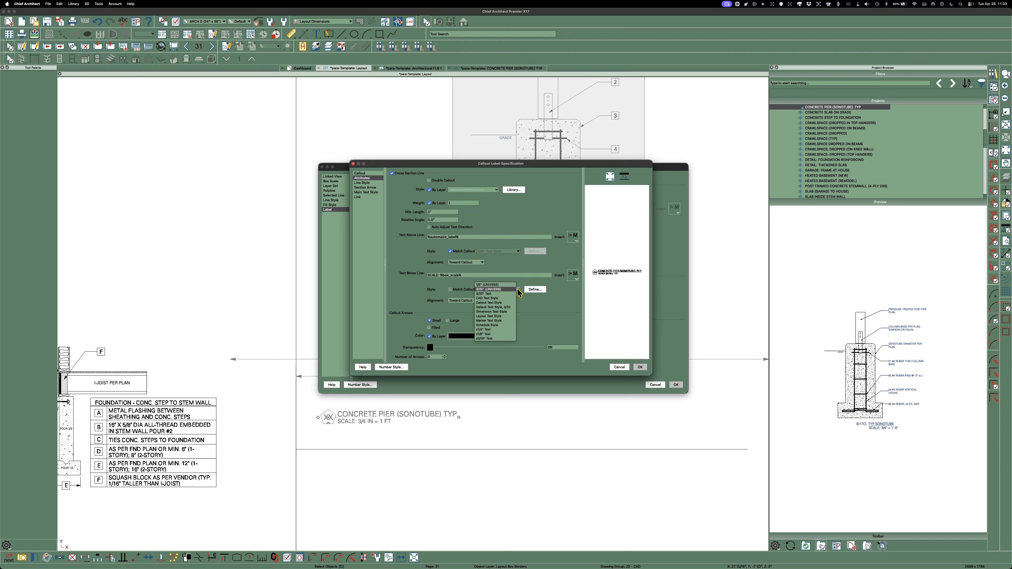
click(495, 290)
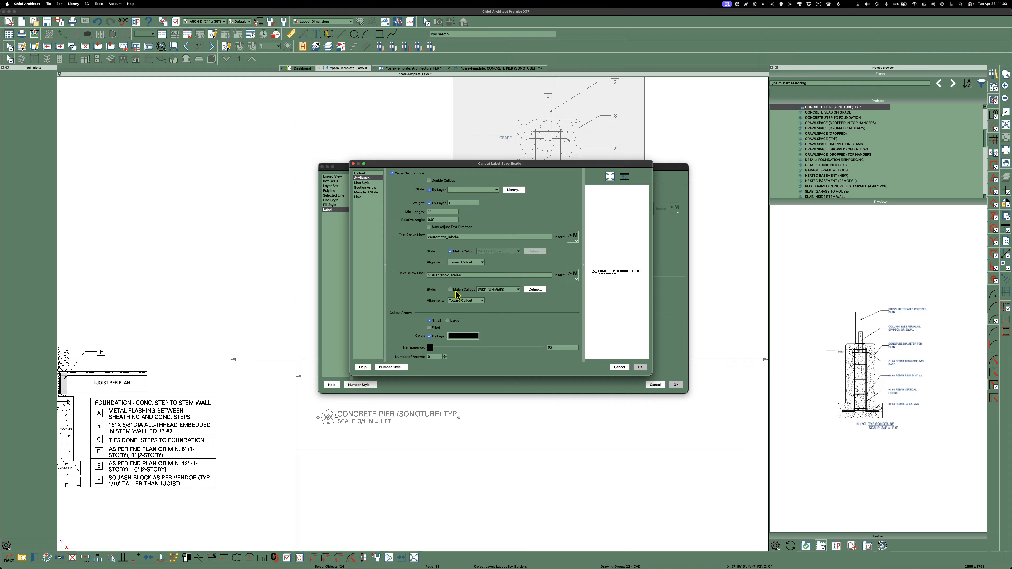
click(475, 301)
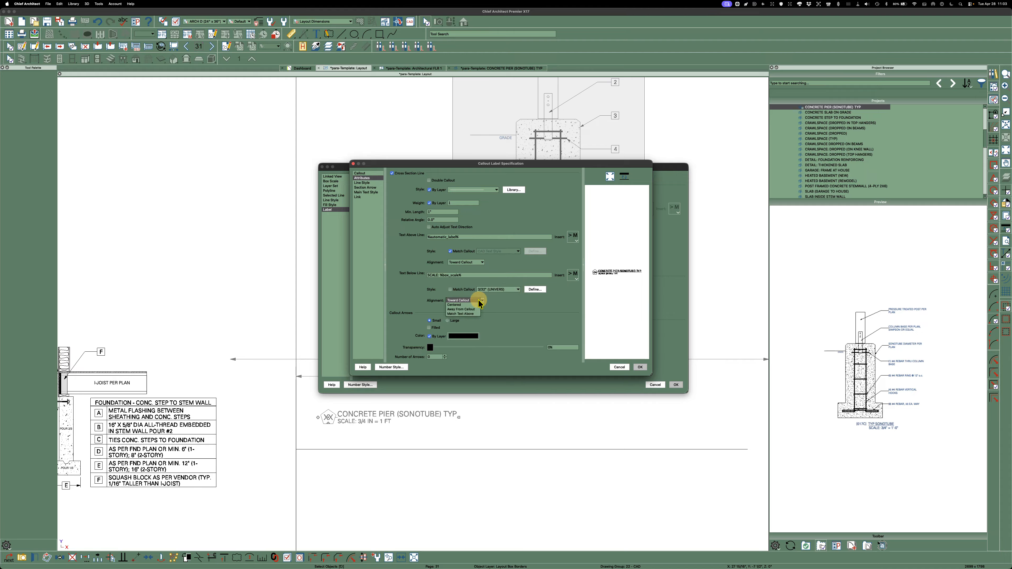
click(462, 312)
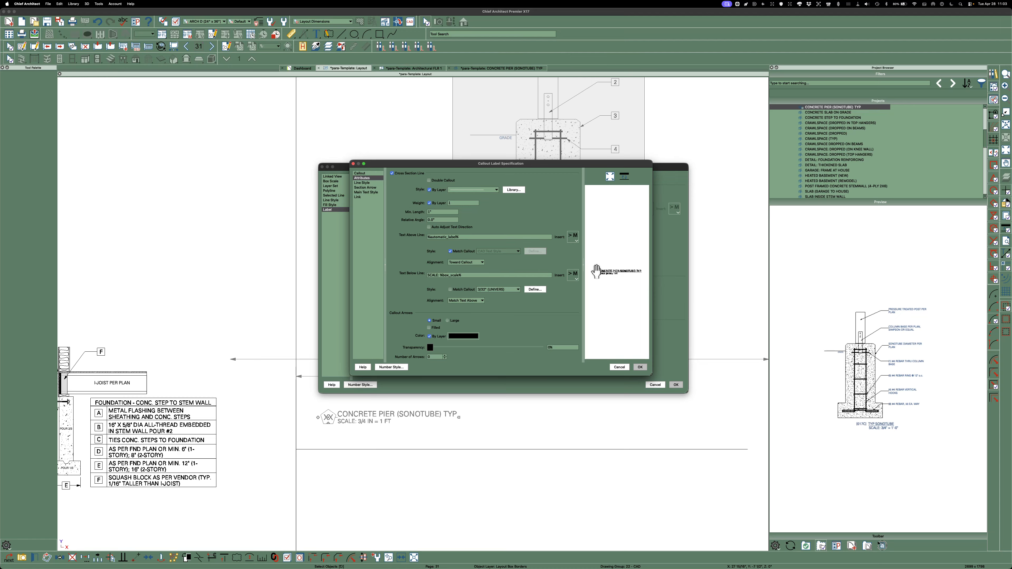
click(484, 302)
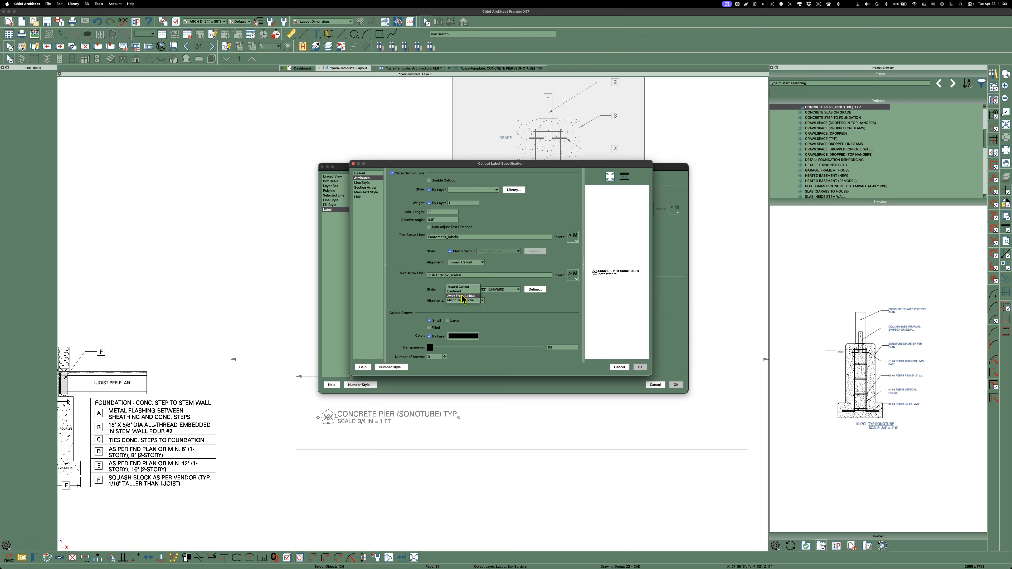
click(462, 296)
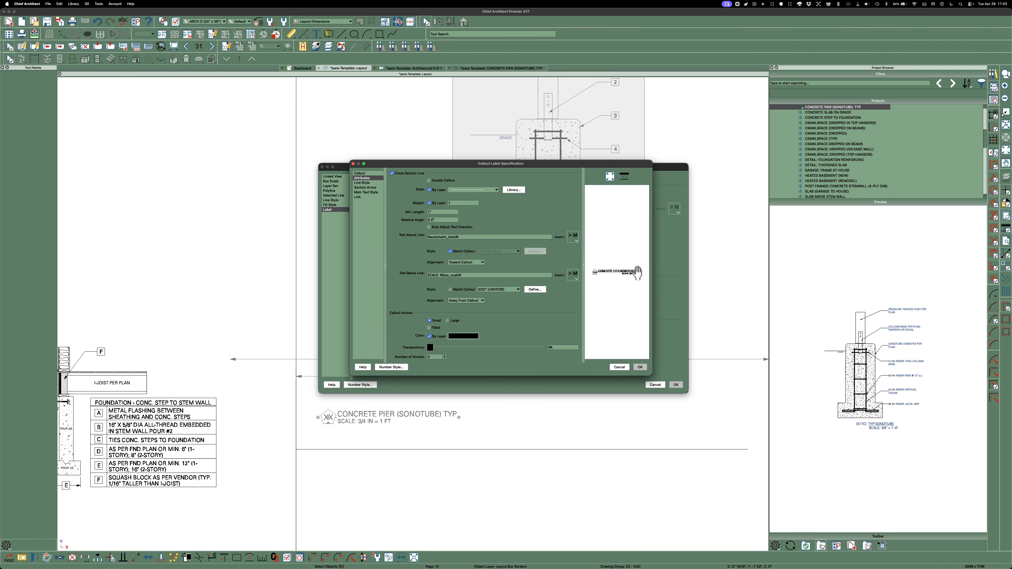
click(639, 367)
click(677, 385)
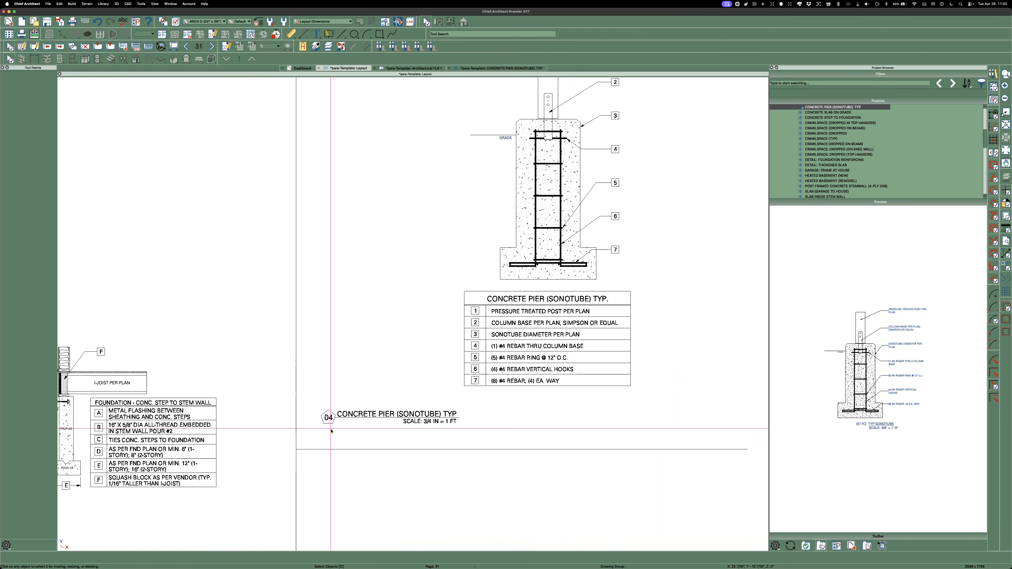
Step: Examine the sonotube title's scale text alignment and compare it with the other detail titles on the sheet
scroll(334, 418, up, 2)
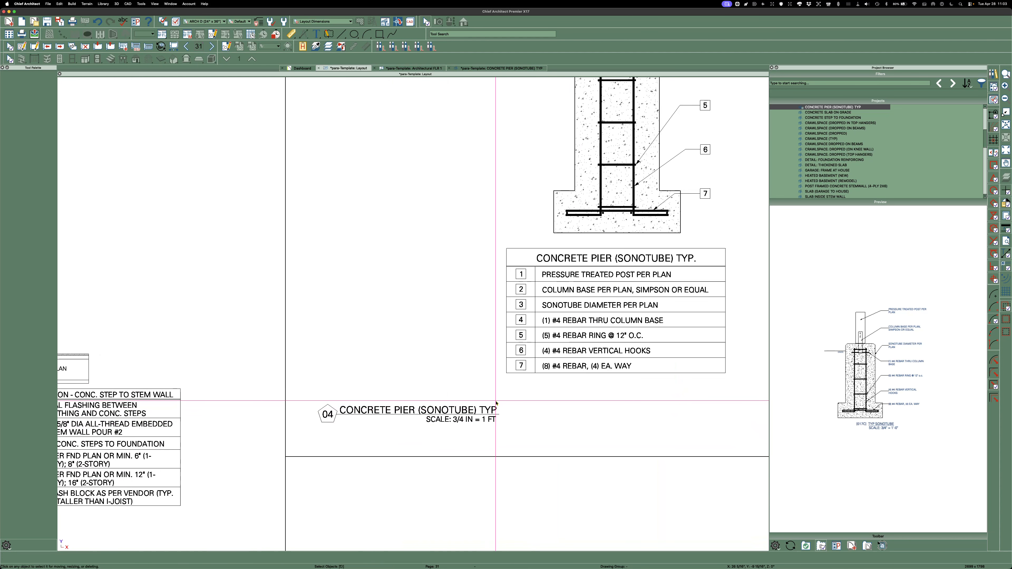
scroll(497, 422, down, 1)
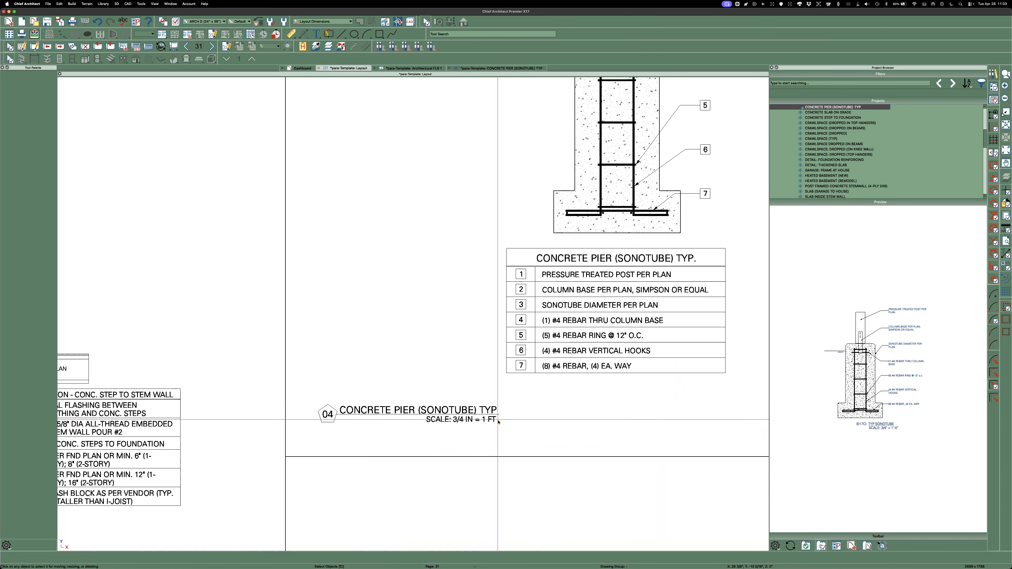
scroll(495, 399, down, 2)
scroll(495, 376, down, 2)
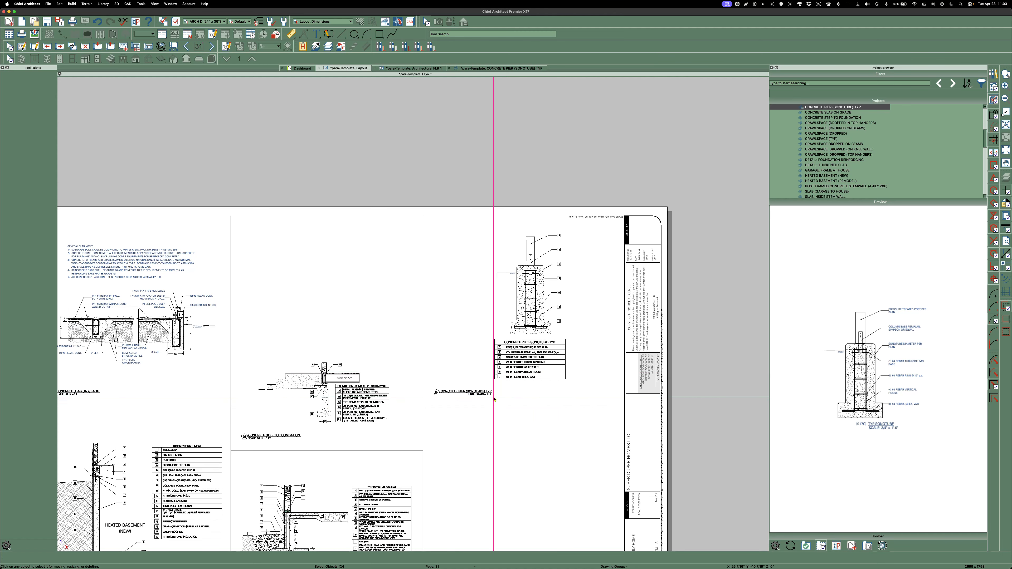
scroll(511, 390, down, 1)
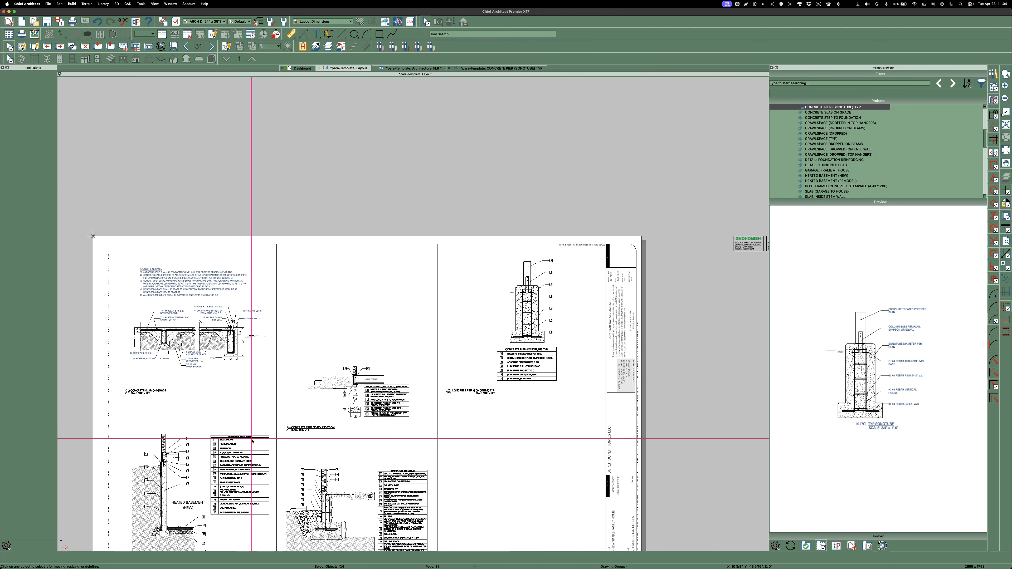
scroll(289, 429, up, 2)
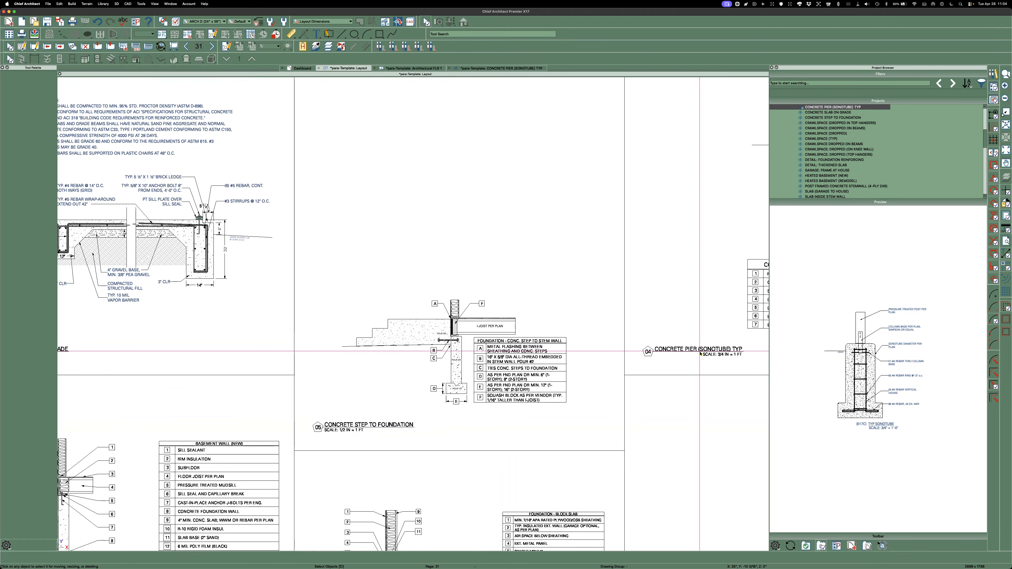
scroll(470, 418, down, 2)
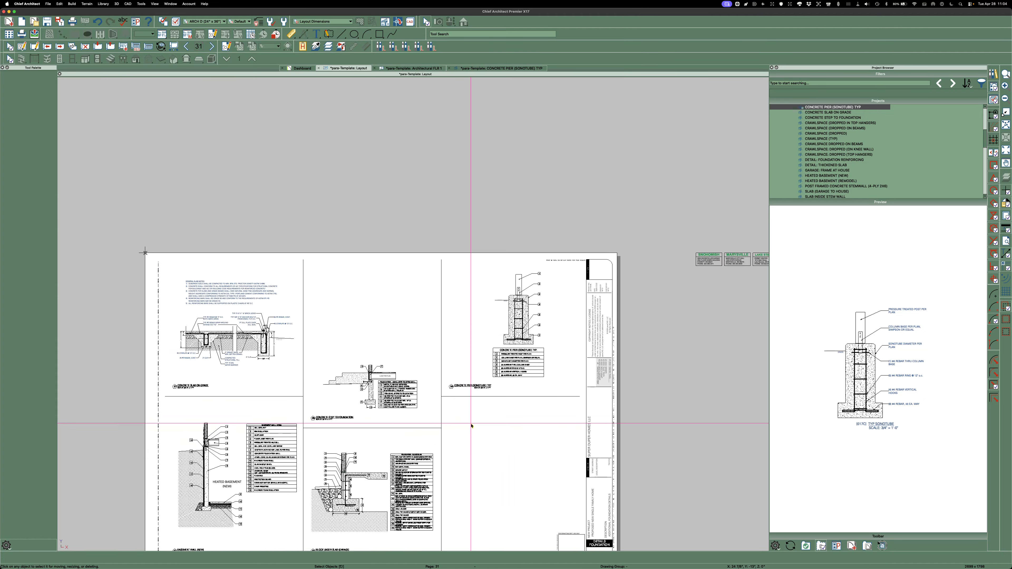
scroll(373, 411, up, 3)
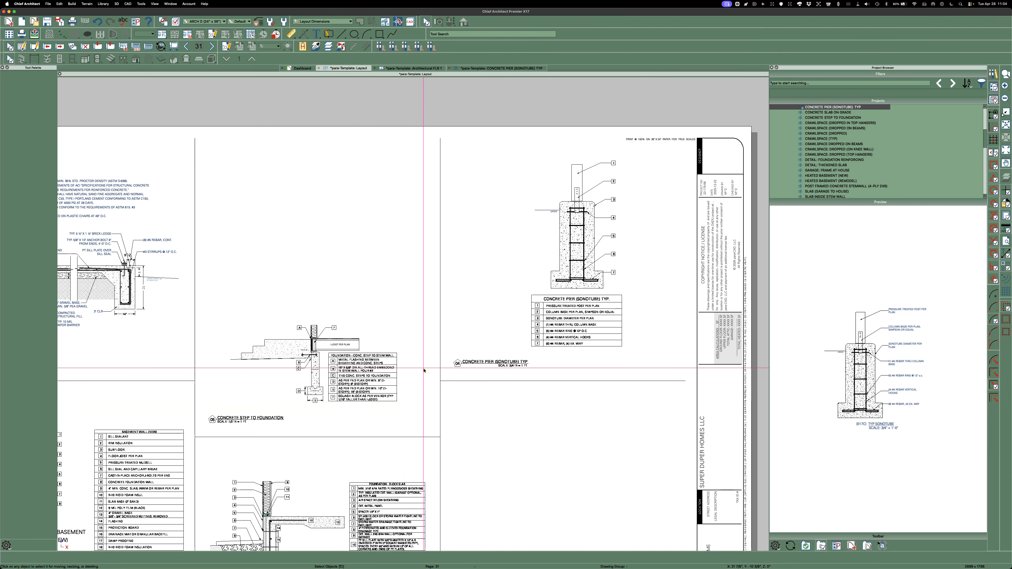
Step: Set the alignment of the scale text below the sonotube title line to Match Text Above
click(477, 365)
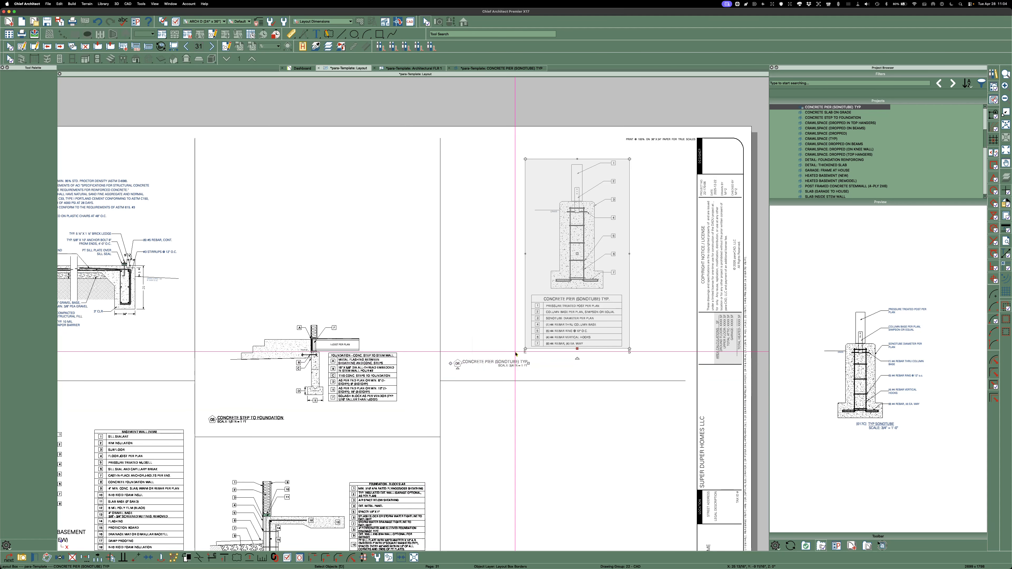
double_click(524, 347)
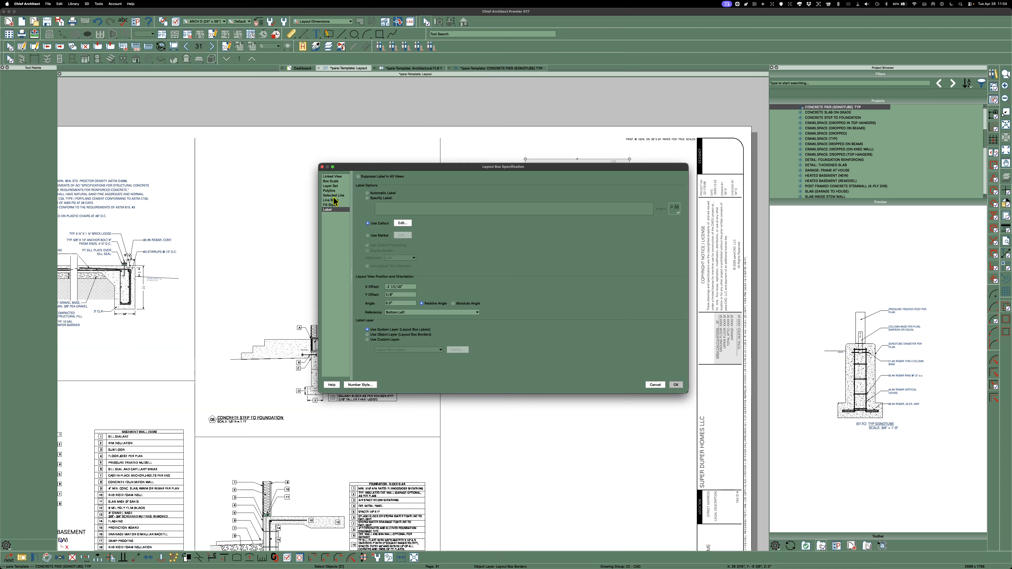
click(402, 223)
click(469, 301)
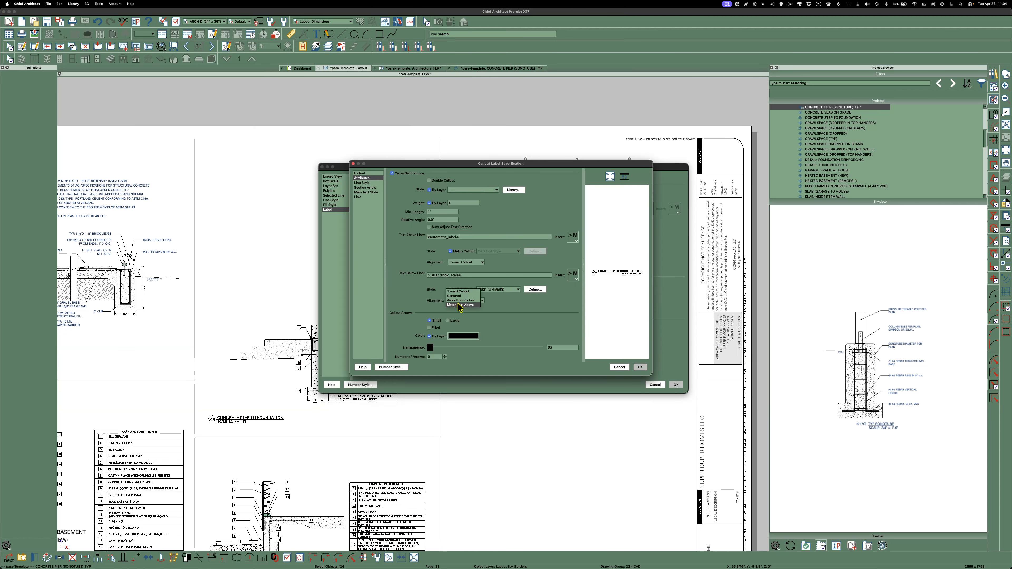
click(460, 309)
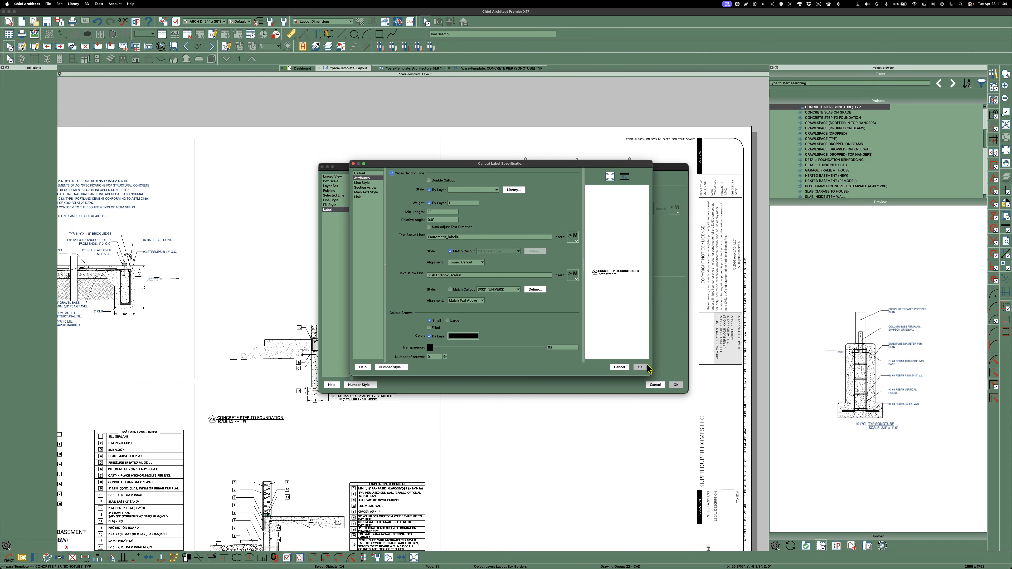
click(639, 367)
key(Return)
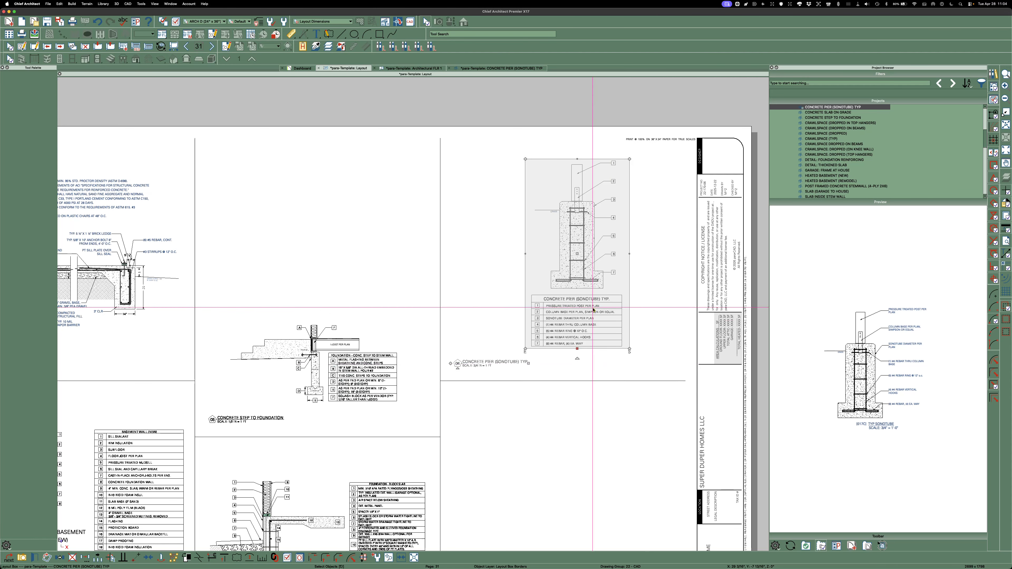
Step: Check the overall foundation details sheet and switch to the Architectural FLR 1 plan view
scroll(461, 275, down, 3)
scroll(382, 302, up, 3)
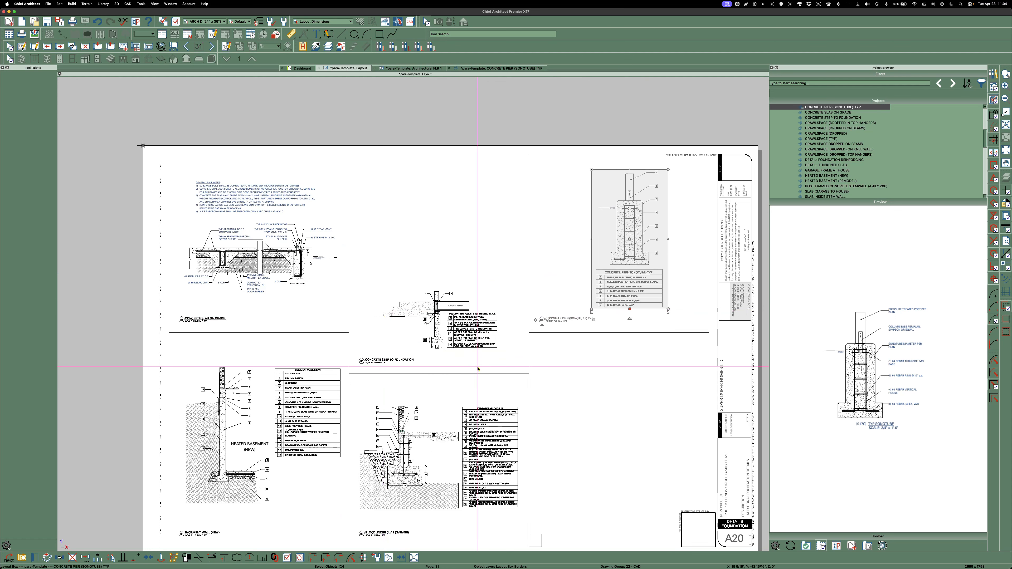
scroll(335, 287, down, 2)
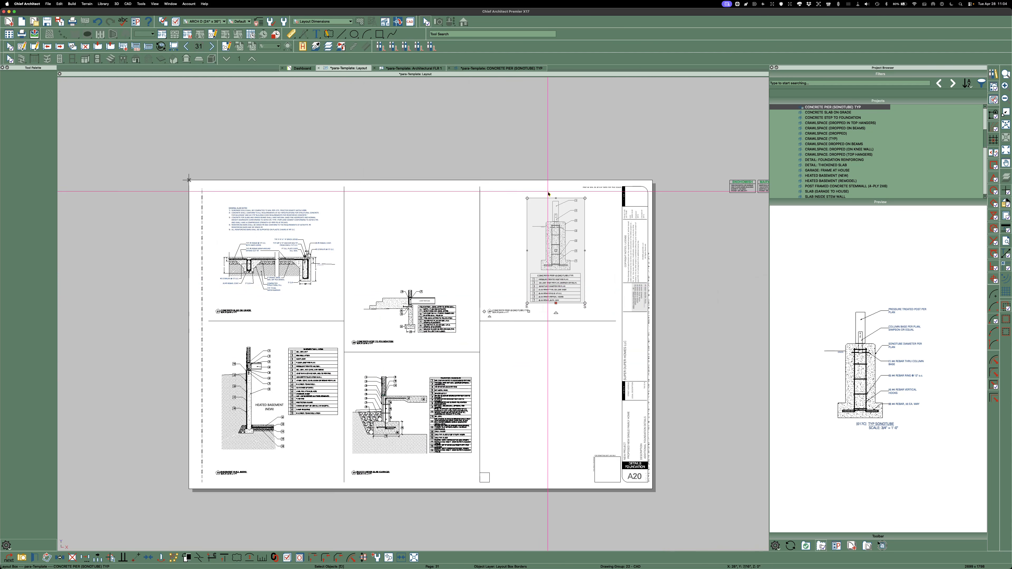
click(406, 69)
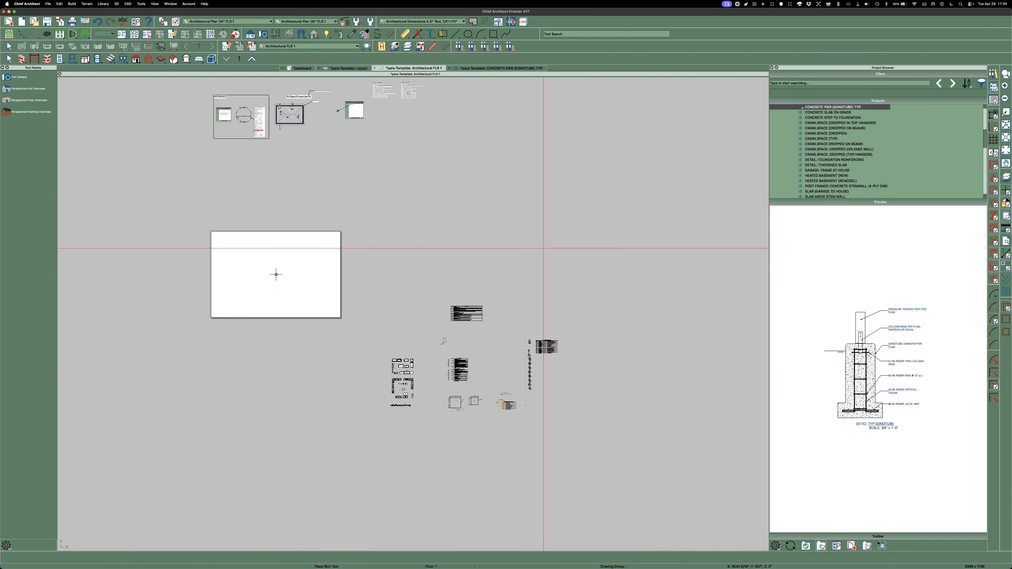
Step: Look through the CAD detail folders of the template plan, including the FOUNDATION details
scroll(313, 279, up, 2)
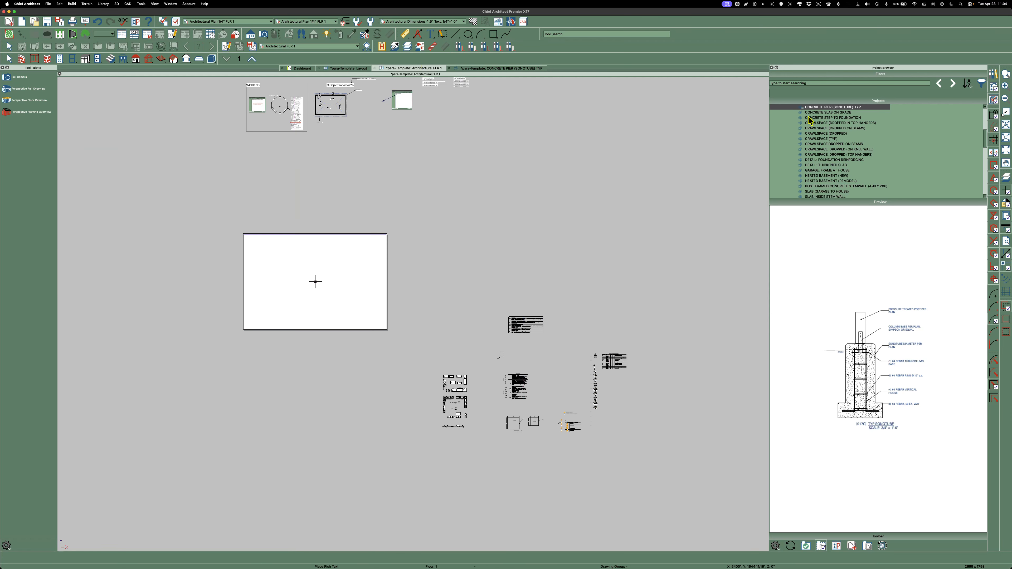
scroll(828, 140, up, 5)
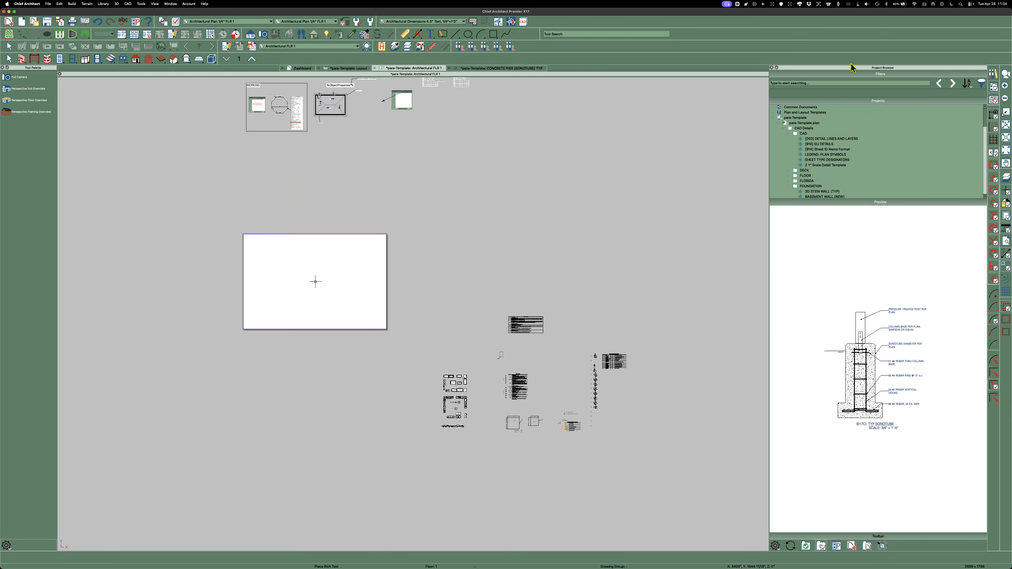
scroll(799, 180, down, 2)
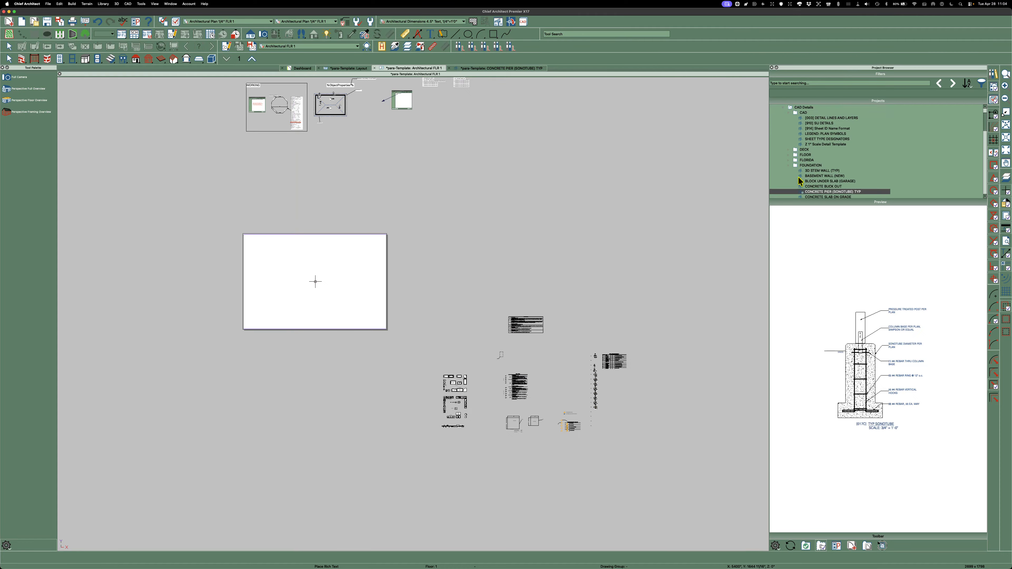
click(789, 165)
scroll(791, 168, up, 1)
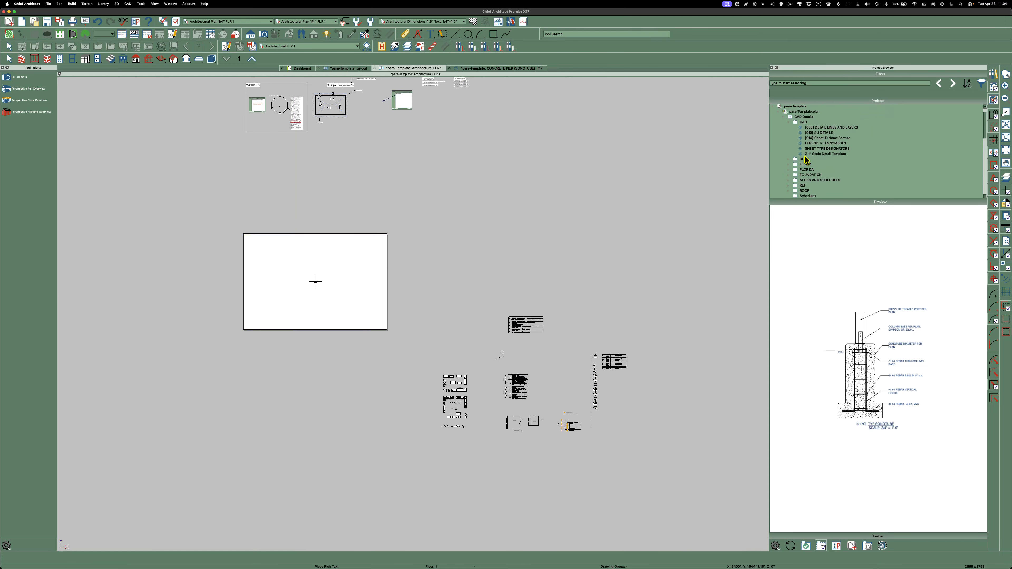
scroll(445, 312, down, 2)
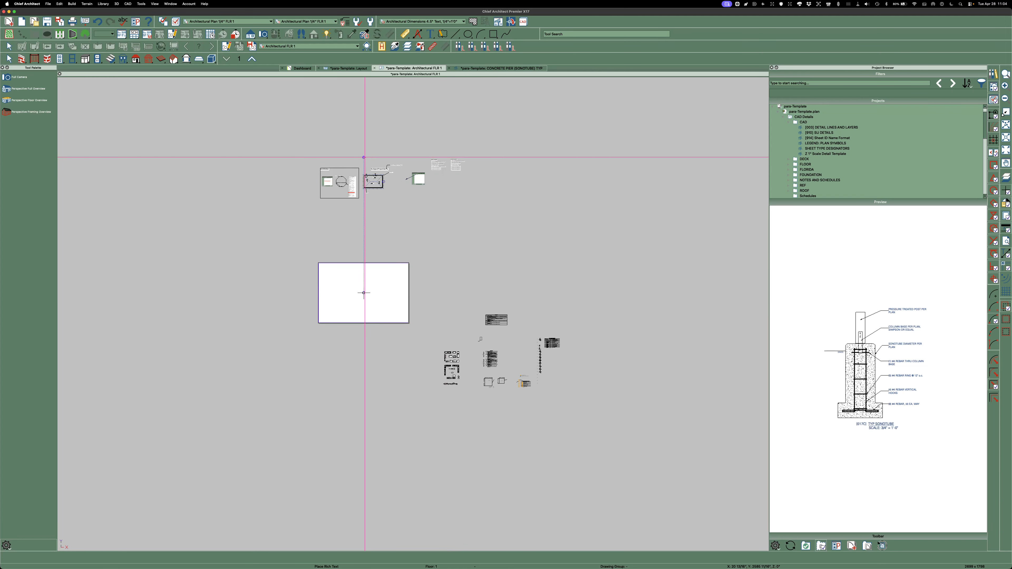
Step: Create a back clipped cross section looking toward the door-and-window wall of the small hip-roofed building
scroll(359, 166, up, 5)
scroll(376, 188, up, 3)
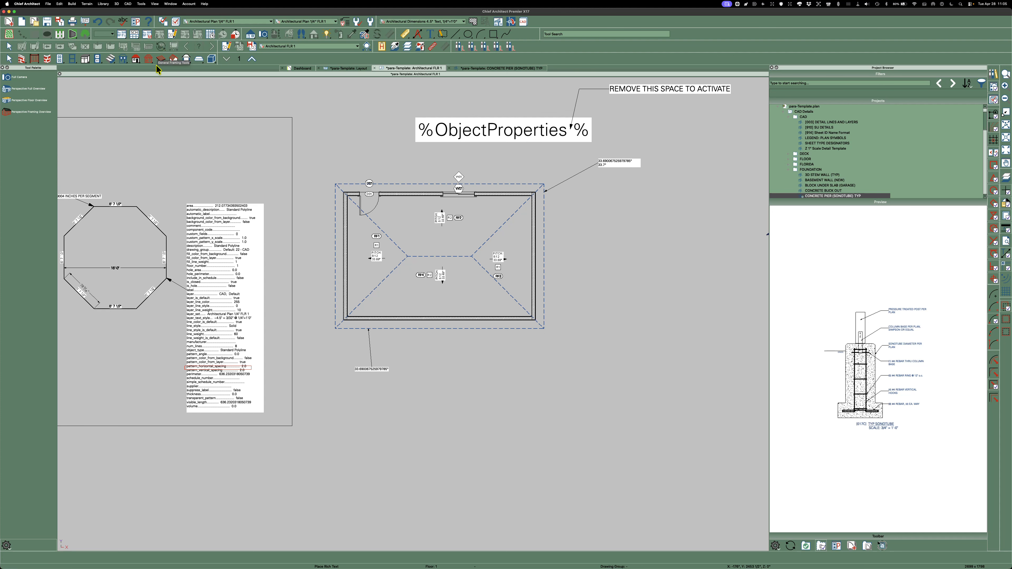
click(250, 37)
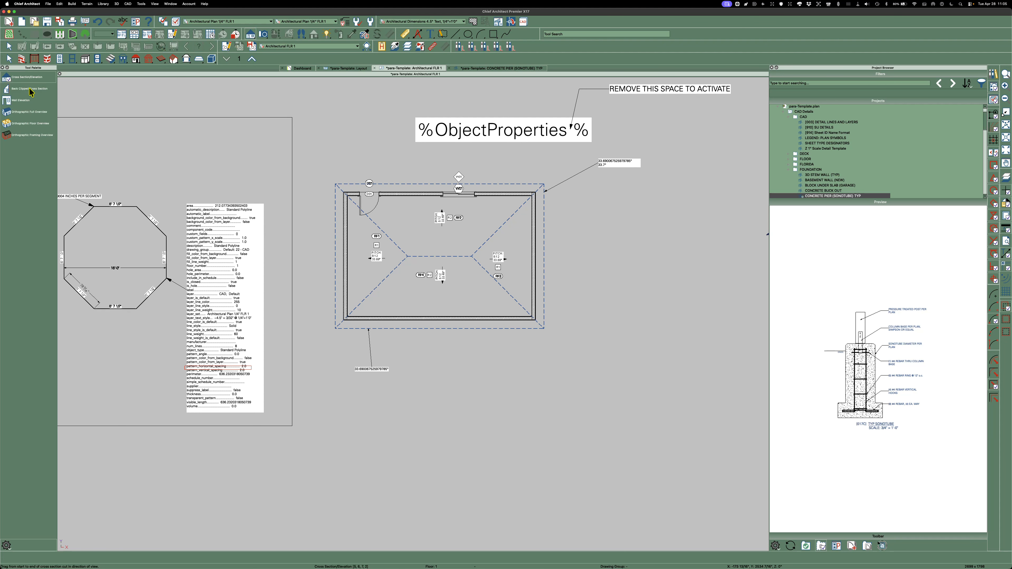
click(29, 90)
scroll(485, 279, up, 3)
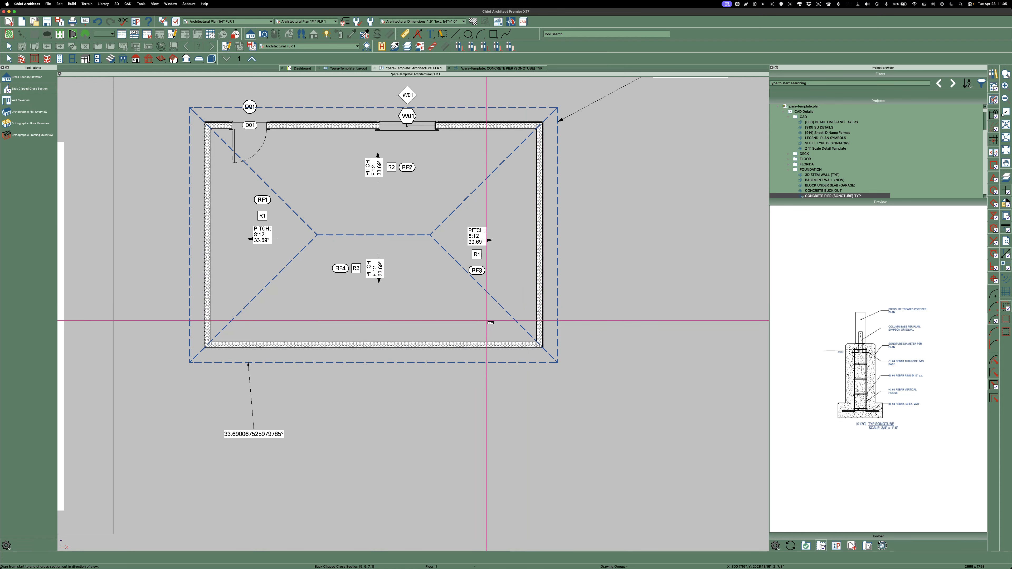
drag(477, 322, 476, 307)
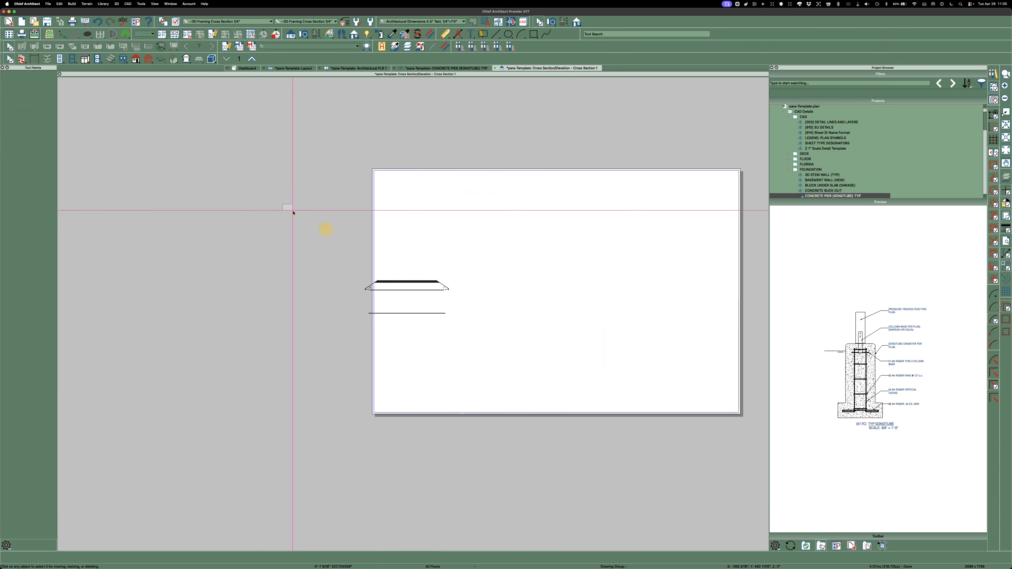
Step: Center the drawing sheet around the building in the new cross section and check the foundation details layout
drag(284, 207, 558, 396)
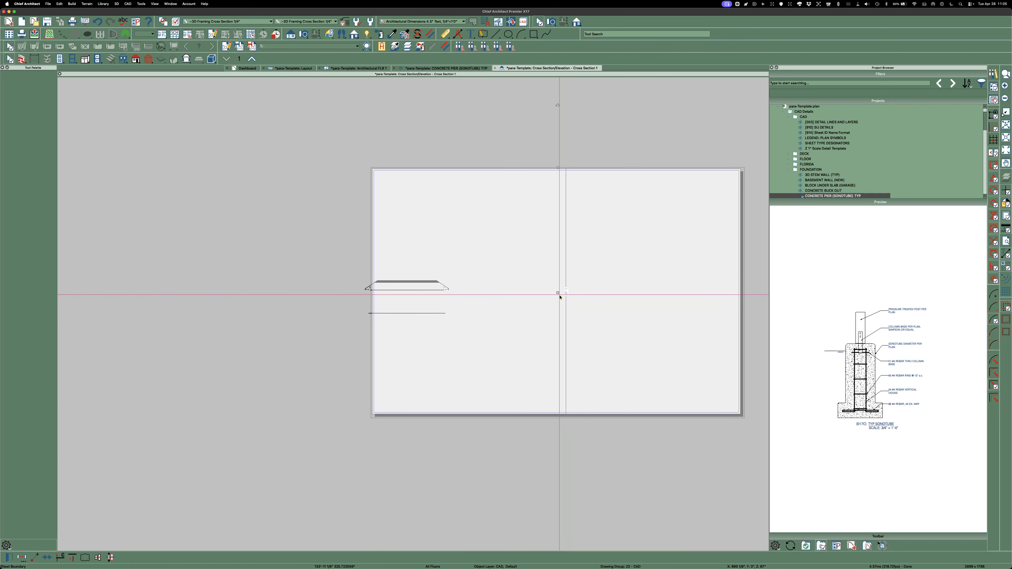
drag(558, 293, 428, 296)
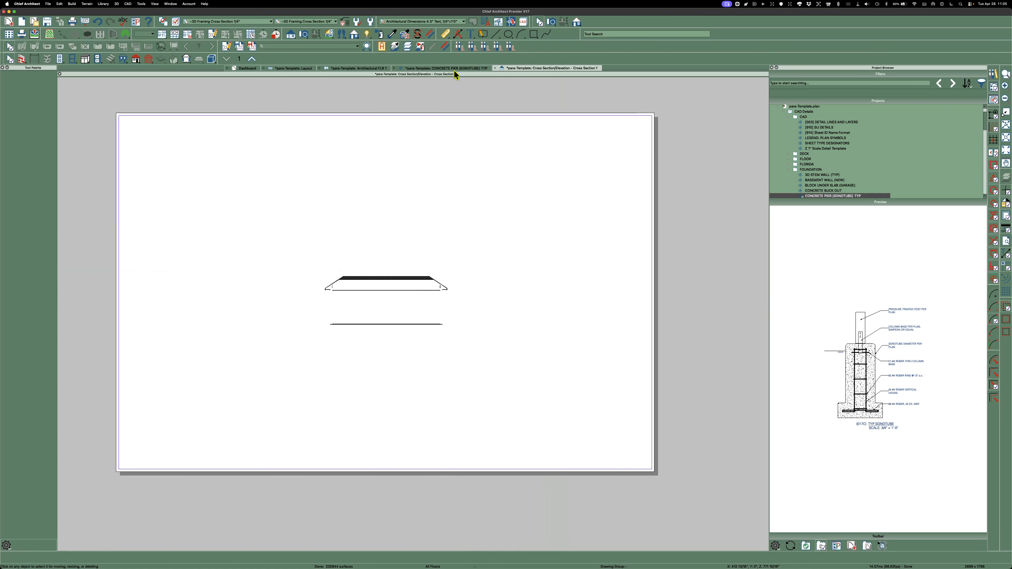
click(285, 69)
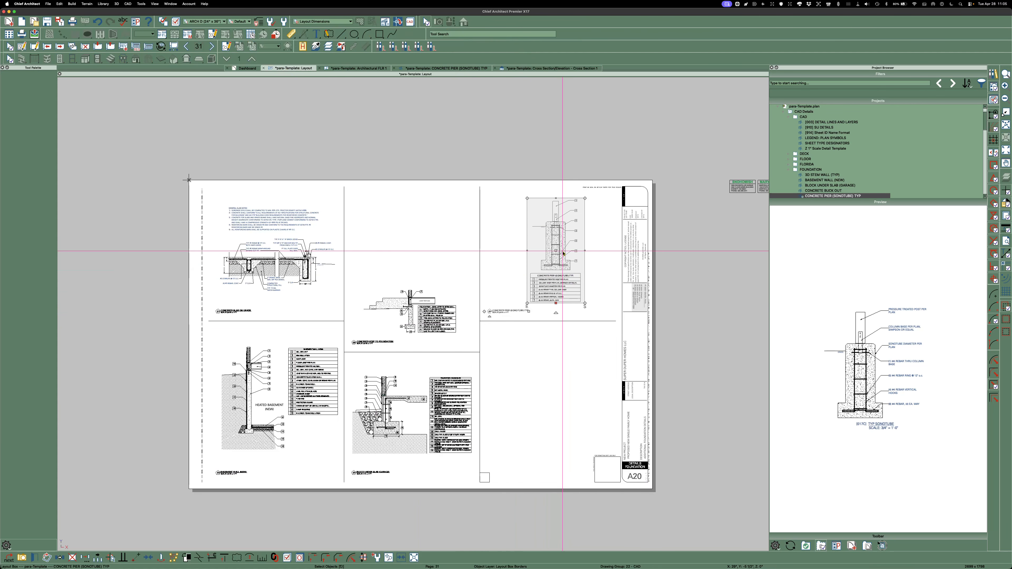
Step: Build the floor, ceiling, wall and roof framing once for the hip-roofed building, without turning on the hidden framing layers in the plan
click(352, 69)
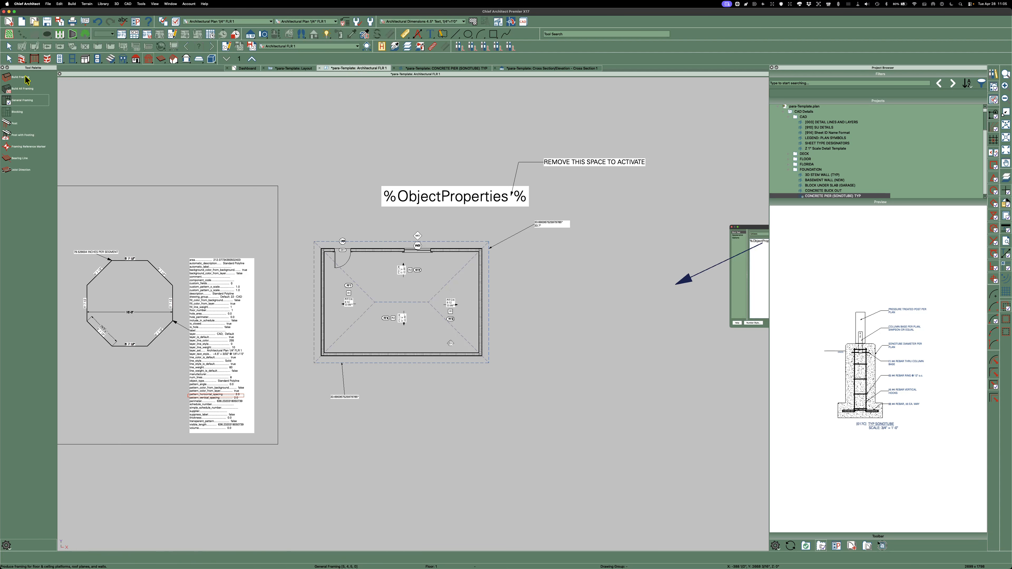
click(25, 78)
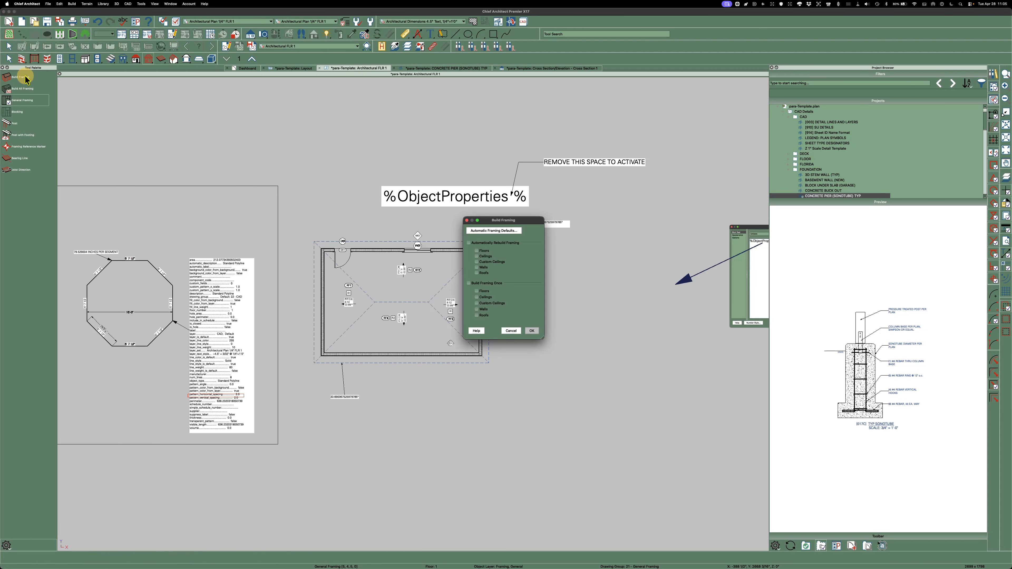
click(478, 292)
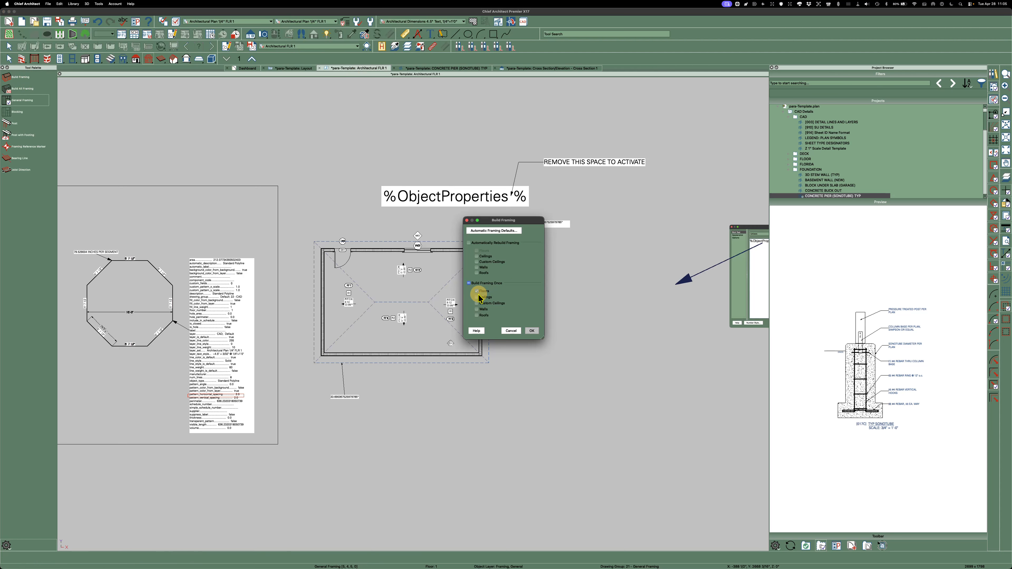
click(478, 297)
click(476, 309)
click(477, 315)
click(533, 333)
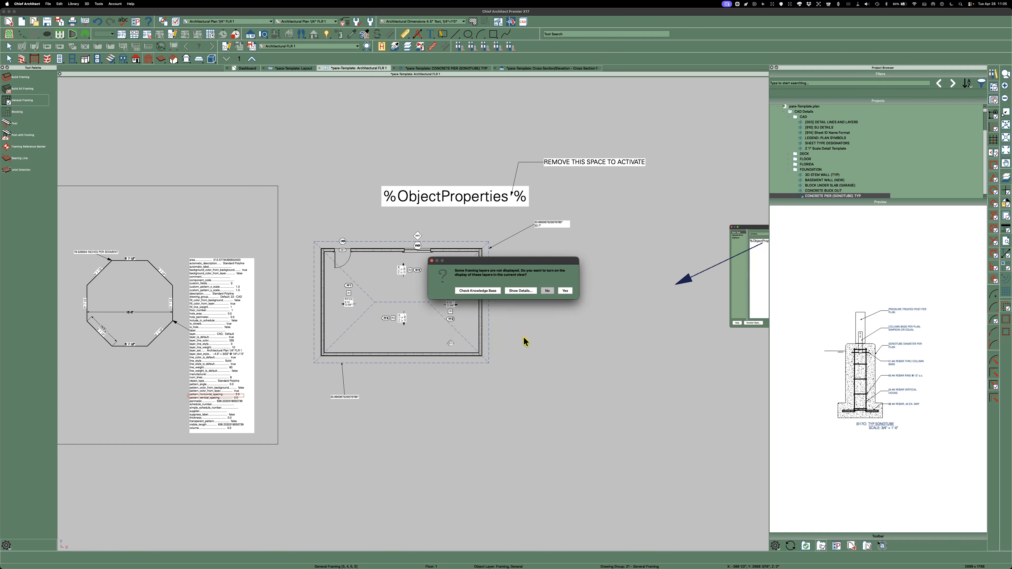
click(547, 292)
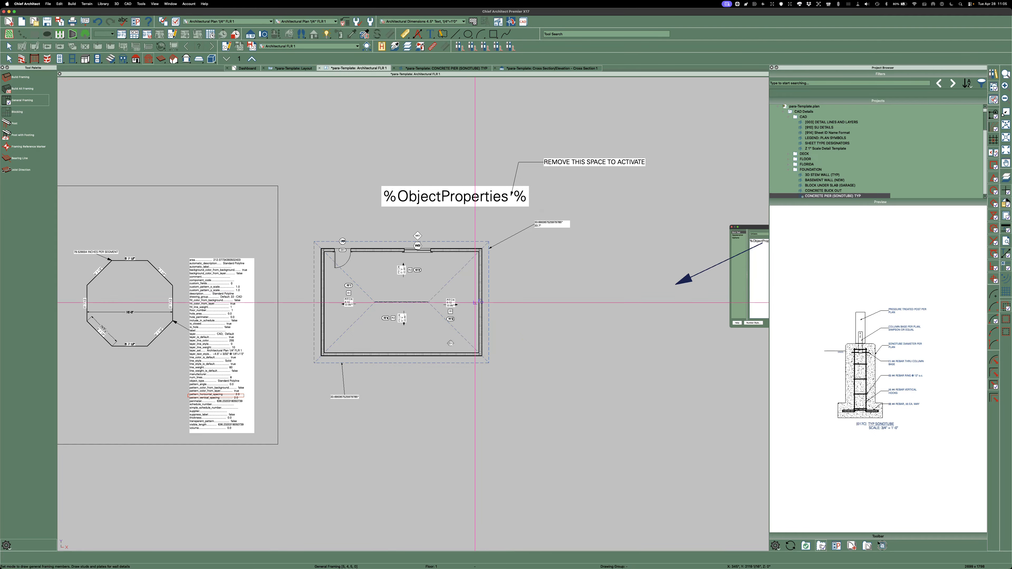
scroll(429, 281, up, 5)
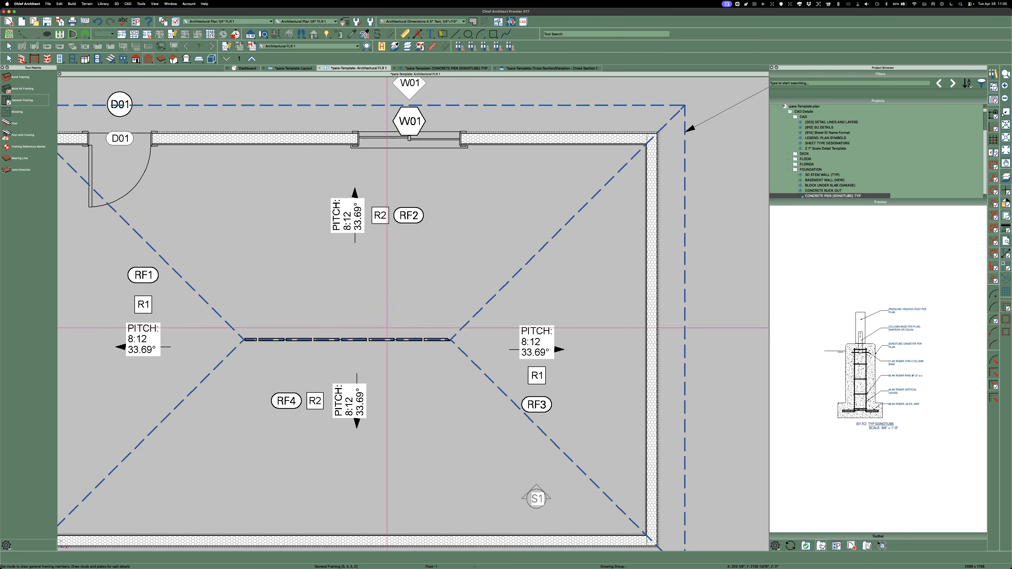
scroll(365, 338, down, 2)
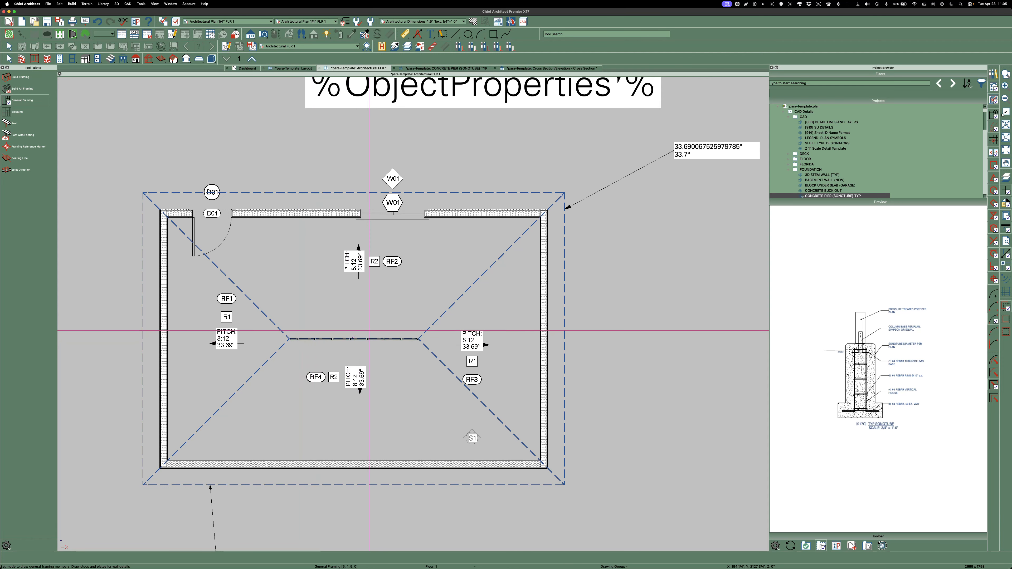
Step: Filter the cross section's layer display options by WALL and turn on the Walls, Normal layer
click(538, 69)
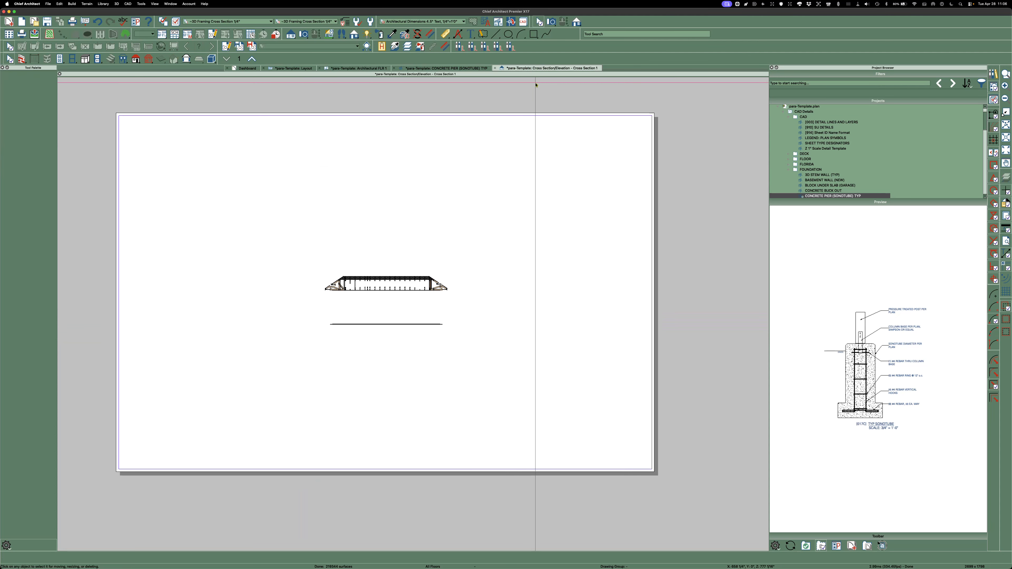
scroll(421, 297, up, 1)
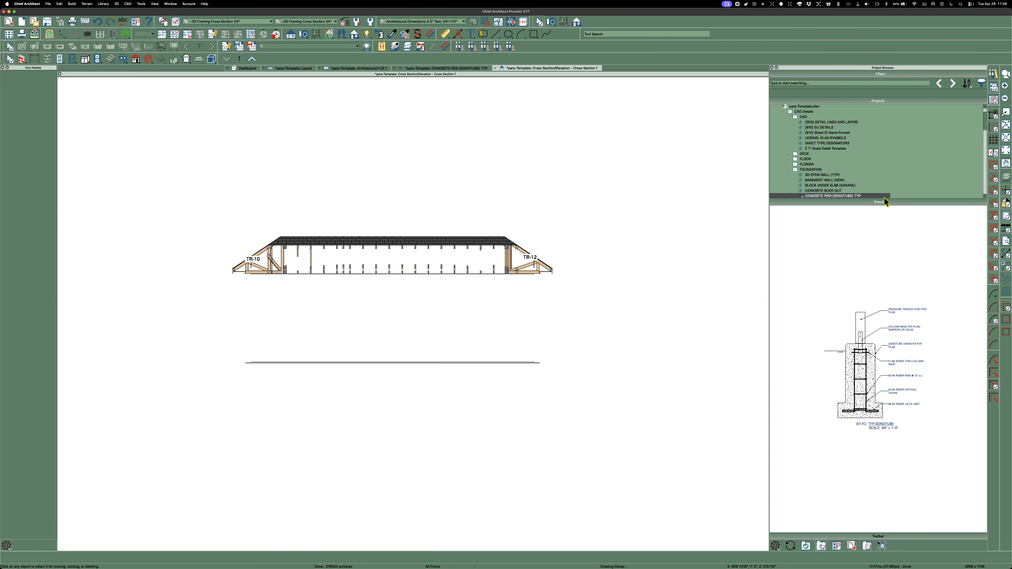
key(Return)
drag(1011, 192, 654, 106)
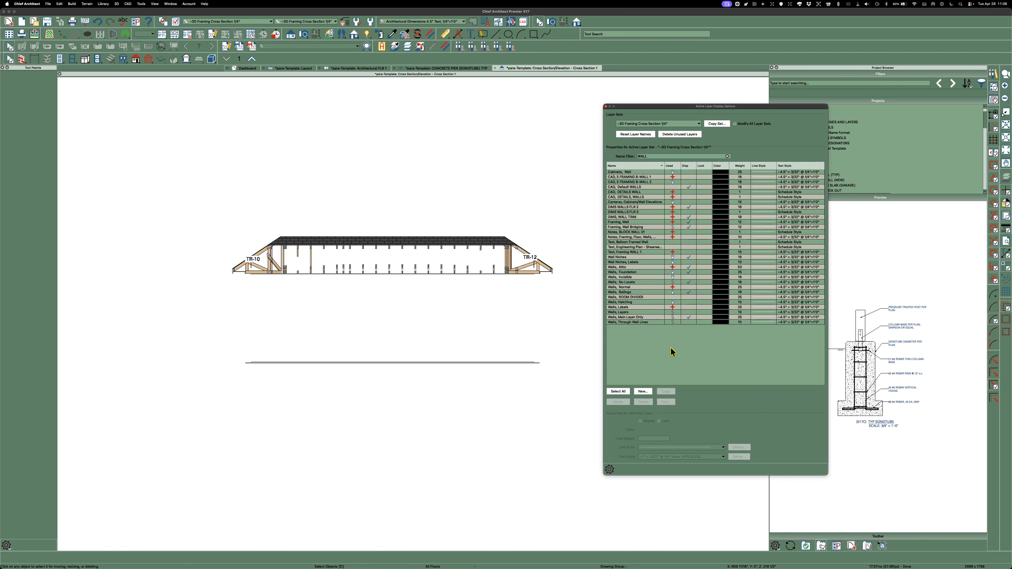
click(688, 287)
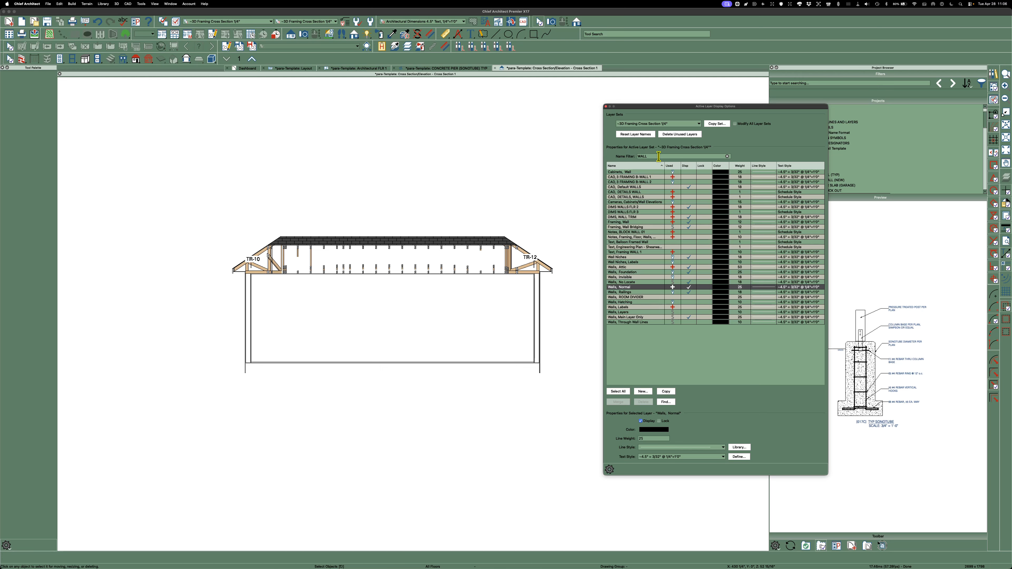
Step: Filter the layers by FRAM and turn on the CAD framing layers A FLOOR SYS, B-WALL 1 and Roof, plus CAD, Framing
text(FRAM)
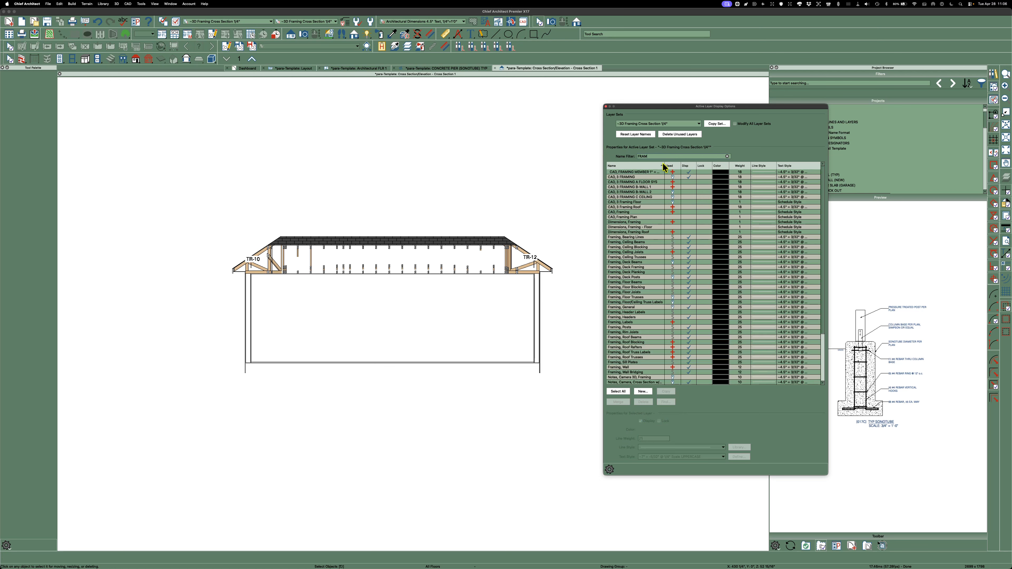
click(690, 182)
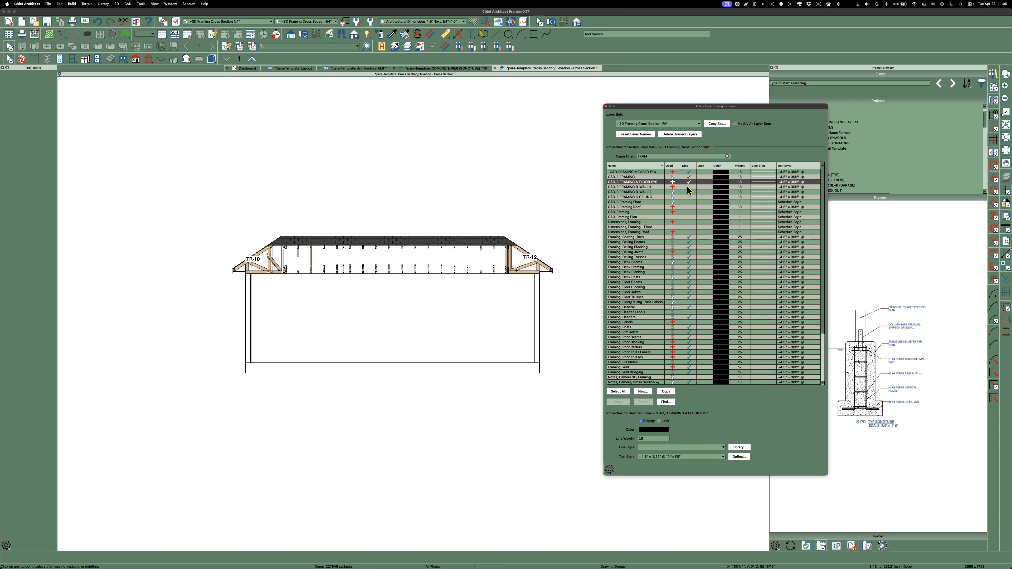
click(687, 186)
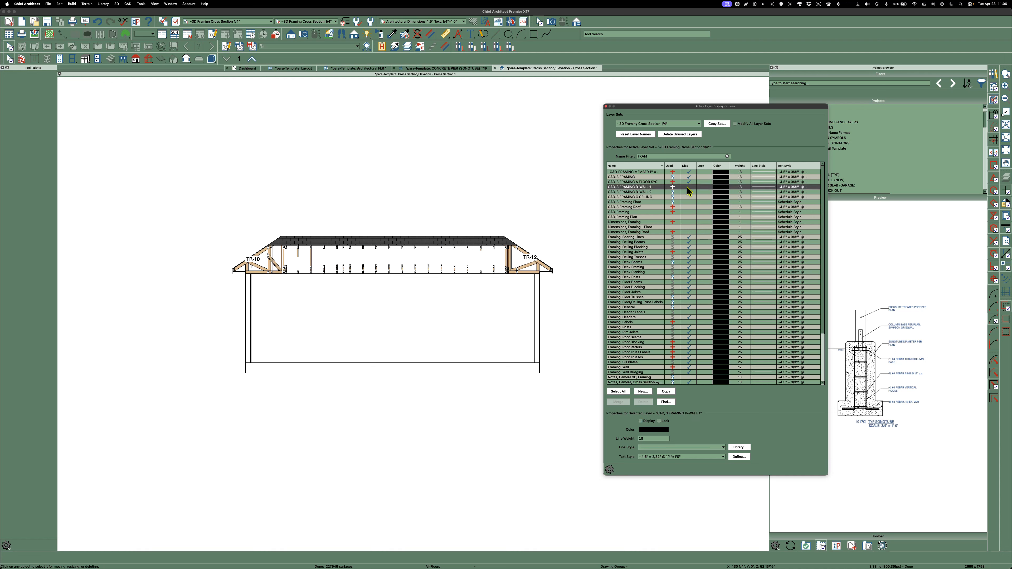
click(687, 187)
click(690, 207)
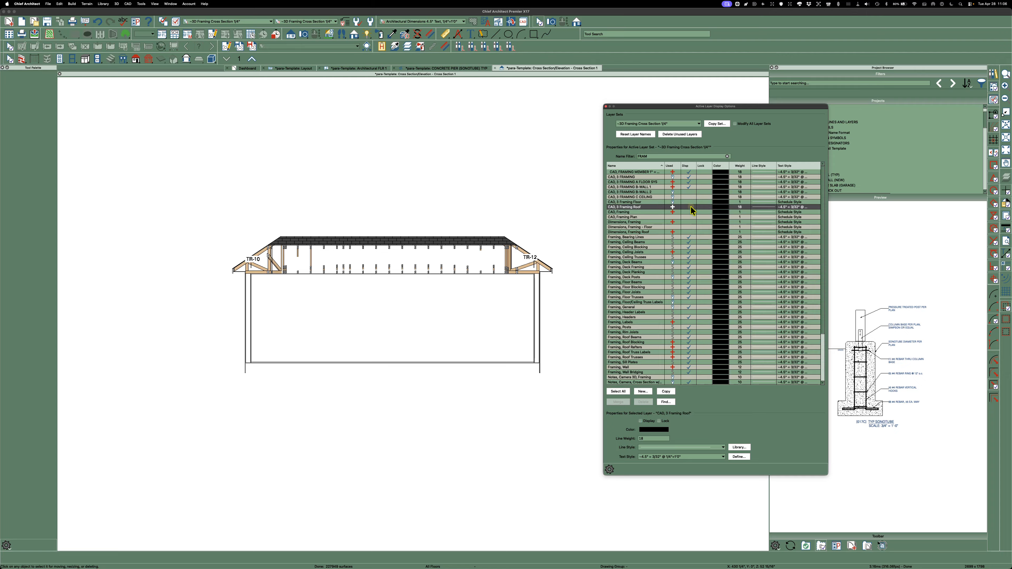
click(689, 212)
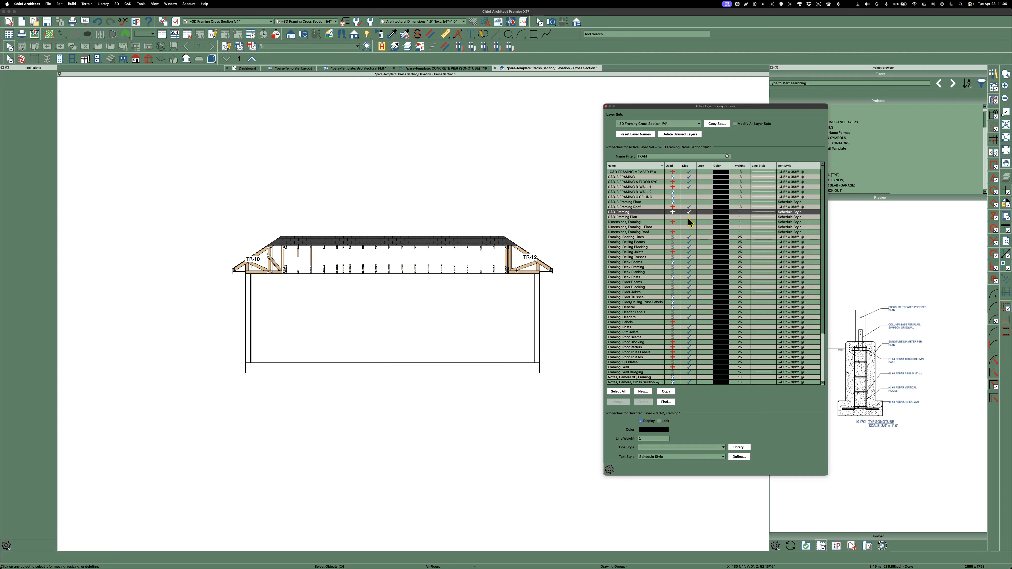
Step: Turn on the Dimensions, Framing layer and try displaying the Framing, Labels layer in the cross section
click(688, 222)
click(689, 222)
click(691, 232)
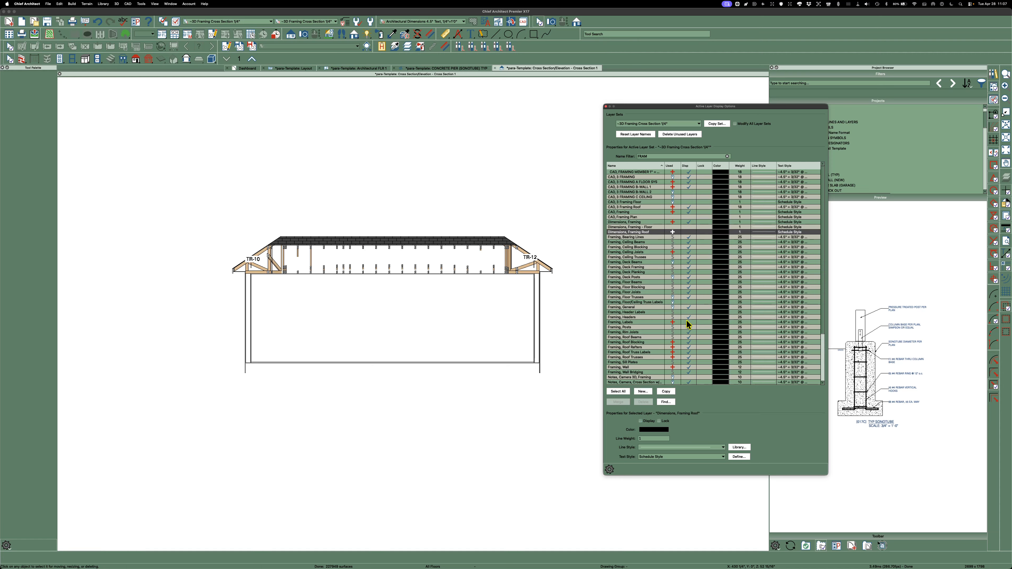
click(688, 322)
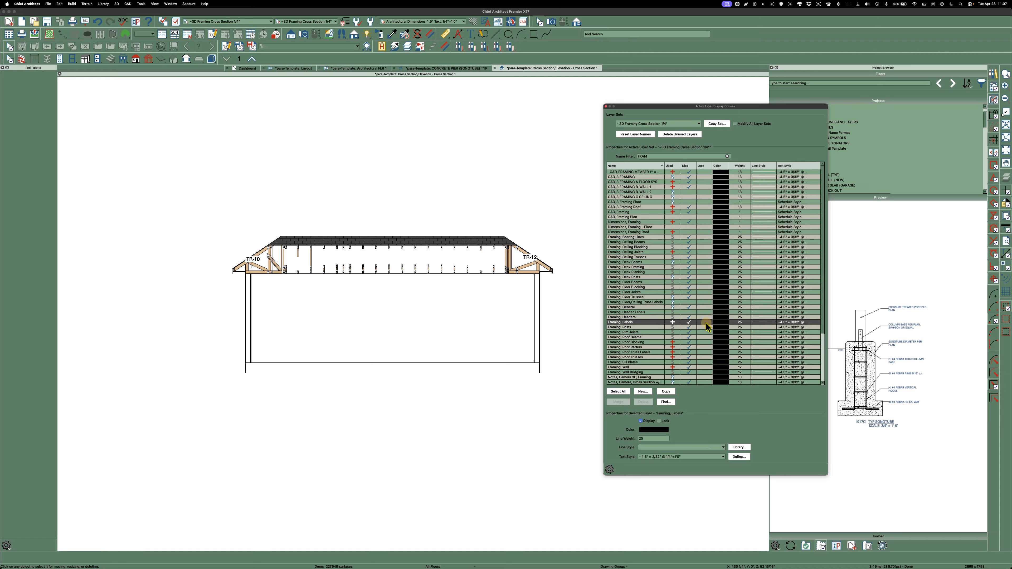
click(689, 322)
scroll(687, 317, down, 4)
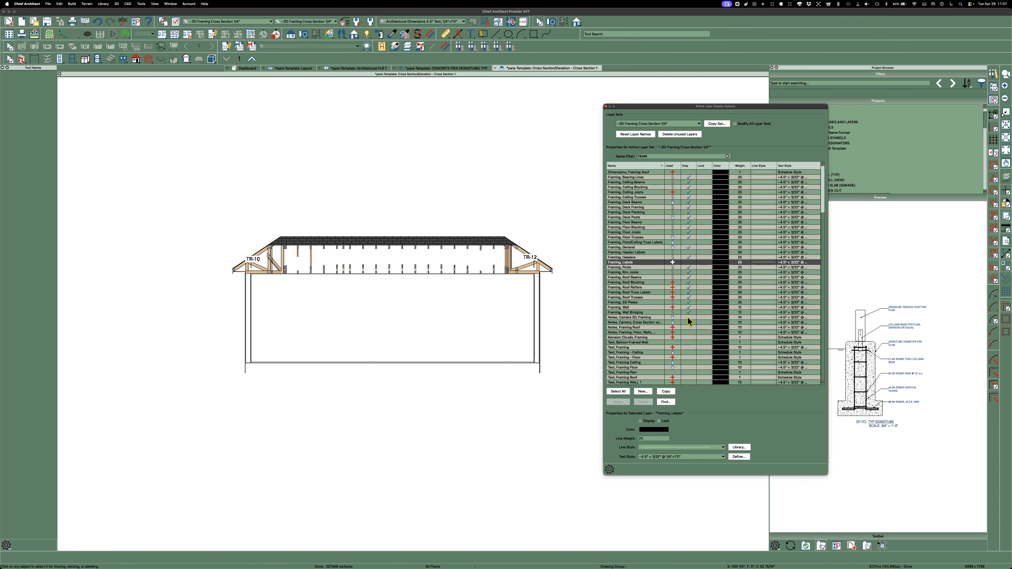
click(688, 321)
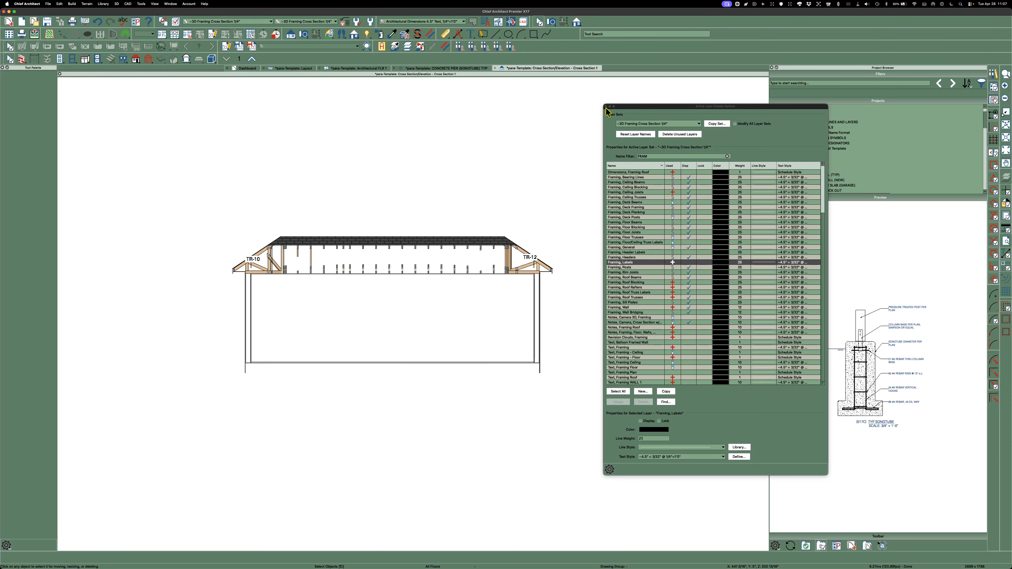
Step: Build a foundation derived from the 1st floor plan with a 24" minimum stem wall height, and check it in the cross section
drag(653, 106, 765, 118)
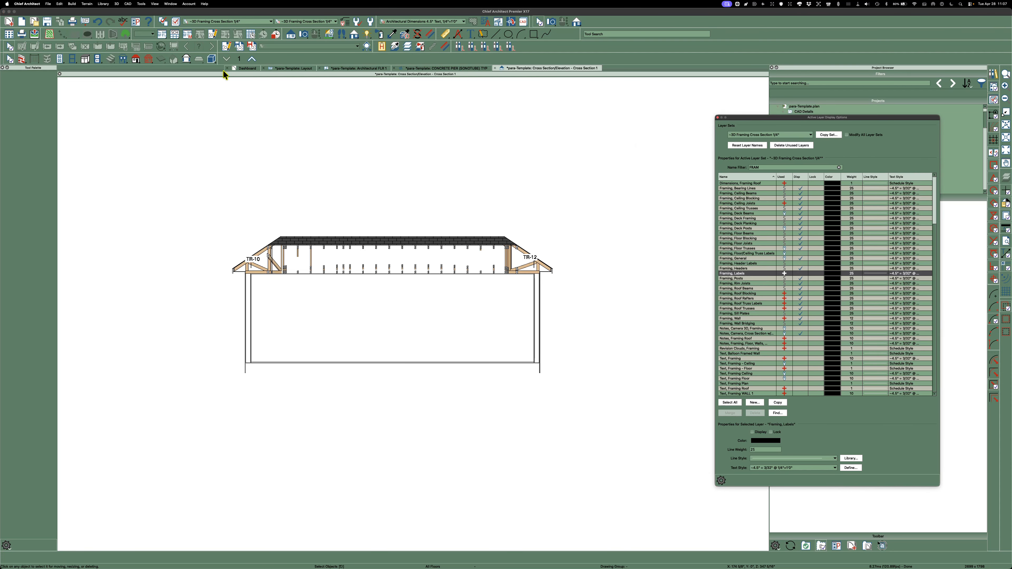
click(334, 68)
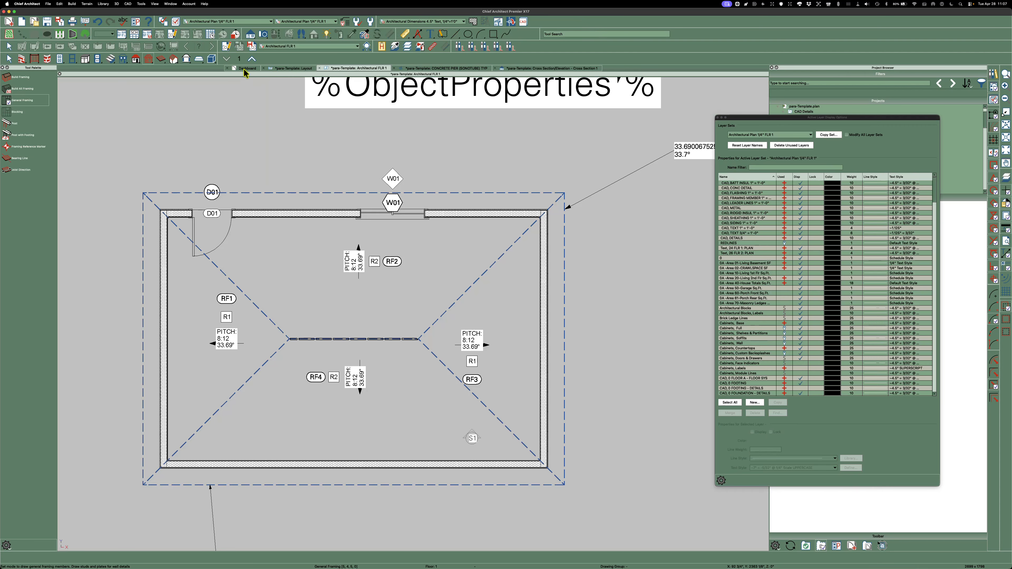
click(124, 59)
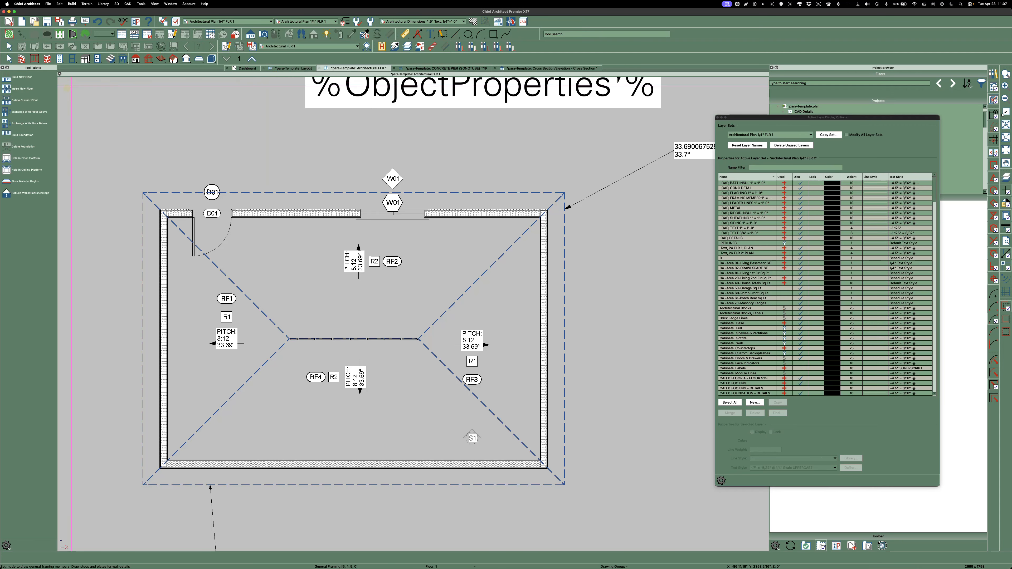
click(23, 135)
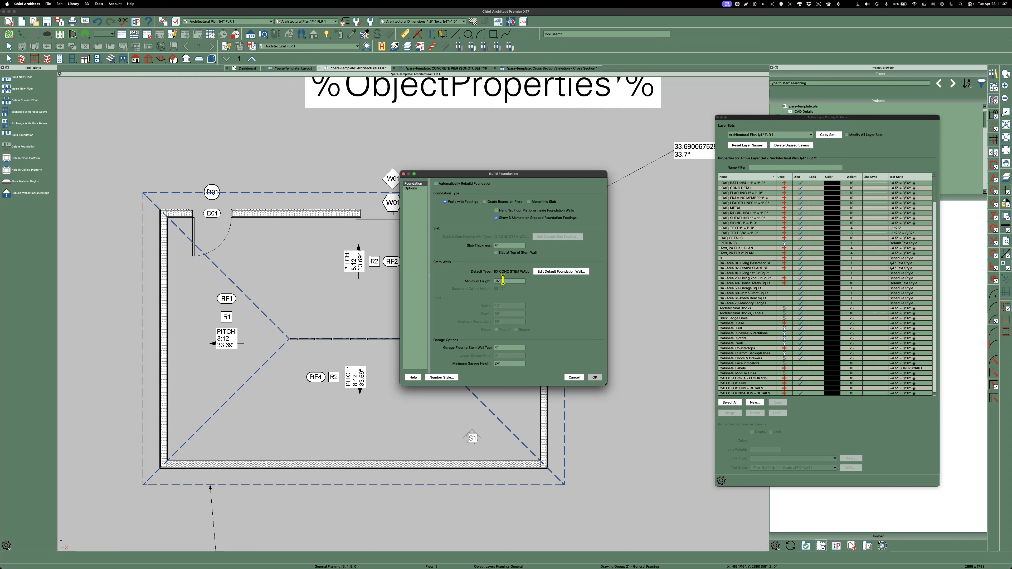
drag(502, 281, 478, 283)
text(24)
click(595, 377)
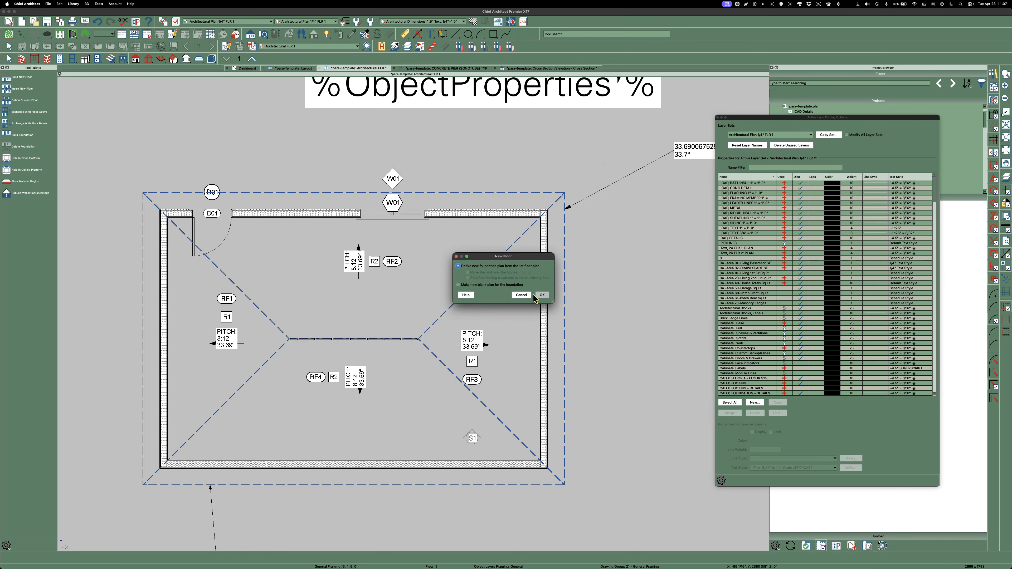
click(541, 295)
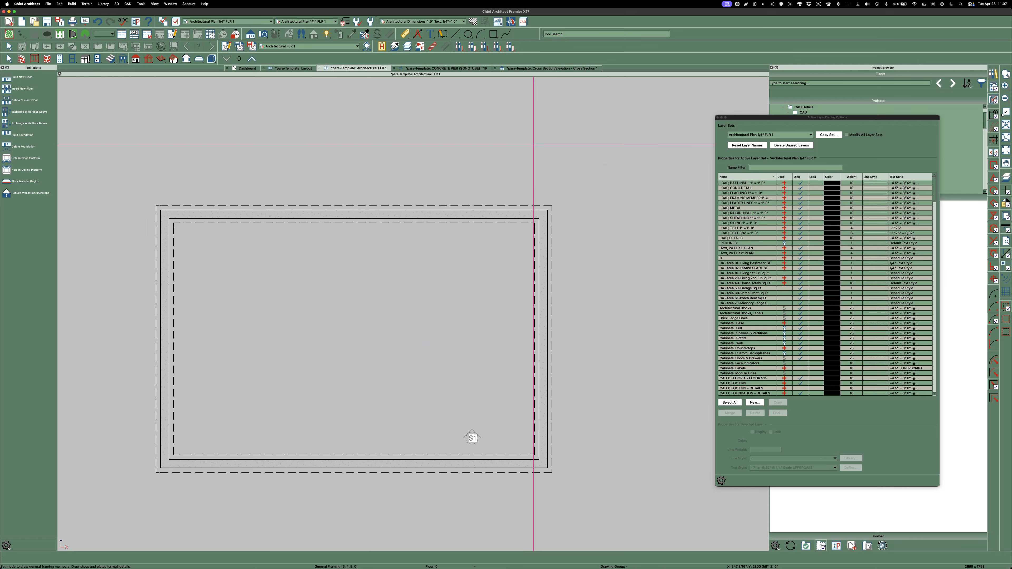
click(551, 68)
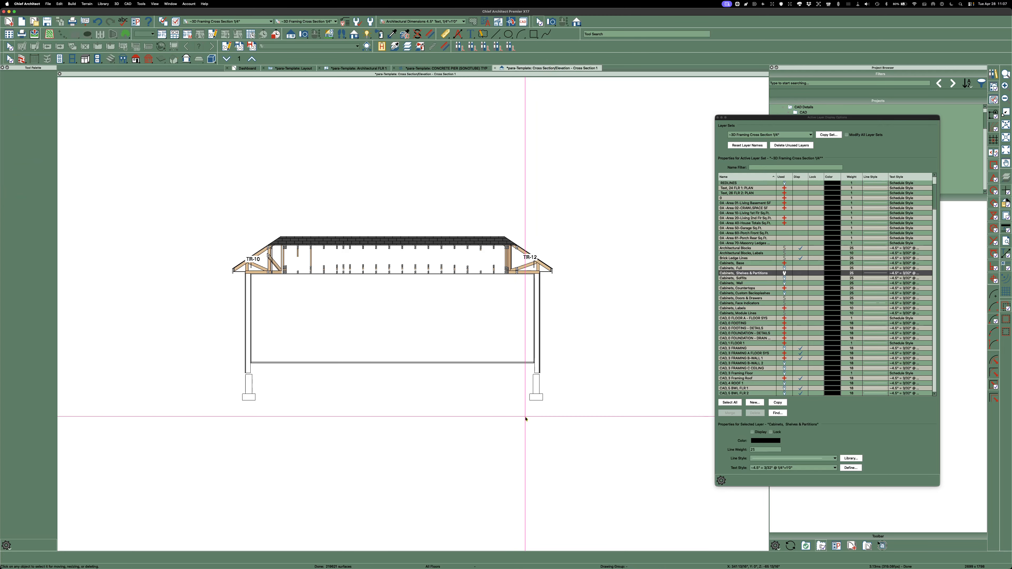
scroll(375, 385, up, 3)
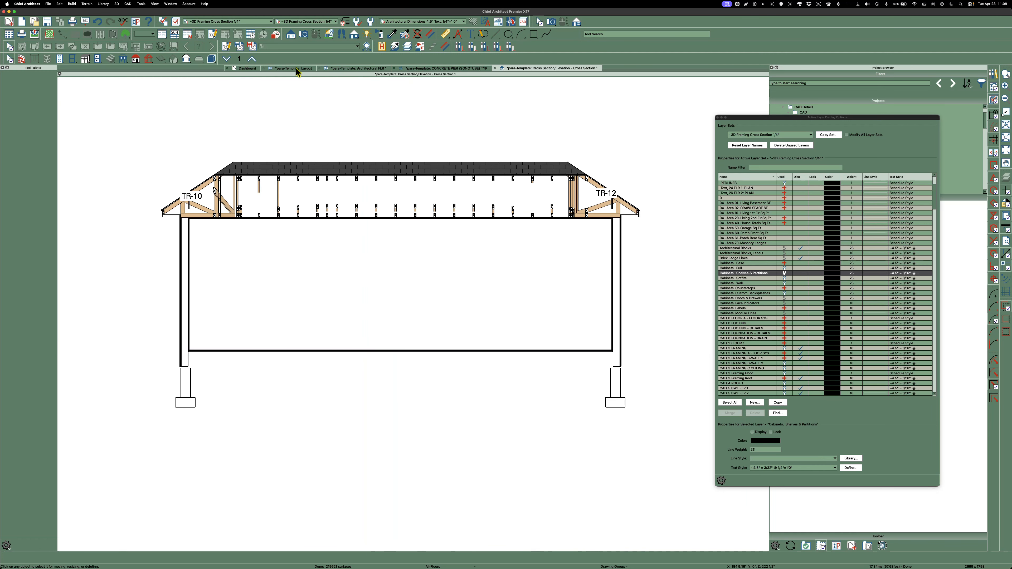
Step: Return to the plan and display the FOUNDATION saved plan view
click(354, 68)
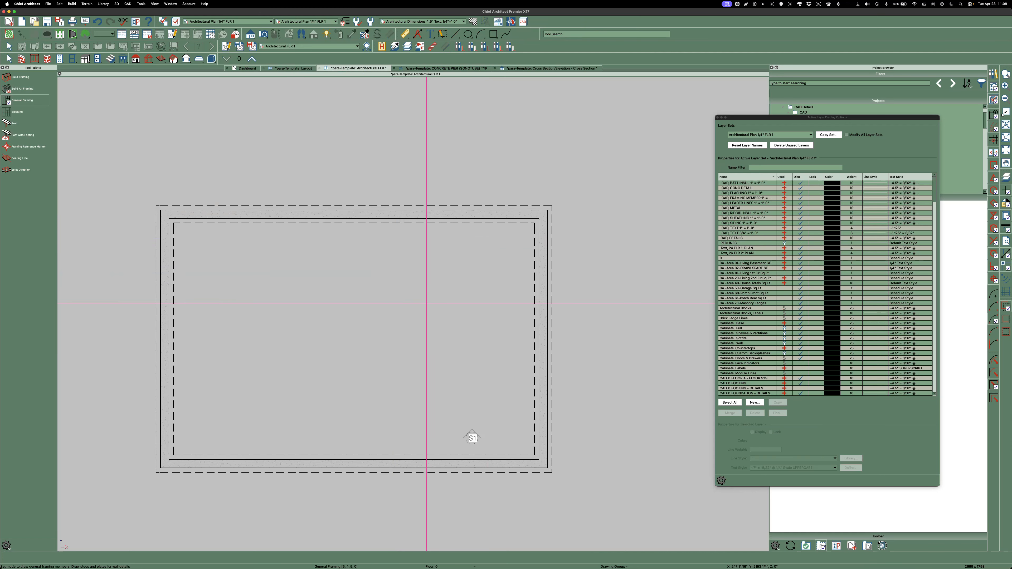
scroll(417, 319, down, 2)
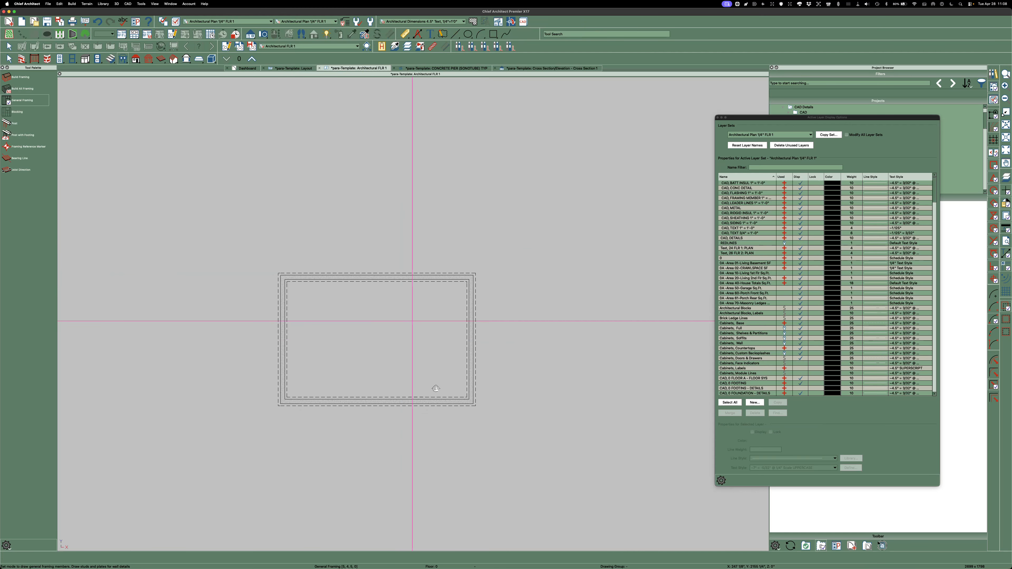
click(303, 46)
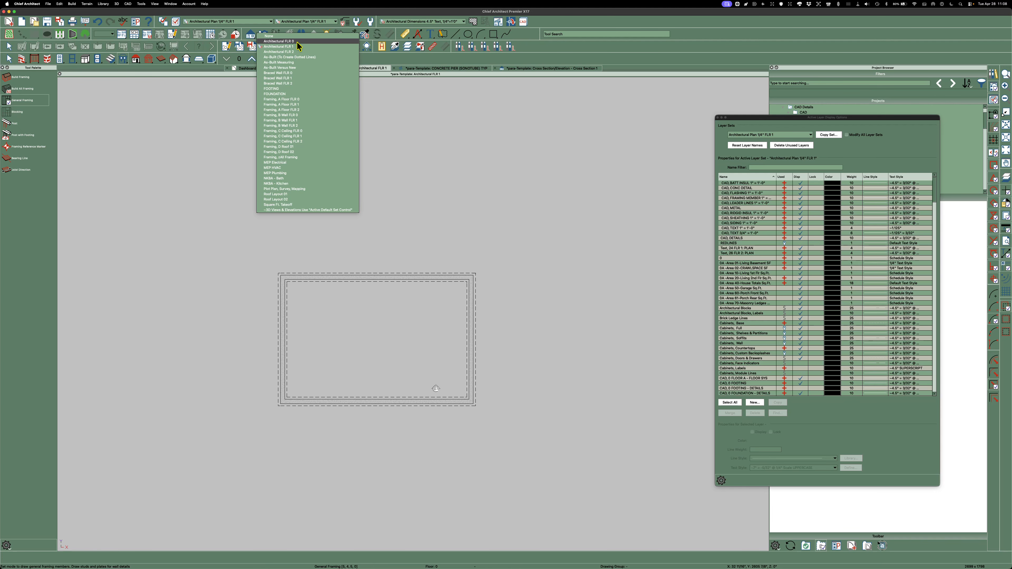
click(289, 94)
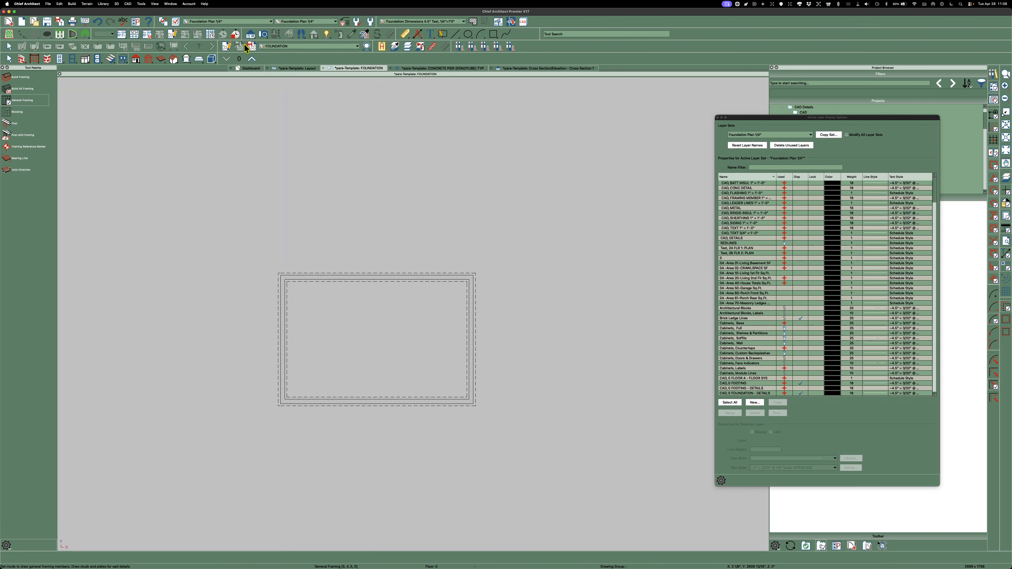
Step: Restore the Architectural FLR 1 plan view, look at the foundation floor below and return to floor 1
click(291, 44)
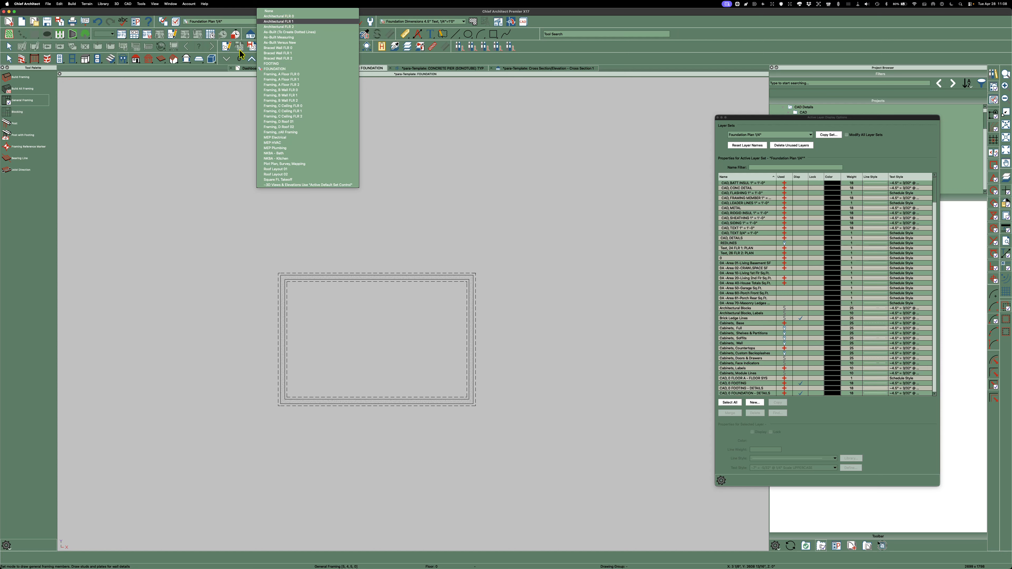
key(Return)
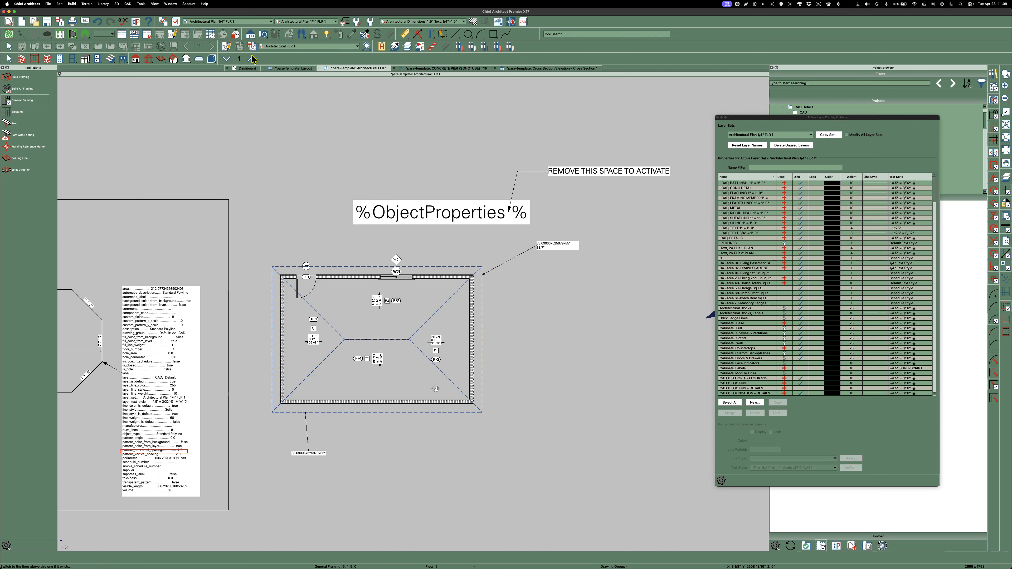
click(227, 59)
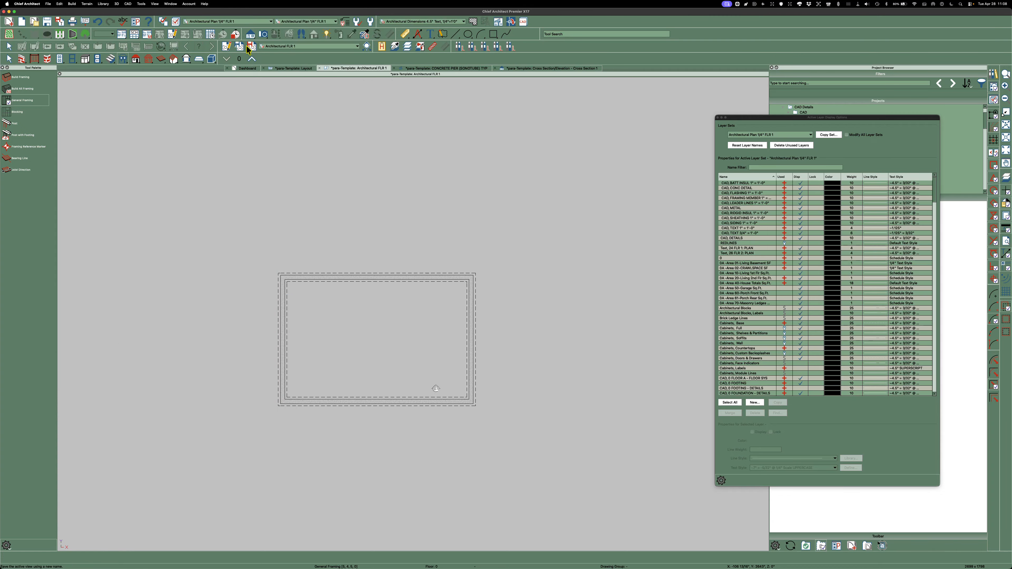
click(251, 59)
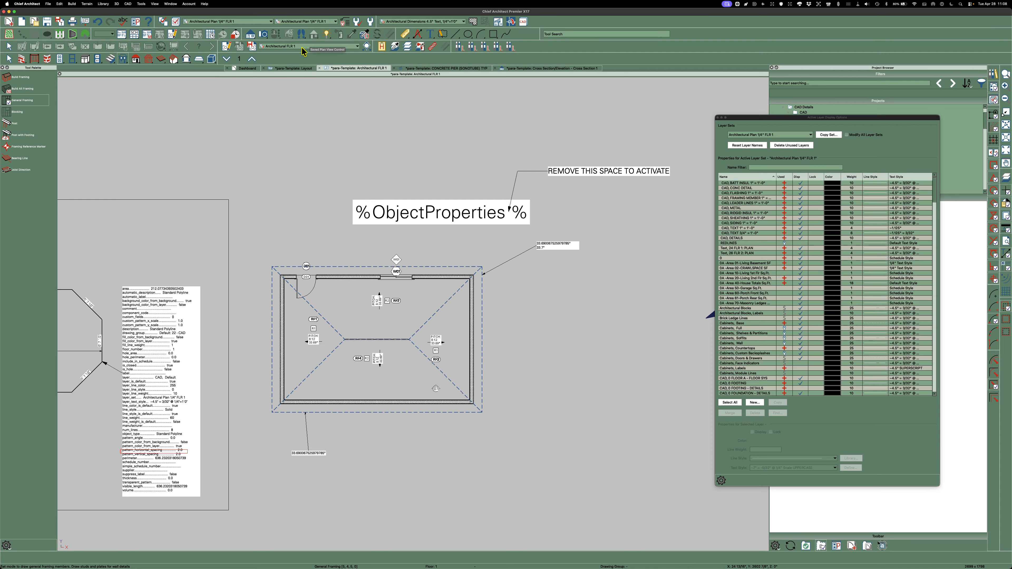
Step: Set the type of the room on floor 1 to Storage and turn off its room label
click(358, 307)
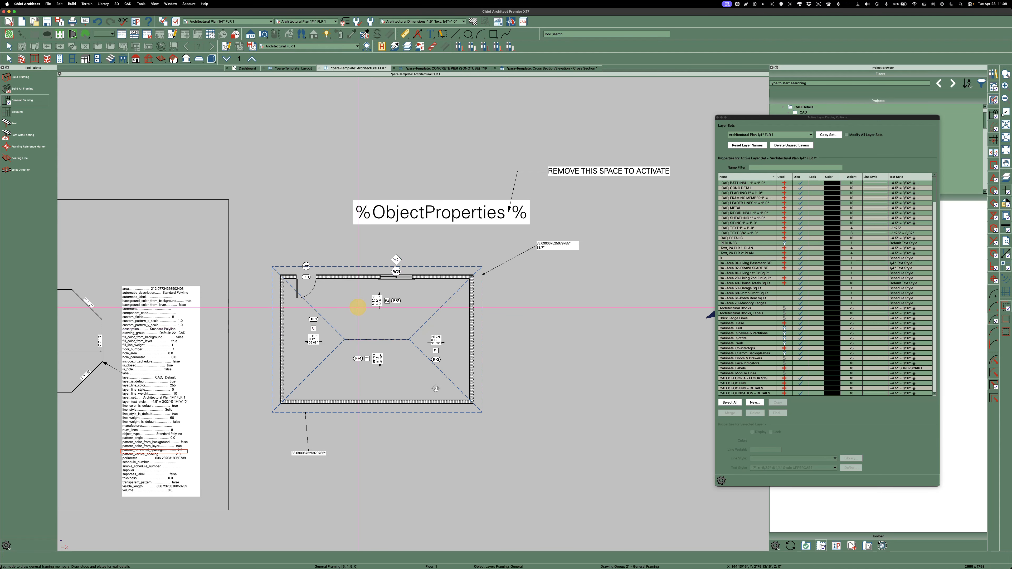
key(Escape)
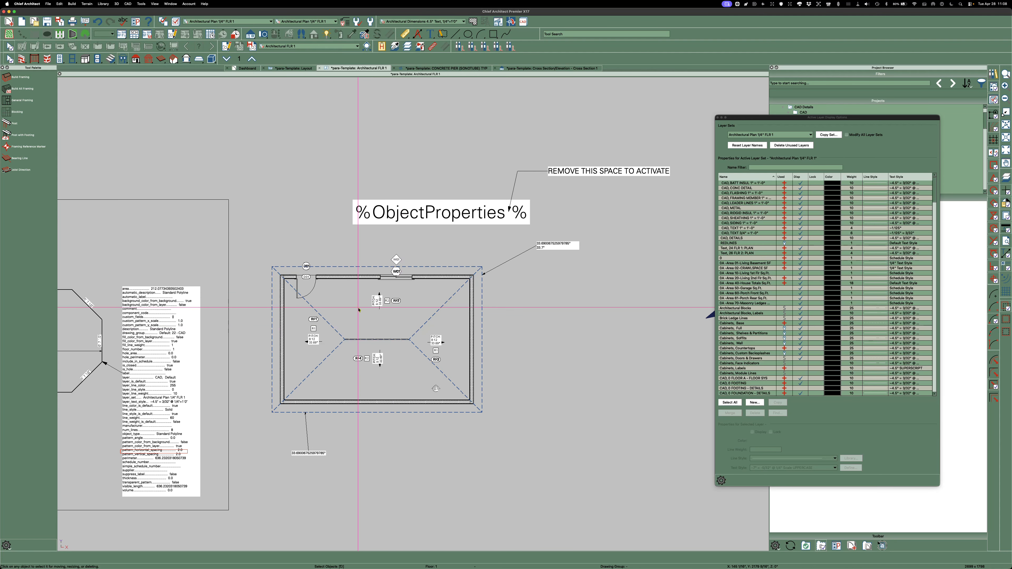
click(358, 308)
double_click(358, 311)
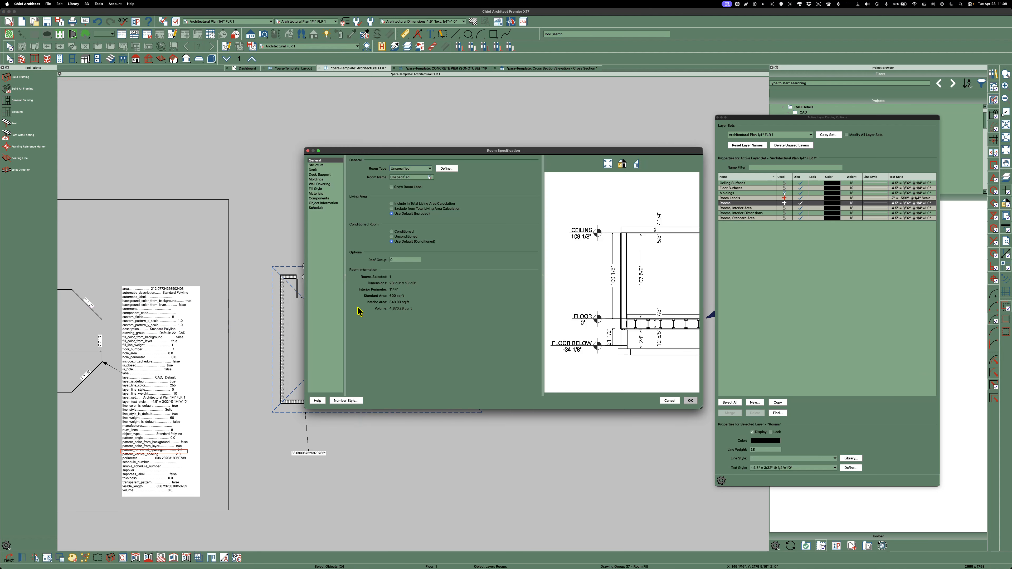
click(431, 168)
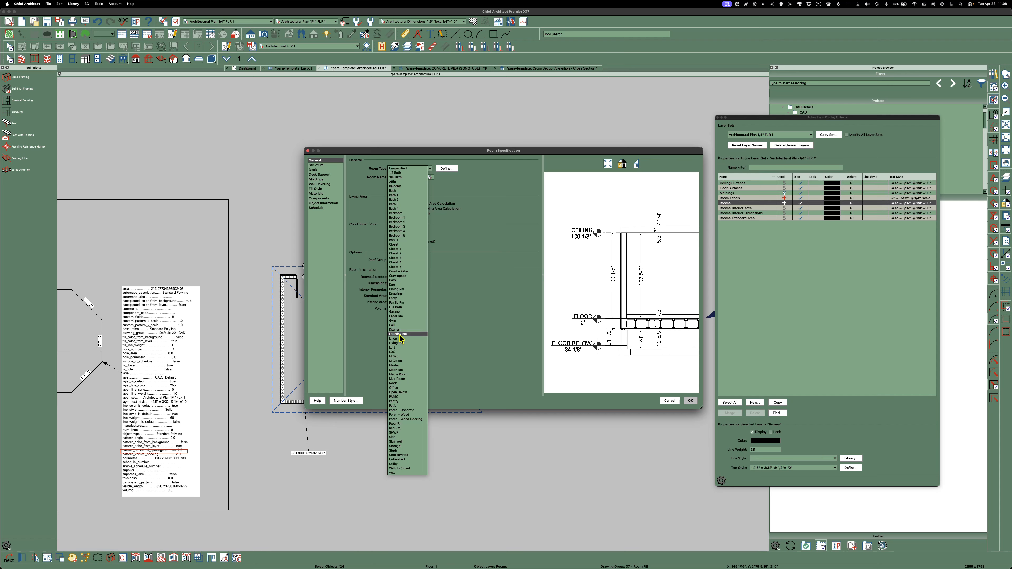
click(403, 345)
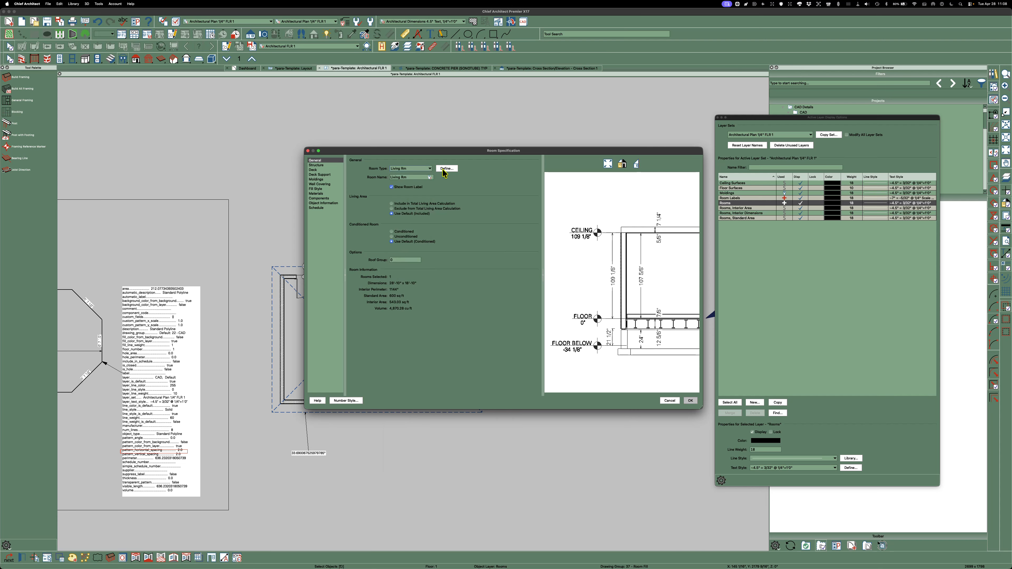
click(429, 168)
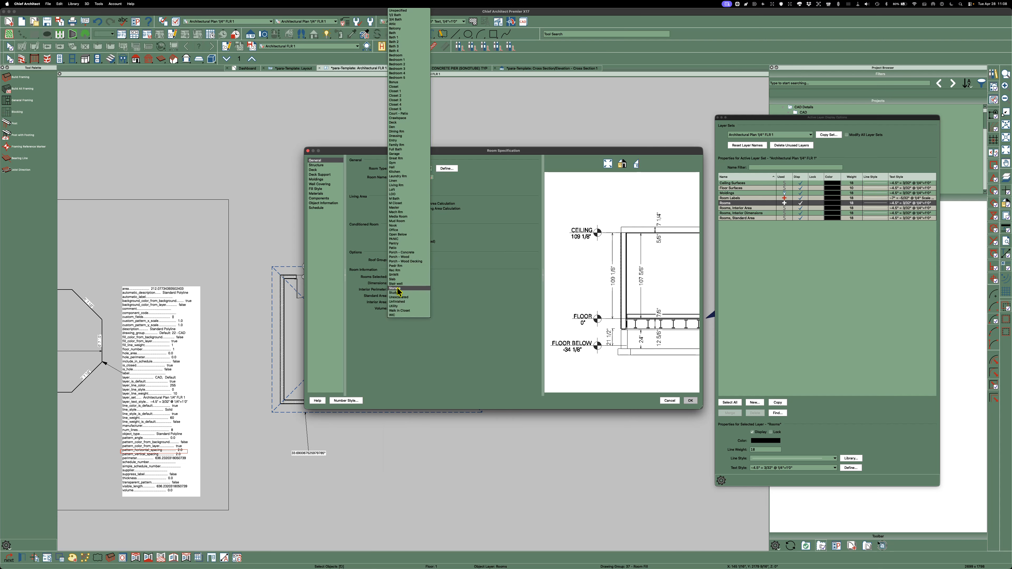
key(Return)
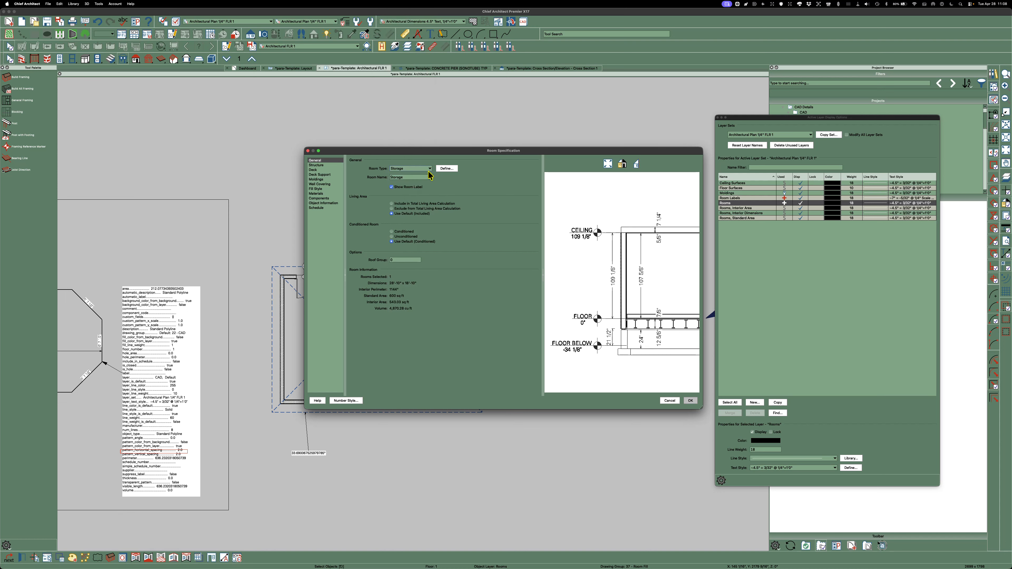
click(392, 187)
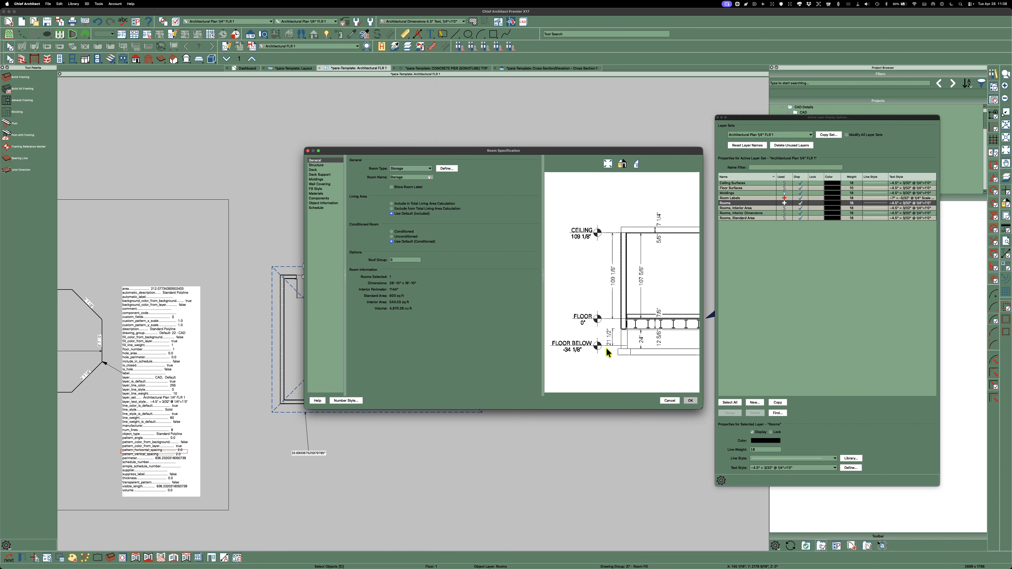
click(690, 401)
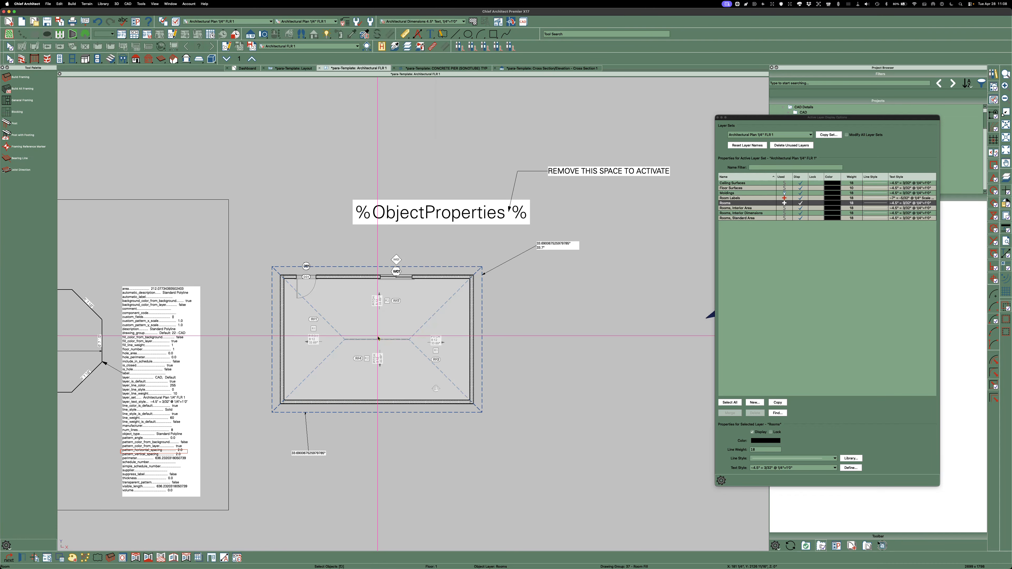
Step: Build all framing from the cross section view and inspect the floor joists above the foundation
click(535, 69)
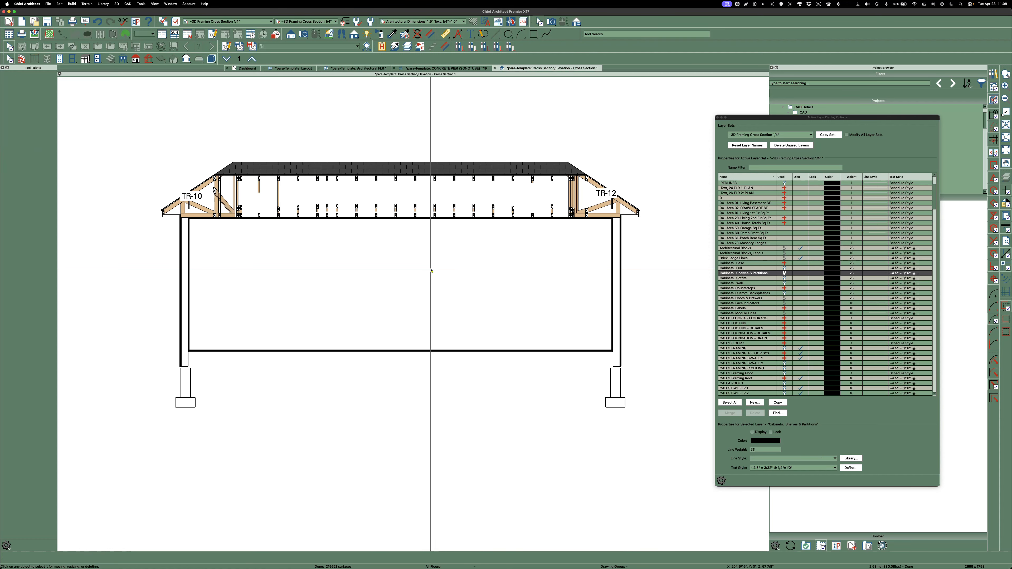
click(149, 59)
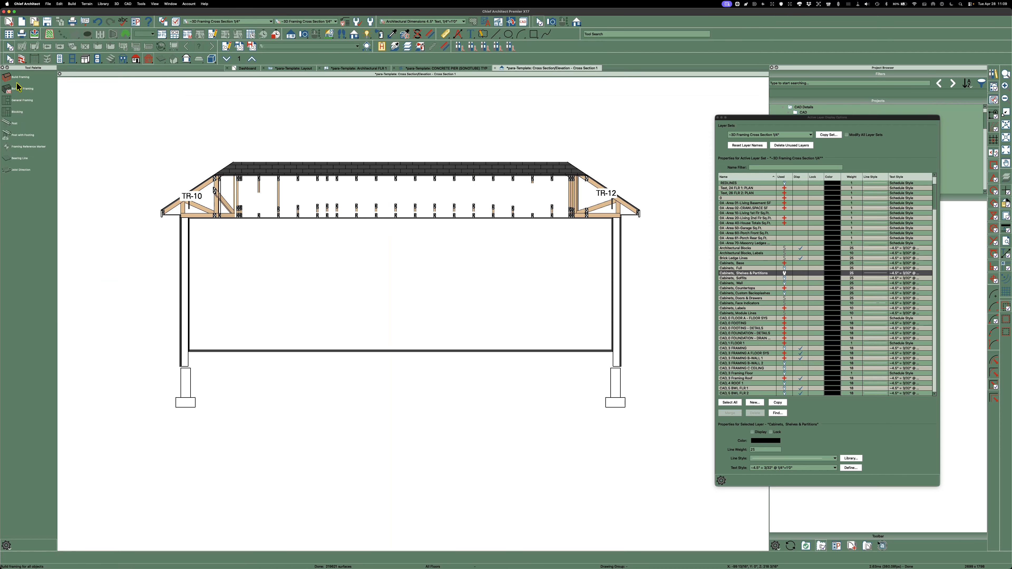
click(13, 90)
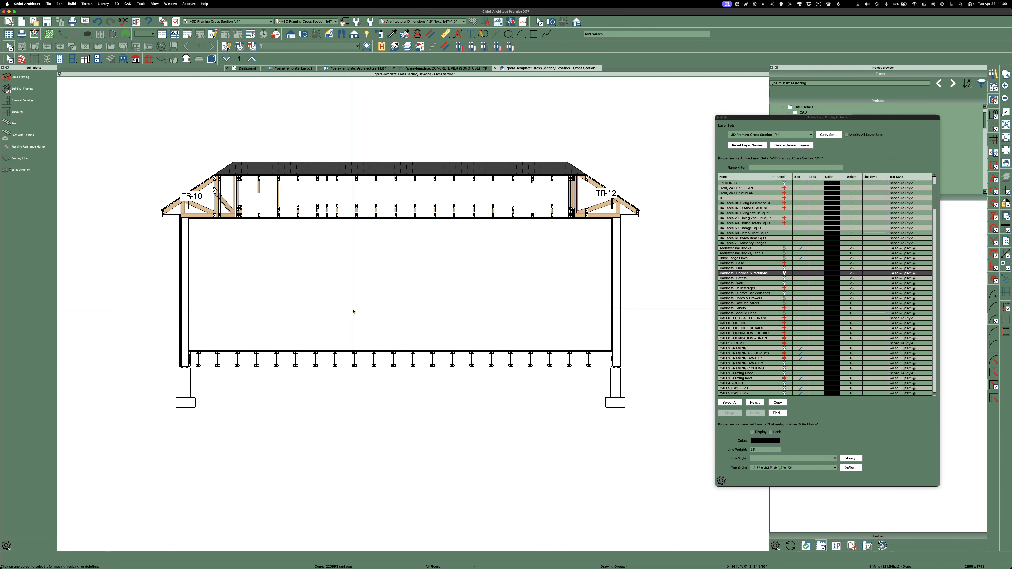
scroll(421, 379, up, 1)
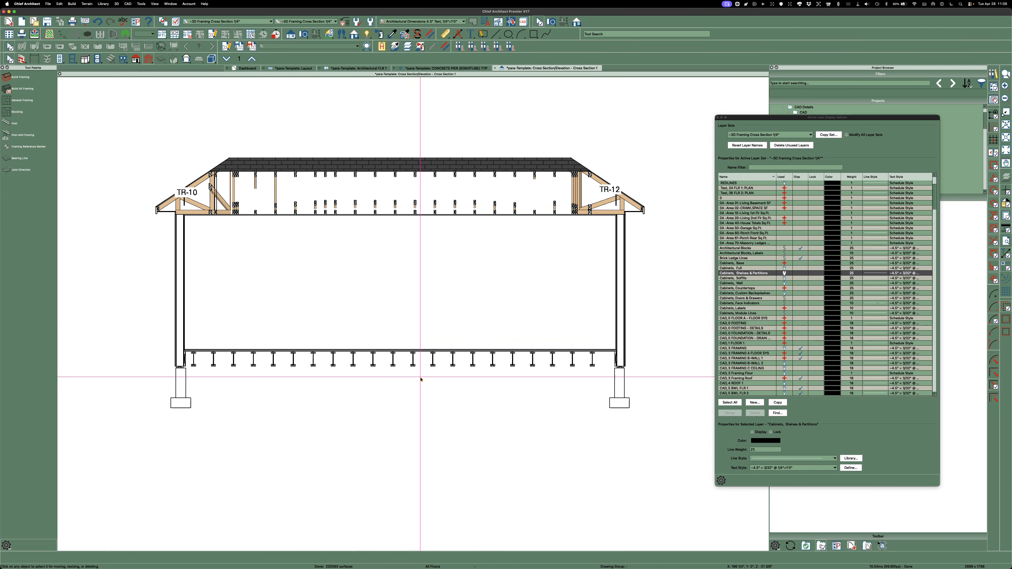
scroll(413, 368, up, 5)
scroll(414, 368, down, 5)
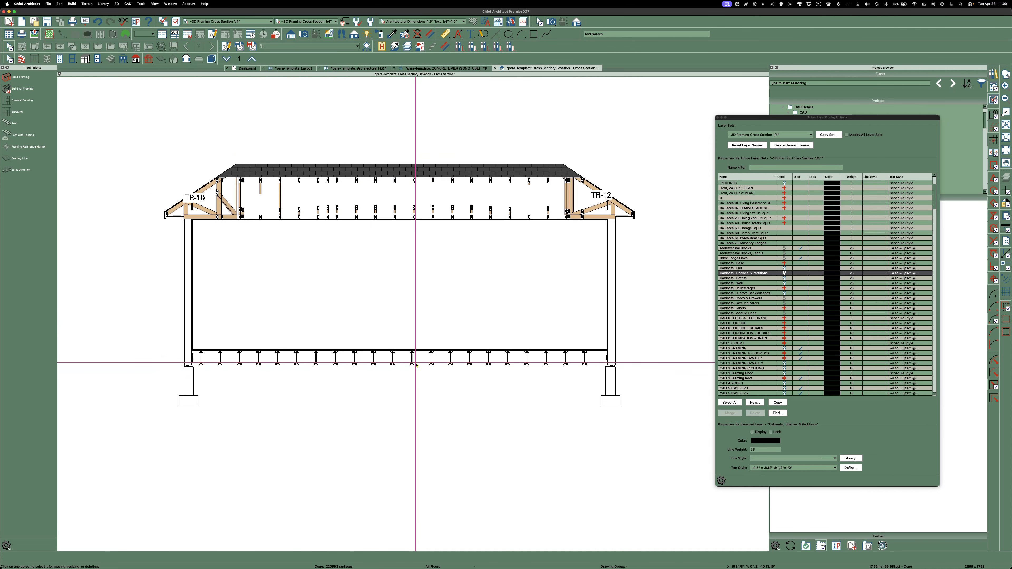
scroll(415, 364, down, 3)
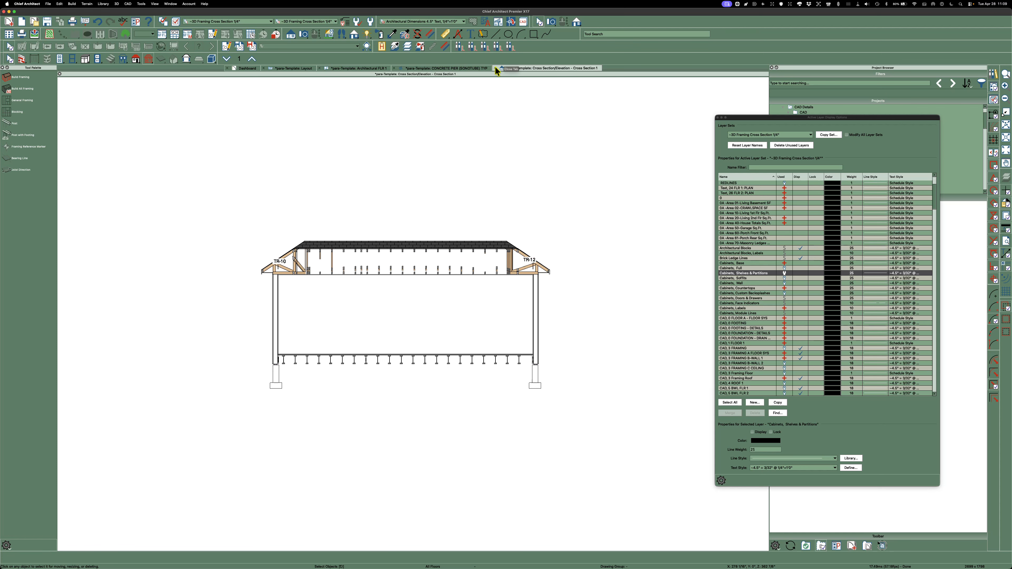
Step: Close the CONCRETE PIER (SONOTUBE) TYP detail, review the floor 1 plan and return to the cross section
click(394, 68)
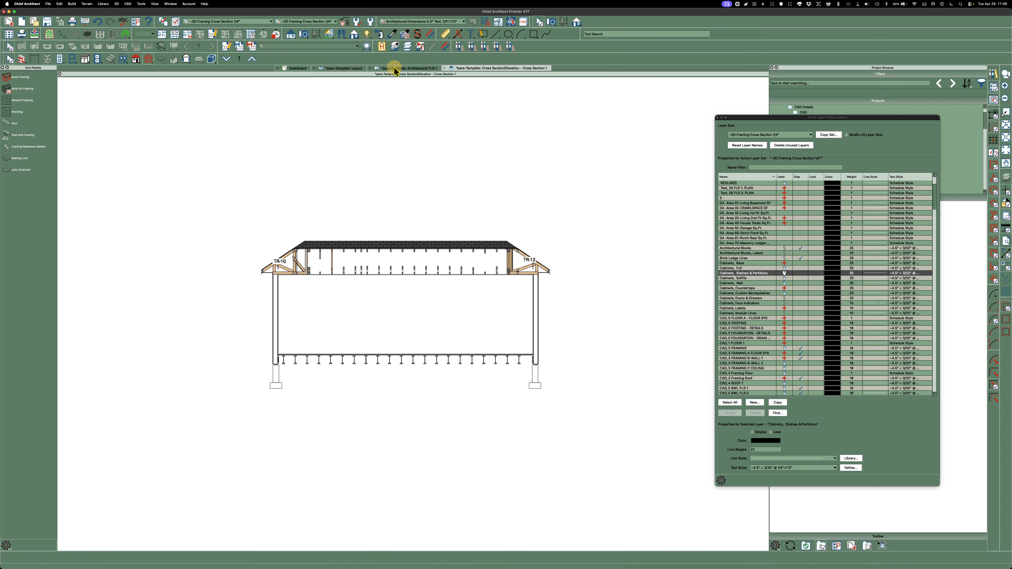
click(393, 68)
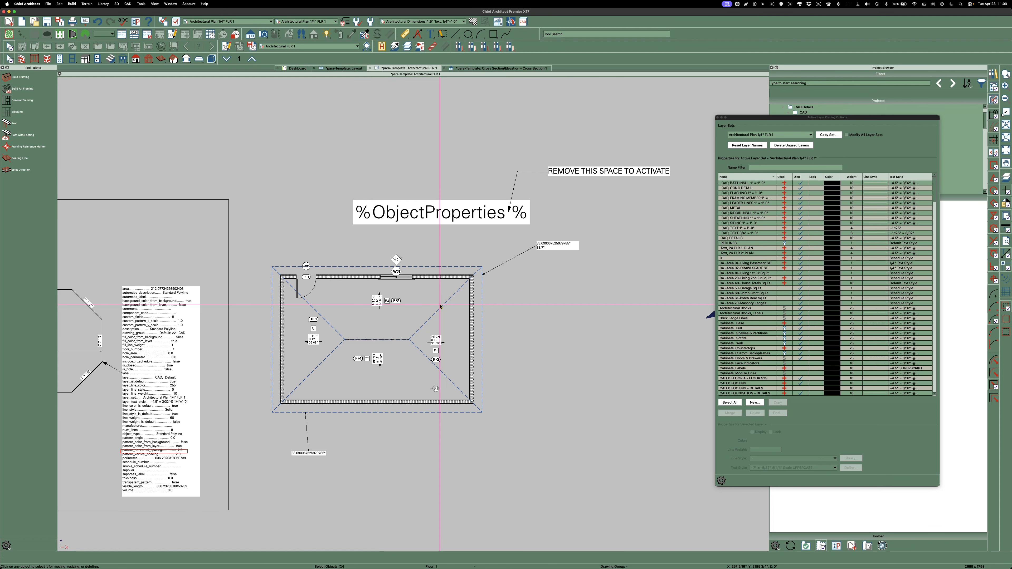
click(493, 67)
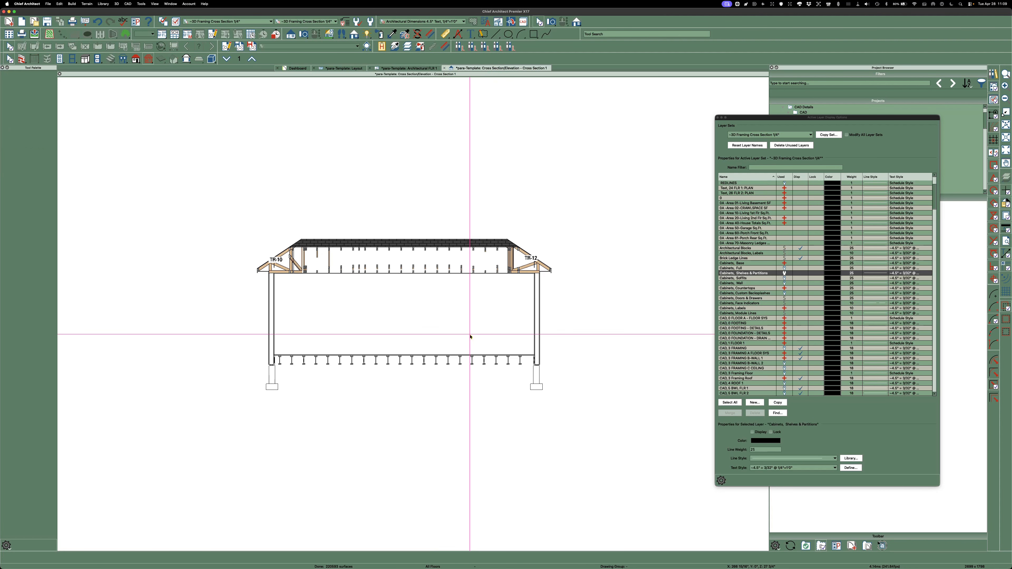
scroll(470, 337, up, 2)
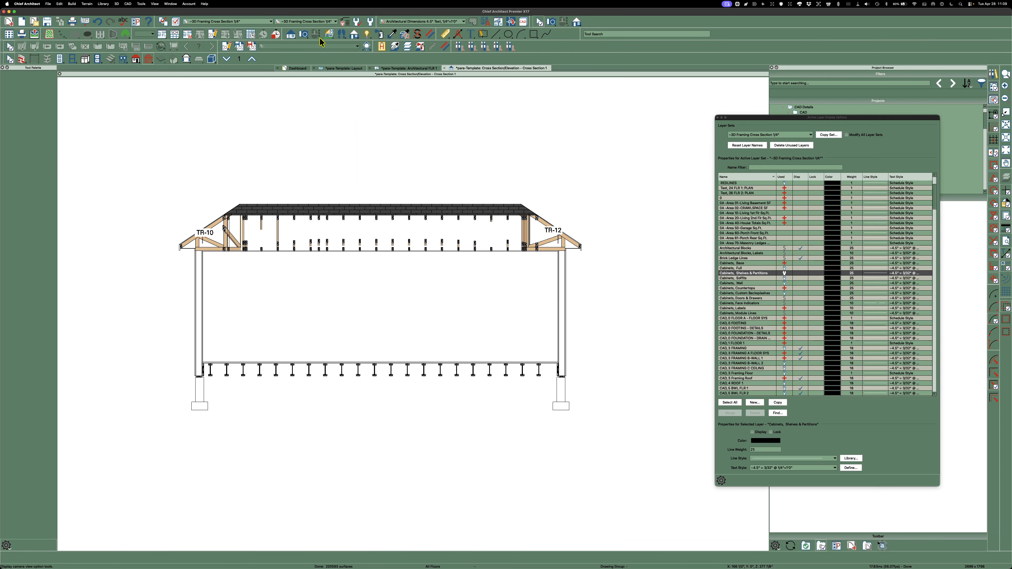
Step: Create a CAD detail from the framed cross section view and rename it SECTION among the plan's CAD details
click(512, 23)
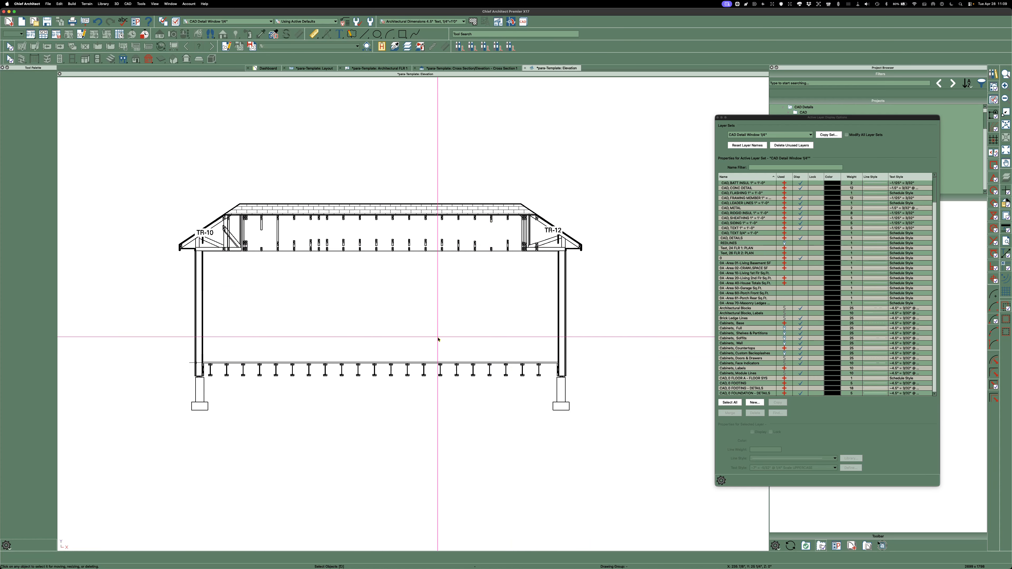
click(717, 117)
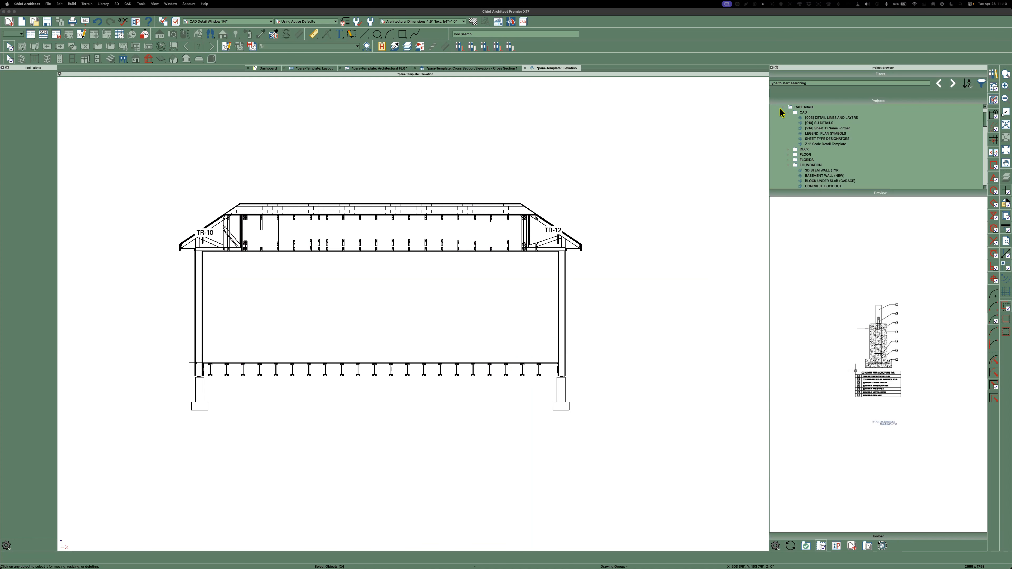
click(789, 114)
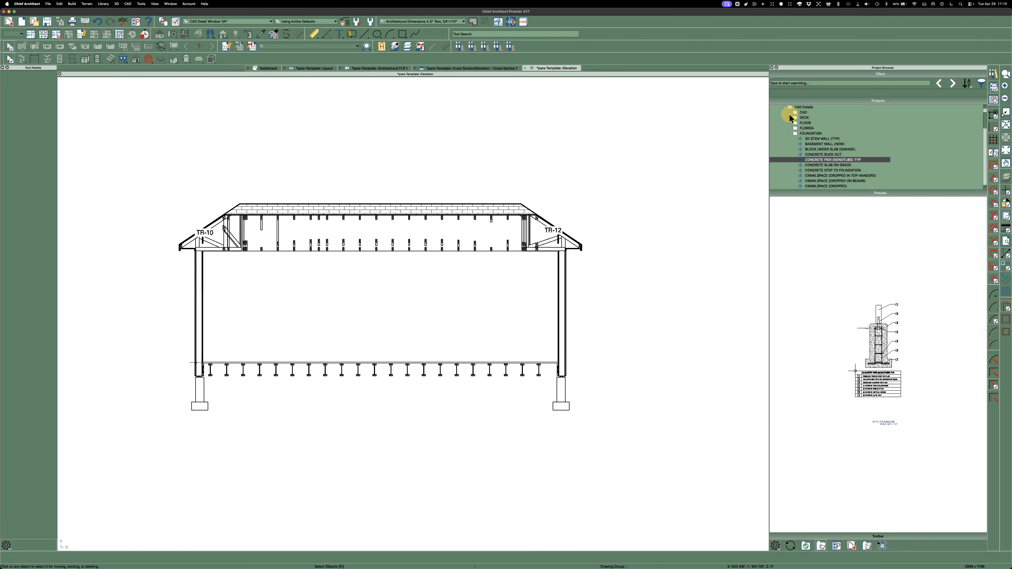
click(788, 134)
scroll(840, 142, down, 5)
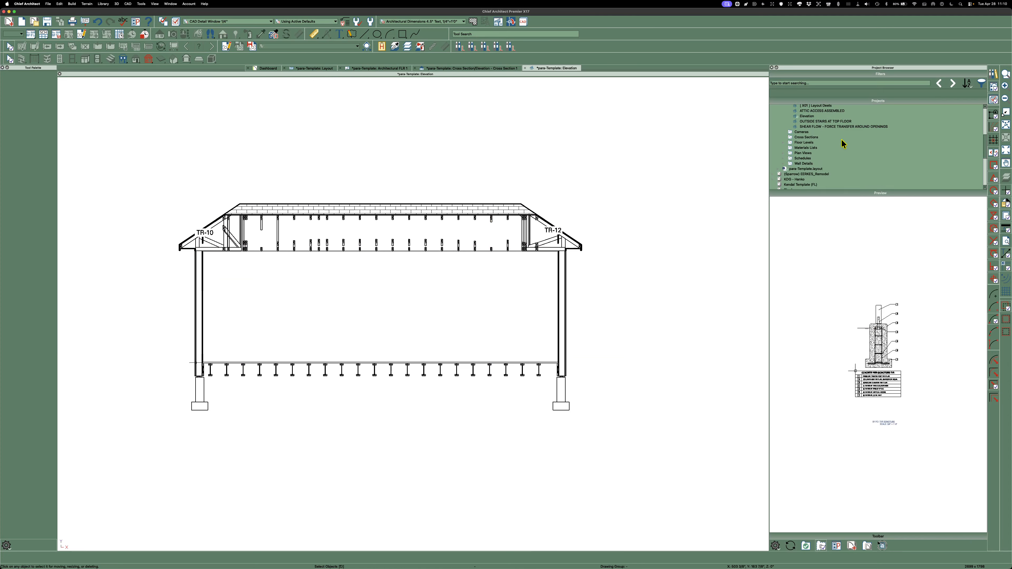
scroll(811, 131, up, 1)
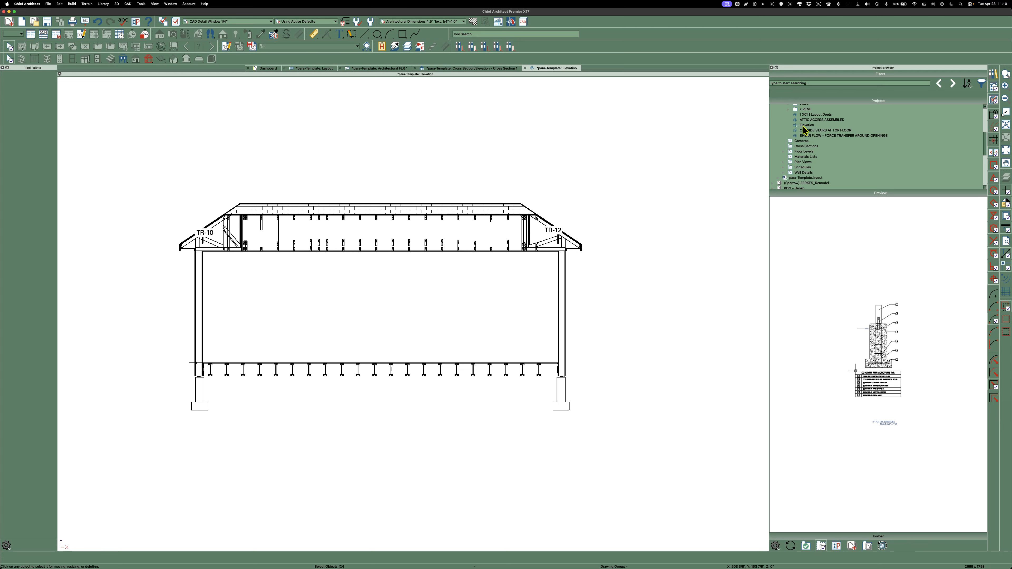
click(809, 126)
right_click(810, 126)
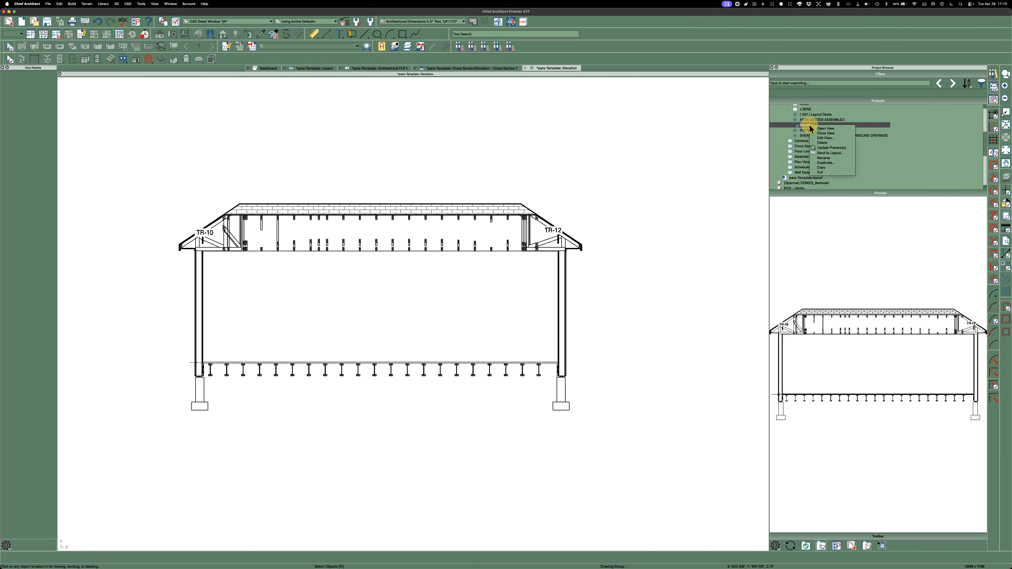
click(825, 157)
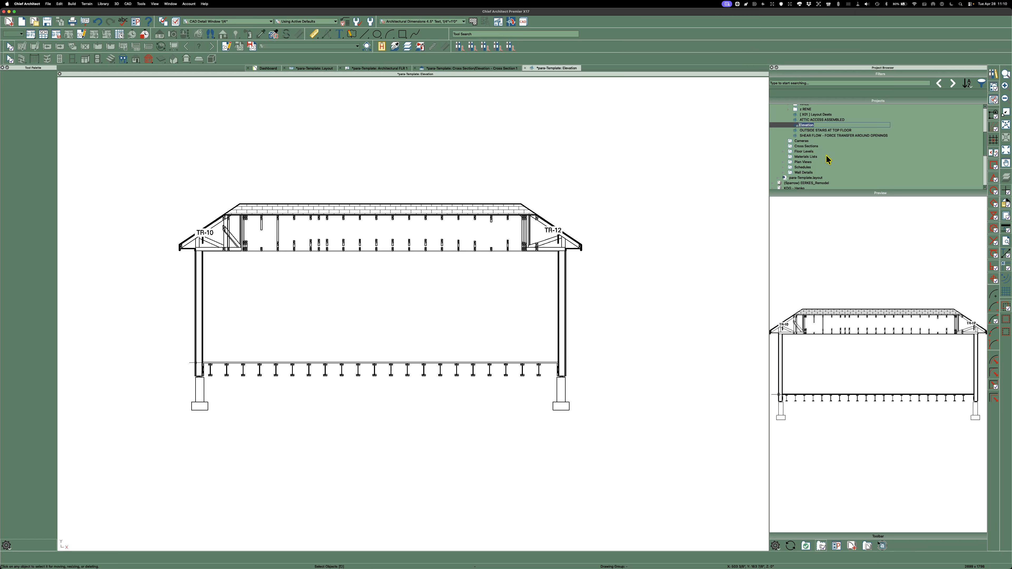
text(SECTION)
key(Return)
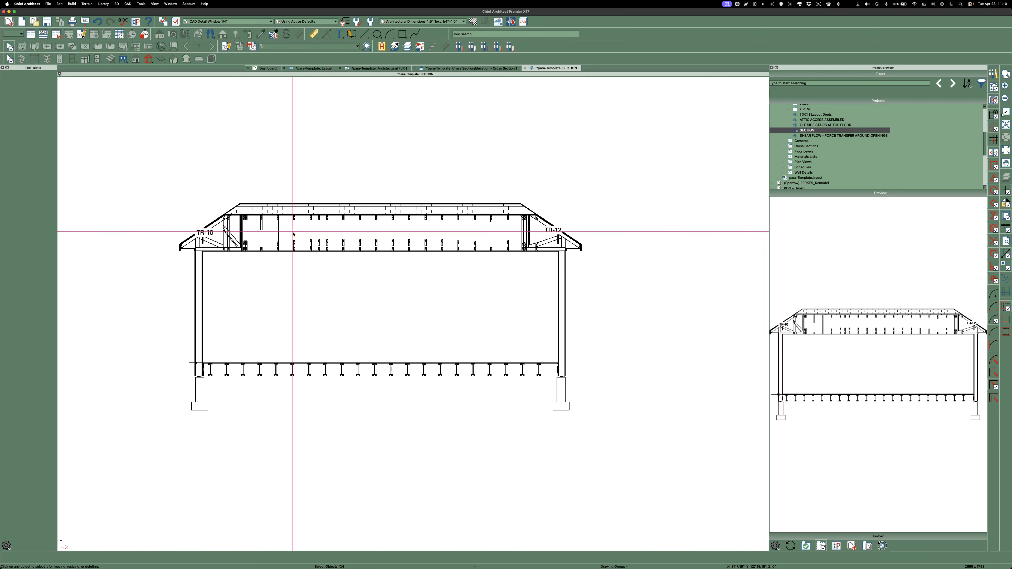
Step: Turn off the display of the Framing, Roof Truss Labels layer in the SECTION detail
click(201, 232)
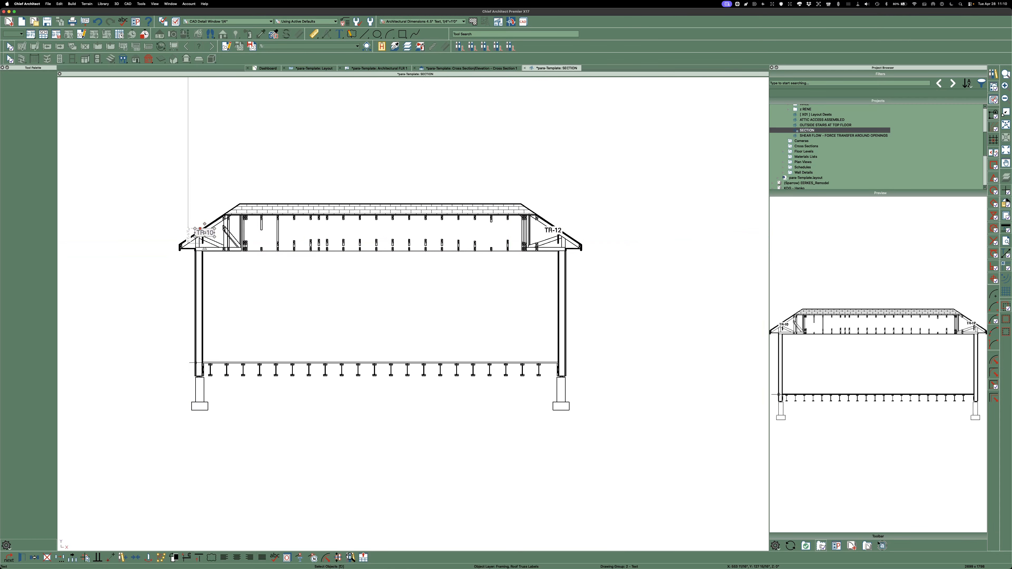
mouse_move(1011, 140)
mouse_down()
mouse_move(658, 139)
mouse_move(712, 118)
mouse_up()
click(646, 205)
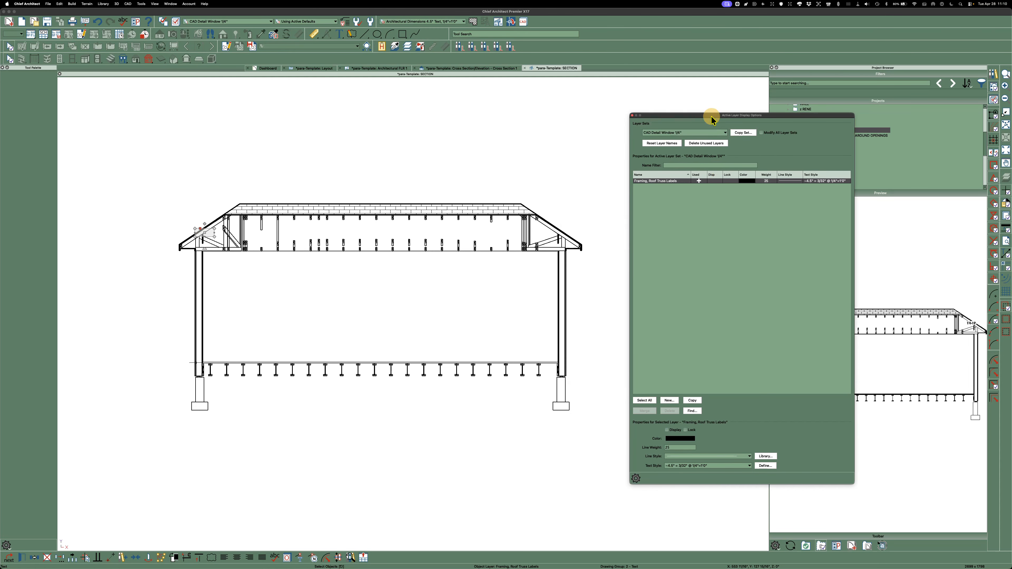
click(351, 158)
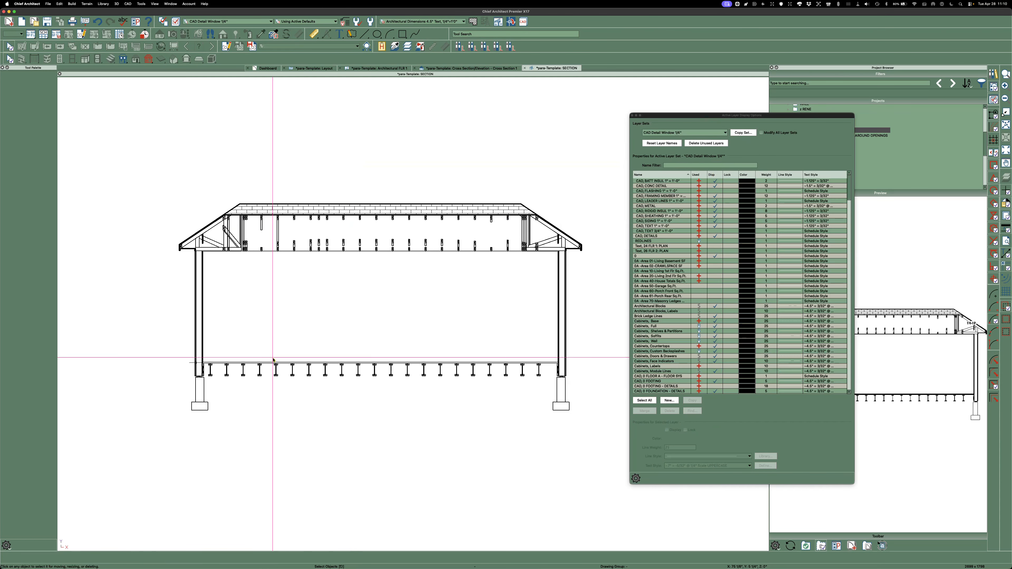
Step: Move the whole section drawing point to point from the left footing's lower outer corner to the drawing origin
scroll(190, 400, down, 2)
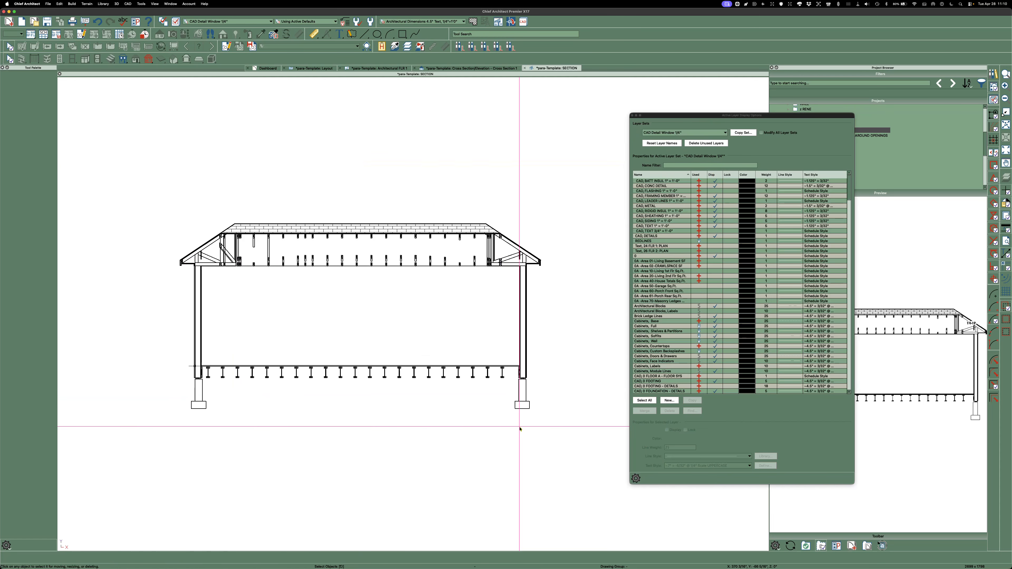
mouse_move(583, 432)
mouse_down()
mouse_move(224, 179)
mouse_move(140, 144)
mouse_up()
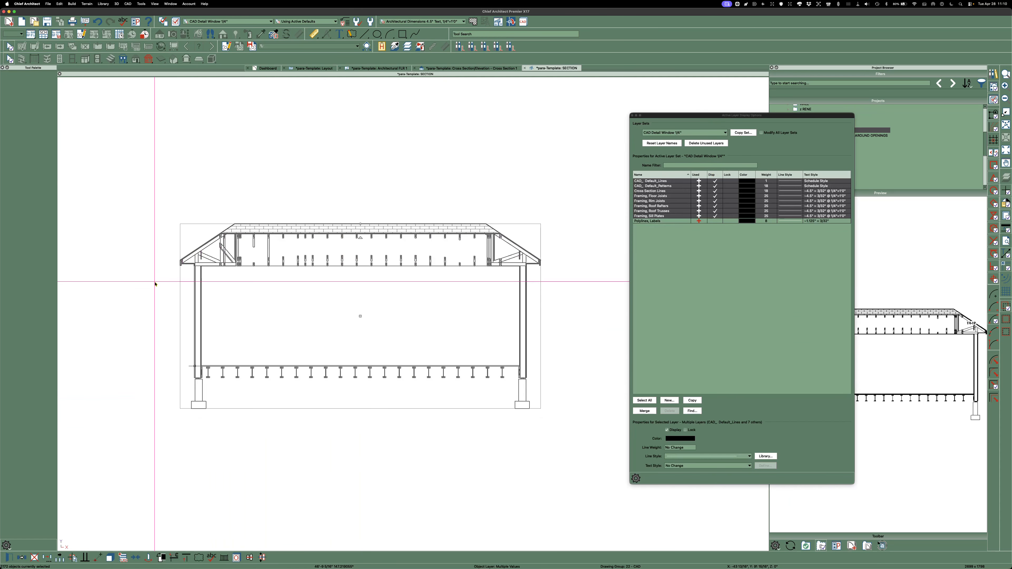
key(m)
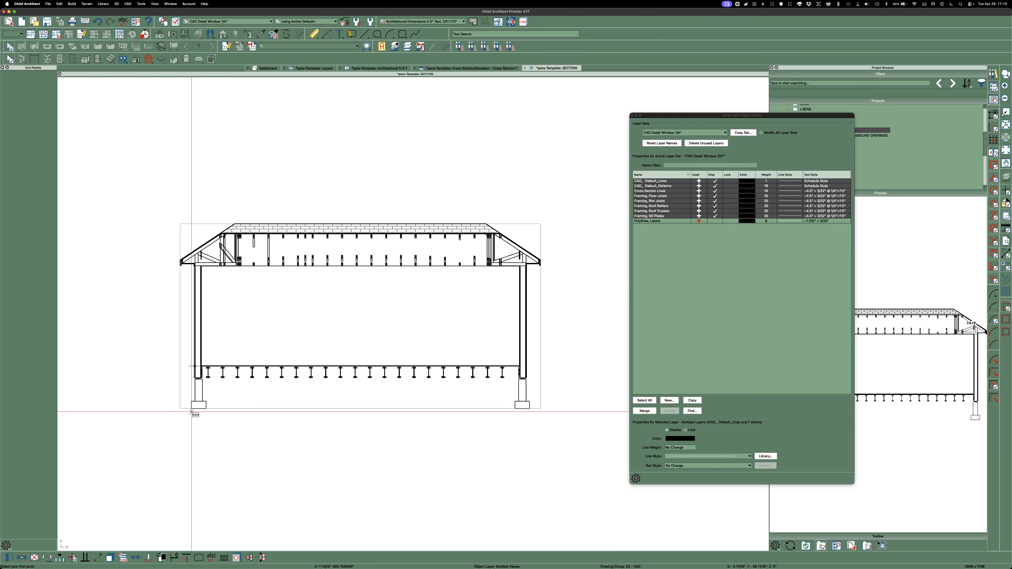
click(191, 408)
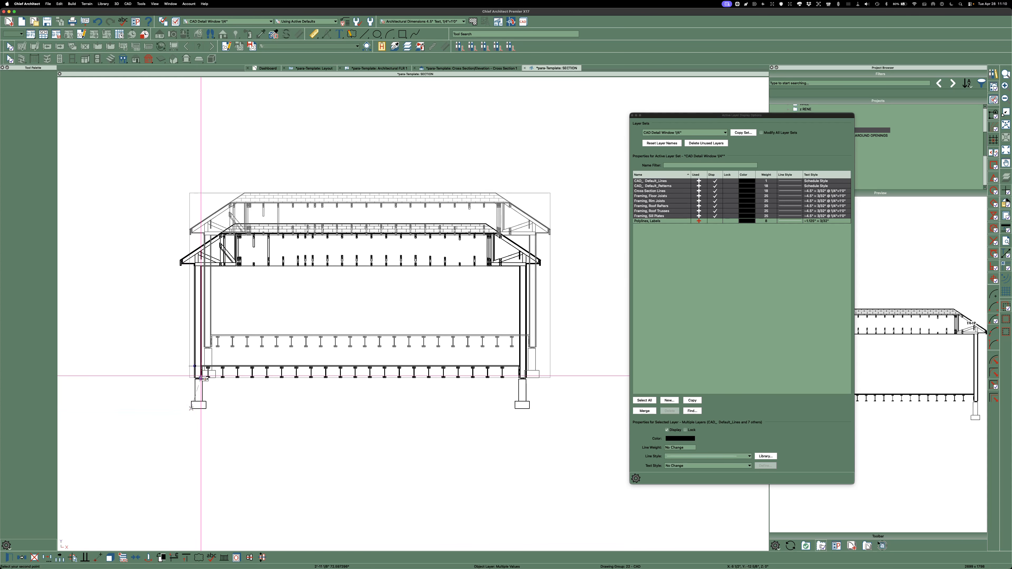
scroll(194, 383, up, 3)
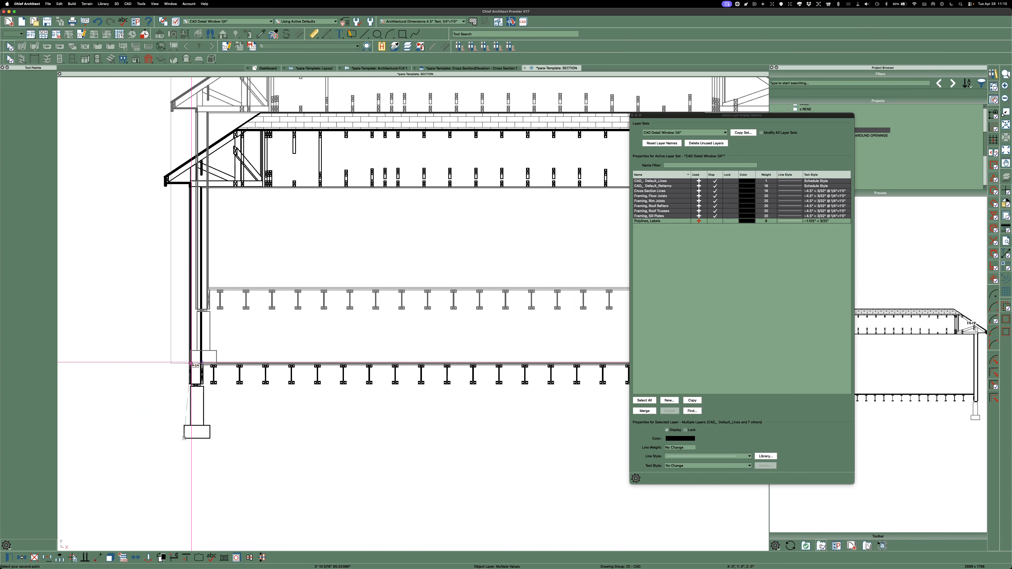
scroll(194, 364, up, 6)
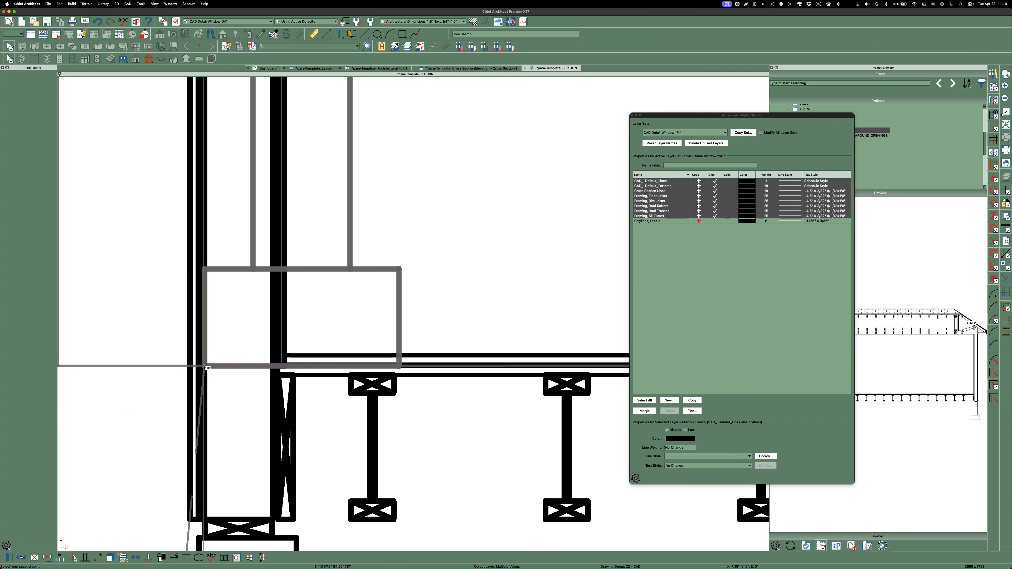
click(199, 366)
scroll(199, 366, down, 5)
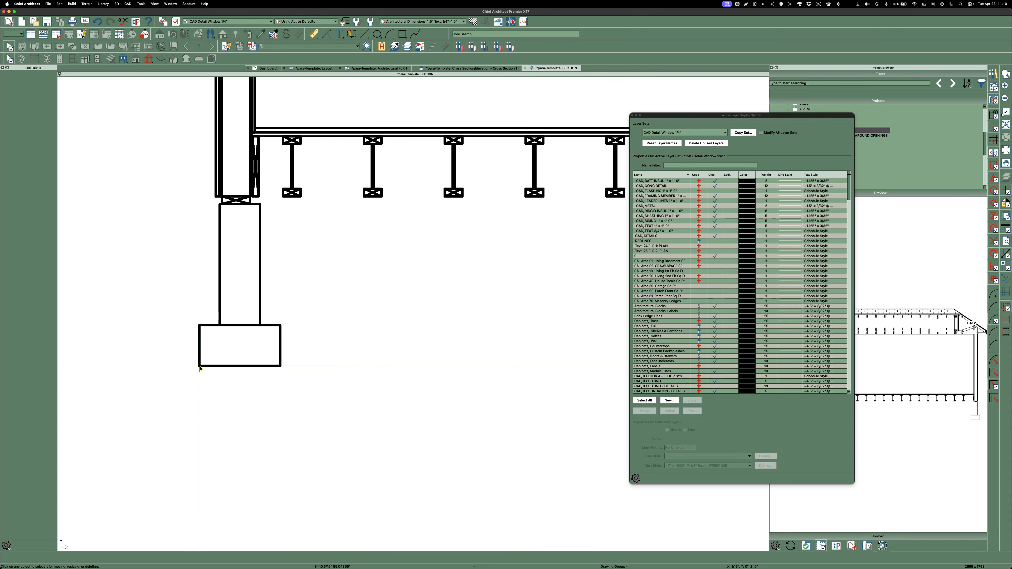
scroll(199, 368, down, 4)
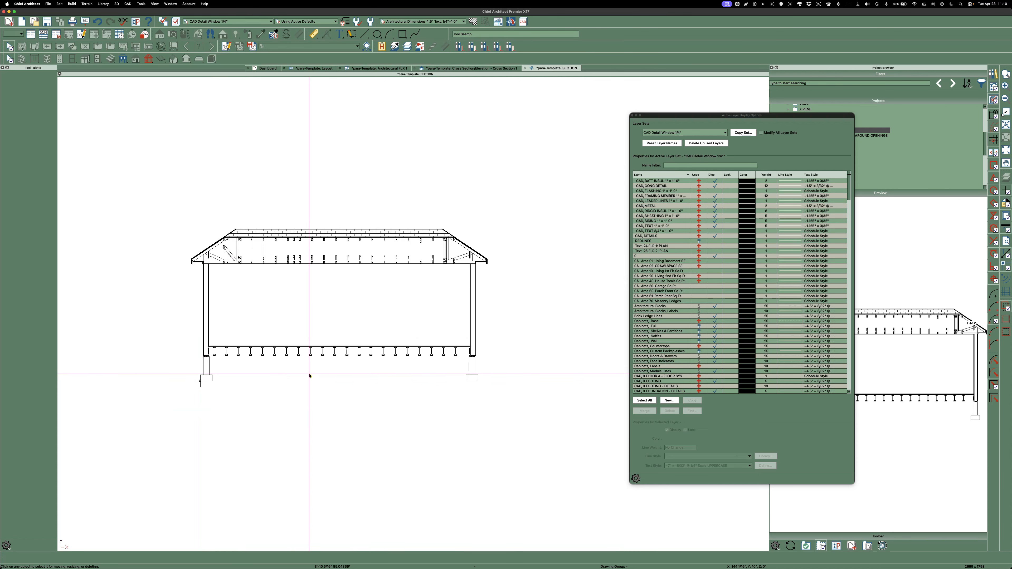
Step: Draw a rectangular polyline about 34 11/16 inches wide around the right footing, stem wall and floor edge
scroll(444, 383, up, 6)
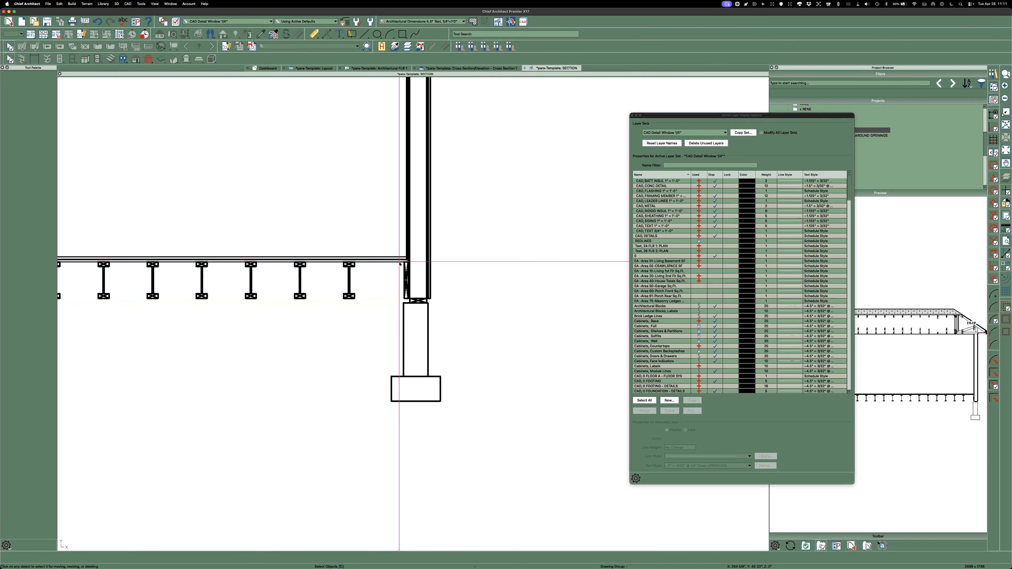
scroll(338, 248, down, 2)
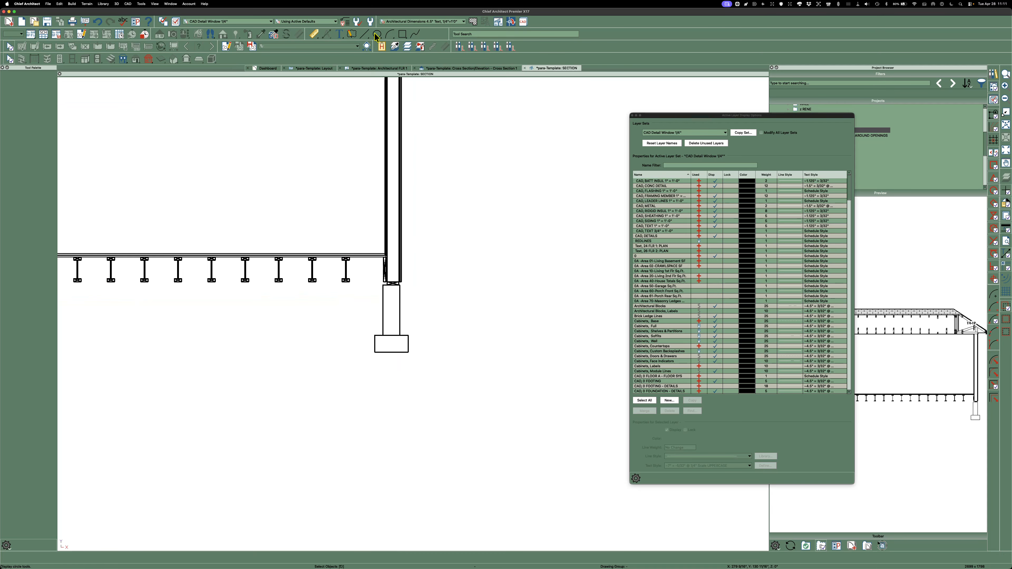
click(401, 35)
drag(356, 213, 428, 367)
key(space)
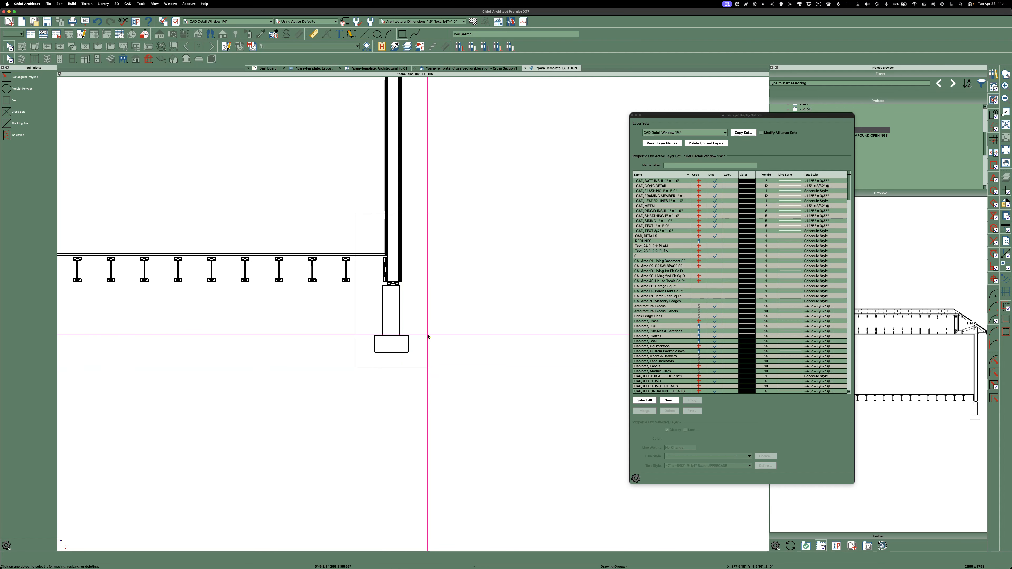
Step: Give the rectangle around the right footing a dashed line style and put it on layer CAD, DETAILS 1/2"
double_click(428, 335)
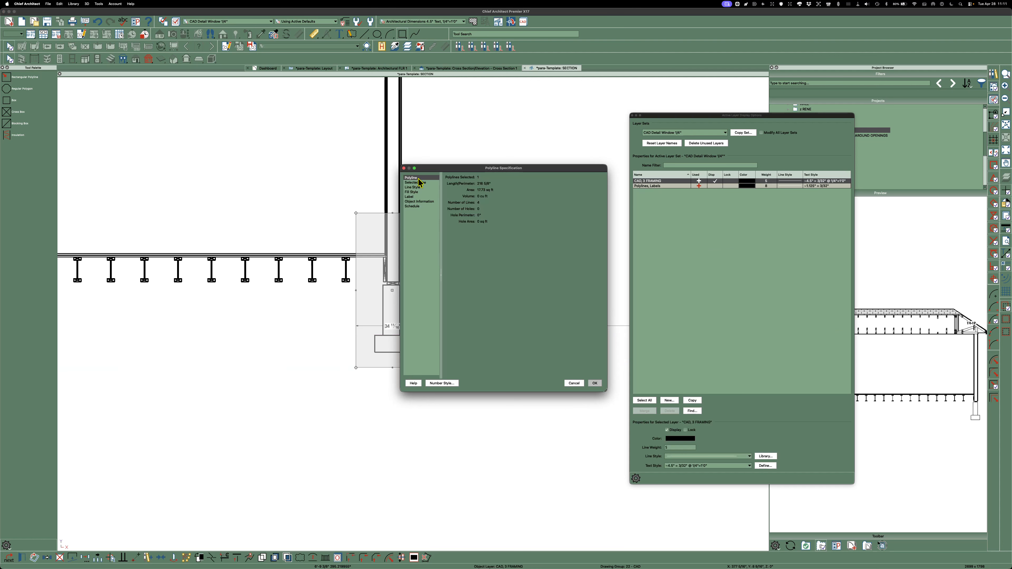
click(414, 187)
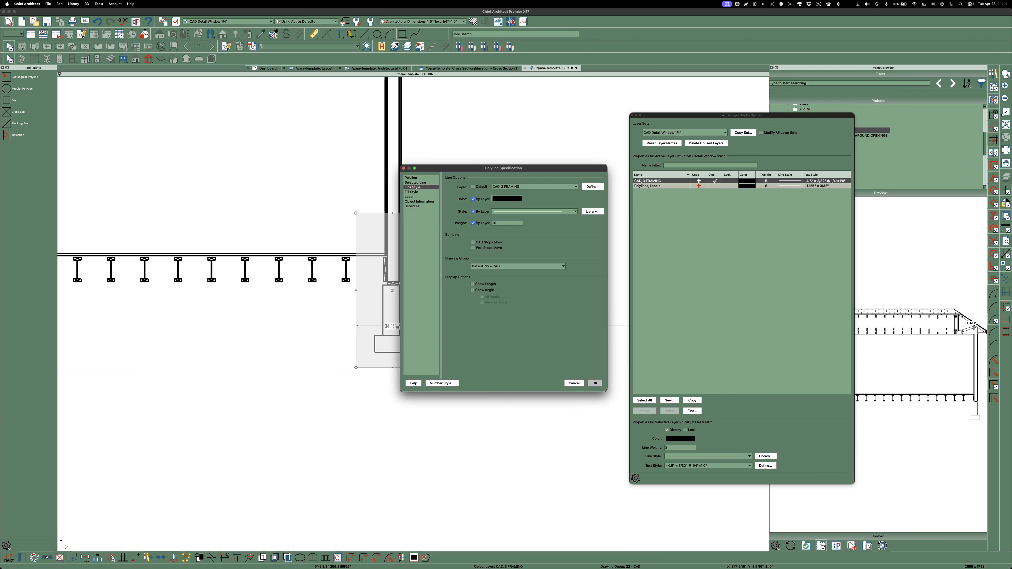
click(510, 211)
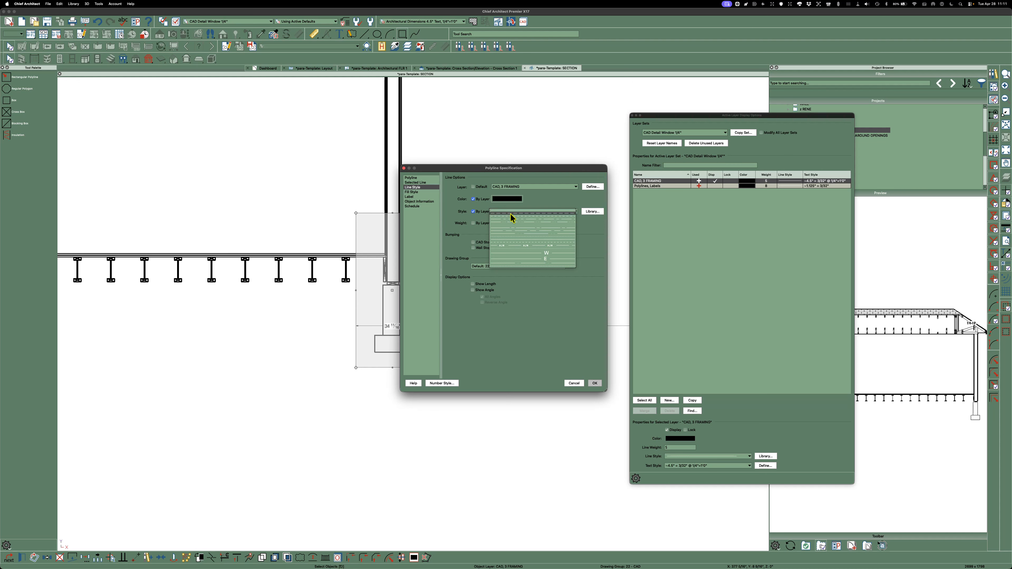
click(510, 237)
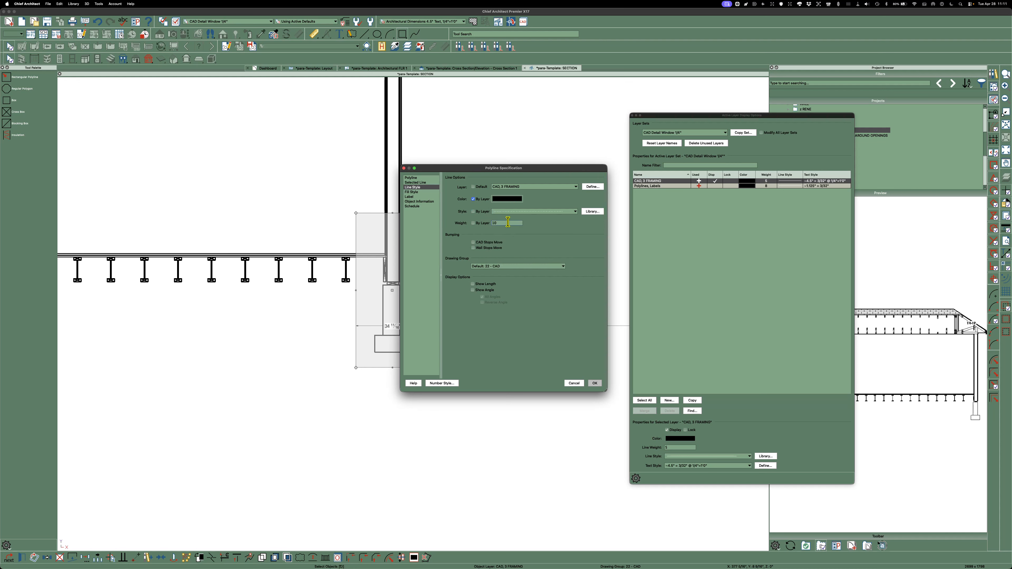
click(514, 189)
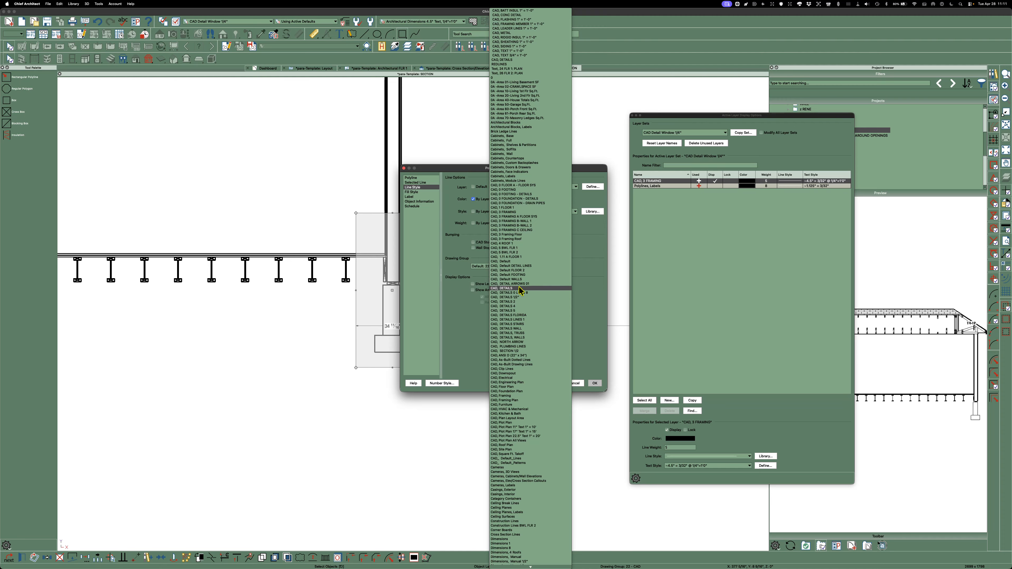
click(508, 298)
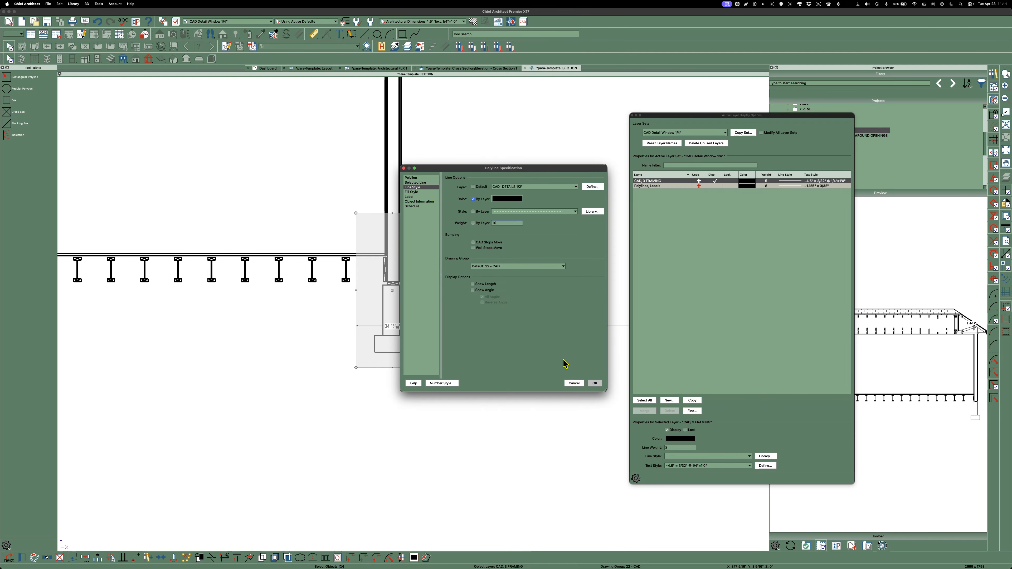
click(594, 383)
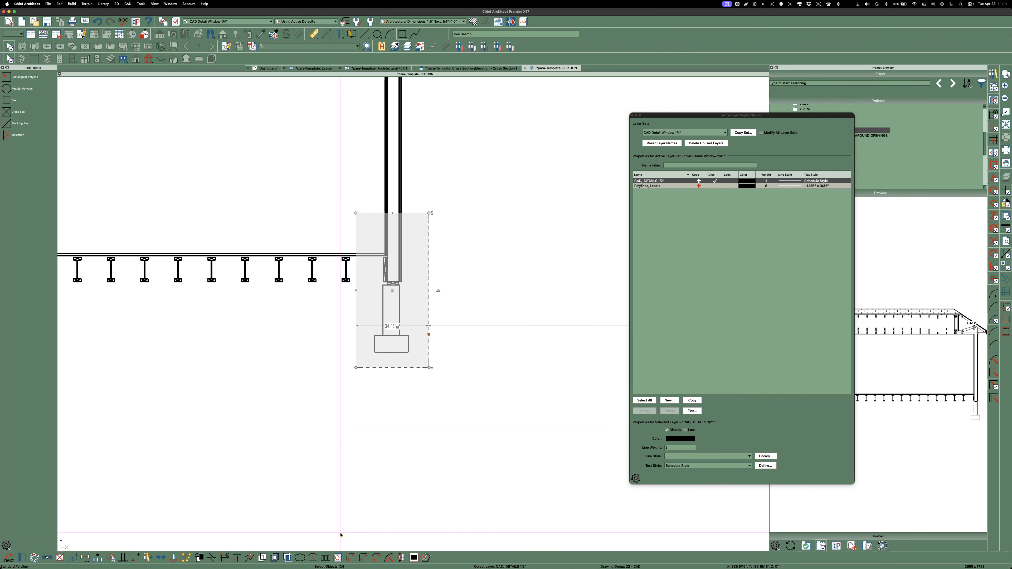
Step: Round all corners of the dashed rectangle with a fillet radius of 3 inches
scroll(387, 346, down, 2)
scroll(388, 343, up, 4)
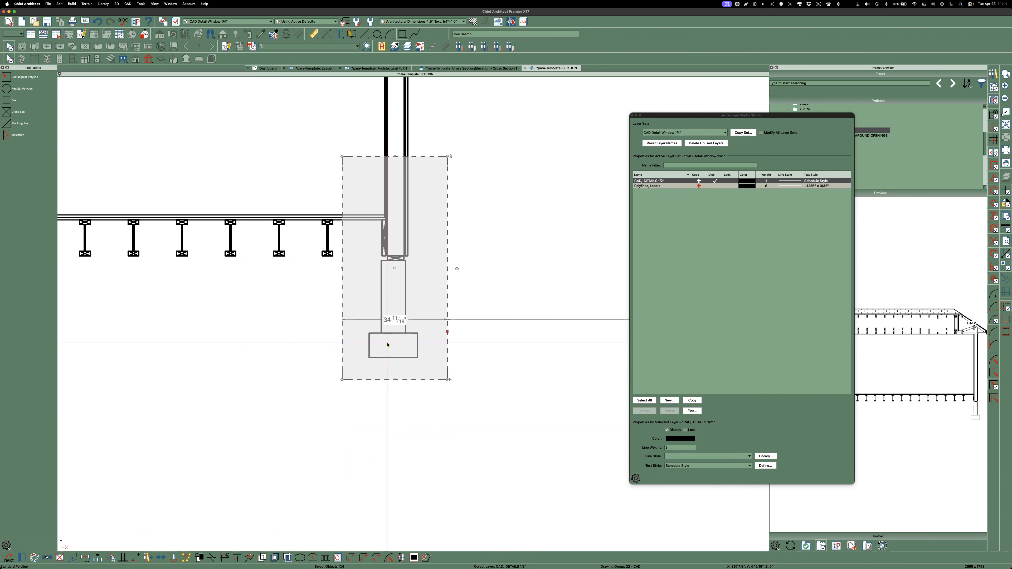
click(363, 559)
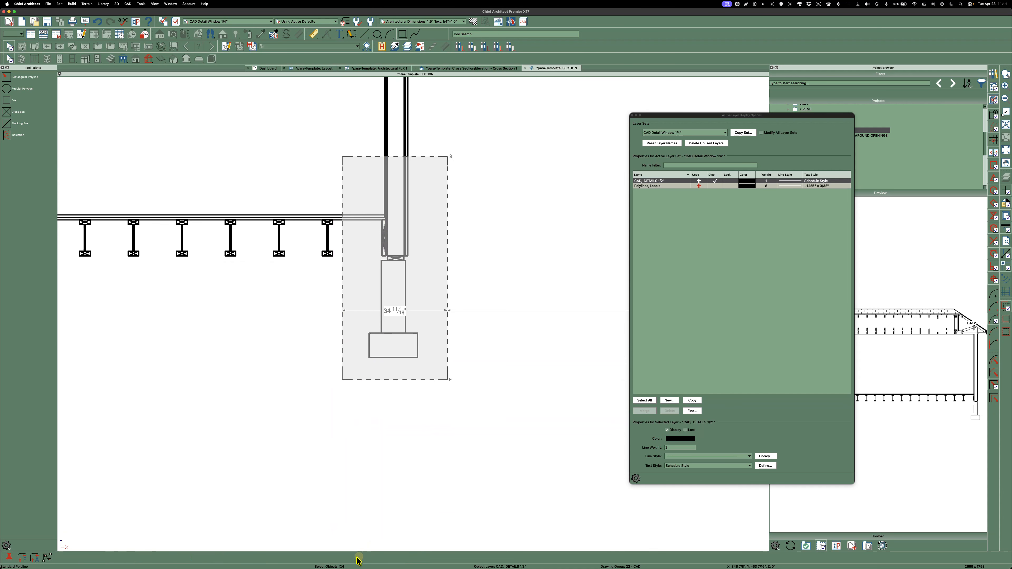
click(20, 560)
text(3)
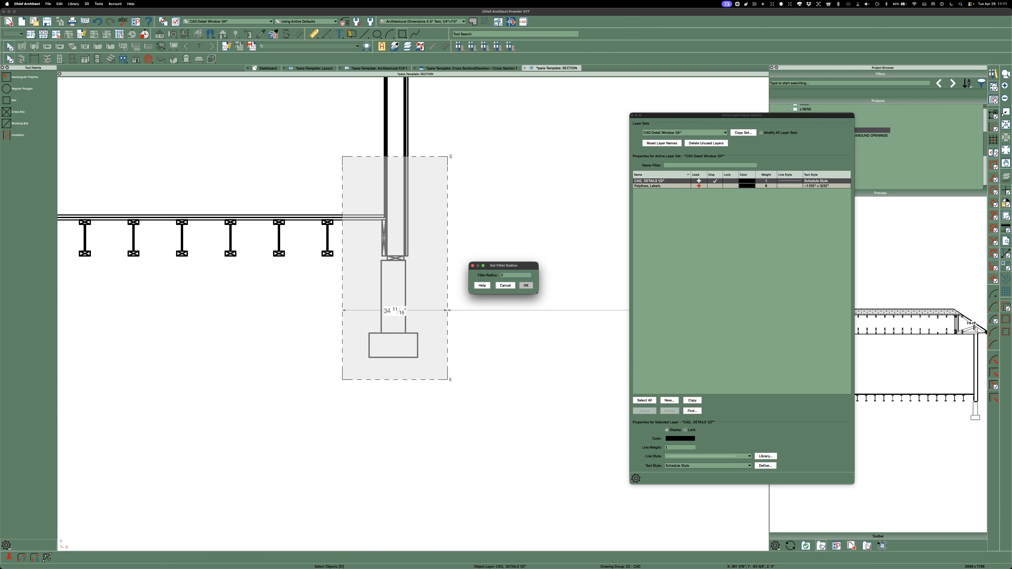
click(527, 286)
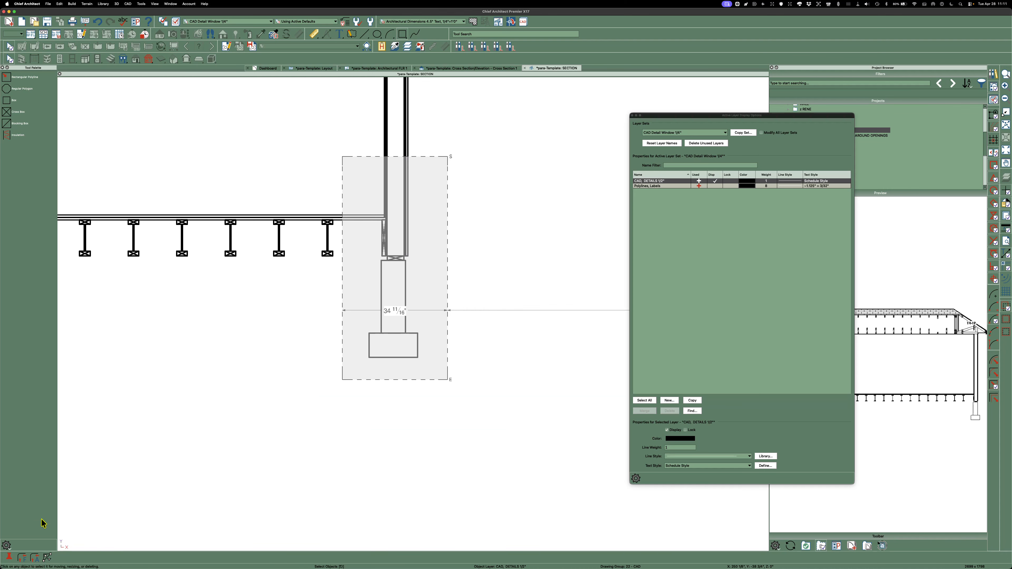
click(34, 558)
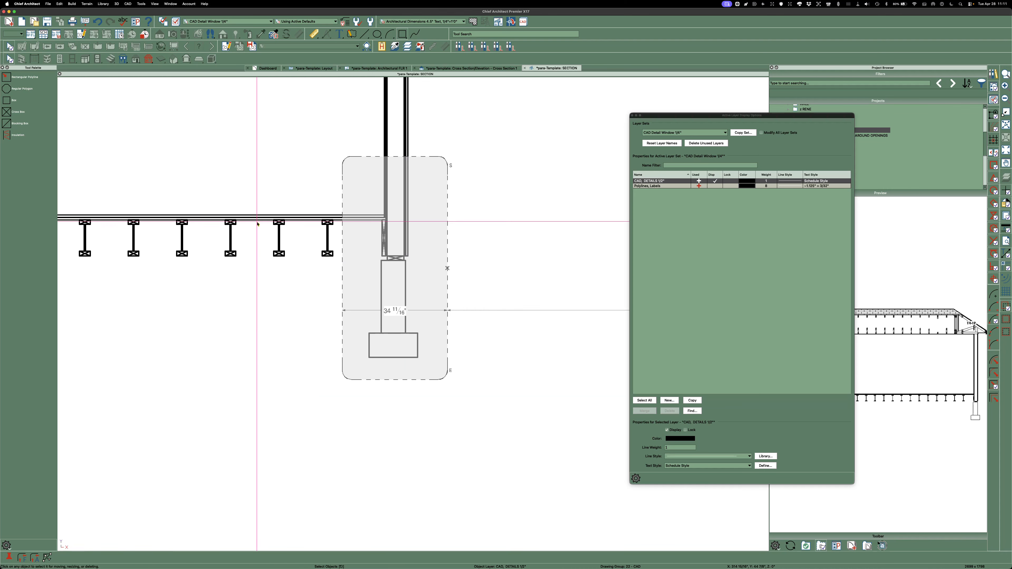
click(502, 176)
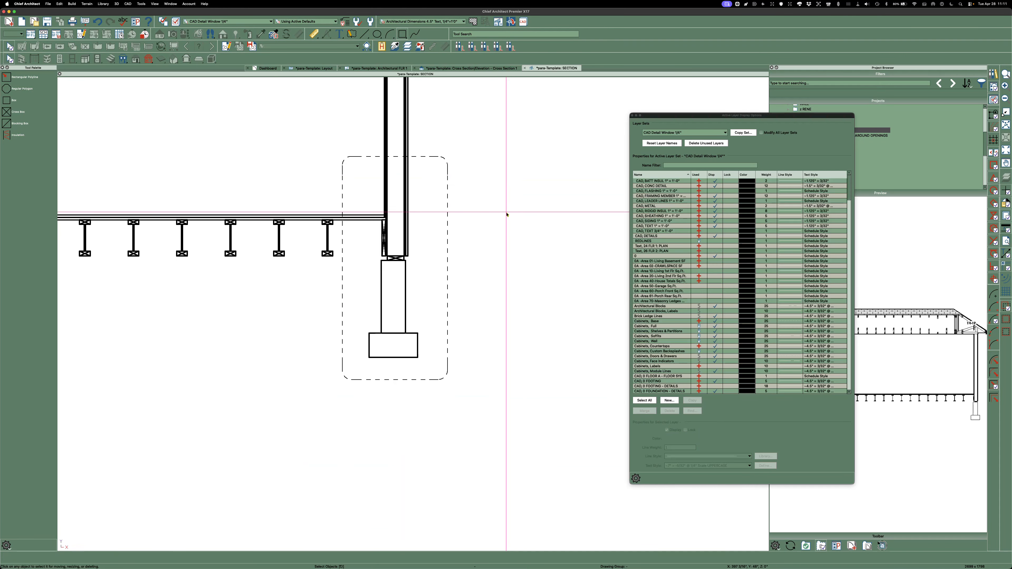
Step: Place a new circular callout beside the upper part of the dashed rectangle and review its main text style settings
scroll(314, 280, down, 2)
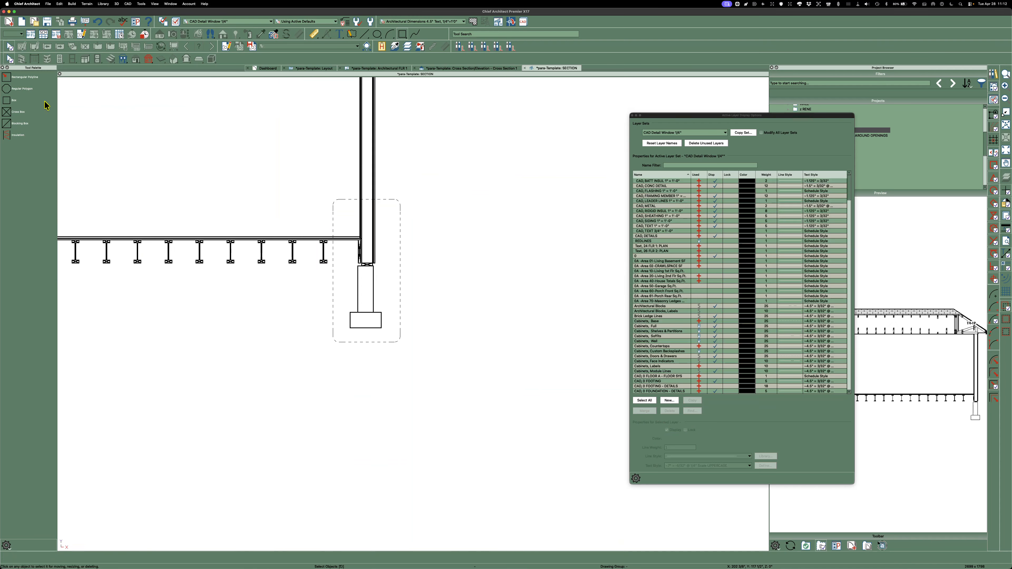
click(339, 34)
click(11, 123)
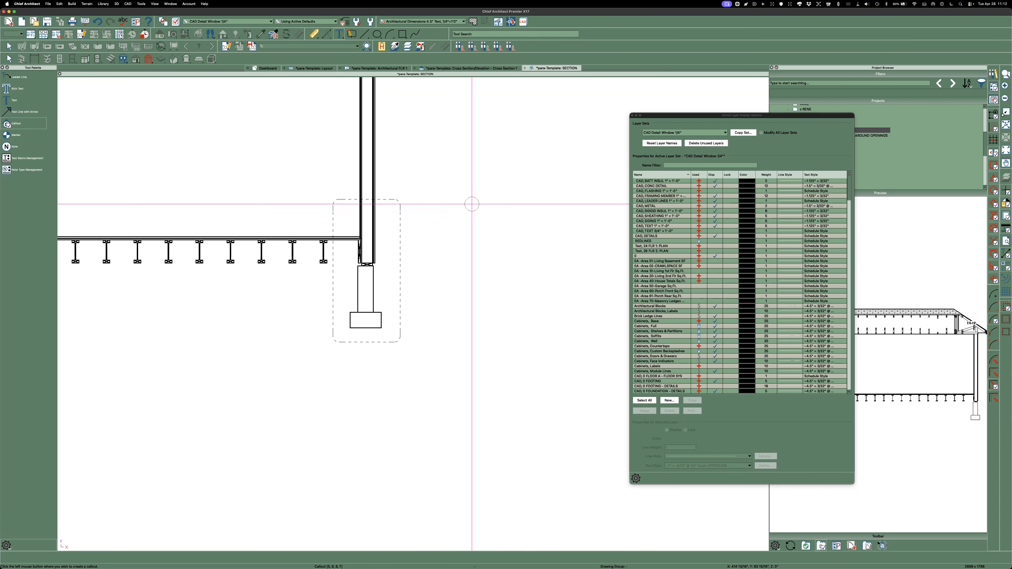
click(478, 197)
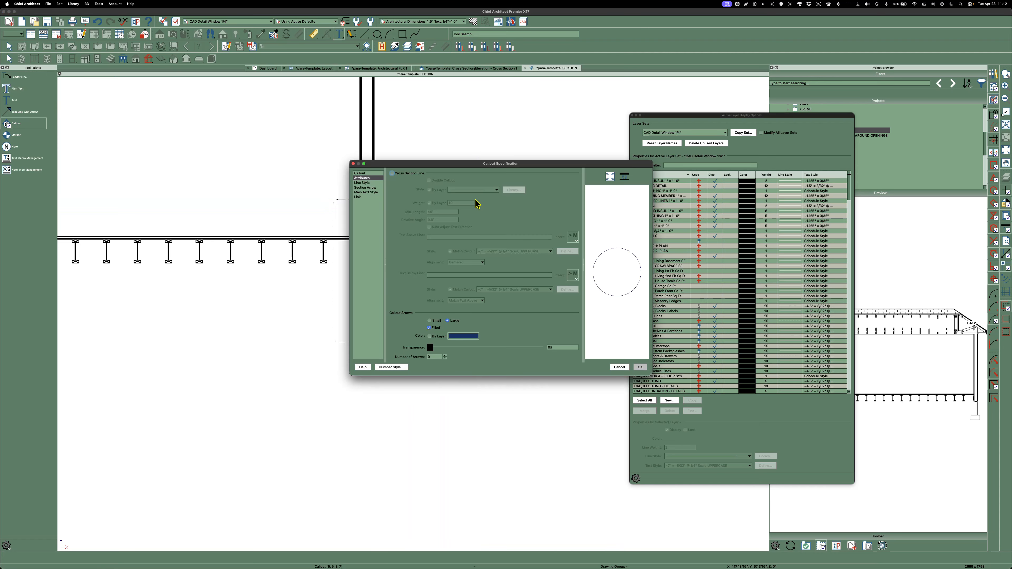
click(366, 193)
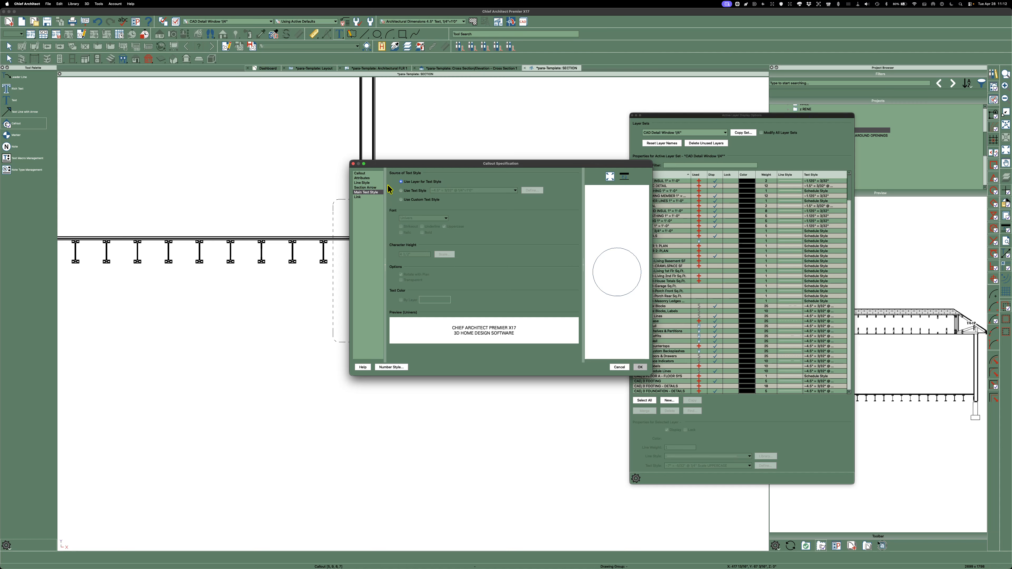
click(360, 173)
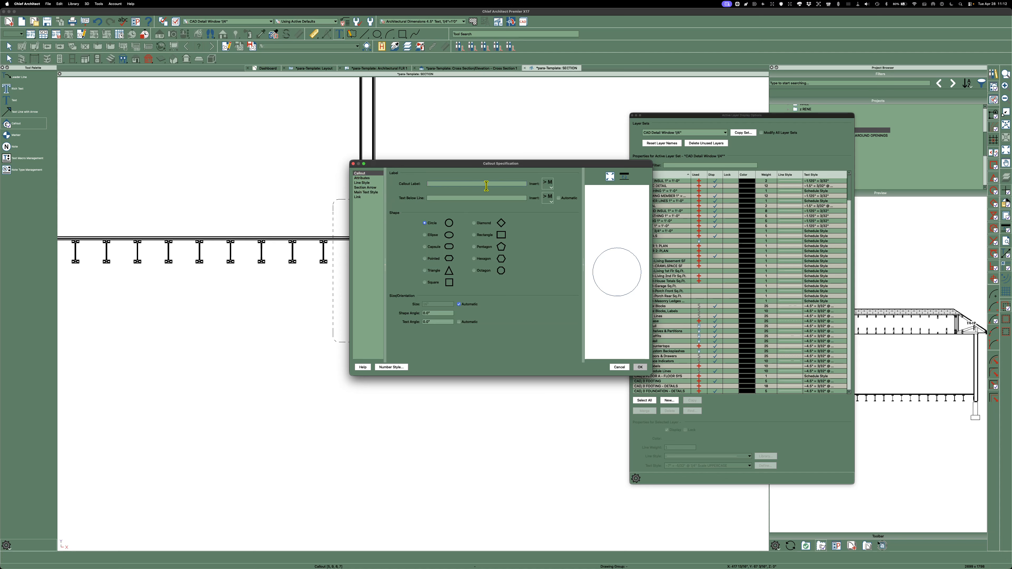
Step: Label the callout 2 and set the text below its line to A19
click(558, 198)
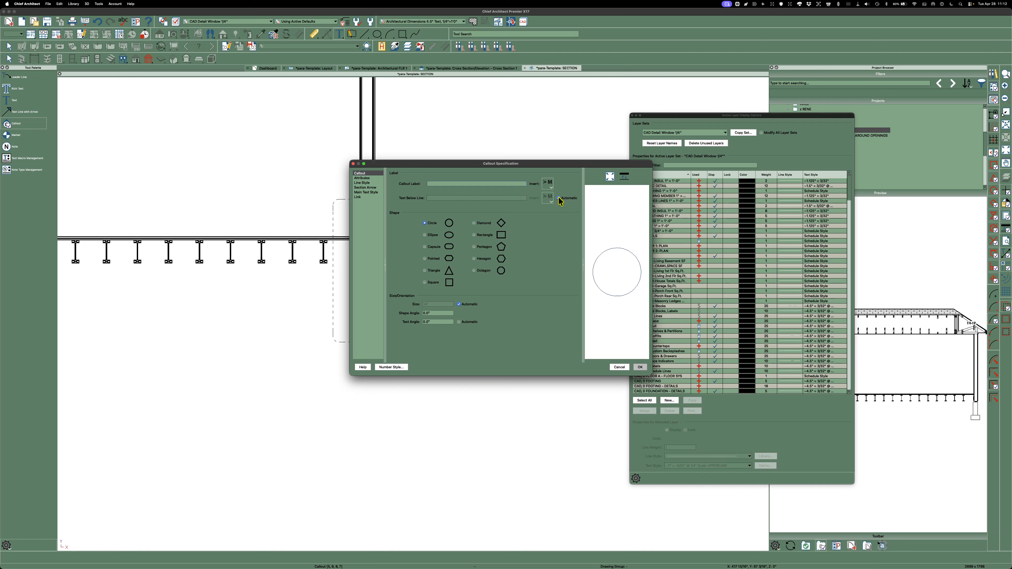
click(558, 198)
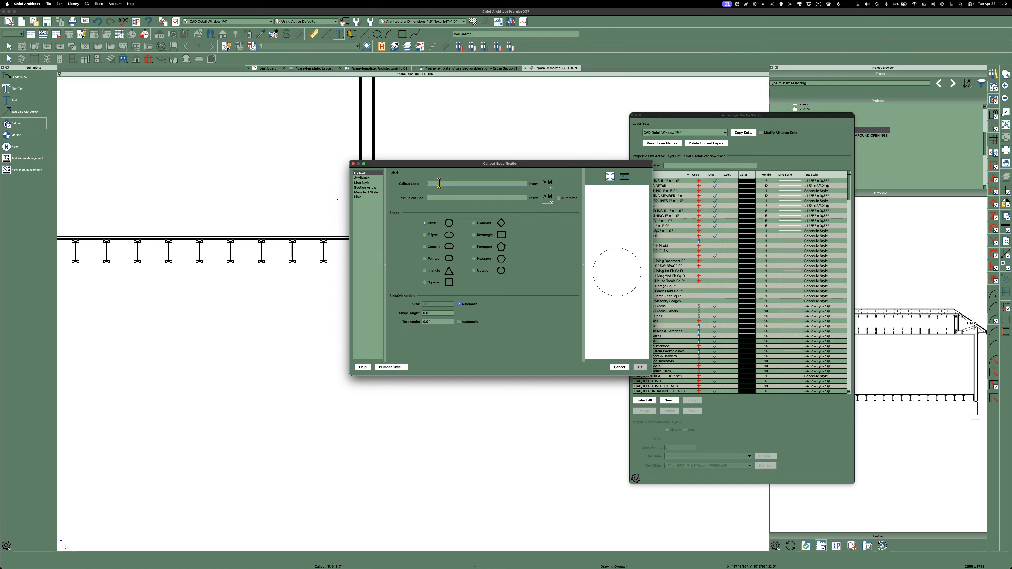
text(2)
click(443, 198)
text(30)
click(426, 198)
text(A)
key(Delete)
key(Delete)
text(19)
Step: Add a cross section line to the callout and change its line colour to black (Licorice)
click(362, 179)
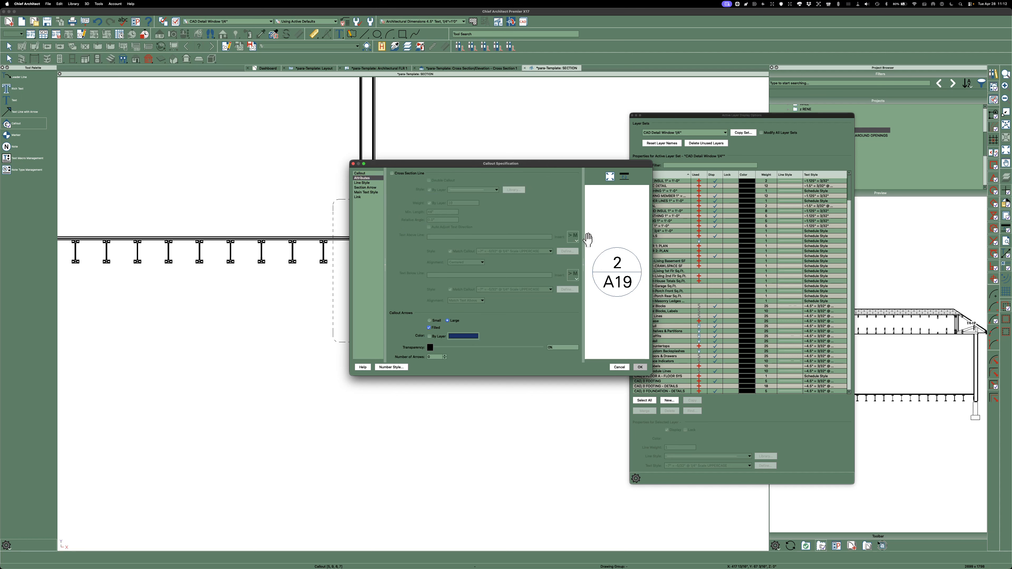
click(392, 174)
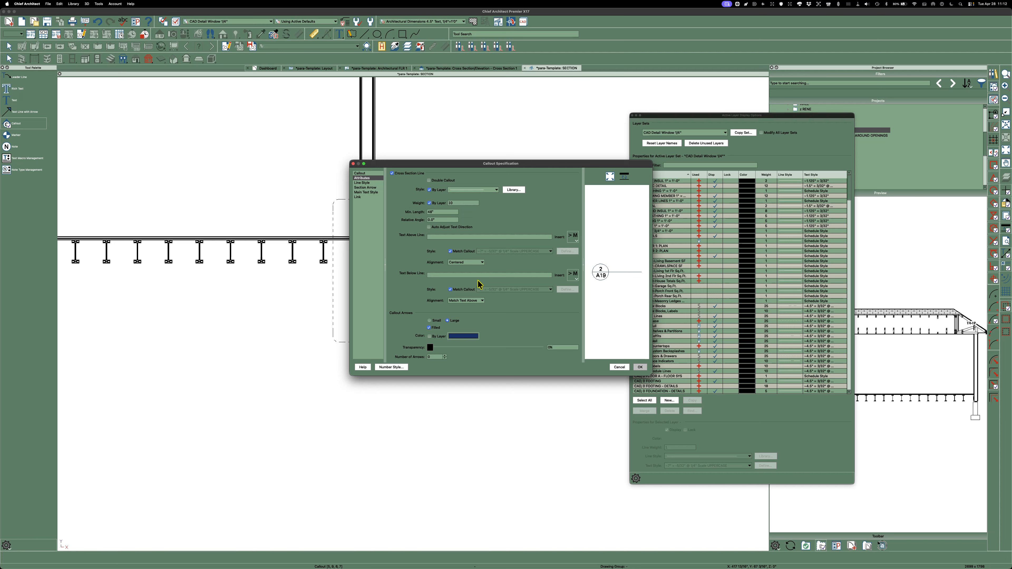
click(362, 182)
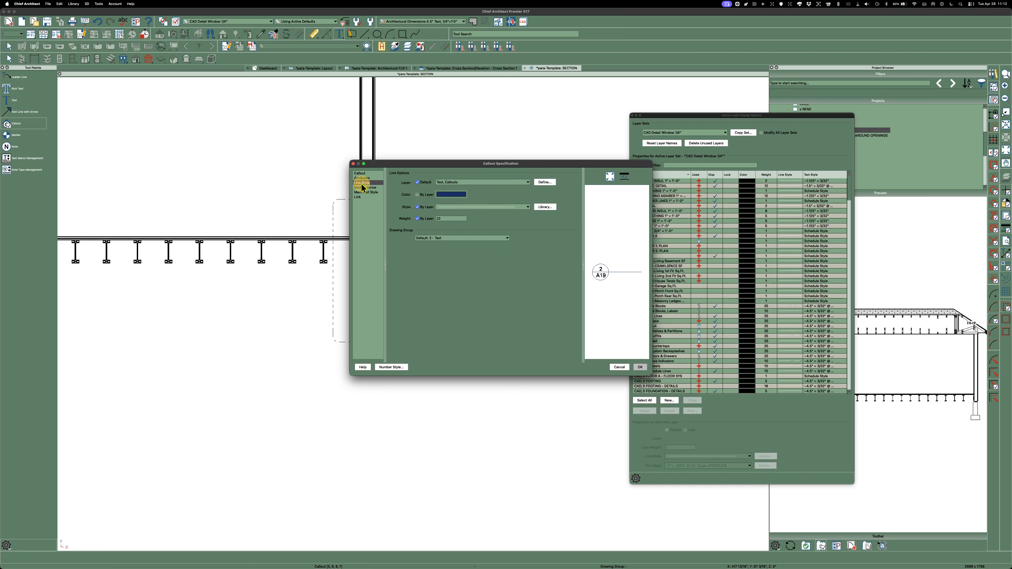
click(457, 196)
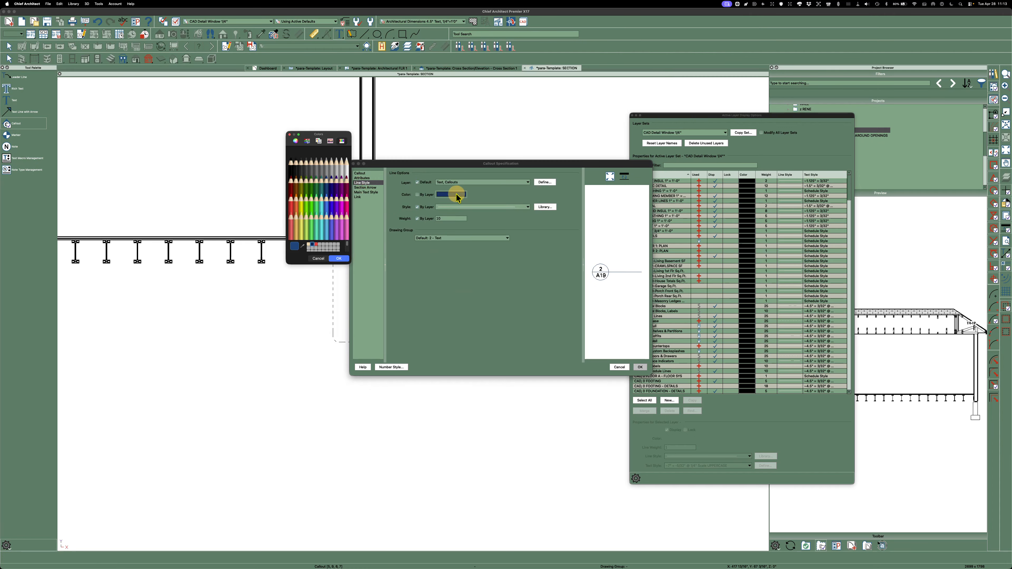
click(291, 168)
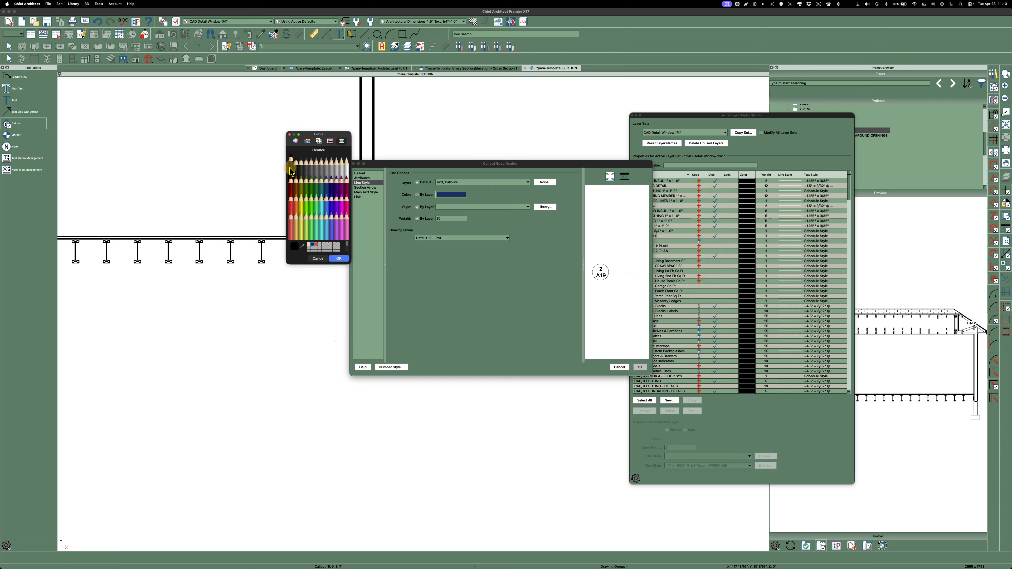
click(342, 259)
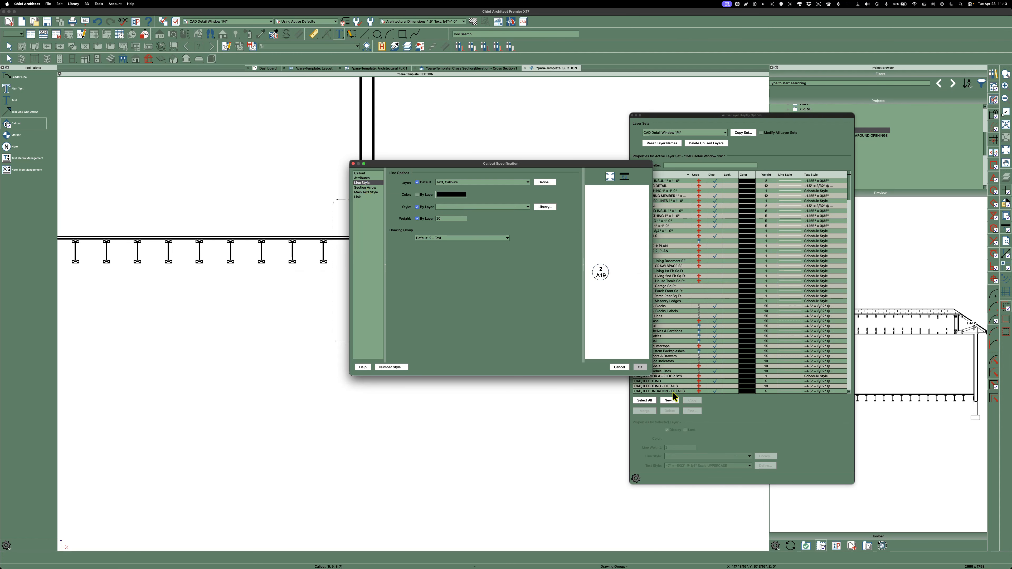
click(640, 368)
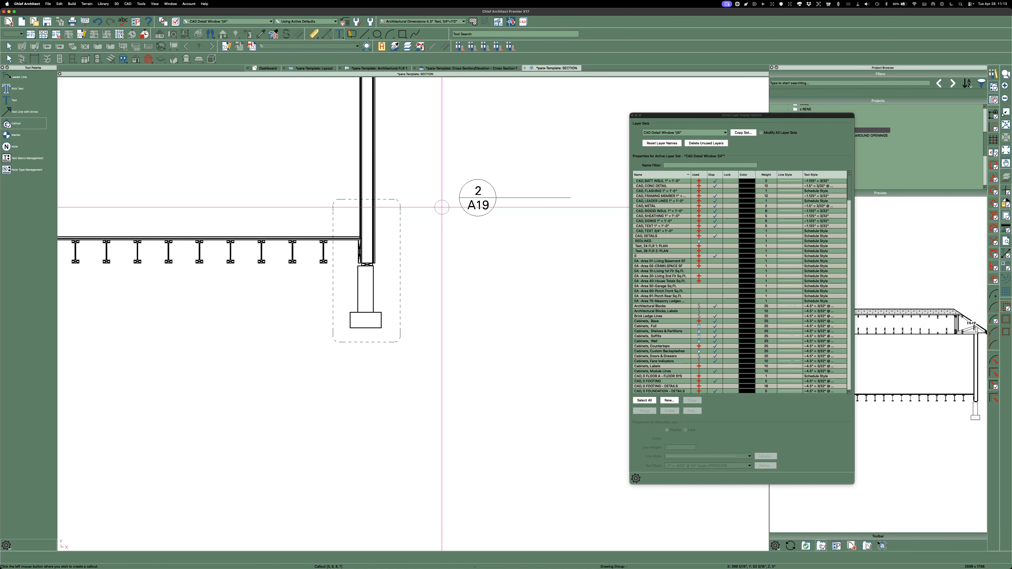
Step: Move the free end of the 2/A19 callout's line onto the near edge of the dashed footing rectangle
click(529, 198)
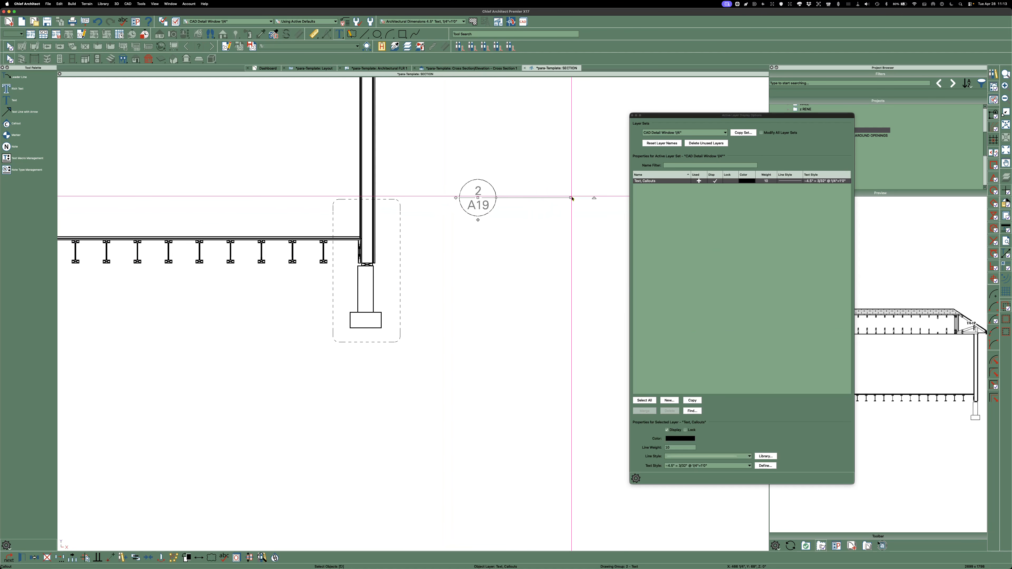
drag(570, 196, 400, 218)
click(457, 115)
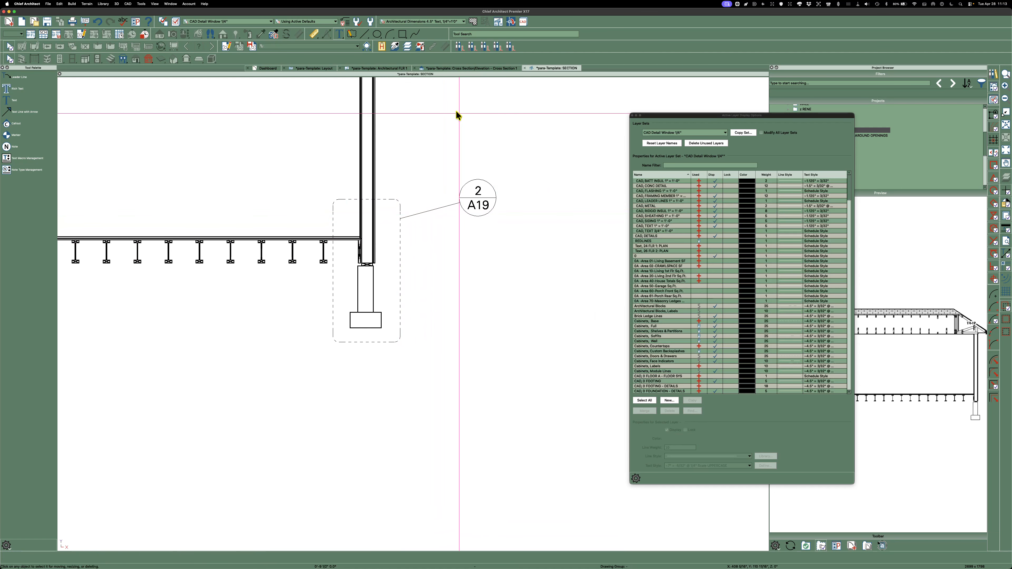
scroll(429, 152, down, 6)
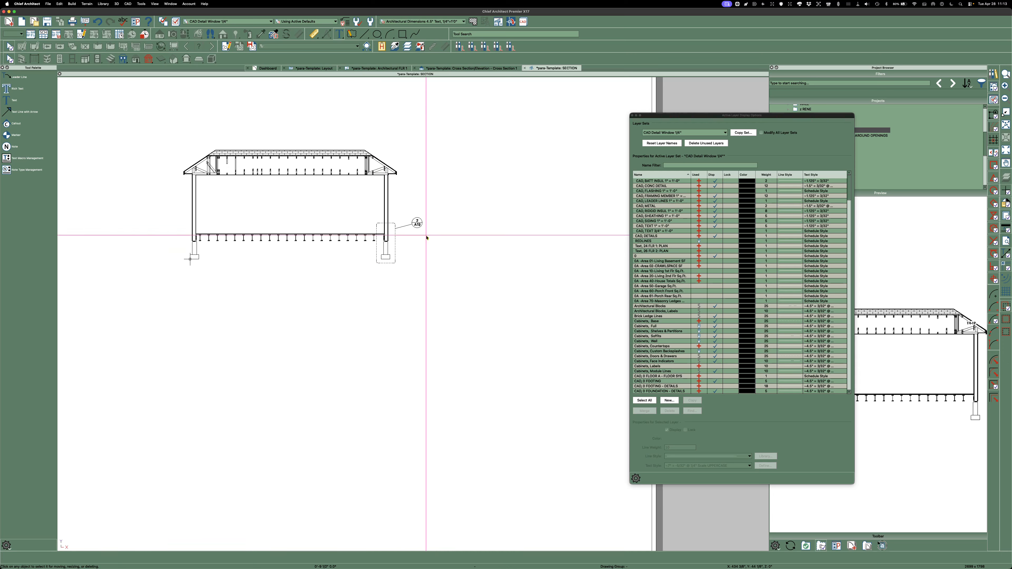
scroll(426, 238, up, 2)
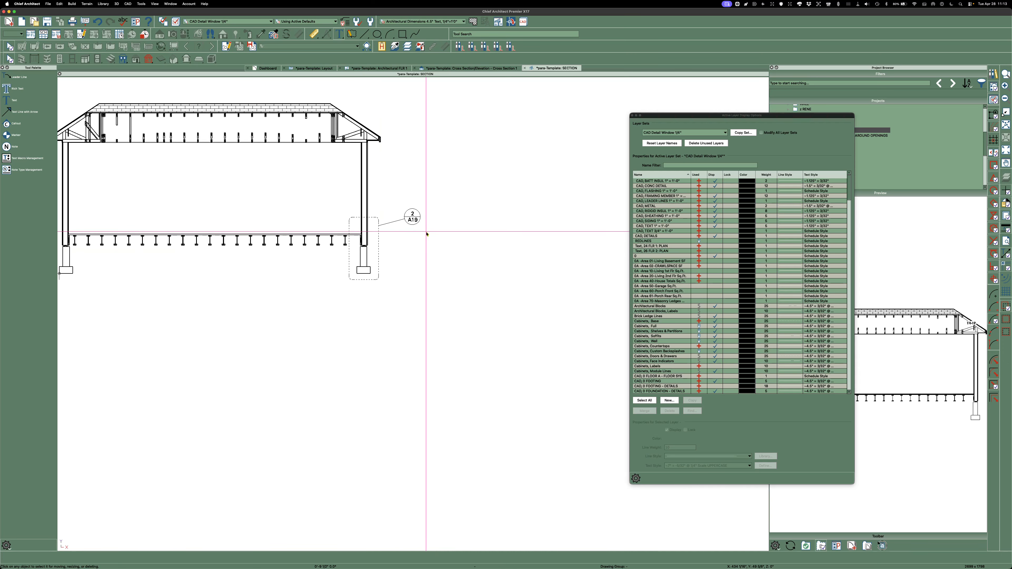
Step: Switch to the layout and examine the foundation details on sheet A19, including the crawl space detail
click(317, 68)
scroll(294, 204, down, 2)
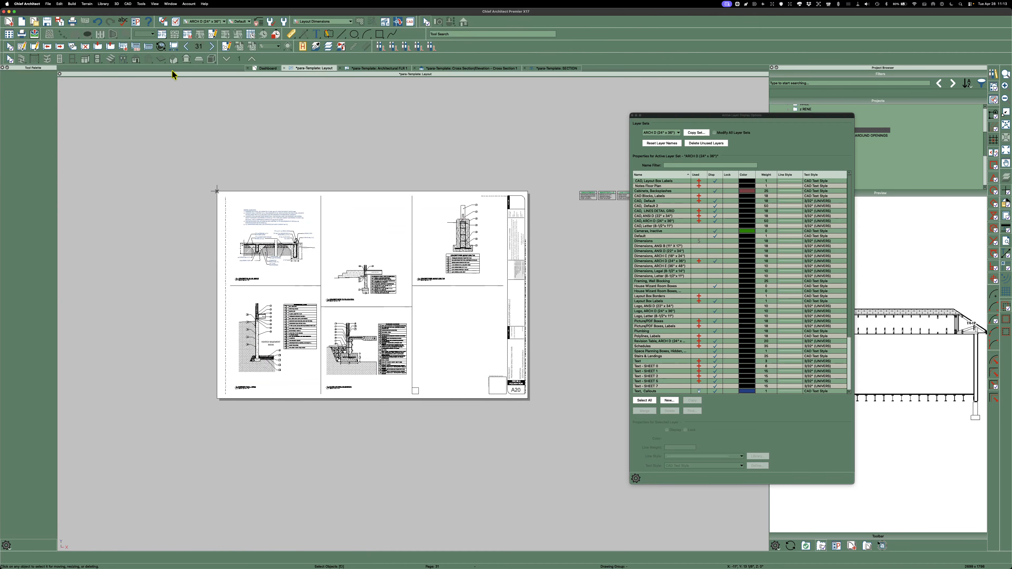
click(187, 47)
scroll(287, 275, up, 2)
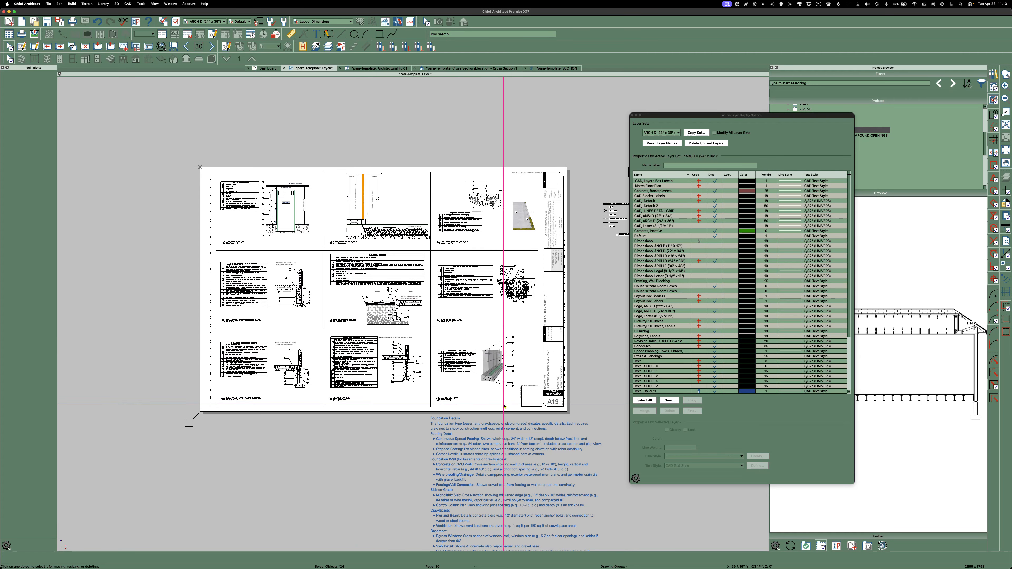
scroll(504, 406, up, 4)
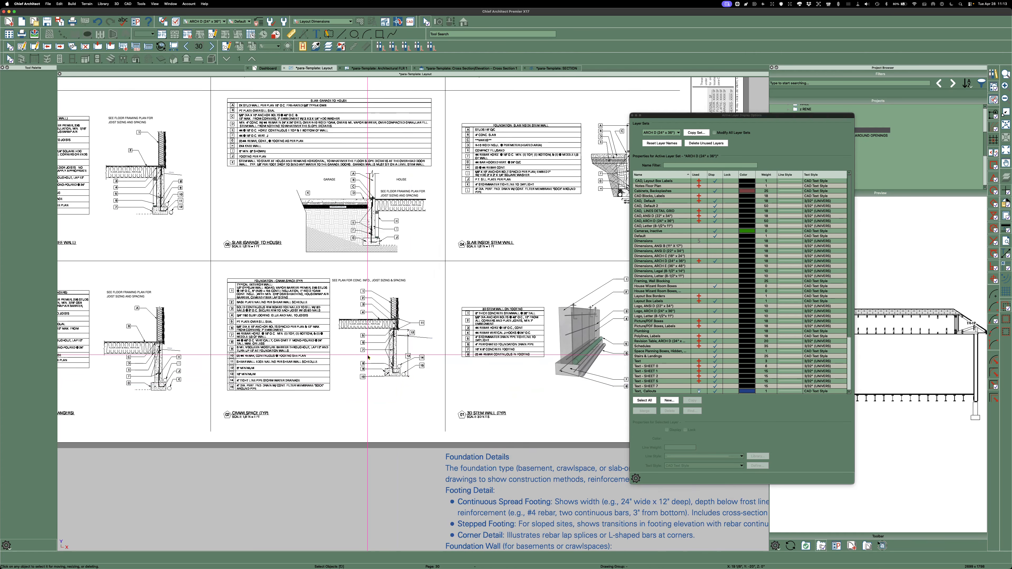
scroll(368, 357, down, 2)
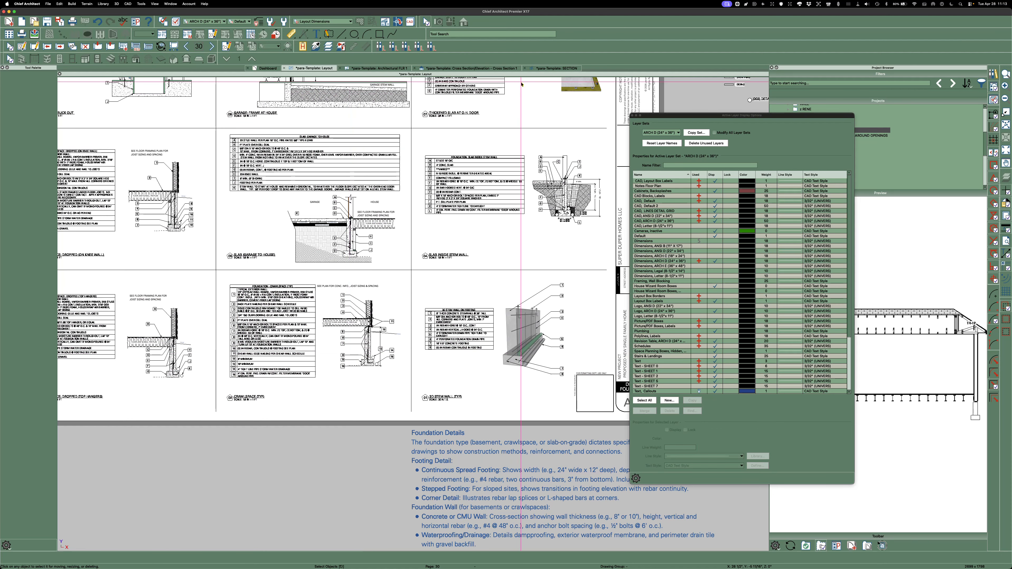
Step: Compare the 2/A19 callout in the SECTION detail with the foundation details and sheet number on layout sheet A19
click(550, 67)
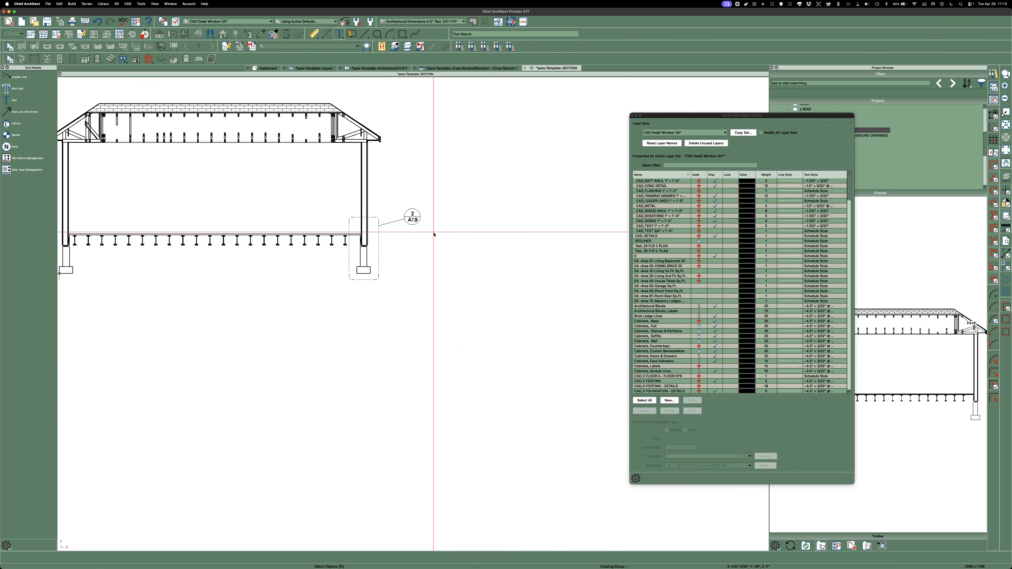
scroll(334, 245, up, 2)
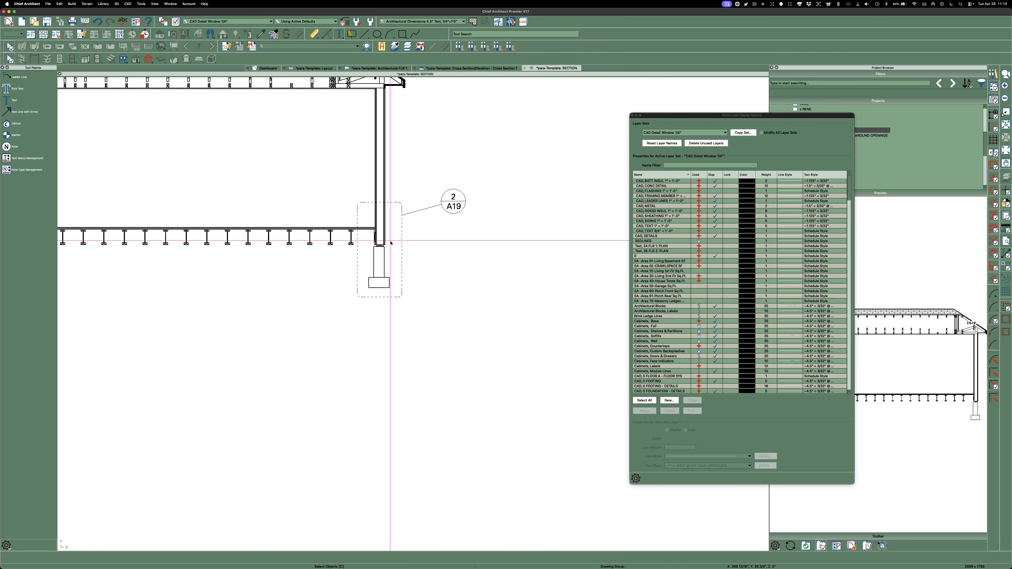
scroll(389, 239, down, 3)
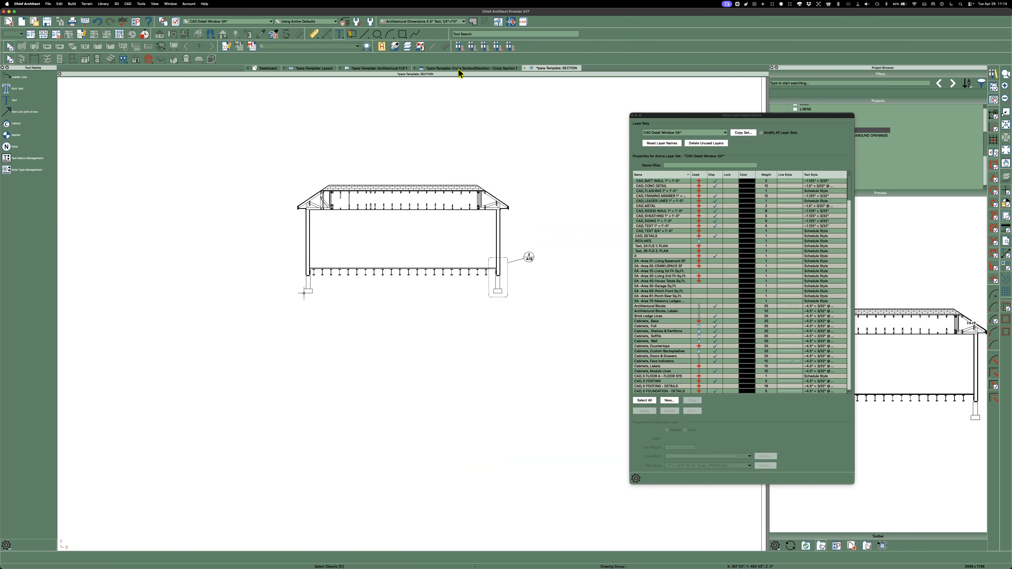
click(315, 68)
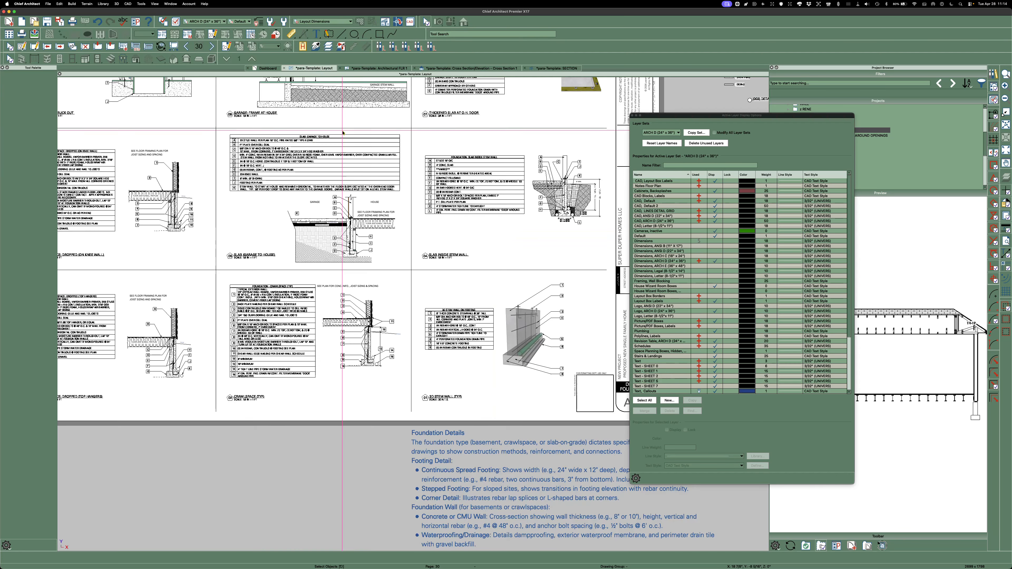
scroll(277, 285, down, 5)
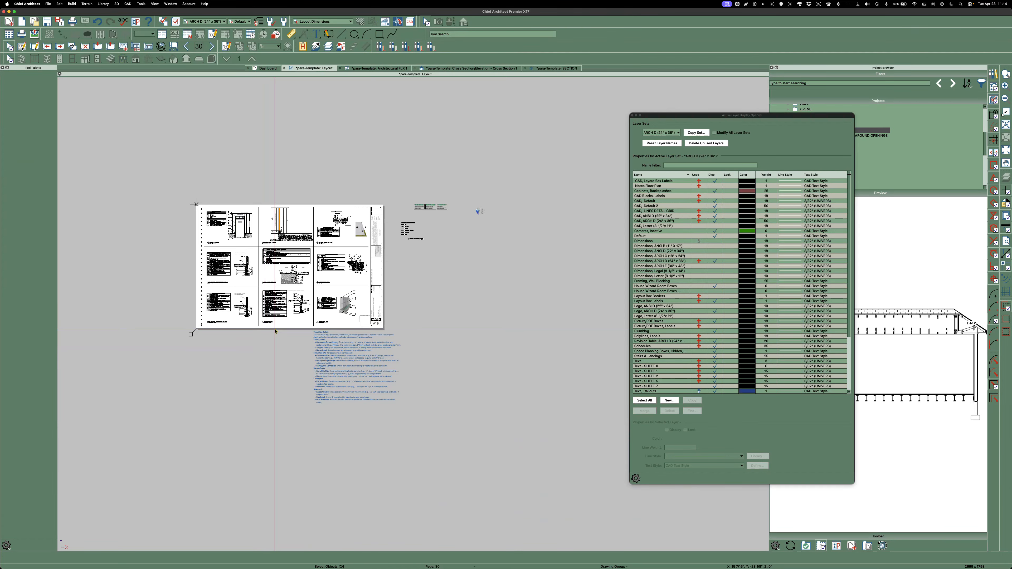
scroll(323, 223, up, 5)
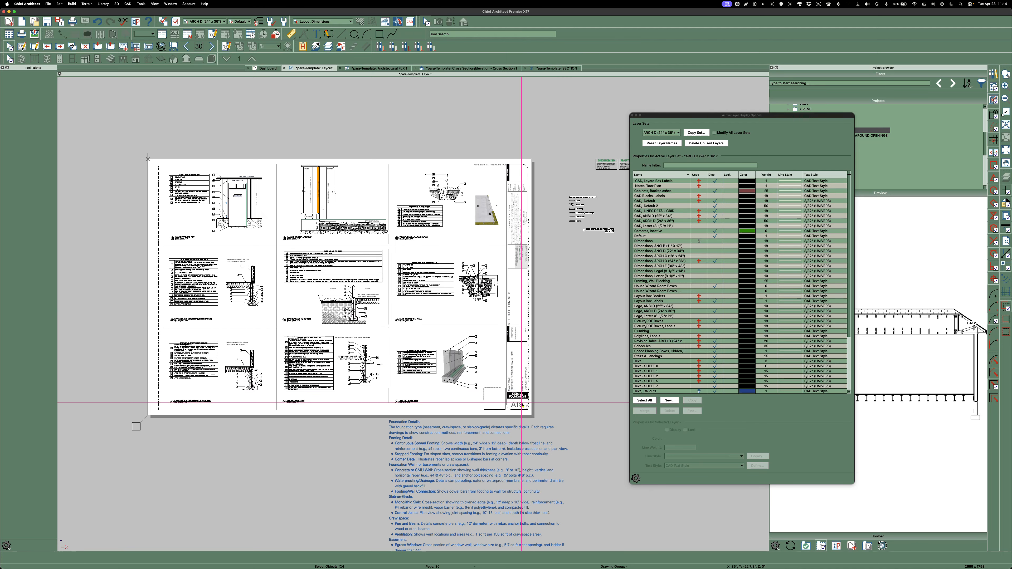
scroll(480, 404, up, 1)
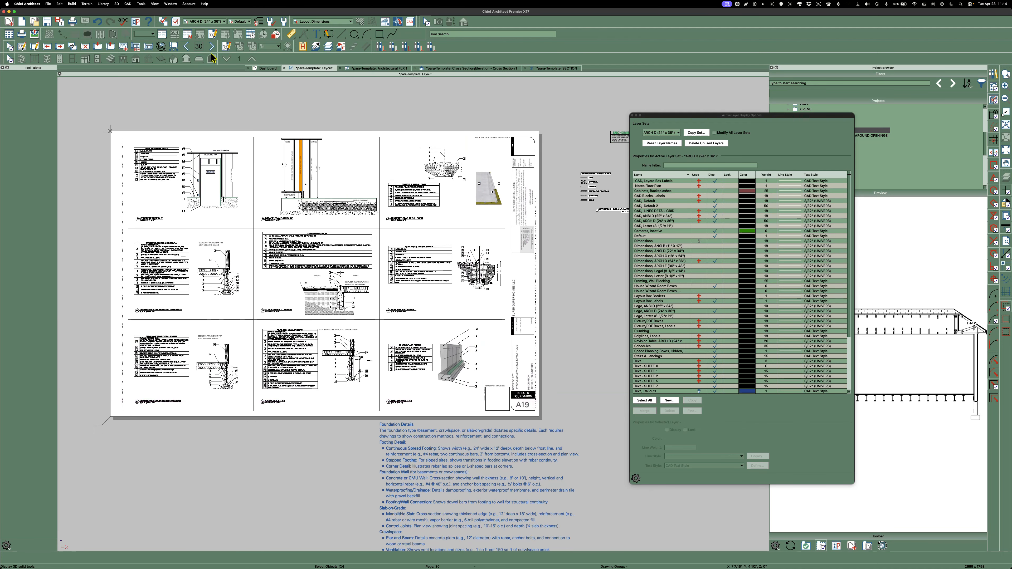
Step: Page forward through the layout's detail sheets from A19 to the energy code sheet EV1
click(212, 46)
click(214, 48)
click(213, 47)
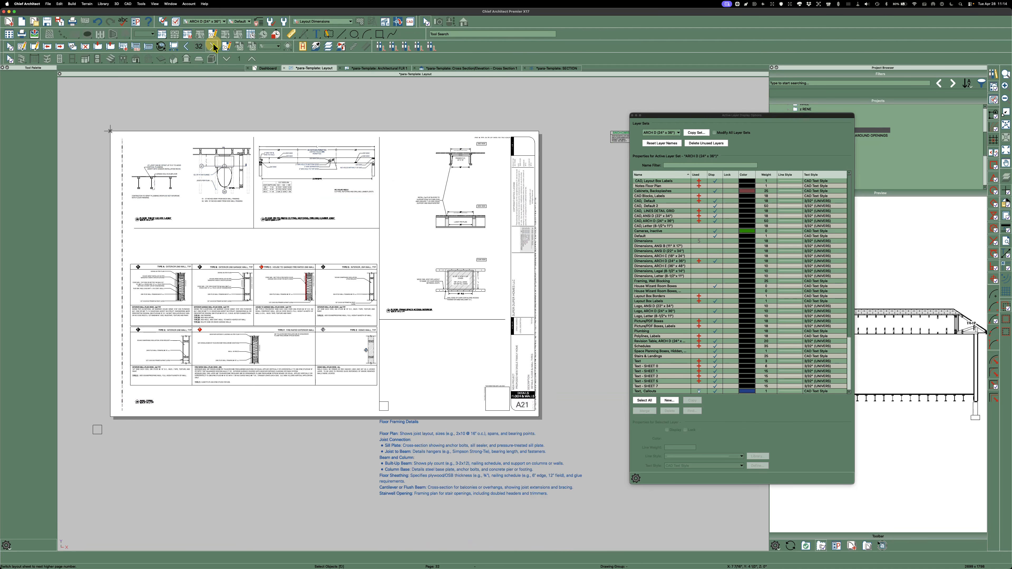
click(214, 47)
click(214, 47)
click(214, 48)
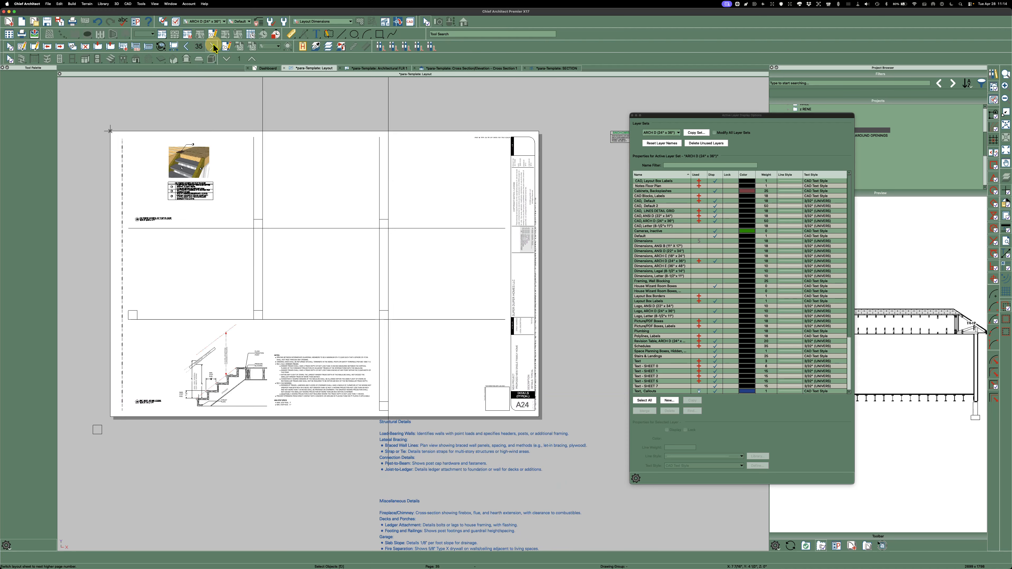
click(213, 47)
click(213, 47)
click(213, 48)
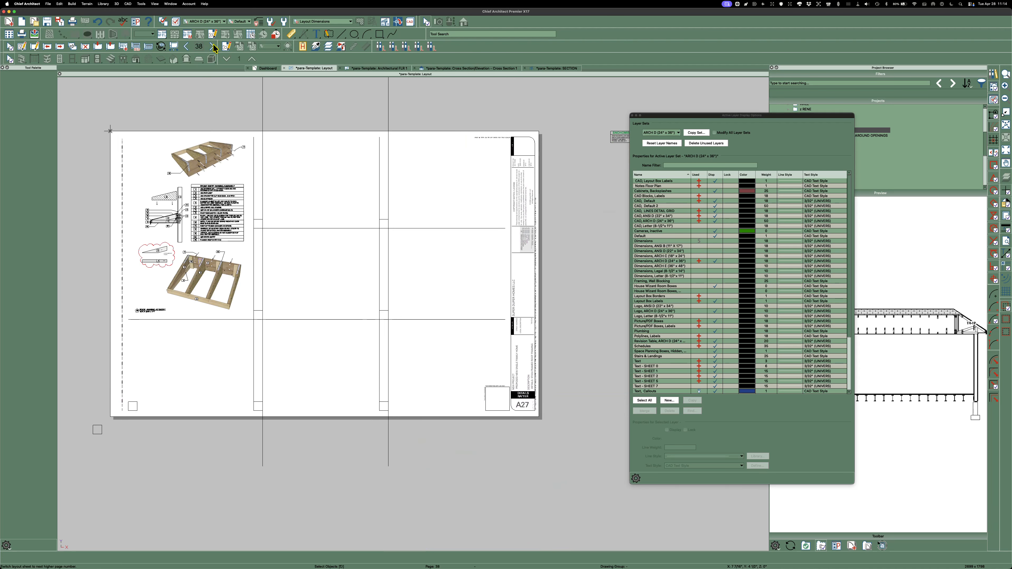
click(213, 47)
click(214, 47)
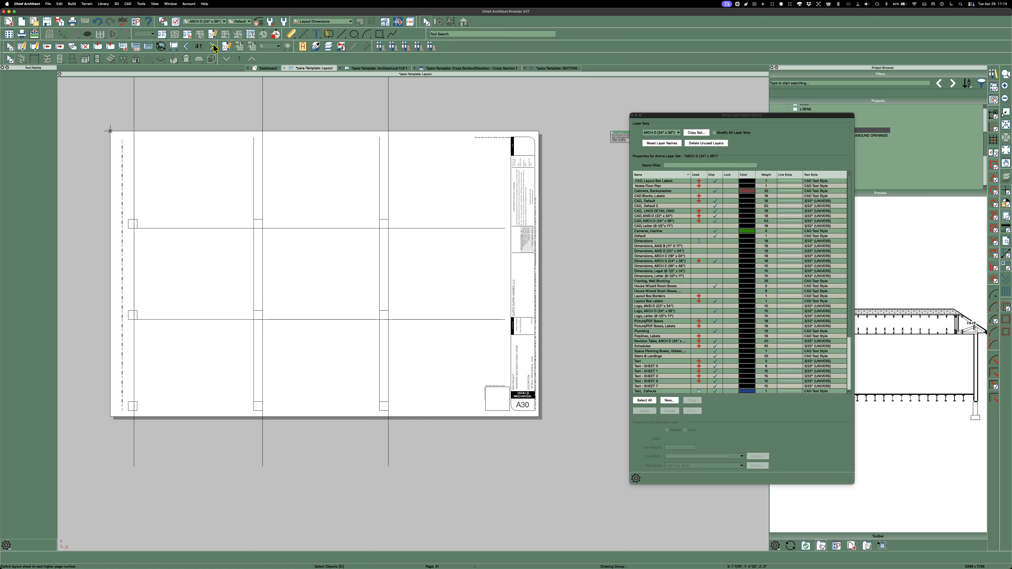
click(214, 47)
click(213, 47)
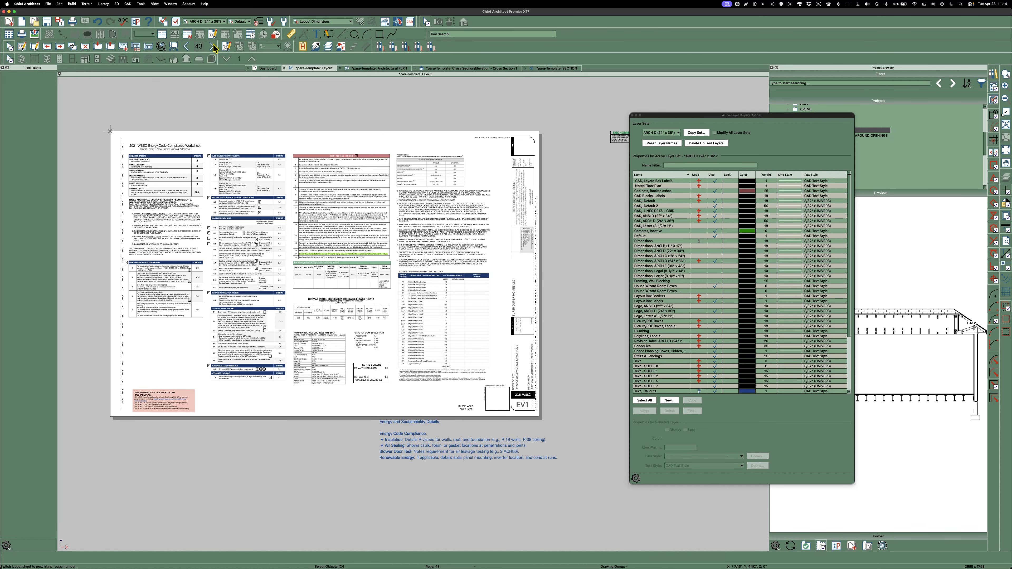
Step: Go to the SECTION-AA sheet A17 on layout page 28
click(198, 47)
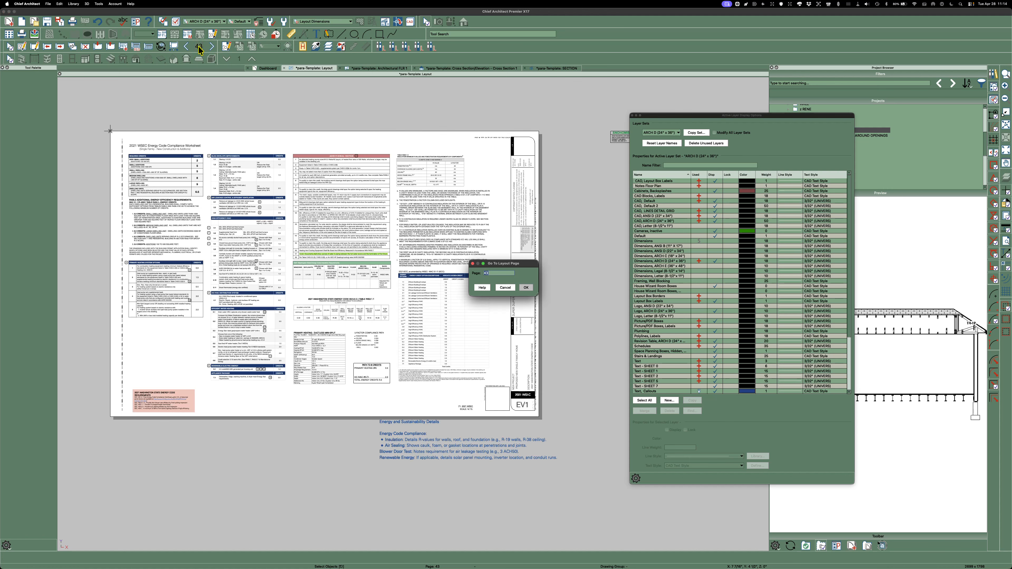
text(29)
key(Return)
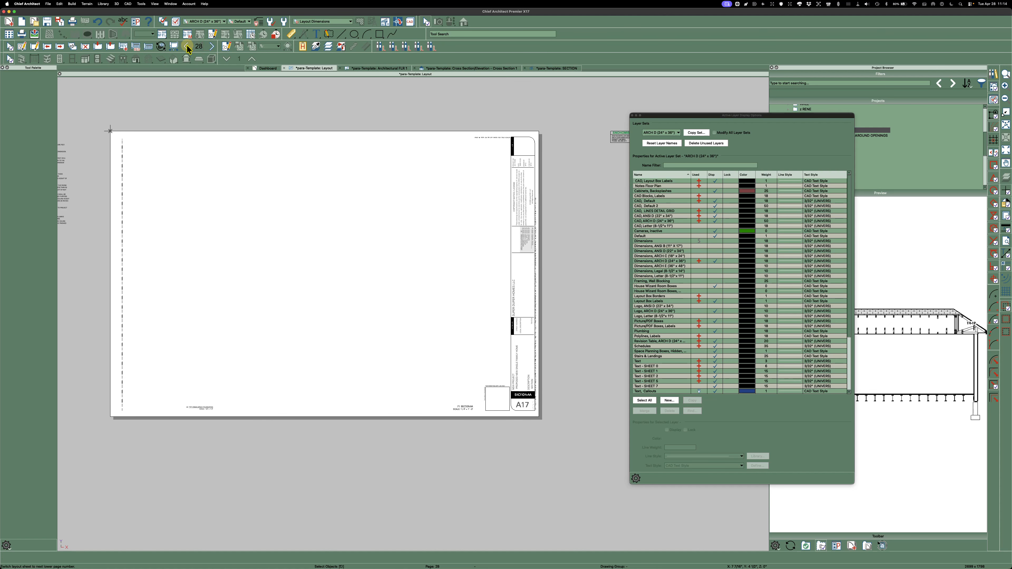
click(186, 46)
Step: Send the entire SECTION CAD detail to layout page 28, sheet A17
click(534, 67)
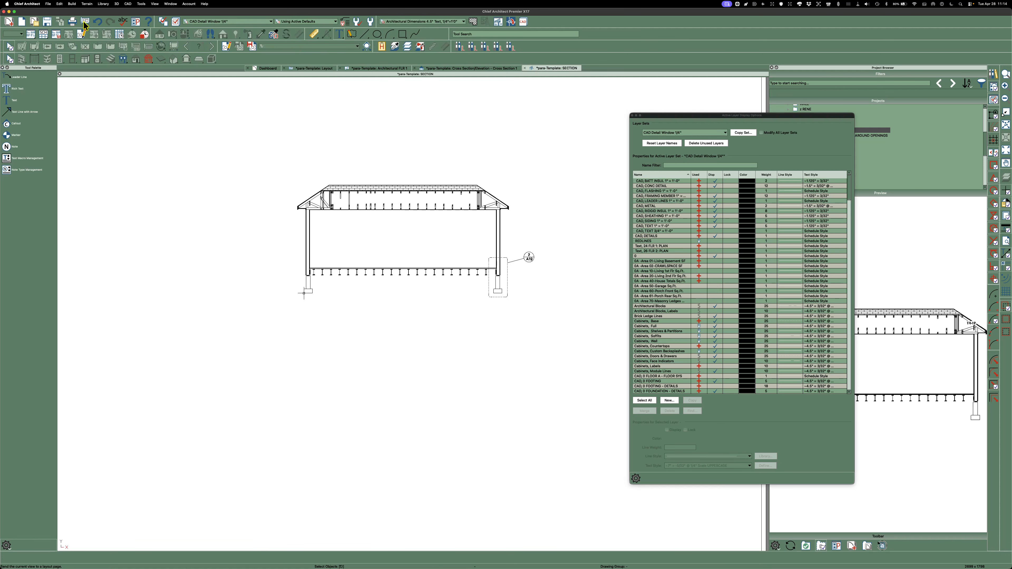
click(84, 23)
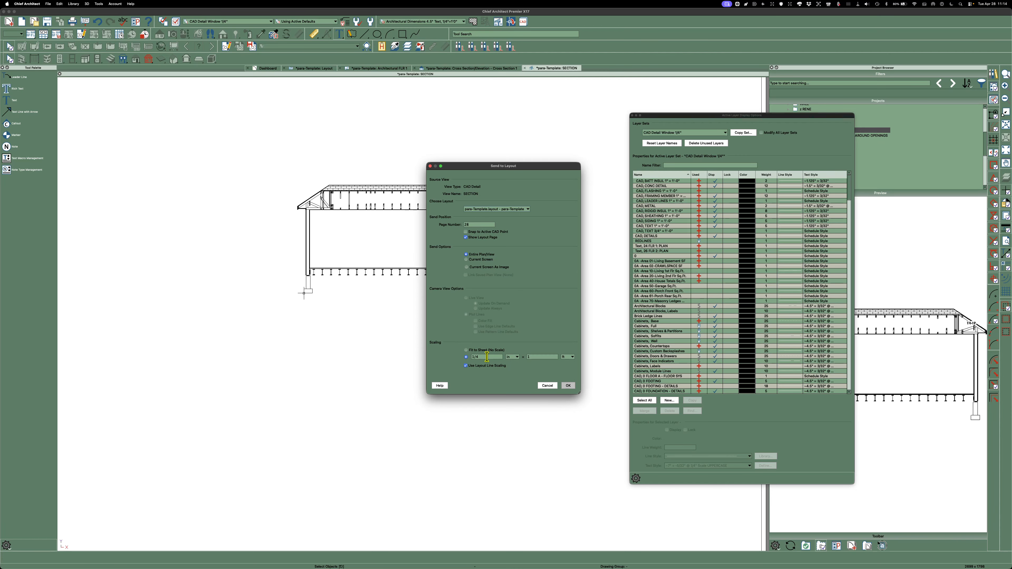
key(Return)
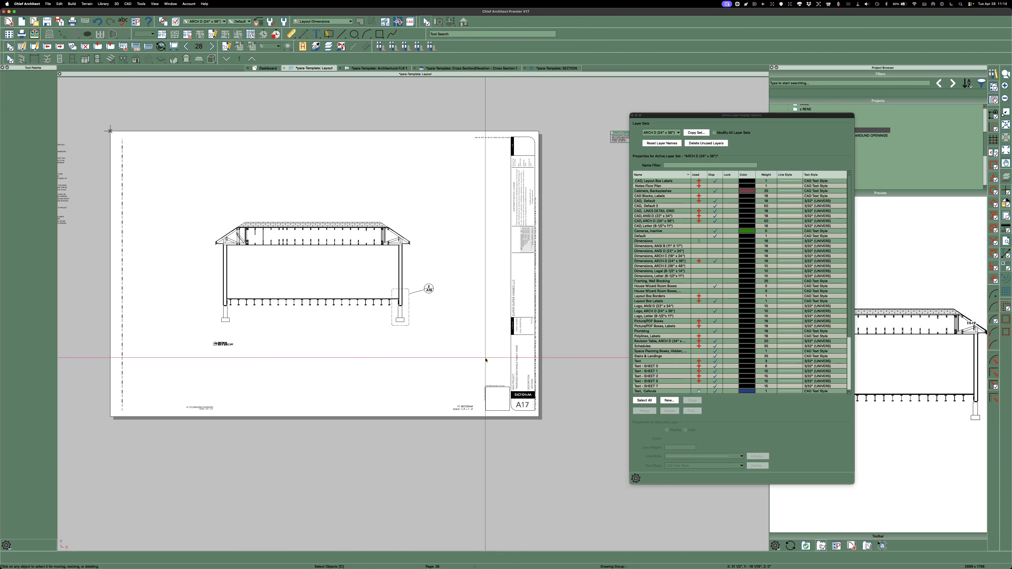
scroll(179, 330, up, 3)
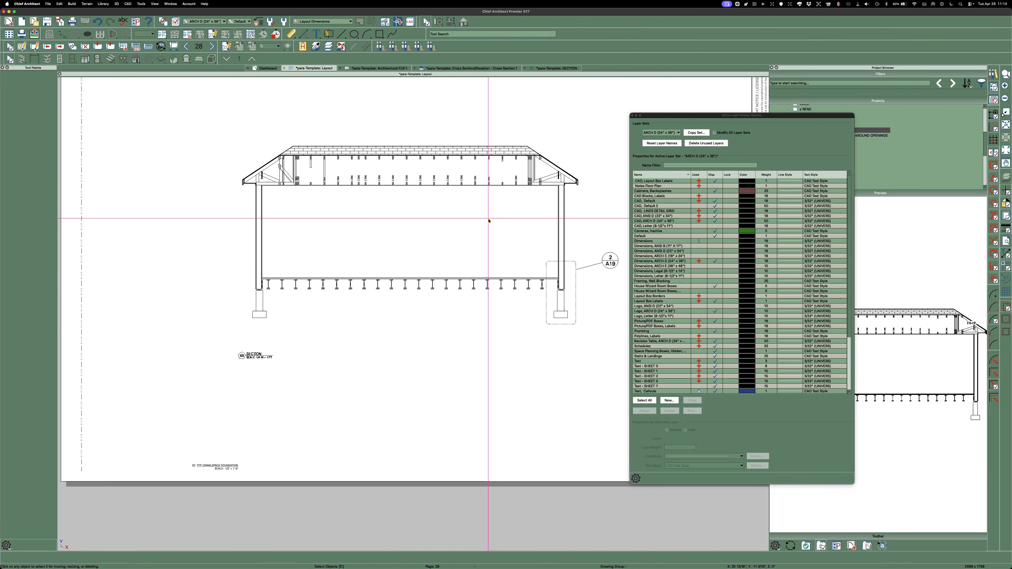
scroll(251, 355, up, 3)
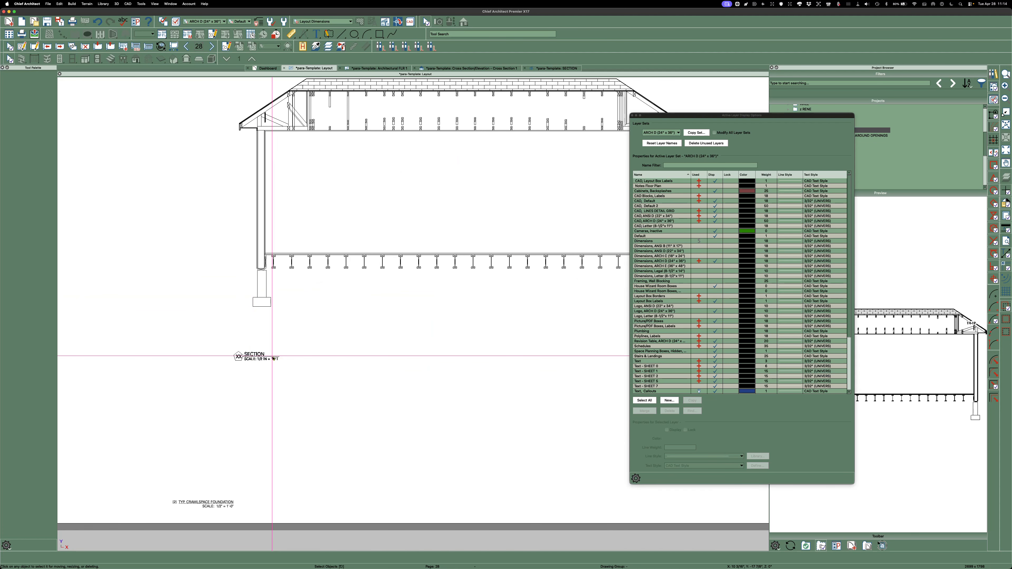
Step: Delete the template's SECTION-AA title and 1/4" = 1'-0" scale text near the lower edge of sheet A17
scroll(219, 356, down, 5)
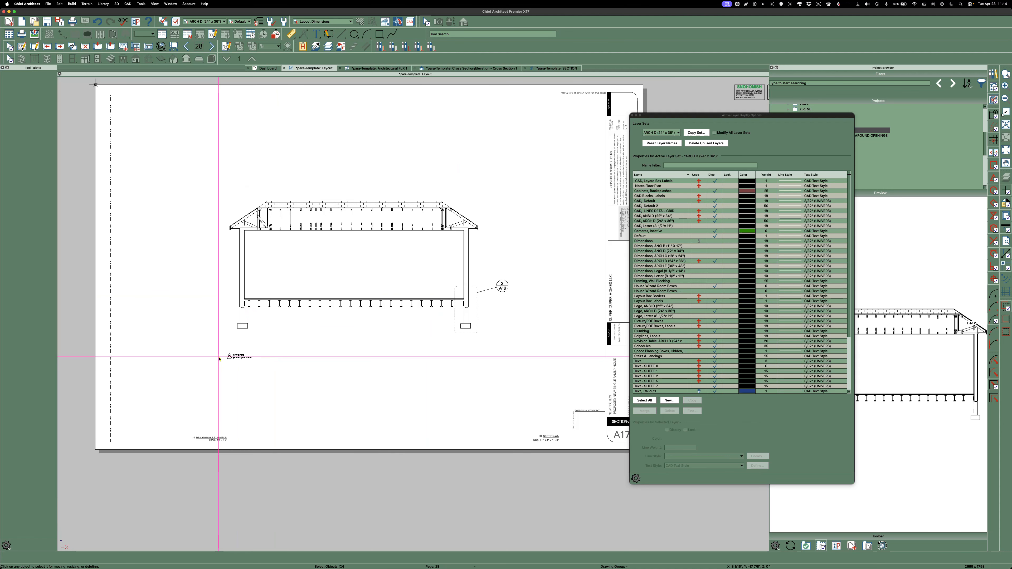
click(546, 437)
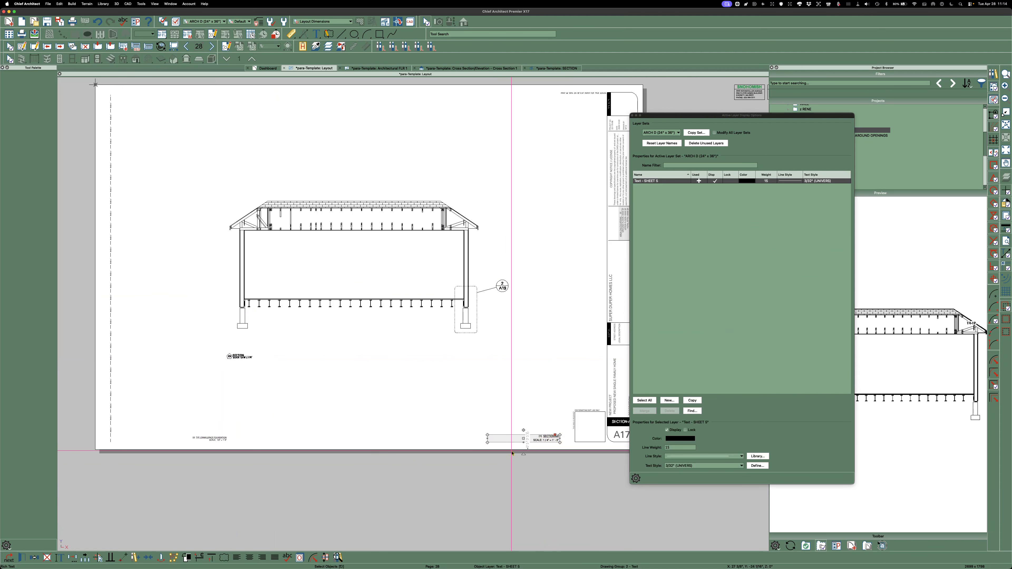
scroll(513, 453, up, 2)
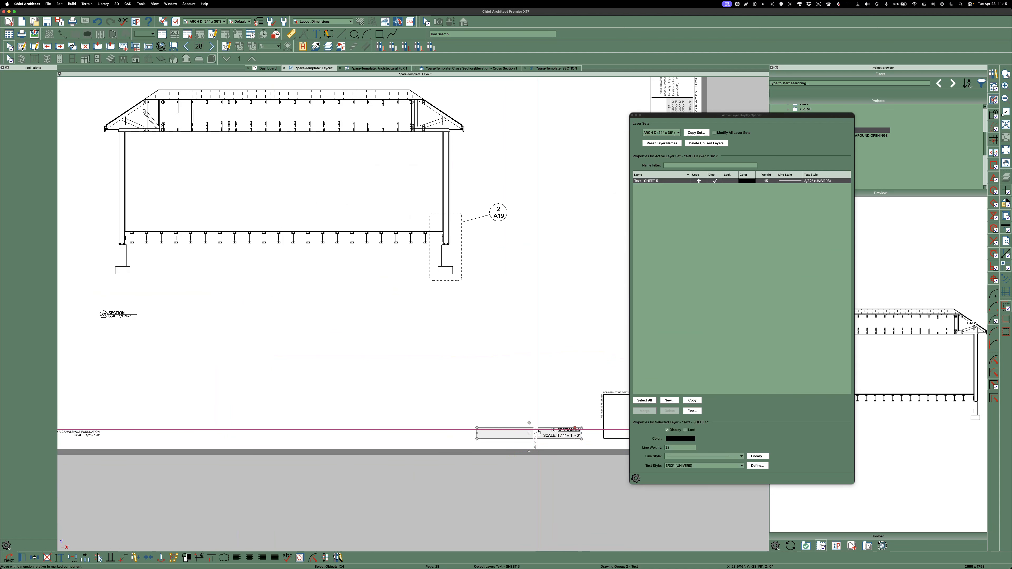
key(Escape)
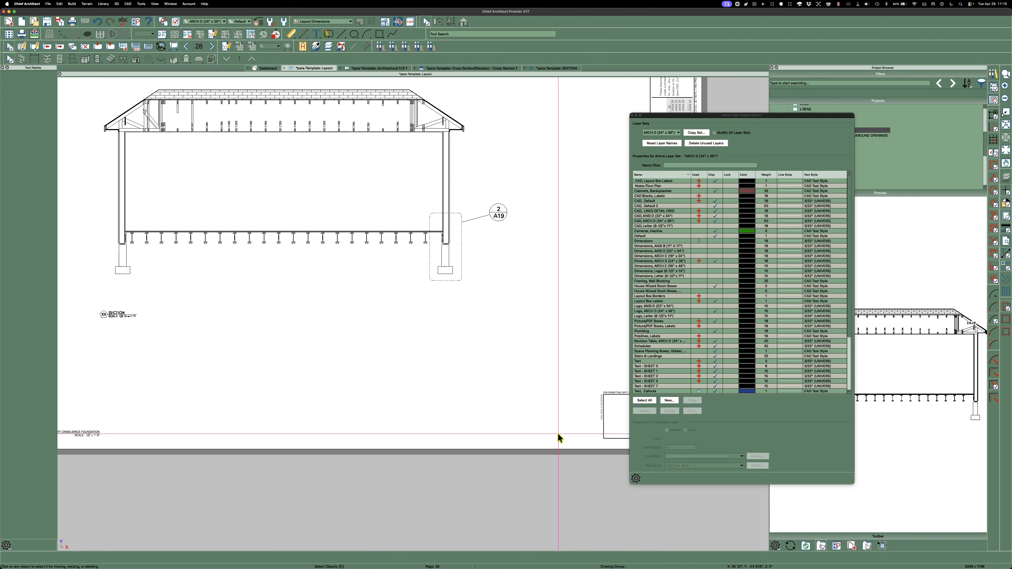
Step: Delete the TYP. CRAWLSPACE FOUNDATION title and scale text near the lower edge of sheet A17
scroll(558, 436, down, 2)
scroll(271, 447, up, 2)
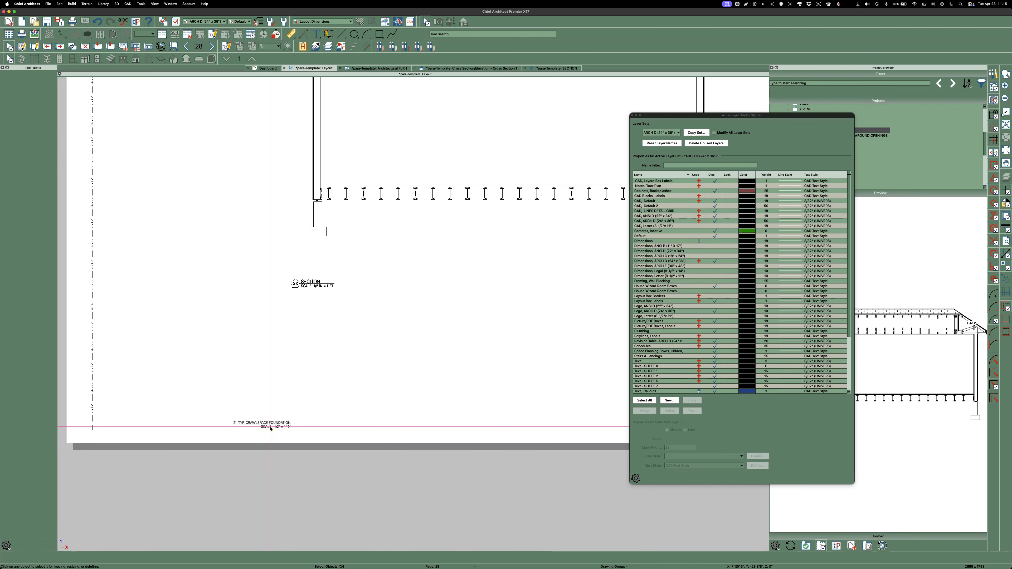
click(269, 427)
key(Escape)
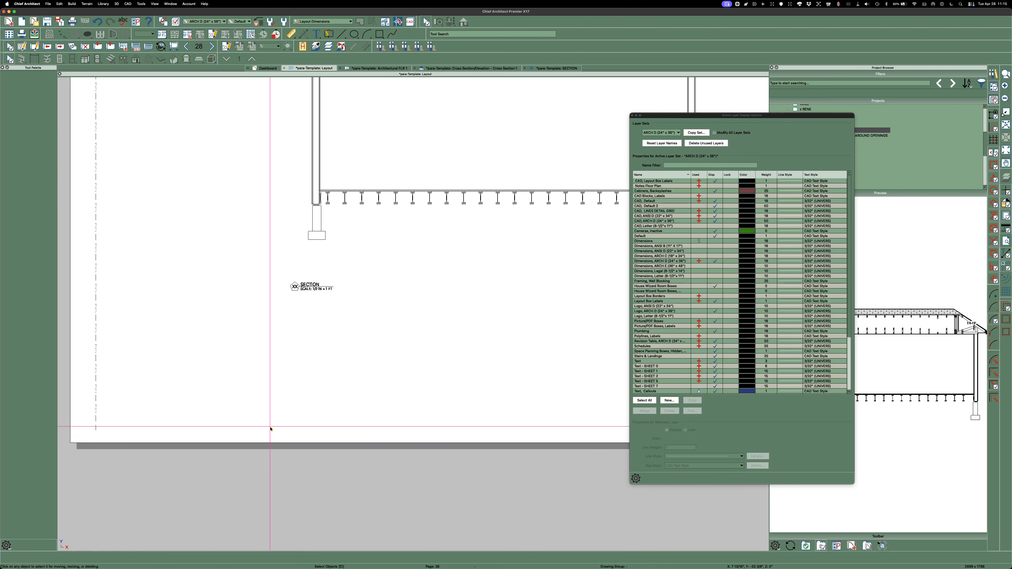
scroll(270, 428, down, 2)
scroll(279, 419, down, 1)
Step: Move the SECTION layout box horizontally toward the title block, keeping the 2/A19 callout inside the sheet's drawing area
scroll(399, 339, up, 3)
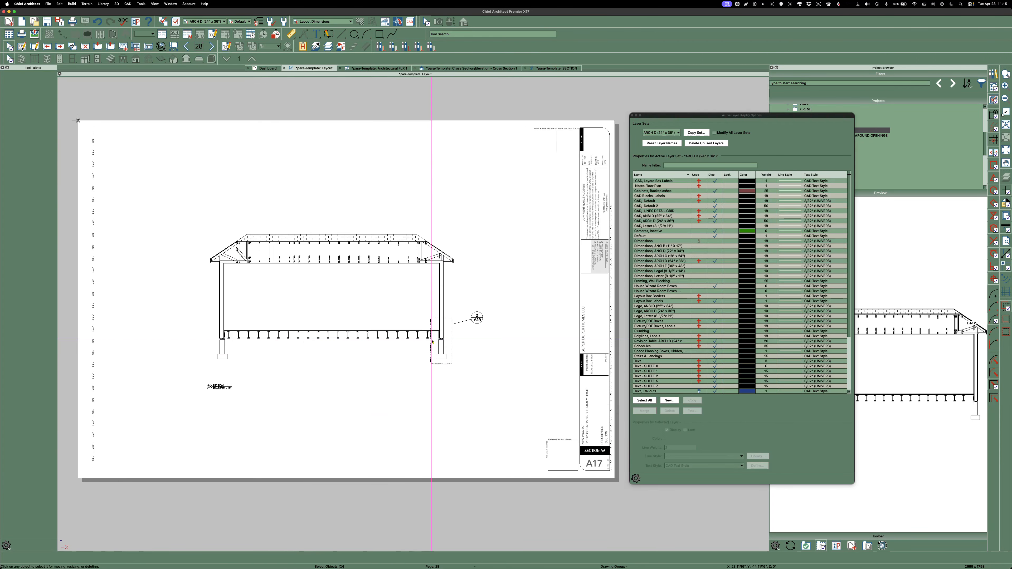
click(360, 309)
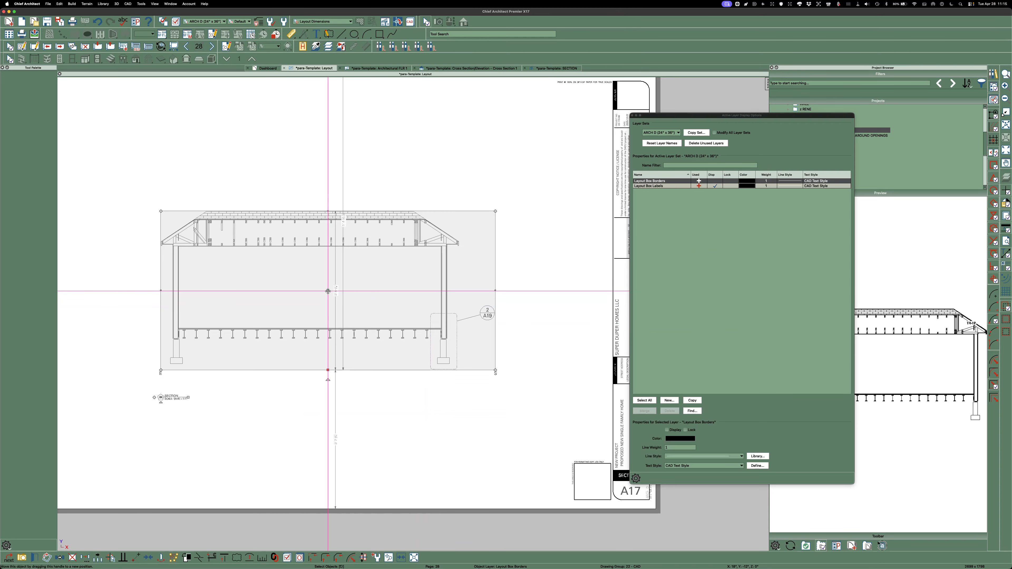
drag(328, 290, 431, 297)
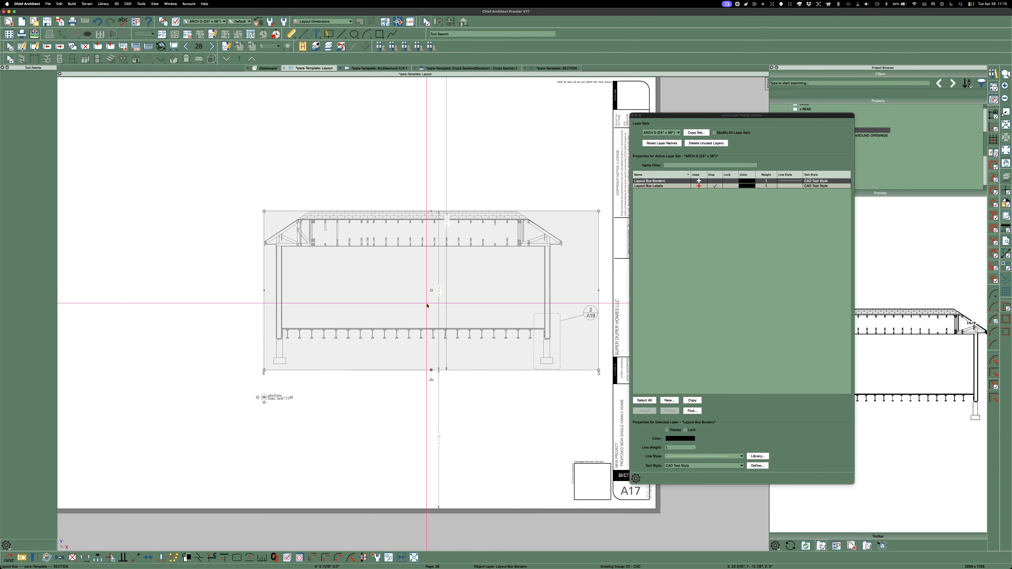
scroll(608, 319, up, 2)
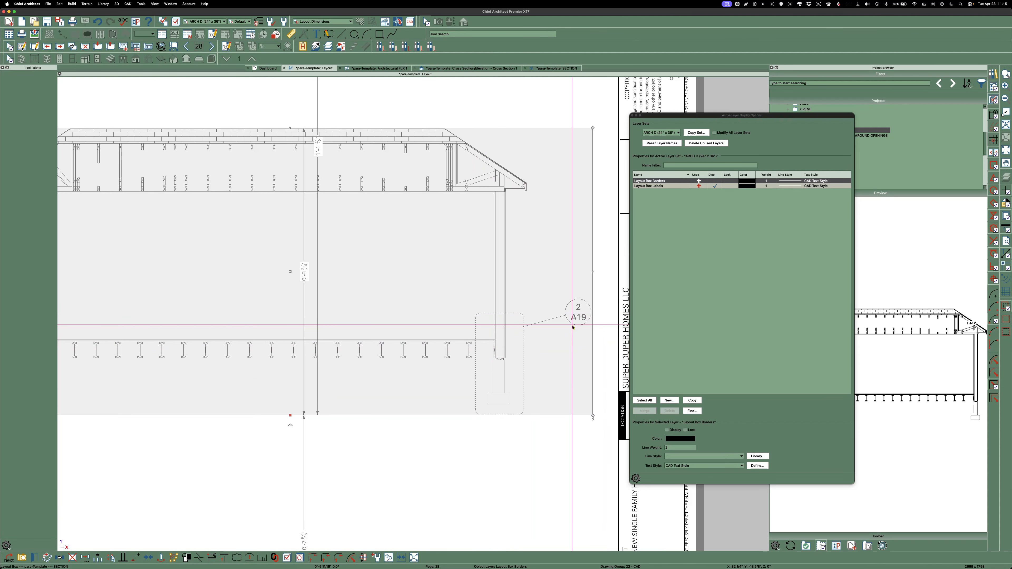
scroll(458, 391, down, 4)
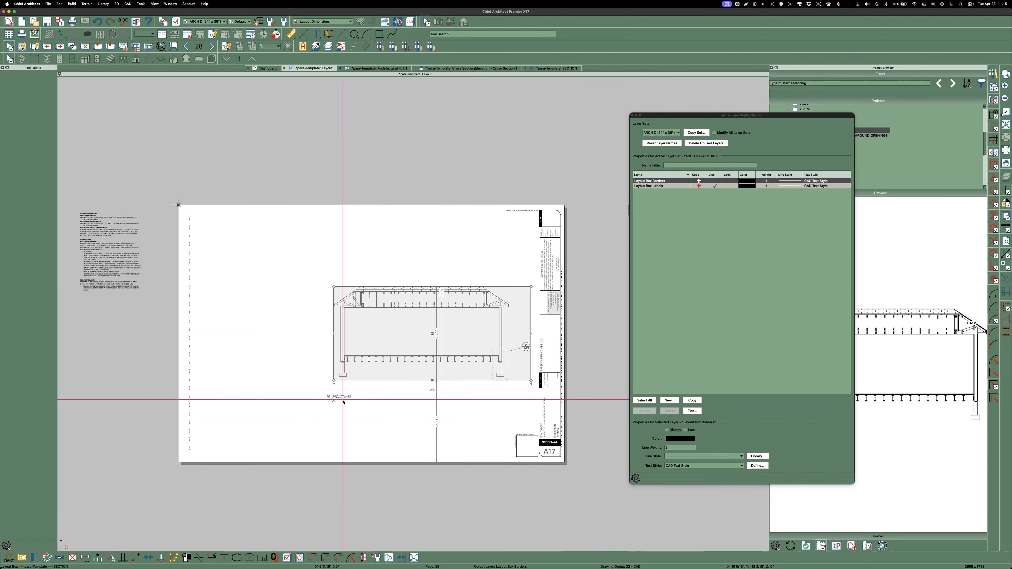
scroll(338, 399, up, 2)
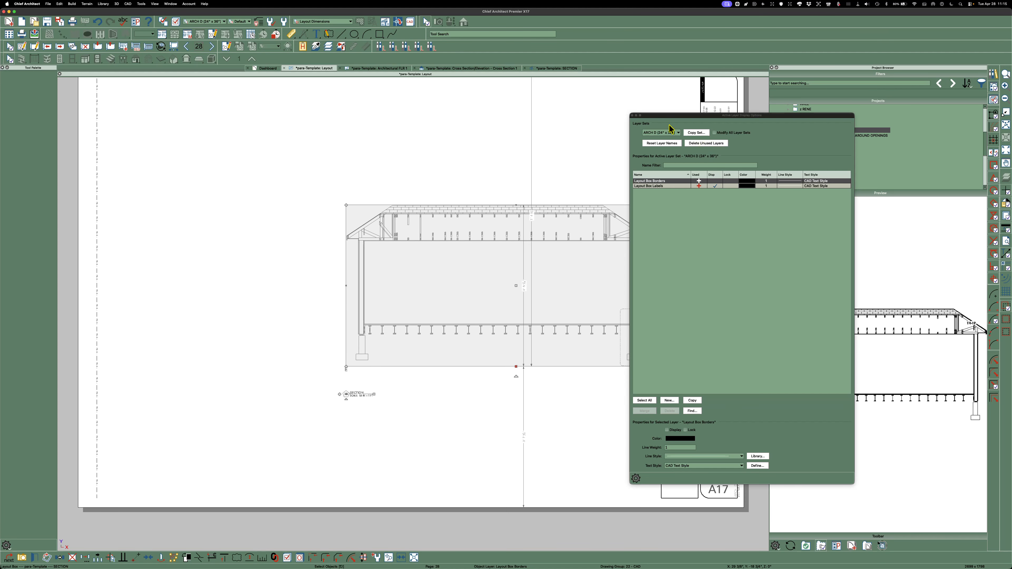
Step: Close the layer display options and the Project Browser to give sheet A17 the full drawing area
click(631, 116)
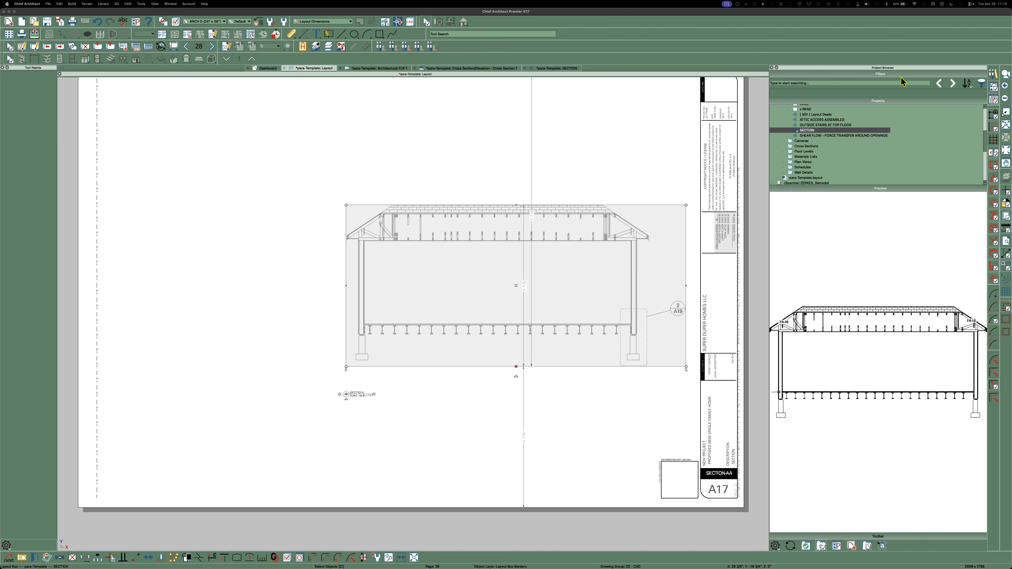
click(772, 68)
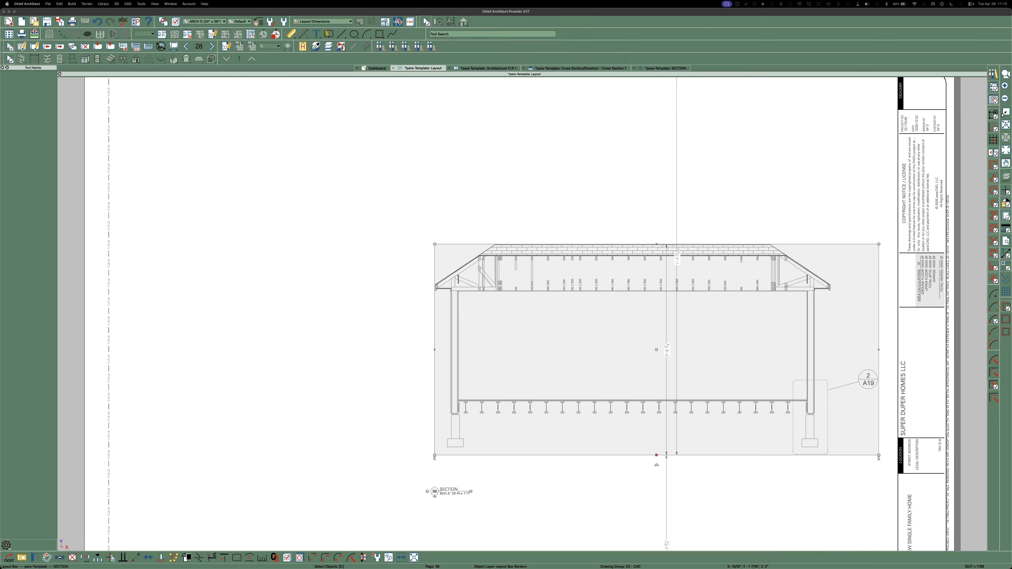
drag(404, 249, 271, 120)
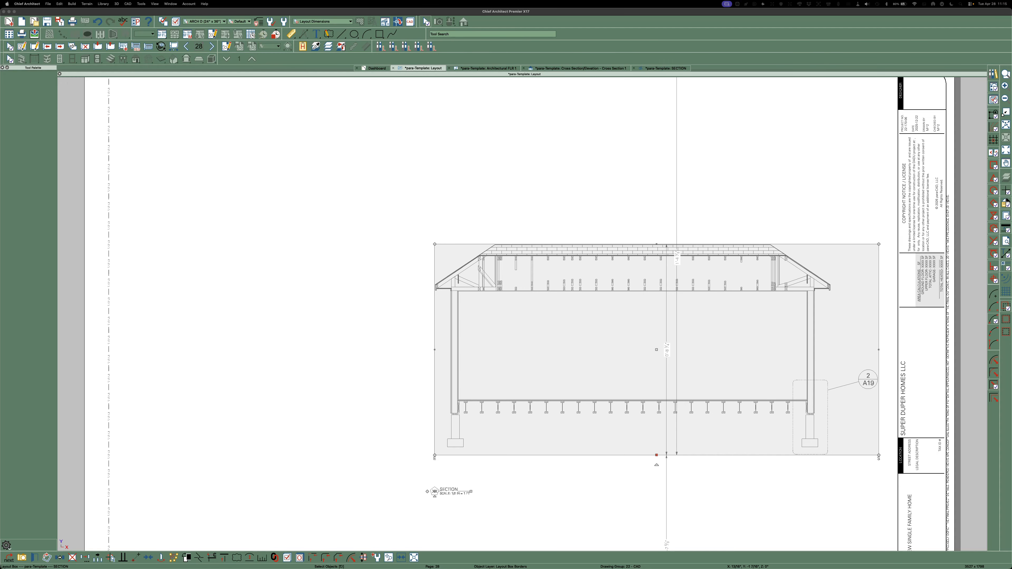